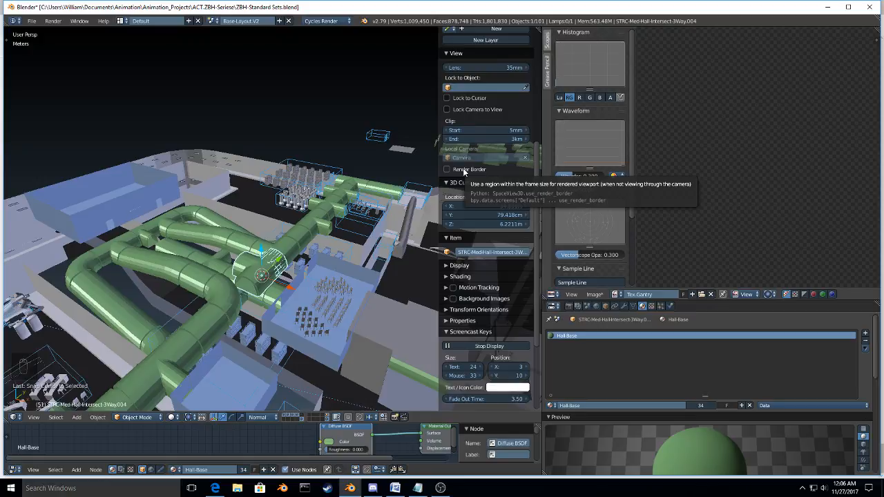
Step: Select the curved hall piece next to the three-way hall intersection and snap the 3D cursor to it
{"action": "middle_click_drag", "start_coordinate": [319, 259], "coordinate": [301, 295]}
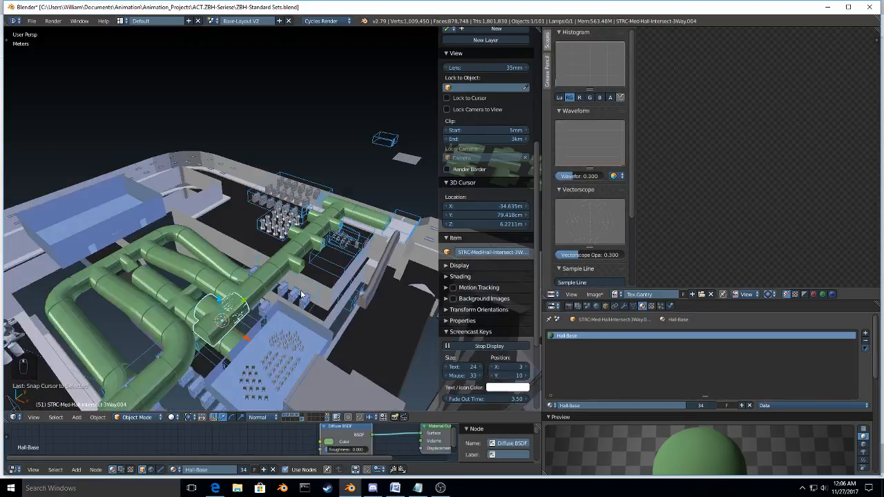
{"action": "key", "text": "KP_Decimal"}
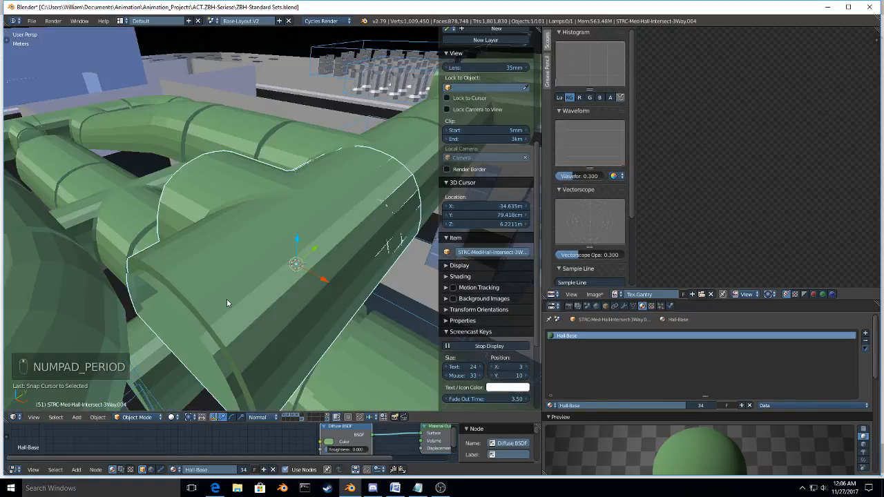
{"action": "scroll", "coordinate": [209, 300], "scroll_direction": "down", "scroll_amount": 4}
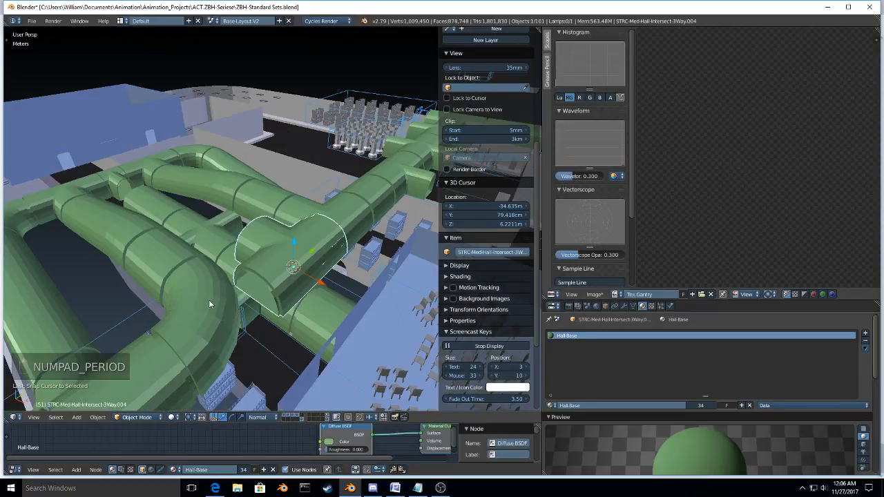
{"action": "right_click", "coordinate": [209, 300]}
{"action": "key", "text": "shift+s"}
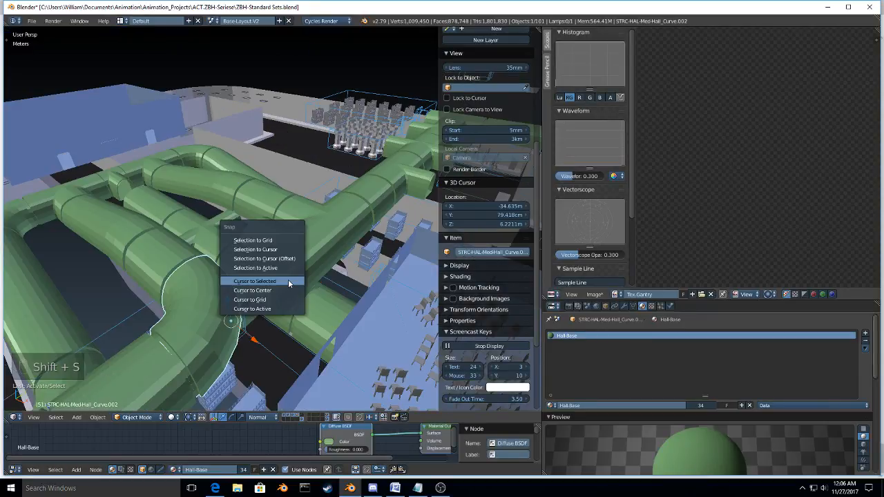
{"action": "left_click", "coordinate": [288, 281]}
Step: Snap the three-way hall intersection onto the 3D cursor at the curved hall piece
{"action": "key", "text": "shift+s"}
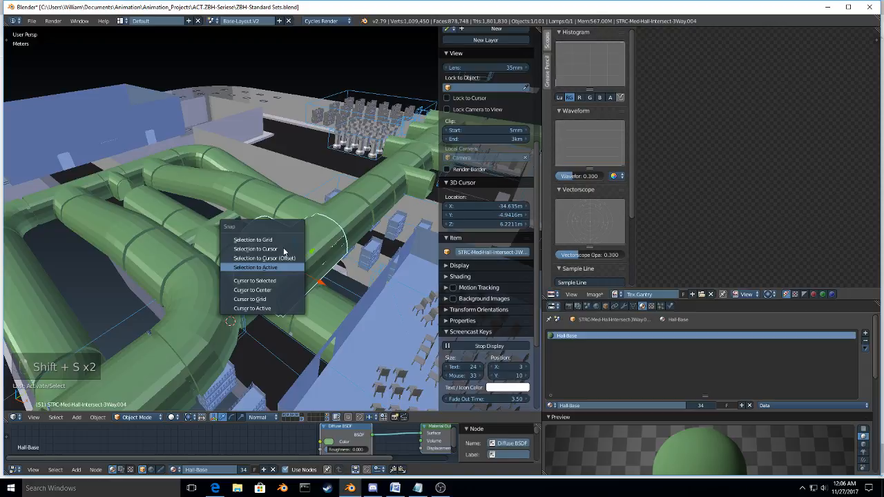
{"action": "left_click", "coordinate": [282, 240]}
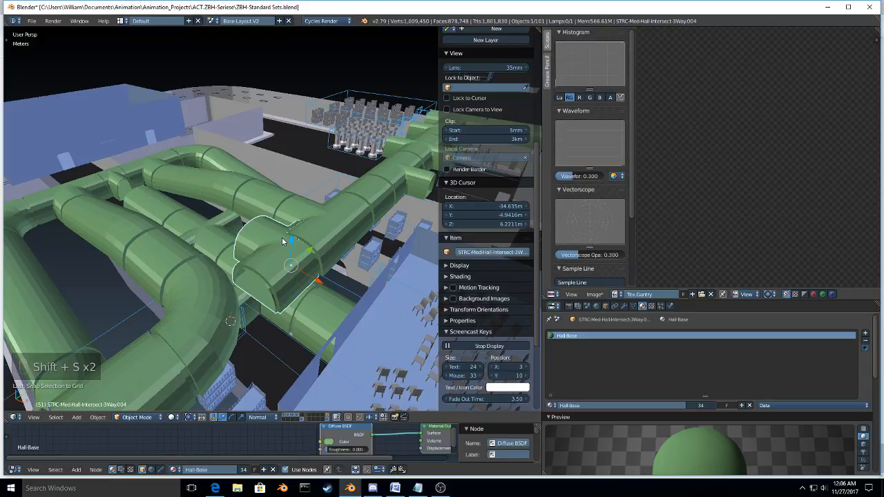
{"action": "key", "text": "shift+s"}
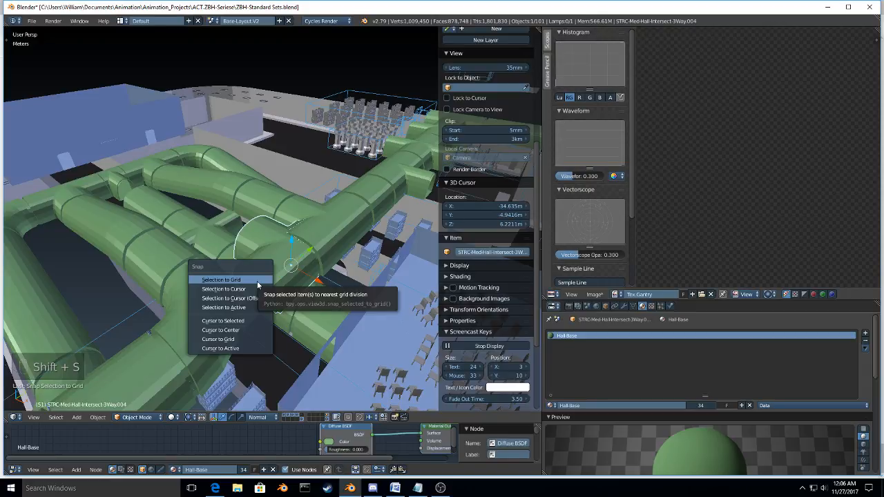
{"action": "left_click", "coordinate": [256, 289]}
Step: Delete the curved hall piece that overlaps the relocated three-way intersection
{"action": "middle_click_drag", "start_coordinate": [220, 295], "coordinate": [238, 276], "text": "shift"}
{"action": "right_click", "coordinate": [234, 276]}
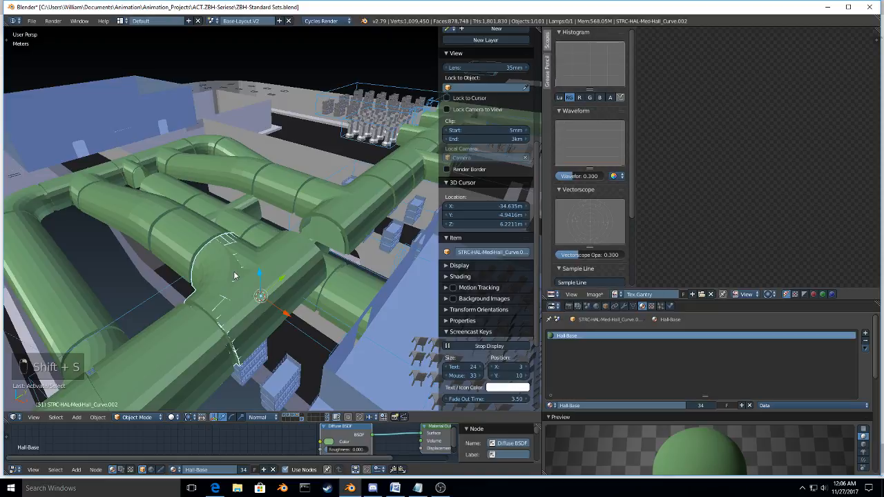
{"action": "right_click", "coordinate": [212, 271]}
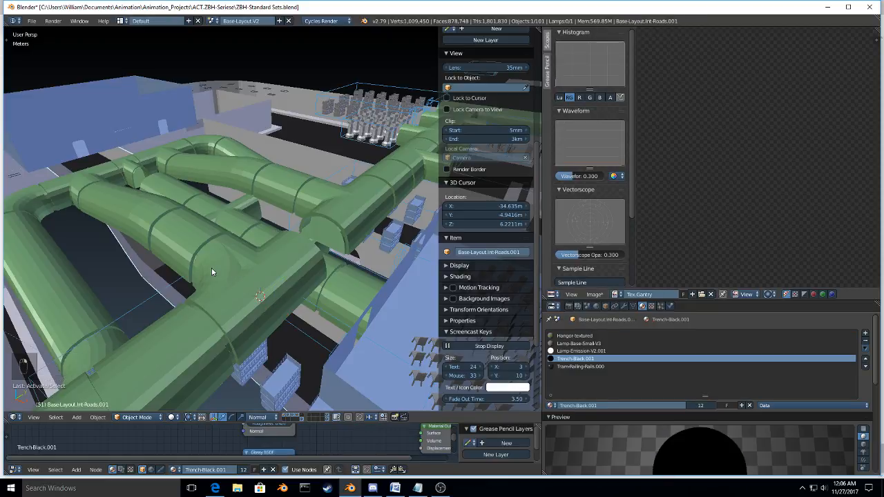
{"action": "key", "text": "x"}
{"action": "left_click", "coordinate": [212, 271]}
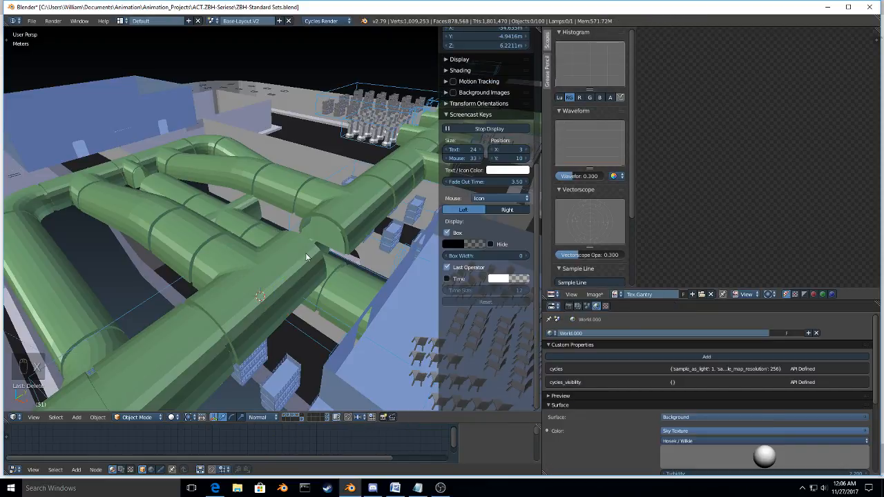
Step: Select the blue gym room beyond the looping halls and enter Edit Mode on its mesh
{"action": "middle_click_drag", "start_coordinate": [307, 257], "coordinate": [259, 334]}
{"action": "right_click", "coordinate": [283, 280]}
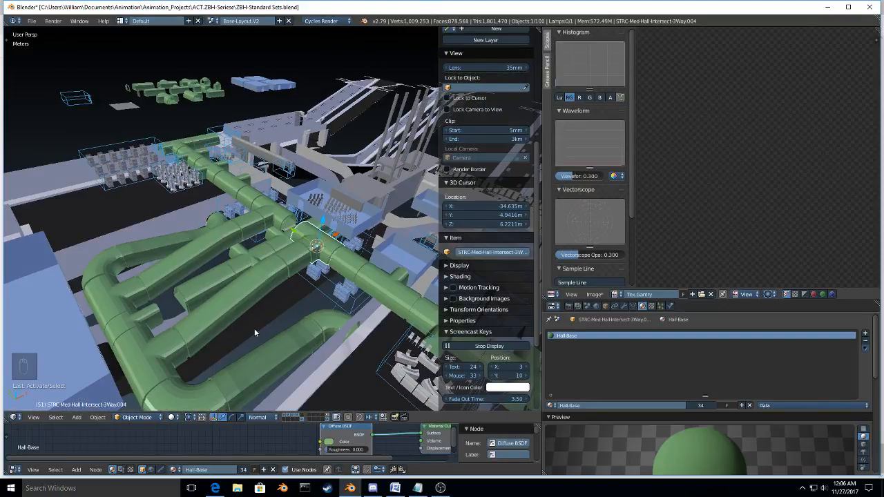
{"action": "middle_click_drag", "start_coordinate": [236, 283], "coordinate": [159, 256]}
{"action": "scroll", "coordinate": [322, 319], "scroll_direction": "up", "scroll_amount": 2}
{"action": "scroll", "coordinate": [337, 300], "scroll_direction": "up", "scroll_amount": 2}
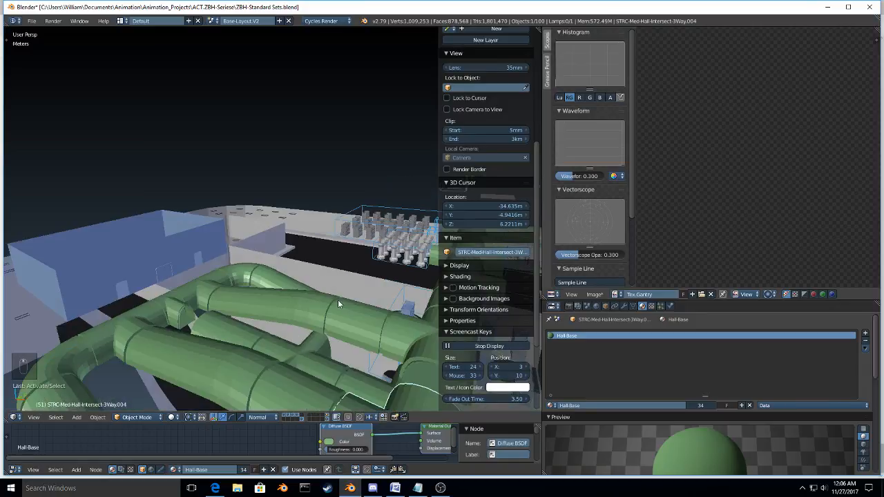
{"action": "middle_click_drag", "start_coordinate": [338, 300], "coordinate": [228, 260]}
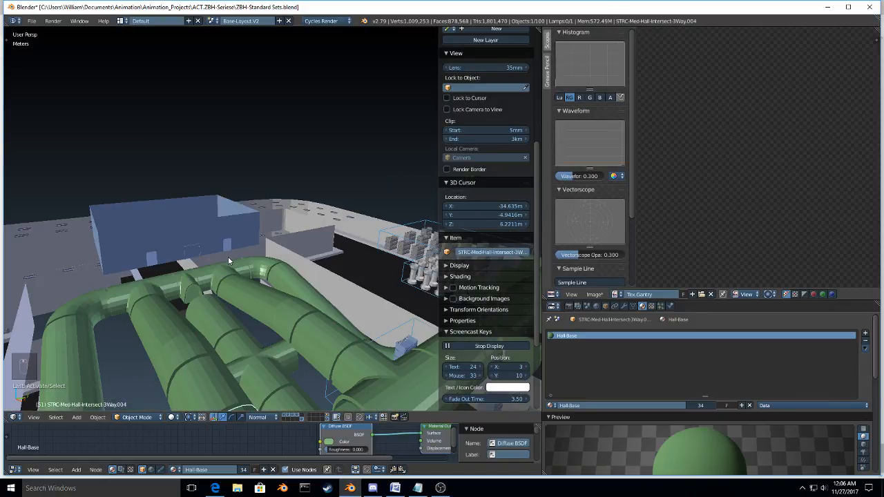
{"action": "right_click", "coordinate": [225, 233]}
{"action": "key", "text": "Tab"}
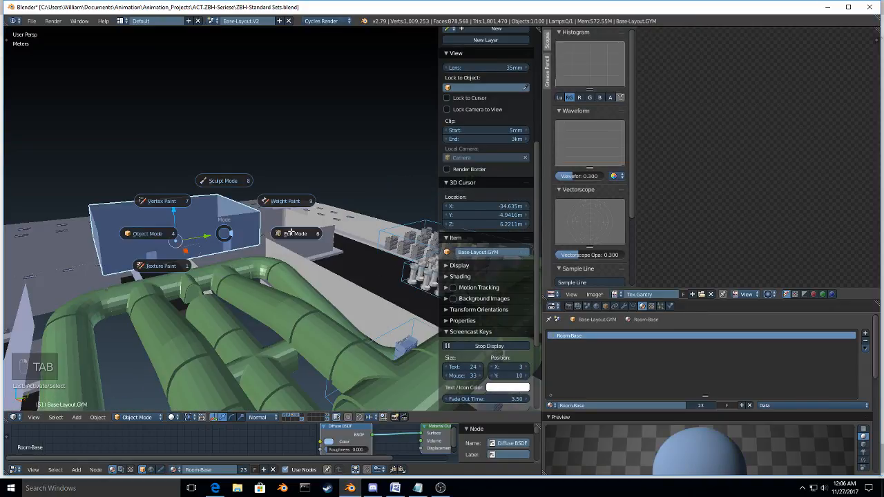
{"action": "left_click", "coordinate": [292, 233]}
Step: Switch to edge selection and select the bottom edge of the gym doorway facing the halls
{"action": "mouse_move", "coordinate": [292, 233]}
{"action": "middle_mouse_down"}
{"action": "mouse_move", "coordinate": [161, 288]}
{"action": "mouse_move", "coordinate": [189, 271]}
{"action": "mouse_move", "coordinate": [218, 274]}
{"action": "mouse_move", "coordinate": [215, 261]}
{"action": "middle_mouse_up"}
{"action": "right_click", "coordinate": [188, 271], "text": "alt"}
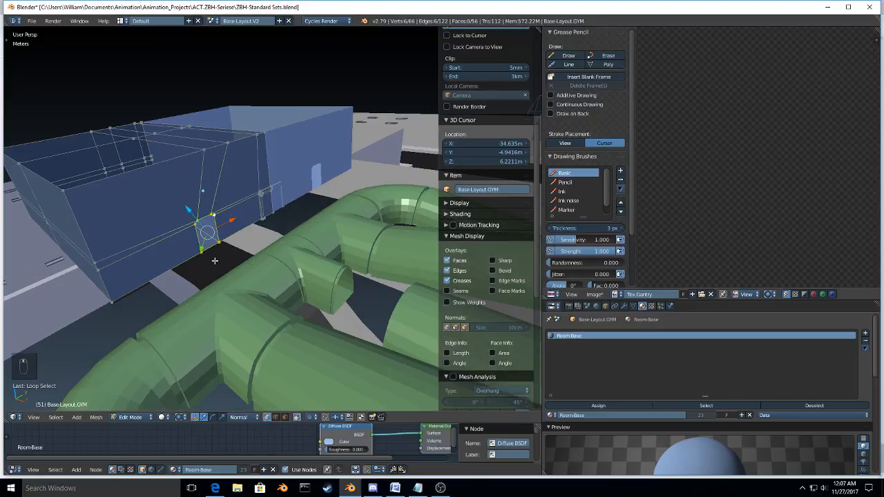
{"action": "key", "text": "ctrl+Tab"}
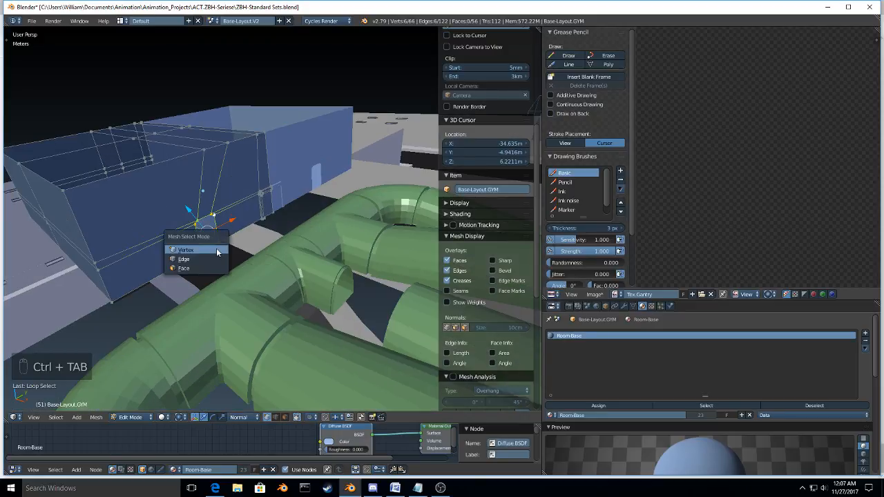
{"action": "left_click", "coordinate": [215, 259]}
{"action": "right_click", "coordinate": [212, 248]}
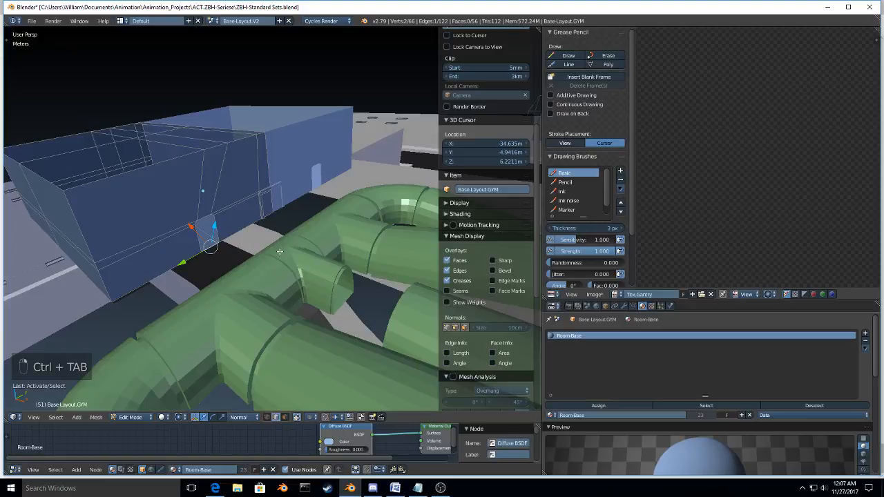
Step: In top orthographic view, extrude the doorway's bottom edge a short distance outward along X
{"action": "key", "text": "KP_7"}
{"action": "key", "text": "KP_5"}
{"action": "key", "text": "KP_Decimal"}
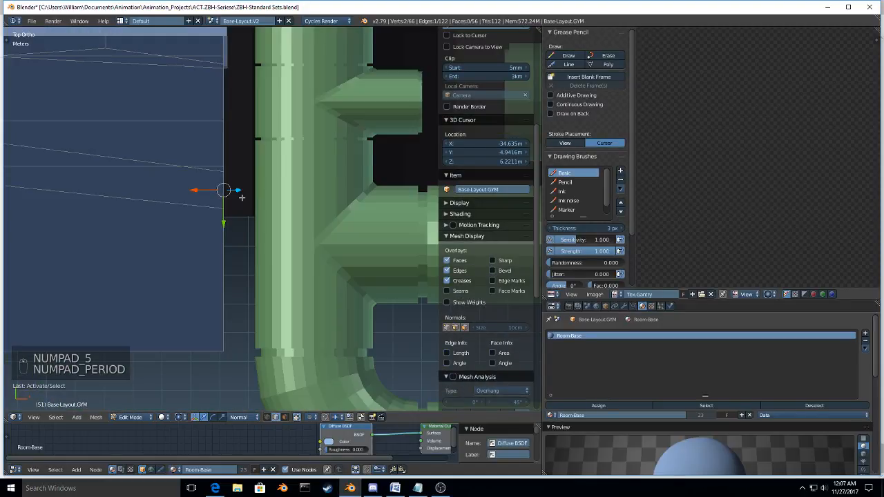
{"action": "scroll", "coordinate": [242, 197], "scroll_direction": "down", "scroll_amount": 4}
{"action": "middle_click_drag", "start_coordinate": [242, 194], "coordinate": [143, 225], "text": "shift"}
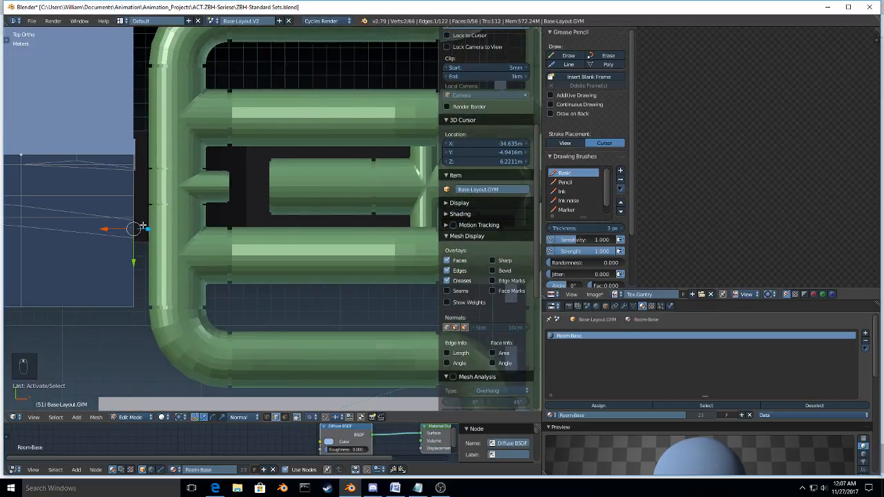
{"action": "key", "text": "e"}
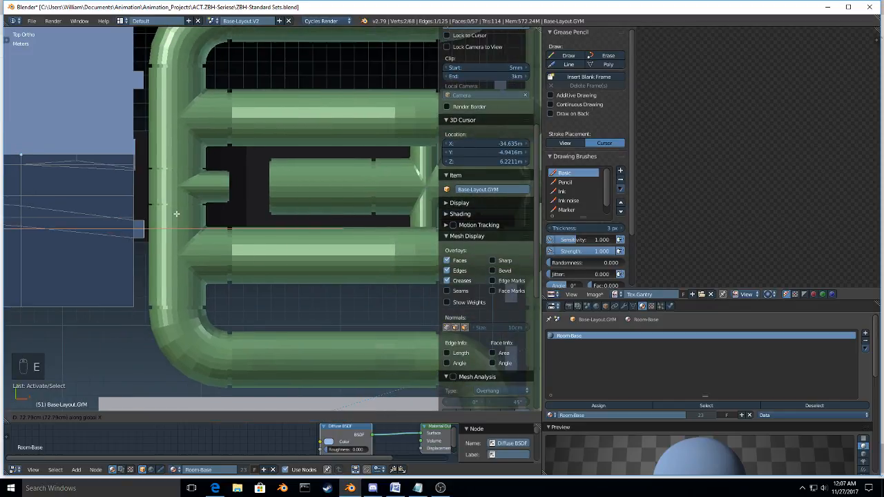
{"action": "left_click", "coordinate": [150, 227]}
Step: Extrude the new outer edge about 8.2 m along X to form a floor strip across the halls
{"action": "scroll", "coordinate": [151, 227], "scroll_direction": "up", "scroll_amount": 2}
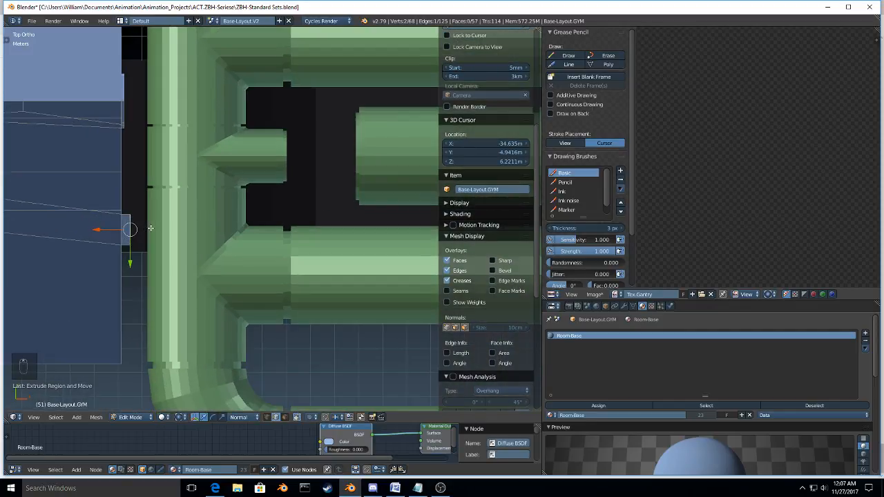
{"action": "scroll", "coordinate": [150, 228], "scroll_direction": "up", "scroll_amount": 2}
{"action": "middle_click_drag", "start_coordinate": [151, 228], "coordinate": [190, 226], "text": "shift"}
{"action": "key", "text": "e"}
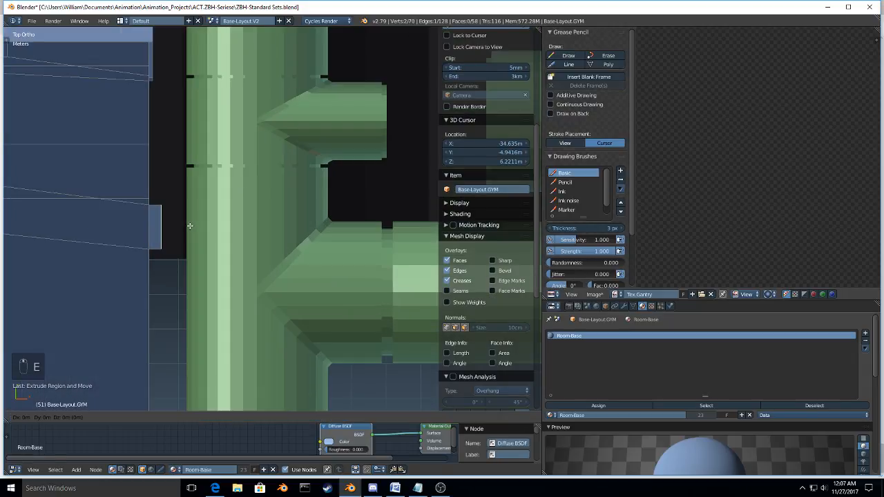
{"action": "left_click", "coordinate": [475, 232]}
Step: Adjust the floor strip's far edge along X, moving it out about 4.2 m and back about 2.6 m
{"action": "scroll", "coordinate": [422, 235], "scroll_direction": "down", "scroll_amount": 3}
{"action": "middle_click_drag", "start_coordinate": [421, 235], "coordinate": [295, 247], "text": "shift"}
{"action": "key", "text": "g"}
{"action": "key", "text": "x"}
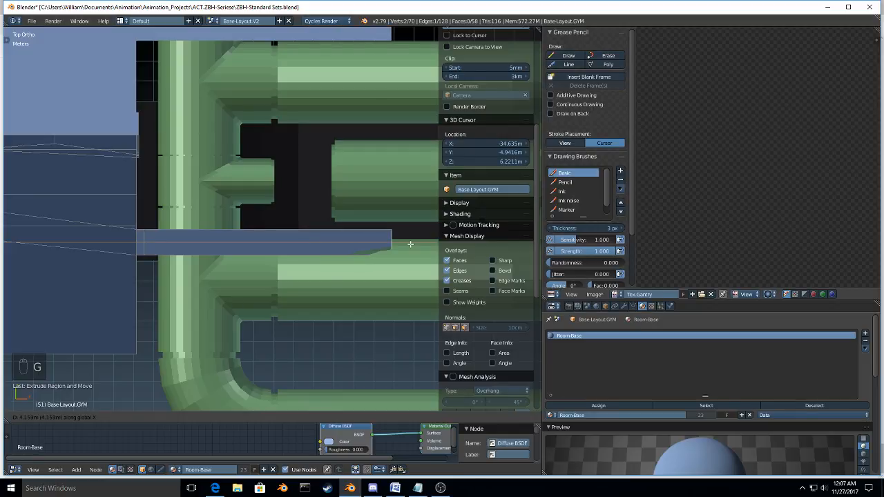
{"action": "left_click", "coordinate": [410, 244]}
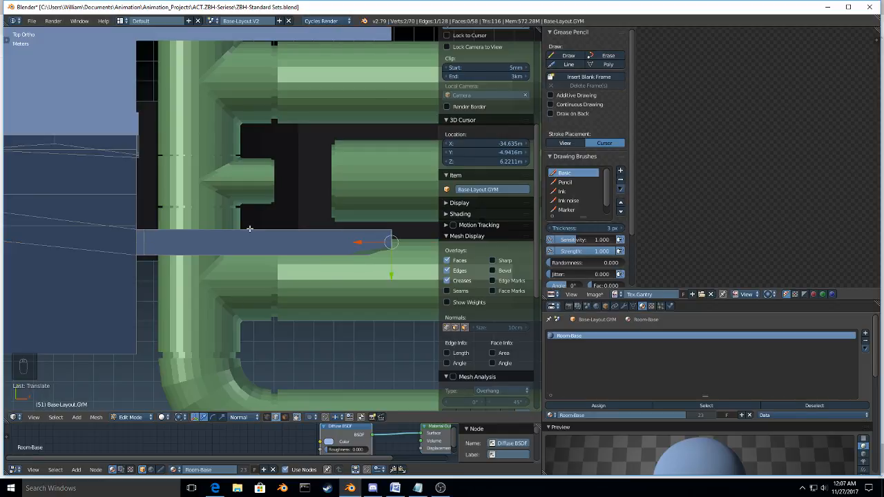
{"action": "middle_click_drag", "start_coordinate": [250, 229], "coordinate": [334, 246]}
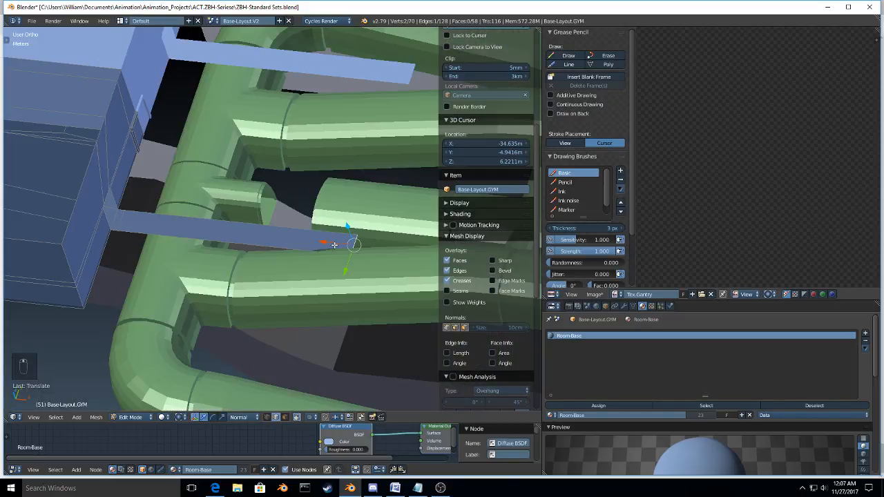
{"action": "key", "text": "g"}
{"action": "key", "text": "x"}
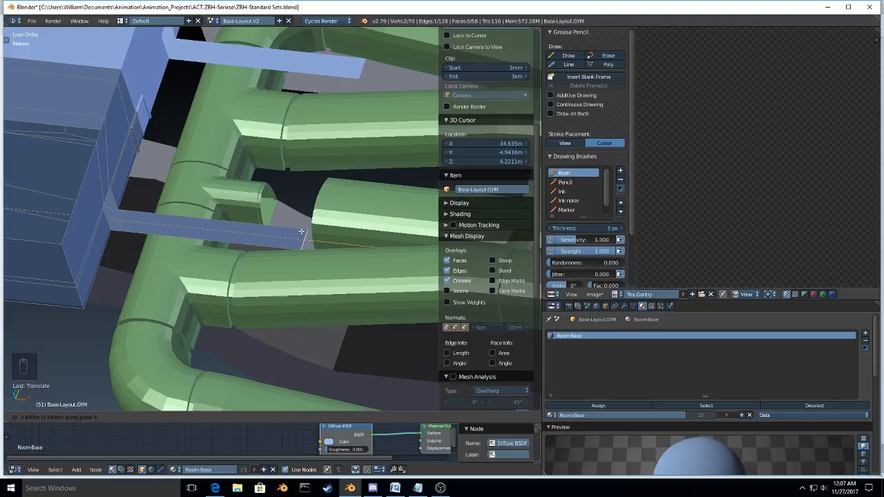
{"action": "left_click", "coordinate": [301, 231]}
Step: Extrude the strip's long side edge about 4.6 m along negative Y and shift it about 0.43 m farther
{"action": "right_click", "coordinate": [237, 236]}
{"action": "key", "text": "e"}
{"action": "key", "text": "y"}
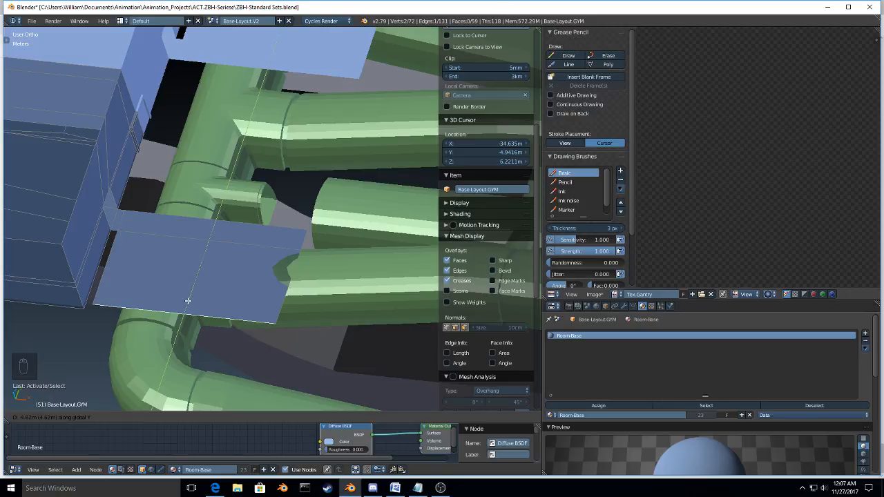
{"action": "left_click", "coordinate": [187, 301]}
{"action": "middle_click_drag", "start_coordinate": [188, 301], "coordinate": [194, 303]}
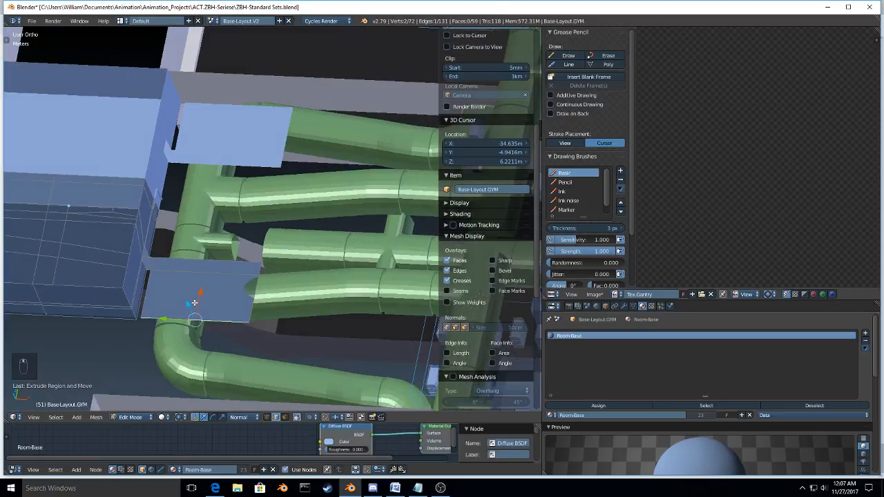
{"action": "key", "text": "g"}
{"action": "key", "text": "y"}
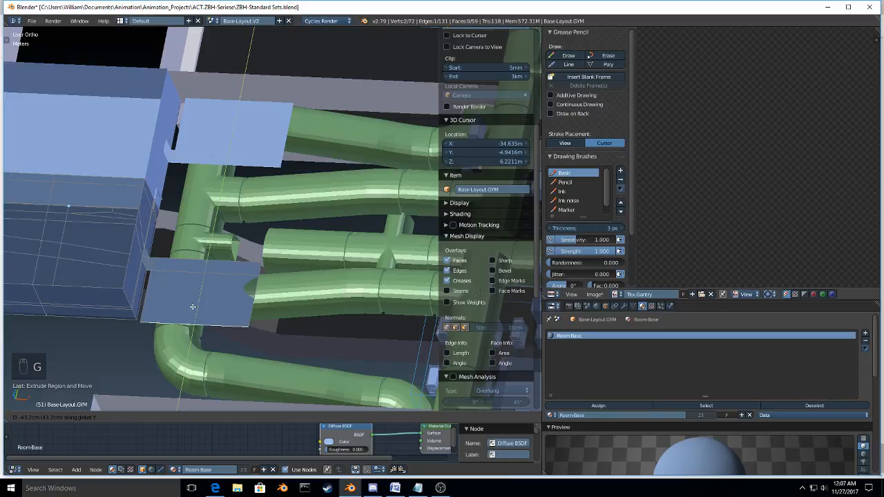
{"action": "left_click", "coordinate": [192, 307]}
Step: Move the floor's two far end edges about 1.4 m back toward the gym along X
{"action": "right_click", "coordinate": [262, 267]}
{"action": "right_click", "coordinate": [259, 293], "text": "shift"}
{"action": "key", "text": "g"}
{"action": "key", "text": "x"}
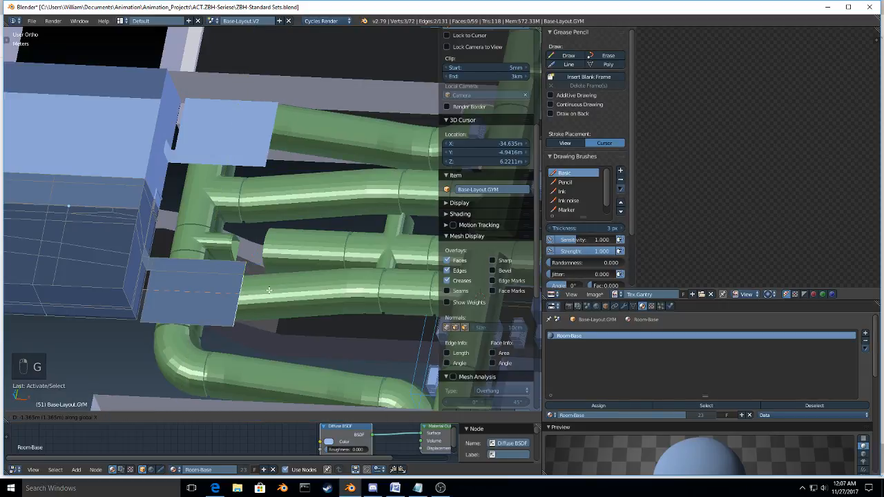
{"action": "left_click", "coordinate": [269, 290]}
Step: Extrude the floor's opposite long side edge about 2.5 m along Y to widen the platform
{"action": "middle_click_drag", "start_coordinate": [269, 290], "coordinate": [189, 247]}
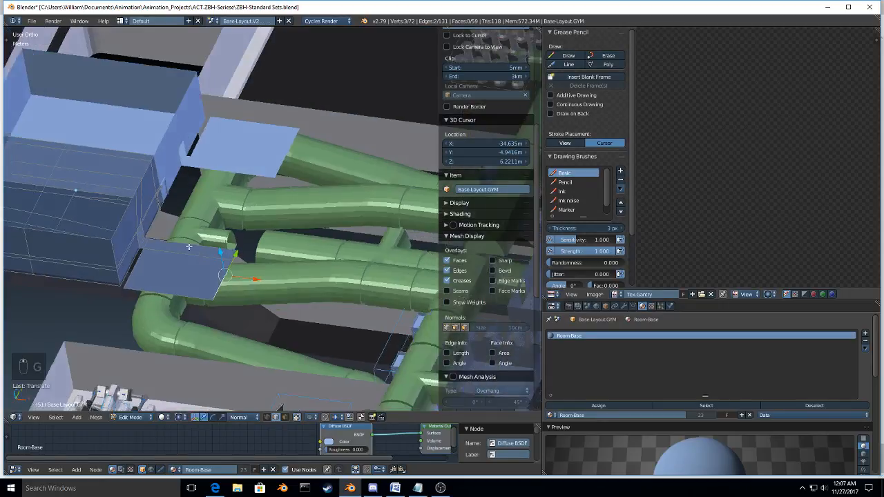
{"action": "scroll", "coordinate": [189, 246], "scroll_direction": "up", "scroll_amount": 5}
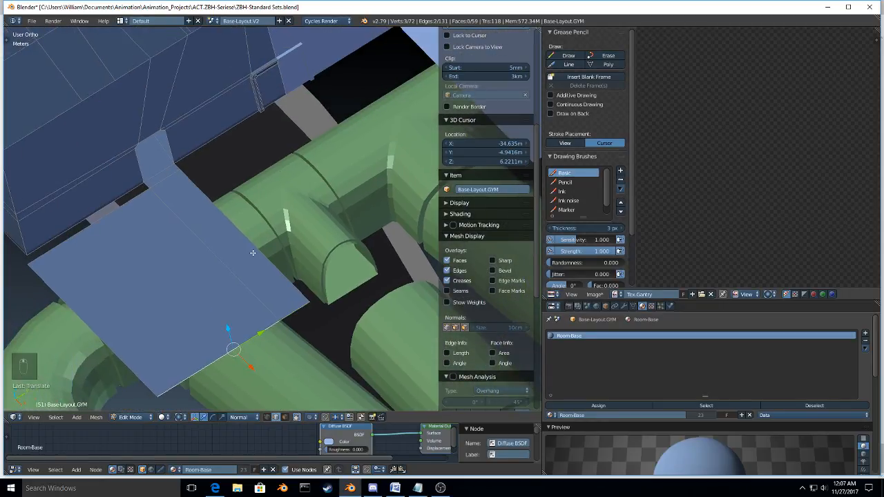
{"action": "middle_click_drag", "start_coordinate": [252, 252], "coordinate": [320, 241]}
{"action": "right_click", "coordinate": [252, 223]}
{"action": "key", "text": "e"}
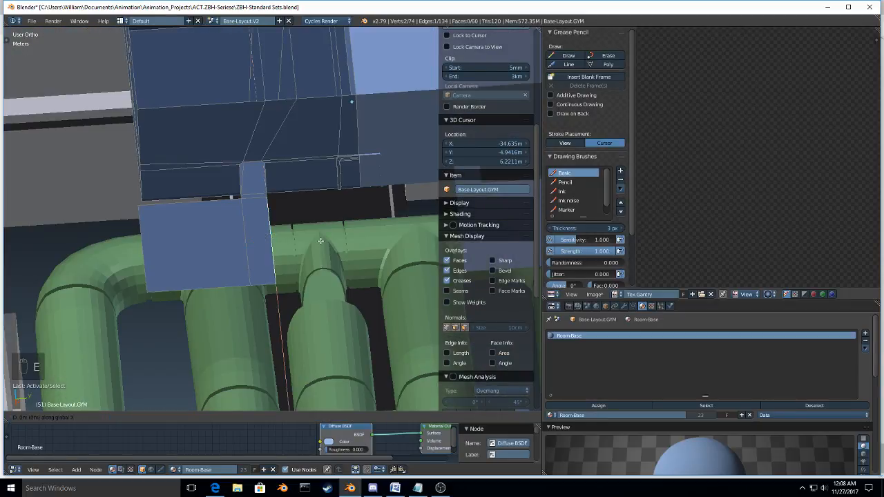
{"action": "left_click", "coordinate": [371, 242]}
Step: Move the platform's three edges along the gym wall about 27 cm along negative X, toward the gym
{"action": "right_click", "coordinate": [290, 197], "text": "alt"}
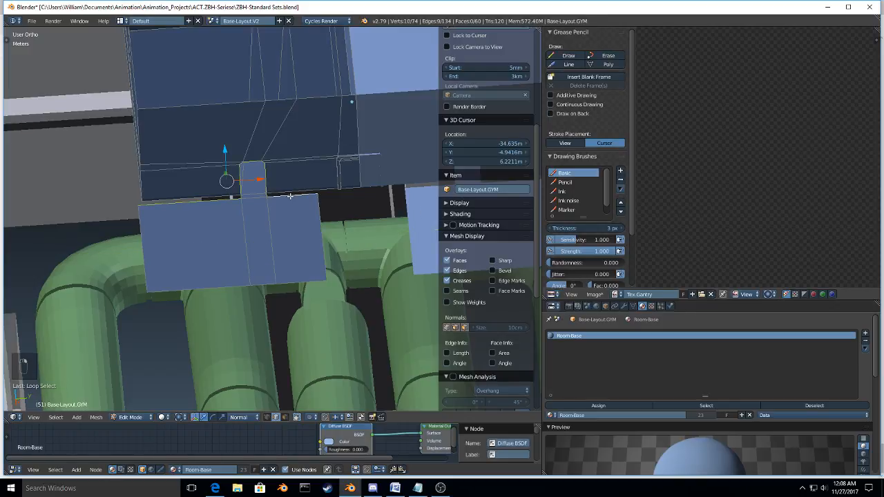
{"action": "right_click", "coordinate": [291, 199]}
{"action": "key", "text": "g"}
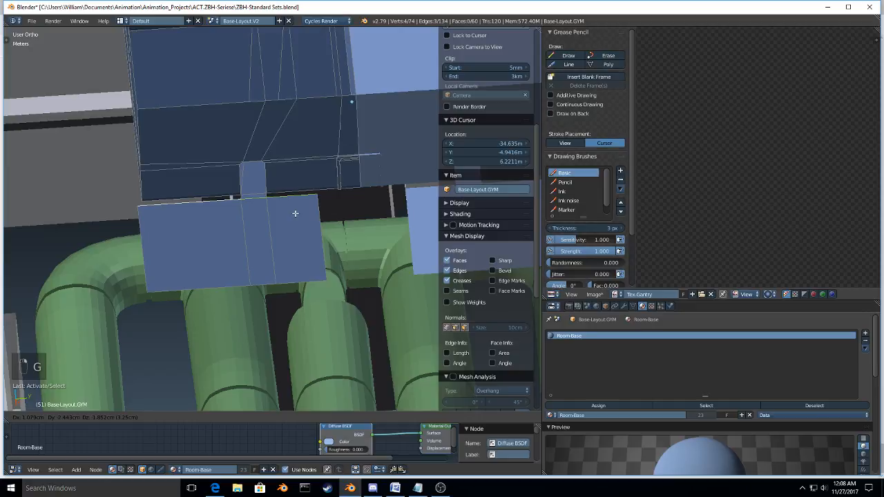
{"action": "key", "text": "x"}
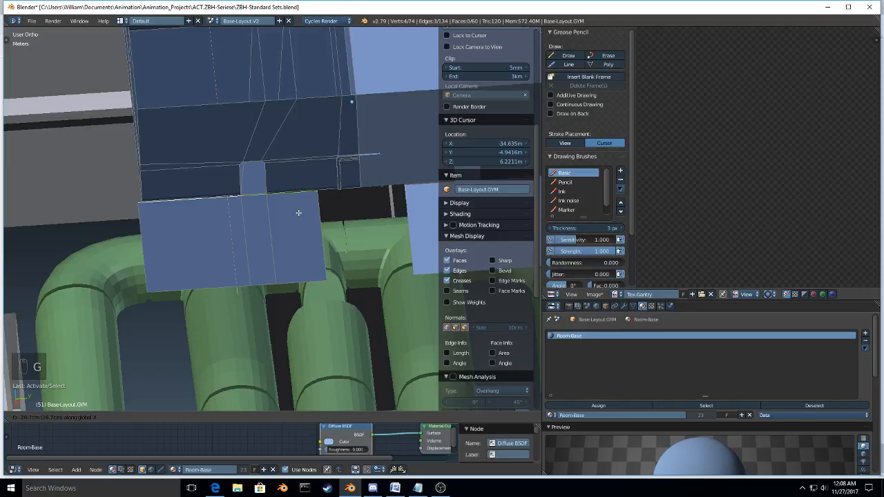
{"action": "left_click", "coordinate": [298, 213]}
{"action": "key", "text": "KP_Decimal"}
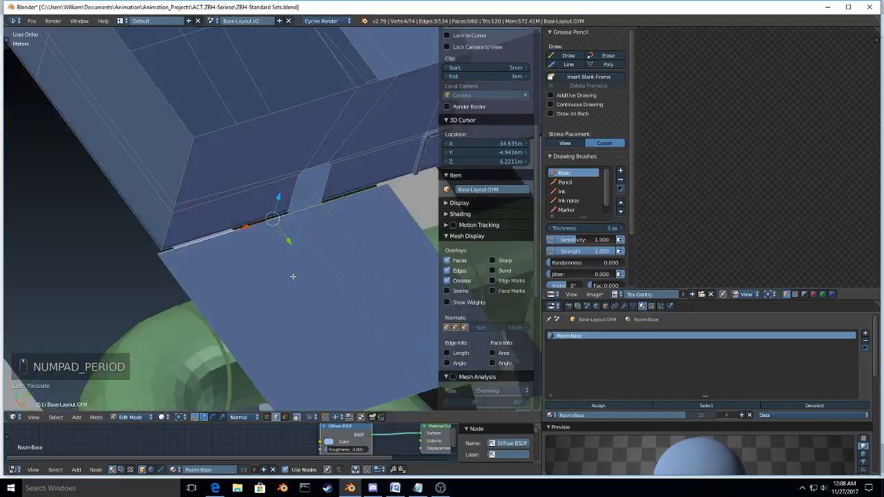
{"action": "middle_click_drag", "start_coordinate": [293, 276], "coordinate": [228, 259]}
{"action": "scroll", "coordinate": [227, 258], "scroll_direction": "down", "scroll_amount": 4}
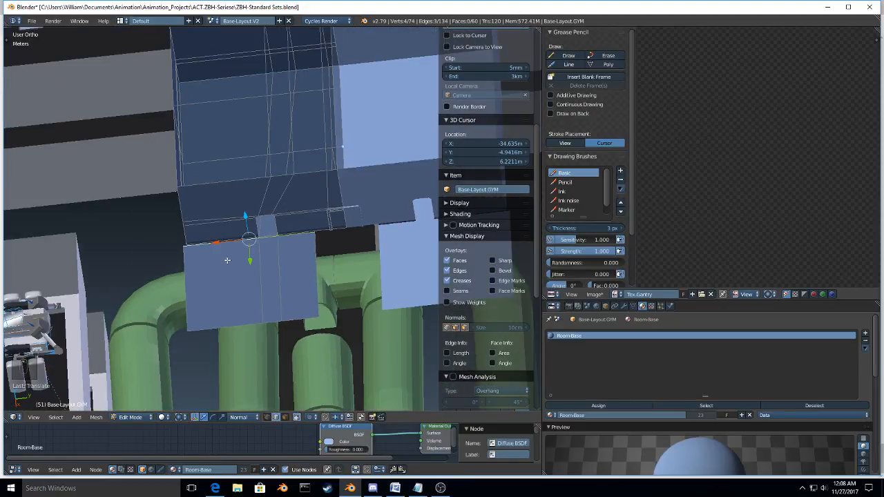
Step: Nudge the platform's outer side edge slightly along Y to line it up with the gym's outer corner
{"action": "middle_click_drag", "start_coordinate": [199, 343], "coordinate": [261, 340]}
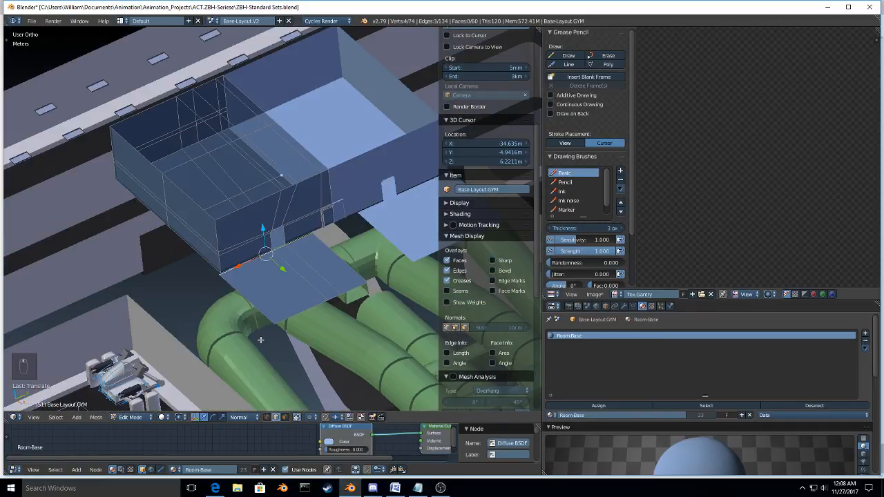
{"action": "right_click", "coordinate": [239, 292]}
{"action": "key", "text": "g"}
{"action": "key", "text": "y"}
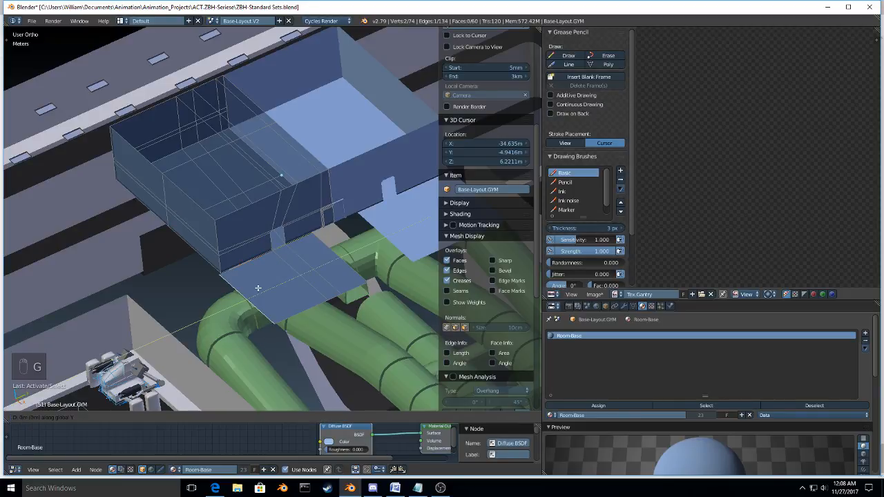
{"action": "left_click", "coordinate": [257, 288]}
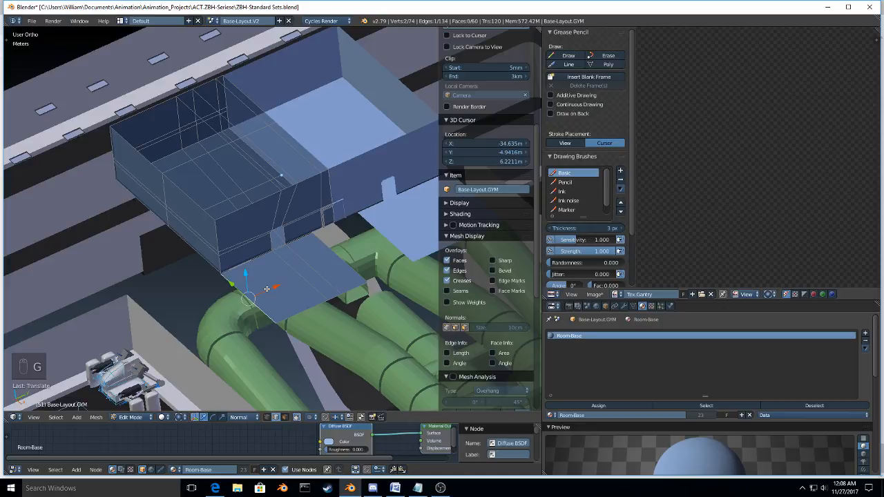
{"action": "key", "text": "KP_Decimal"}
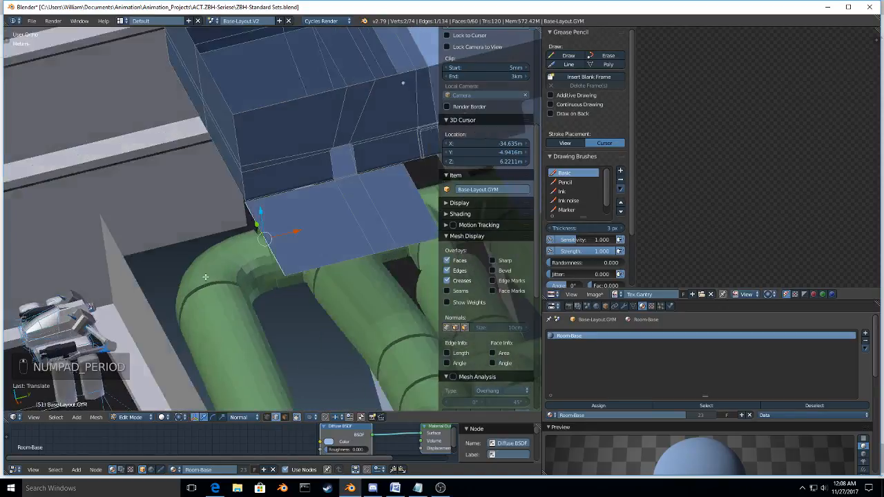
{"action": "key", "text": "g"}
{"action": "key", "text": "y"}
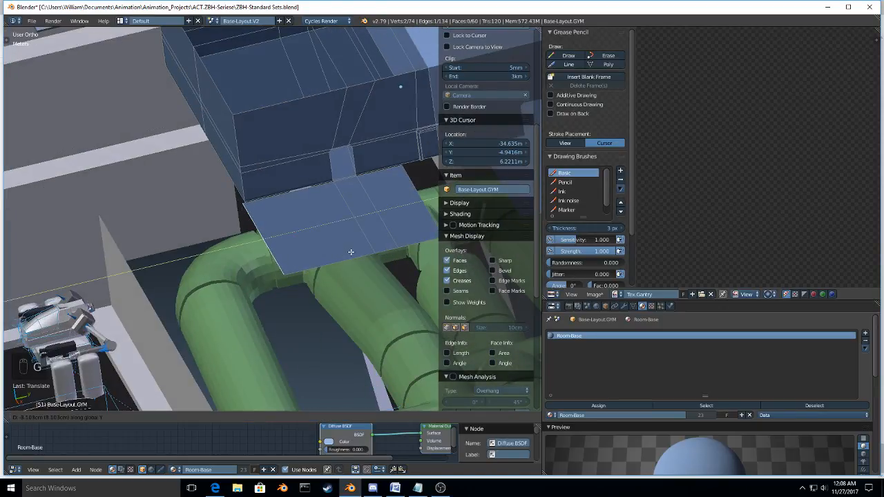
{"action": "left_click", "coordinate": [287, 288]}
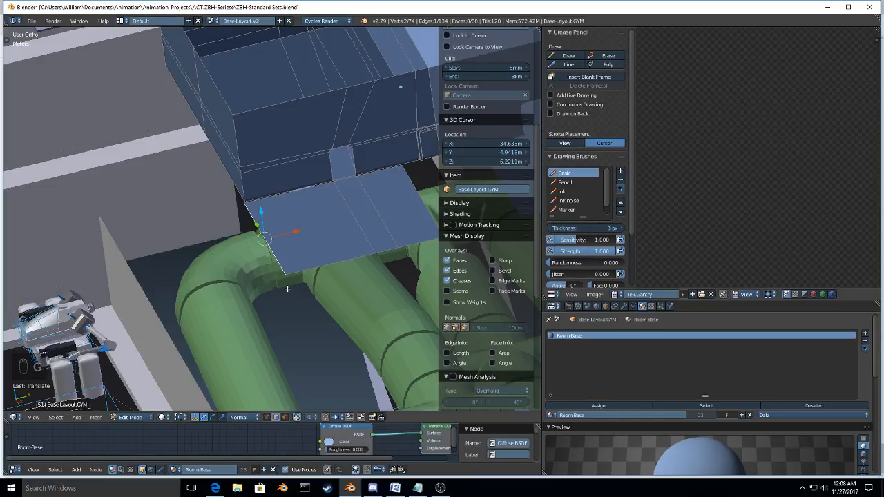
{"action": "key", "text": "g"}
{"action": "key", "text": "y"}
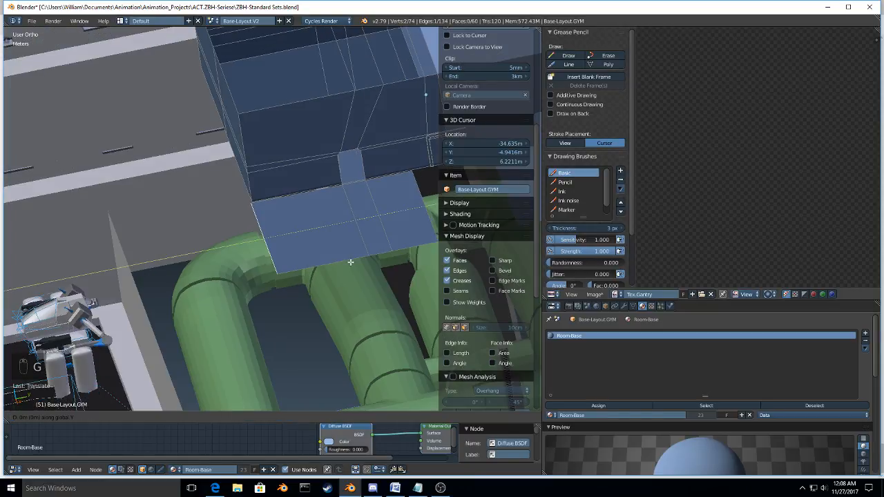
{"action": "right_click", "coordinate": [351, 262]}
Step: Extrude the platform's outer side edge about 4.2 m along negative Y, past the gym's corner
{"action": "key", "text": "e"}
{"action": "key", "text": "x"}
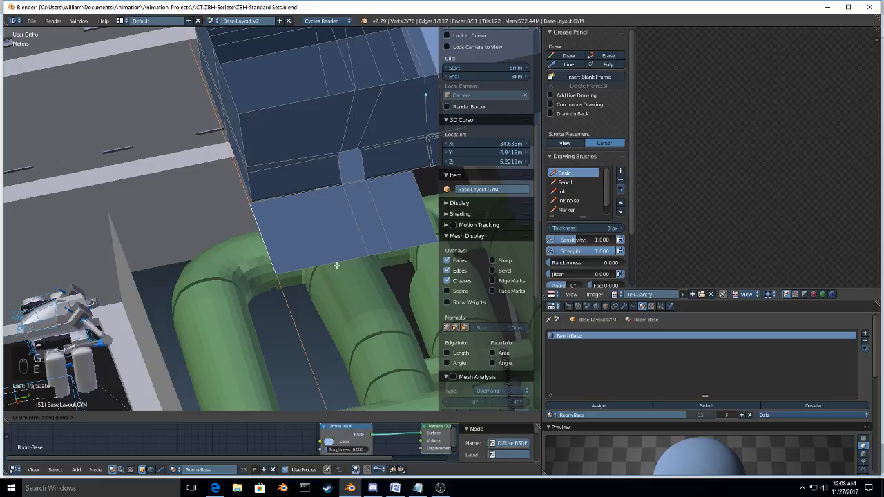
{"action": "key", "text": "y"}
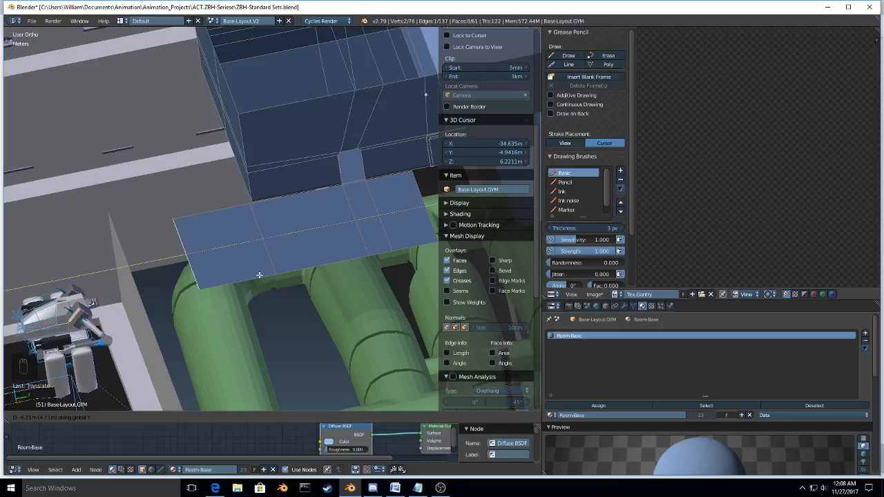
{"action": "left_click", "coordinate": [259, 275]}
Step: Extrude the new section's gym-side edge about 6.6 m along negative X to form a wing beside the gym
{"action": "middle_click_drag", "start_coordinate": [259, 274], "coordinate": [245, 266]}
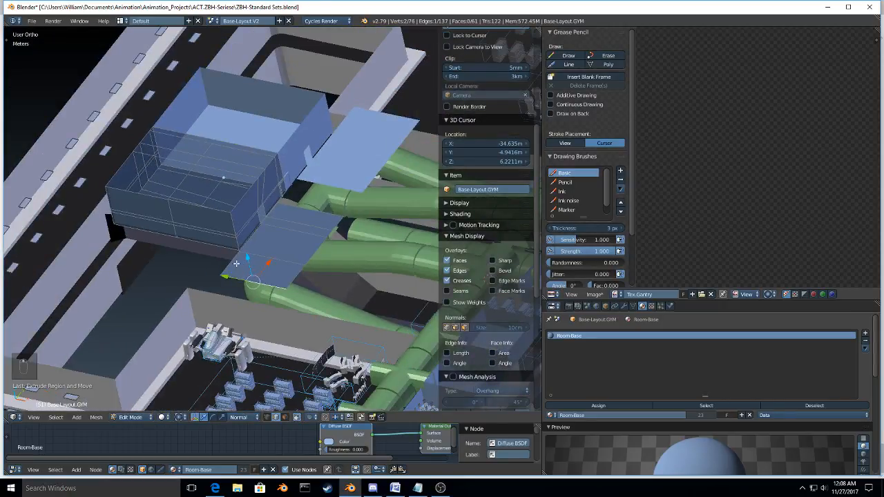
{"action": "right_click", "coordinate": [236, 263]}
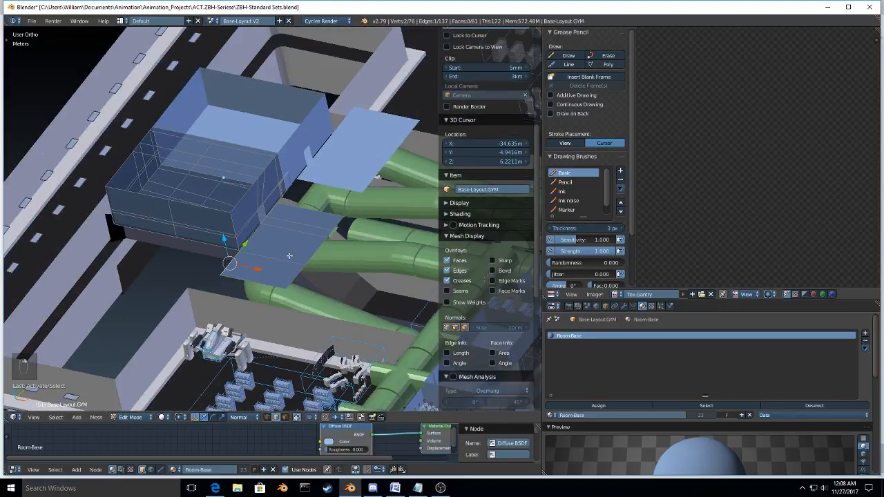
{"action": "key", "text": "e"}
{"action": "key", "text": "x"}
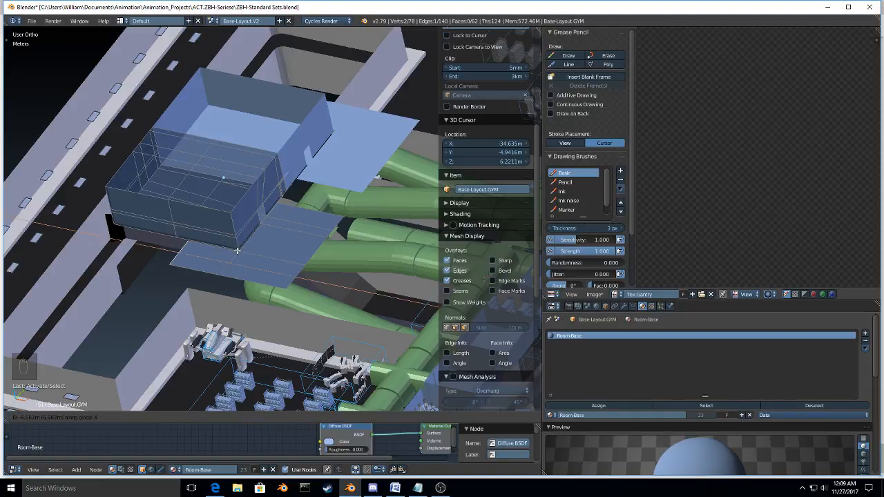
{"action": "left_click", "coordinate": [237, 251]}
Step: Select all five faces of the L-shaped platform in face mode and extrude them upward into a solid block
{"action": "key", "text": "ctrl+Tab"}
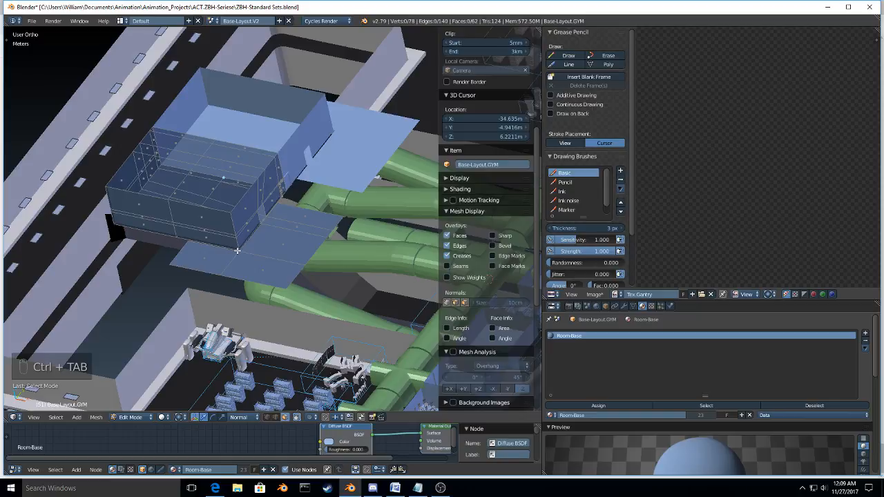
{"action": "key", "text": "a"}
{"action": "key", "text": "a"}
{"action": "key", "text": "a"}
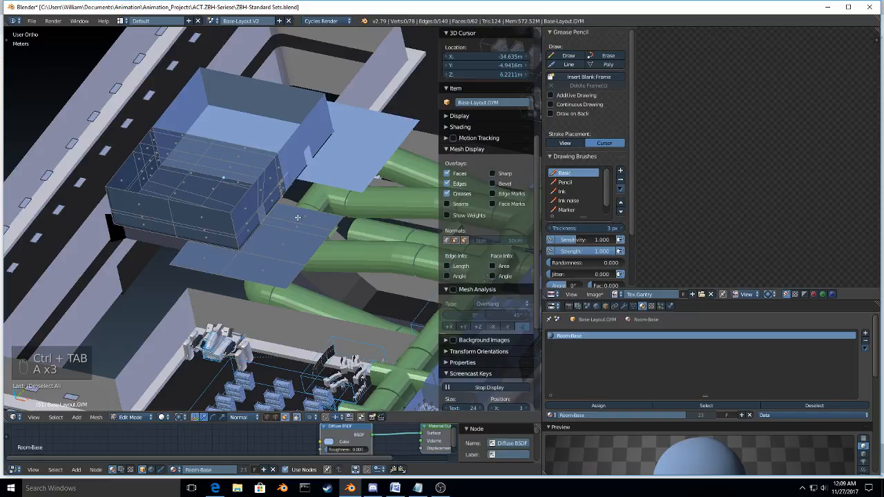
{"action": "key", "text": "c"}
{"action": "left_click_drag", "start_coordinate": [297, 218], "coordinate": [219, 262]}
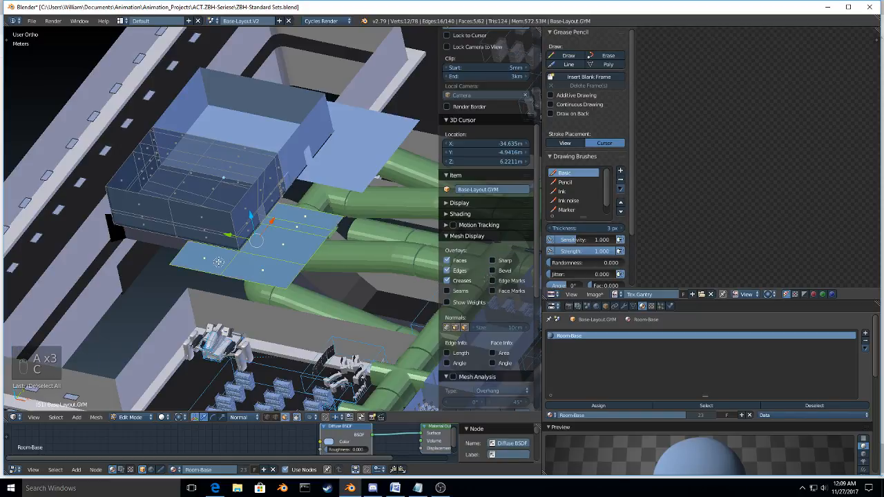
{"action": "key", "text": "e"}
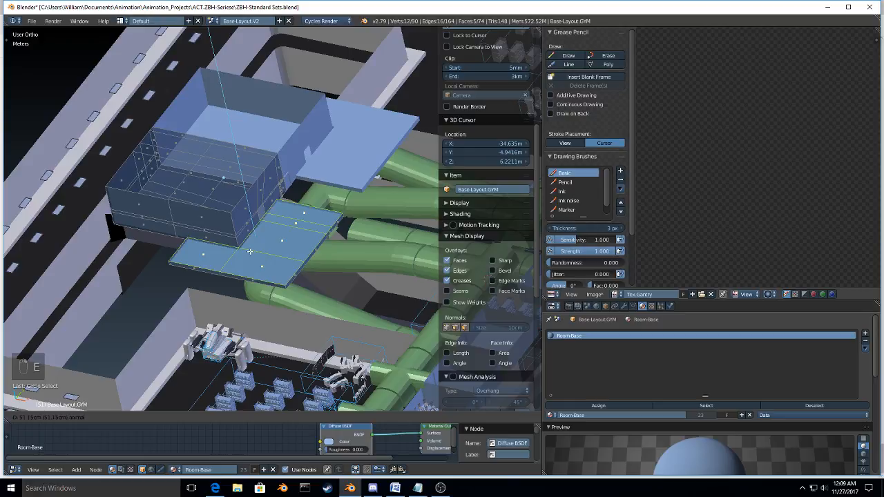
{"action": "left_click", "coordinate": [271, 259]}
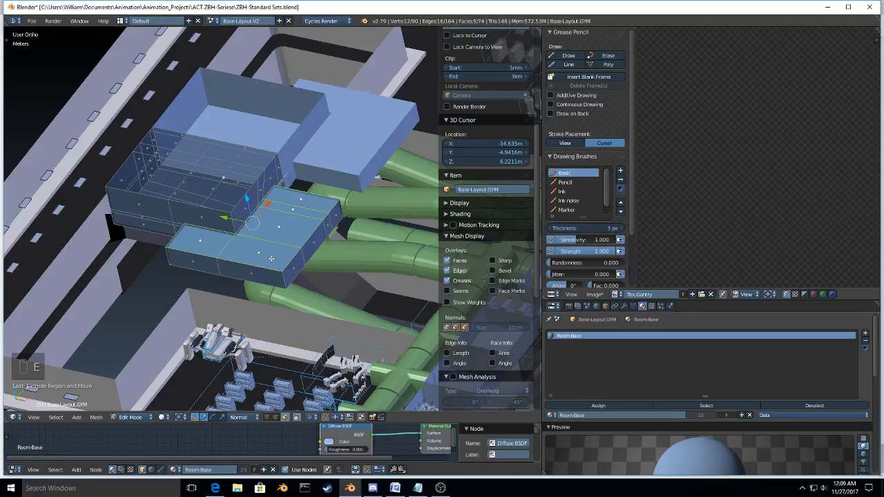
Step: Add two centred loop cuts to the block, one lengthwise through the main section and one through the side wing
{"action": "scroll", "coordinate": [291, 306], "scroll_direction": "up", "scroll_amount": 3}
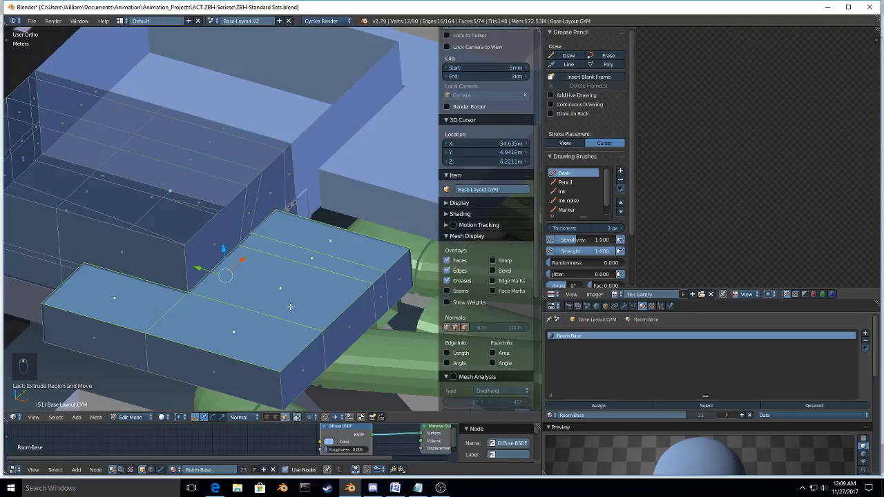
{"action": "middle_click_drag", "start_coordinate": [290, 306], "coordinate": [248, 320]}
{"action": "key", "text": "ctrl+r"}
{"action": "left_click", "coordinate": [248, 320]}
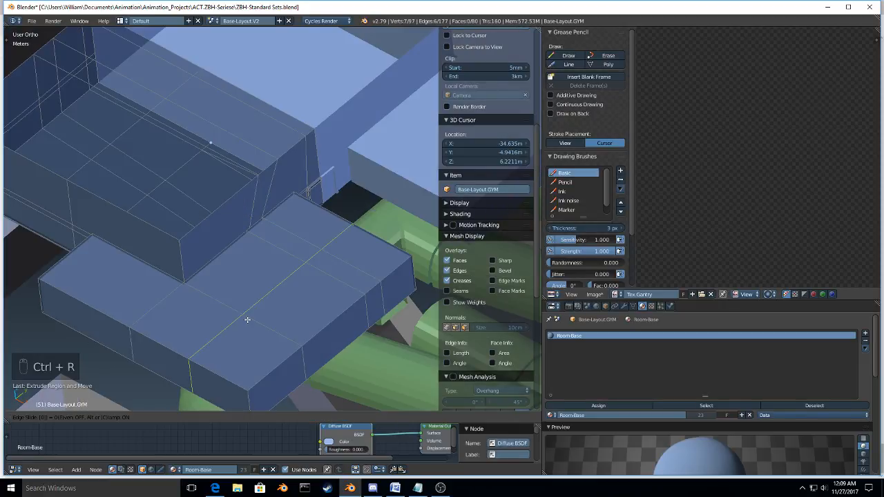
{"action": "right_click", "coordinate": [248, 320]}
{"action": "key", "text": "ctrl+r"}
{"action": "left_click", "coordinate": [262, 359]}
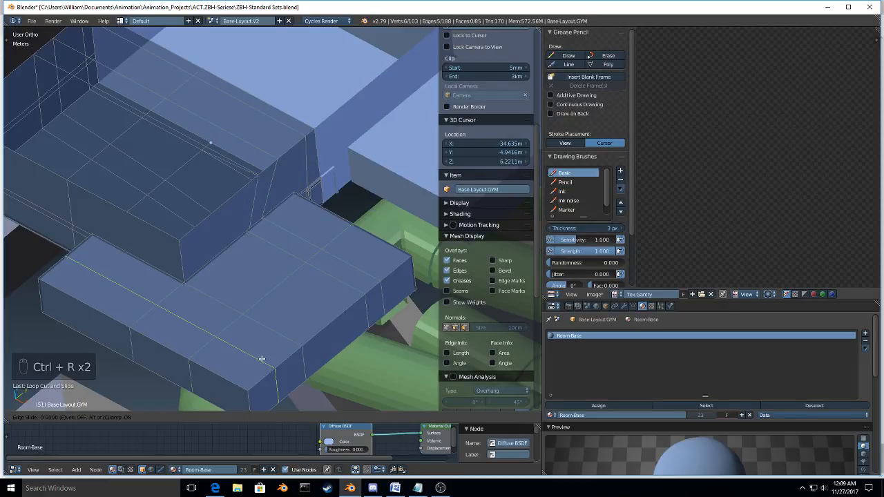
{"action": "right_click", "coordinate": [262, 360]}
Step: Assign the five interior vertices on the block's top to the mask vertex group
{"action": "key", "text": "ctrl+Tab"}
{"action": "left_click", "coordinate": [301, 339]}
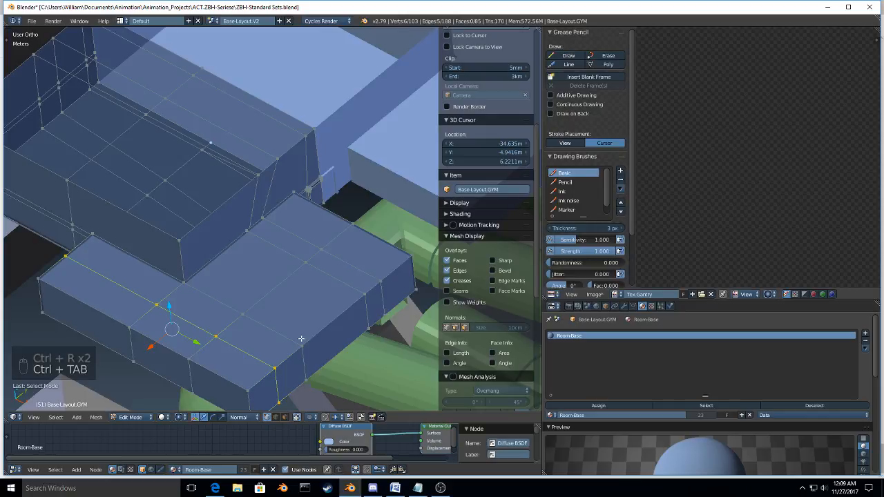
{"action": "key", "text": "a"}
{"action": "key", "text": "c"}
{"action": "left_click", "coordinate": [228, 329]}
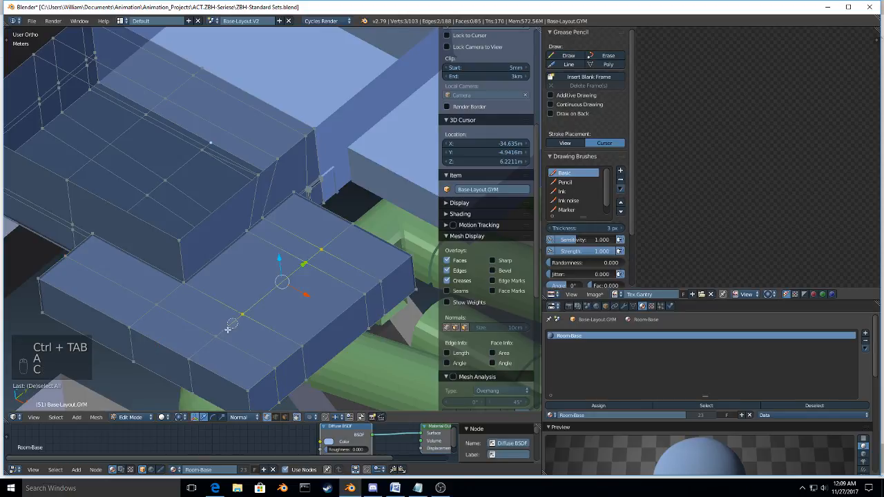
{"action": "left_click_drag", "start_coordinate": [228, 330], "coordinate": [157, 304]}
{"action": "right_click", "coordinate": [158, 304]}
{"action": "scroll", "coordinate": [286, 276], "scroll_direction": "down", "scroll_amount": 1}
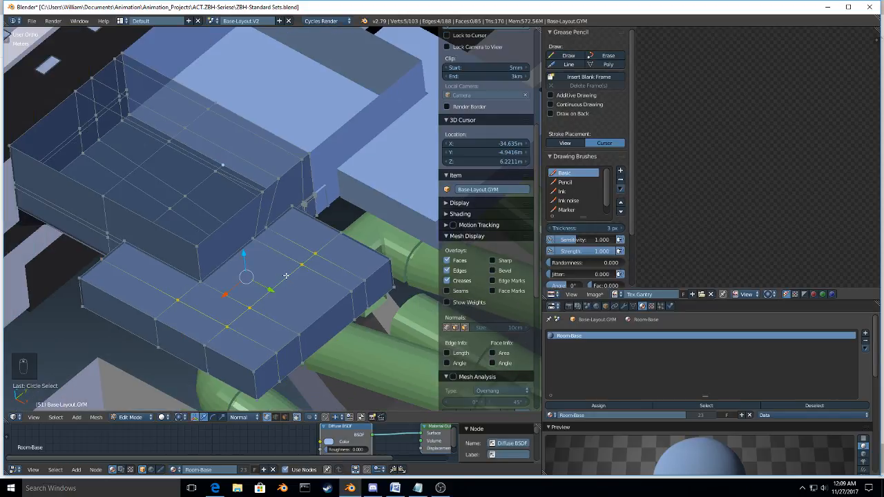
{"action": "left_click", "coordinate": [633, 306]}
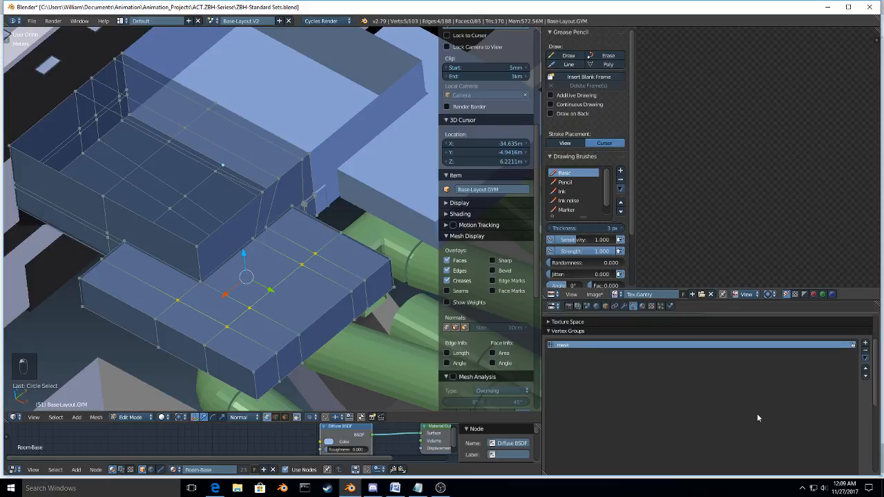
{"action": "scroll", "coordinate": [756, 417], "scroll_direction": "down", "scroll_amount": 6}
{"action": "left_click", "coordinate": [585, 416]}
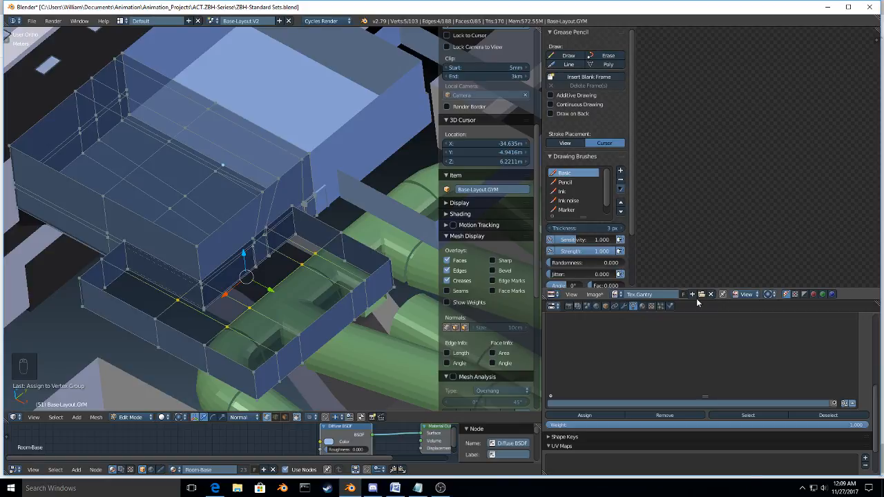
{"action": "left_click_drag", "start_coordinate": [696, 298], "coordinate": [689, 163]}
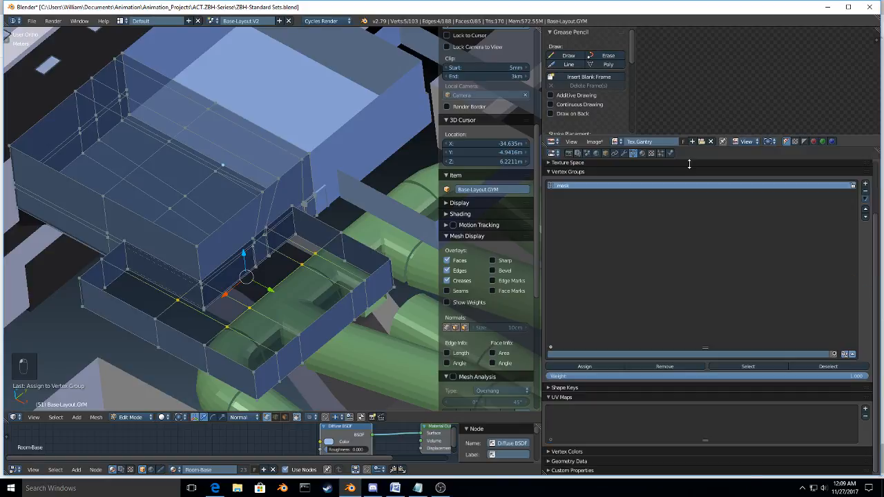
Step: Undo the mask vertex group assignment and the vertex selection, leaving the whole mesh deselected
{"action": "middle_click_drag", "start_coordinate": [304, 266], "coordinate": [274, 315]}
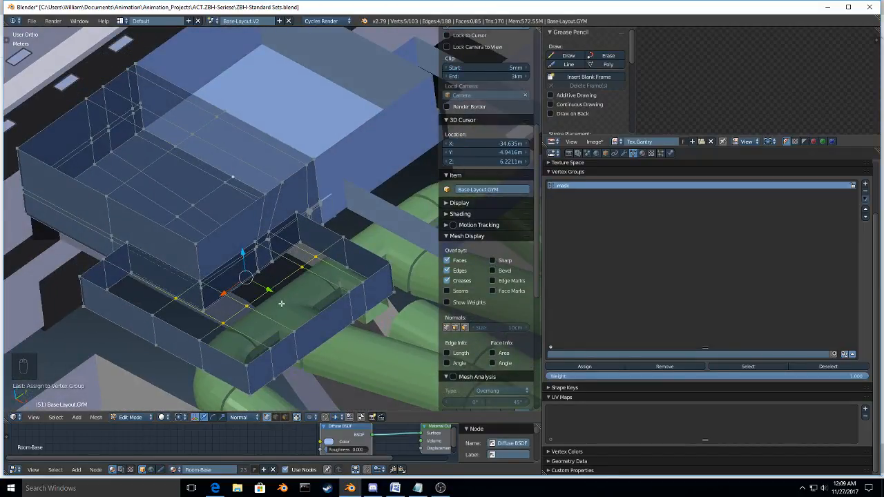
{"action": "scroll", "coordinate": [281, 304], "scroll_direction": "up", "scroll_amount": 3}
{"action": "middle_click_drag", "start_coordinate": [281, 304], "coordinate": [305, 283]}
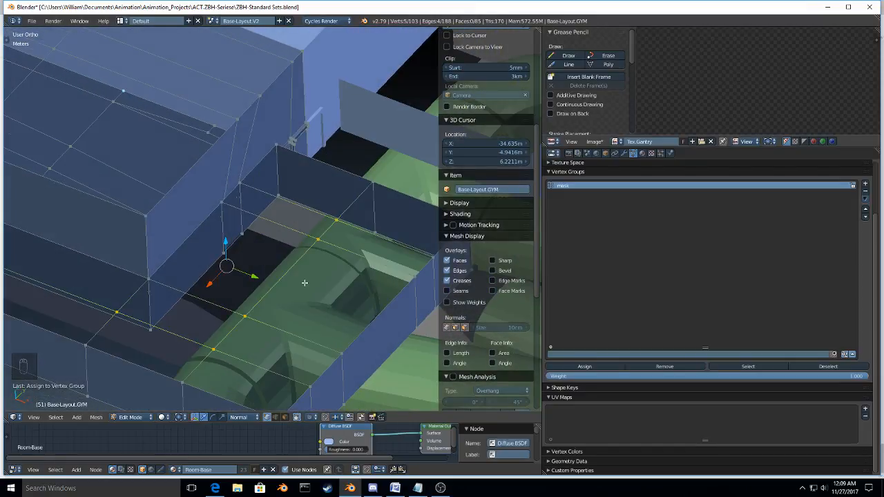
{"action": "key", "text": "ctrl+z"}
{"action": "key", "text": "ctrl+z"}
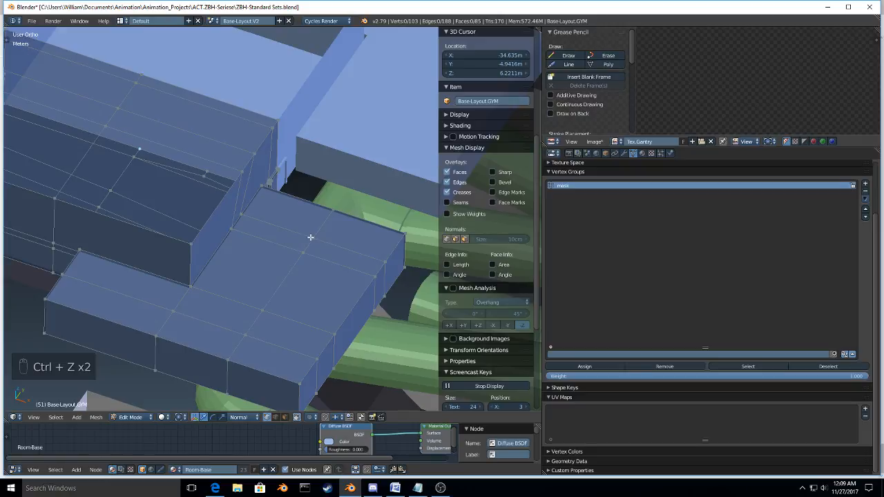
{"action": "key", "text": "a"}
{"action": "key", "text": "a"}
{"action": "key", "text": "a"}
{"action": "middle_click_drag", "start_coordinate": [310, 237], "coordinate": [284, 270]}
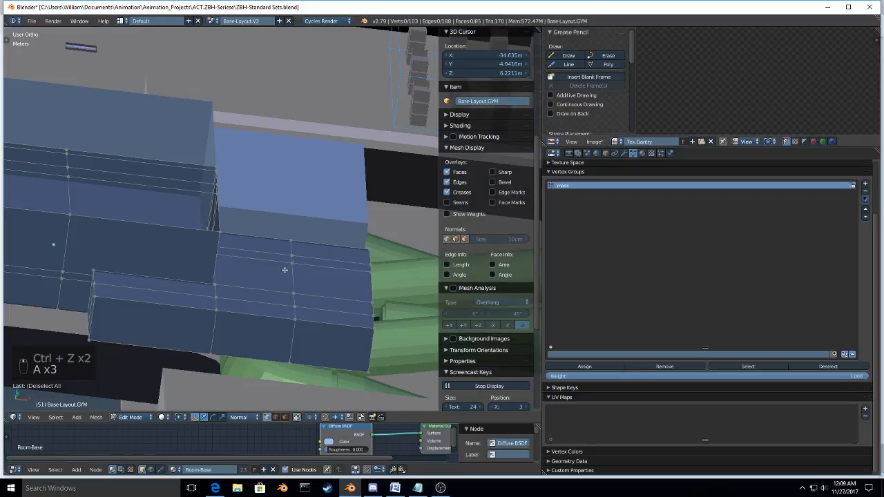
Step: Isolate the gym layout in local view and delete the two centred edge loops, one along each arm of the L-shaped block
{"action": "key", "text": "KP_Divide"}
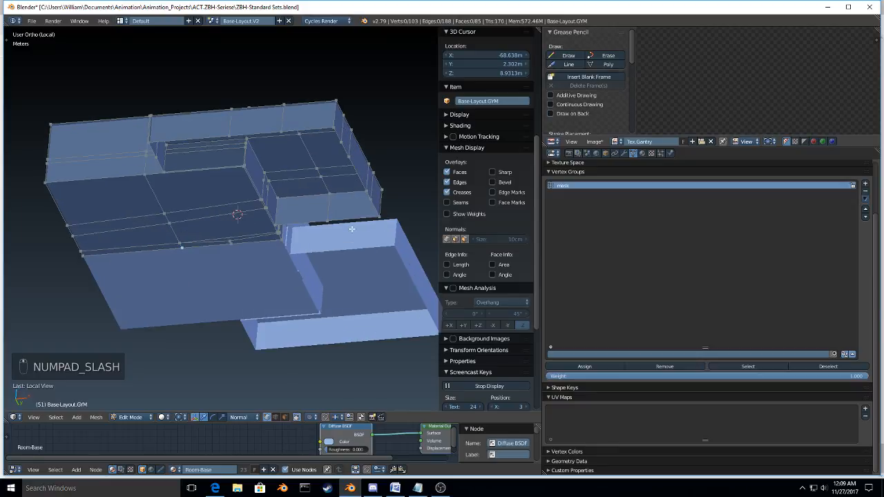
{"action": "scroll", "coordinate": [318, 297], "scroll_direction": "up", "scroll_amount": 2}
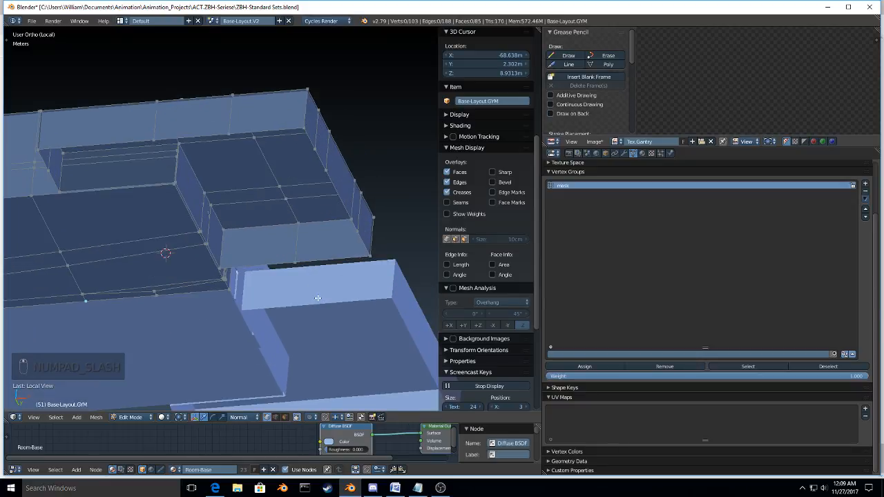
{"action": "middle_click_drag", "start_coordinate": [318, 297], "coordinate": [292, 336]}
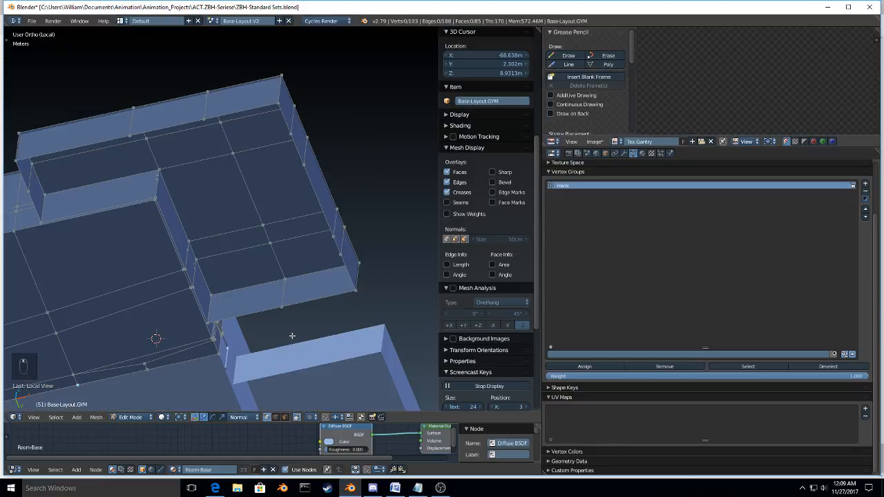
{"action": "left_click", "coordinate": [259, 214], "text": "alt"}
{"action": "key", "text": "x"}
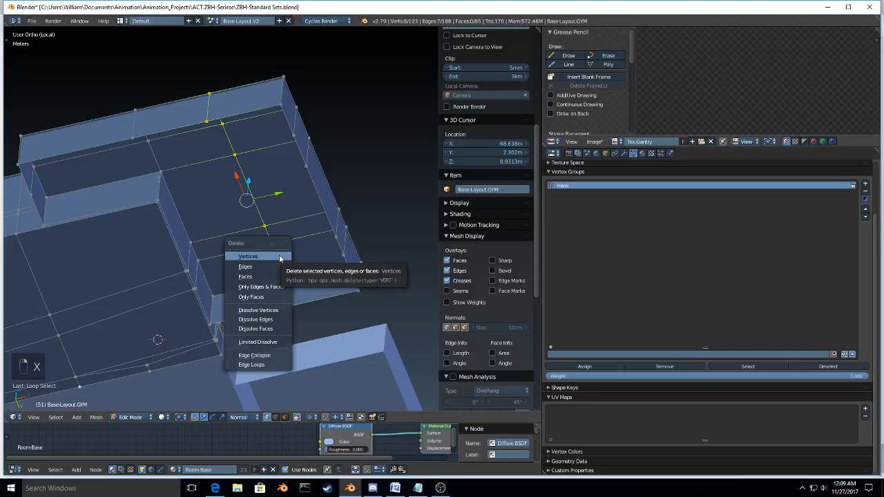
{"action": "left_click", "coordinate": [252, 365]}
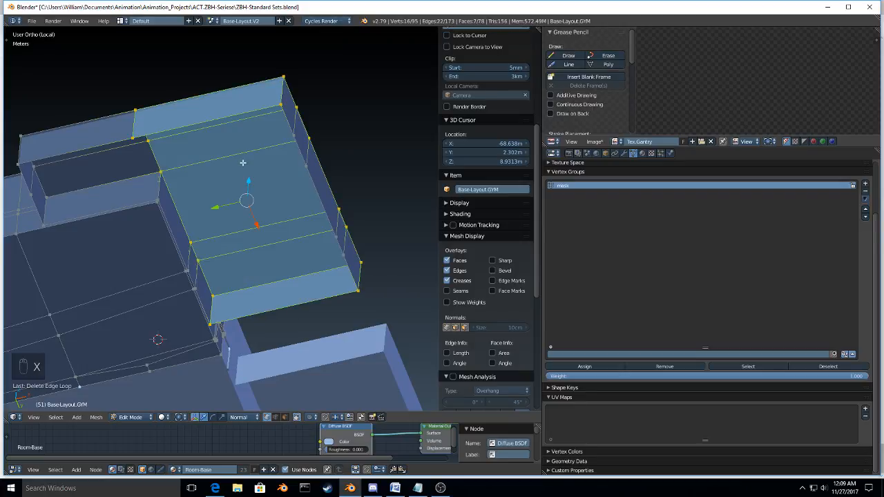
{"action": "left_click", "coordinate": [173, 139], "text": "alt"}
{"action": "key", "text": "x"}
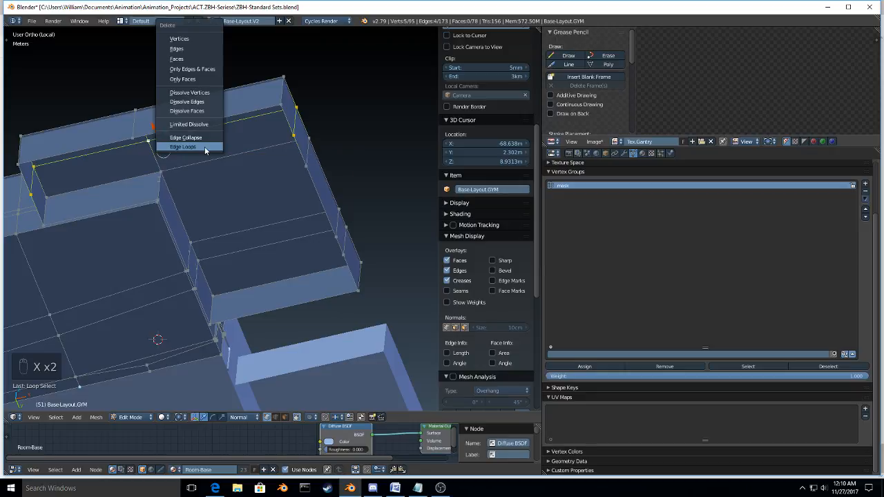
{"action": "left_click", "coordinate": [204, 146]}
Step: In edge mode, fill the first two sections of the L-shaped block's open underside with faces between opposite edges
{"action": "key", "text": "ctrl+Tab"}
{"action": "left_click", "coordinate": [203, 153]}
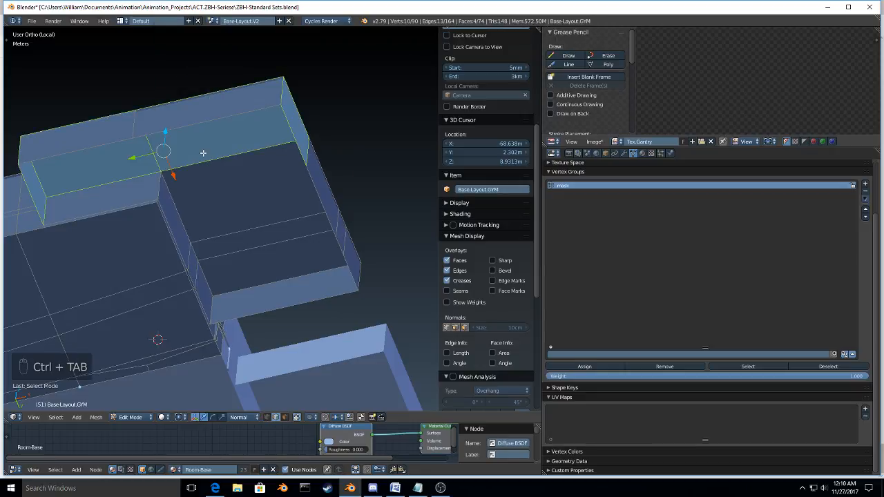
{"action": "left_click", "coordinate": [113, 144]}
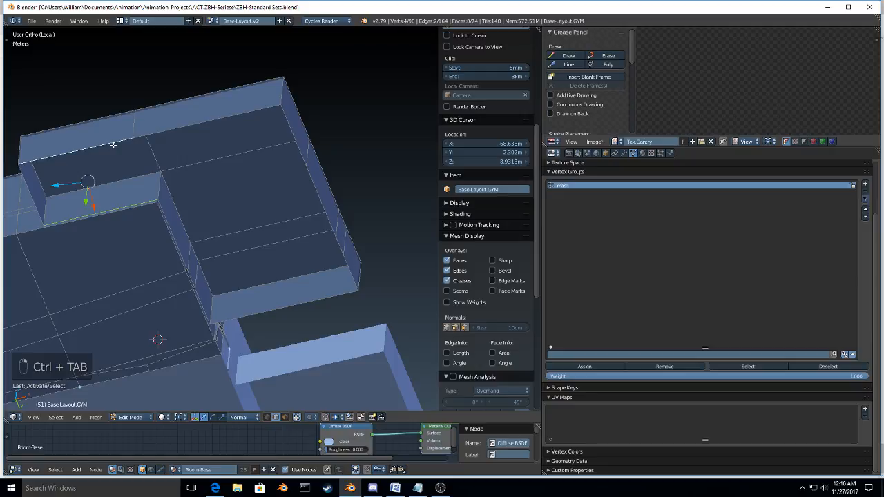
{"action": "key", "text": "f"}
{"action": "key", "text": "f"}
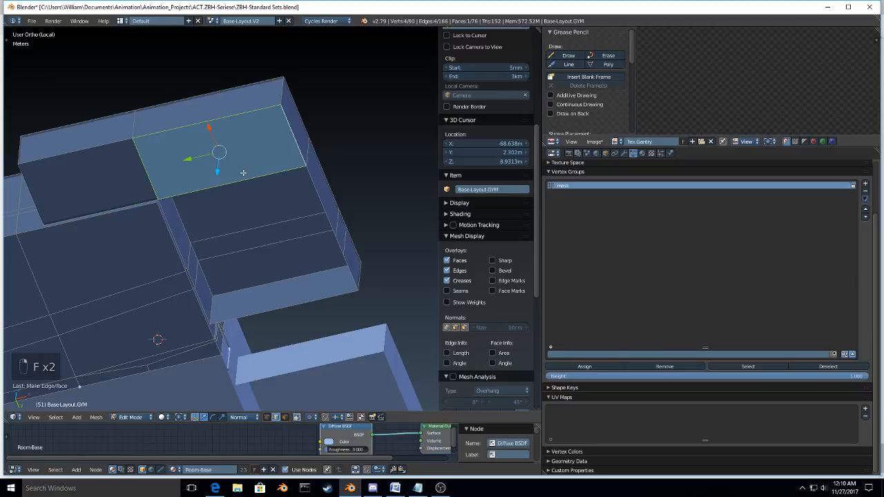
Step: In face mode, delete the small rectangular wall face that covers the gym doorway
{"action": "left_click", "coordinate": [237, 212]}
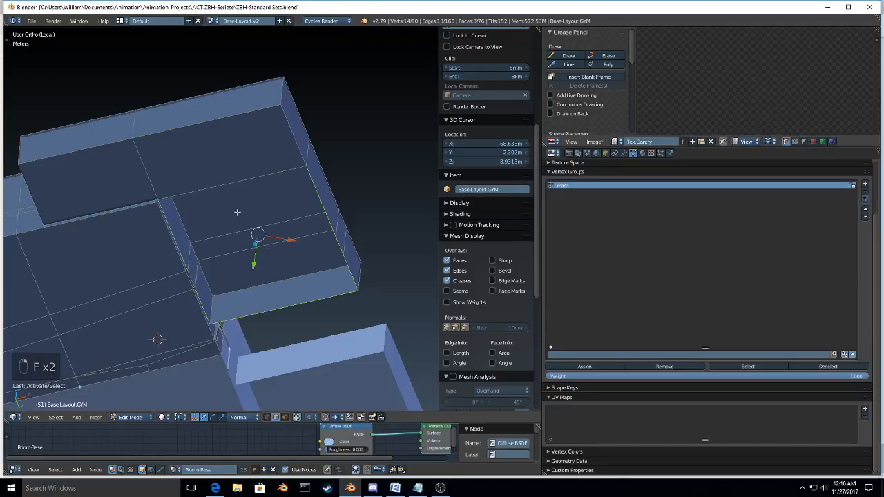
{"action": "key", "text": "space"}
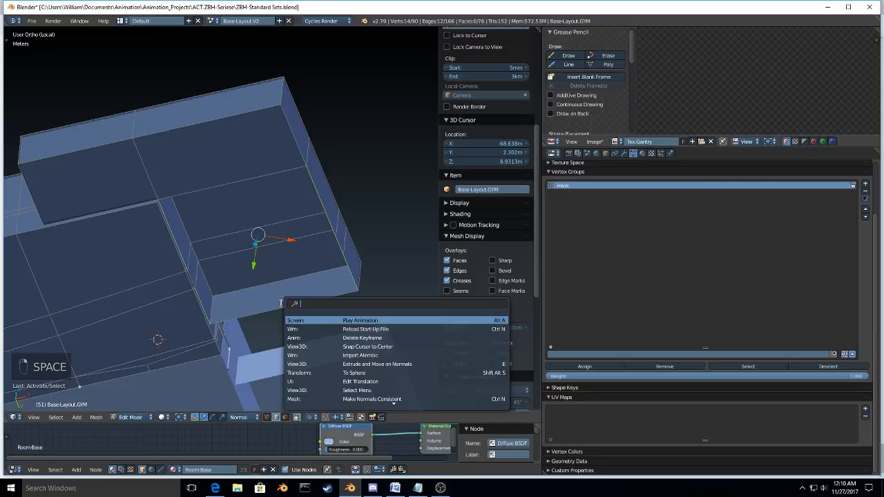
{"action": "scroll", "coordinate": [126, 197], "scroll_direction": "up", "scroll_amount": 4}
{"action": "middle_click_drag", "start_coordinate": [200, 248], "coordinate": [242, 183]}
{"action": "key", "text": "z"}
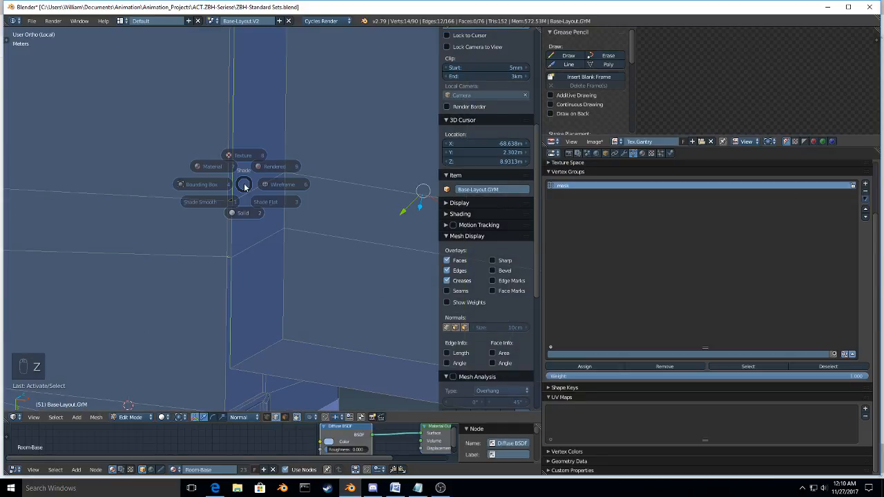
{"action": "key", "text": "ctrl+Tab"}
{"action": "left_click", "coordinate": [259, 199]}
{"action": "right_click", "coordinate": [258, 217]}
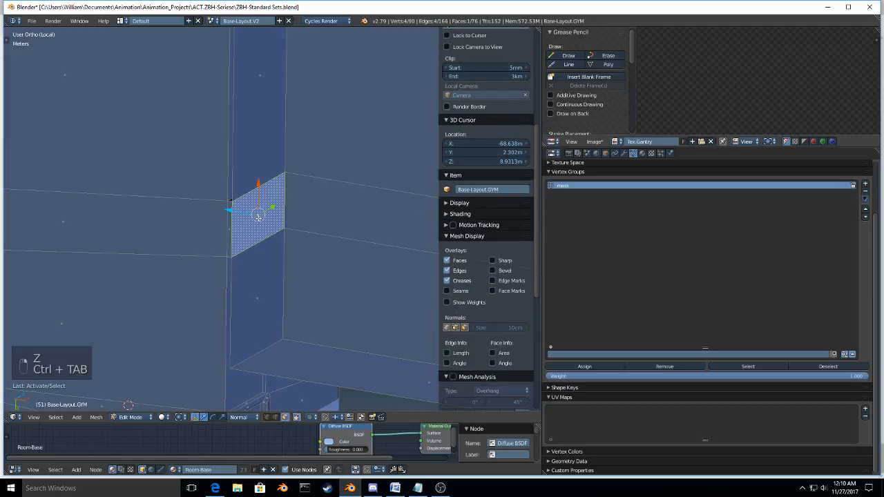
{"action": "key", "text": "x"}
{"action": "left_click", "coordinate": [258, 218]}
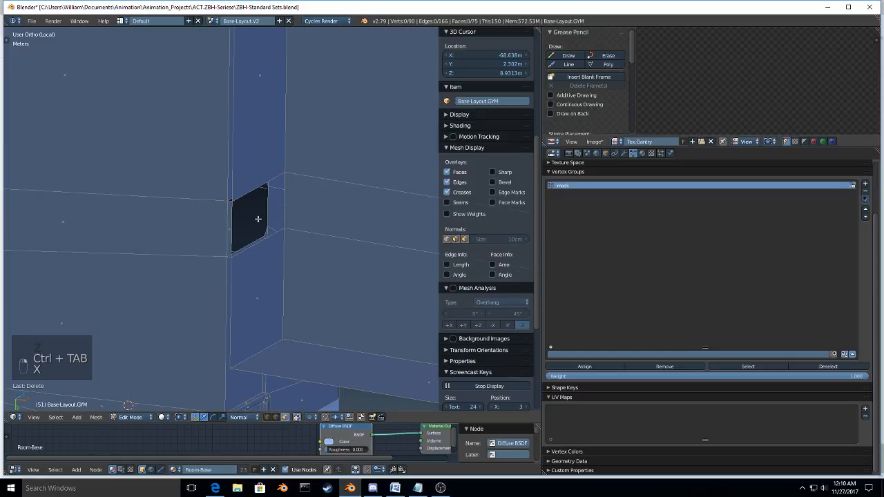
Step: In edge mode, fill the three remaining open sections of the block's underside with faces between opposite edges
{"action": "scroll", "coordinate": [253, 194], "scroll_direction": "down", "scroll_amount": 3}
{"action": "key", "text": "ctrl+Tab"}
{"action": "left_click", "coordinate": [250, 183]}
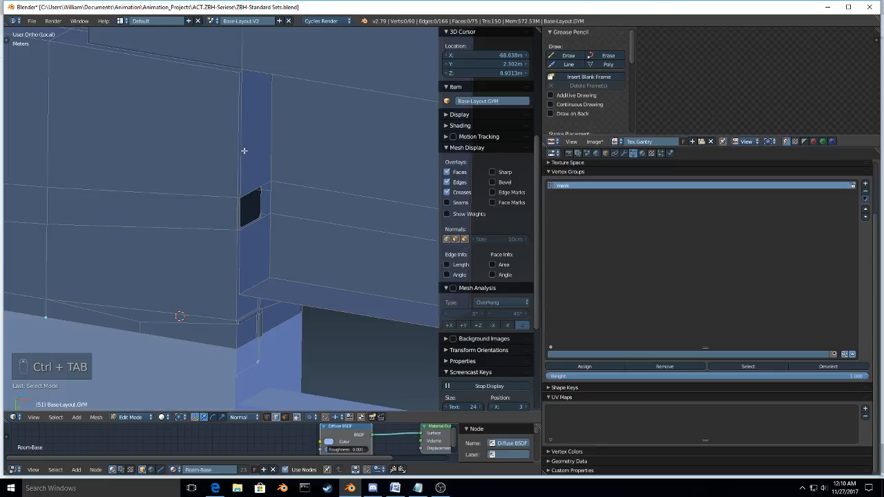
{"action": "right_click", "coordinate": [244, 151]}
{"action": "scroll", "coordinate": [356, 169], "scroll_direction": "down", "scroll_amount": 4}
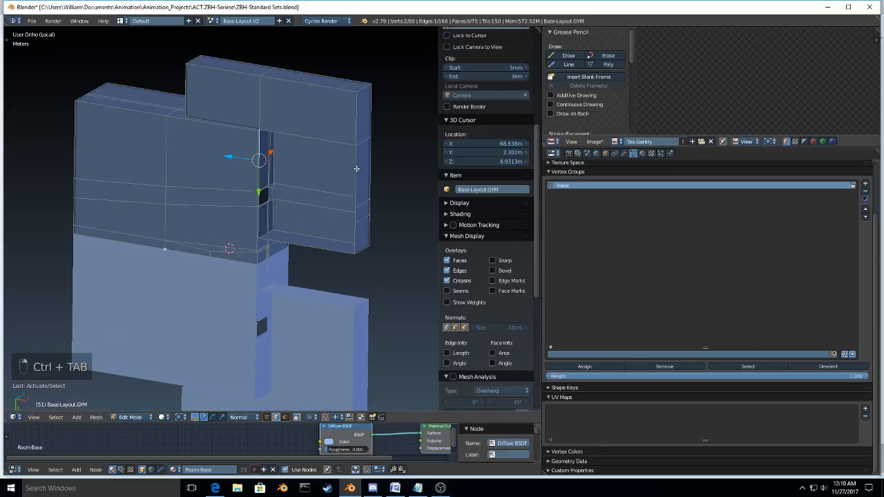
{"action": "right_click", "coordinate": [356, 169], "text": "shift"}
{"action": "key", "text": "f"}
{"action": "right_click", "coordinate": [355, 233]}
{"action": "right_click", "coordinate": [260, 226], "text": "shift"}
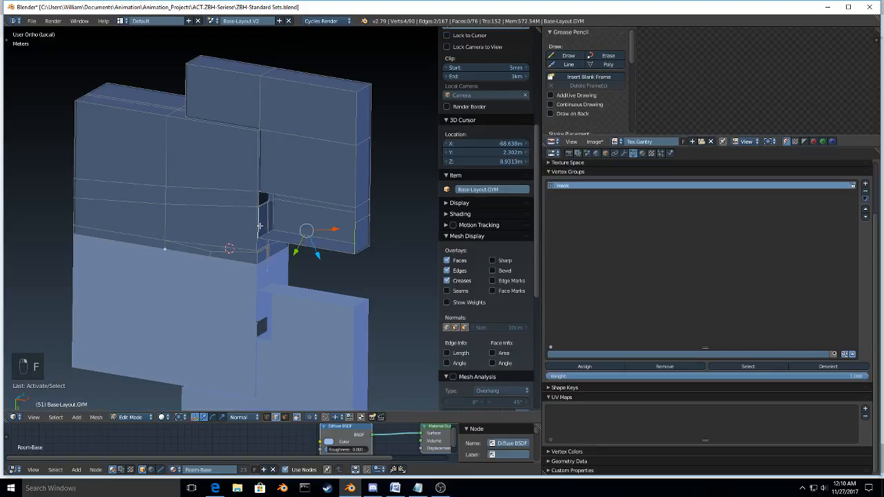
{"action": "key", "text": "f"}
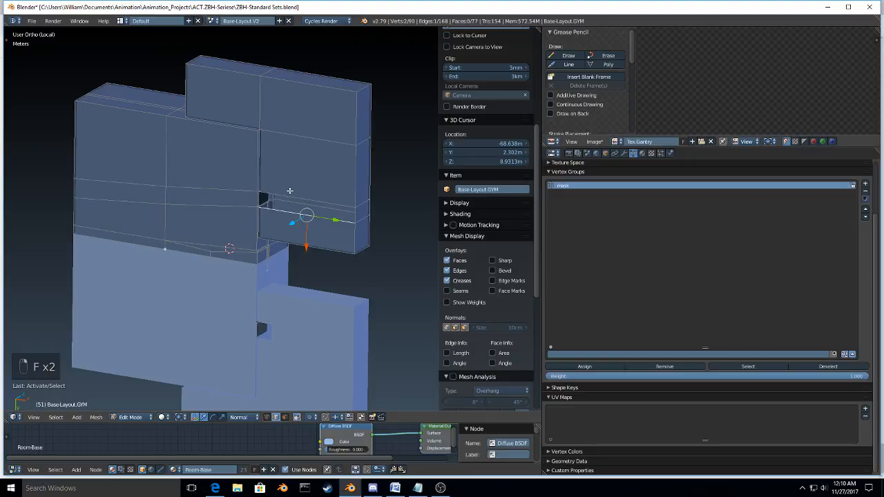
{"action": "right_click", "coordinate": [290, 192], "text": "shift"}
{"action": "key", "text": "f"}
Step: Add two centred loop cuts to the closed L-shaped block, one along each arm
{"action": "middle_click_drag", "start_coordinate": [290, 192], "coordinate": [316, 308]}
{"action": "scroll", "coordinate": [185, 256], "scroll_direction": "up", "scroll_amount": 4}
{"action": "scroll", "coordinate": [184, 256], "scroll_direction": "down", "scroll_amount": 3}
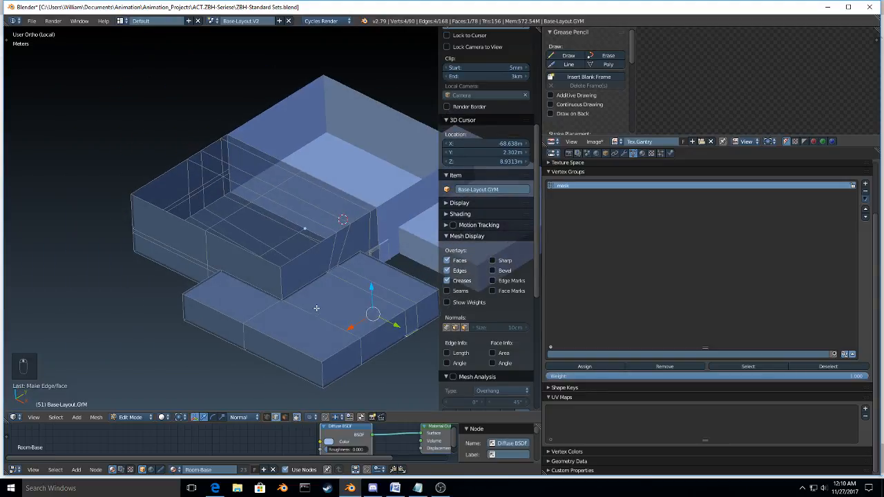
{"action": "key", "text": "ctrl+r"}
{"action": "left_click", "coordinate": [316, 325]}
{"action": "left_click", "coordinate": [316, 326]}
{"action": "key", "text": "ctrl+r"}
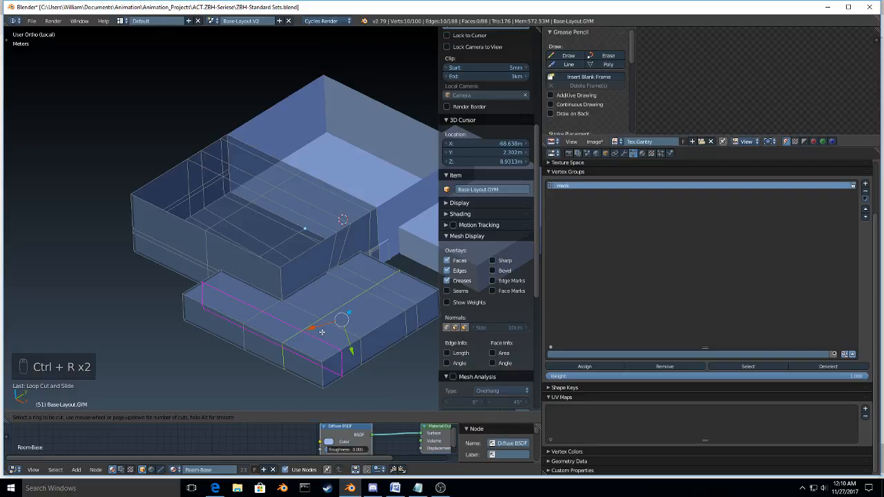
{"action": "left_click", "coordinate": [322, 332]}
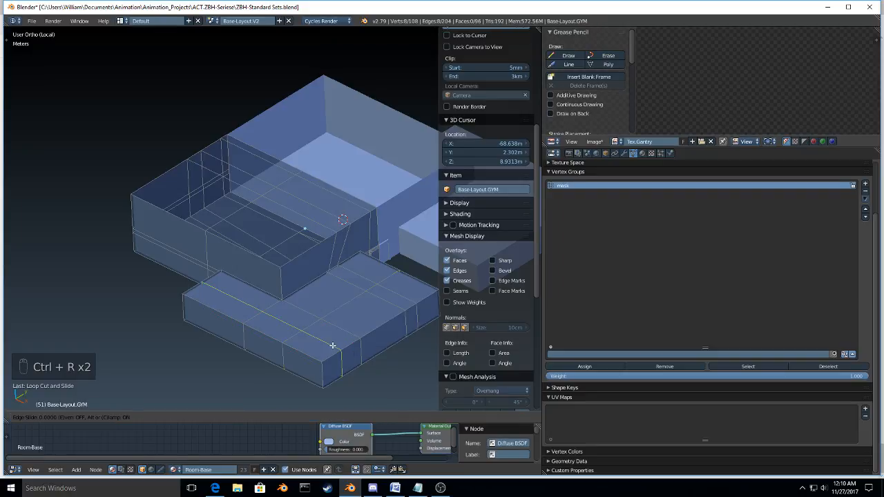
{"action": "left_click", "coordinate": [333, 345]}
Step: In vertex mode, circle-select the five interior vertices on the block's top and assign them to the mask vertex group
{"action": "key", "text": "ctrl+Tab"}
{"action": "left_click", "coordinate": [334, 339]}
{"action": "key", "text": "a"}
{"action": "key", "text": "c"}
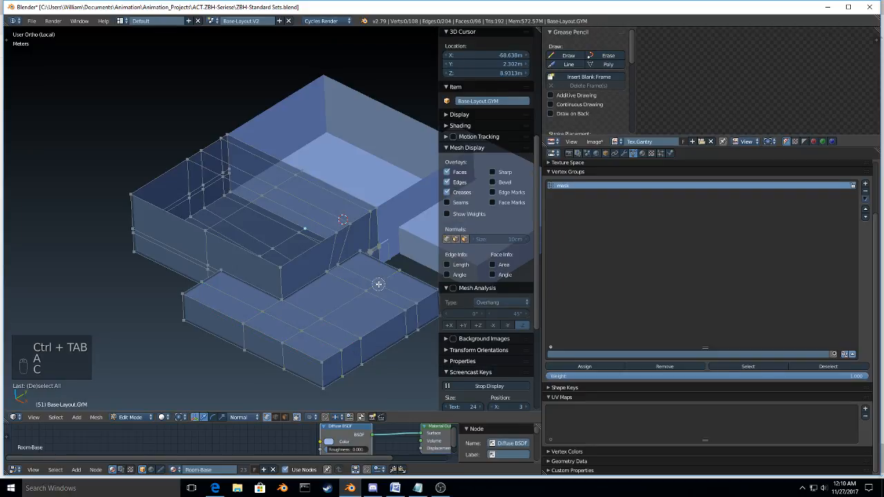
{"action": "left_click", "coordinate": [377, 284]}
{"action": "mouse_move", "coordinate": [378, 284]}
{"action": "left_mouse_down"}
{"action": "mouse_move", "coordinate": [311, 325]}
{"action": "mouse_move", "coordinate": [266, 314]}
{"action": "left_mouse_up"}
{"action": "key", "text": "Escape"}
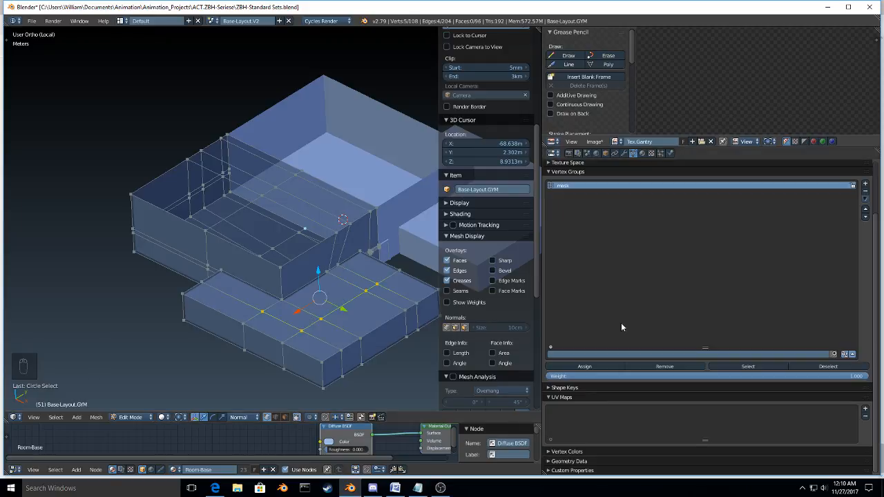
{"action": "left_click", "coordinate": [584, 366]}
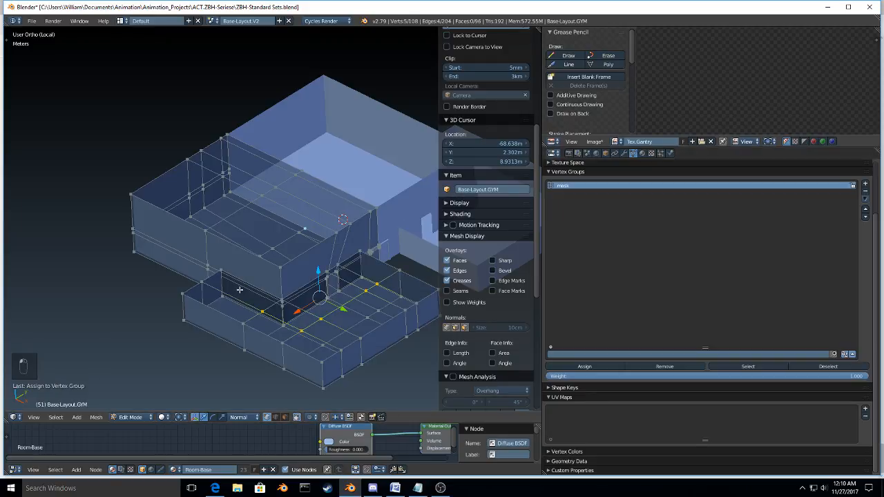
Step: Check the masked room from several angles, leave local view to show the full base, and exit edit mode
{"action": "middle_click_drag", "start_coordinate": [240, 290], "coordinate": [189, 275]}
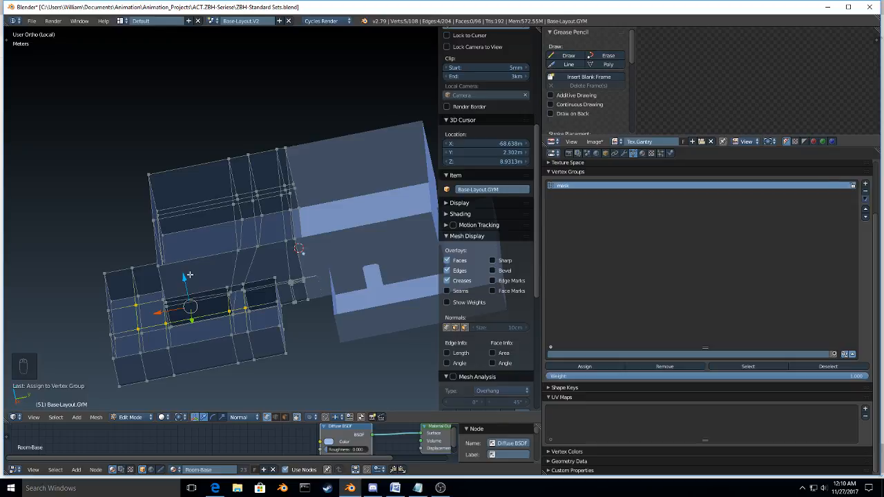
{"action": "middle_click_drag", "start_coordinate": [189, 275], "coordinate": [331, 317]}
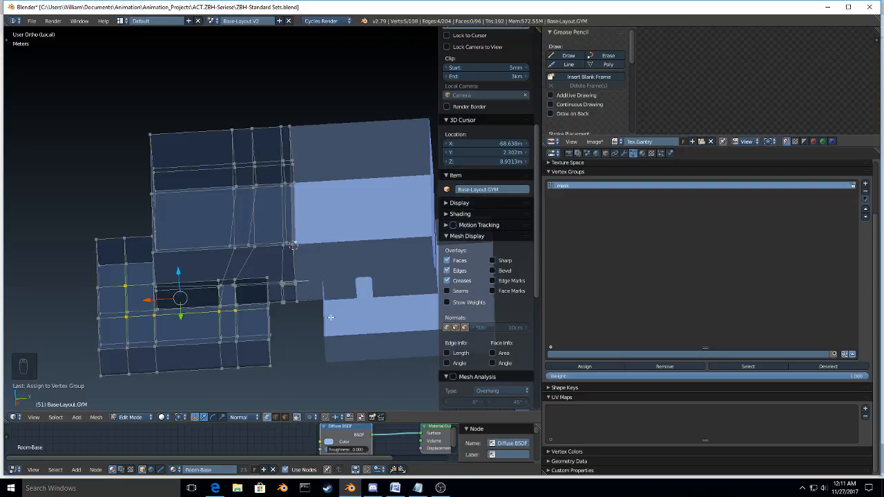
{"action": "key", "text": "KP_Divide"}
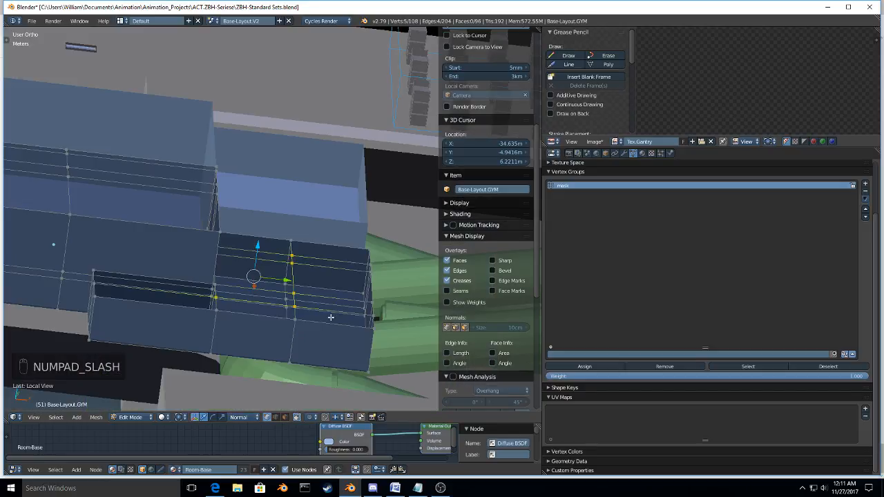
{"action": "scroll", "coordinate": [331, 318], "scroll_direction": "down", "scroll_amount": 4}
{"action": "middle_click_drag", "start_coordinate": [331, 318], "coordinate": [332, 297]}
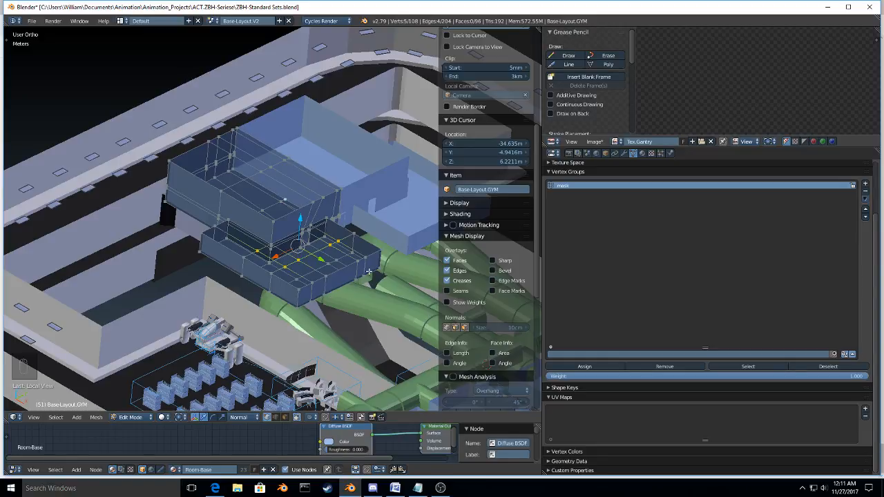
{"action": "middle_click_drag", "start_coordinate": [369, 271], "coordinate": [312, 308]}
{"action": "key", "text": "Tab"}
Step: Select the four-way hall intersection between the green hallways and snap the 3D cursor to it
{"action": "left_click", "coordinate": [230, 310]}
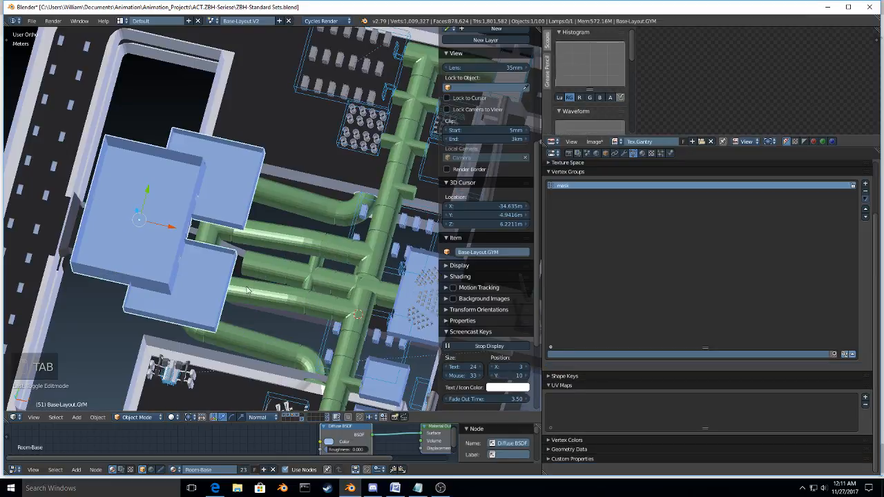
{"action": "right_click", "coordinate": [247, 290]}
{"action": "middle_click_drag", "start_coordinate": [248, 290], "coordinate": [264, 189]}
{"action": "right_click", "coordinate": [264, 189]}
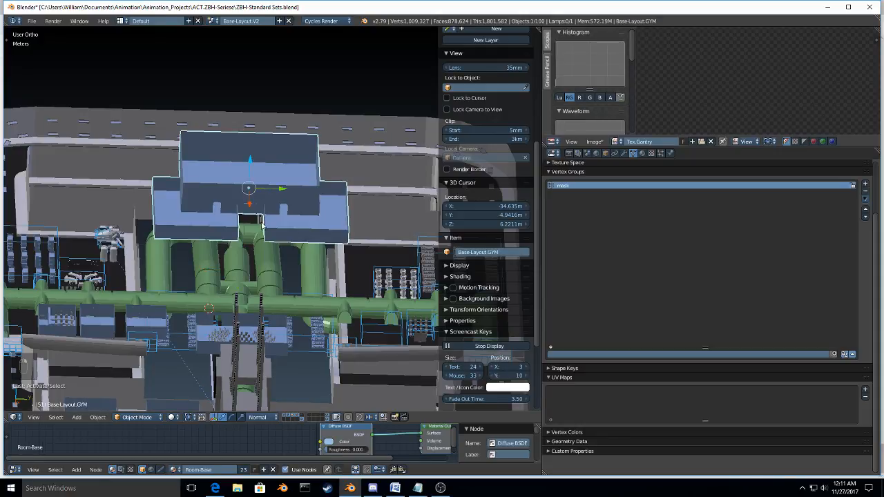
{"action": "right_click", "coordinate": [243, 288]}
{"action": "middle_click_drag", "start_coordinate": [243, 288], "coordinate": [264, 354]}
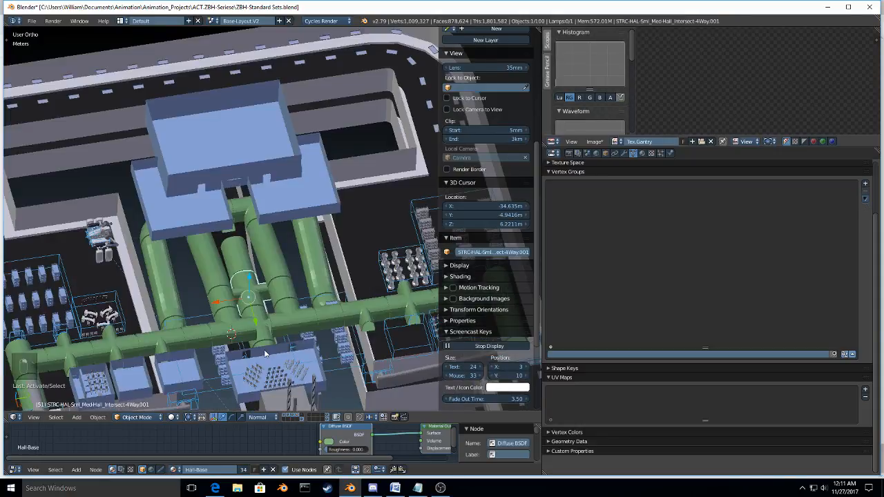
{"action": "key", "text": "shift+s"}
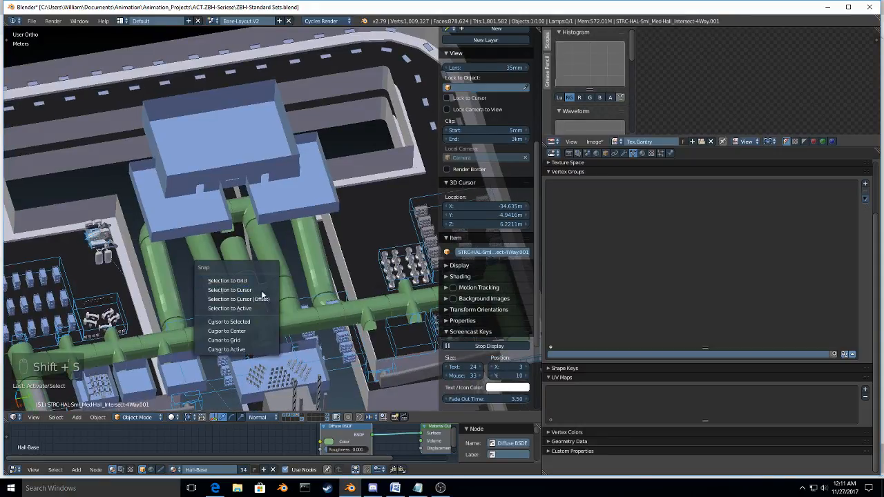
{"action": "left_click", "coordinate": [252, 322]}
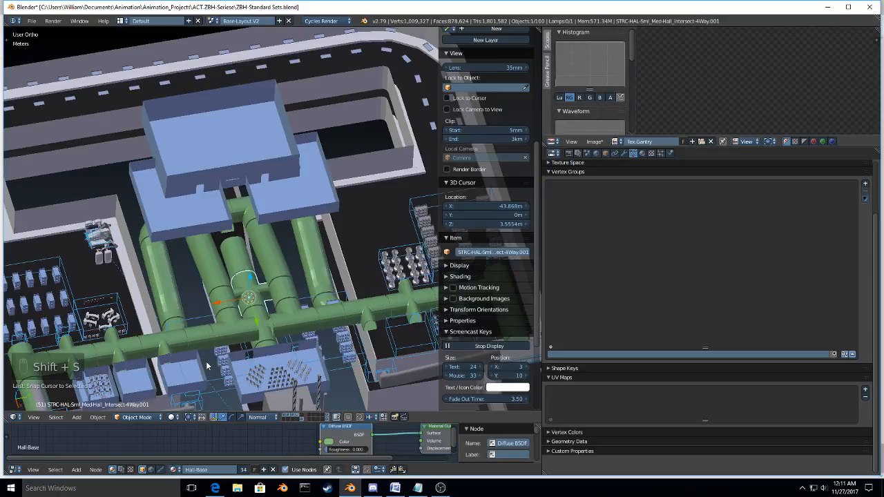
{"action": "key", "text": "z"}
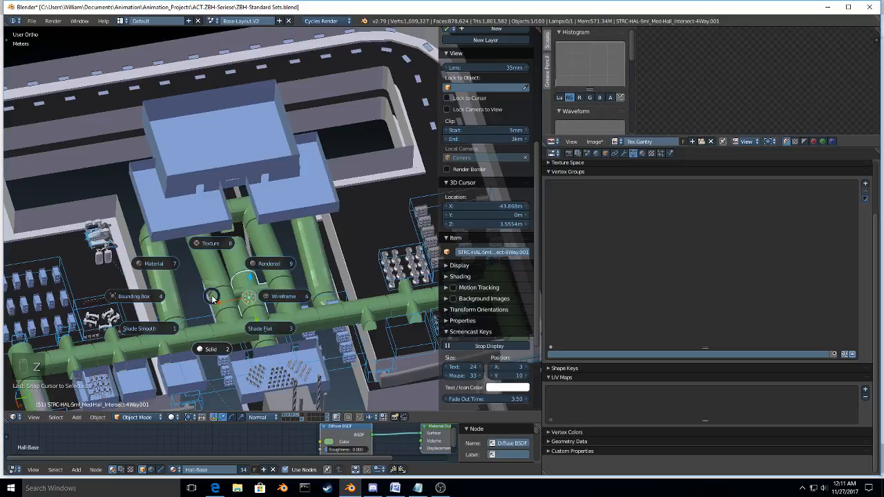
{"action": "key", "text": "Escape"}
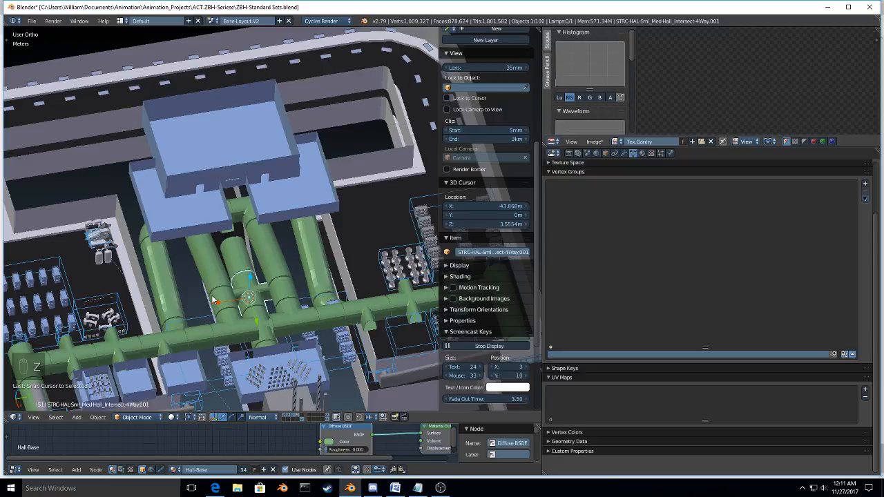
Step: Using the 3D cursor as pivot, align the gym block with the four-way intersection by scaling it to 0 along global Y
{"action": "key", "text": "period"}
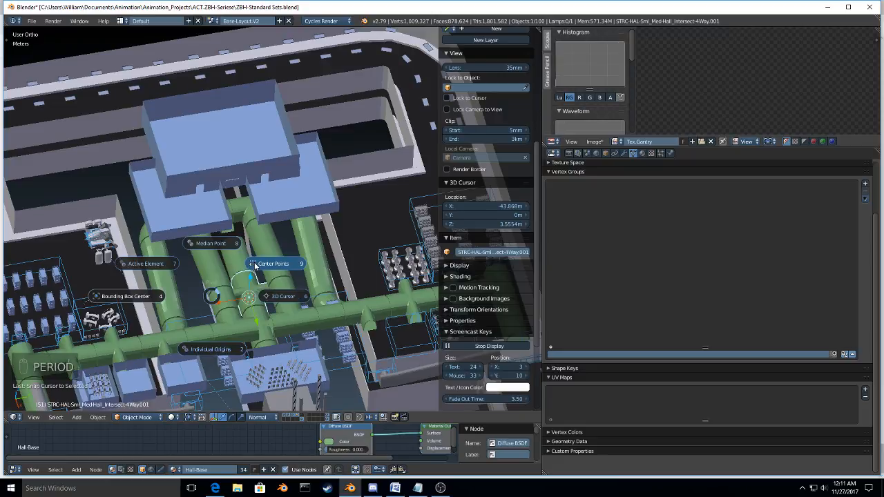
{"action": "right_click", "coordinate": [241, 173]}
{"action": "key", "text": "s"}
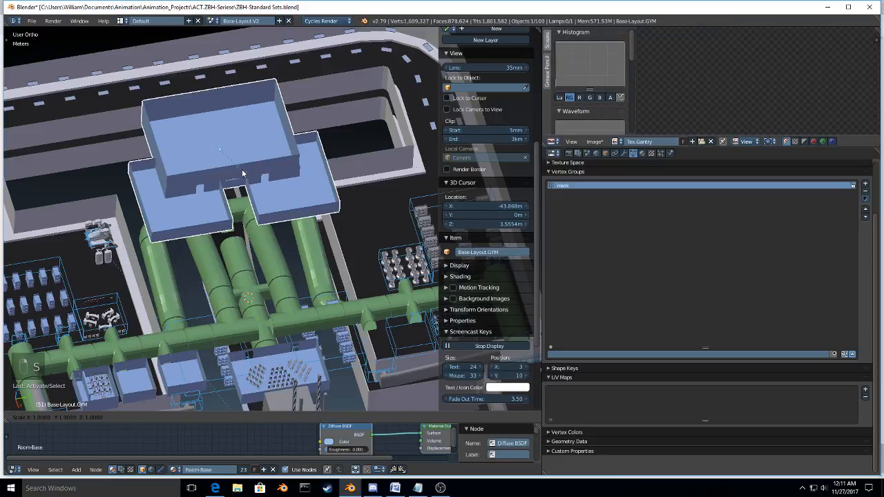
{"action": "right_click", "coordinate": [243, 173]}
{"action": "key", "text": "period"}
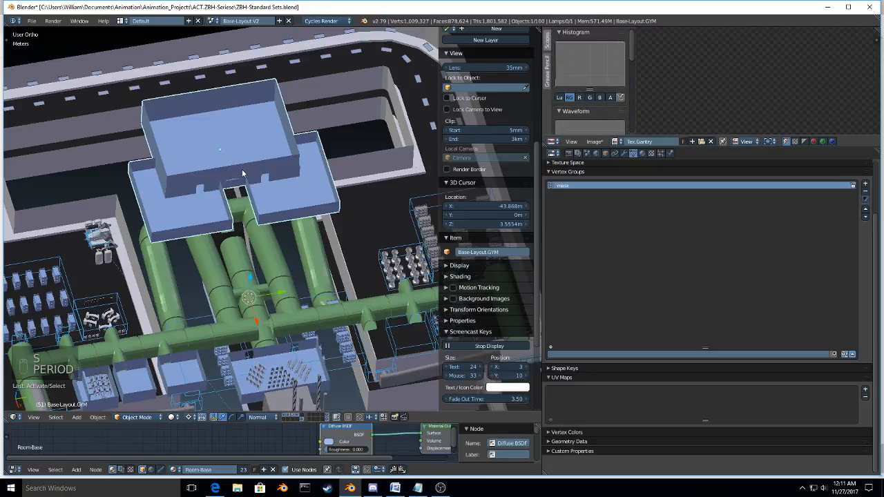
{"action": "key", "text": "s"}
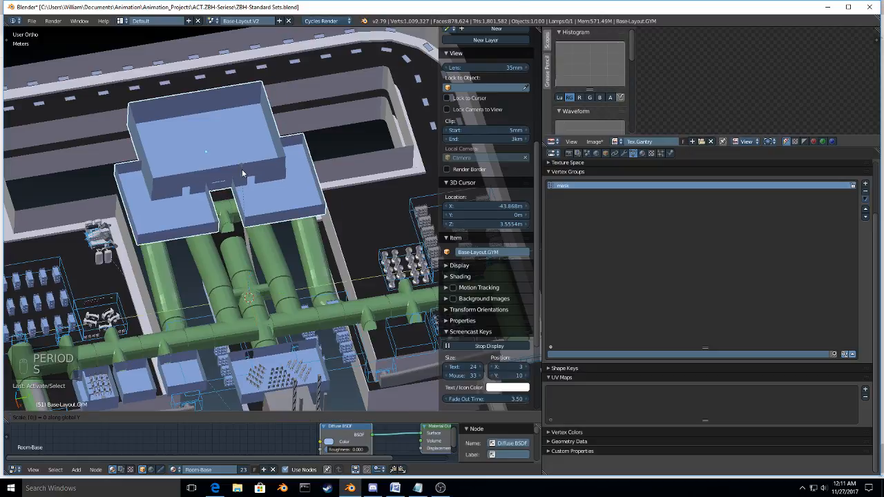
{"action": "key", "text": "Return"}
Step: Make a linked duplicate of the central medium hall section facing the gym and raise it along global Z
{"action": "middle_click_drag", "start_coordinate": [239, 252], "coordinate": [224, 284]}
{"action": "key", "text": "period"}
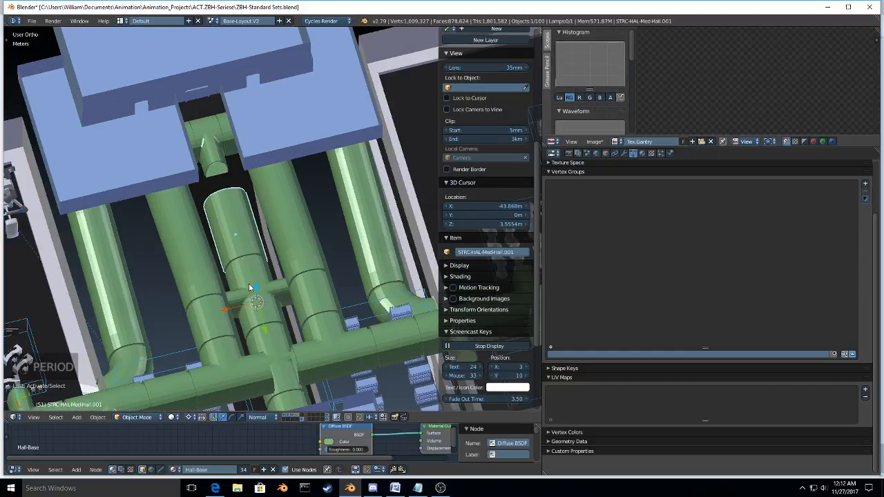
{"action": "middle_click_drag", "start_coordinate": [250, 287], "coordinate": [211, 277]}
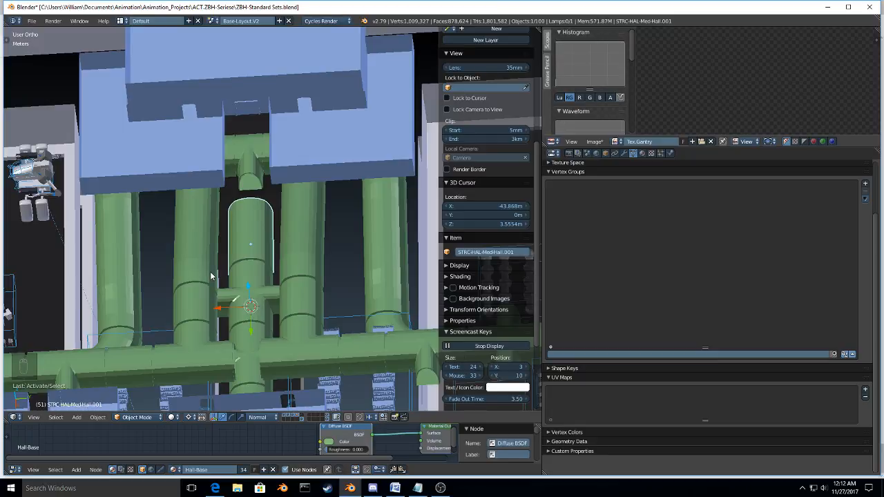
{"action": "key", "text": "alt+d"}
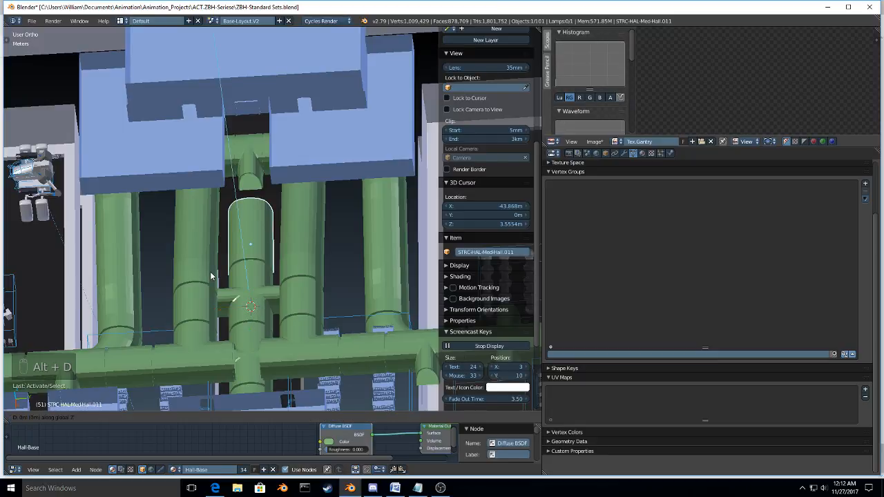
{"action": "left_click", "coordinate": [218, 272]}
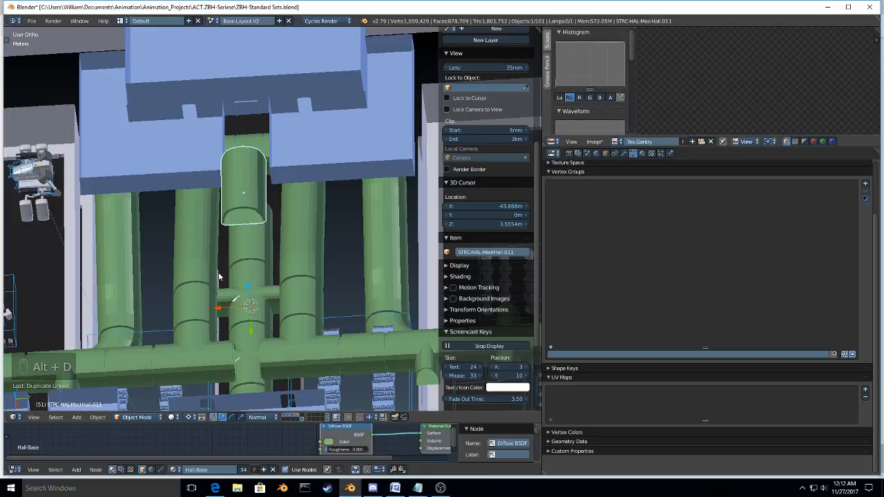
{"action": "middle_click_drag", "start_coordinate": [219, 272], "coordinate": [208, 257]}
Step: Snap the 3D cursor to the three-way intersection and scale the duplicated hall to 0 along Z about the cursor to match its height
{"action": "right_click", "coordinate": [197, 330]}
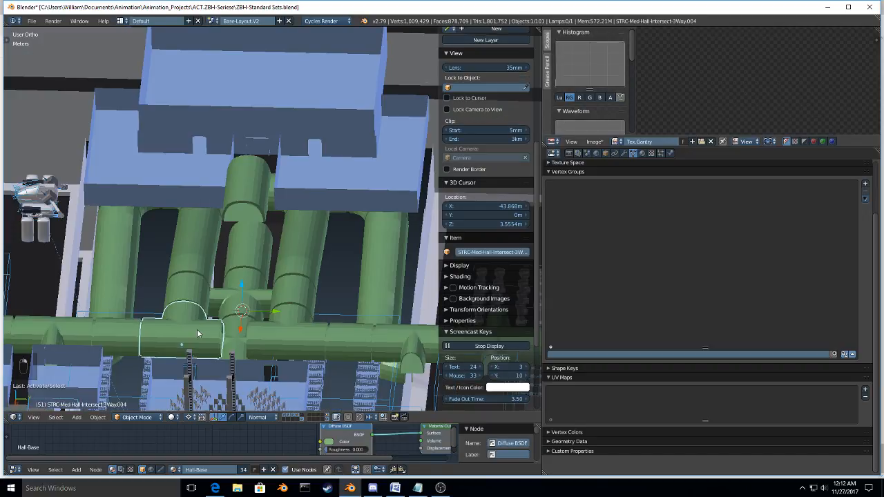
{"action": "key", "text": "shift+s"}
{"action": "left_click", "coordinate": [197, 333]}
{"action": "right_click", "coordinate": [254, 195]}
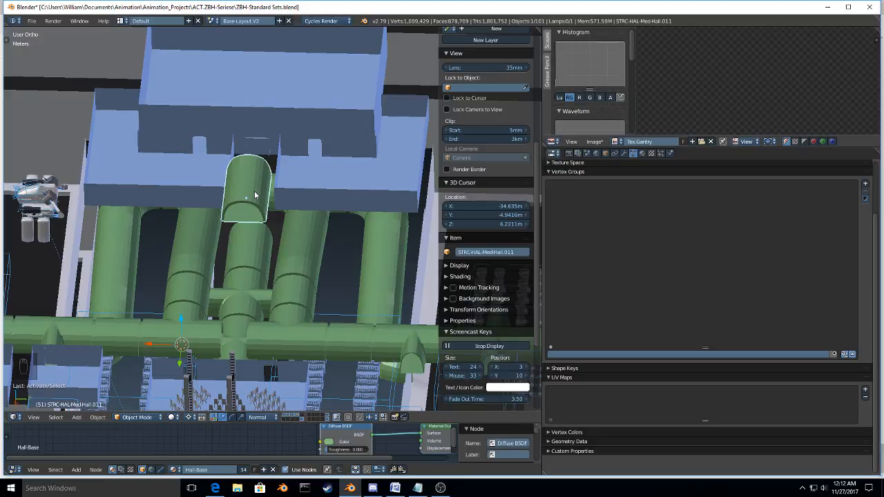
{"action": "key", "text": "period"}
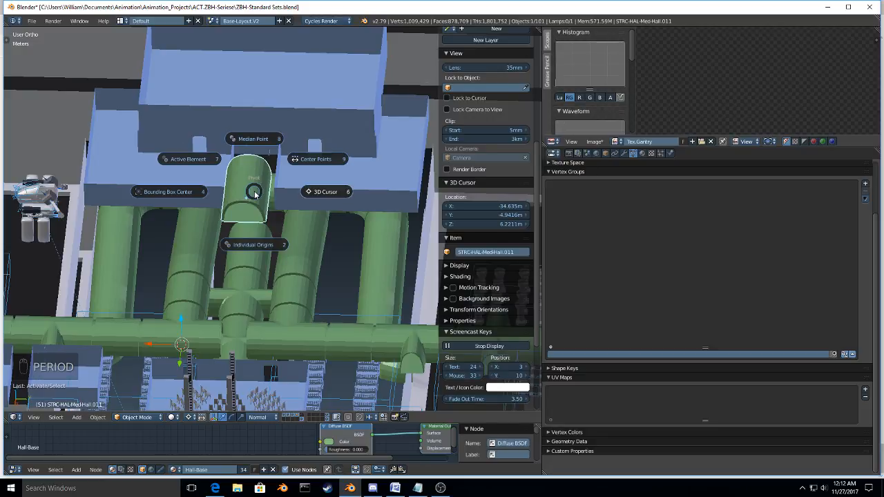
{"action": "key", "text": "6"}
{"action": "key", "text": "s"}
{"action": "key", "text": "z"}
{"action": "key", "text": "0"}
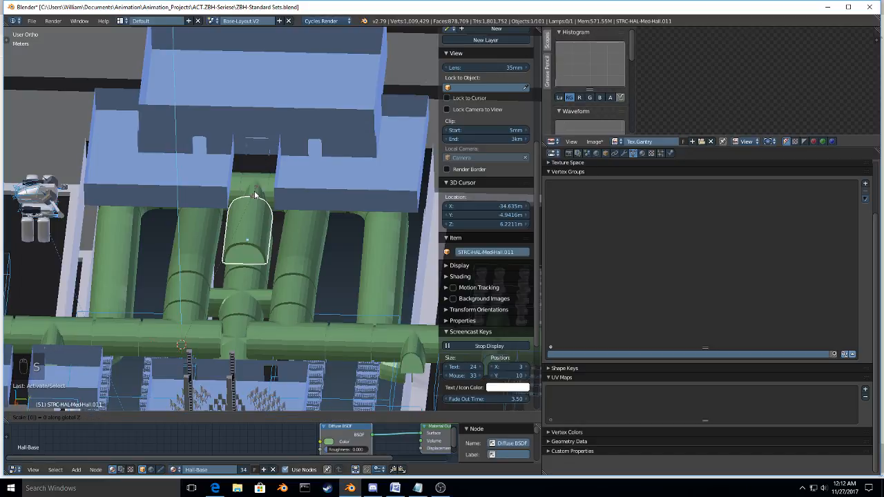
{"action": "key", "text": "Return"}
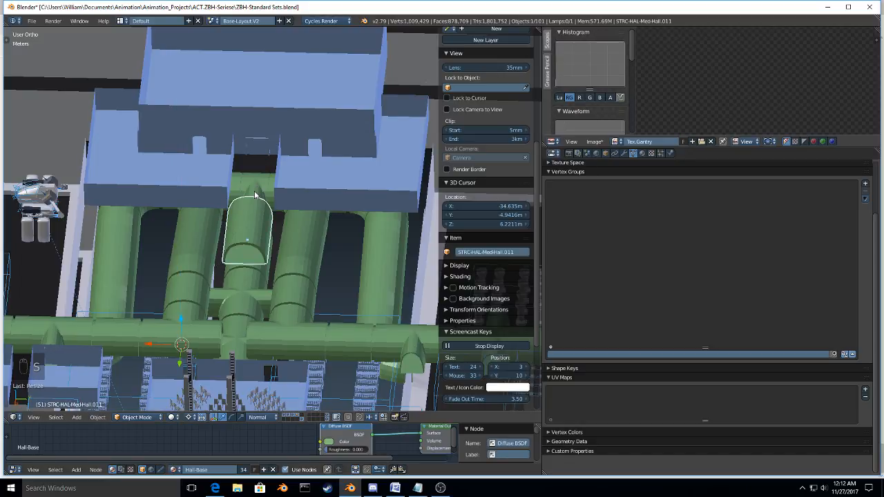
Step: Move the duplicated hall section along global X into the gap in front of the gym's central doorway
{"action": "scroll", "coordinate": [253, 214], "scroll_direction": "up", "scroll_amount": 3}
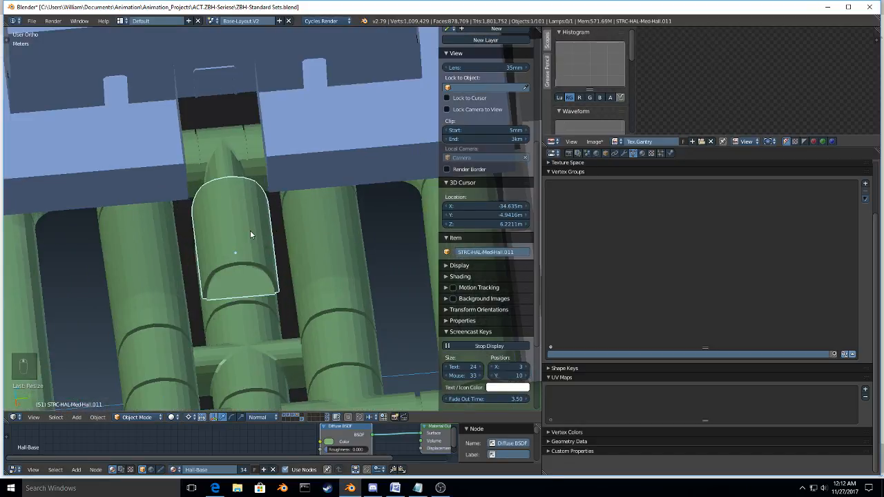
{"action": "right_click", "coordinate": [251, 235]}
{"action": "key", "text": "g"}
{"action": "key", "text": "y"}
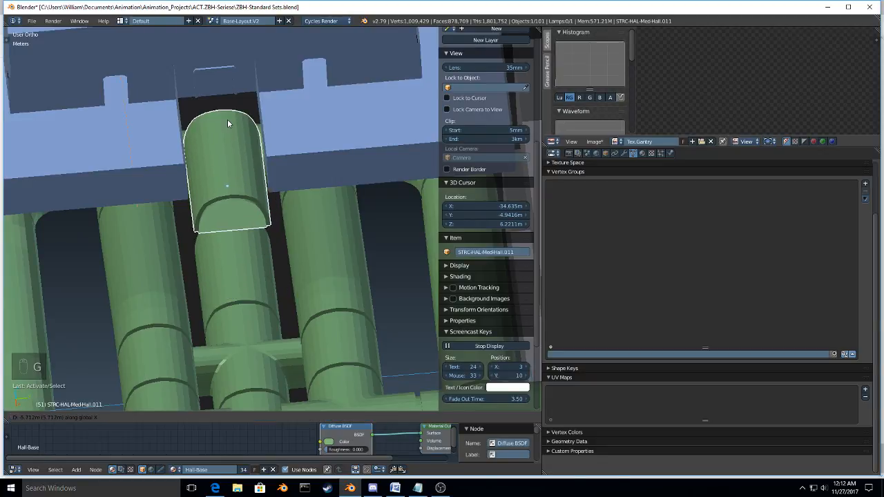
{"action": "left_click", "coordinate": [221, 118]}
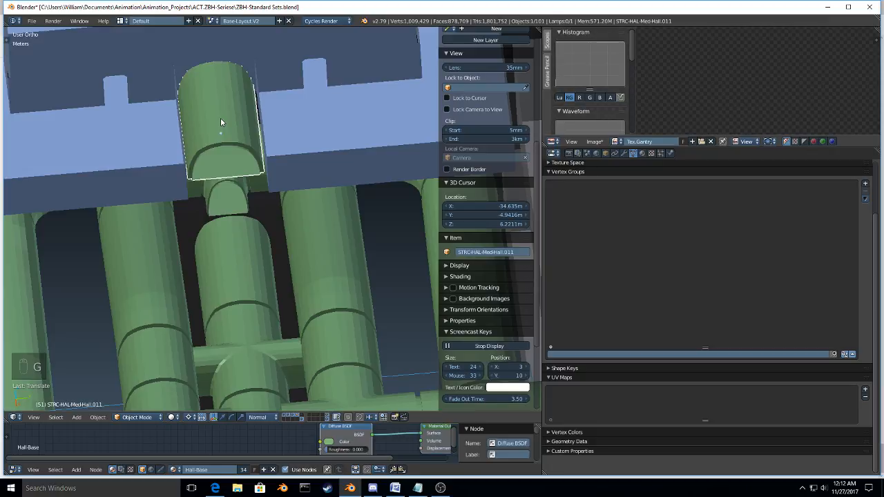
{"action": "key", "text": "g"}
{"action": "key", "text": "x"}
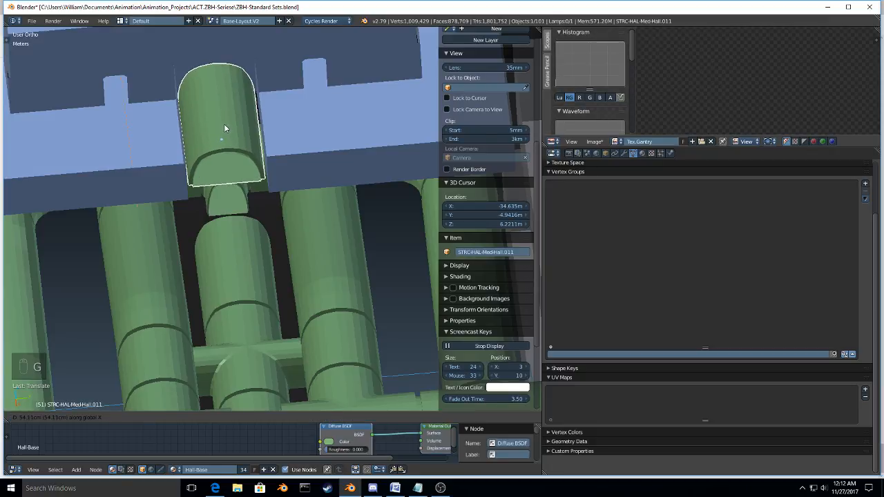
{"action": "left_click", "coordinate": [223, 127]}
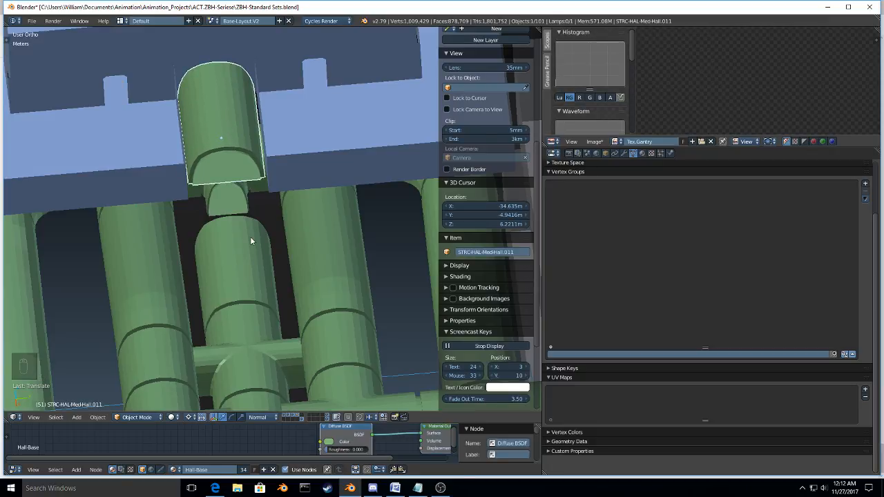
Step: Add an Array modifier to the duplicated hall section at the gym doorway
{"action": "scroll", "coordinate": [250, 236], "scroll_direction": "down", "scroll_amount": 7}
{"action": "middle_click_drag", "start_coordinate": [250, 236], "coordinate": [93, 253]}
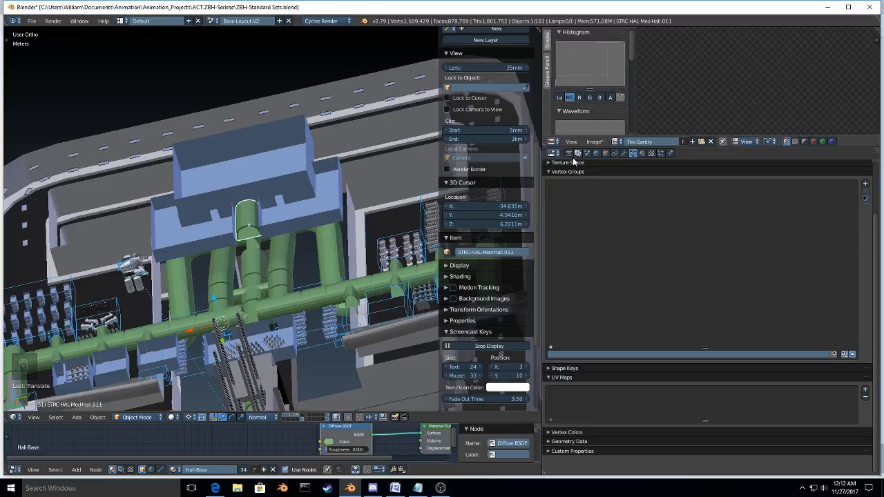
{"action": "left_click", "coordinate": [621, 153]}
{"action": "left_click", "coordinate": [618, 181]}
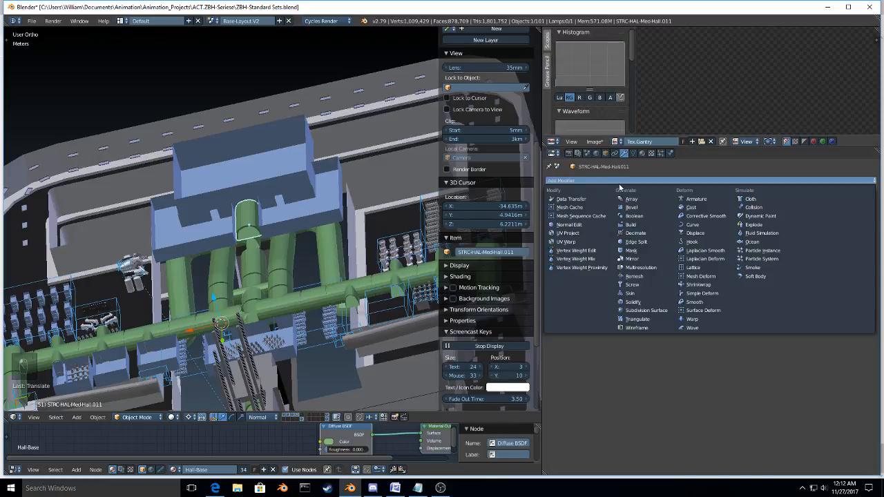
{"action": "left_click", "coordinate": [630, 199]}
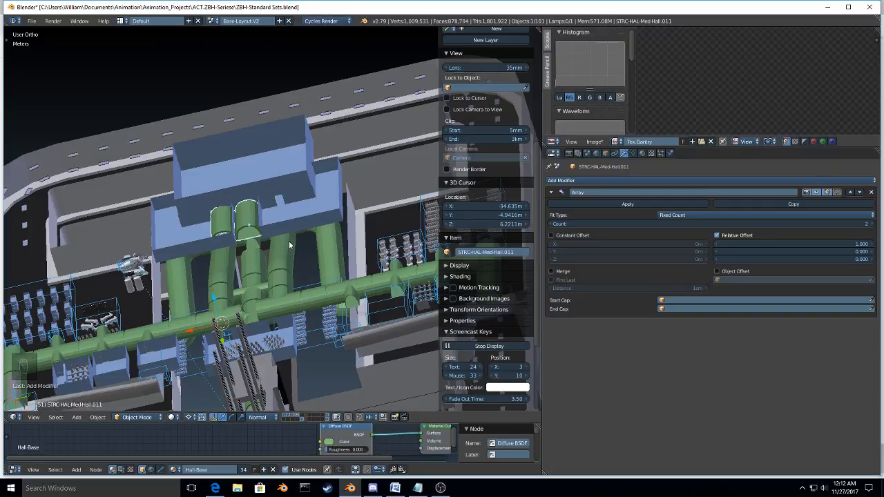
Step: Set the array's relative offset to 0 along X and 1 along Y
{"action": "left_click", "coordinate": [797, 244]}
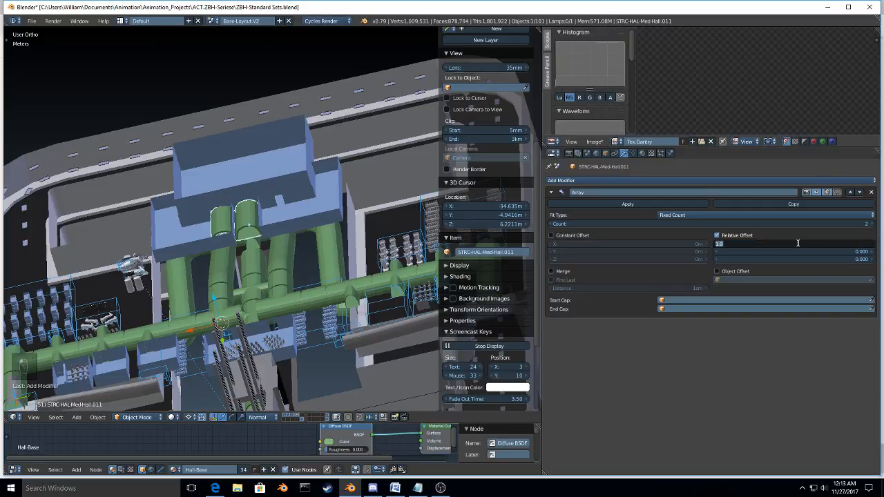
{"action": "type", "text": "0"}
{"action": "key", "text": "Tab"}
{"action": "type", "text": "-1"}
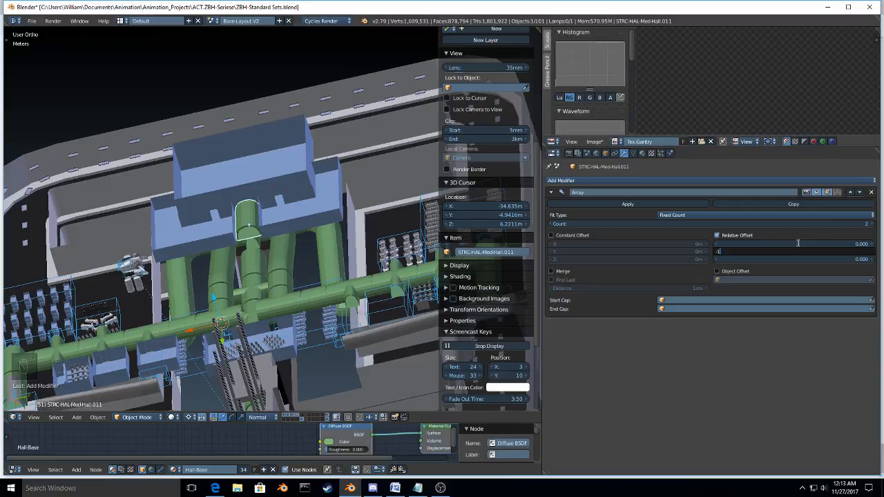
{"action": "key", "text": "Return"}
{"action": "left_click", "coordinate": [804, 252]}
{"action": "type", "text": "1"}
{"action": "key", "text": "Return"}
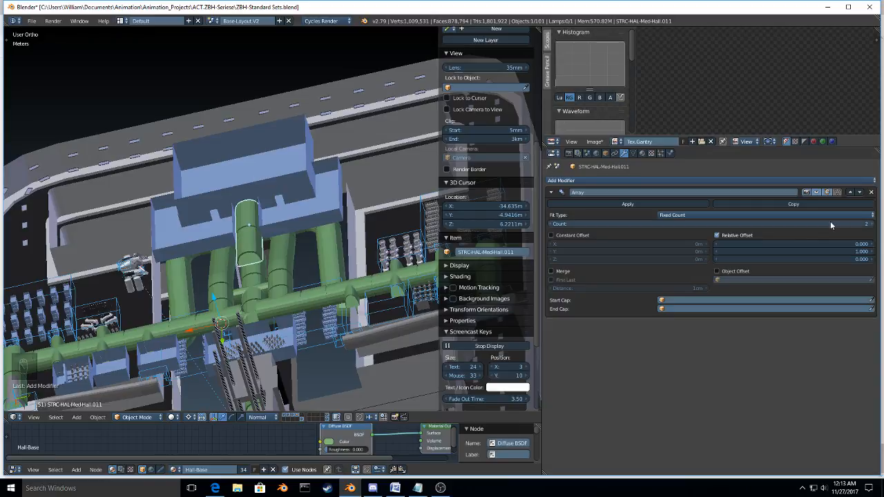
Step: Set the array count to 4 so the hall spans from the gym to the main hallway
{"action": "left_click", "coordinate": [873, 225]}
{"action": "left_click", "coordinate": [872, 226]}
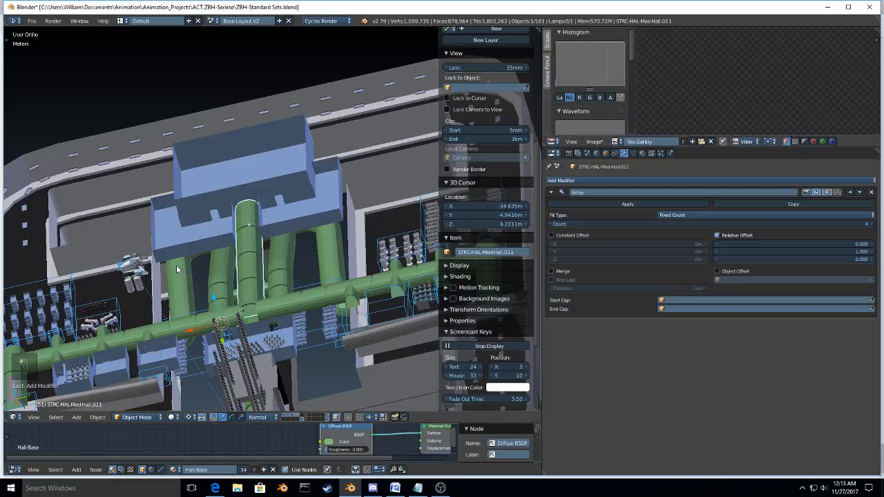
{"action": "middle_click_drag", "start_coordinate": [177, 270], "coordinate": [291, 277]}
{"action": "scroll", "coordinate": [290, 277], "scroll_direction": "up", "scroll_amount": 5}
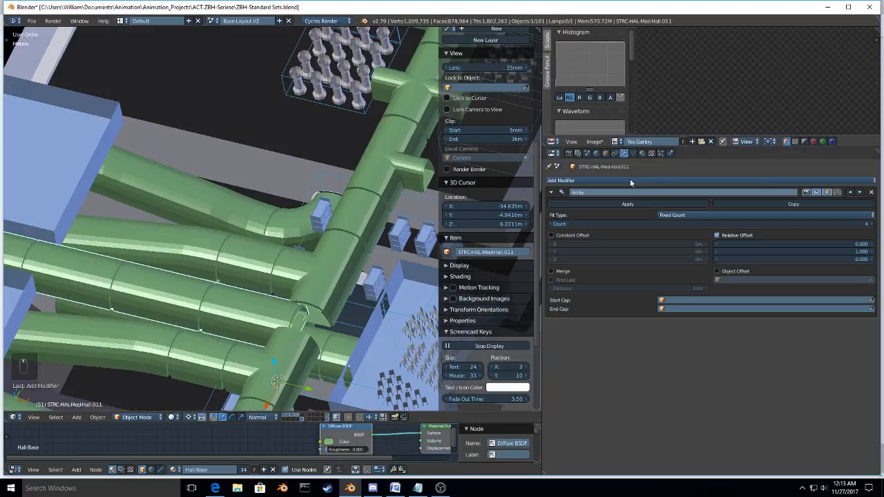
{"action": "left_click", "coordinate": [553, 224]}
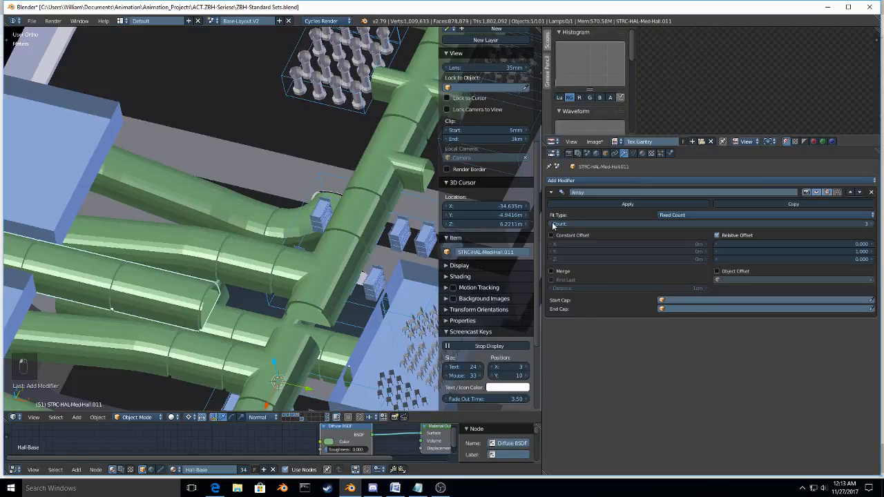
{"action": "scroll", "coordinate": [175, 295], "scroll_direction": "down", "scroll_amount": 4}
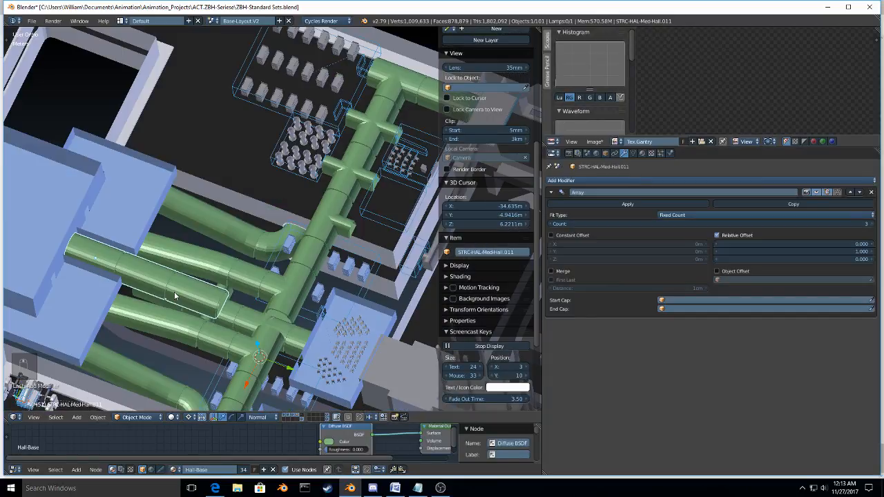
{"action": "middle_click_drag", "start_coordinate": [175, 296], "coordinate": [178, 221]}
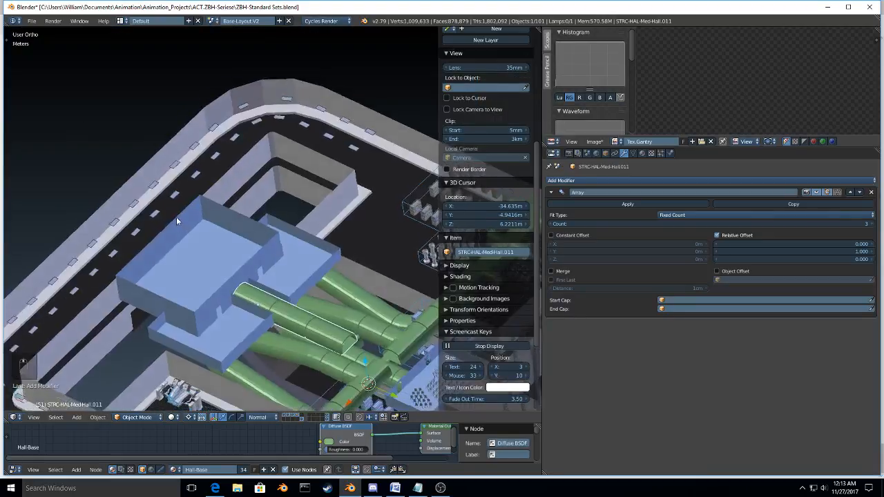
{"action": "left_click", "coordinate": [871, 224]}
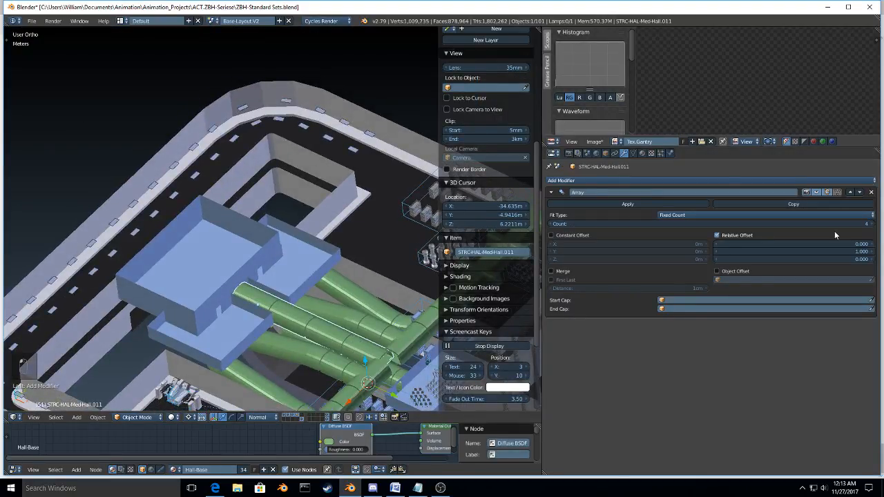
Step: In top view, select the gym together with the arrayed hall and move both about 2.2 m along negative global X
{"action": "key", "text": "KP_7"}
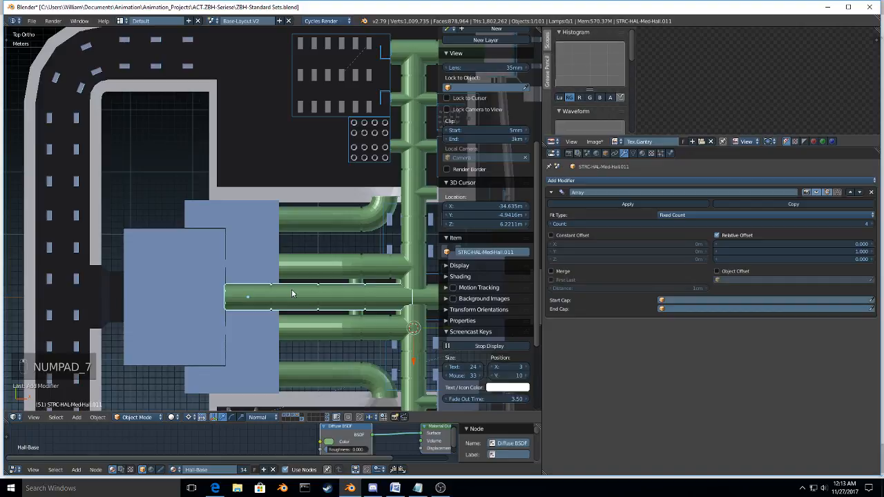
{"action": "right_click", "coordinate": [230, 286]}
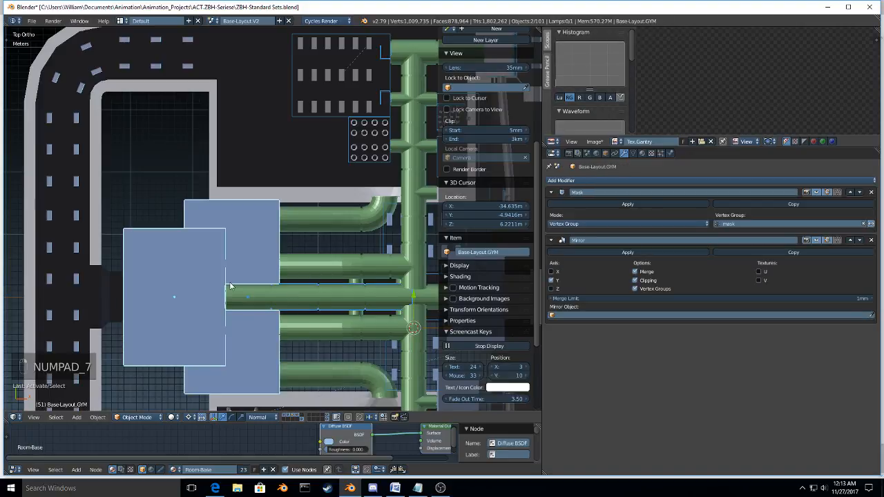
{"action": "key", "text": "g"}
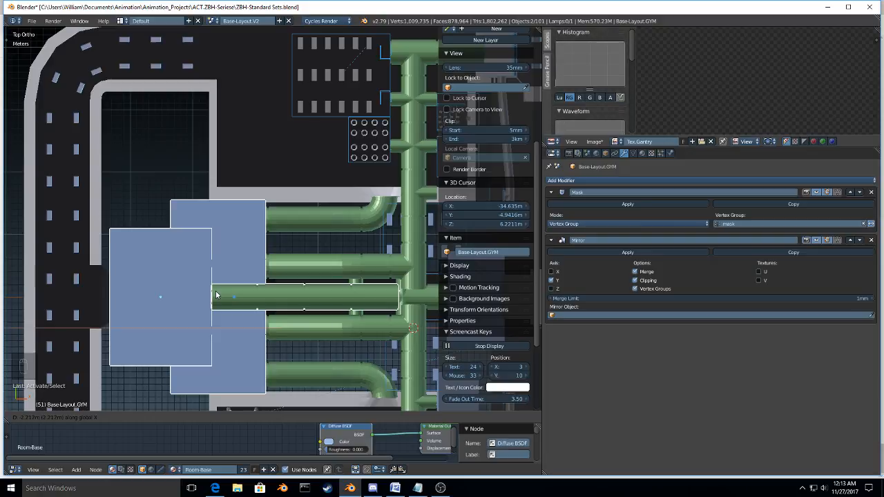
{"action": "left_click", "coordinate": [216, 295]}
{"action": "scroll", "coordinate": [103, 298], "scroll_direction": "up", "scroll_amount": 8}
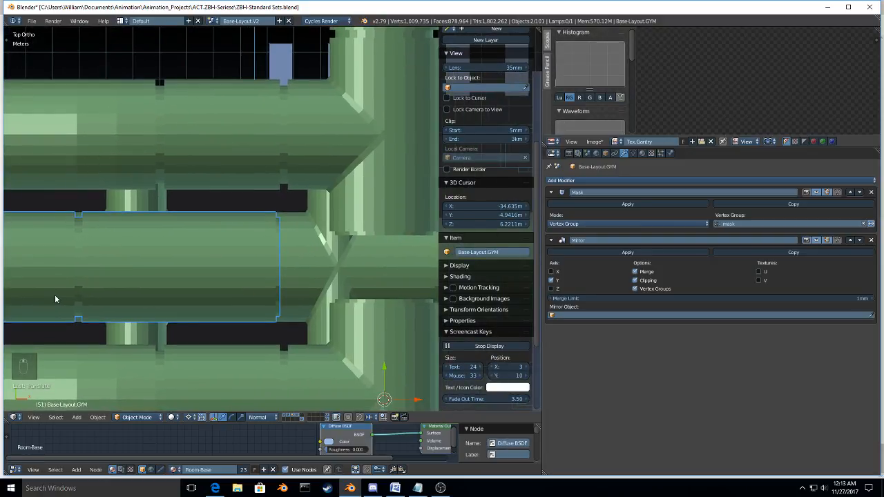
{"action": "middle_click_drag", "start_coordinate": [370, 281], "coordinate": [305, 279], "text": "shift"}
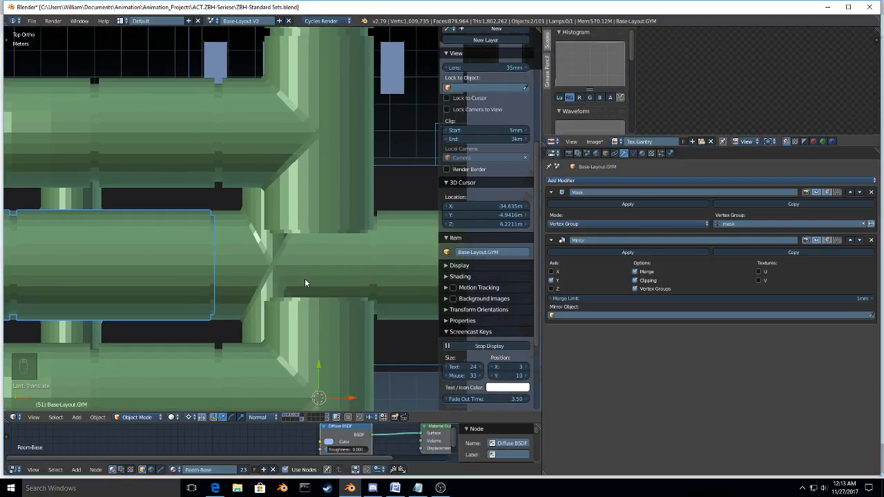
Step: In wireframe shading, move the gym and hall along global X to line the hall's end up with the neighbouring hall's rib
{"action": "key", "text": "z"}
{"action": "key", "text": "g"}
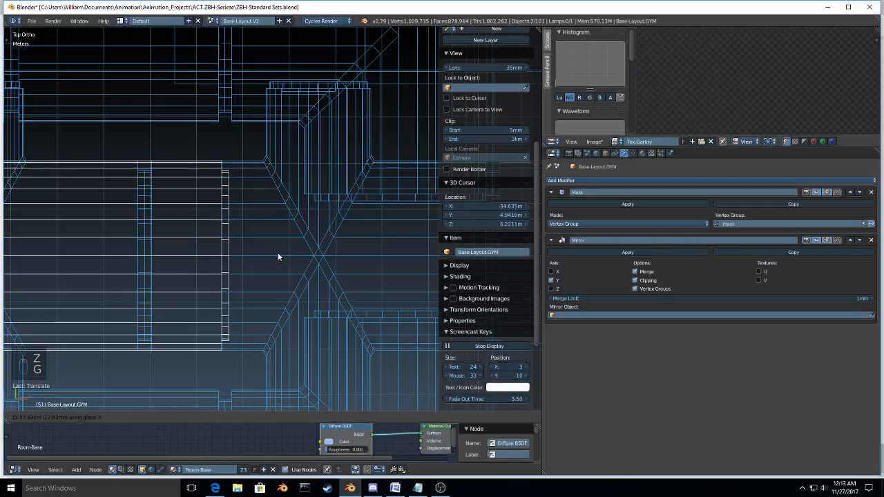
{"action": "left_click", "coordinate": [241, 253]}
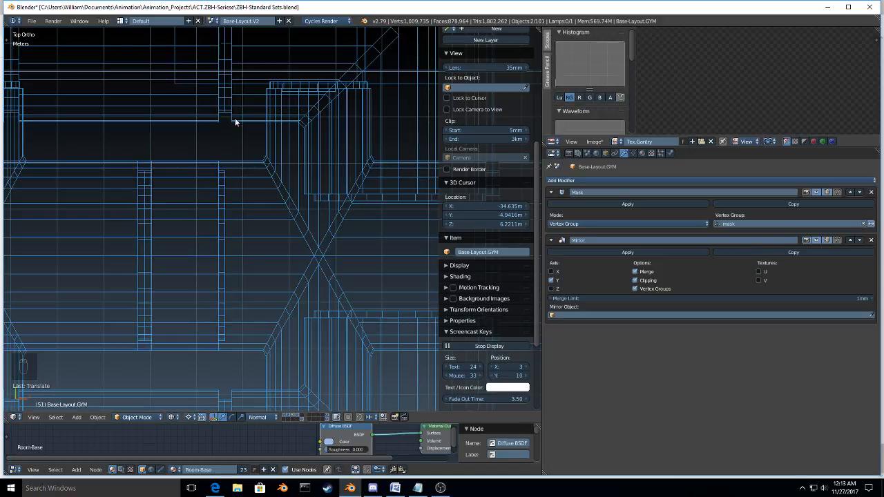
Step: Snap the 3D cursor to the centre of the selected gym and hall
{"action": "scroll", "coordinate": [236, 203], "scroll_direction": "down", "scroll_amount": 3}
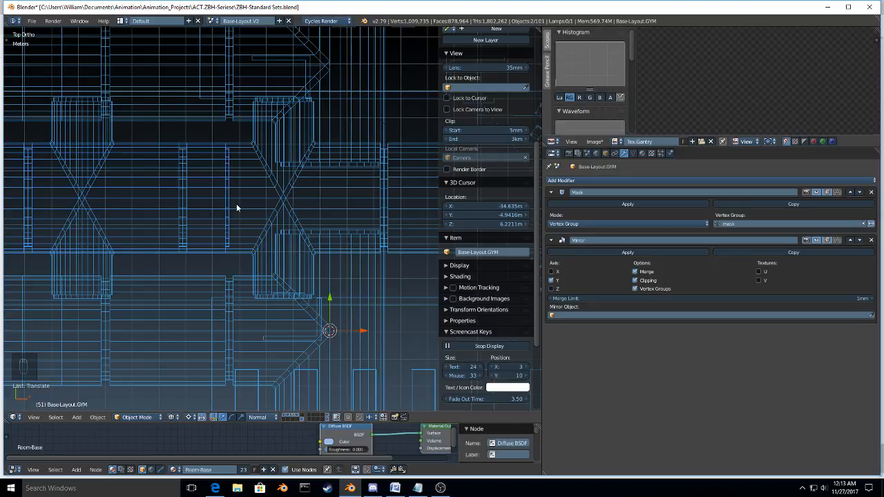
{"action": "scroll", "coordinate": [236, 204], "scroll_direction": "down", "scroll_amount": 1}
{"action": "middle_click_drag", "start_coordinate": [236, 205], "coordinate": [255, 258], "text": "shift"}
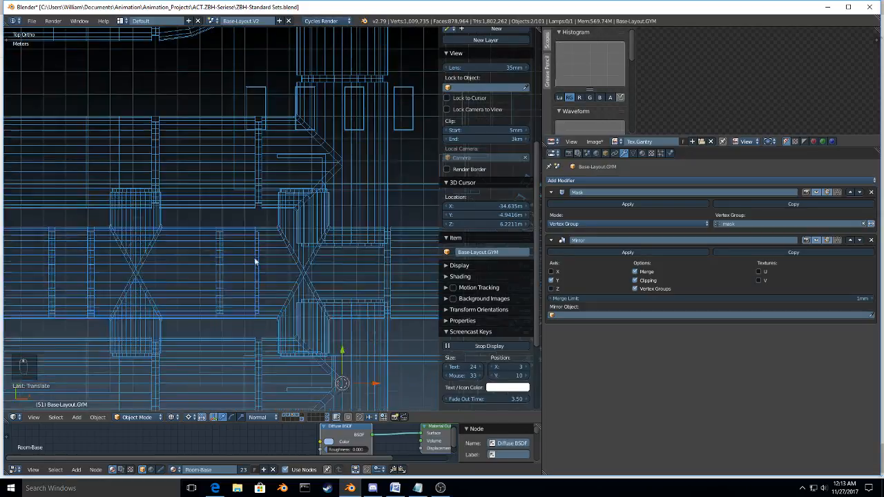
{"action": "scroll", "coordinate": [255, 262], "scroll_direction": "down", "scroll_amount": 5}
{"action": "key", "text": "shift+s"}
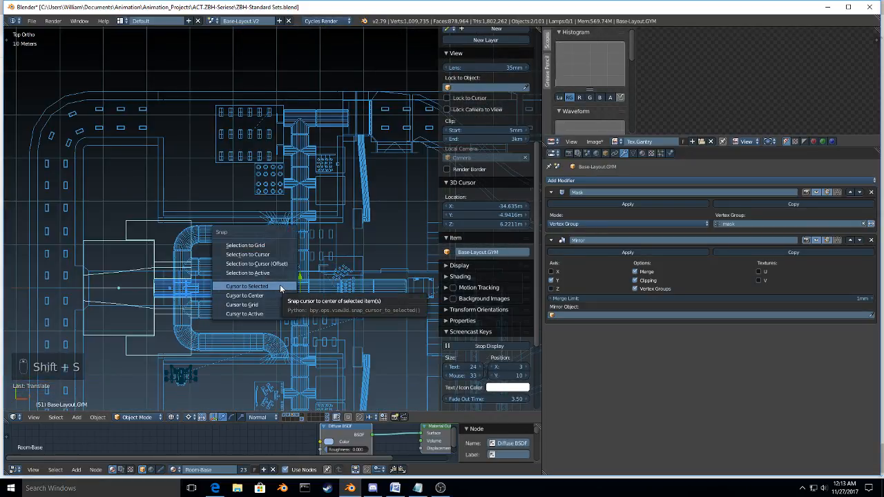
{"action": "left_click", "coordinate": [280, 286]}
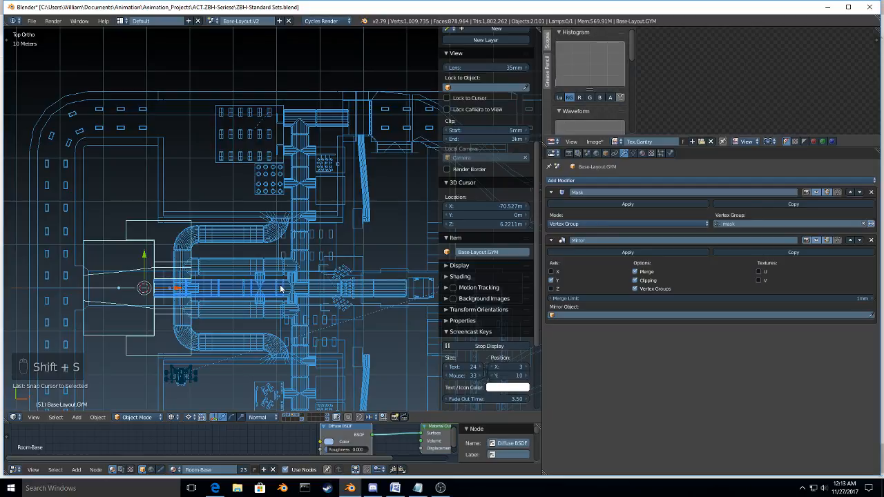
Step: Move the gym and hall along positive global Y so the hall overlaps the parallel side hall for comparison
{"action": "scroll", "coordinate": [280, 289], "scroll_direction": "up", "scroll_amount": 5}
{"action": "key", "text": "g"}
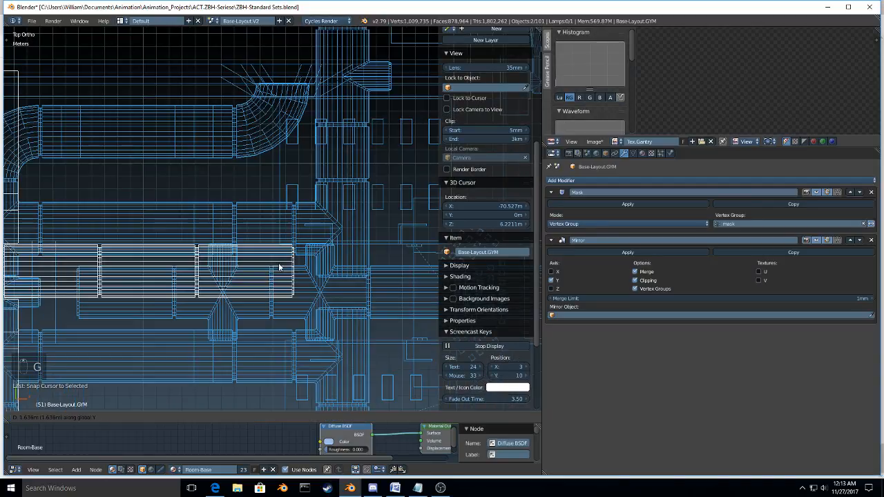
{"action": "left_click", "coordinate": [279, 267]}
Step: Nudge the gym and hall about 0.15 mm along global X until the hall's end edge coincides with the side hall's rib edge
{"action": "scroll", "coordinate": [278, 234], "scroll_direction": "up", "scroll_amount": 3}
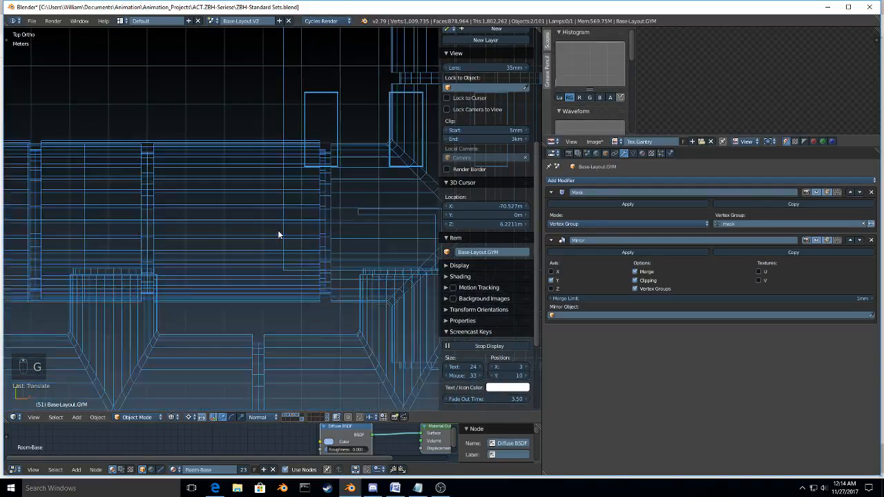
{"action": "scroll", "coordinate": [250, 204], "scroll_direction": "up", "scroll_amount": 4}
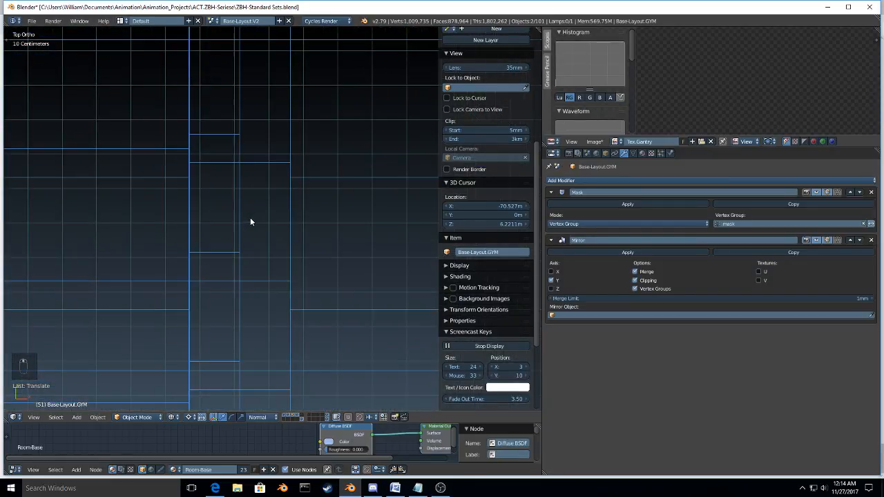
{"action": "scroll", "coordinate": [252, 225], "scroll_direction": "up", "scroll_amount": 6}
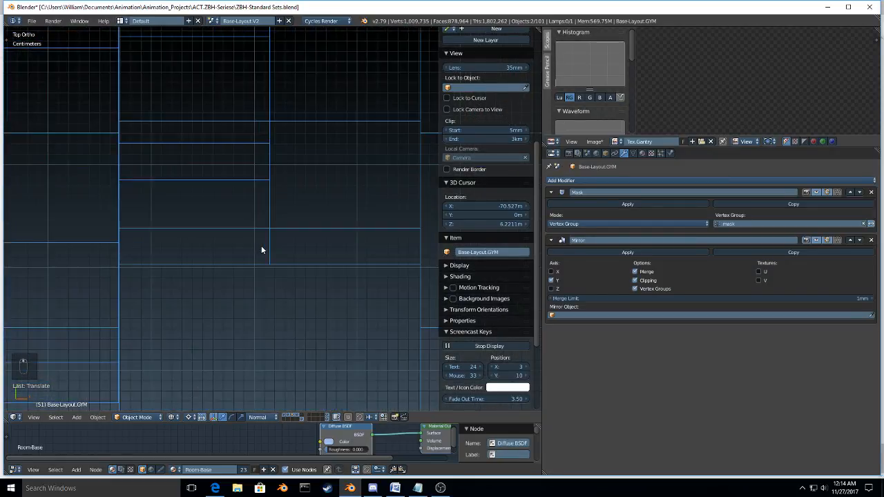
{"action": "scroll", "coordinate": [264, 230], "scroll_direction": "up", "scroll_amount": 4}
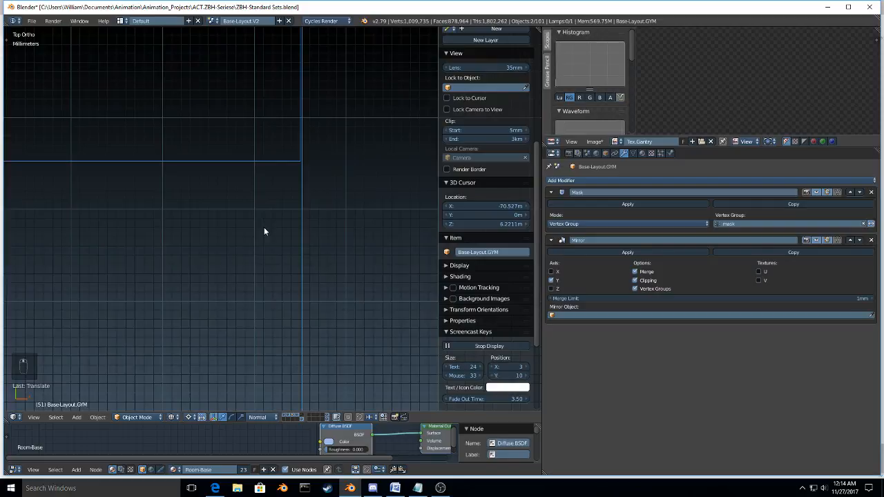
{"action": "scroll", "coordinate": [263, 232], "scroll_direction": "up", "scroll_amount": 5}
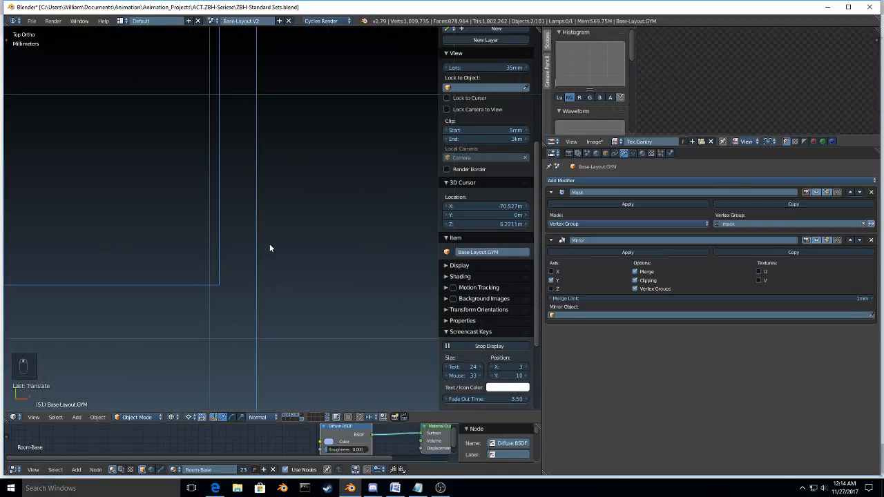
{"action": "scroll", "coordinate": [270, 245], "scroll_direction": "up", "scroll_amount": 2}
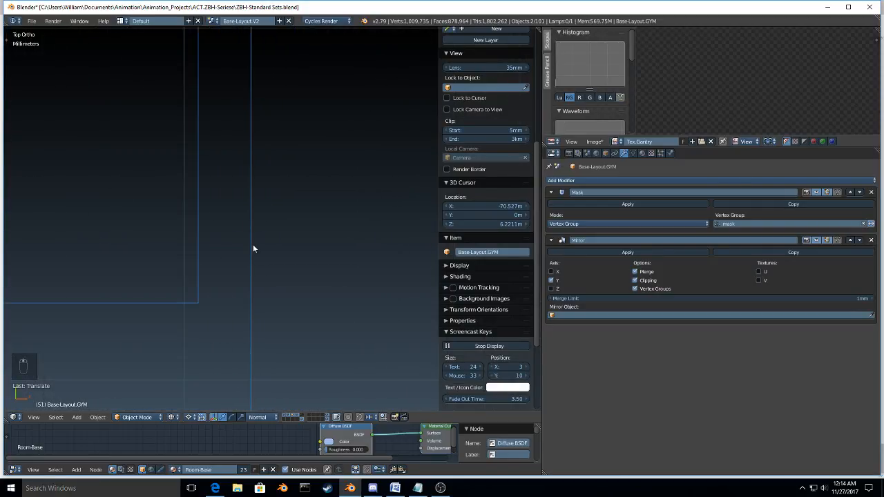
{"action": "key", "text": "g"}
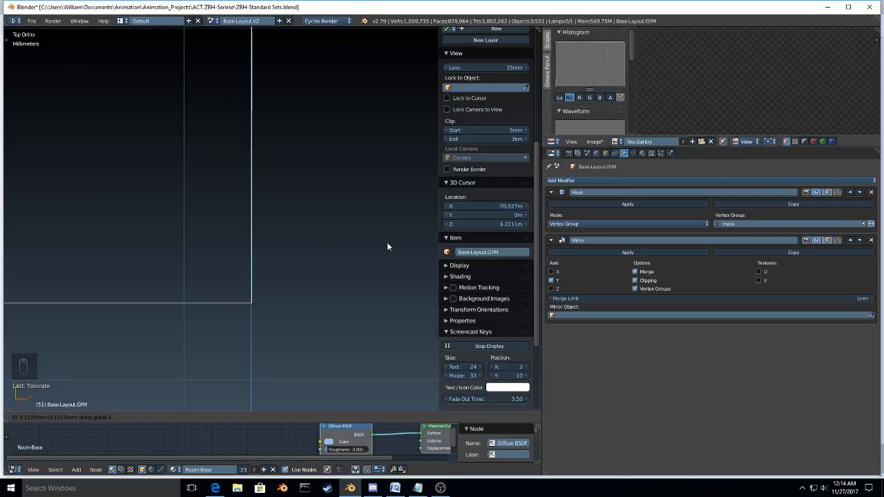
{"action": "key", "text": "g"}
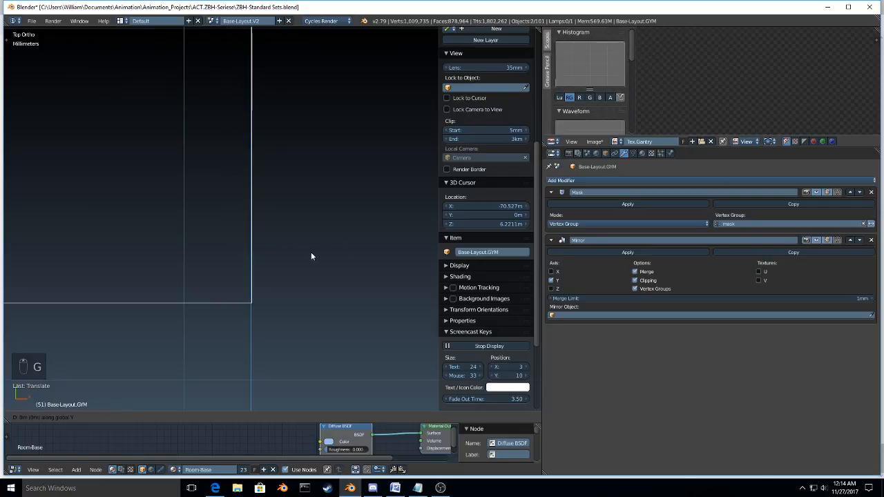
{"action": "left_click", "coordinate": [268, 255]}
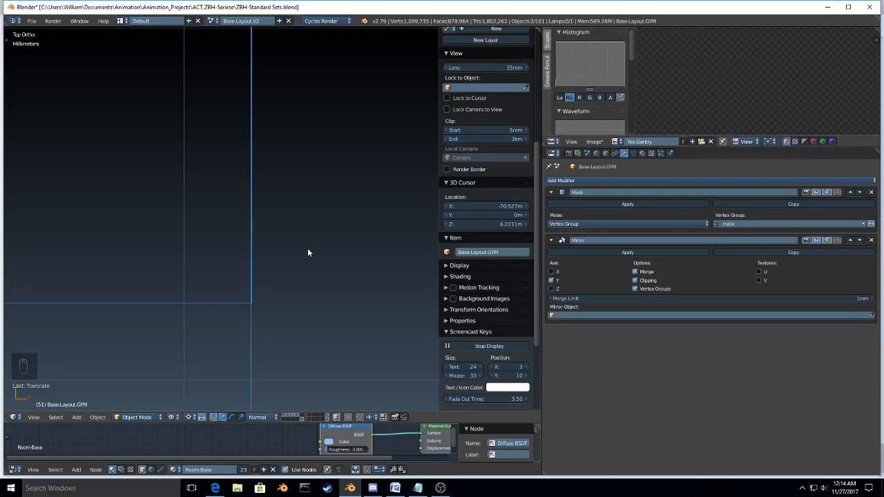
Step: Scale the gym and hall along Y about the 3D cursor, using center points only, to bring both back onto the base's centreline
{"action": "scroll", "coordinate": [308, 252], "scroll_direction": "down", "scroll_amount": 5}
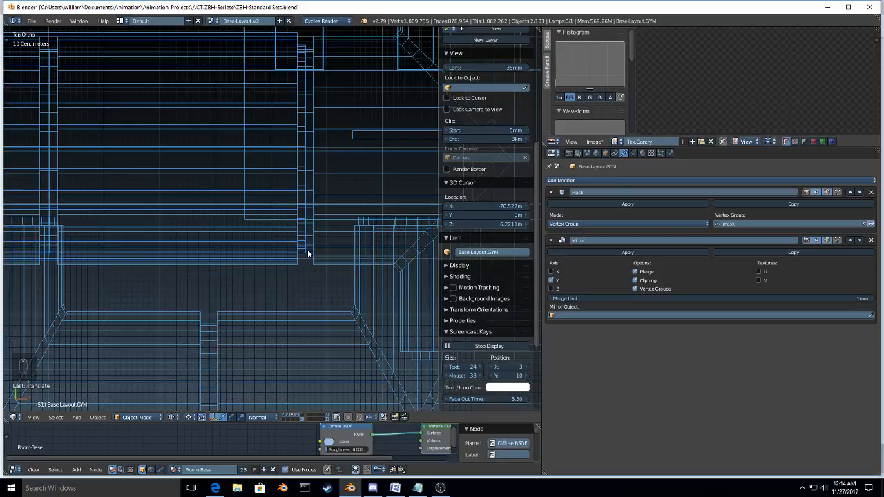
{"action": "scroll", "coordinate": [308, 253], "scroll_direction": "down", "scroll_amount": 5}
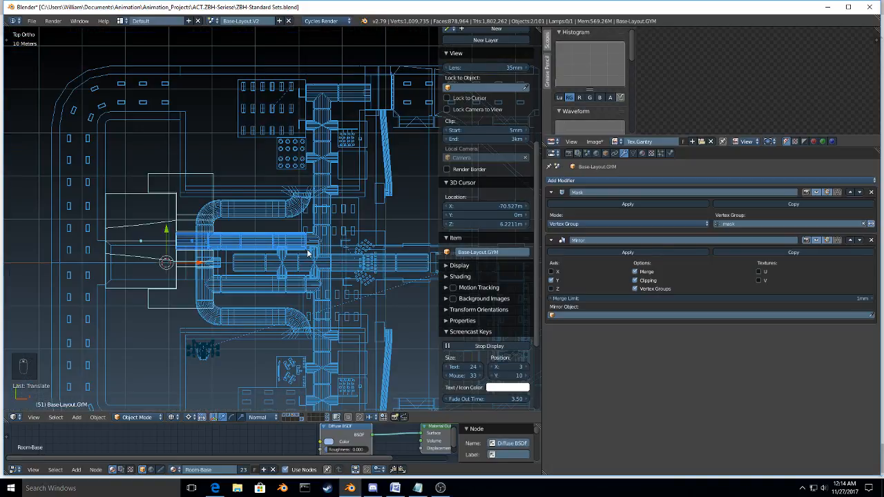
{"action": "key", "text": "period"}
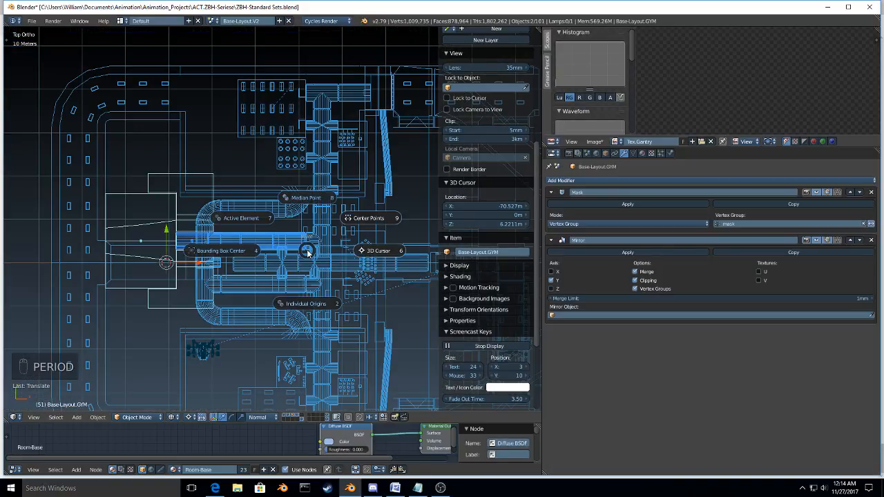
{"action": "left_click", "coordinate": [361, 221]}
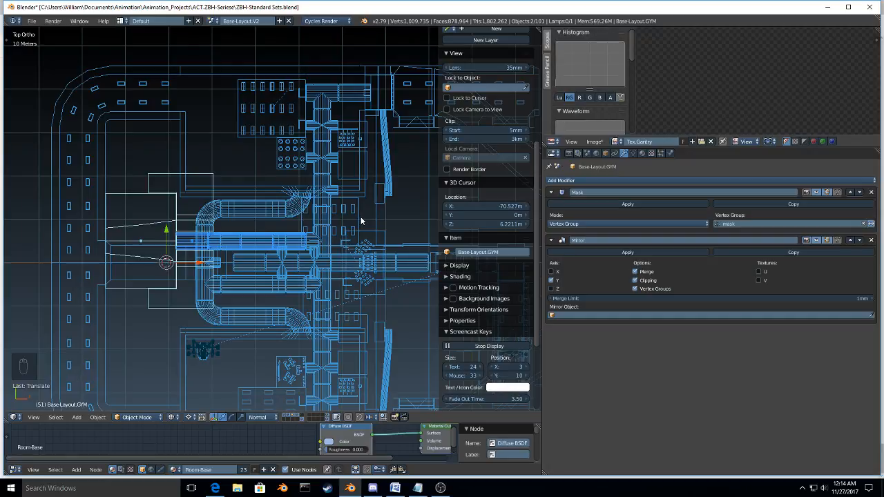
{"action": "key", "text": "period"}
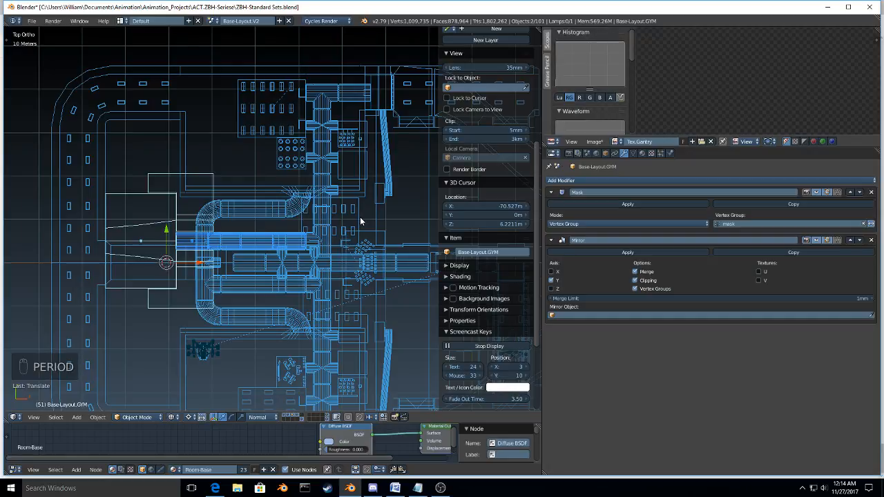
{"action": "key", "text": "s"}
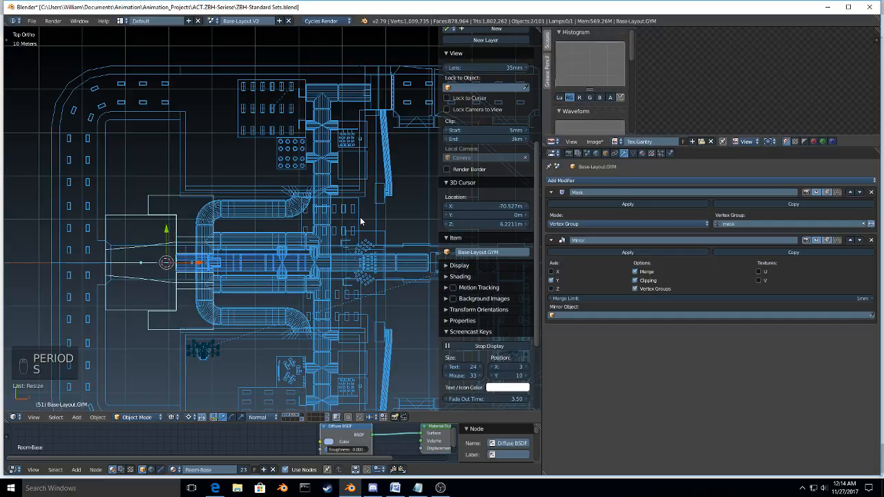
{"action": "key", "text": "period"}
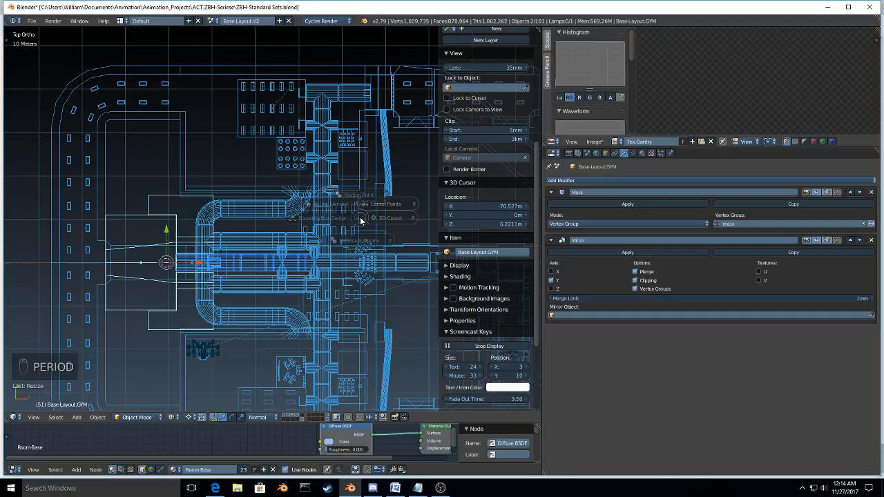
{"action": "left_click", "coordinate": [361, 220]}
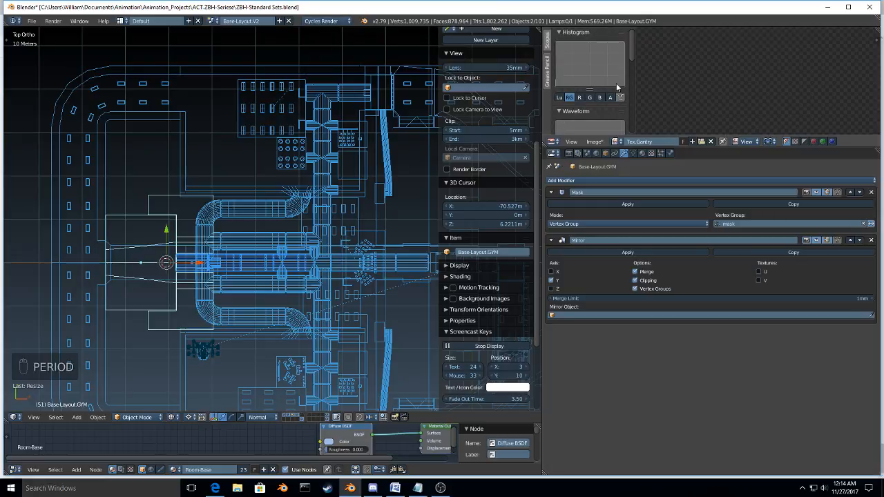
Step: Change the image editor area to a Text Editor and resize it, making it narrower to enlarge the 3D view
{"action": "left_click", "coordinate": [552, 141]}
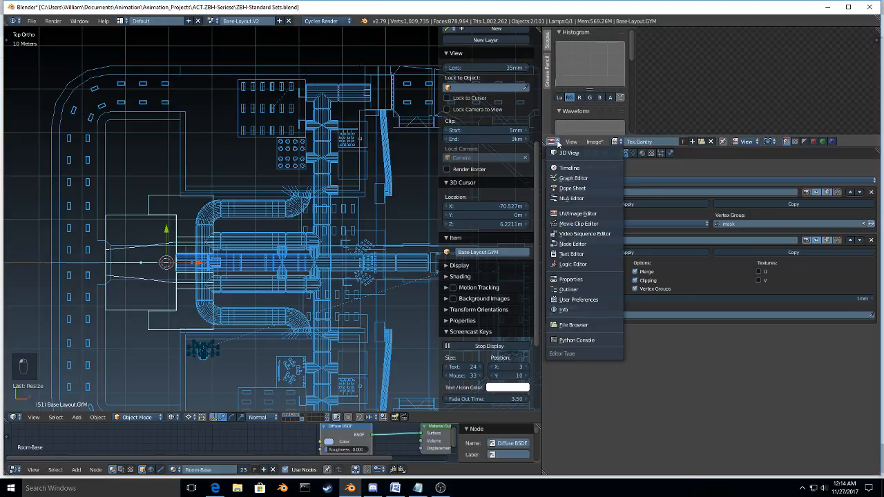
{"action": "left_click", "coordinate": [606, 254]}
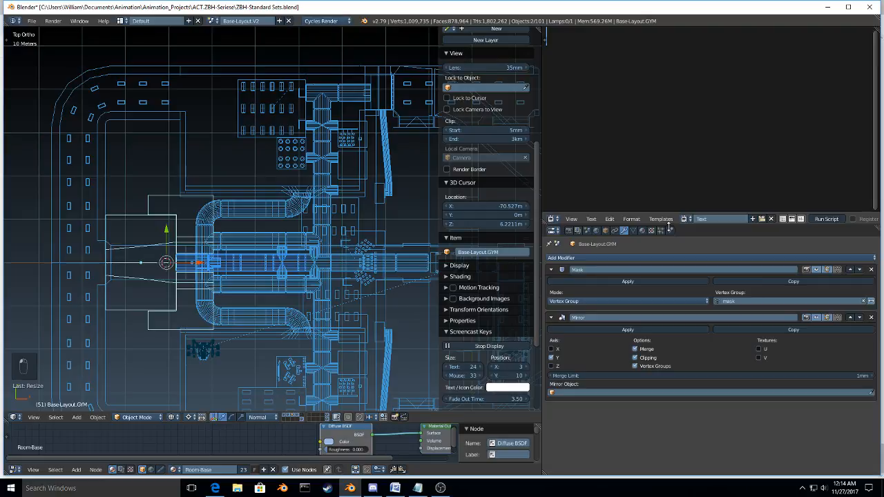
{"action": "left_click_drag", "start_coordinate": [669, 228], "coordinate": [668, 255]}
{"action": "left_click_drag", "start_coordinate": [543, 195], "coordinate": [627, 195]}
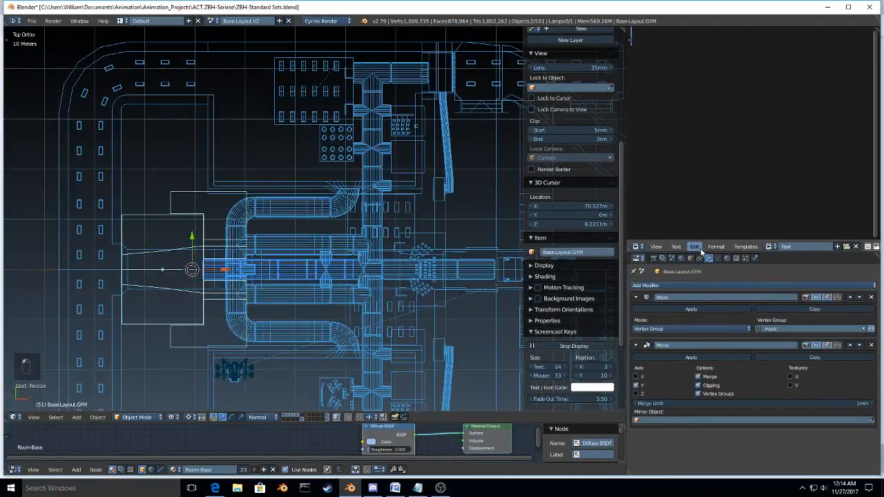
{"action": "left_click_drag", "start_coordinate": [699, 250], "coordinate": [692, 152]}
Step: Write the note "Editing the map of the main base." in the text block, with "base." on a second line
{"action": "type", "text": "Edi"}
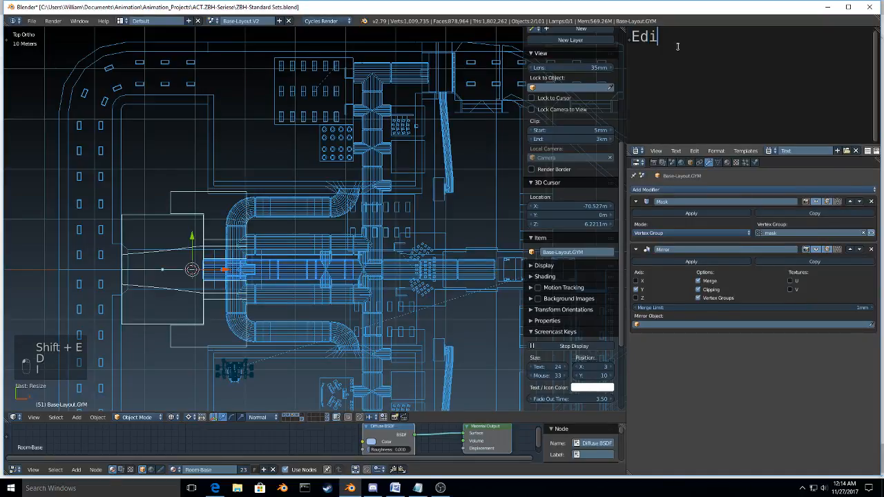
{"action": "type", "text": "ting the m"}
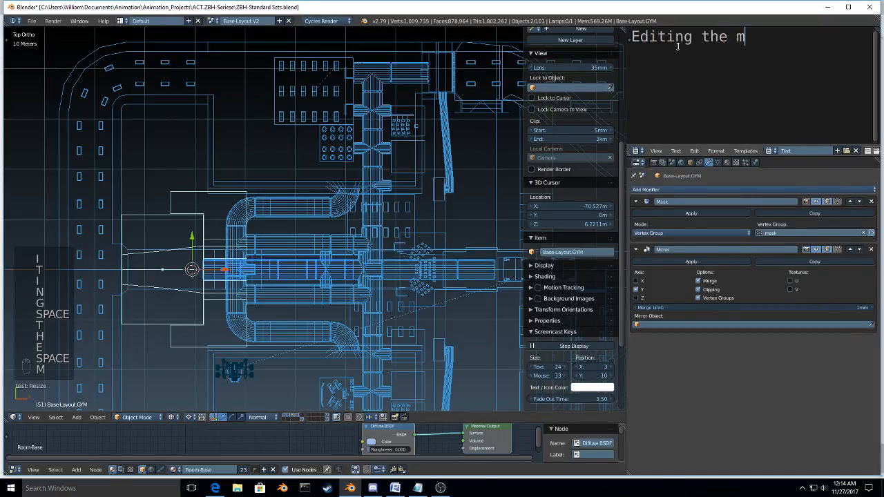
{"action": "type", "text": "ap of "}
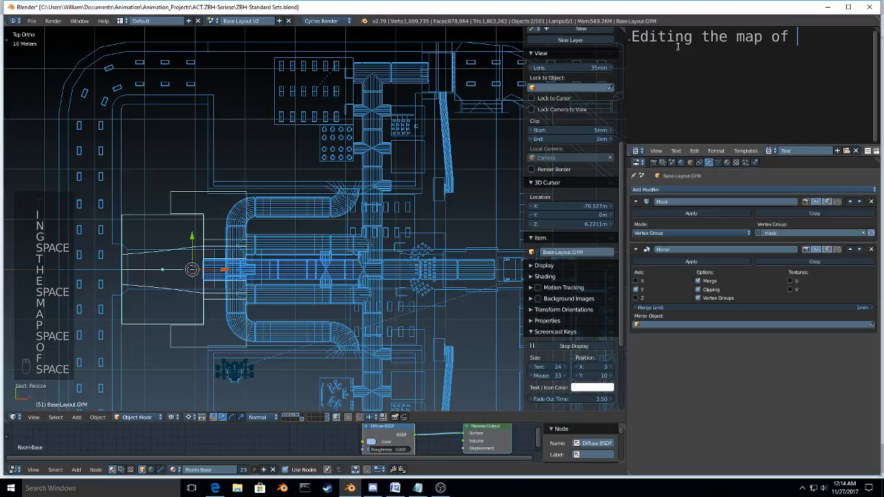
{"action": "type", "text": "the m"}
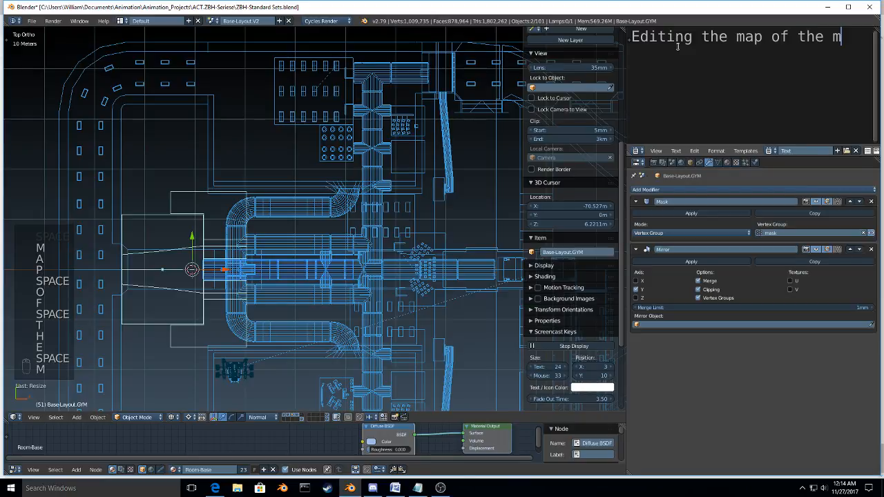
{"action": "key", "text": "BackSpace"}
{"action": "type", "text": "main"}
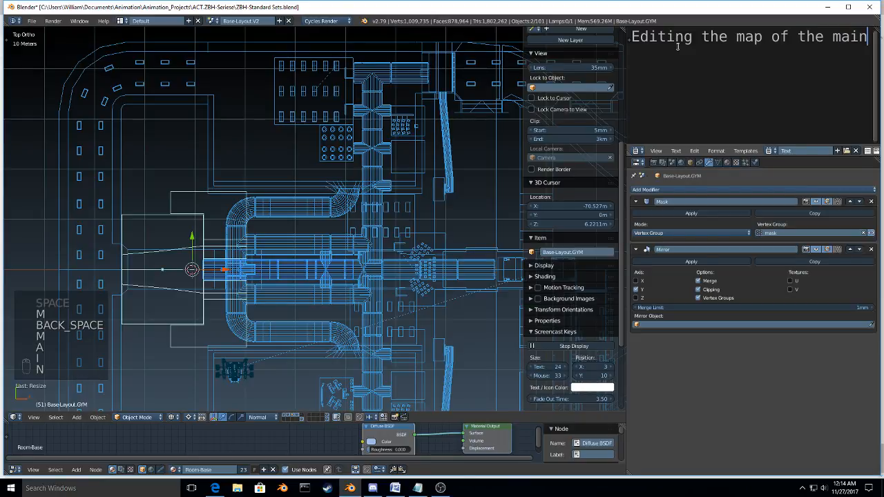
{"action": "key", "text": "Return"}
{"action": "type", "text": "base."}
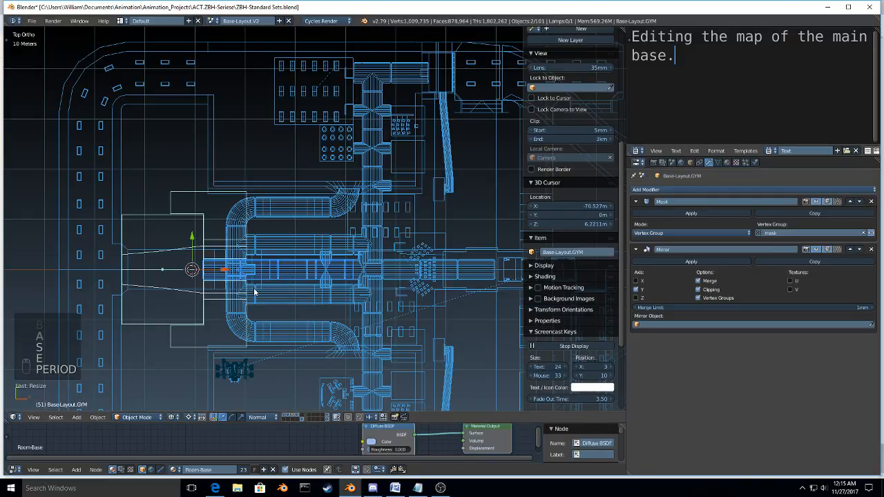
Step: Show the base at an angle in solid shading
{"action": "mouse_move", "coordinate": [254, 292]}
{"action": "middle_mouse_down"}
{"action": "mouse_move", "coordinate": [241, 273]}
{"action": "mouse_move", "coordinate": [312, 275]}
{"action": "middle_mouse_up"}
{"action": "key", "text": "z"}
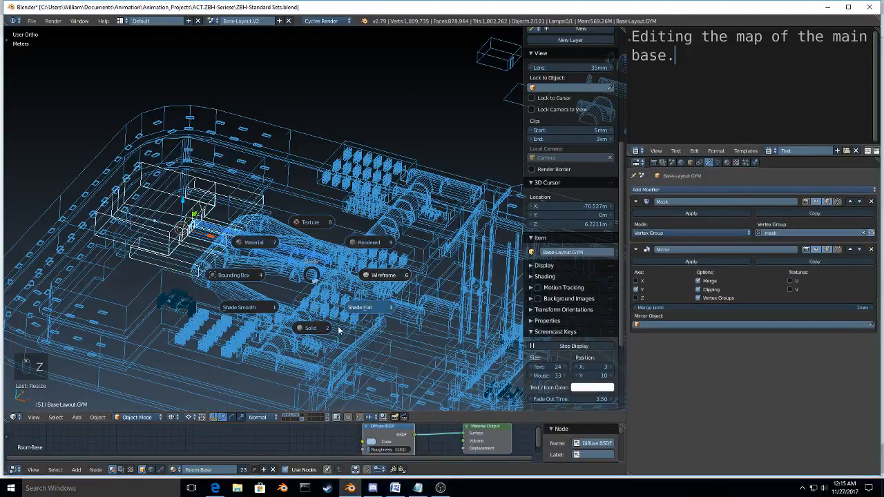
{"action": "left_click", "coordinate": [304, 326]}
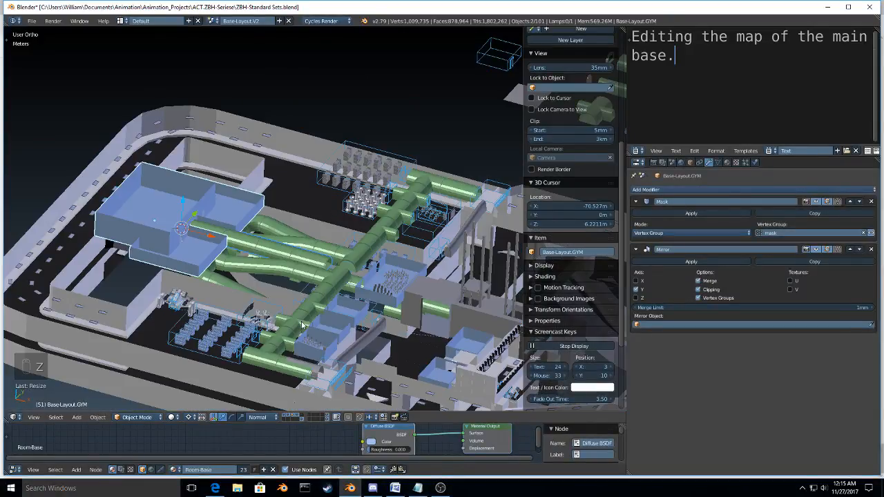
Step: Add a line reading "..." and a line reading "WIP" below the note in the text block
{"action": "key", "text": "Return"}
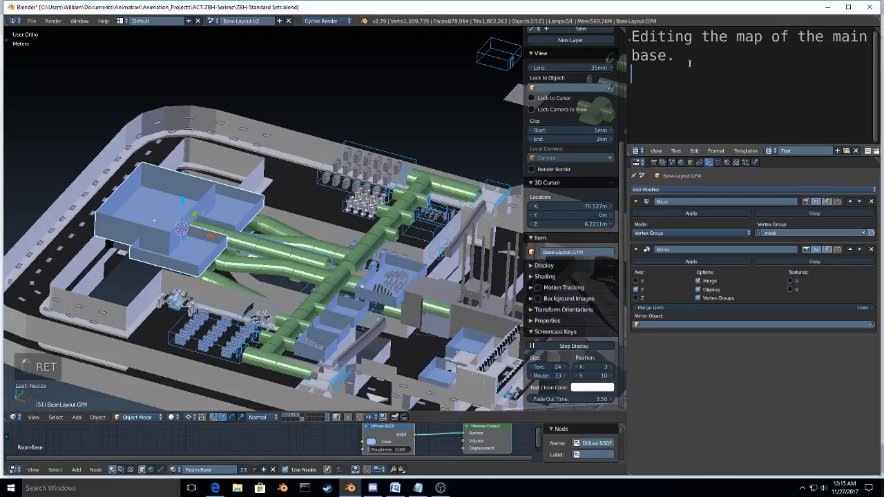
{"action": "type", "text": "....."}
{"action": "key", "text": "Return"}
{"action": "type", "text": "WIP"}
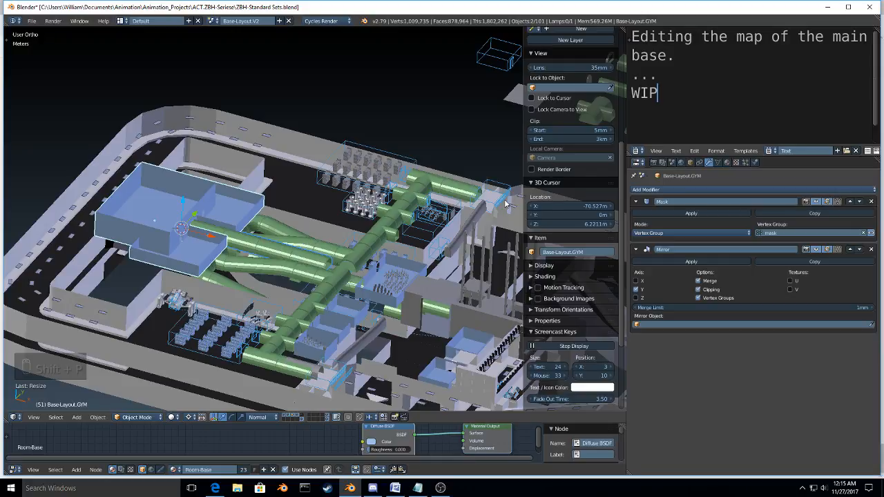
Step: Enclose the note's WIP line in triple angle brackets so that it reads ">>>WIP<<<"
{"action": "key", "text": "ctrl+Left"}
{"action": "key", "text": "ctrl+Right"}
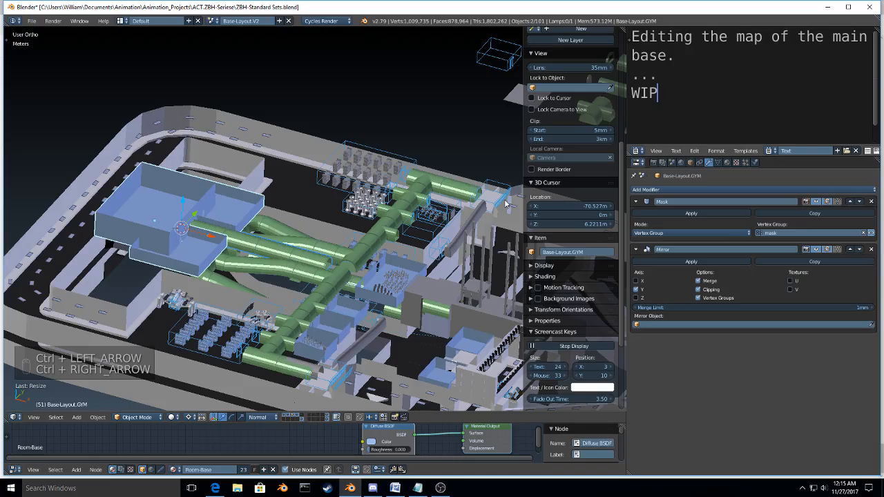
{"action": "key", "text": "shift+Left"}
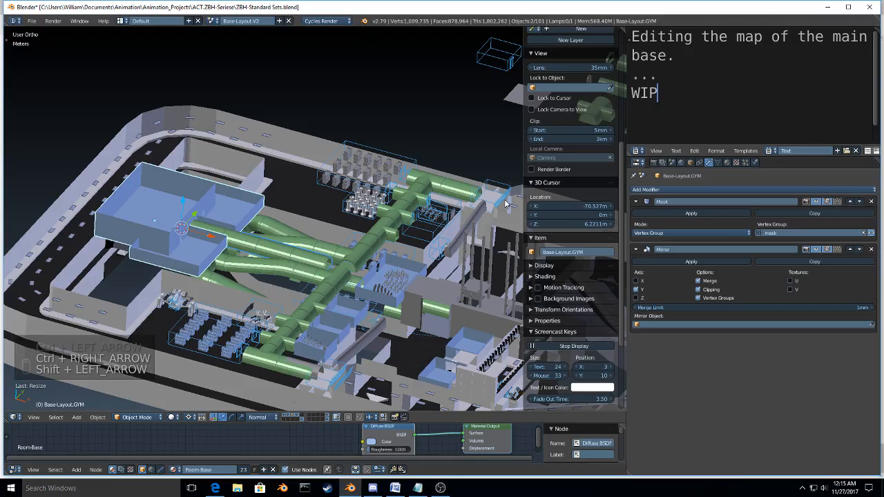
{"action": "key", "text": "Left"}
{"action": "key", "text": "Right"}
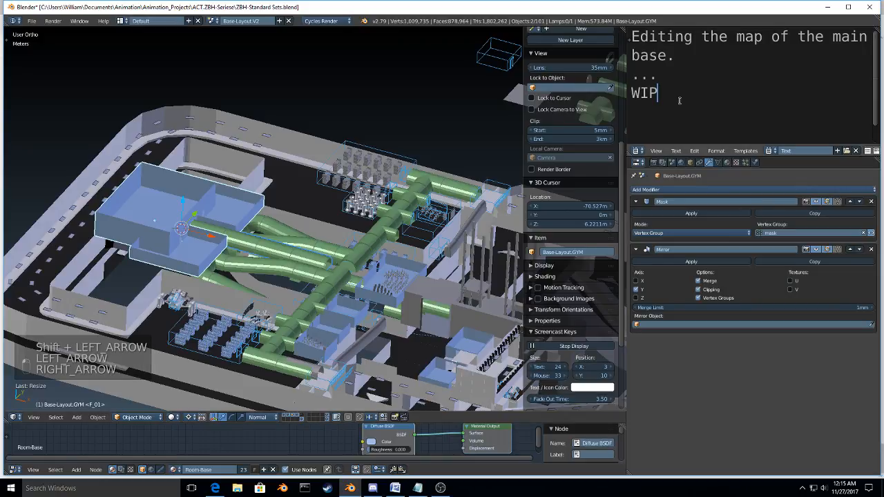
{"action": "key", "text": "ctrl+Left"}
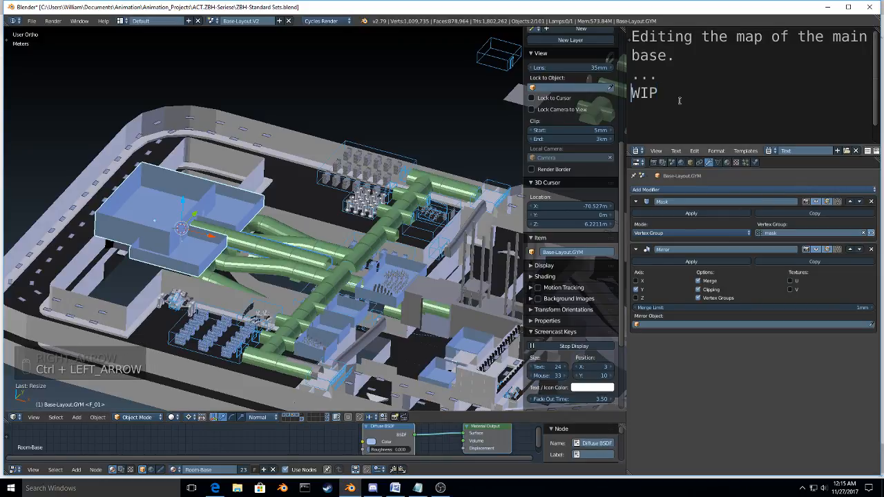
{"action": "type", "text": ">"}
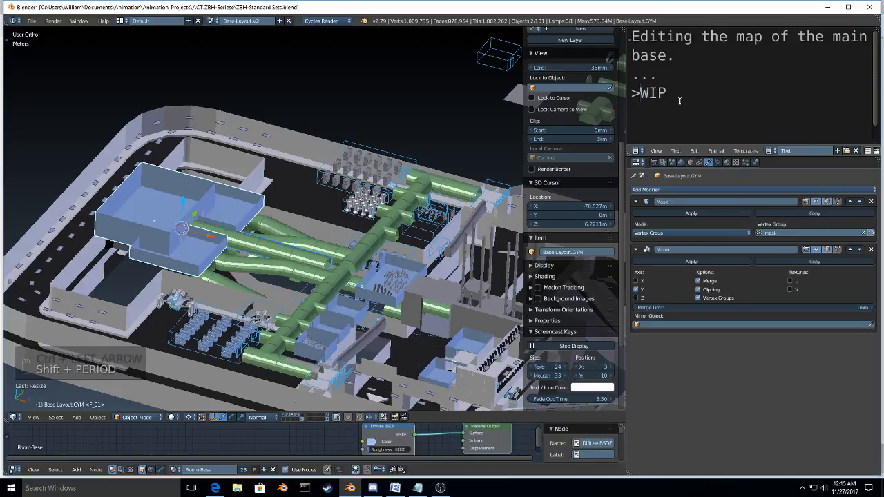
{"action": "type", "text": ">>"}
{"action": "key", "text": "ctrl+Right"}
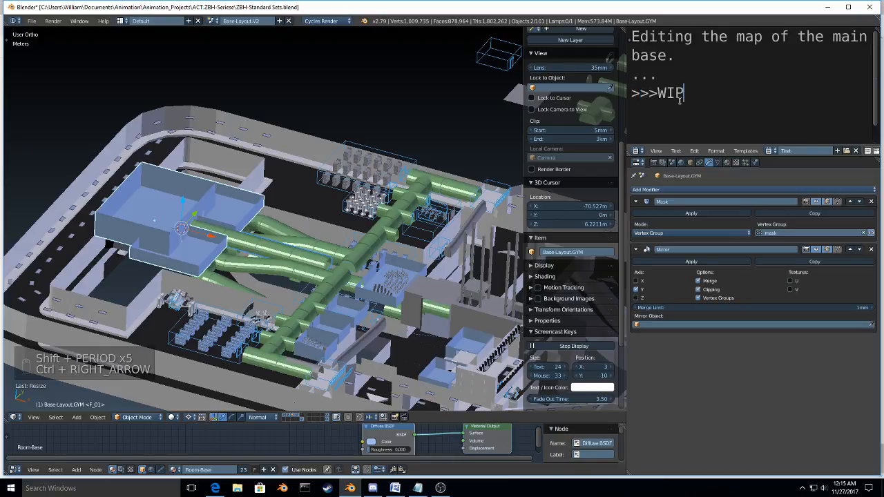
{"action": "type", "text": "<<<"}
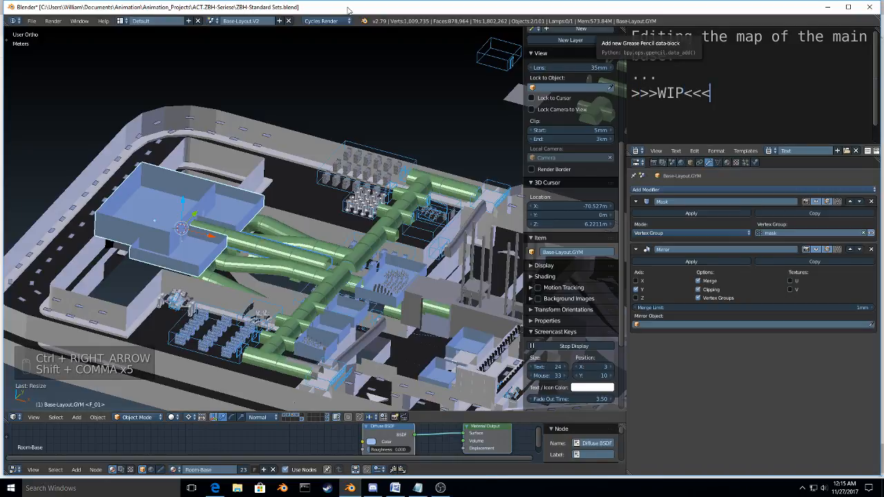
Step: Duplicate the three-way hall intersection beside the central hall and scale the copy along Y about the 3D cursor to centre it on that hall
{"action": "scroll", "coordinate": [310, 280], "scroll_direction": "up", "scroll_amount": 5}
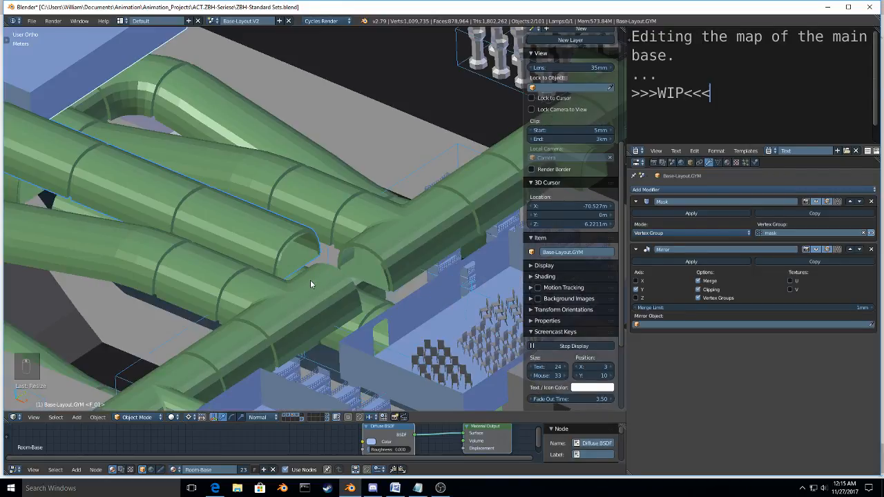
{"action": "right_click", "coordinate": [311, 280]}
{"action": "key", "text": "KP_7"}
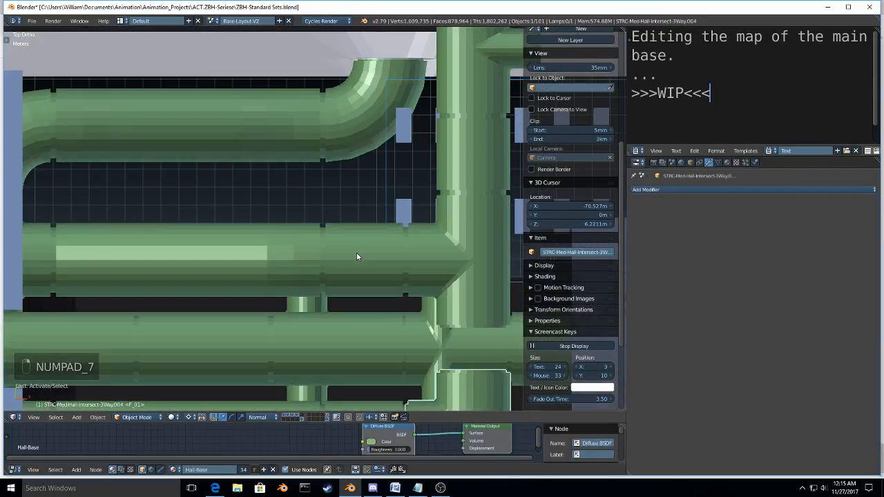
{"action": "key", "text": "KP_Decimal"}
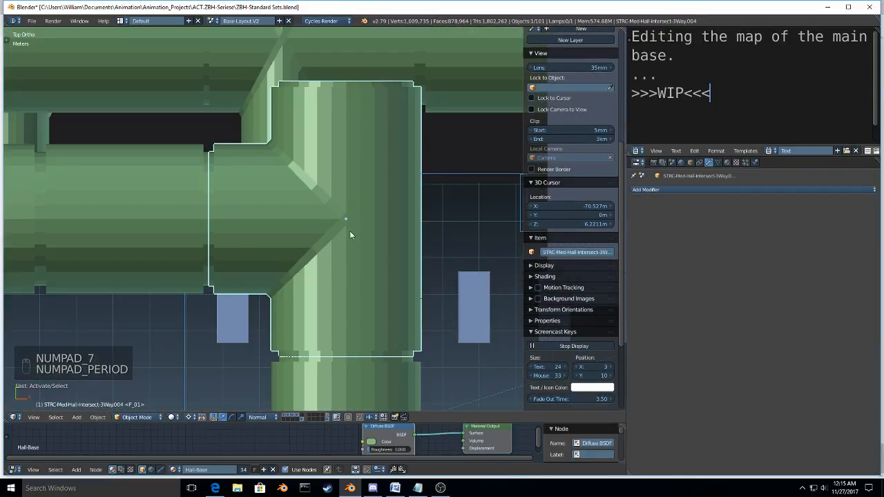
{"action": "scroll", "coordinate": [353, 235], "scroll_direction": "down", "scroll_amount": 4}
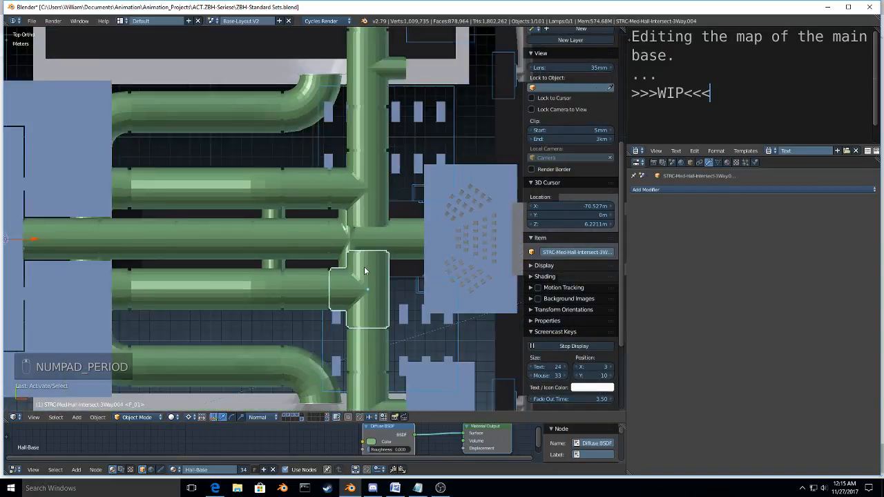
{"action": "scroll", "coordinate": [366, 271], "scroll_direction": "up", "scroll_amount": 1}
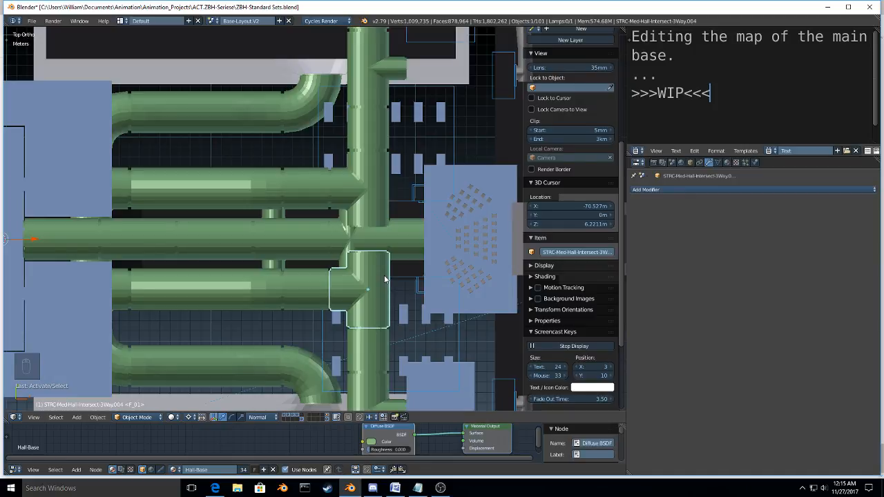
{"action": "key", "text": "period"}
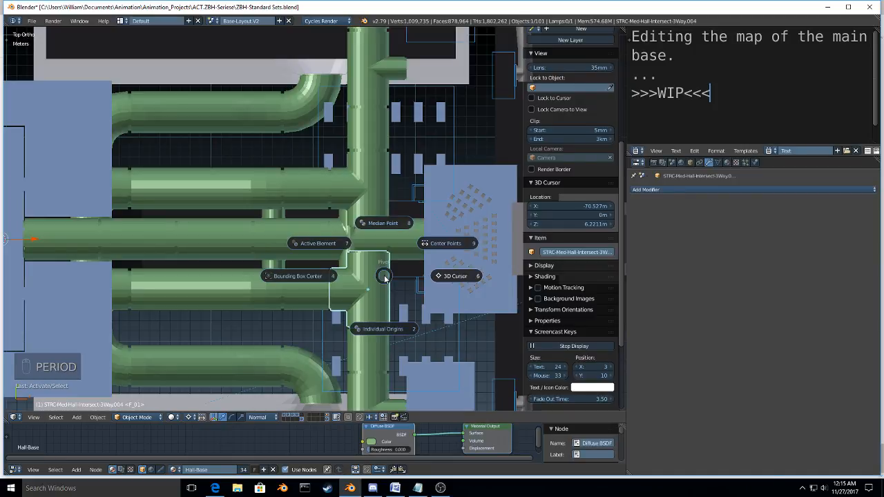
{"action": "key", "text": "shift+d"}
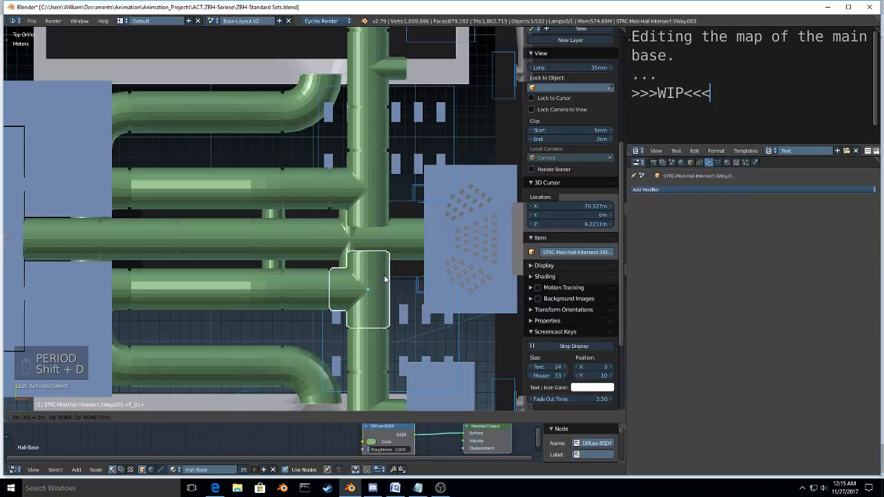
{"action": "key", "text": "s"}
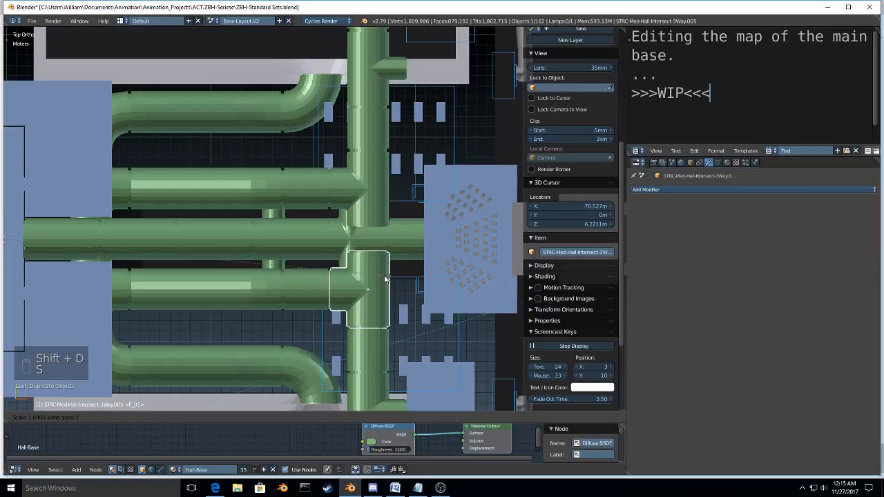
{"action": "left_click", "coordinate": [385, 278]}
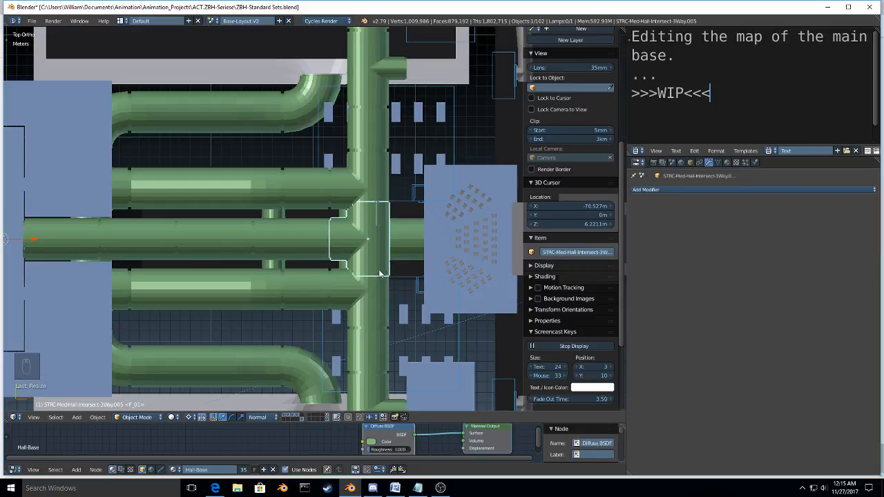
Step: Shorten the copied intersection by scaling the vertices of its two opposite main-hallway ends along Y to about 0.72
{"action": "middle_click_drag", "start_coordinate": [384, 278], "coordinate": [446, 279]}
{"action": "scroll", "coordinate": [337, 231], "scroll_direction": "up", "scroll_amount": 6}
{"action": "scroll", "coordinate": [338, 230], "scroll_direction": "down", "scroll_amount": 2}
{"action": "key", "text": "Tab"}
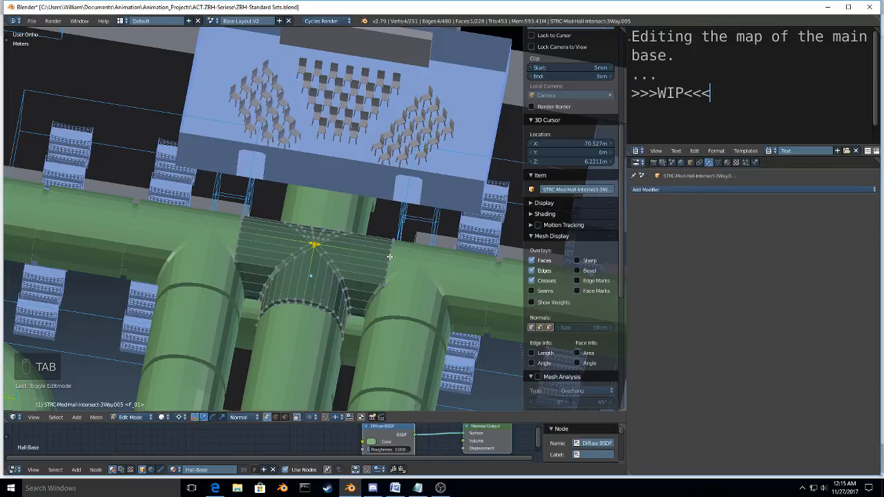
{"action": "key", "text": "z"}
{"action": "key", "text": "a"}
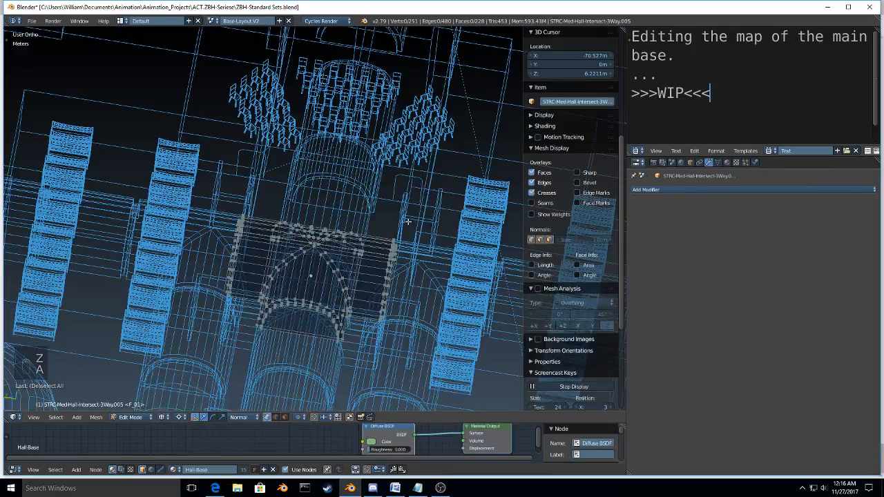
{"action": "key", "text": "a"}
{"action": "key", "text": "a"}
{"action": "key", "text": "a"}
{"action": "key", "text": "b"}
{"action": "left_click_drag", "start_coordinate": [415, 221], "coordinate": [371, 329]}
{"action": "key", "text": "b"}
{"action": "left_click_drag", "start_coordinate": [253, 204], "coordinate": [169, 299]}
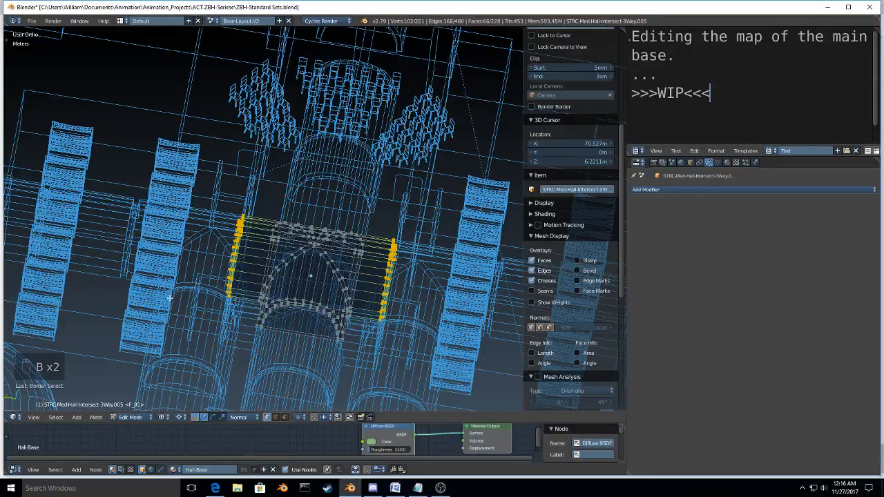
{"action": "key", "text": "KP_7"}
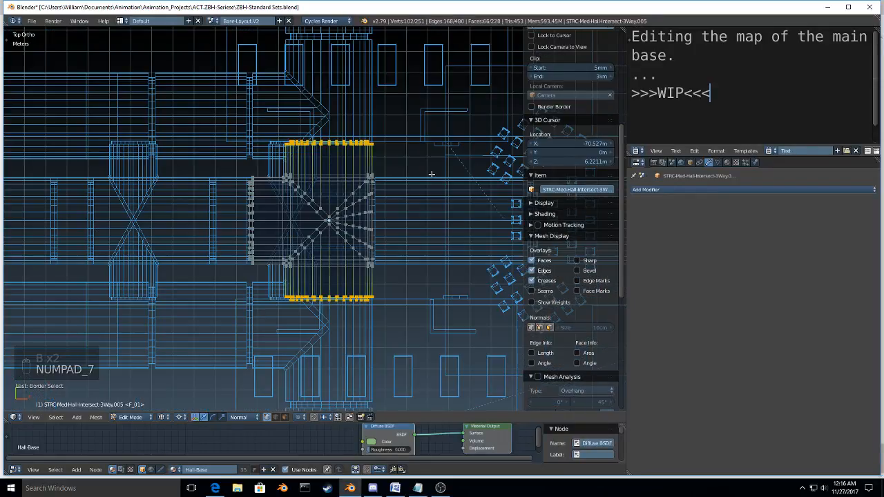
{"action": "key", "text": "s"}
{"action": "key", "text": "y"}
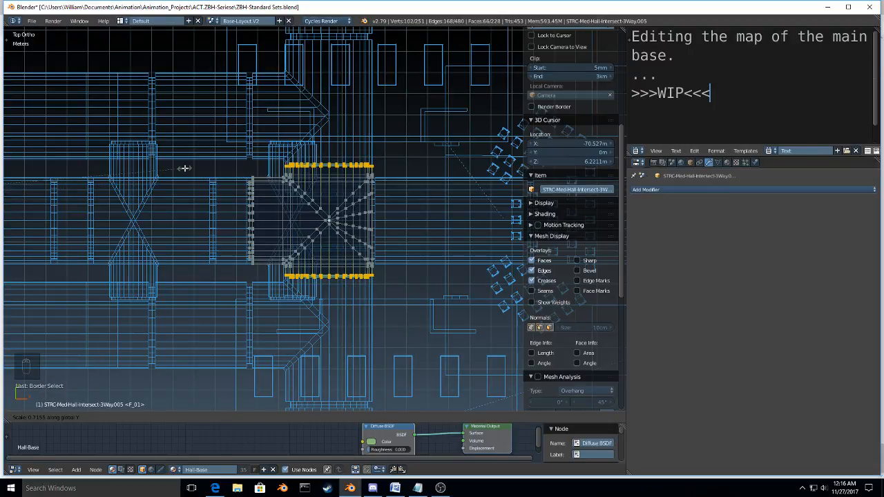
{"action": "left_click", "coordinate": [182, 168]}
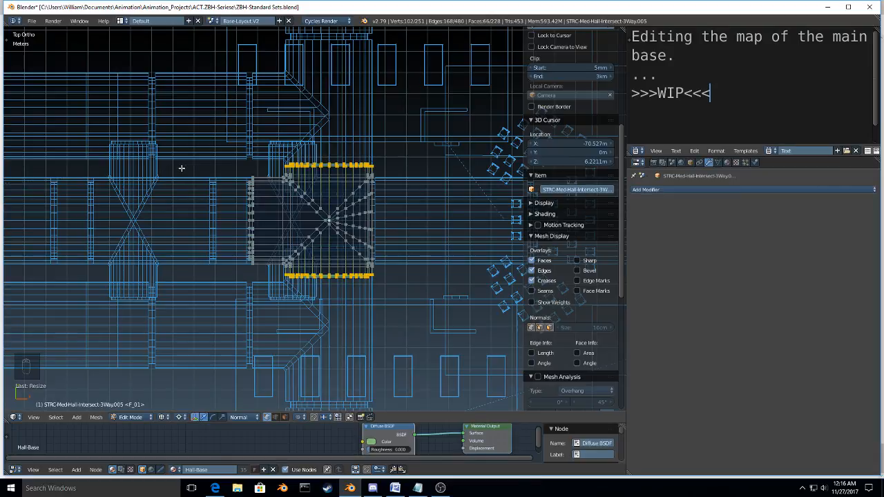
{"action": "key", "text": "Tab"}
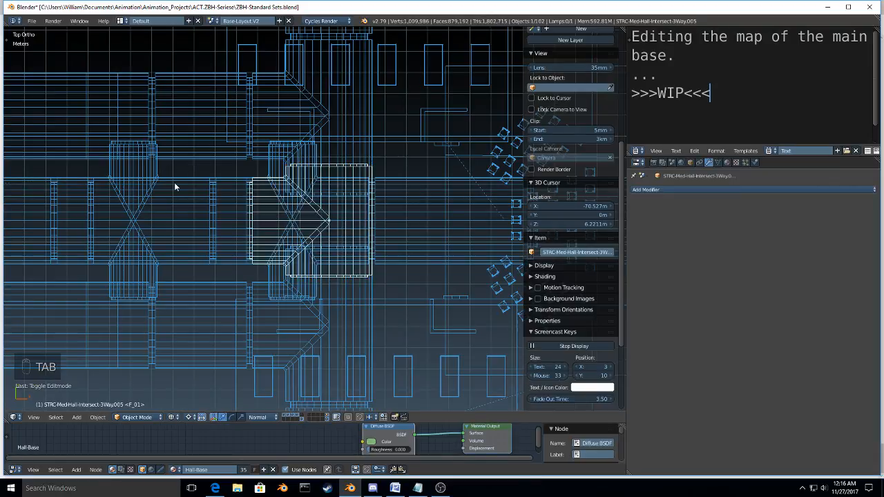
Step: Return to solid shading and join the shortened intersection with the two neighbouring three-way intersections into one object
{"action": "middle_click_drag", "start_coordinate": [174, 186], "coordinate": [357, 260]}
{"action": "key", "text": "z"}
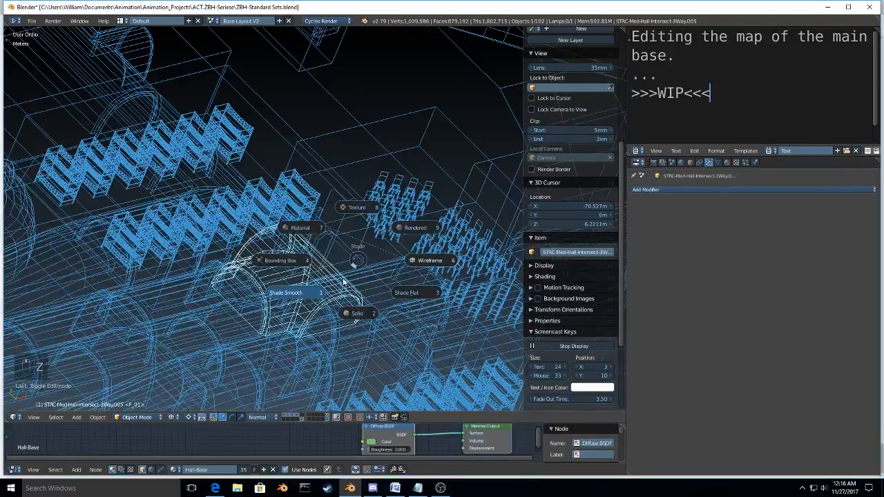
{"action": "left_click", "coordinate": [280, 263]}
{"action": "key", "text": "z"}
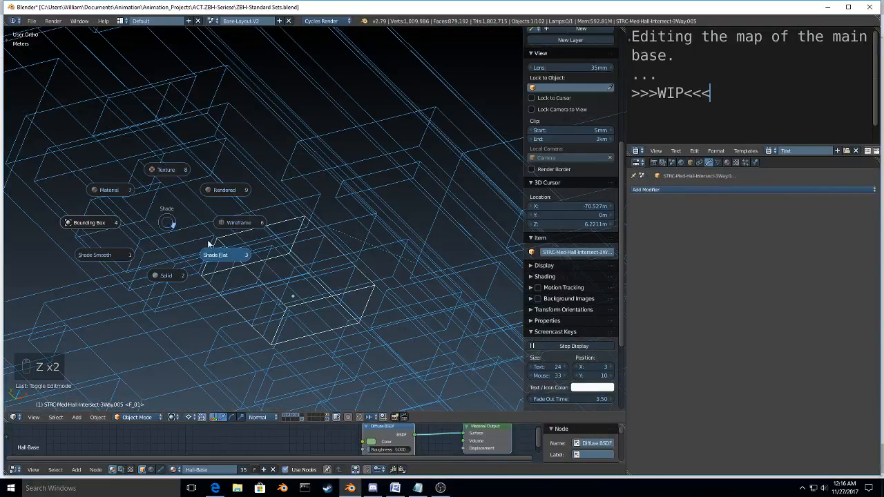
{"action": "left_click", "coordinate": [174, 278]}
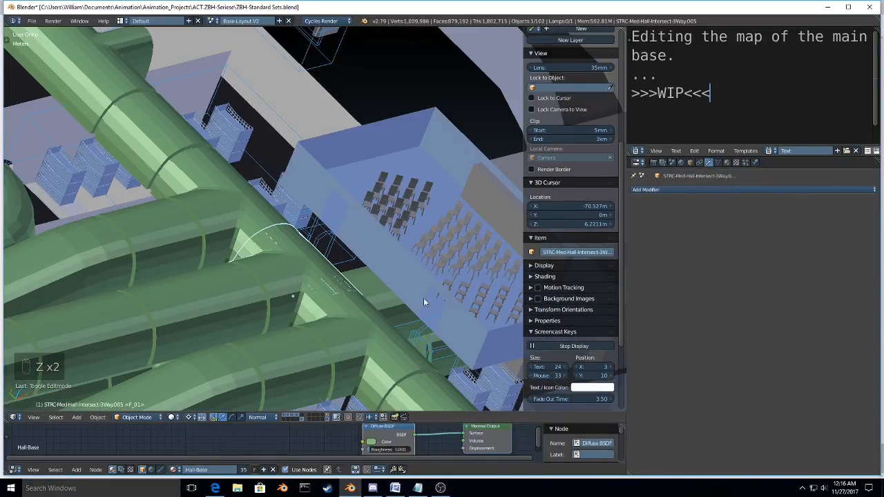
{"action": "middle_click_drag", "start_coordinate": [423, 298], "coordinate": [429, 279]}
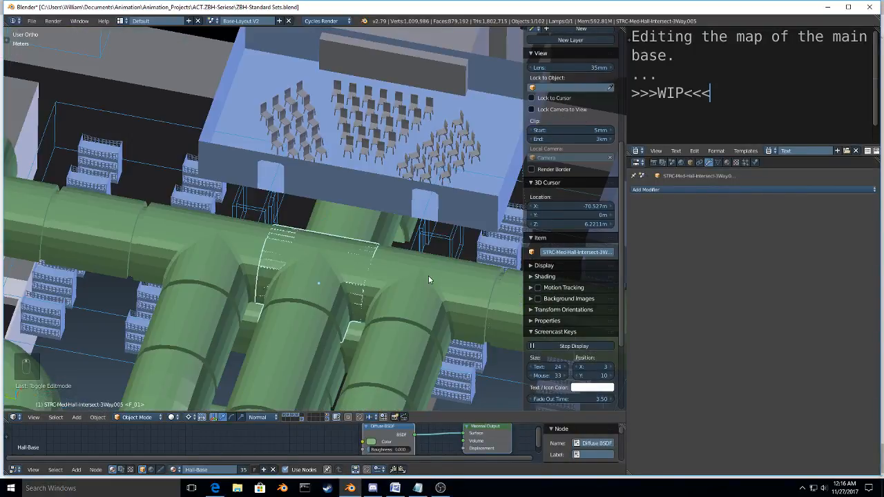
{"action": "right_click", "coordinate": [306, 259]}
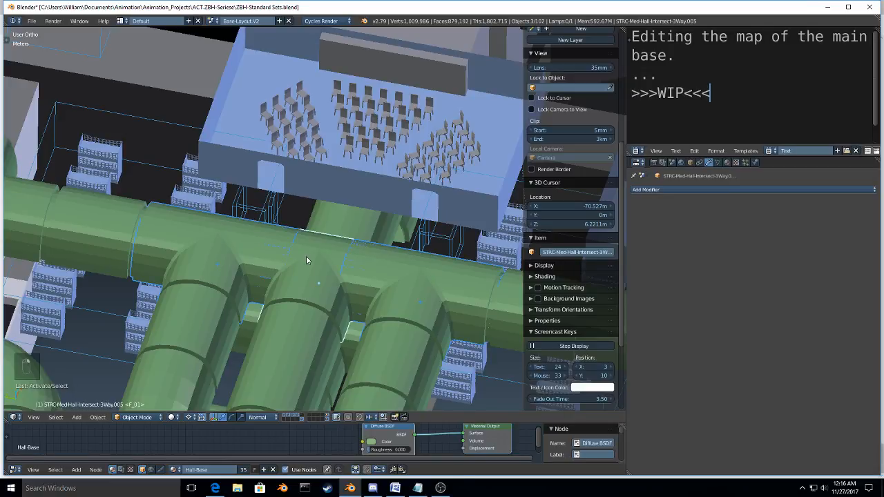
{"action": "key", "text": "ctrl+j"}
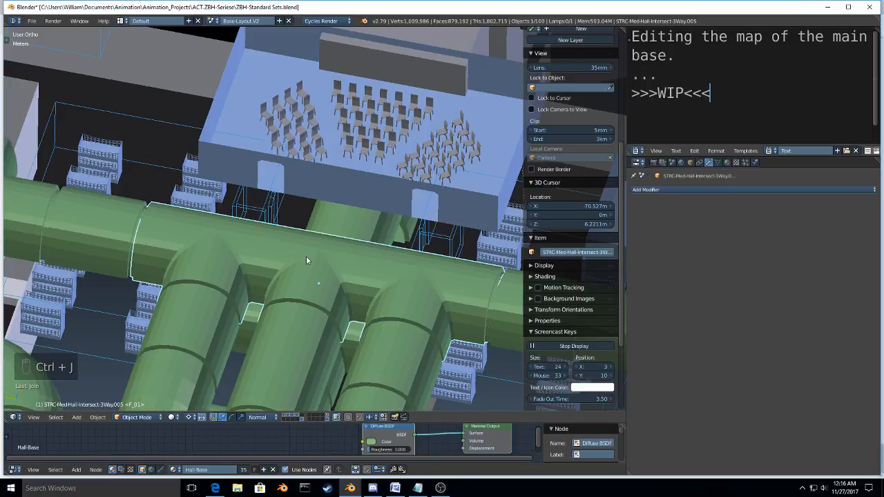
Step: Enter mesh editing on the joined intersection and hide its middle three-way section, leaving the two outer sections shown
{"action": "key", "text": "Tab"}
{"action": "left_click", "coordinate": [351, 257]}
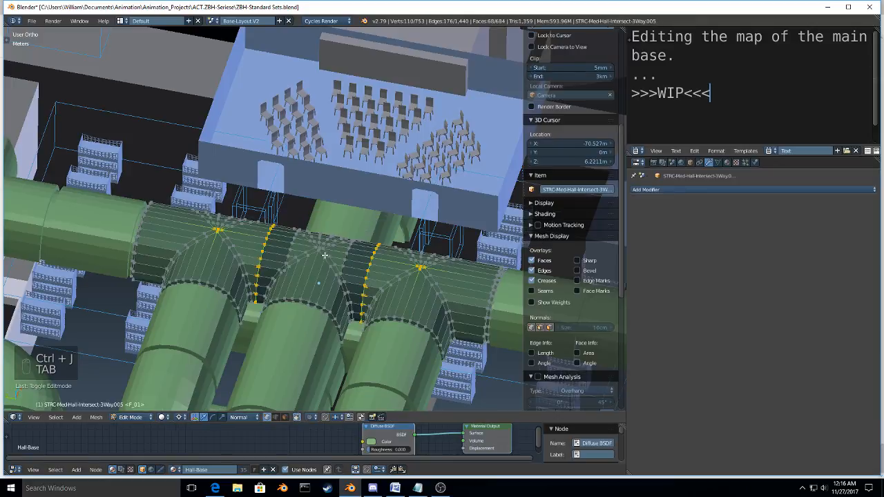
{"action": "middle_click_drag", "start_coordinate": [324, 255], "coordinate": [313, 263]}
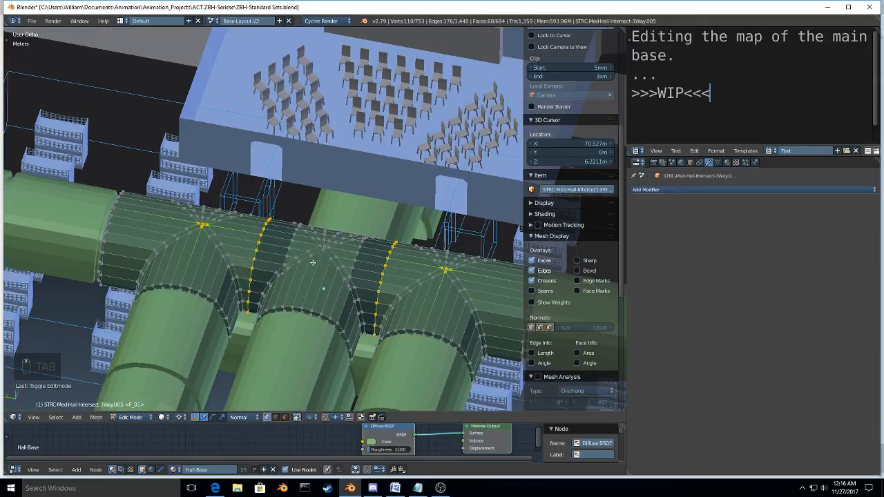
{"action": "right_click", "coordinate": [297, 229]}
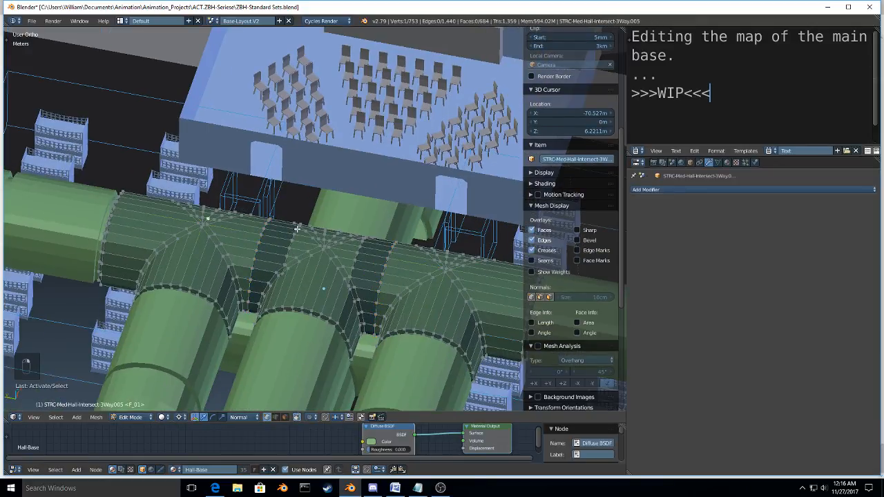
{"action": "key", "text": "ctrl+l"}
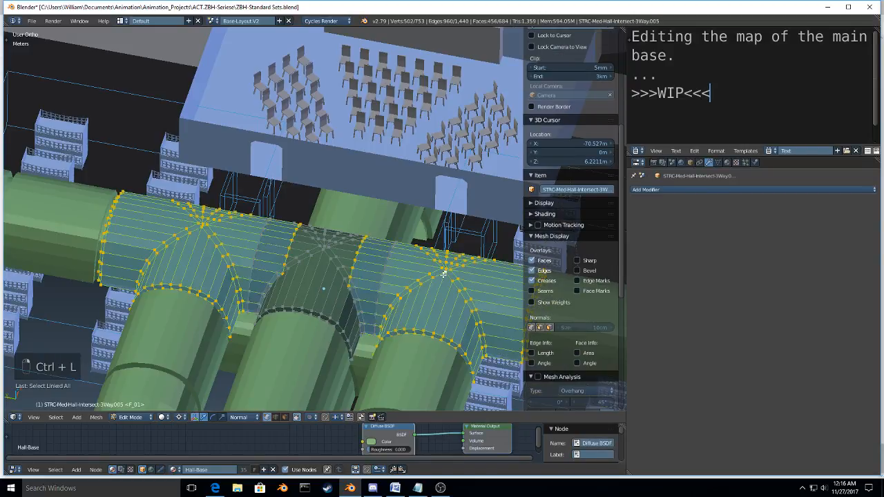
{"action": "key", "text": "ctrl+i"}
{"action": "key", "text": "h"}
Step: In a wireframe top view, scale the facing hallway ends of the two outer sections apart along Y to meet the middle section's place
{"action": "key", "text": "KP_7"}
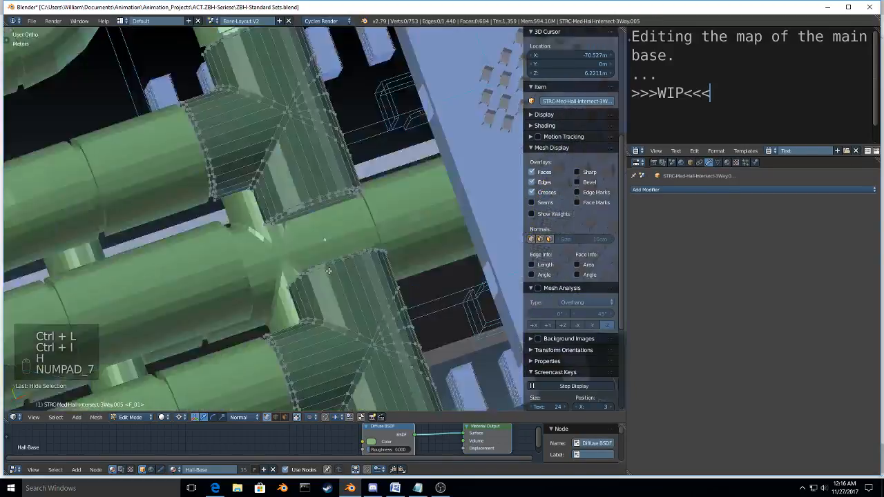
{"action": "key", "text": "z"}
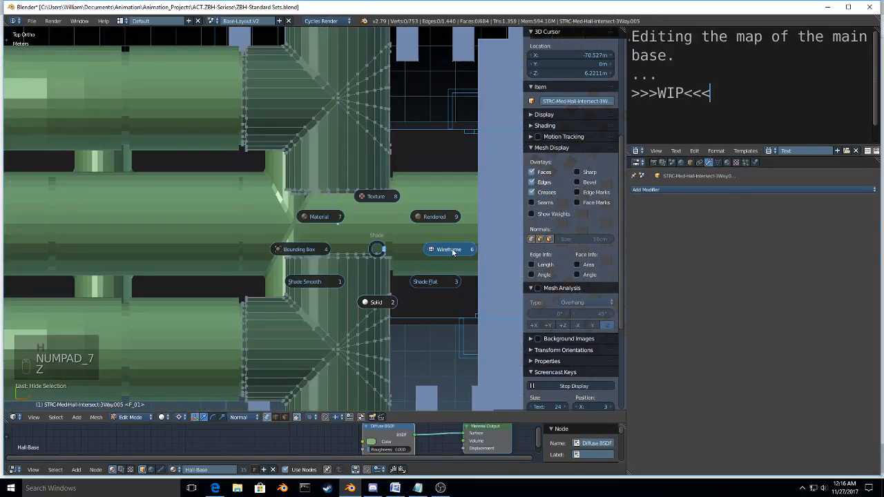
{"action": "left_click", "coordinate": [452, 251]}
{"action": "key", "text": "a"}
{"action": "key", "text": "a"}
{"action": "key", "text": "a"}
{"action": "key", "text": "b"}
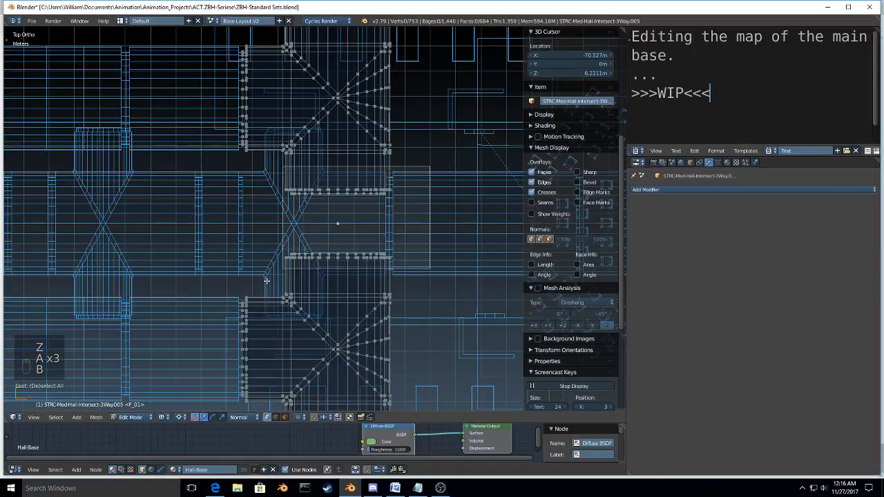
{"action": "left_click_drag", "start_coordinate": [267, 281], "coordinate": [268, 279]}
{"action": "key", "text": "s"}
{"action": "key", "text": "y"}
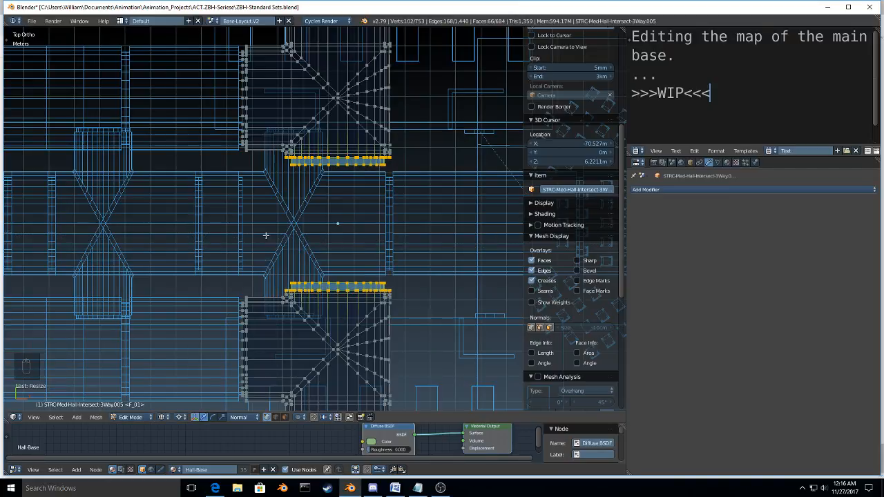
{"action": "left_click", "coordinate": [266, 236]}
Step: Reveal the hidden middle section, frame its joints from the top and deselect all vertices
{"action": "key", "text": "a"}
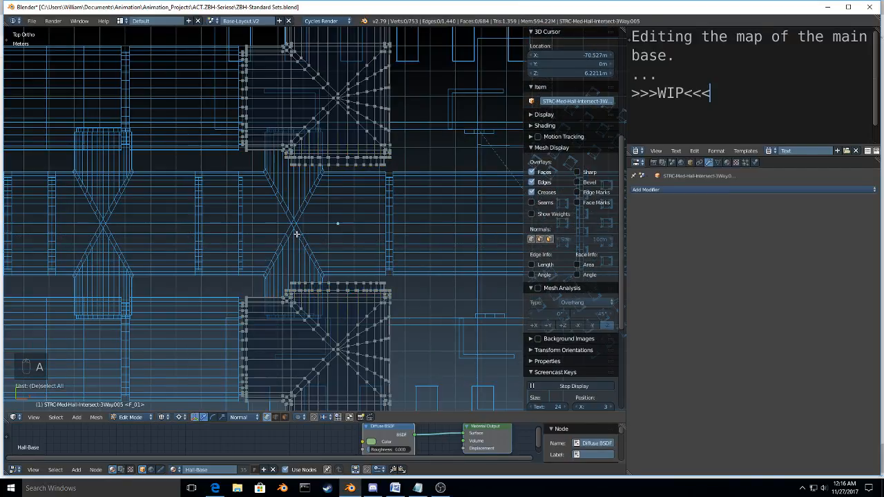
{"action": "key", "text": "alt+h"}
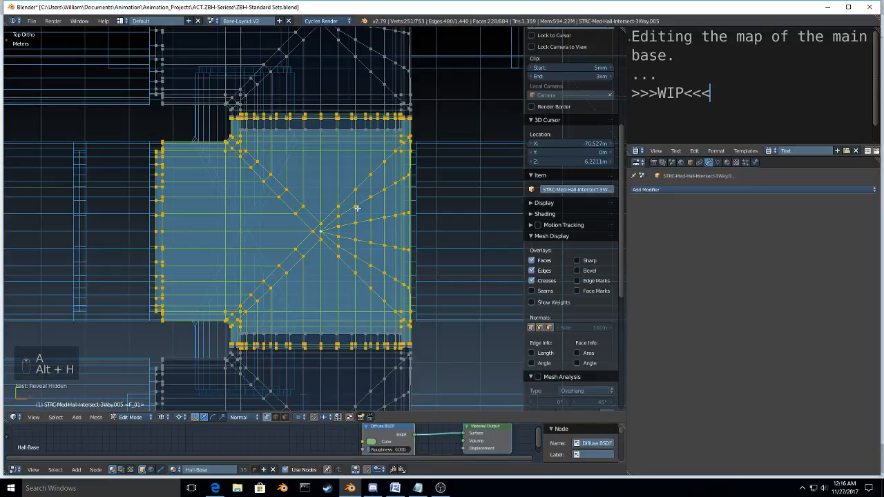
{"action": "middle_click_drag", "start_coordinate": [357, 208], "coordinate": [364, 259], "text": "shift"}
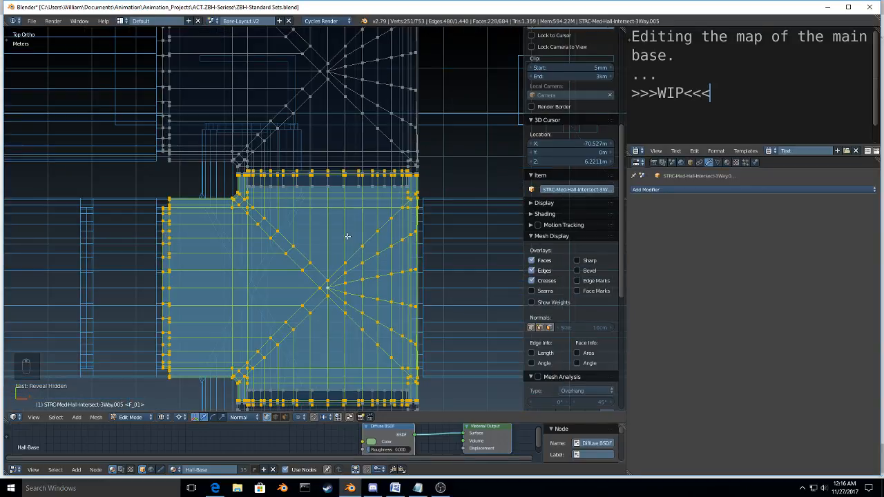
{"action": "key", "text": "a"}
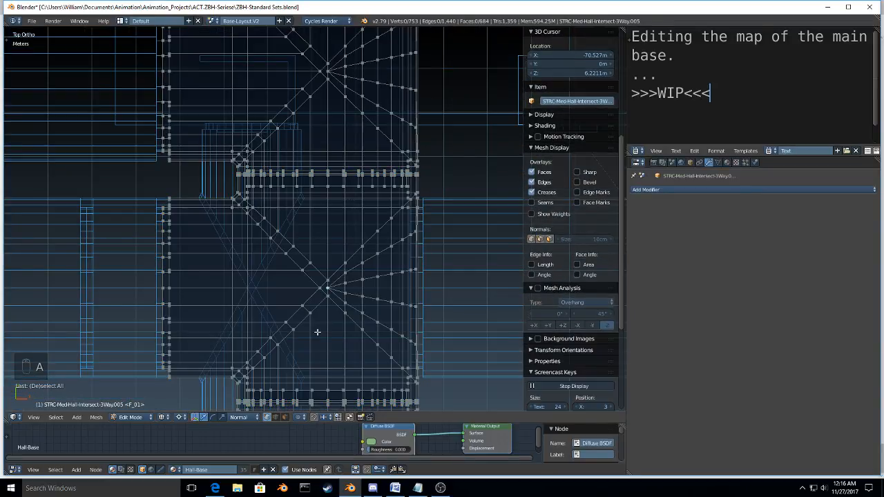
{"action": "key", "text": "KP_7"}
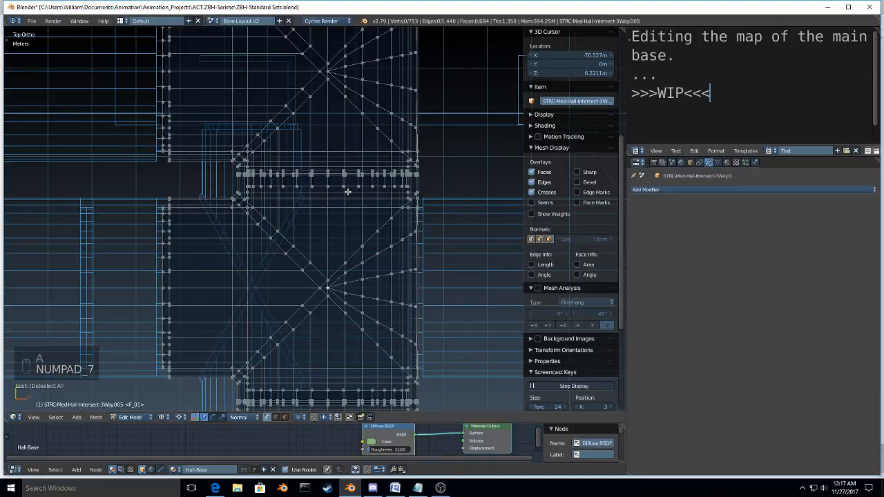
Step: Delete the vertices of the two overlapping inner edge loops at the upper joint between the middle section and its neighbour
{"action": "scroll", "coordinate": [332, 185], "scroll_direction": "up", "scroll_amount": 2}
{"action": "scroll", "coordinate": [332, 185], "scroll_direction": "up", "scroll_amount": 1}
{"action": "right_click", "coordinate": [332, 185], "text": "alt"}
{"action": "key", "text": "x"}
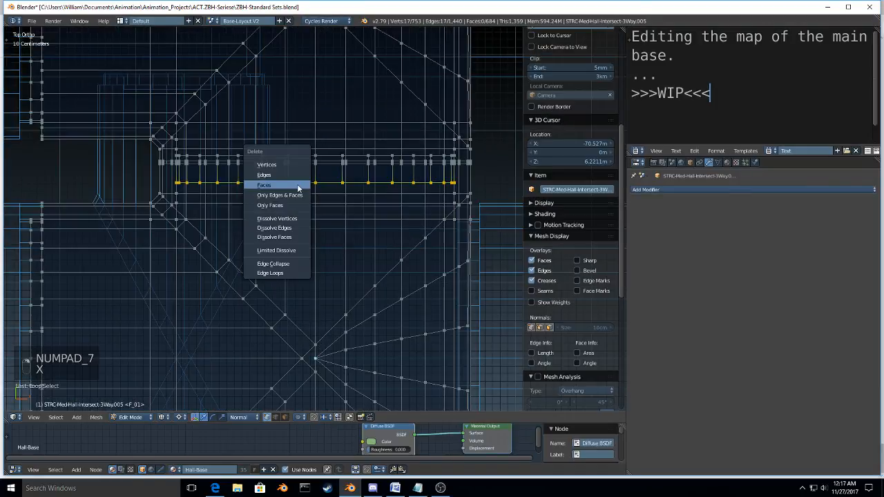
{"action": "key", "text": "g"}
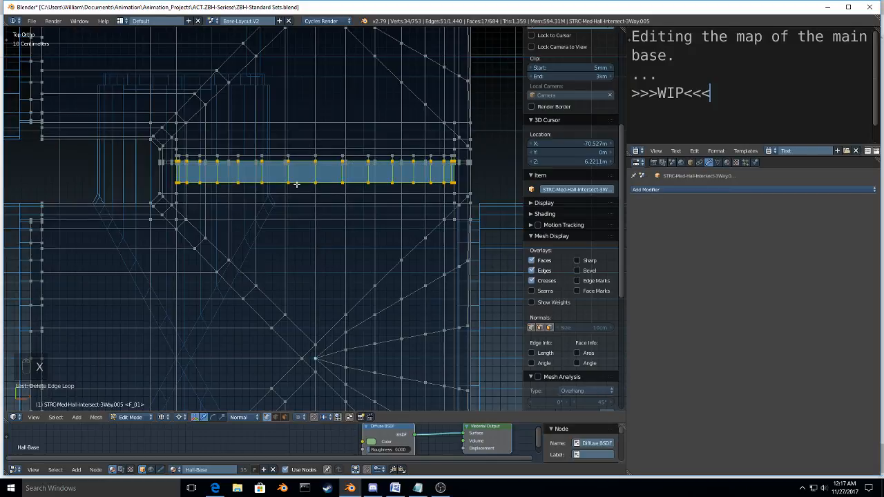
{"action": "key", "text": "ctrl+z"}
{"action": "key", "text": "x"}
{"action": "left_click", "coordinate": [294, 163]}
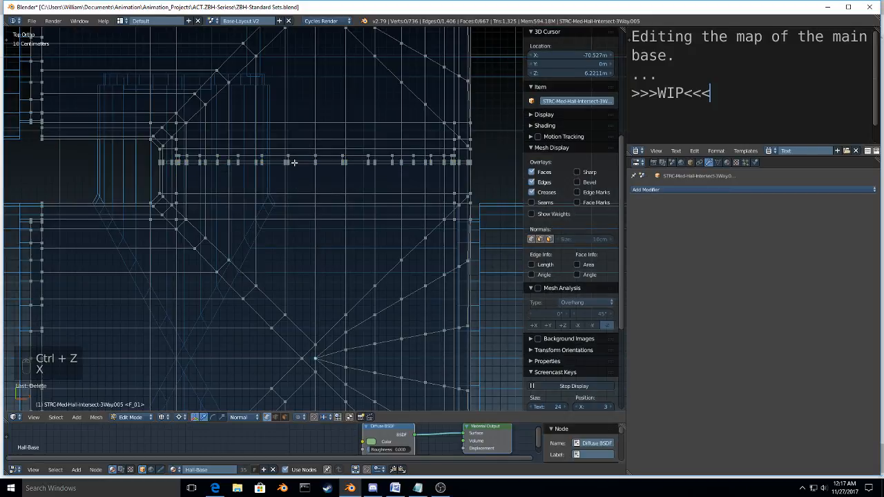
{"action": "right_click", "coordinate": [234, 157], "text": "alt"}
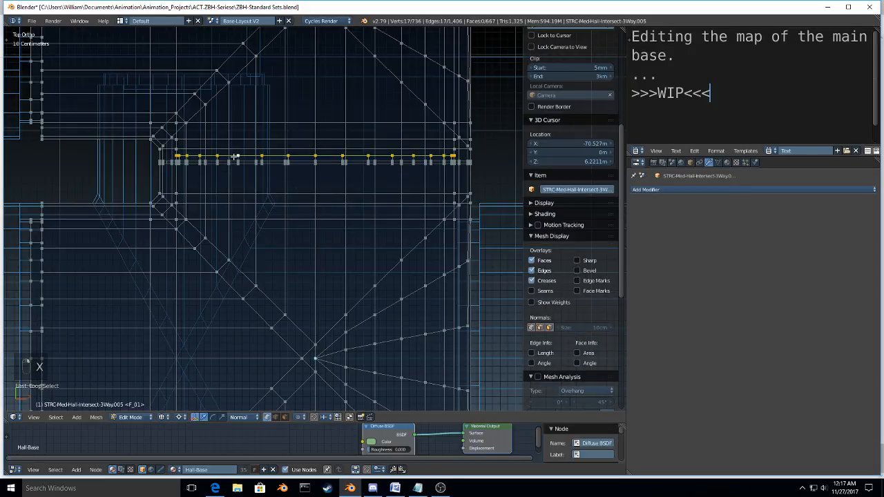
{"action": "key", "text": "a"}
{"action": "key", "text": "a"}
{"action": "key", "text": "a"}
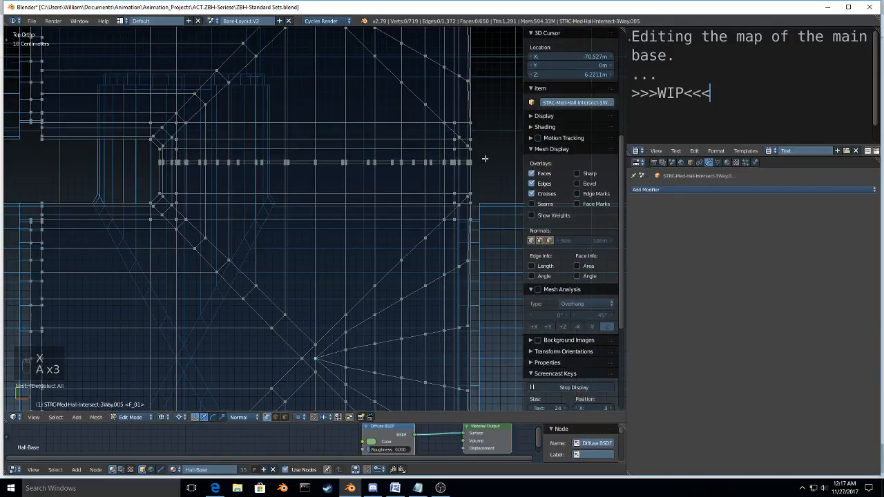
Step: Flatten the upper joint's vertices into one line by scaling them along Y with the pivot set to Bounding Box Center
{"action": "key", "text": "b"}
{"action": "left_click_drag", "start_coordinate": [485, 156], "coordinate": [127, 177]}
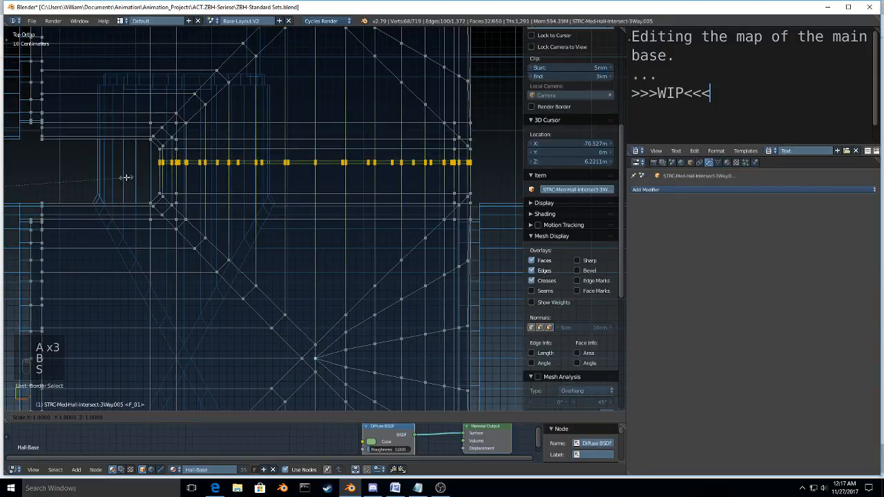
{"action": "key", "text": "s"}
{"action": "key", "text": "s"}
{"action": "key", "text": "y"}
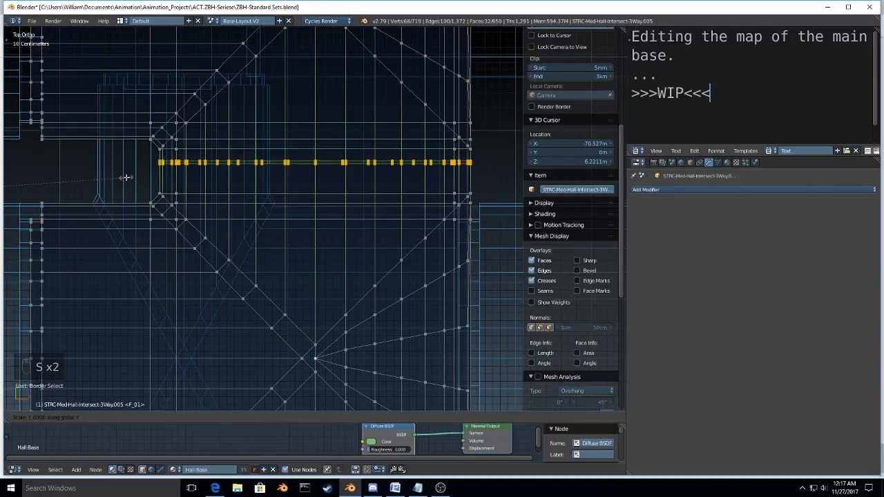
{"action": "right_click", "coordinate": [126, 177]}
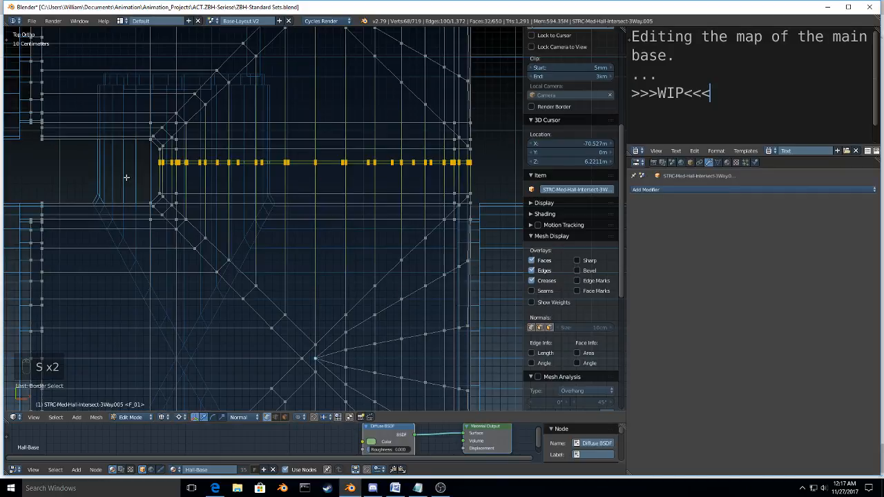
{"action": "key", "text": "period"}
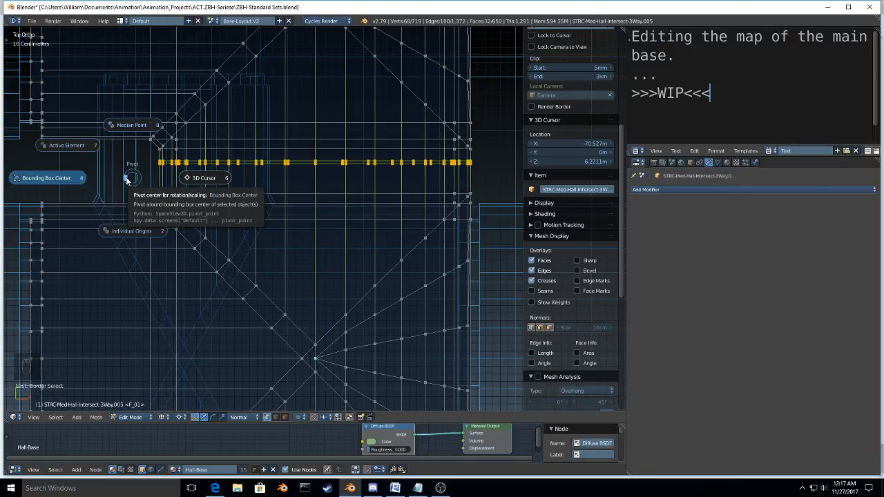
{"action": "left_click", "coordinate": [127, 179]}
{"action": "key", "text": "s"}
{"action": "key", "text": "x"}
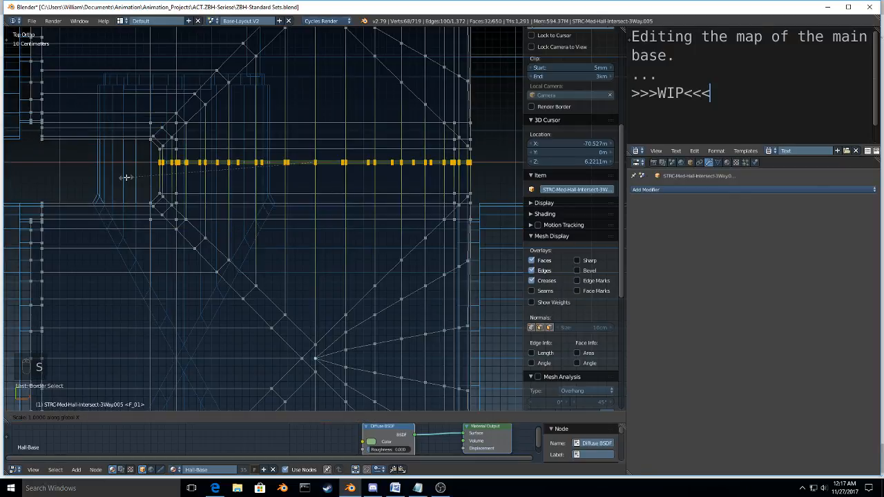
{"action": "left_click", "coordinate": [126, 178]}
{"action": "key", "text": "x"}
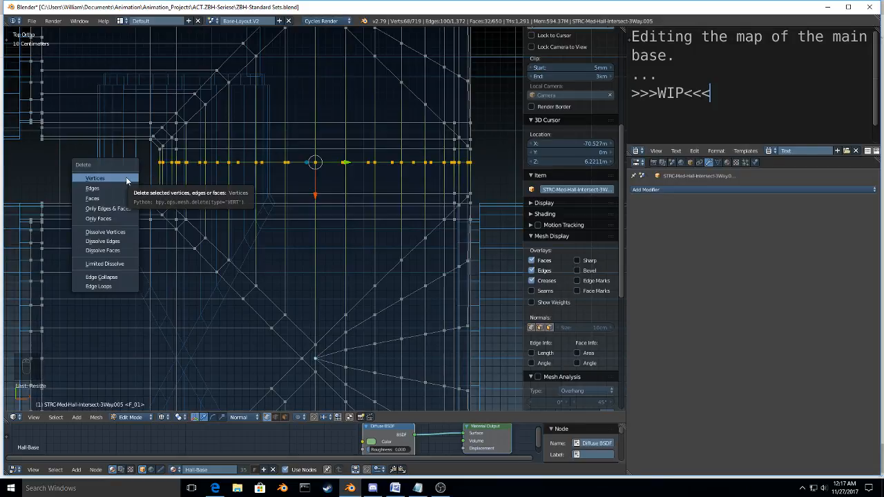
{"action": "key", "text": "ctrl+z"}
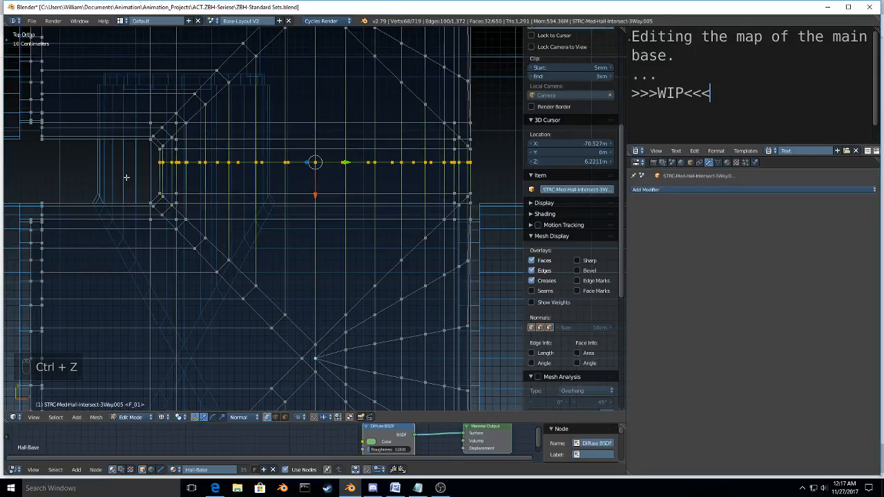
{"action": "key", "text": "x"}
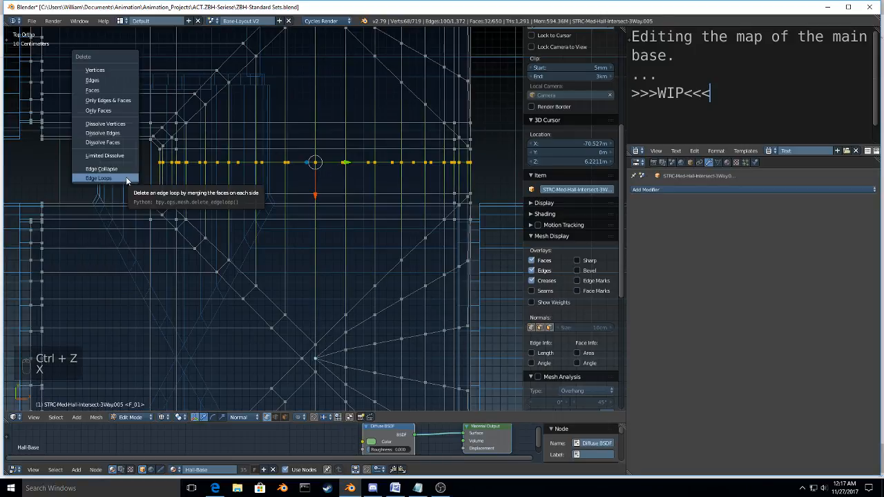
{"action": "key", "text": "Escape"}
Step: Merge the flattened joint's duplicate vertices with Remove Doubles and delete the vertices of its leftover edge loop
{"action": "key", "text": "w"}
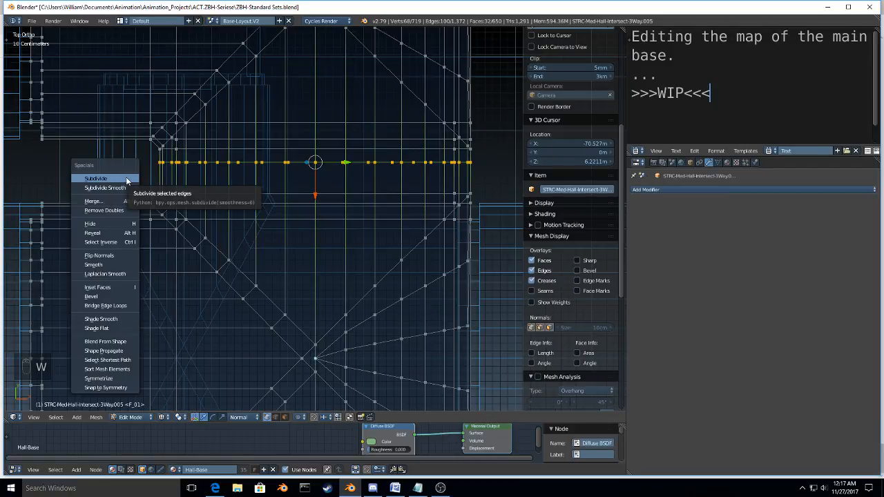
{"action": "left_click", "coordinate": [104, 210]}
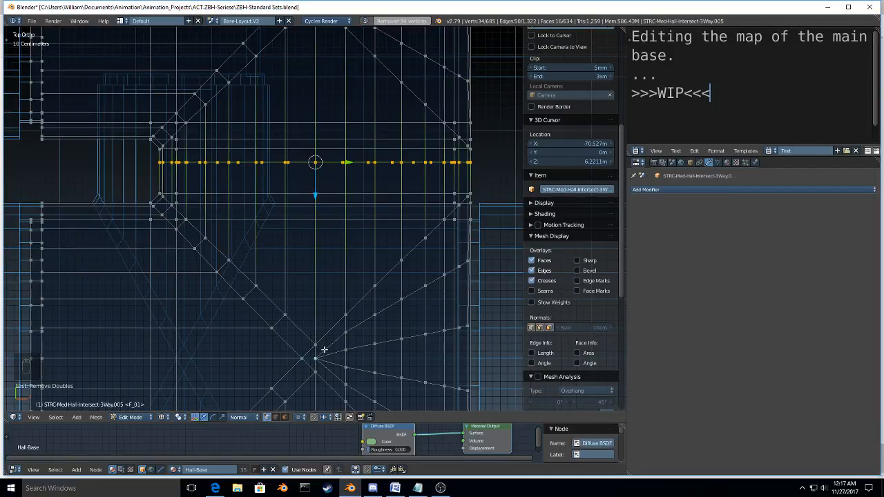
{"action": "middle_click_drag", "start_coordinate": [324, 349], "coordinate": [248, 319]}
{"action": "left_click", "coordinate": [248, 320], "text": "alt"}
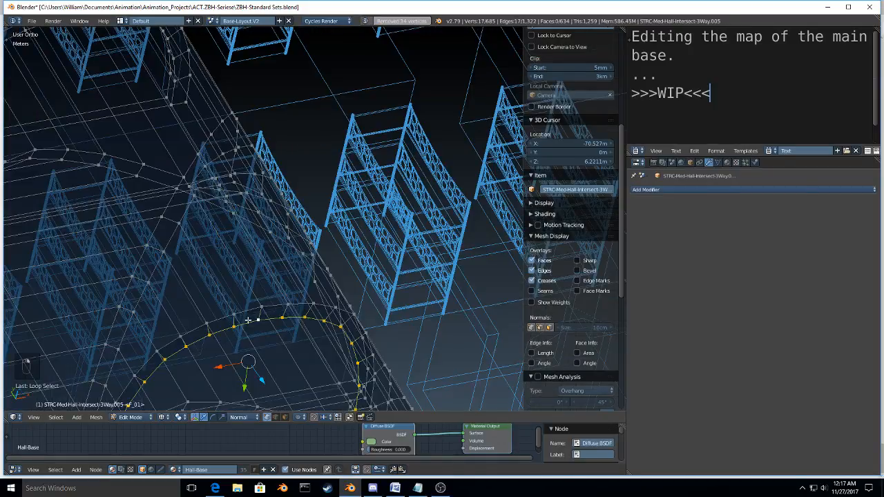
{"action": "key", "text": "x"}
{"action": "left_click", "coordinate": [247, 320]}
Step: From the top view, flatten the lower joint's vertices into one line by scaling them to 0 along Y
{"action": "scroll", "coordinate": [249, 320], "scroll_direction": "down", "scroll_amount": 7}
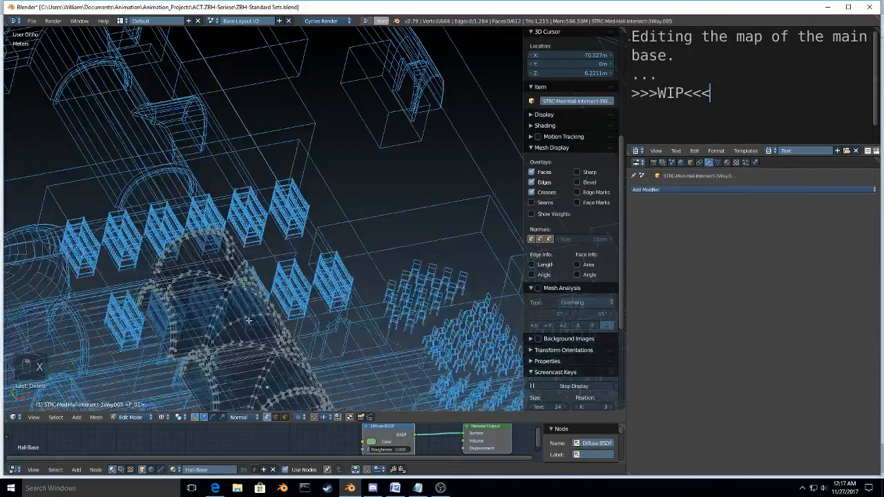
{"action": "key", "text": "KP_7"}
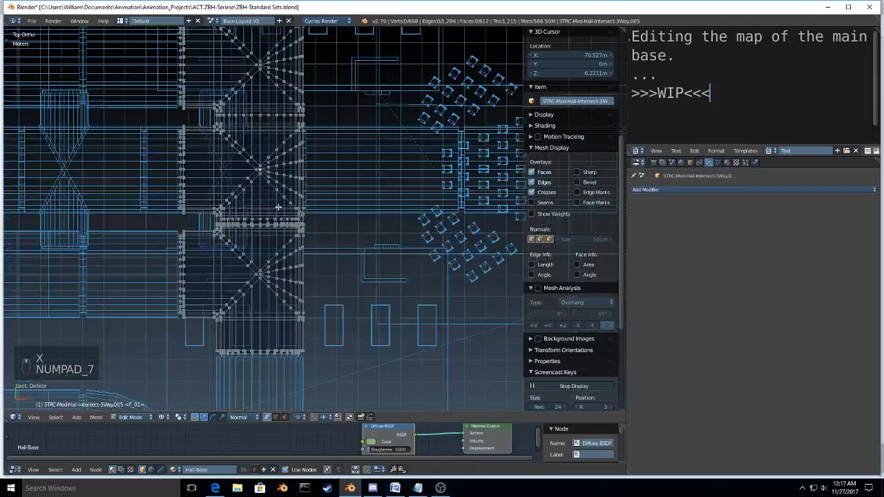
{"action": "scroll", "coordinate": [278, 207], "scroll_direction": "up", "scroll_amount": 7}
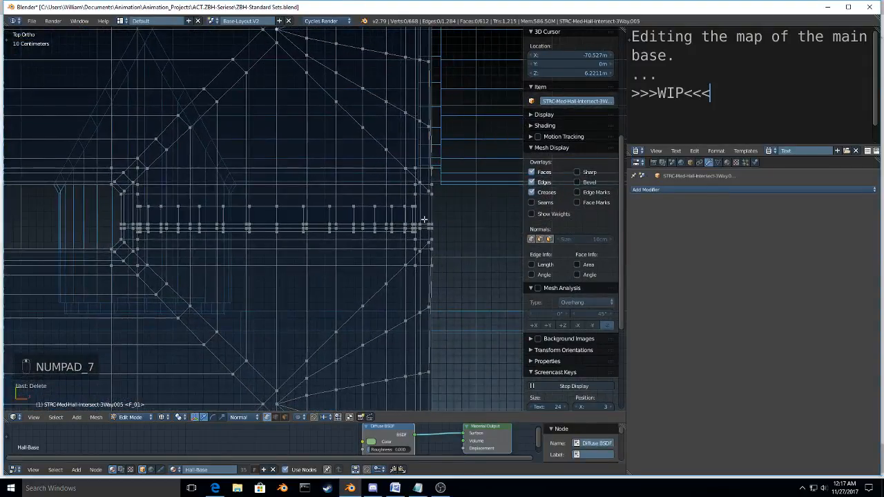
{"action": "key", "text": "a"}
{"action": "key", "text": "a"}
{"action": "key", "text": "a"}
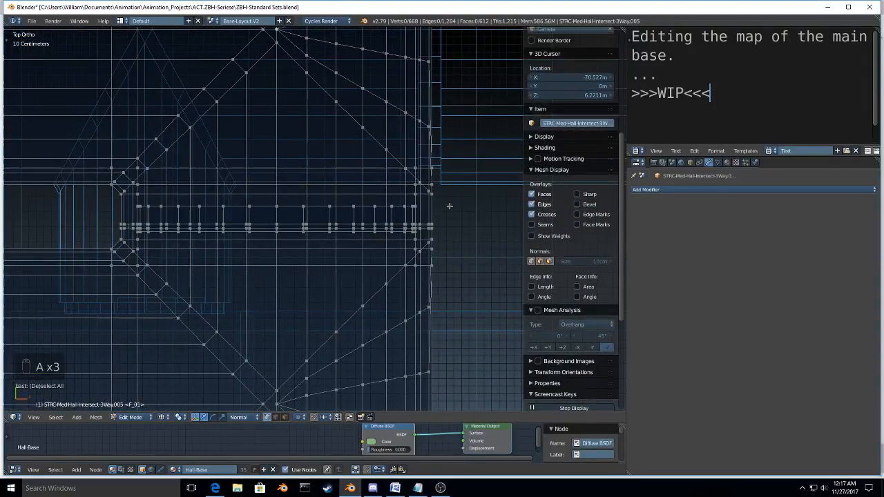
{"action": "key", "text": "b"}
{"action": "left_click_drag", "start_coordinate": [453, 201], "coordinate": [90, 236]}
{"action": "key", "text": "s"}
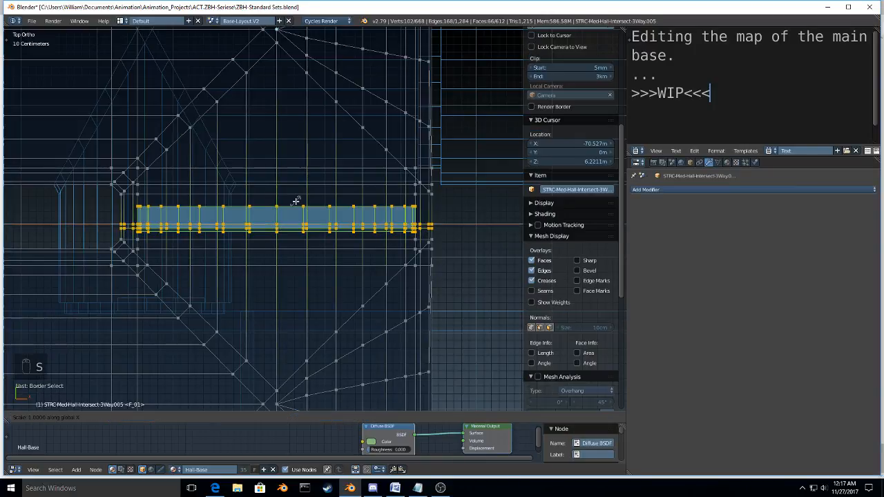
{"action": "key", "text": "y"}
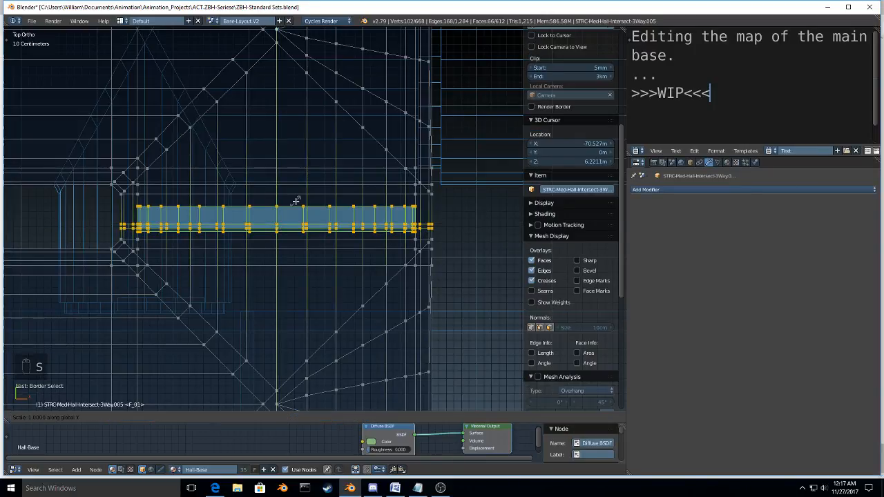
{"action": "key", "text": "0"}
{"action": "key", "text": "Return"}
Step: Merge the flattened lower joint's duplicate vertices with Remove Doubles and delete the vertices of its leftover edge loop
{"action": "key", "text": "w"}
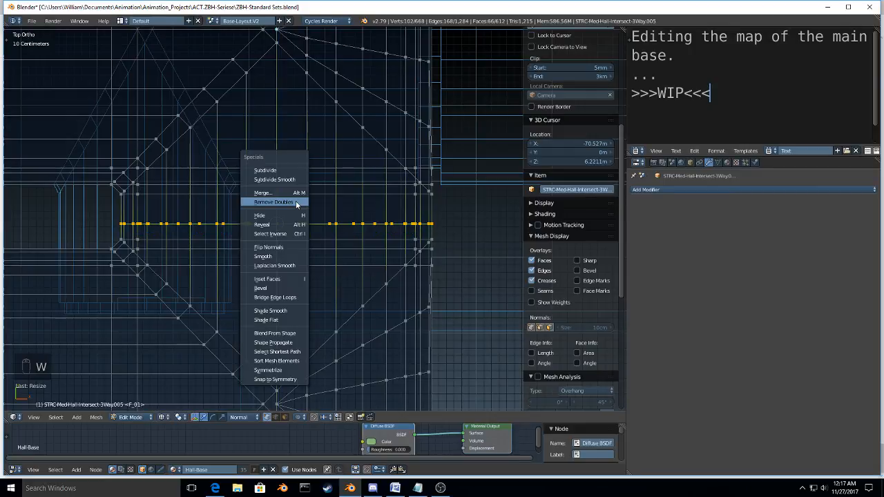
{"action": "left_click", "coordinate": [297, 202]}
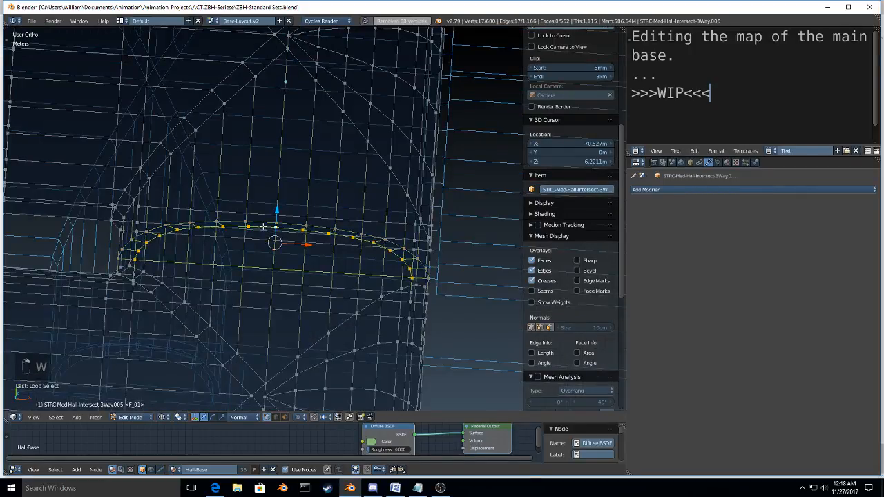
{"action": "key", "text": "x"}
{"action": "left_click", "coordinate": [263, 226]}
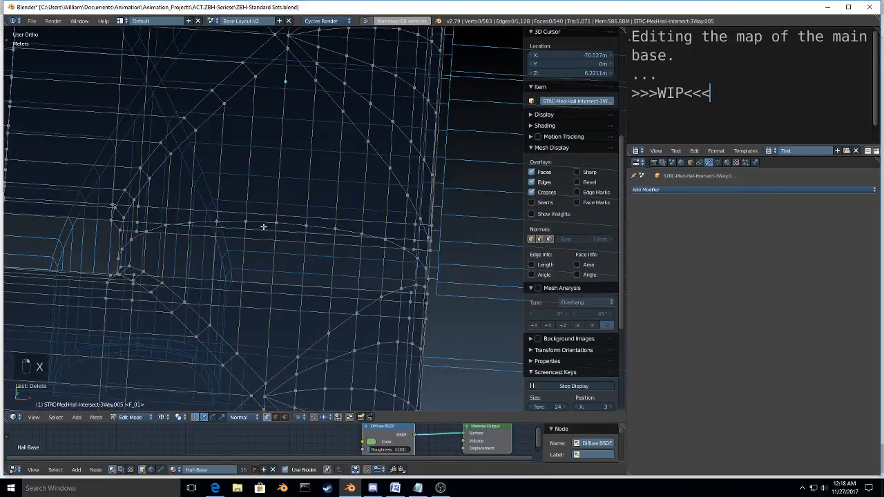
Step: Inspect the lower joint with its loop deletion undone, and undo its merge and flattening as well
{"action": "key", "text": "ctrl+z"}
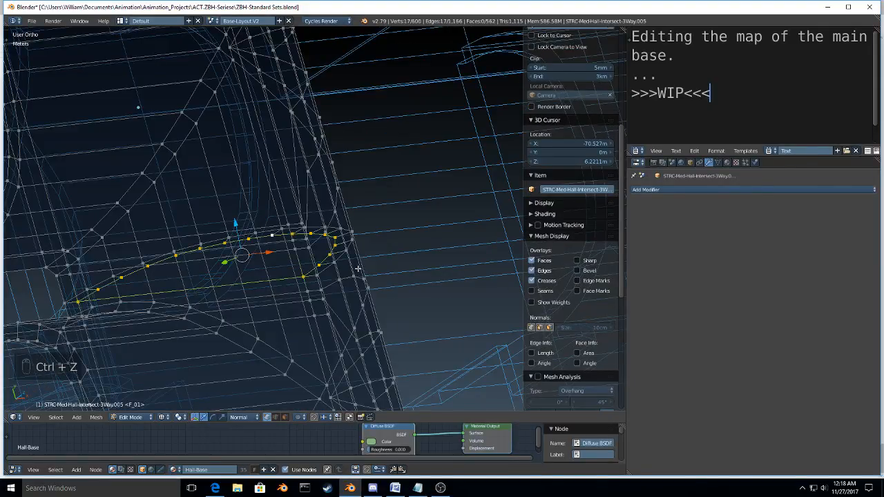
{"action": "middle_click_drag", "start_coordinate": [358, 268], "coordinate": [375, 333]}
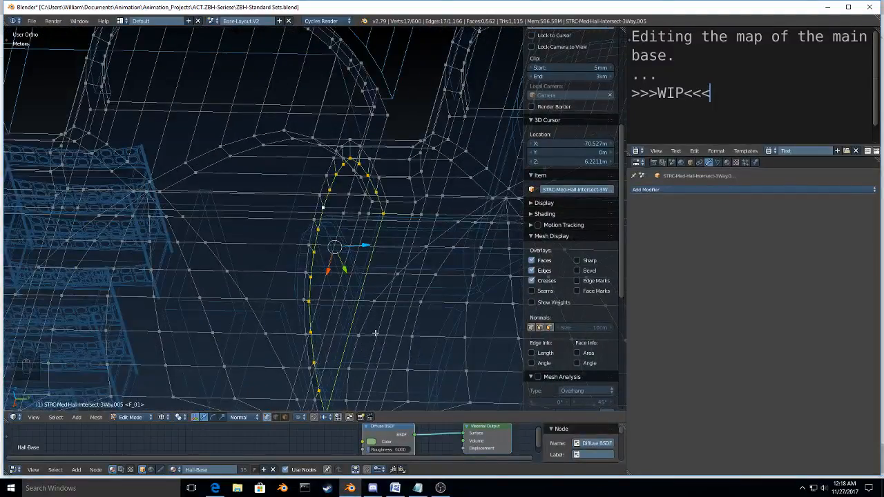
{"action": "key", "text": "KP_7"}
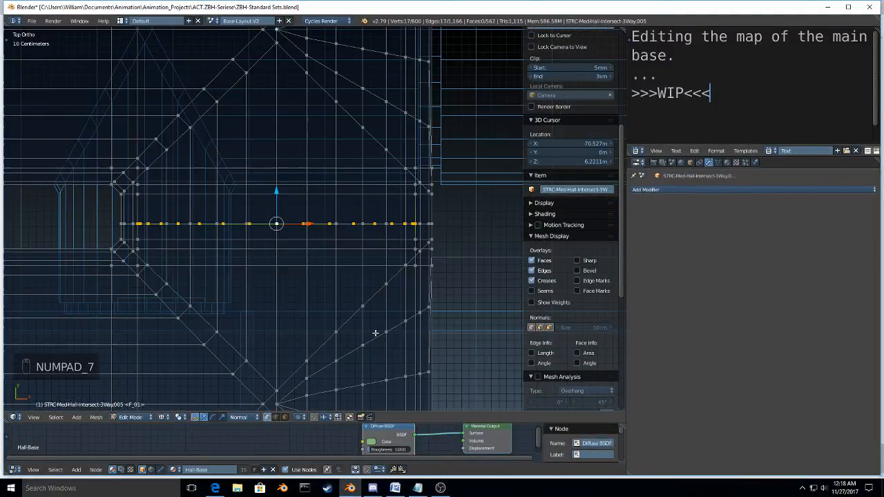
{"action": "key", "text": "ctrl+z"}
{"action": "key", "text": "ctrl+z"}
{"action": "key", "text": "ctrl+z"}
{"action": "key", "text": "ctrl+z"}
{"action": "key", "text": "ctrl+z"}
{"action": "key", "text": "ctrl+z"}
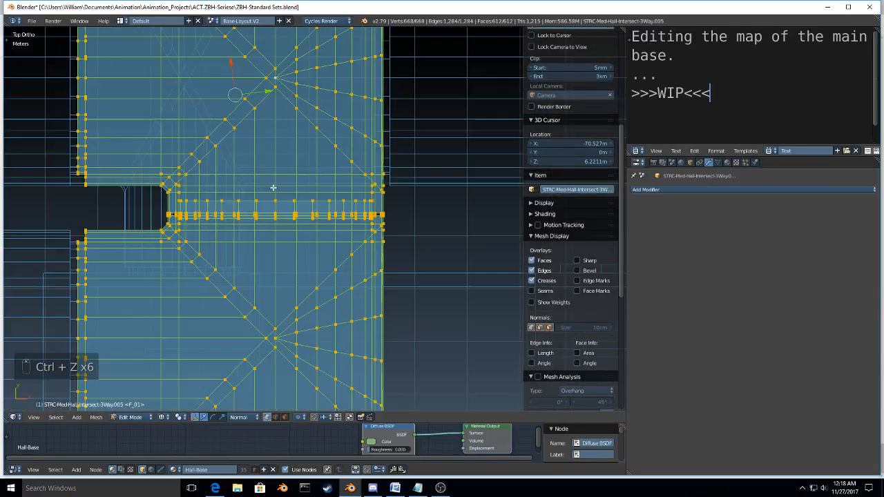
{"action": "middle_click_drag", "start_coordinate": [279, 165], "coordinate": [272, 368], "text": "shift"}
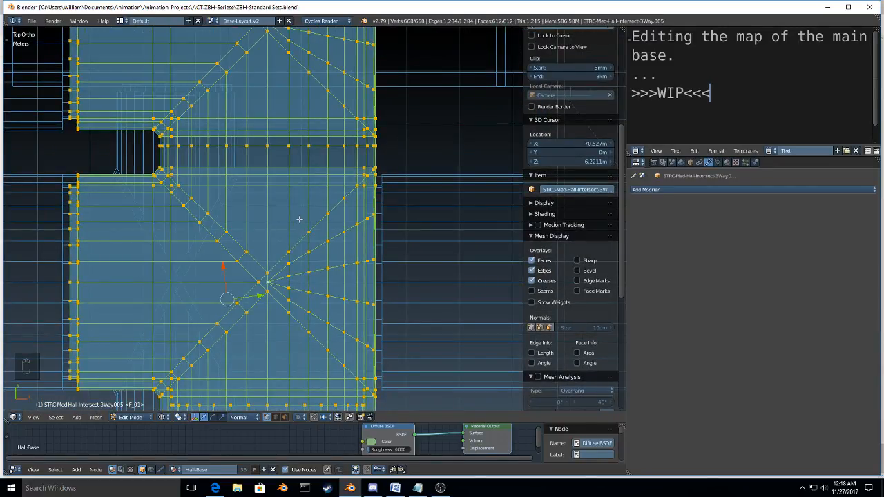
Step: Undo the upper joint's merge, flattening and loop deletions, back to the original overlapping loops of the middle section
{"action": "key", "text": "ctrl+z"}
{"action": "key", "text": "ctrl+z"}
{"action": "key", "text": "ctrl+z"}
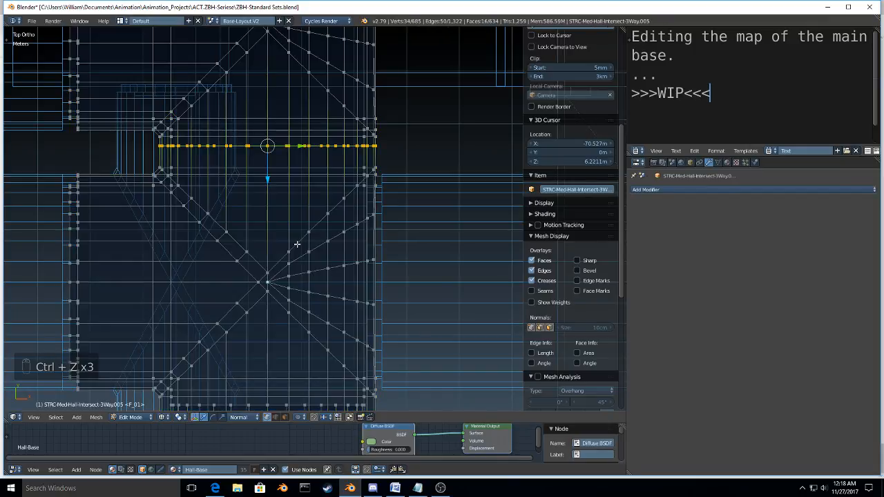
{"action": "key", "text": "ctrl+z"}
{"action": "key", "text": "ctrl+z"}
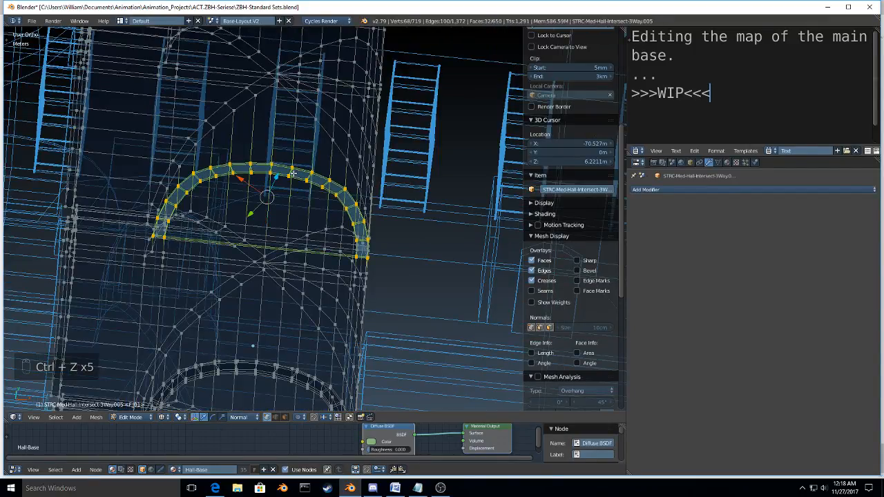
{"action": "key", "text": "ctrl+z"}
{"action": "key", "text": "ctrl+z"}
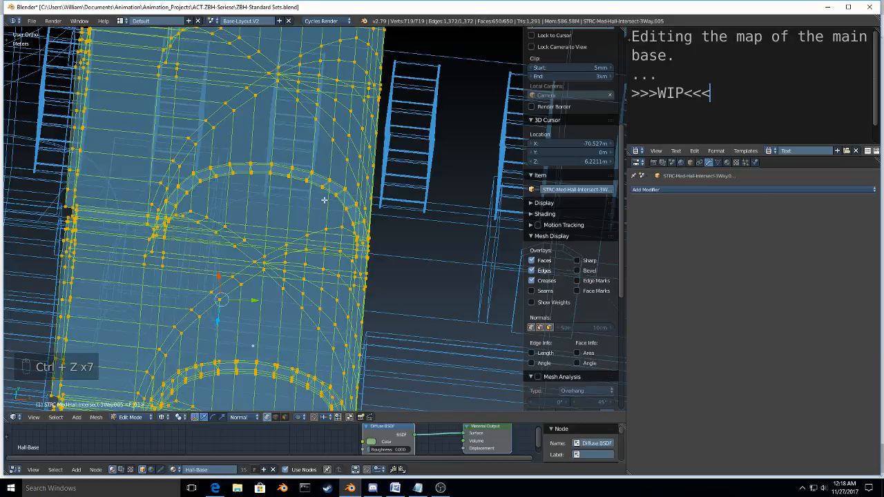
{"action": "key", "text": "ctrl+z"}
{"action": "key", "text": "ctrl+z"}
{"action": "key", "text": "ctrl+z"}
{"action": "key", "text": "ctrl+z"}
{"action": "key", "text": "ctrl+z"}
{"action": "key", "text": "ctrl+z"}
{"action": "key", "text": "ctrl+z"}
{"action": "key", "text": "ctrl+z"}
{"action": "key", "text": "ctrl+z"}
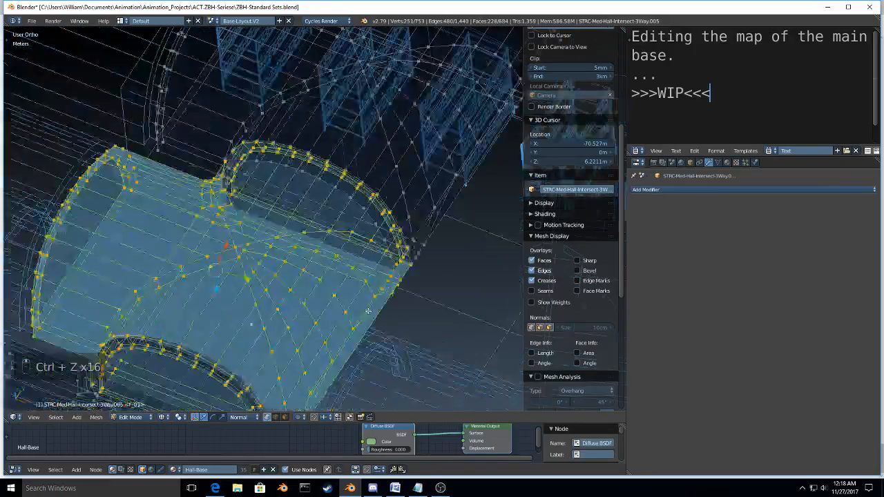
Step: Deselect everything, frame the upper joint from the top and try moving one of its inner edge loops along Y
{"action": "middle_click_drag", "start_coordinate": [368, 310], "coordinate": [344, 291]}
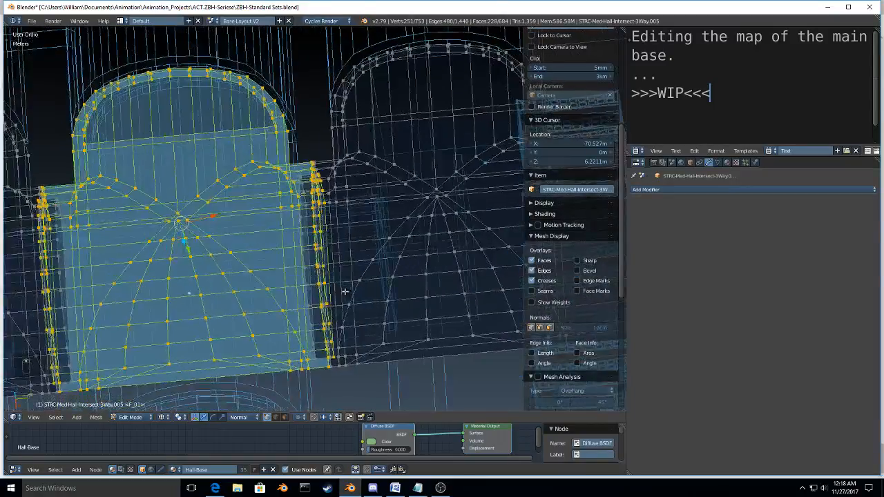
{"action": "key", "text": "a"}
{"action": "key", "text": "KP_7"}
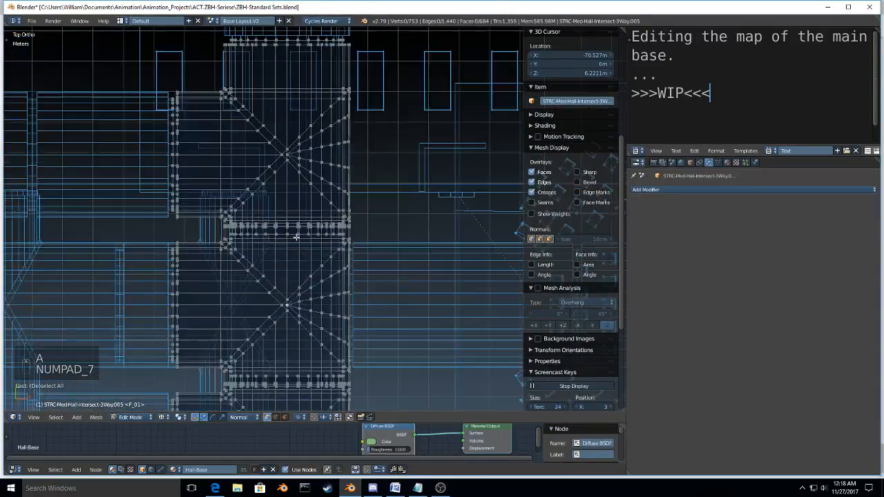
{"action": "scroll", "coordinate": [307, 255], "scroll_direction": "up", "scroll_amount": 2}
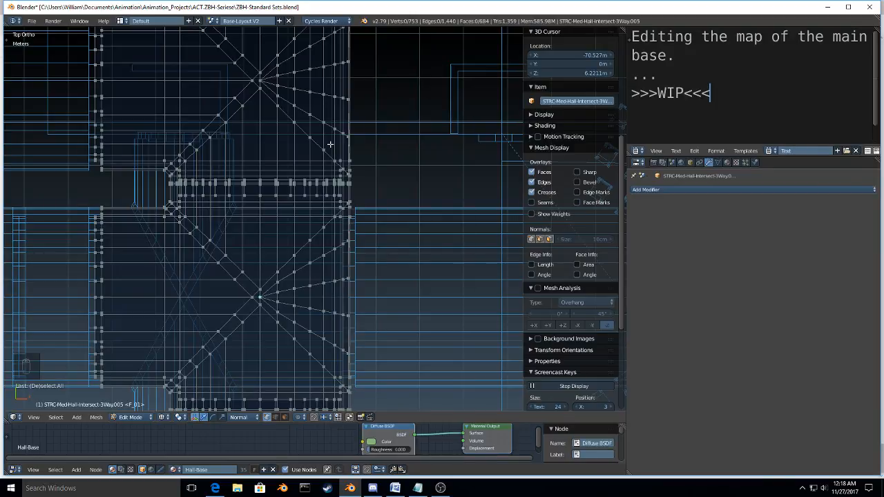
{"action": "middle_click_drag", "start_coordinate": [330, 143], "coordinate": [335, 235], "text": "shift"}
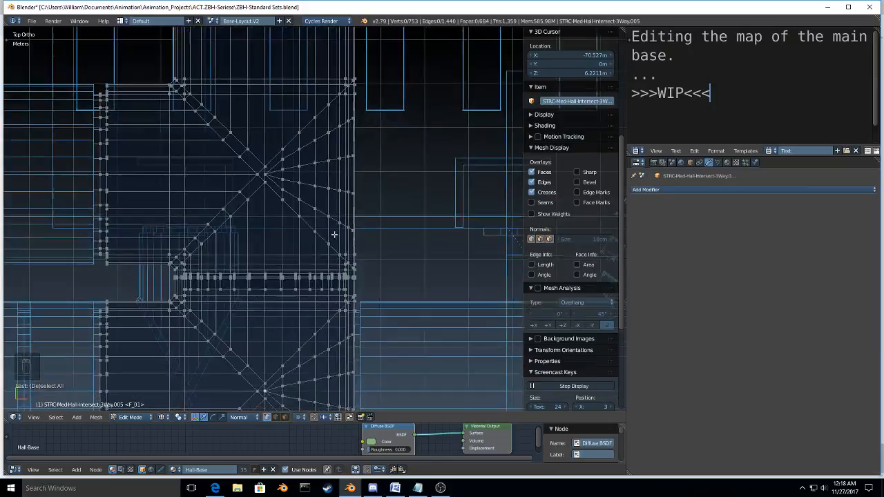
{"action": "scroll", "coordinate": [306, 325], "scroll_direction": "up", "scroll_amount": 4}
{"action": "right_click", "coordinate": [263, 223], "text": "alt"}
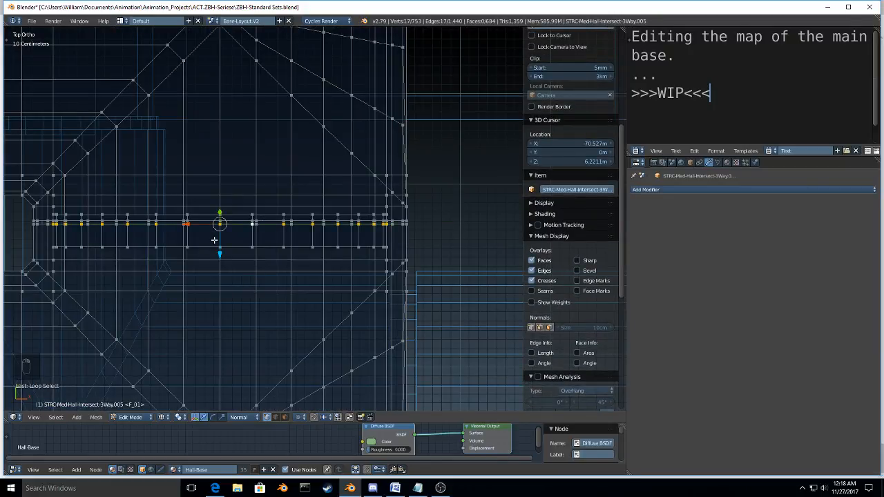
{"action": "key", "text": "g"}
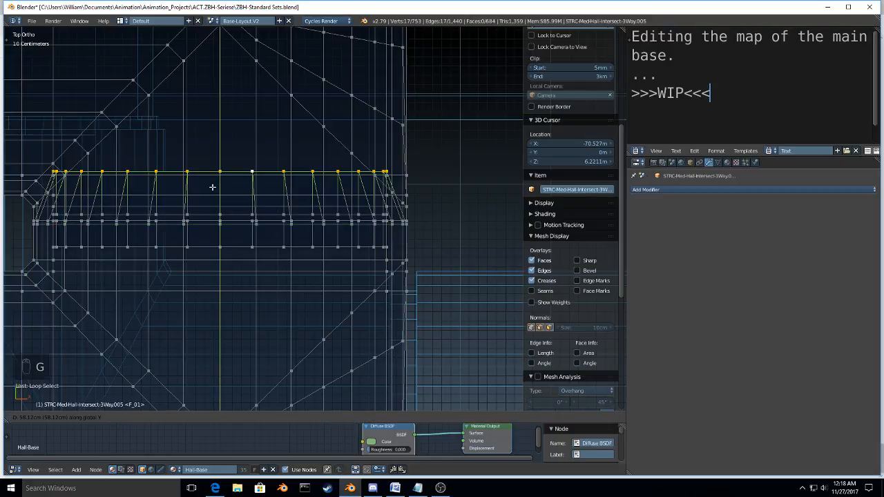
{"action": "right_click", "coordinate": [212, 187]}
Step: Switch to solid shading and face select mode, and select the narrow face loop at the joint between the sections
{"action": "middle_click_drag", "start_coordinate": [213, 187], "coordinate": [335, 228]}
{"action": "key", "text": "z"}
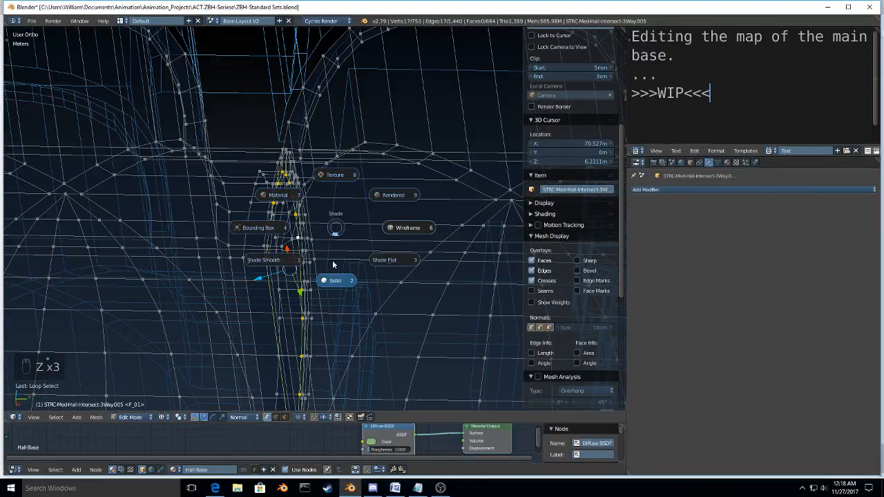
{"action": "left_click", "coordinate": [332, 261]}
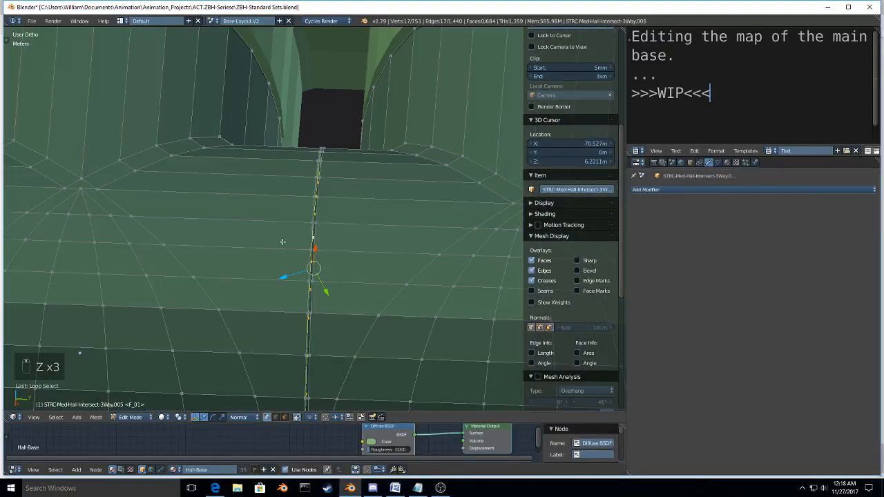
{"action": "key", "text": "ctrl+Tab"}
{"action": "left_click", "coordinate": [335, 212]}
{"action": "middle_click_drag", "start_coordinate": [282, 242], "coordinate": [312, 279]}
{"action": "scroll", "coordinate": [312, 279], "scroll_direction": "down", "scroll_amount": 3}
{"action": "right_click", "coordinate": [312, 280], "text": "alt"}
Step: Try moving the selected face loop along Y to check which faces it includes
{"action": "key", "text": "g"}
{"action": "key", "text": "y"}
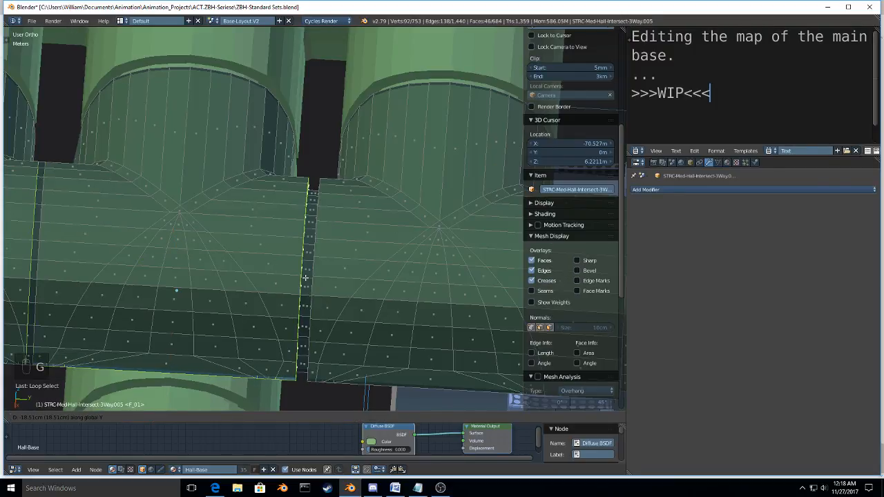
{"action": "right_click", "coordinate": [304, 277]}
Step: In wireframe, deselect the face loop's parts outside the joint, including the stray faces beside it, leaving only the joint's ring
{"action": "key", "text": "z"}
{"action": "left_click", "coordinate": [215, 255]}
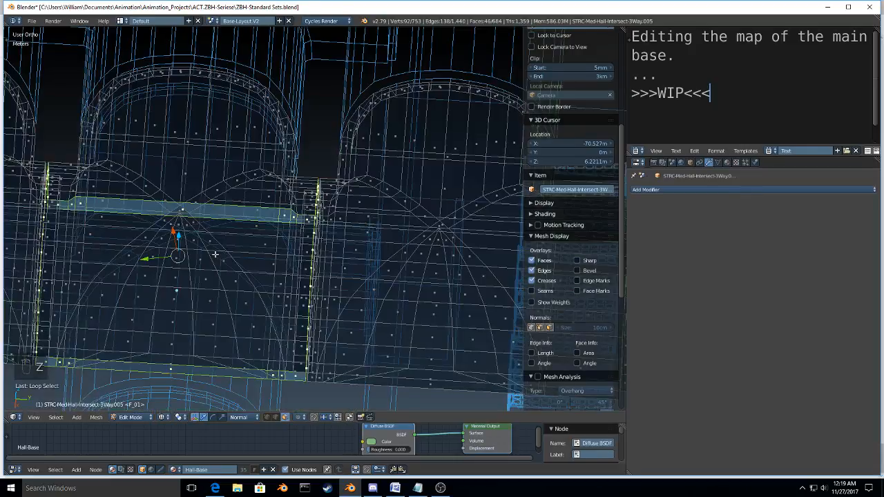
{"action": "key", "text": "b"}
{"action": "middle_click_drag", "start_coordinate": [235, 146], "coordinate": [31, 439]}
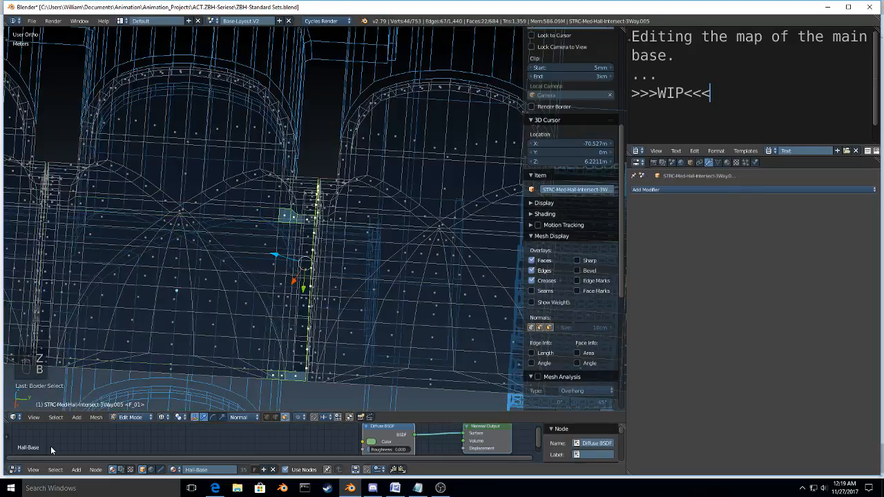
{"action": "scroll", "coordinate": [273, 299], "scroll_direction": "down", "scroll_amount": 1}
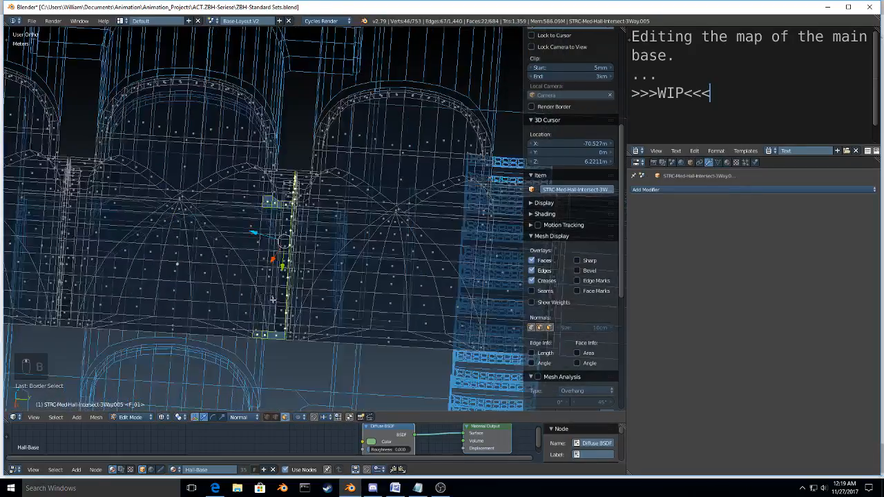
{"action": "middle_click_drag", "start_coordinate": [273, 299], "coordinate": [262, 303]}
{"action": "key", "text": "c"}
{"action": "middle_click_drag", "start_coordinate": [262, 213], "coordinate": [254, 223]}
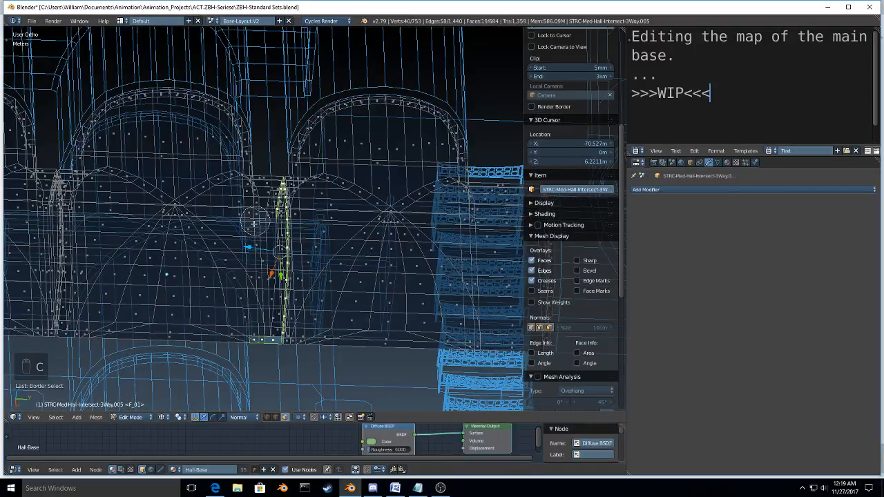
{"action": "middle_click_drag", "start_coordinate": [256, 337], "coordinate": [270, 340]}
{"action": "right_click", "coordinate": [271, 338]}
Step: Return to solid shading and move the joint's selected face ring along Y, away from the neighbouring section
{"action": "scroll", "coordinate": [317, 243], "scroll_direction": "up", "scroll_amount": 4}
{"action": "key", "text": "z"}
{"action": "left_click", "coordinate": [319, 272]}
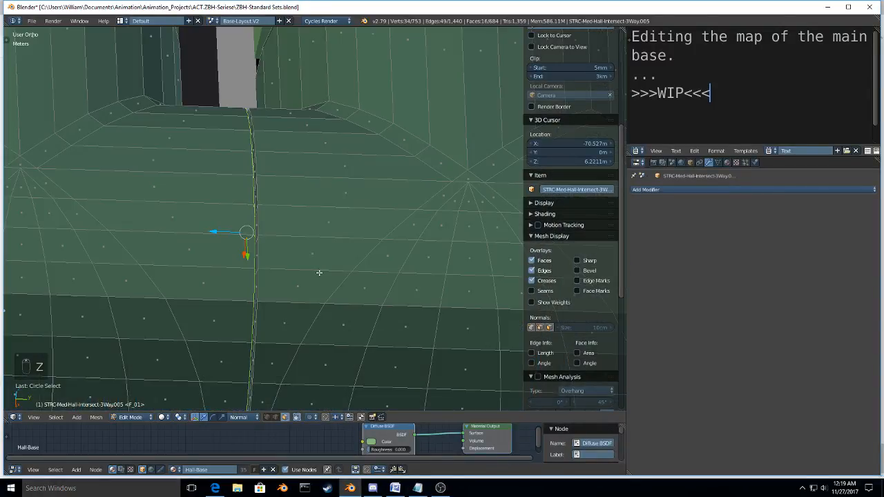
{"action": "scroll", "coordinate": [320, 273], "scroll_direction": "down", "scroll_amount": 3}
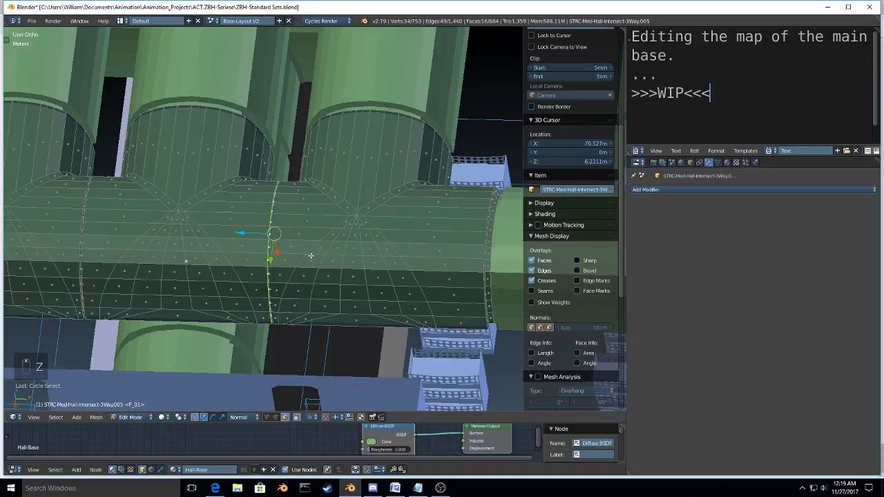
{"action": "key", "text": "g"}
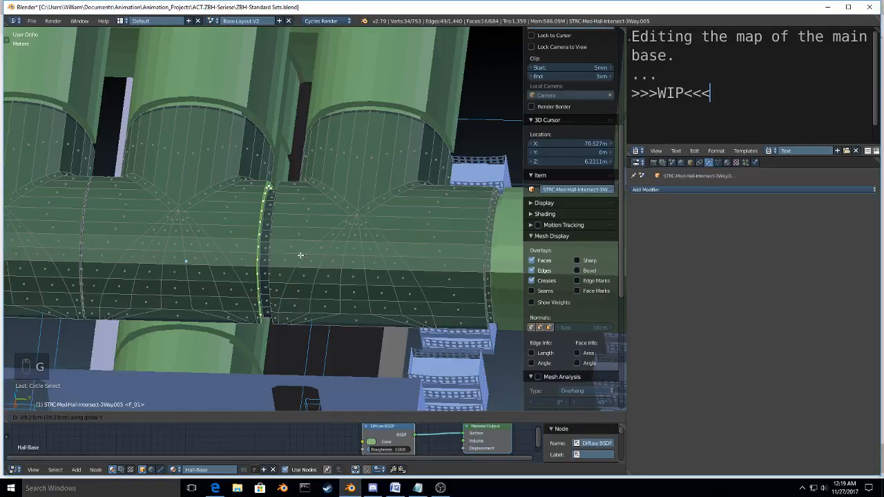
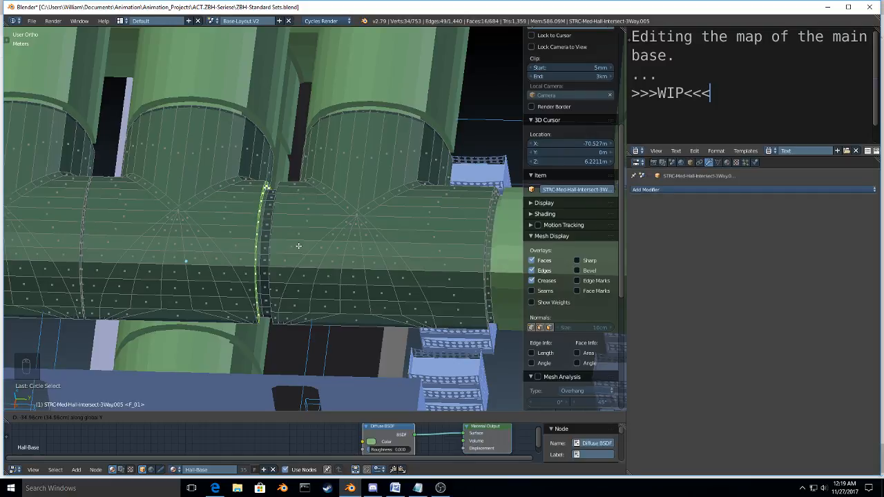
Step: Select the narrow face loop that runs around both joints of the middle hall section
{"action": "left_click", "coordinate": [299, 245]}
{"action": "middle_click_drag", "start_coordinate": [298, 246], "coordinate": [272, 239]}
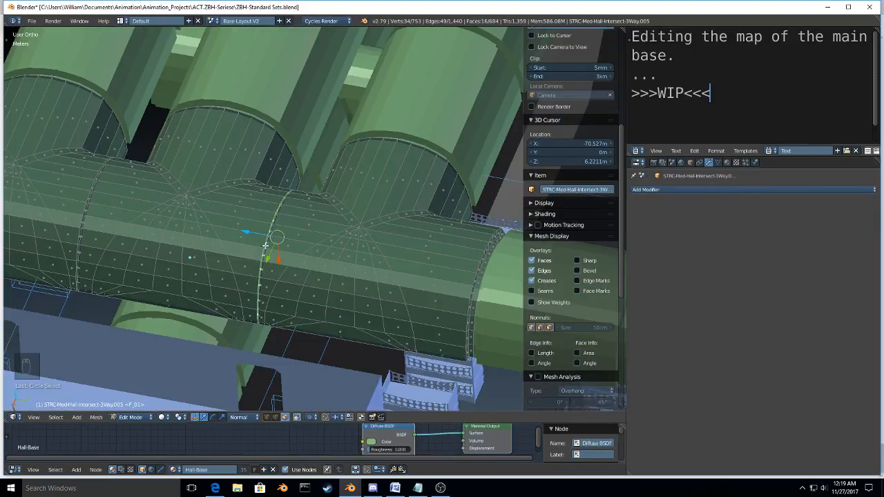
{"action": "right_click", "coordinate": [265, 244], "text": "alt"}
{"action": "right_click", "coordinate": [267, 245], "text": "alt"}
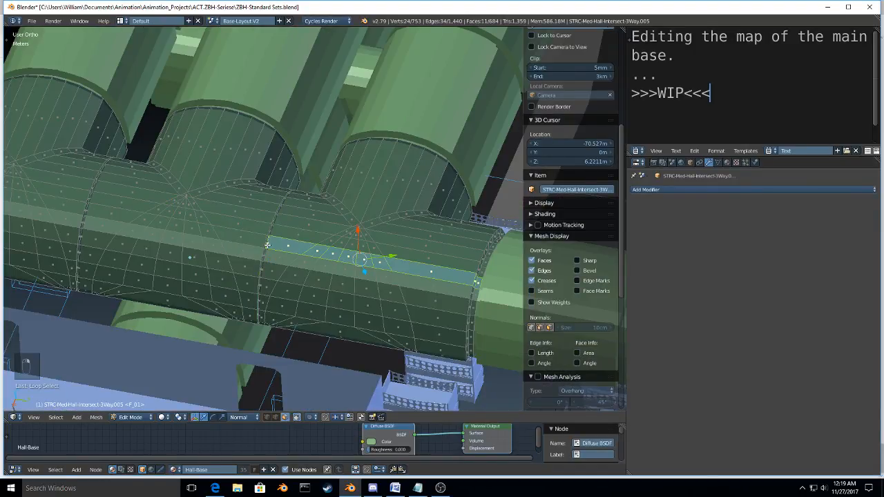
{"action": "right_click", "coordinate": [266, 248], "text": "alt"}
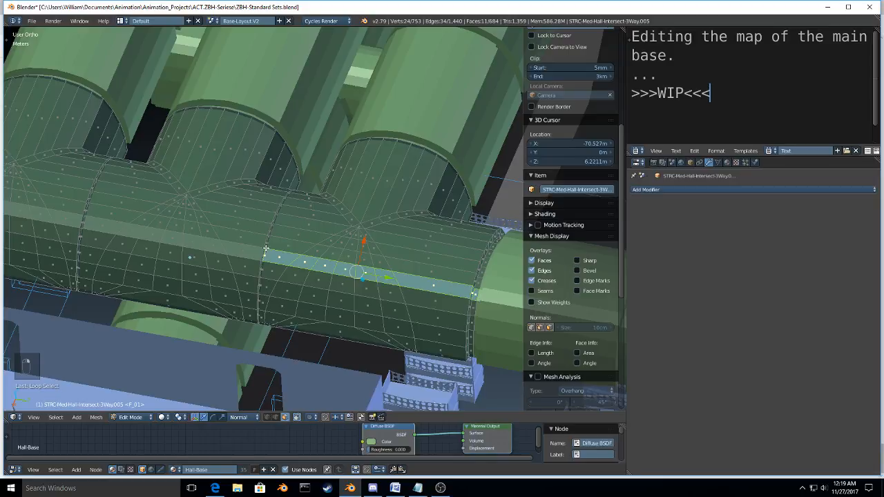
{"action": "scroll", "coordinate": [266, 249], "scroll_direction": "up", "scroll_amount": 8}
{"action": "right_click", "coordinate": [265, 250], "text": "alt"}
{"action": "scroll", "coordinate": [264, 250], "scroll_direction": "down", "scroll_amount": 6}
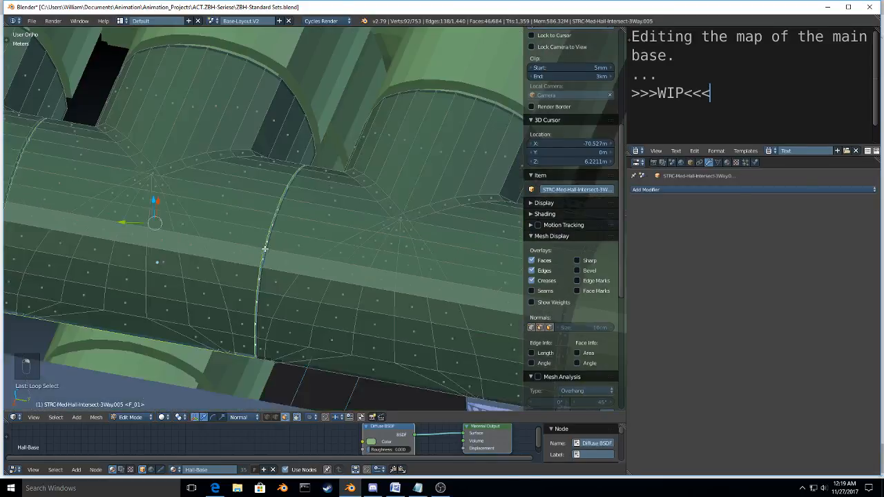
Step: Scale the selected joint rings along global Y to about 0.91, pulling them away from the neighbouring sections
{"action": "scroll", "coordinate": [265, 248], "scroll_direction": "down", "scroll_amount": 6}
{"action": "scroll", "coordinate": [331, 295], "scroll_direction": "up", "scroll_amount": 6}
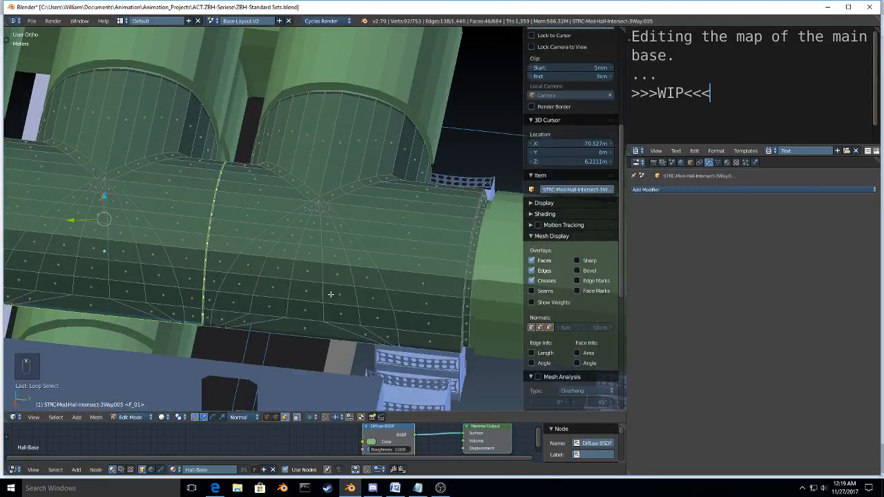
{"action": "middle_click_drag", "start_coordinate": [331, 295], "coordinate": [450, 280]}
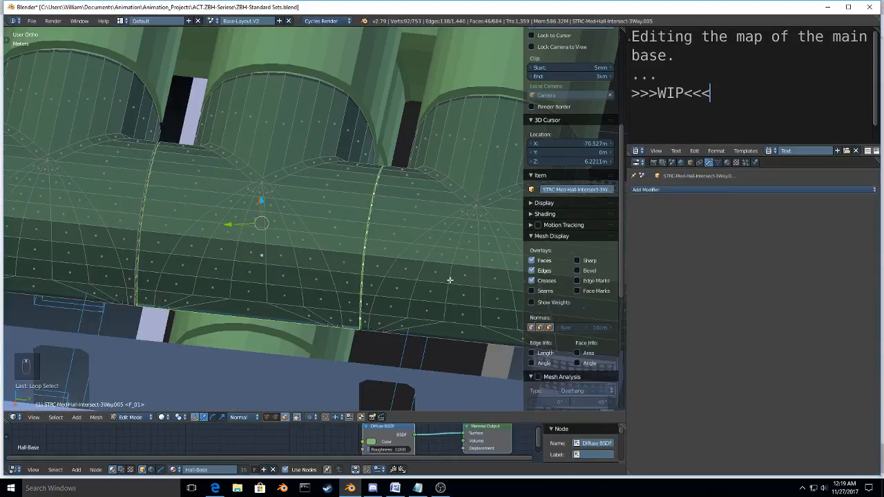
{"action": "key", "text": "s"}
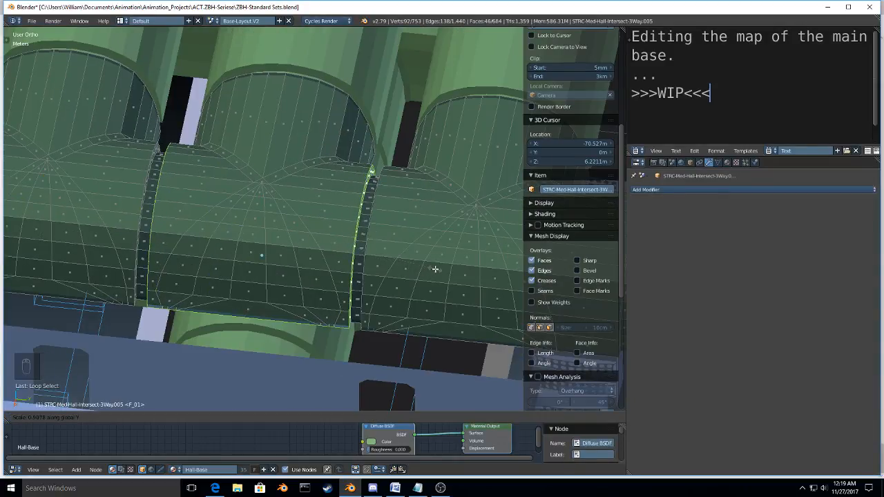
{"action": "left_click", "coordinate": [435, 269]}
{"action": "middle_click_drag", "start_coordinate": [436, 270], "coordinate": [432, 278]}
Step: Switch to vertex select mode and hide the selected joint ring vertices to expose the inside of the joint
{"action": "key", "text": "ctrl+Tab"}
{"action": "key", "text": "1"}
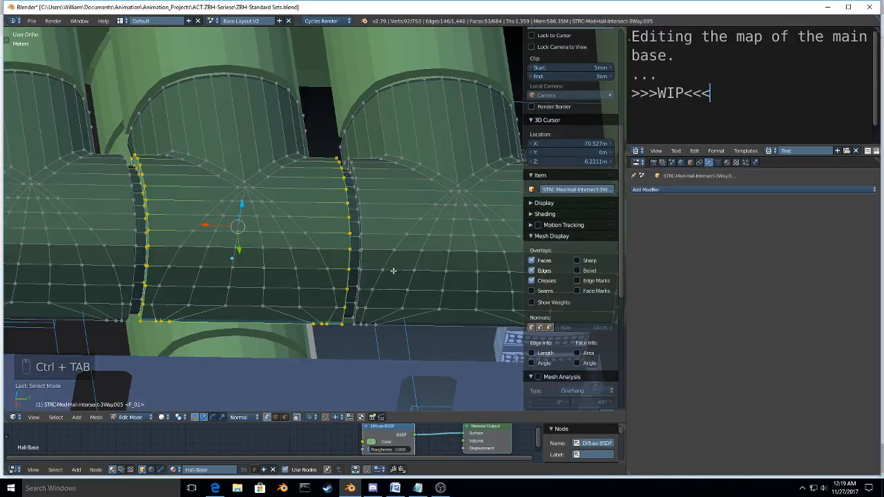
{"action": "middle_click_drag", "start_coordinate": [370, 276], "coordinate": [390, 279]}
{"action": "key", "text": "h"}
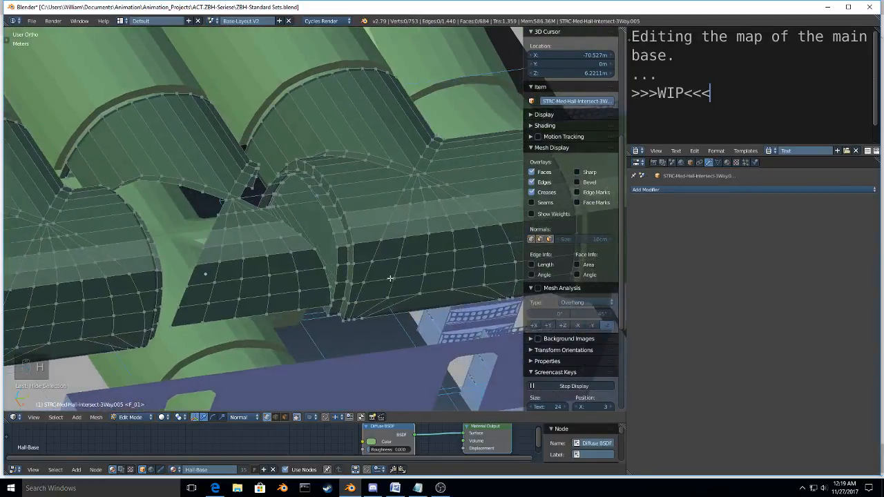
Step: Select the exposed inner edge loop at the joint, try moving it, and reveal the hidden geometry
{"action": "scroll", "coordinate": [390, 278], "scroll_direction": "up", "scroll_amount": 4}
{"action": "right_click", "coordinate": [307, 187], "text": "alt"}
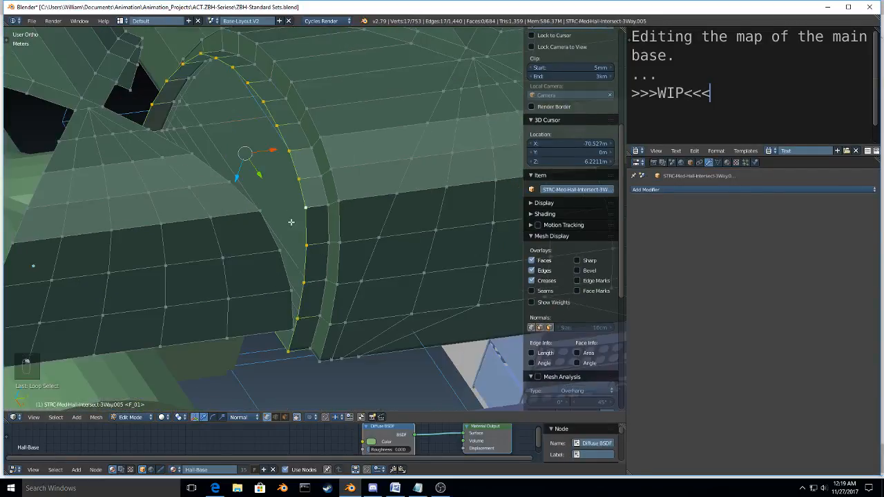
{"action": "middle_click_drag", "start_coordinate": [291, 221], "coordinate": [150, 270]}
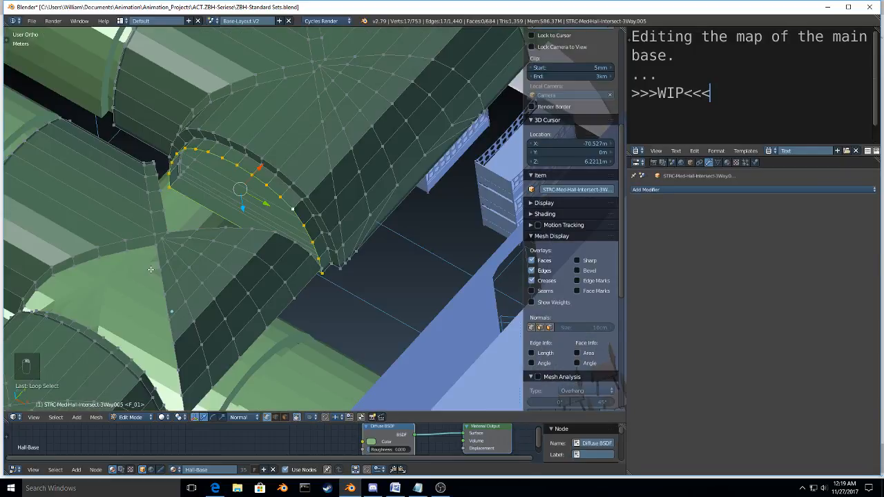
{"action": "key", "text": "g"}
{"action": "key", "text": "alt+h"}
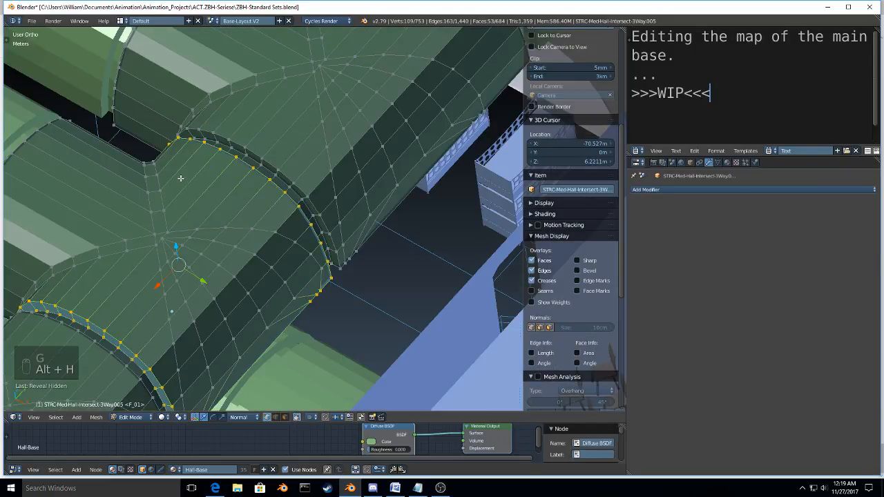
Step: Leave mesh editing and return to object mode with the whole base in view
{"action": "middle_click_drag", "start_coordinate": [180, 178], "coordinate": [272, 277]}
{"action": "scroll", "coordinate": [277, 229], "scroll_direction": "down", "scroll_amount": 6}
{"action": "scroll", "coordinate": [215, 292], "scroll_direction": "down", "scroll_amount": 5}
{"action": "key", "text": "Tab"}
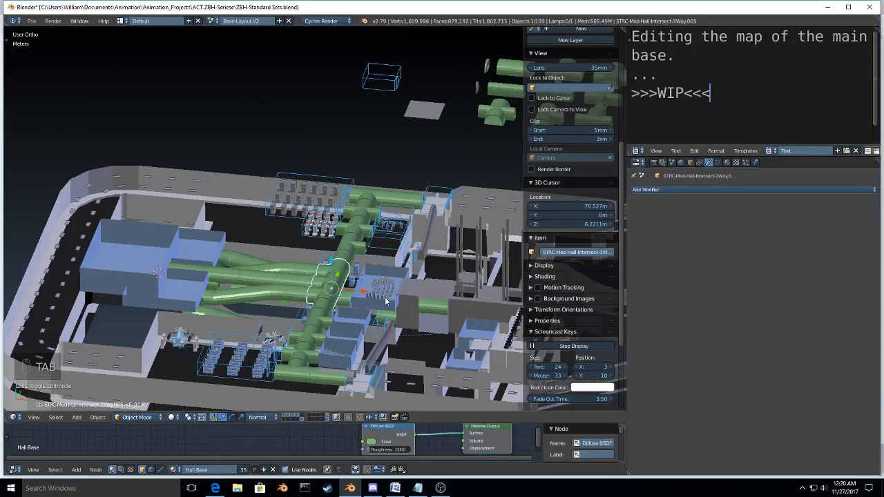
Step: Walk through the base in first-person view to examine the wide corridors, the green hall tunnels and the adjoining rooms
{"action": "middle_click_drag", "start_coordinate": [386, 301], "coordinate": [71, 297], "text": "shift"}
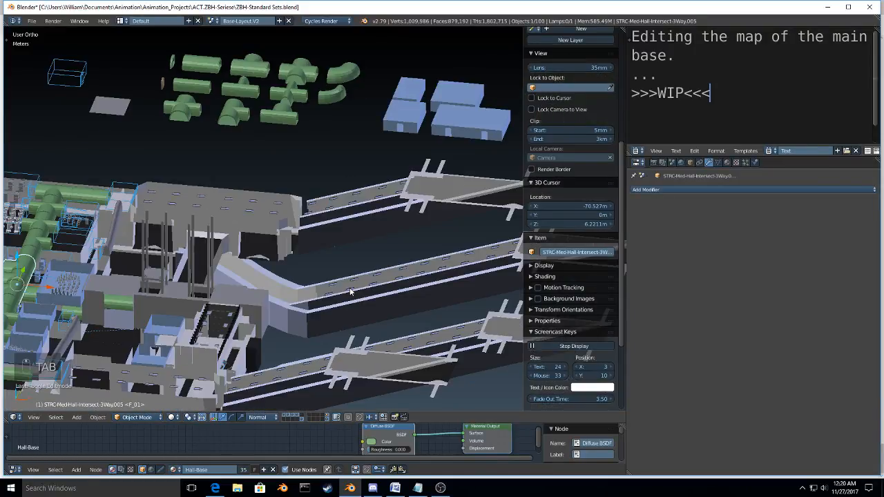
{"action": "key", "text": "shift+f"}
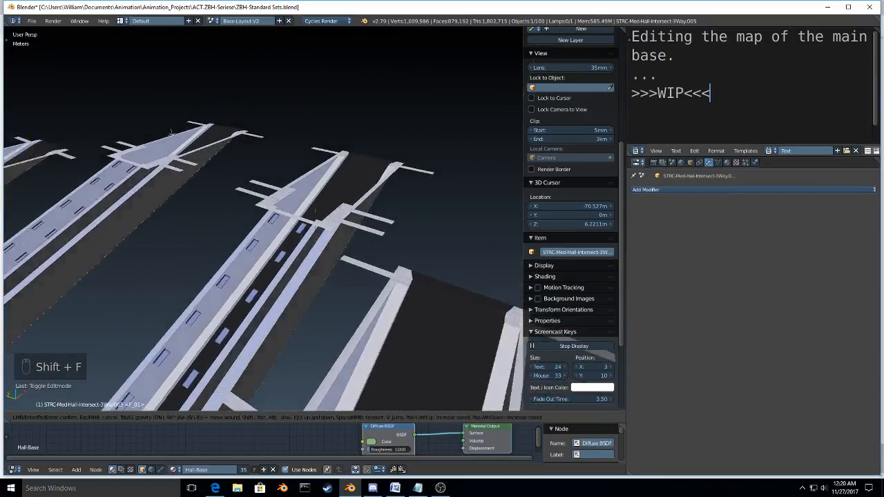
{"action": "key", "text": "space"}
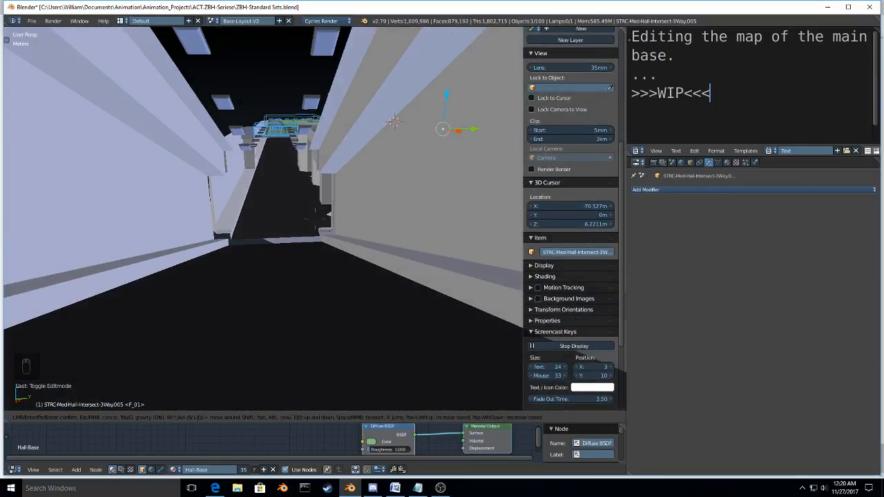
{"action": "key", "text": "w"}
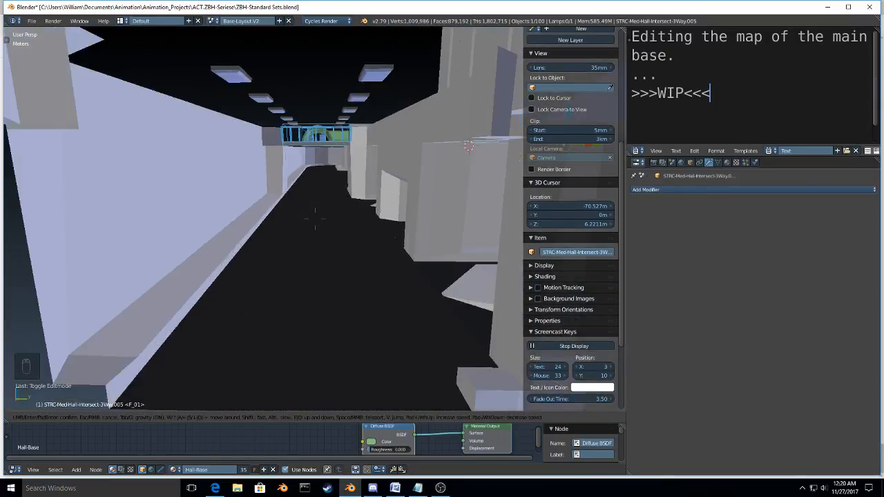
{"action": "key", "text": "w"}
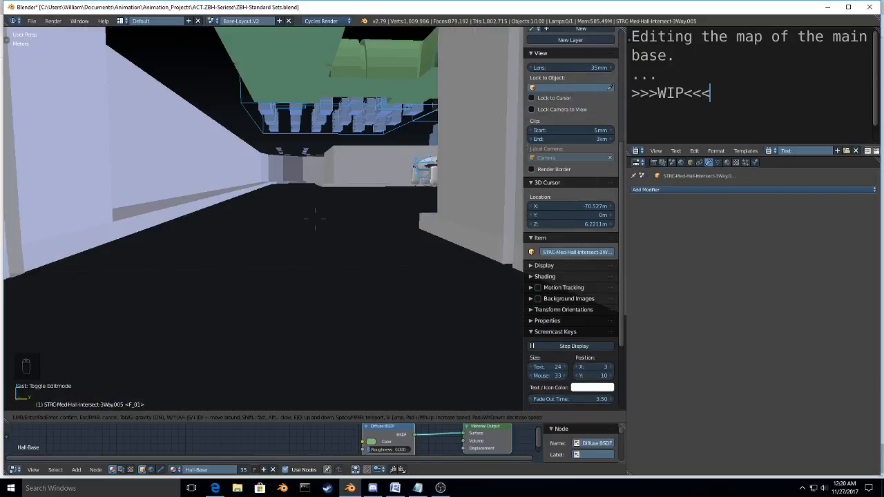
{"action": "key", "text": "w"}
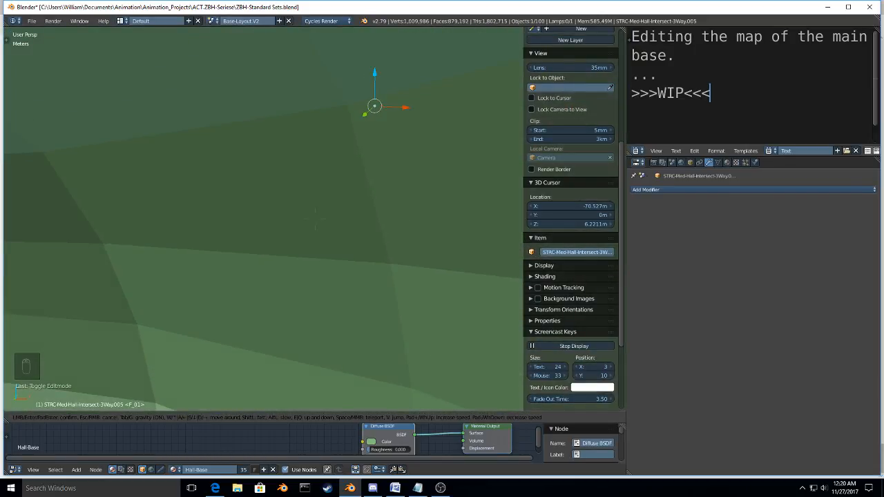
{"action": "key", "text": "w"}
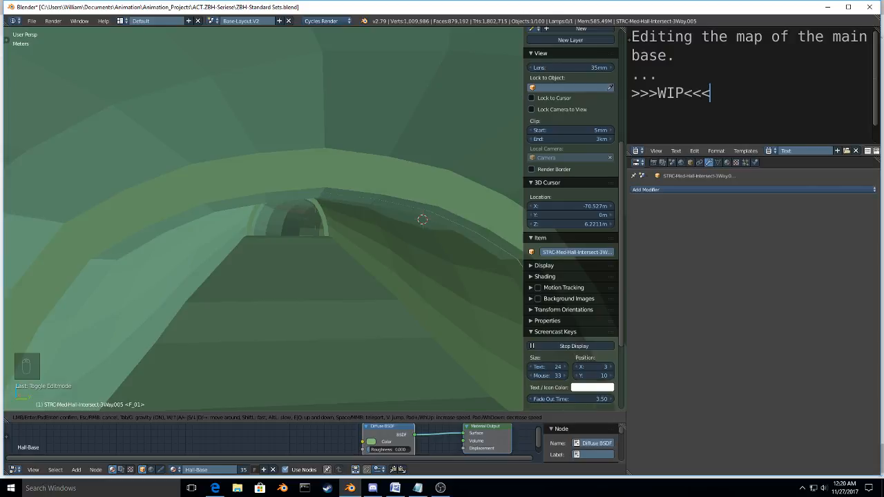
{"action": "key", "text": "w"}
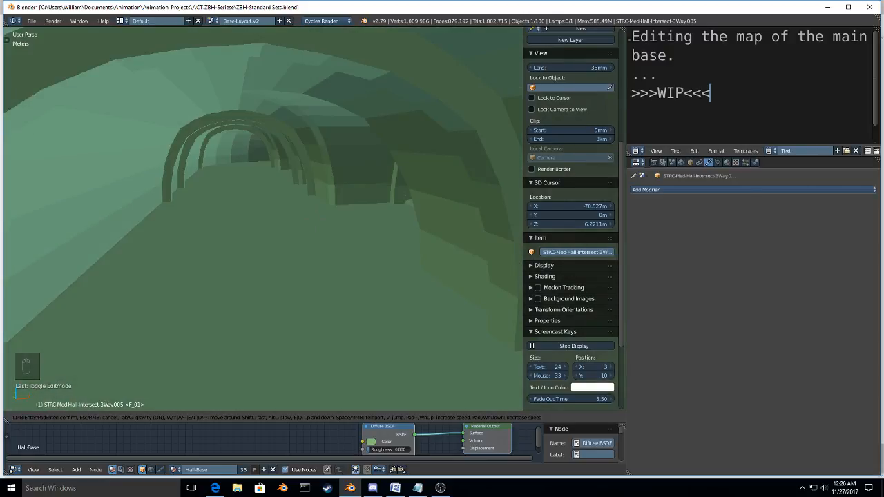
{"action": "key", "text": "w"}
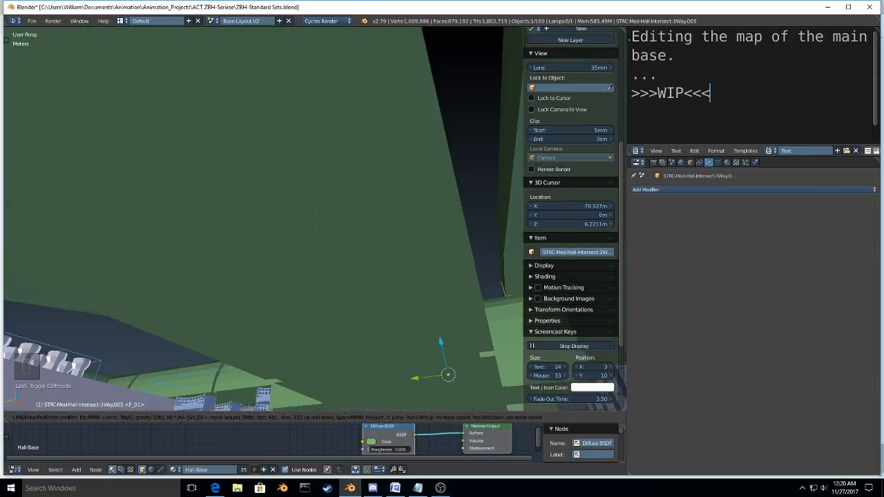
{"action": "key", "text": "w"}
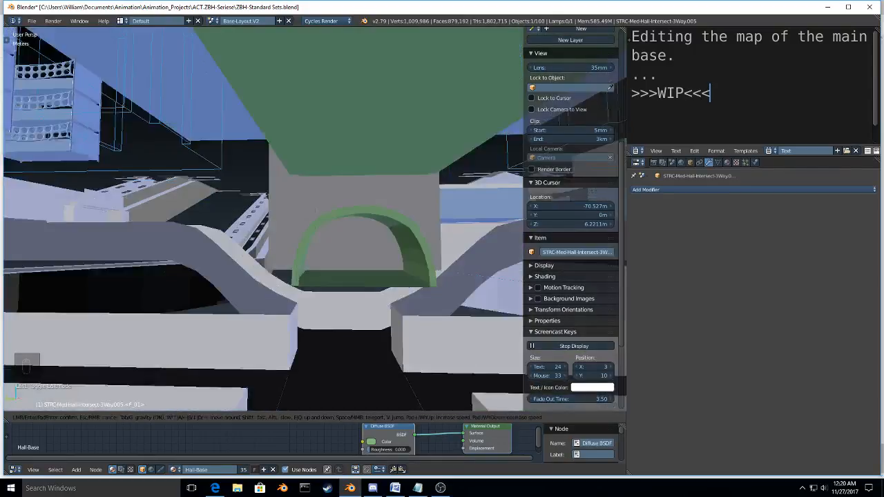
{"action": "key", "text": "w"}
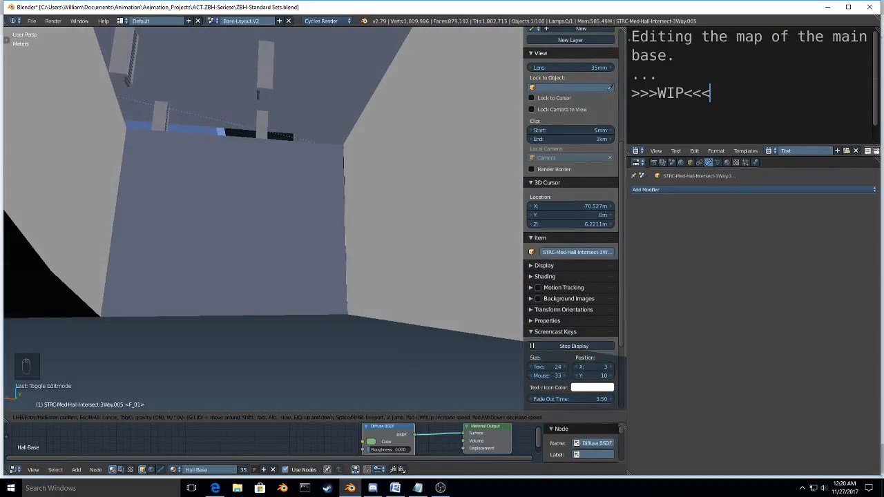
{"action": "key", "text": "w"}
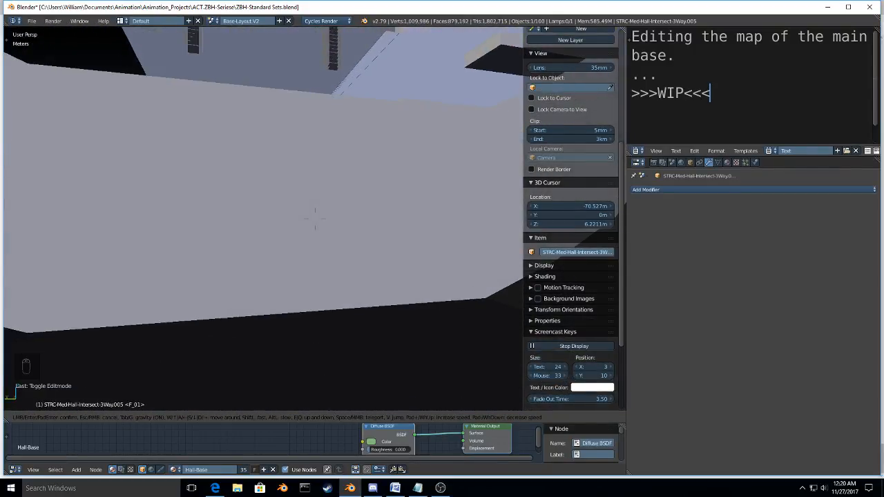
{"action": "key", "text": "w"}
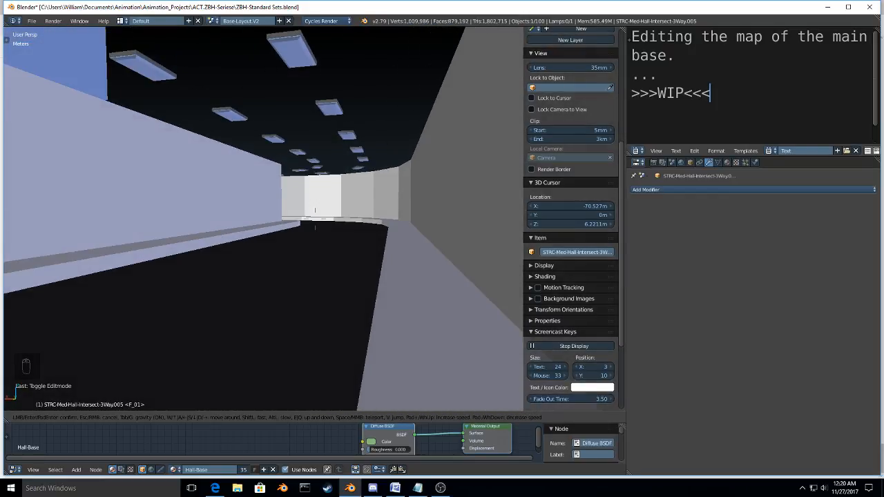
Step: Walk in first-person view through the wide corridor, the green hall tunnels and the blue room to examine how the halls connect
{"action": "key", "text": "space"}
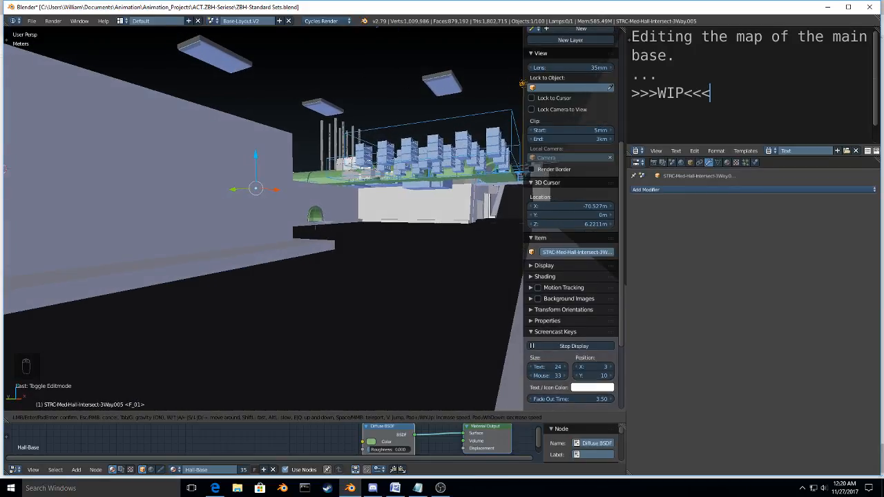
{"action": "key", "text": "space"}
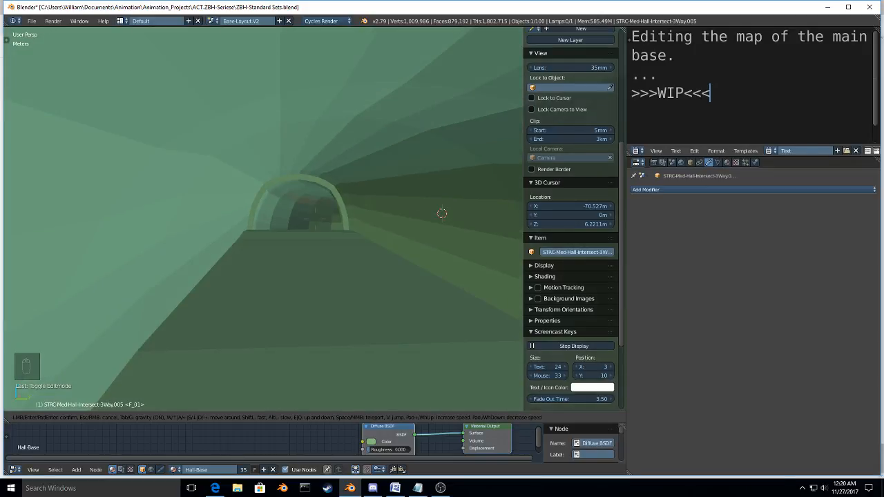
{"action": "key", "text": "space"}
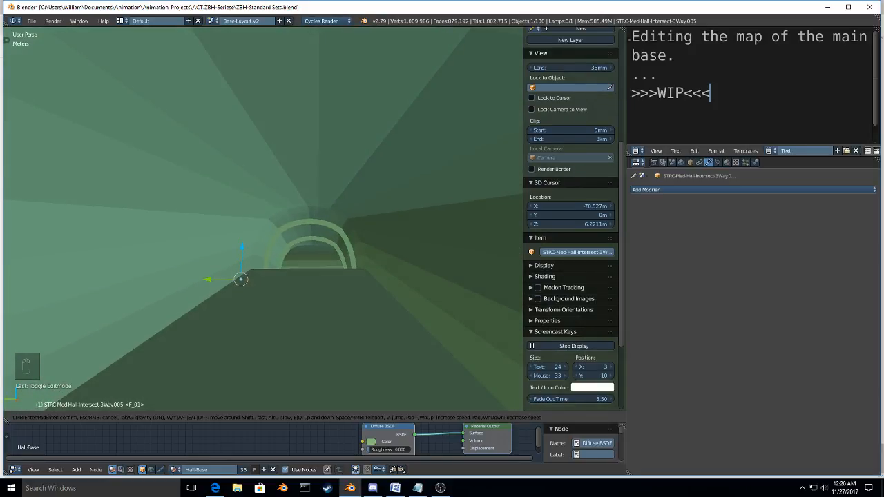
{"action": "key", "text": "w"}
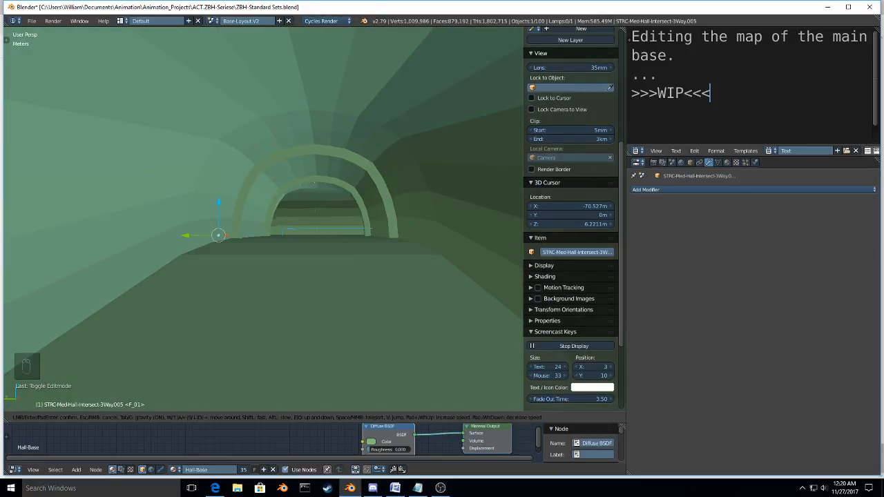
{"action": "key", "text": "w"}
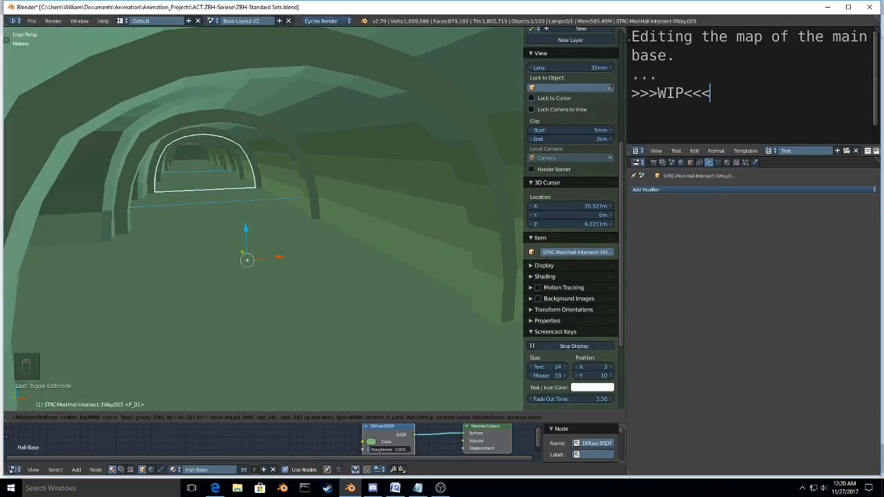
{"action": "key", "text": "w"}
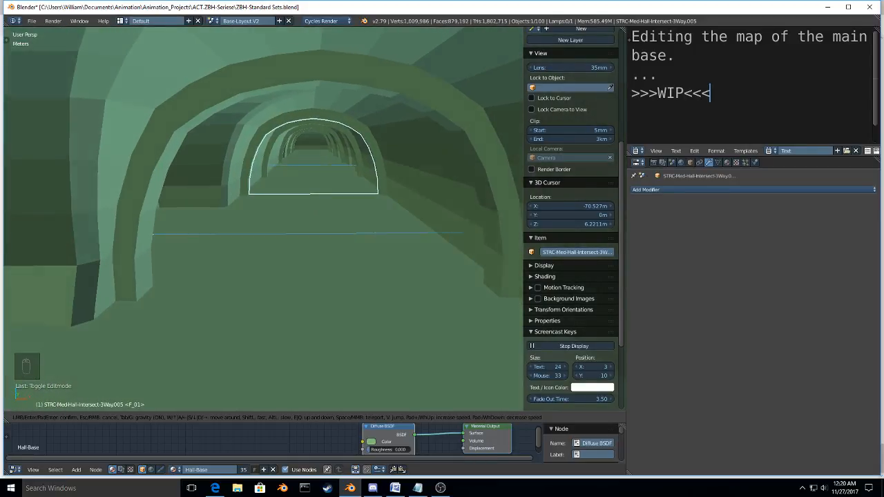
{"action": "key", "text": "w"}
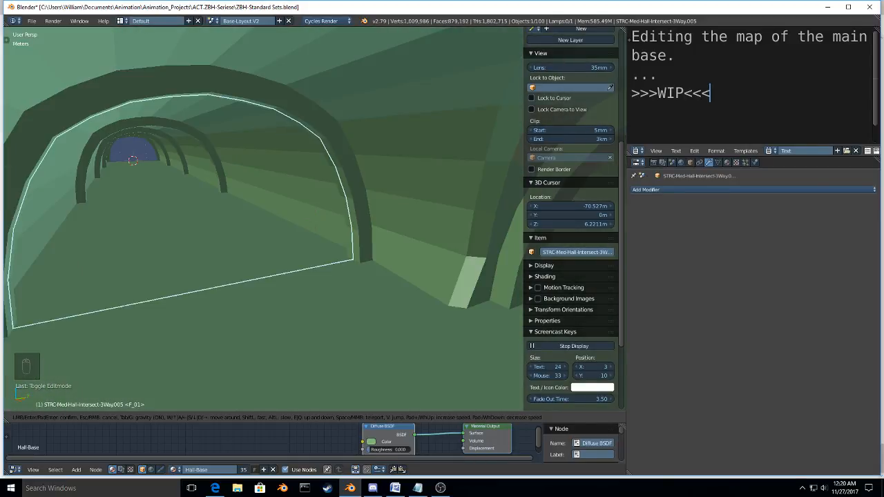
{"action": "key", "text": "w"}
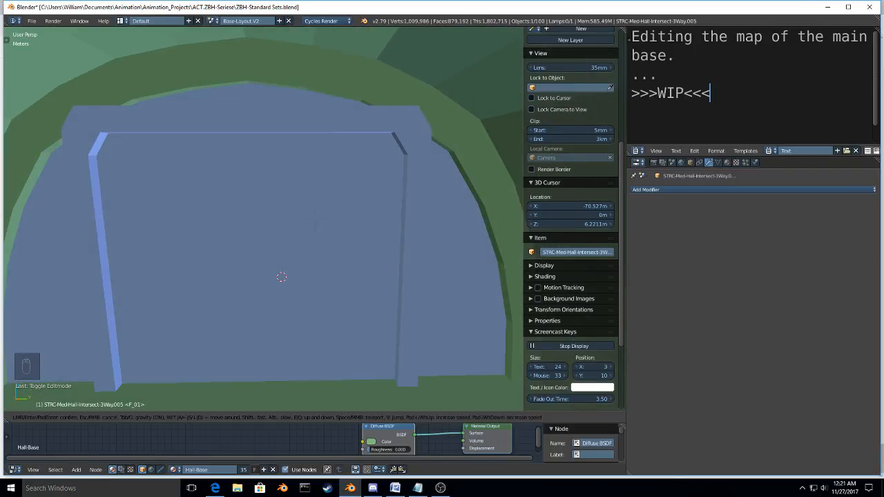
{"action": "key", "text": "w"}
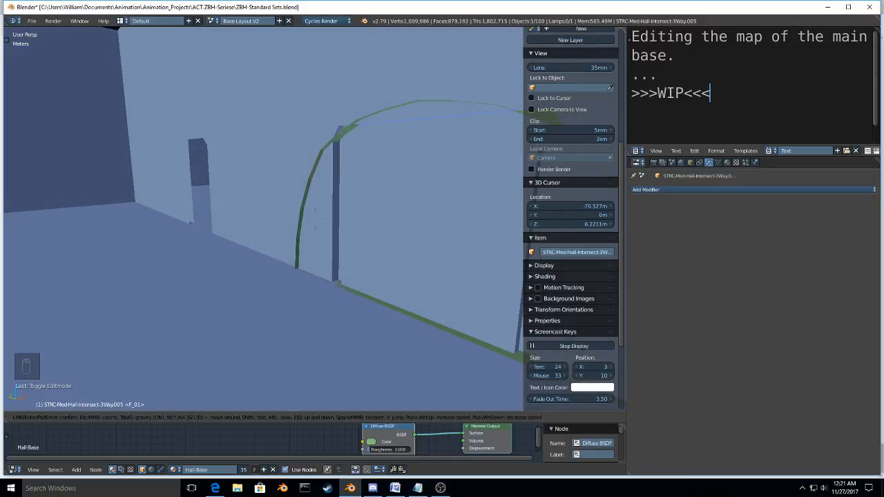
{"action": "key", "text": "w"}
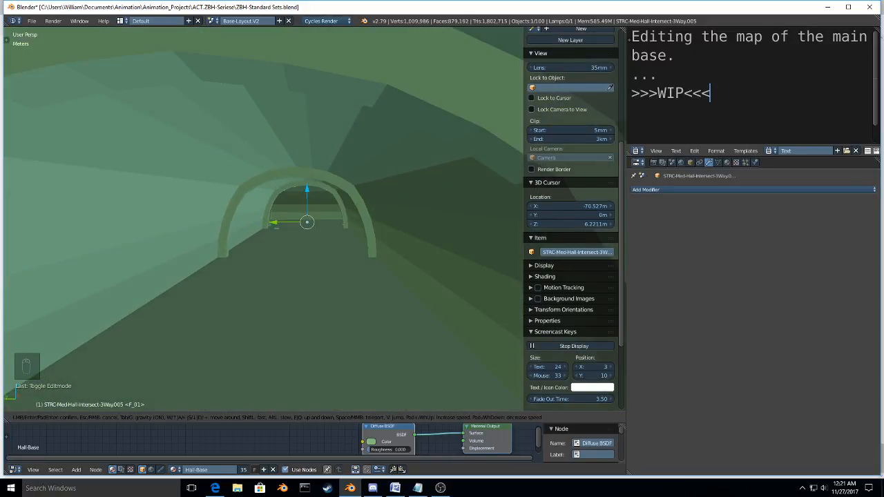
{"action": "key", "text": "w"}
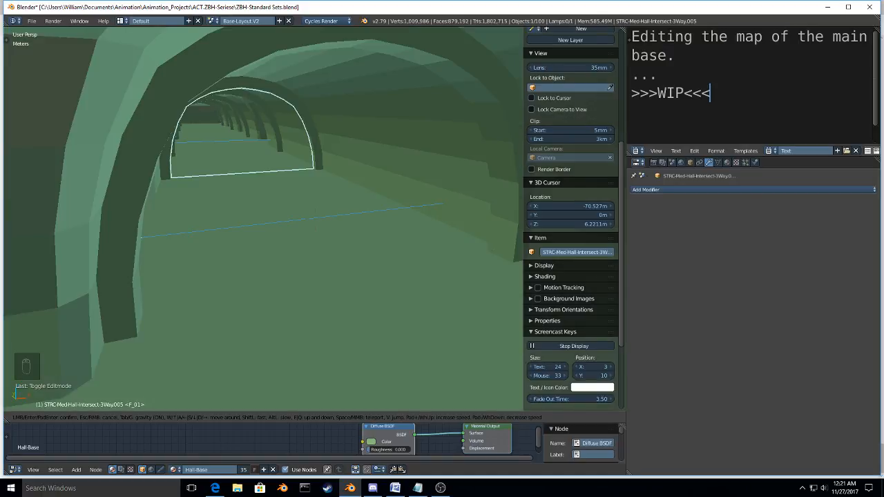
{"action": "key", "text": "d"}
{"action": "left_click", "coordinate": [315, 220]}
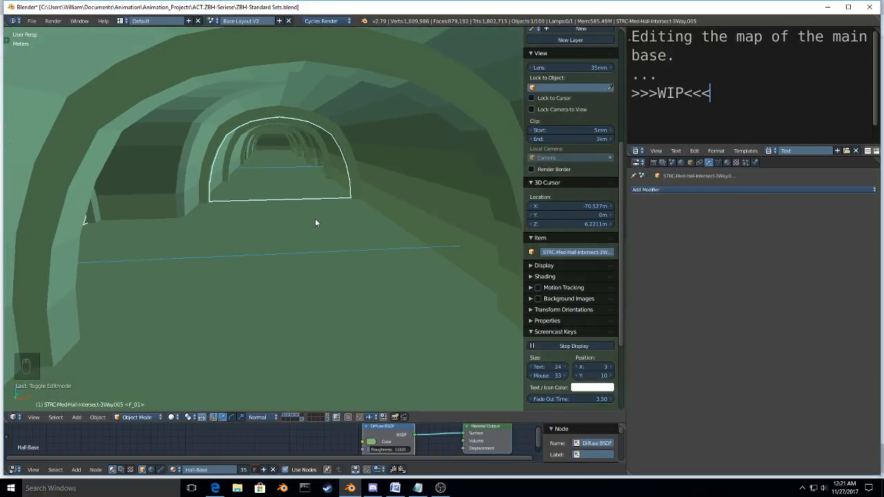
Step: Examine the joined green halls and the adjoining rooms from outside, around the main hallway and the large blue room
{"action": "scroll", "coordinate": [315, 220], "scroll_direction": "down", "scroll_amount": 5}
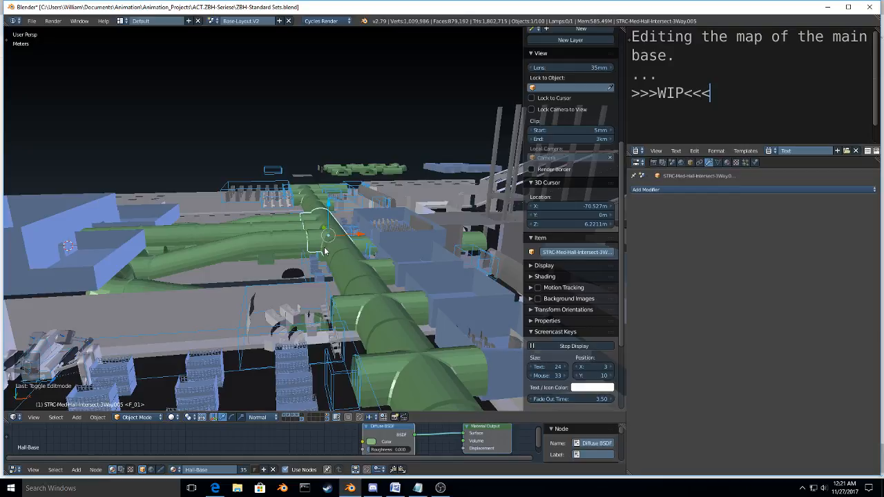
{"action": "scroll", "coordinate": [325, 250], "scroll_direction": "up", "scroll_amount": 5}
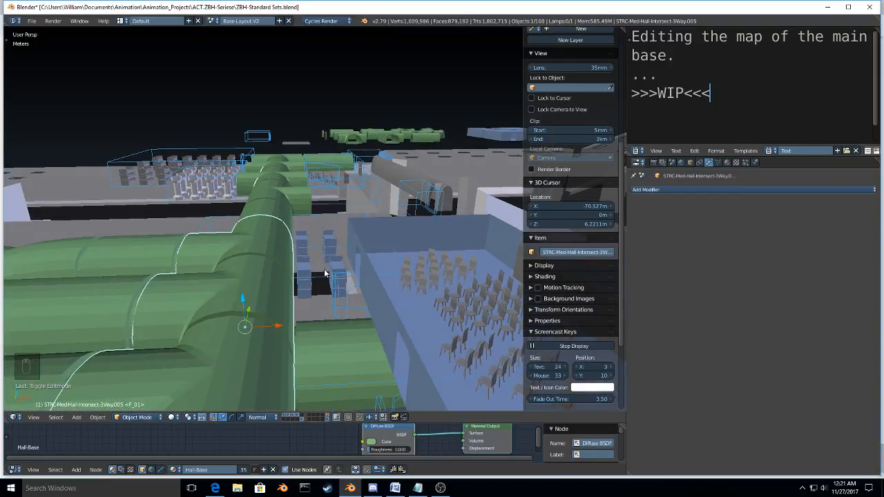
{"action": "right_click", "coordinate": [325, 275]}
{"action": "scroll", "coordinate": [327, 277], "scroll_direction": "down", "scroll_amount": 5}
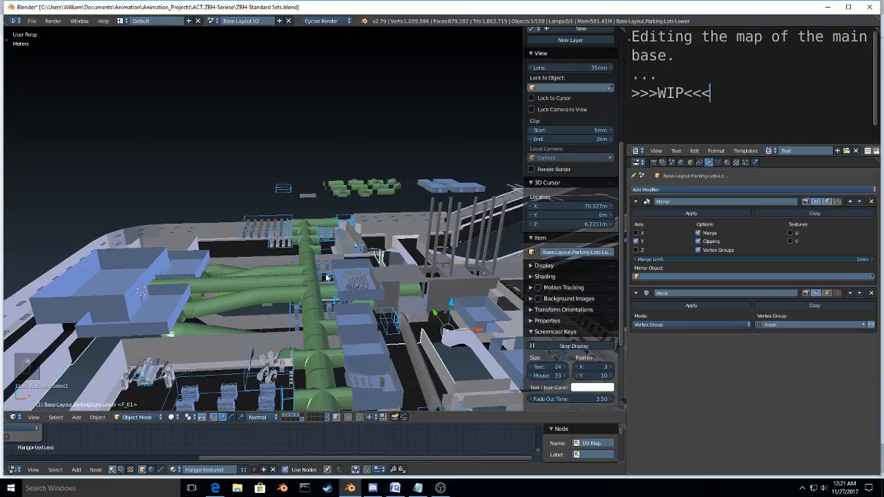
{"action": "middle_click_drag", "start_coordinate": [389, 320], "coordinate": [386, 330]}
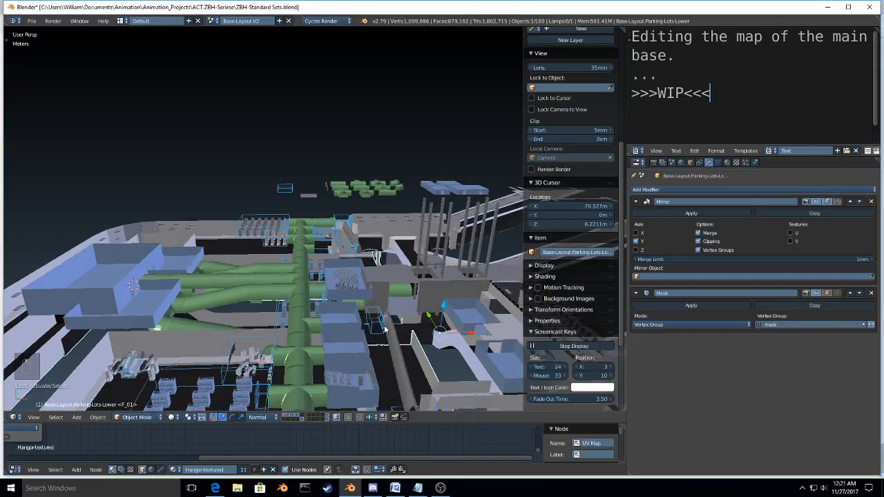
{"action": "scroll", "coordinate": [384, 330], "scroll_direction": "up", "scroll_amount": 8}
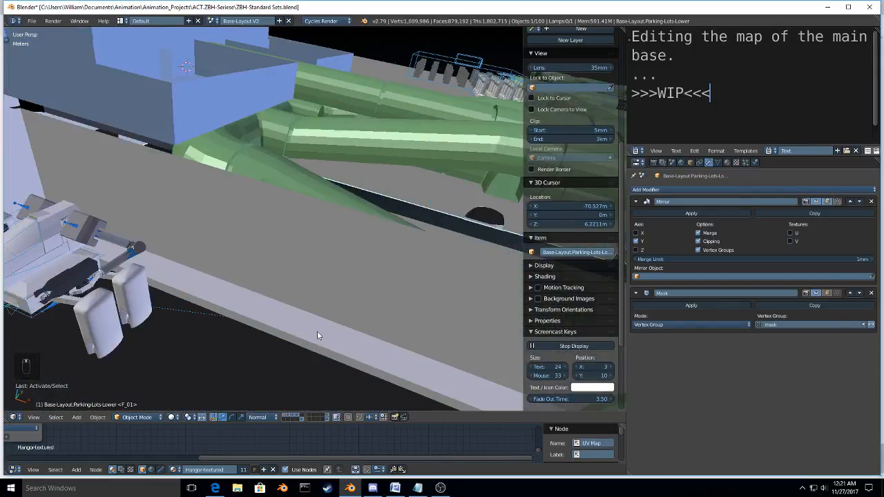
{"action": "scroll", "coordinate": [317, 331], "scroll_direction": "down", "scroll_amount": 1}
{"action": "middle_click_drag", "start_coordinate": [317, 331], "coordinate": [259, 338], "text": "shift"}
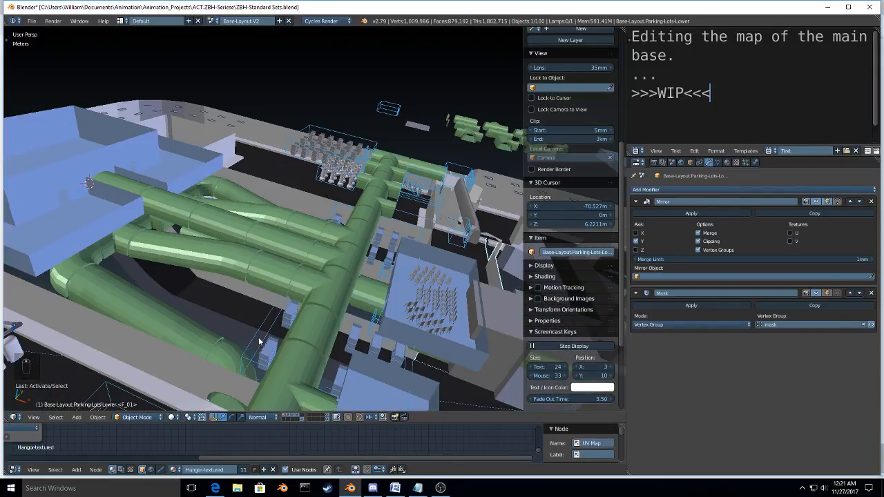
Step: Set the maximum draw type of Base-Layout.Barraks-03 and Base-Layout.Barraks-04 to Solid
{"action": "right_click", "coordinate": [259, 341]}
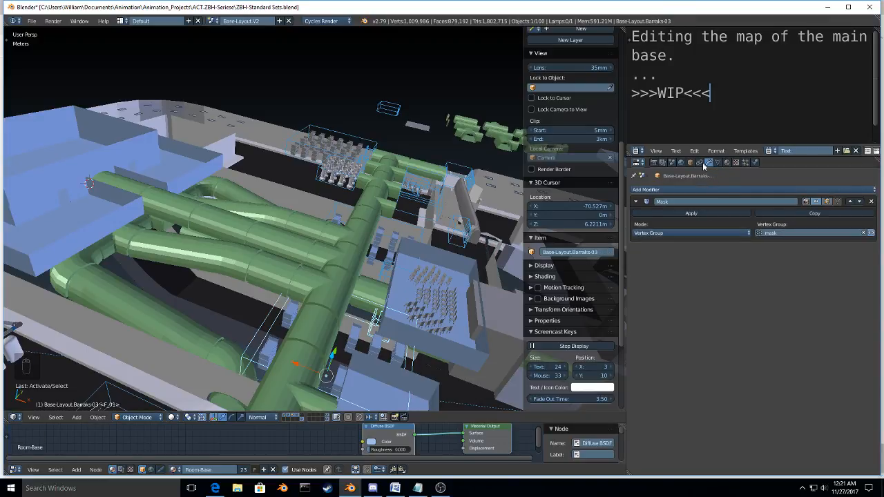
{"action": "left_click", "coordinate": [690, 163]}
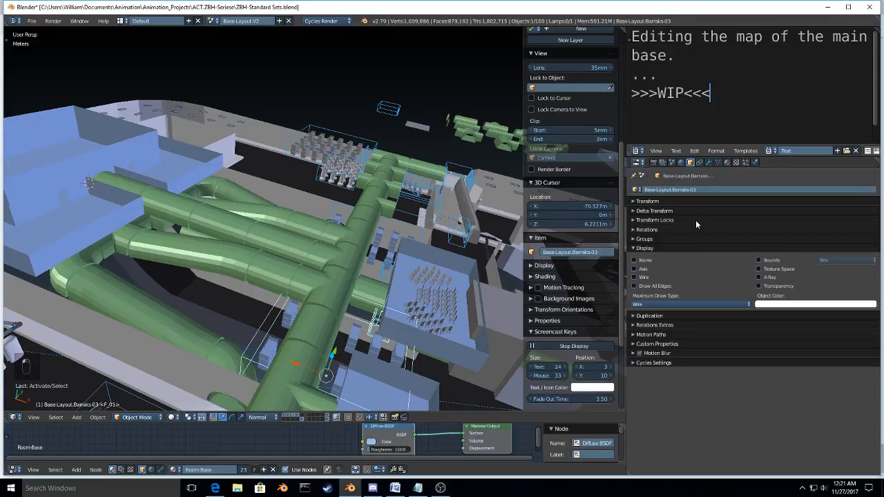
{"action": "left_click", "coordinate": [680, 304]}
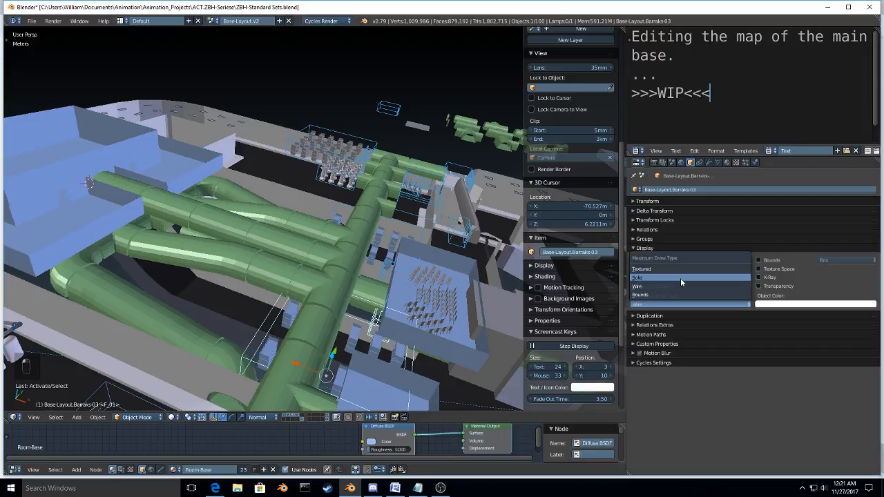
{"action": "right_click", "coordinate": [338, 212]}
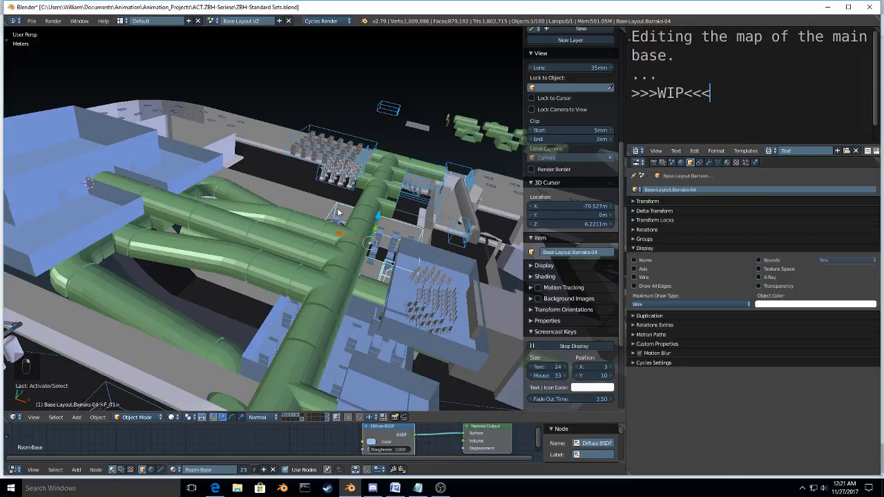
{"action": "left_click", "coordinate": [656, 304]}
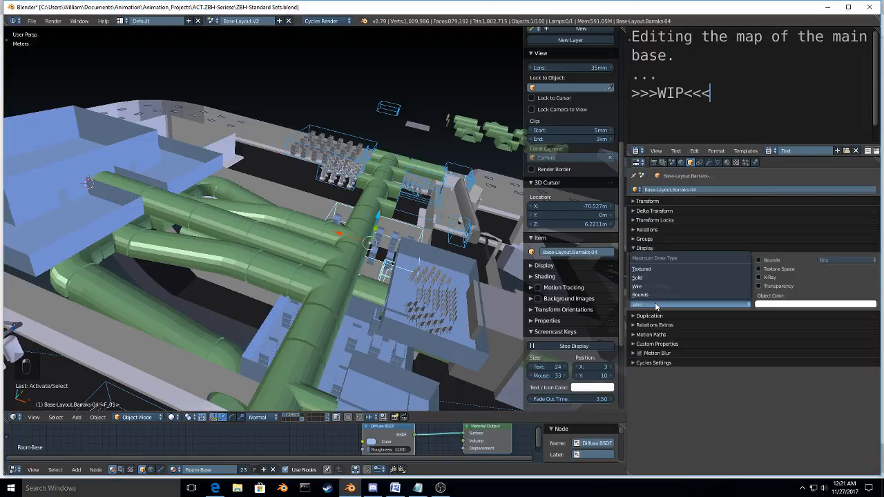
Step: Set the maximum draw type of Base-Layout.ServerRoom and Base-Layout.Barraks-02 to Solid
{"action": "right_click", "coordinate": [324, 176]}
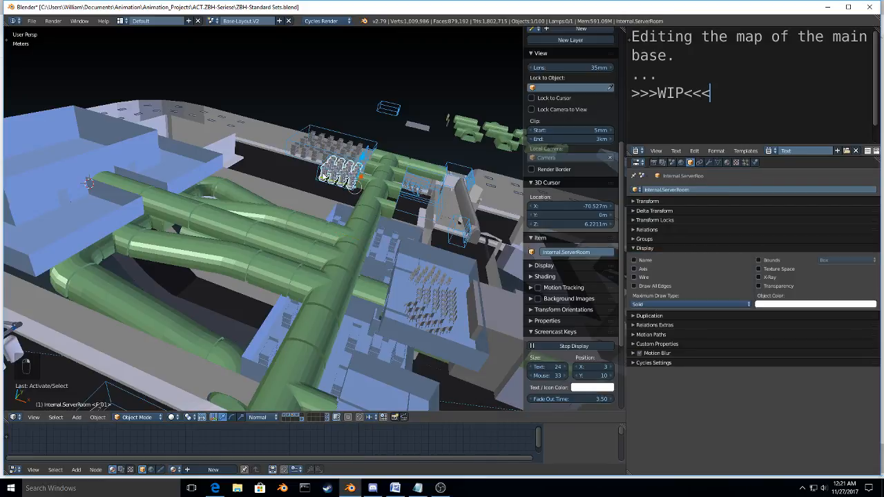
{"action": "right_click", "coordinate": [325, 176]}
{"action": "left_click", "coordinate": [667, 305]}
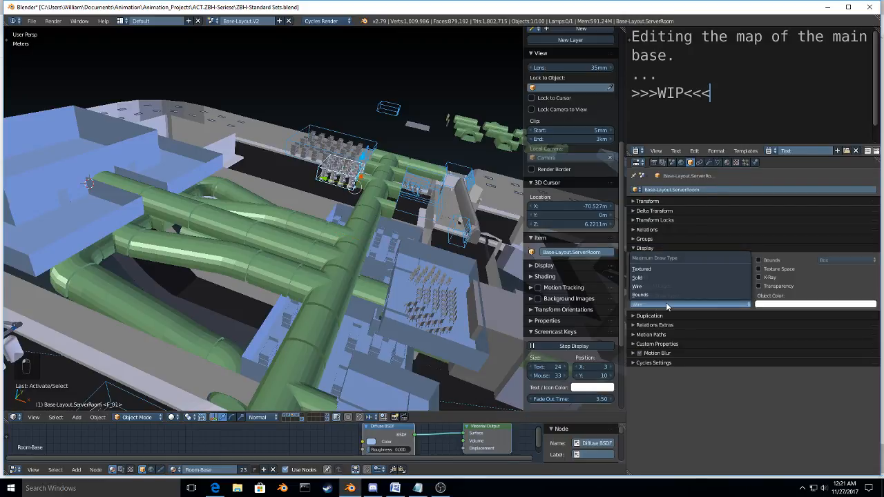
{"action": "right_click", "coordinate": [349, 158]}
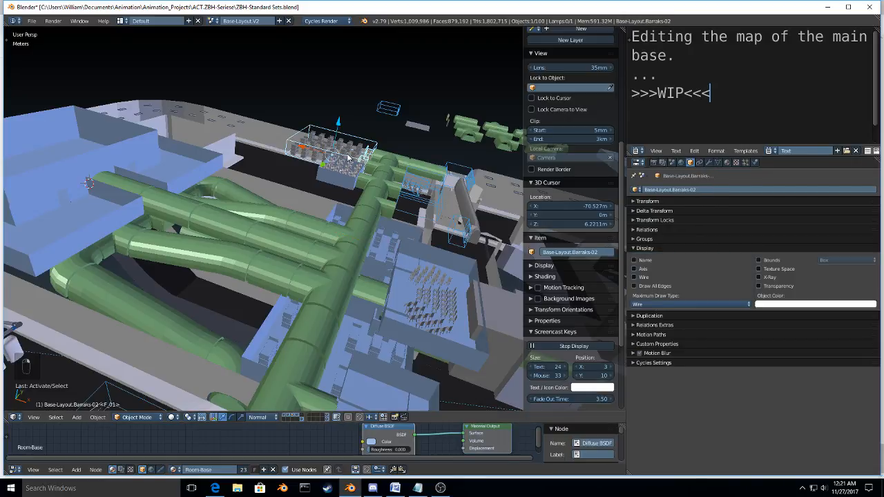
{"action": "left_click", "coordinate": [667, 305]}
{"action": "left_click", "coordinate": [667, 276]}
Step: Display Base-Layout.VP-Room, Base-Layout.Breefing Room.2 and Base-Layout.Chute-Control-Rooms with the Solid maximum draw type
{"action": "right_click", "coordinate": [426, 209]}
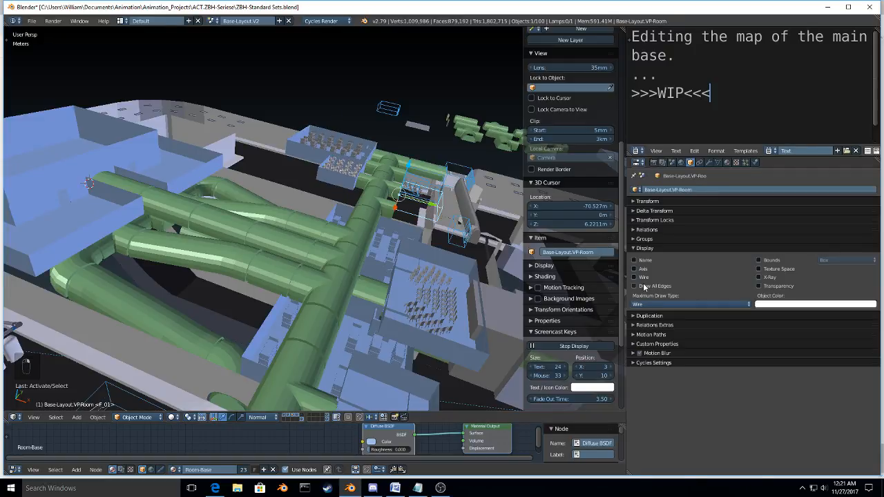
{"action": "left_click", "coordinate": [661, 305]}
{"action": "left_click", "coordinate": [661, 278]}
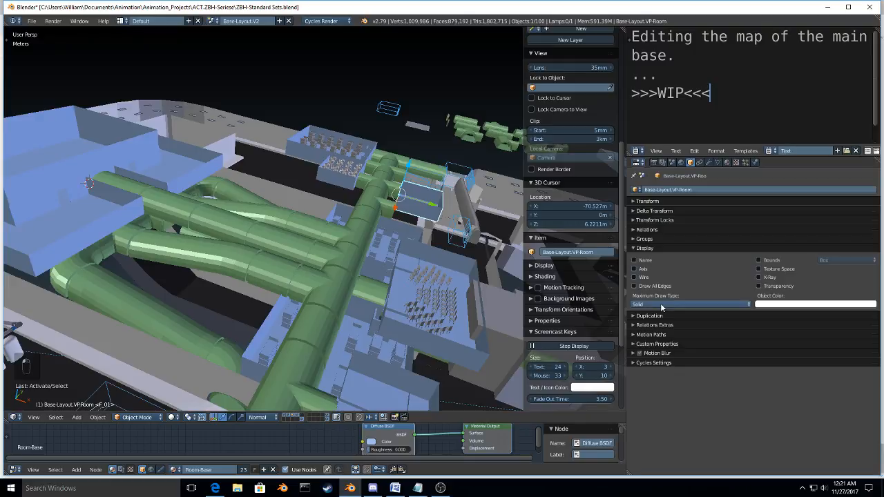
{"action": "right_click", "coordinate": [440, 185]}
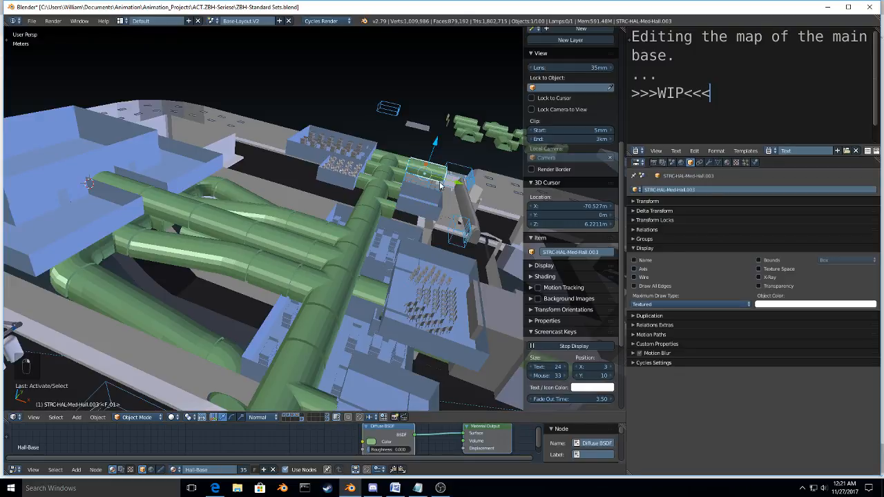
{"action": "right_click", "coordinate": [440, 185]}
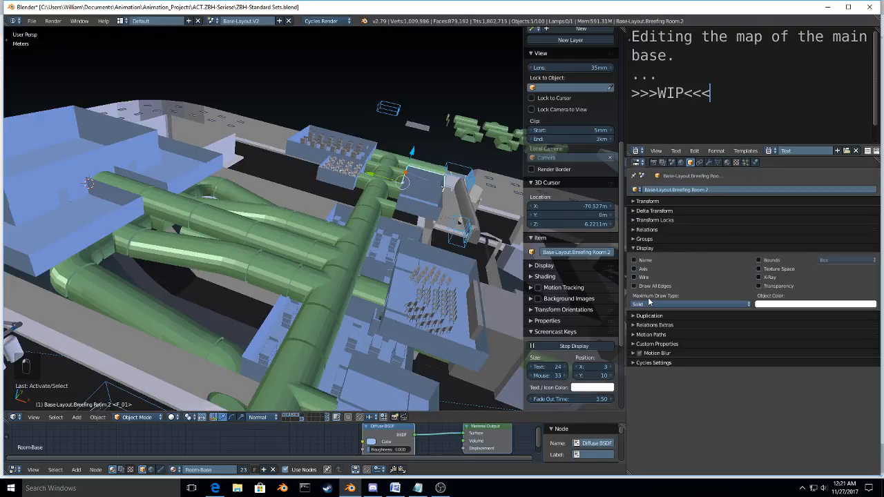
{"action": "right_click", "coordinate": [450, 183]}
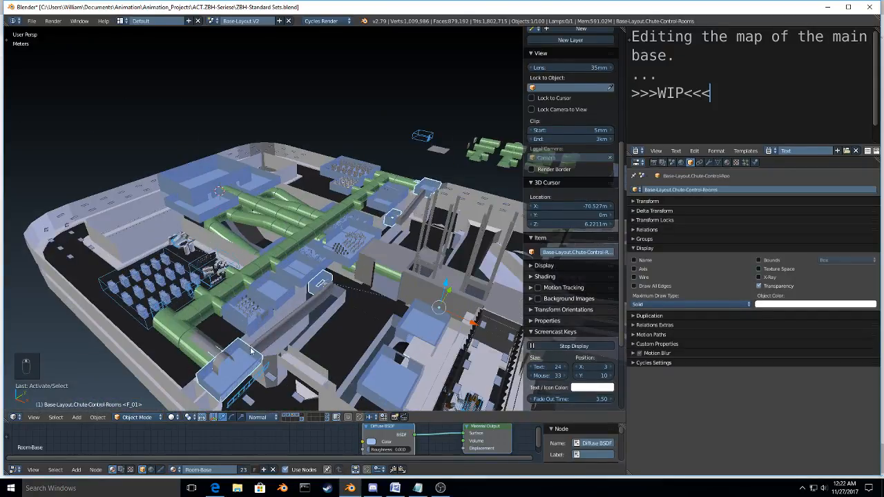
Step: Select the wireframe Cube.010 beside the nearest chute control room and hide its layer, keeping the hall layer visible
{"action": "right_click", "coordinate": [257, 379]}
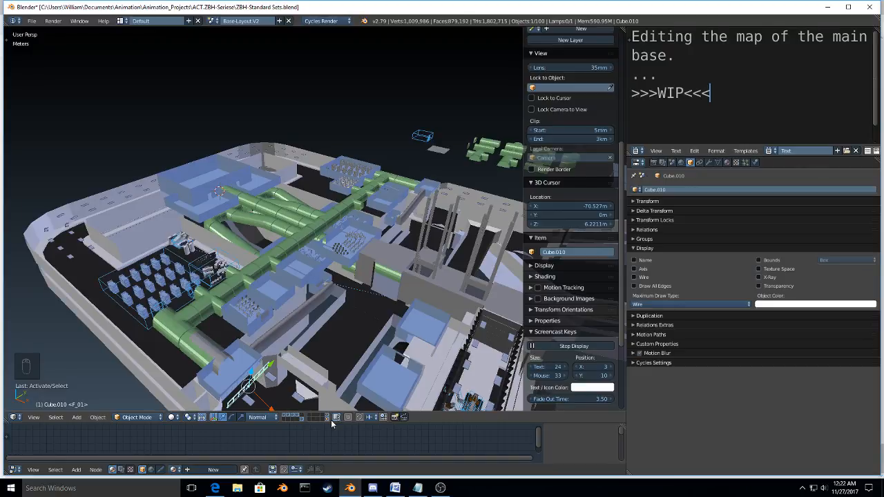
{"action": "key", "text": "Delete"}
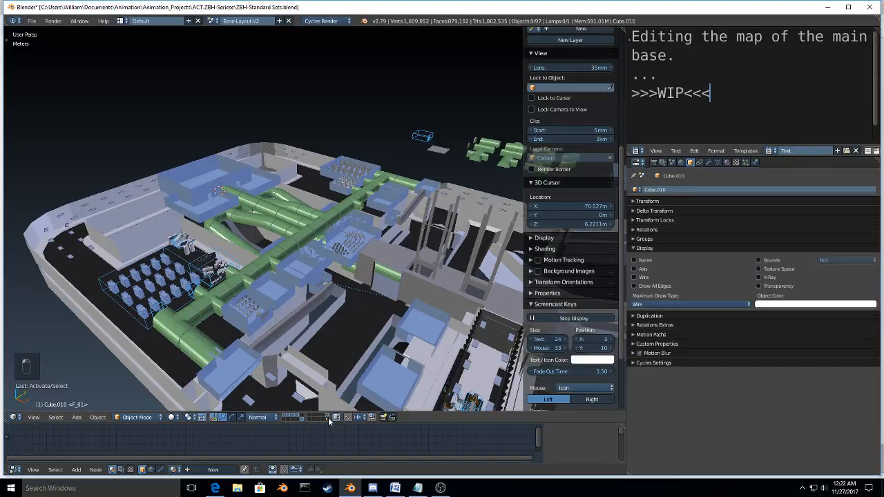
{"action": "left_click", "coordinate": [328, 415], "text": "shift"}
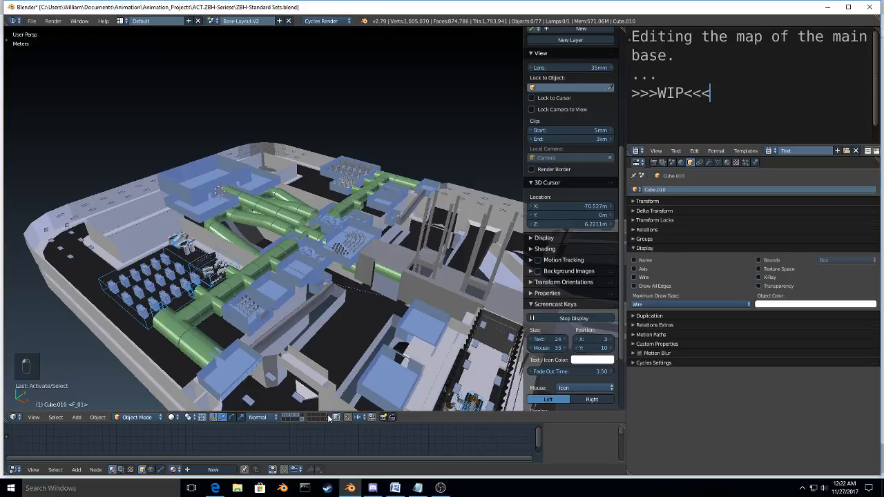
{"action": "left_click", "coordinate": [328, 417], "text": "shift"}
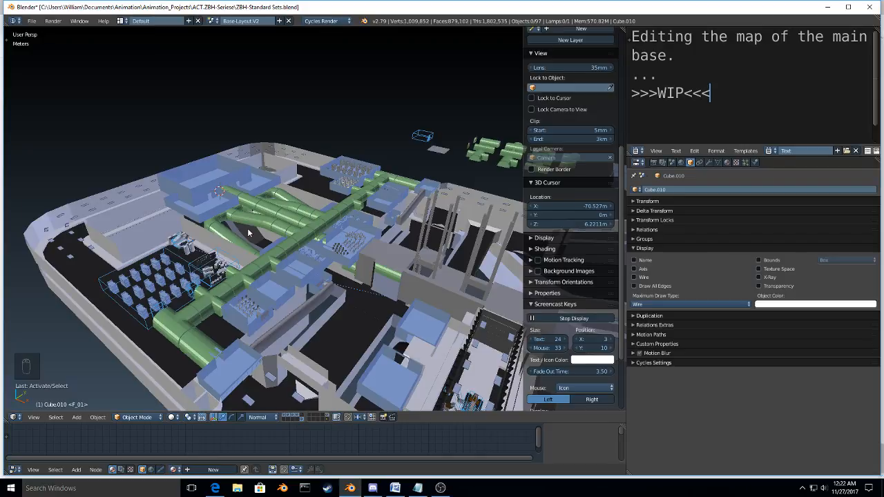
Step: Set the maximum draw type of Base-Layout.C&C and Base-Layout.Barraks-01 to Solid
{"action": "right_click", "coordinate": [313, 235]}
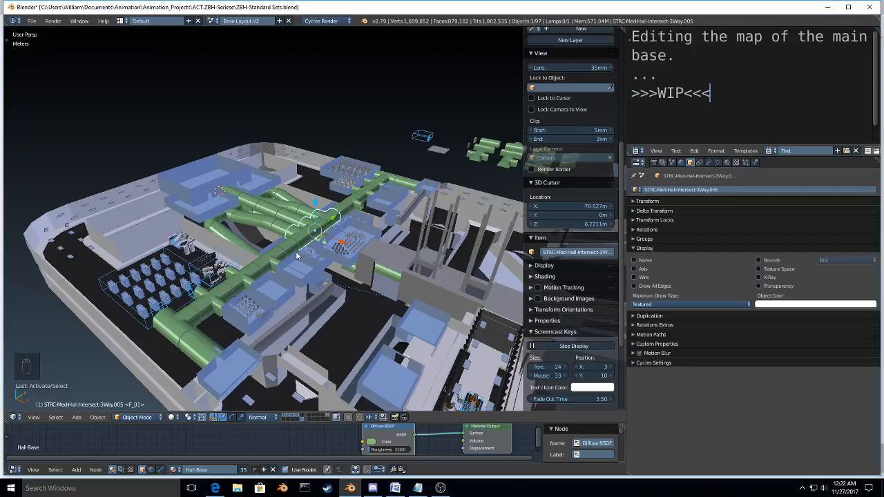
{"action": "middle_click_drag", "start_coordinate": [298, 255], "coordinate": [286, 301]}
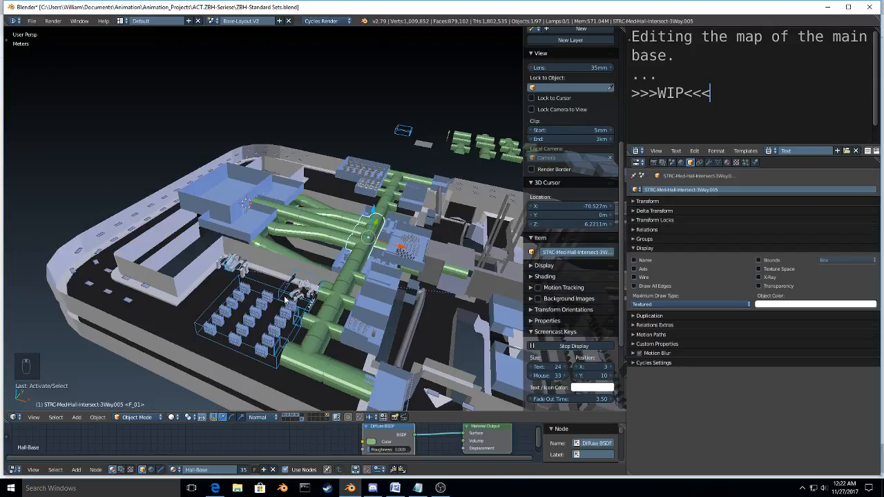
{"action": "left_click", "coordinate": [285, 298]}
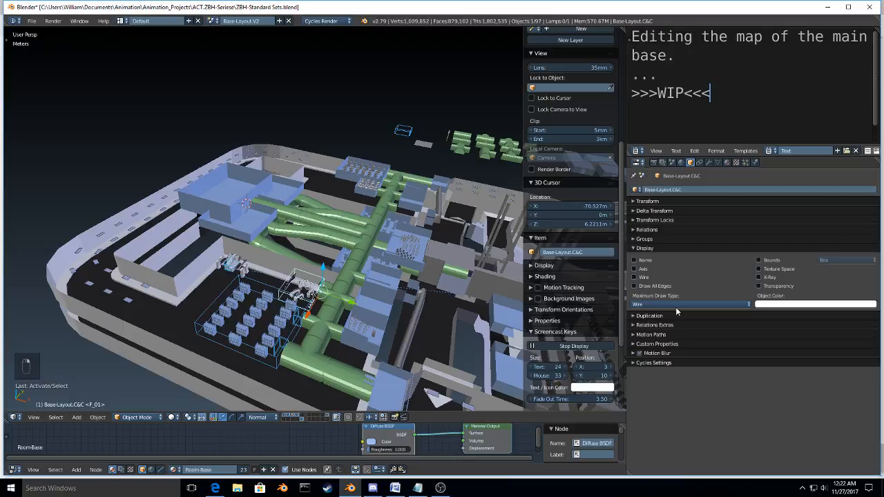
{"action": "left_click", "coordinate": [677, 308]}
{"action": "left_click", "coordinate": [671, 339]}
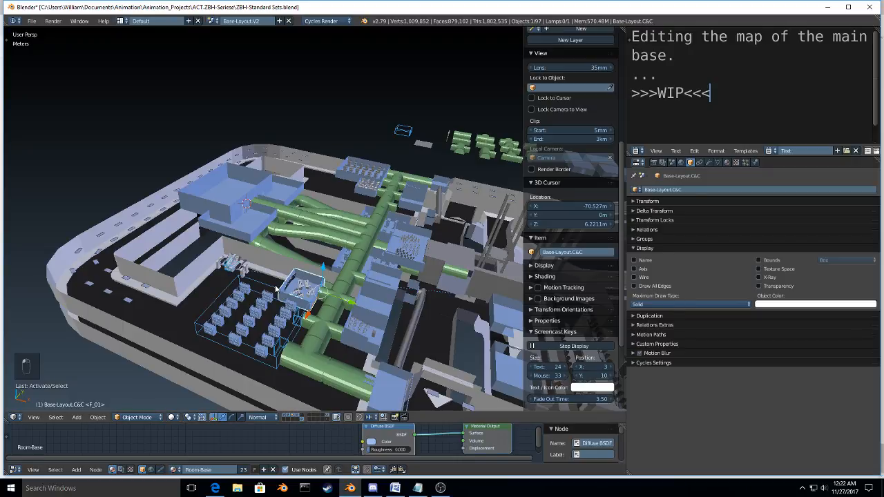
{"action": "left_click", "coordinate": [276, 288]}
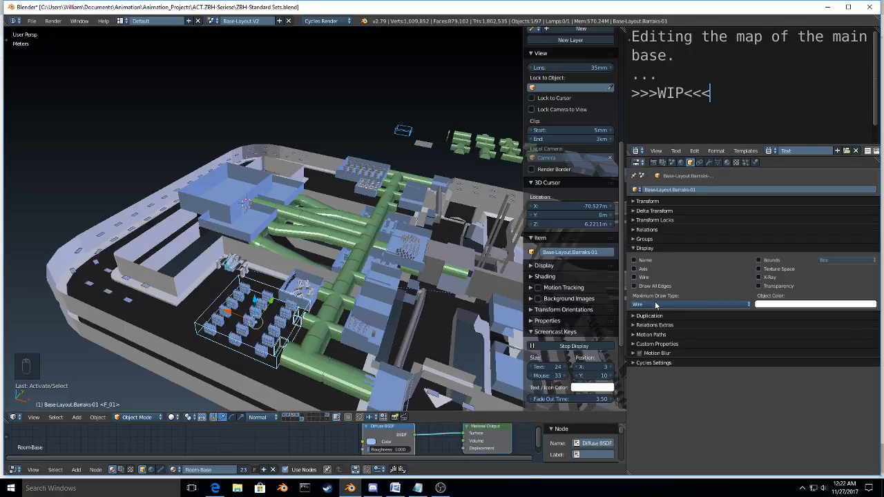
{"action": "left_click", "coordinate": [656, 305]}
{"action": "left_click", "coordinate": [659, 337]}
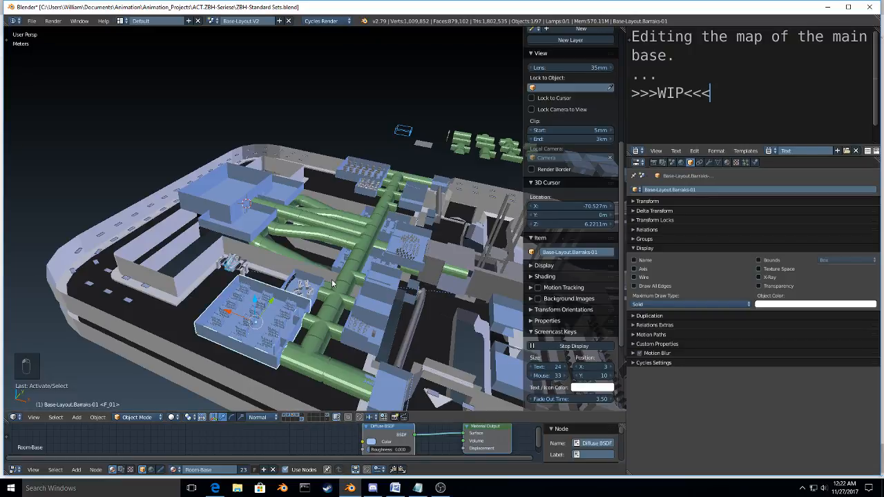
Step: Turn off the Mask modifier's viewport display on Base-Layout.MK5-Hangors to show the complete set of hangars
{"action": "middle_click_drag", "start_coordinate": [331, 283], "coordinate": [305, 284]}
{"action": "right_click", "coordinate": [374, 303]}
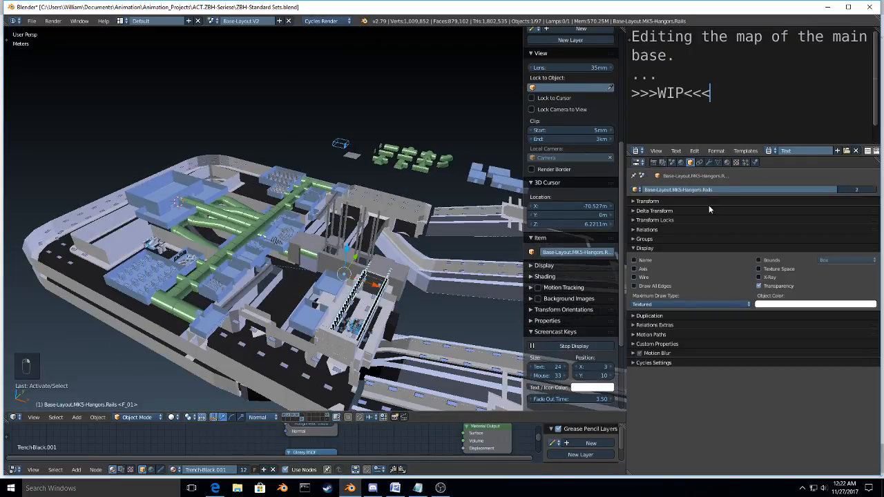
{"action": "left_click", "coordinate": [709, 162]}
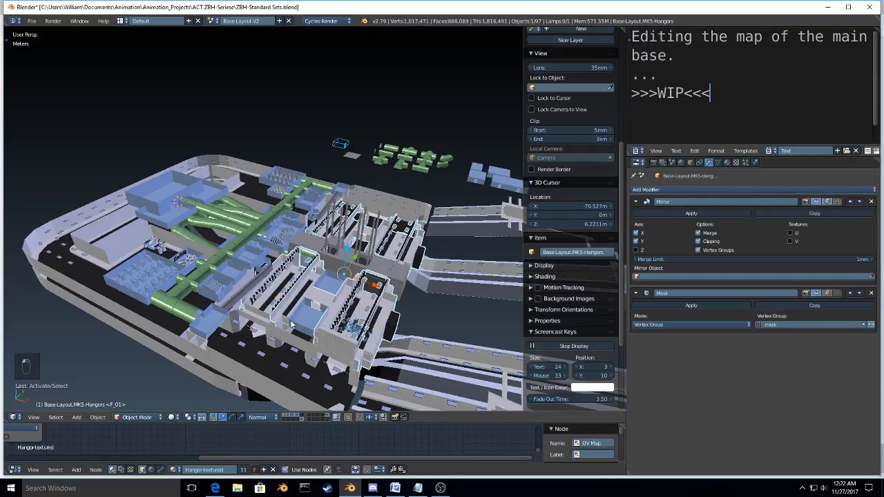
Step: Switch the Mask modifier's viewport display off and back on for Base-Layout.DCON-Doors to preview all the doors
{"action": "scroll", "coordinate": [291, 324], "scroll_direction": "up", "scroll_amount": 5}
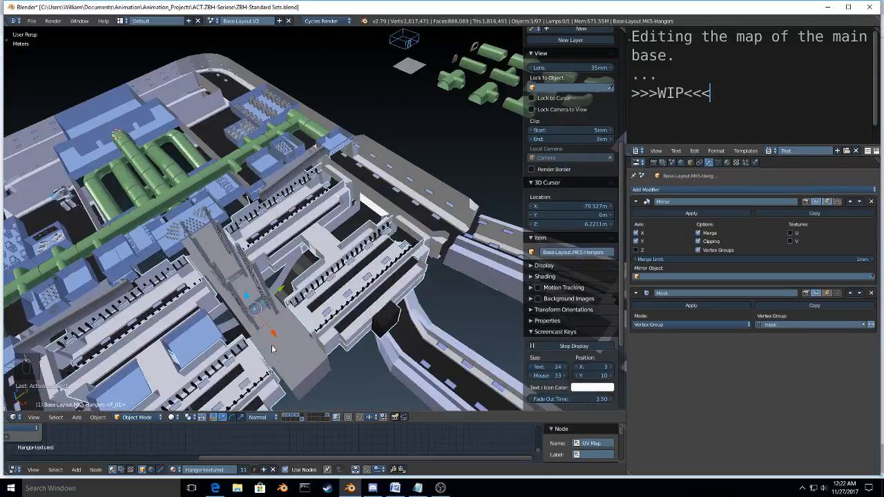
{"action": "middle_click_drag", "start_coordinate": [272, 349], "coordinate": [318, 300]}
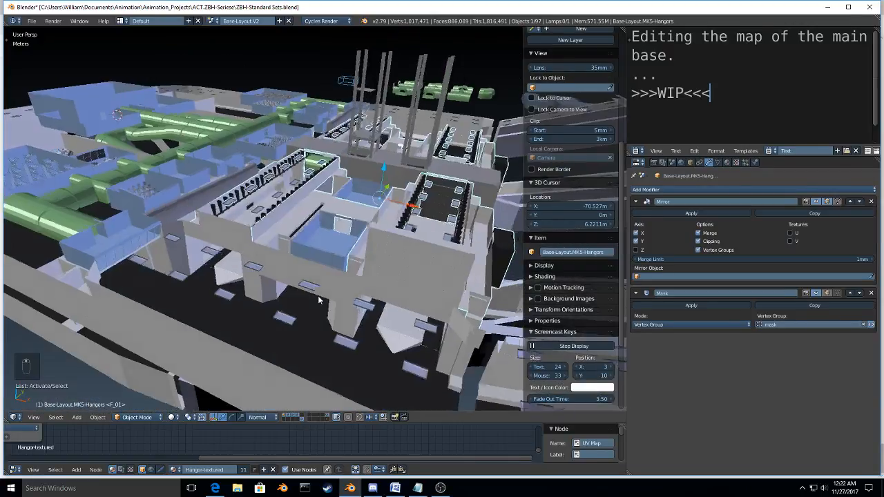
{"action": "right_click", "coordinate": [417, 260]}
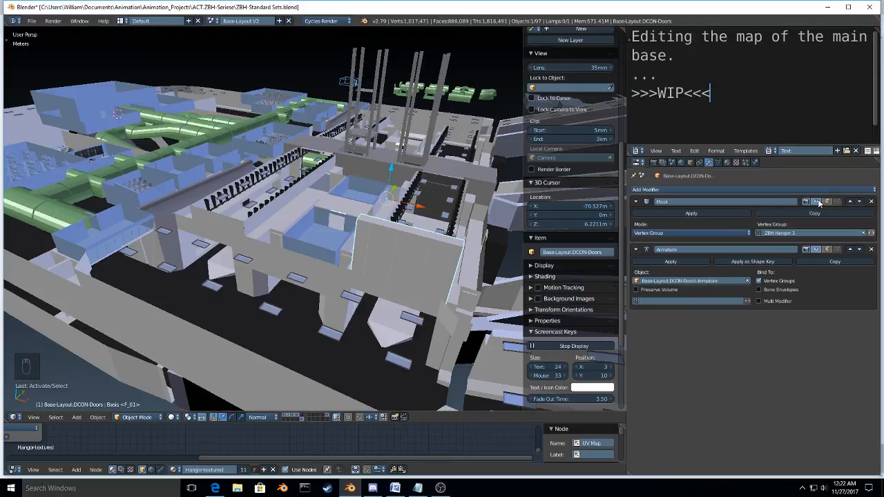
{"action": "scroll", "coordinate": [421, 270], "scroll_direction": "down", "scroll_amount": 5}
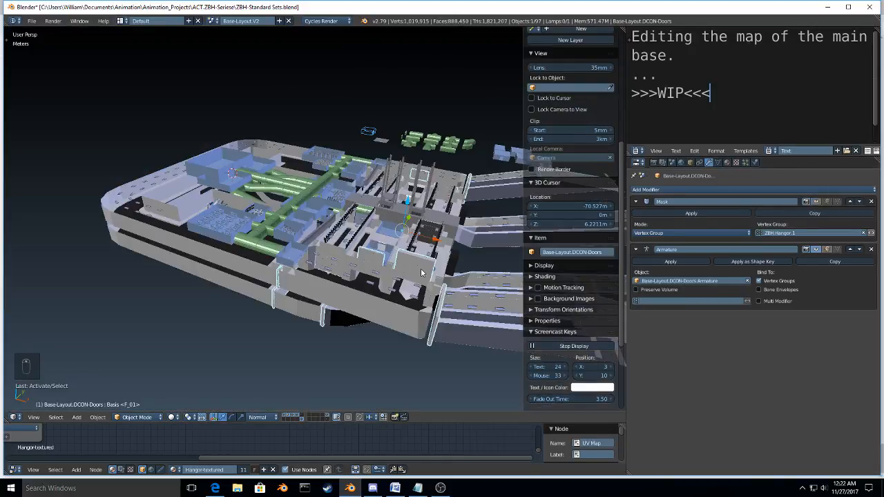
{"action": "middle_click_drag", "start_coordinate": [421, 269], "coordinate": [366, 314]}
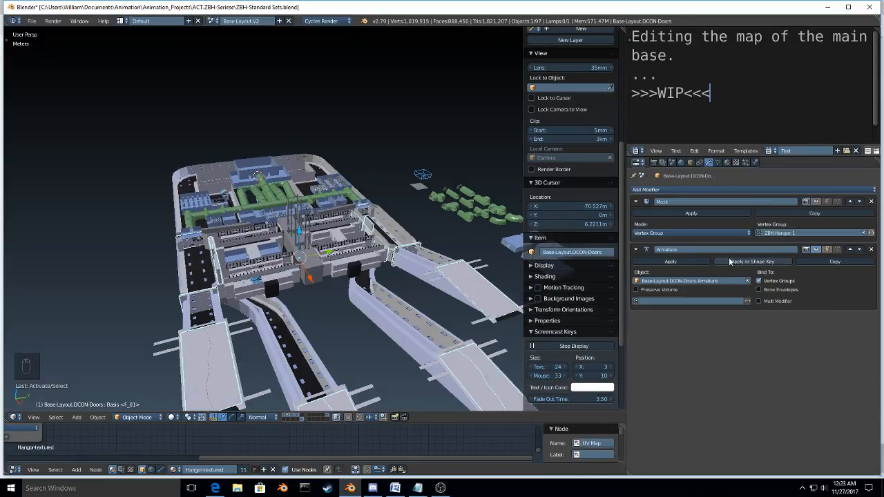
{"action": "left_click", "coordinate": [818, 201]}
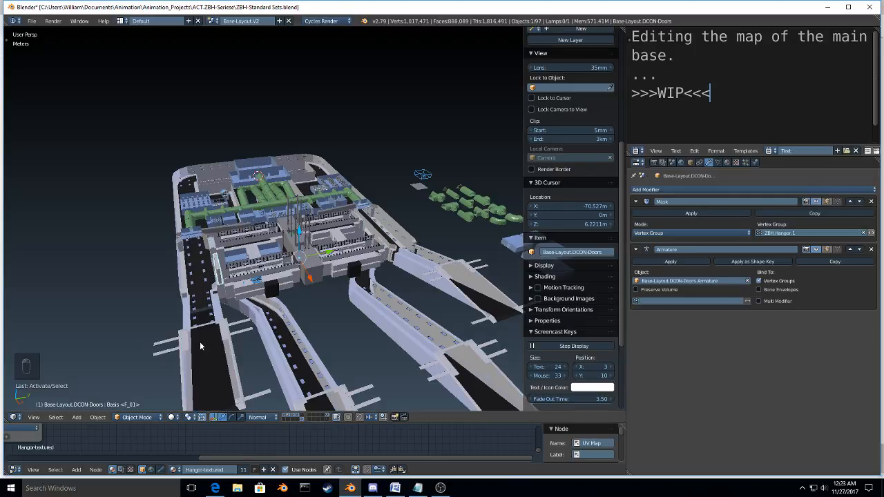
Step: Walk through the base in walk navigation from a launch ramp, checking the lower floor and the green halls
{"action": "key", "text": "shift+f"}
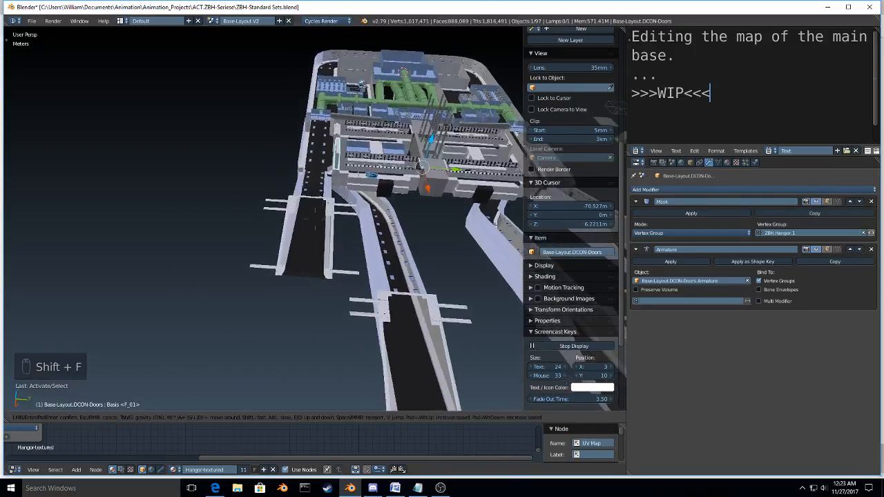
{"action": "key", "text": "space"}
{"action": "key", "text": "w"}
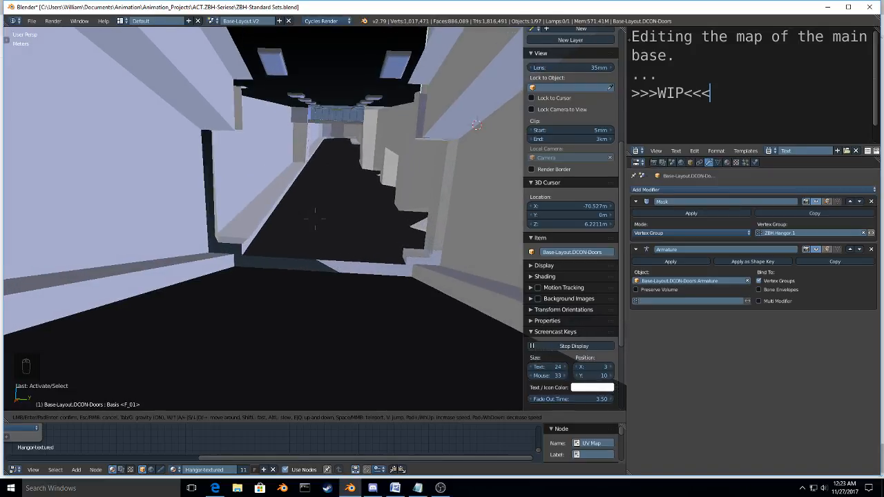
{"action": "key", "text": "w"}
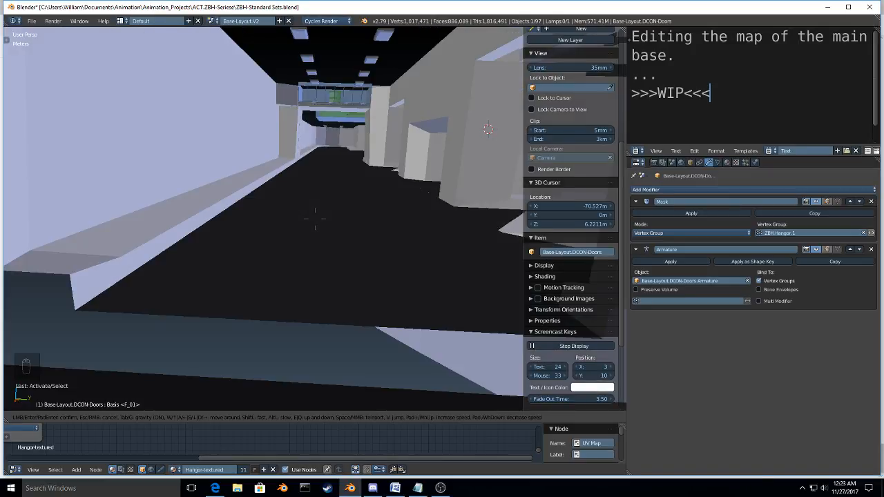
{"action": "key", "text": "w"}
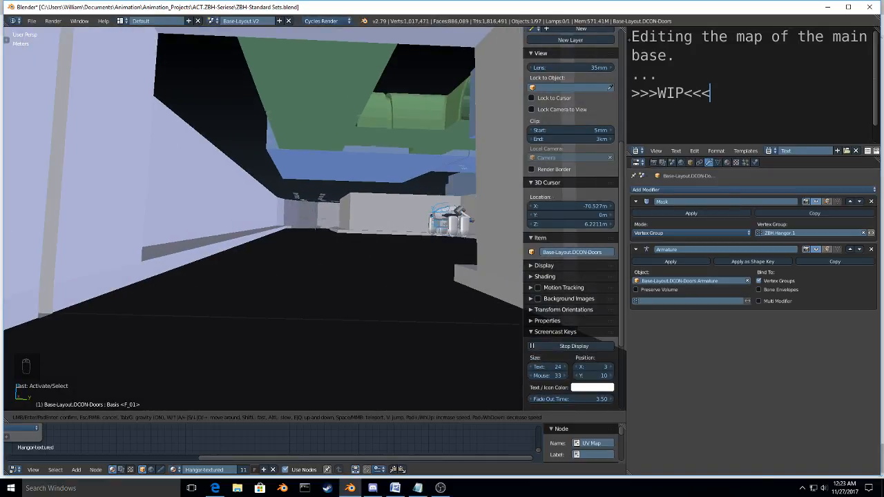
{"action": "key", "text": "w"}
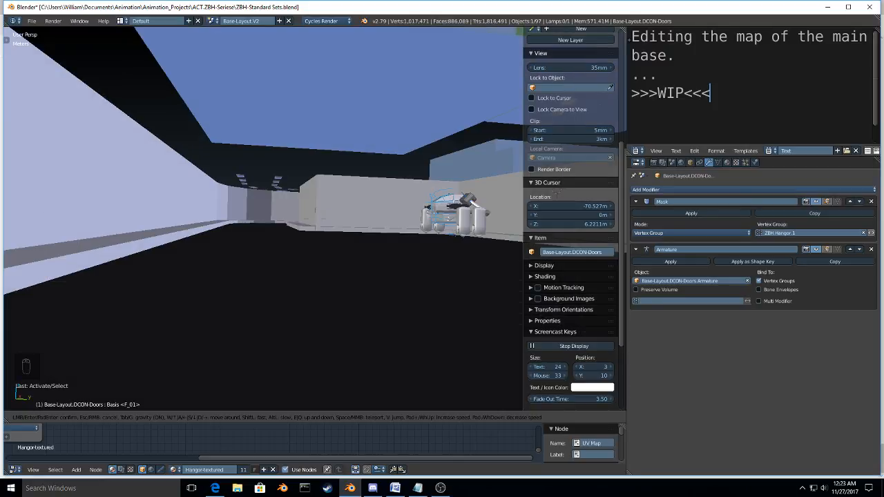
{"action": "key", "text": "w"}
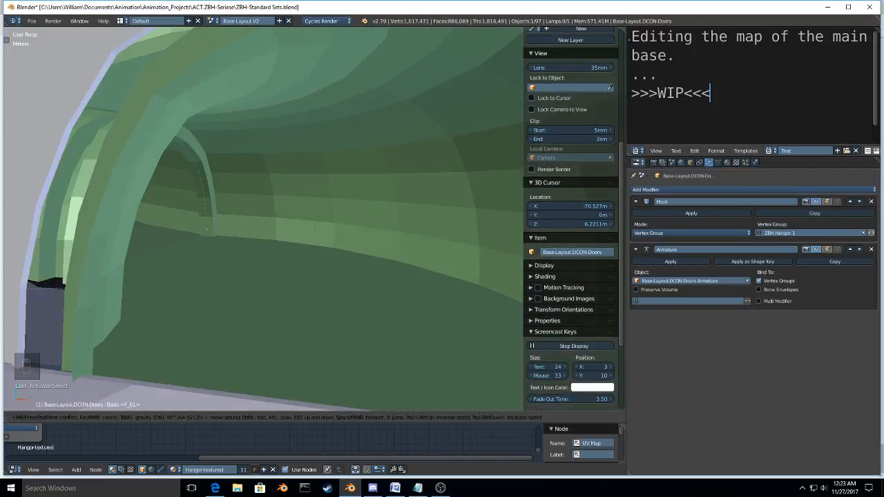
{"action": "key", "text": "w"}
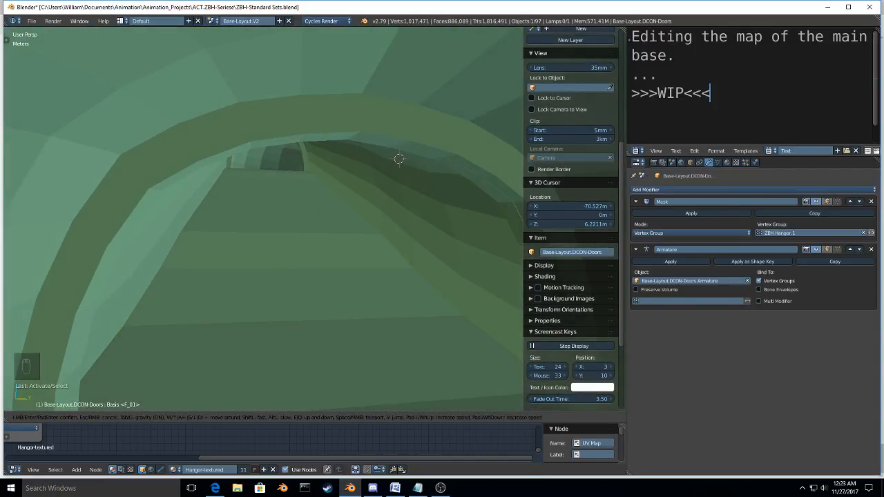
{"action": "key", "text": "w"}
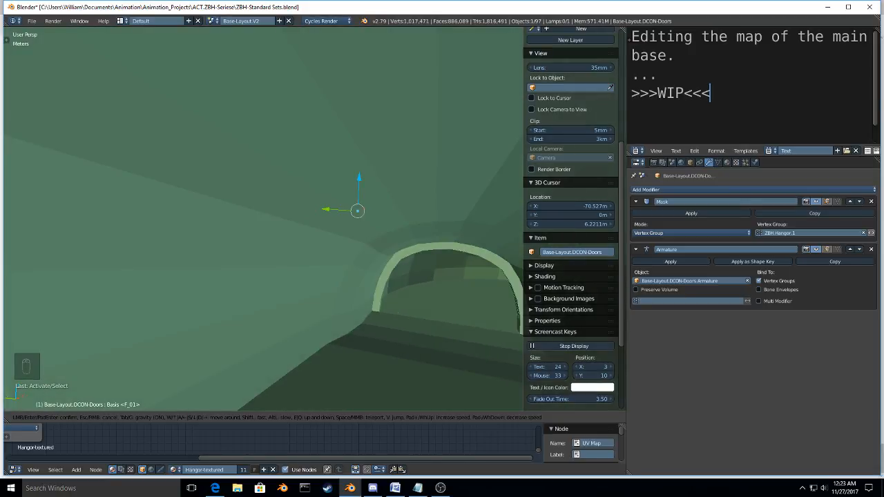
{"action": "key", "text": "w"}
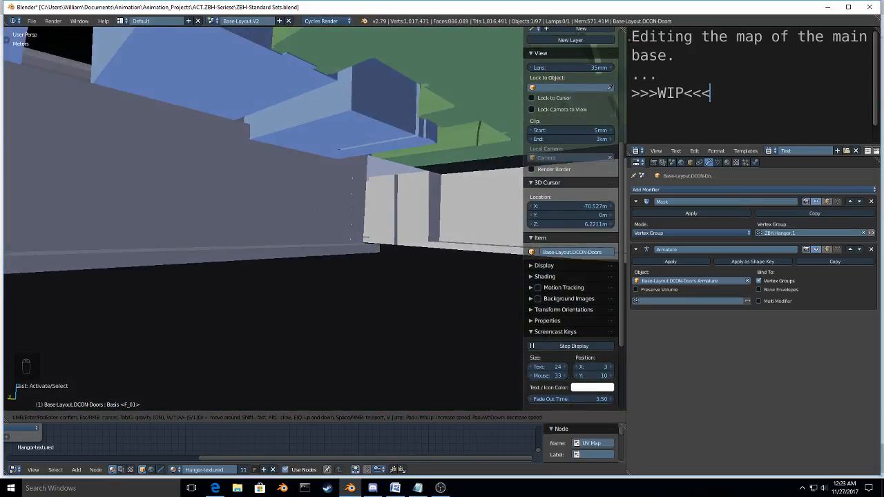
{"action": "key", "text": "w"}
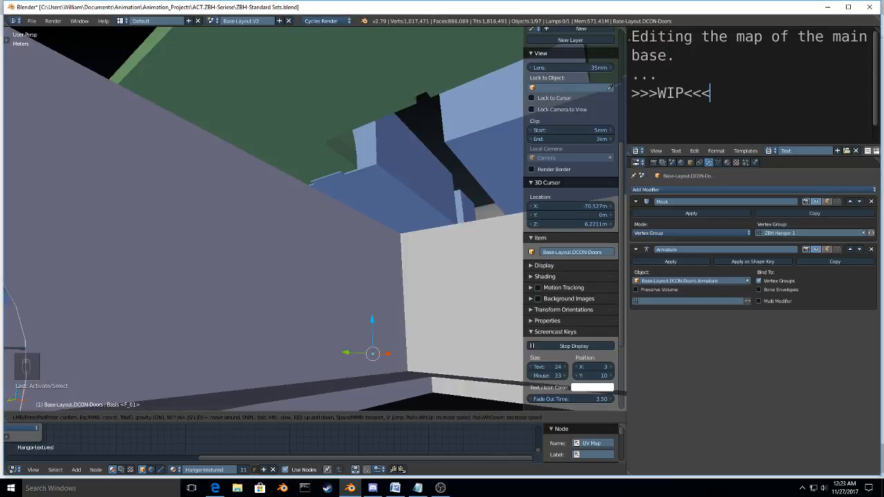
{"action": "key", "text": "Escape"}
Step: Examine the whole base from outside, selecting Base-Layout.Chute-Control-Rooms and framing Base-Layout.Captains-Room for a closer look
{"action": "scroll", "coordinate": [352, 233], "scroll_direction": "down", "scroll_amount": 8}
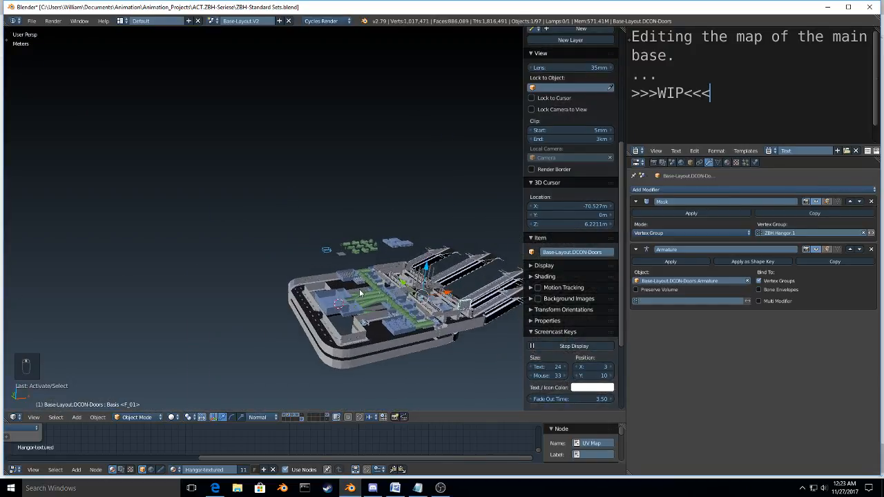
{"action": "middle_click_drag", "start_coordinate": [360, 293], "coordinate": [385, 257]}
{"action": "scroll", "coordinate": [265, 271], "scroll_direction": "up", "scroll_amount": 8}
{"action": "scroll", "coordinate": [194, 271], "scroll_direction": "down", "scroll_amount": 4}
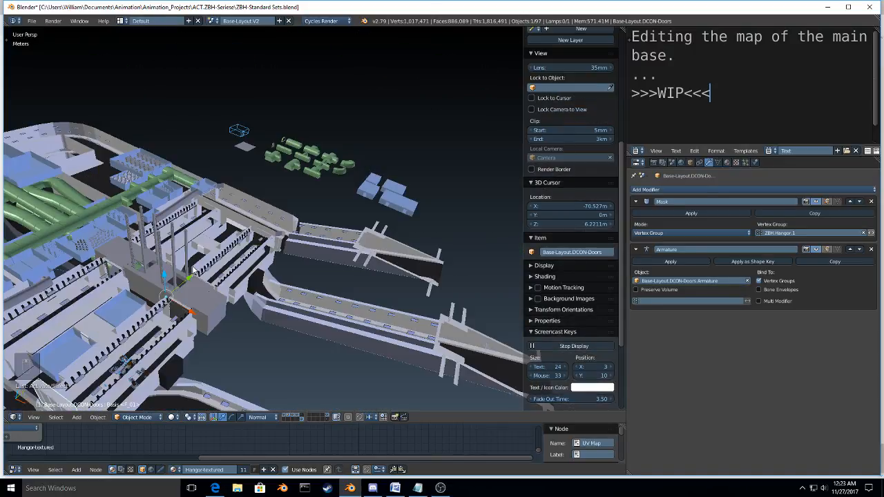
{"action": "middle_click_drag", "start_coordinate": [193, 271], "coordinate": [440, 221]}
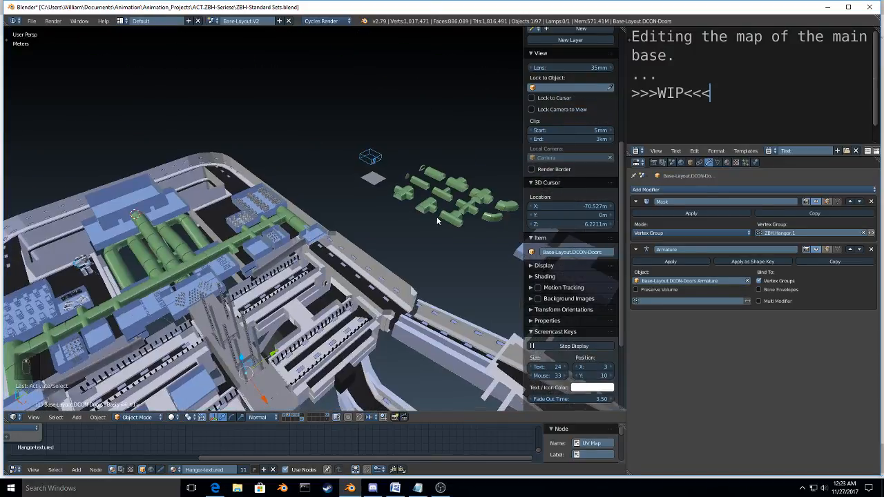
{"action": "left_click", "coordinate": [145, 334]}
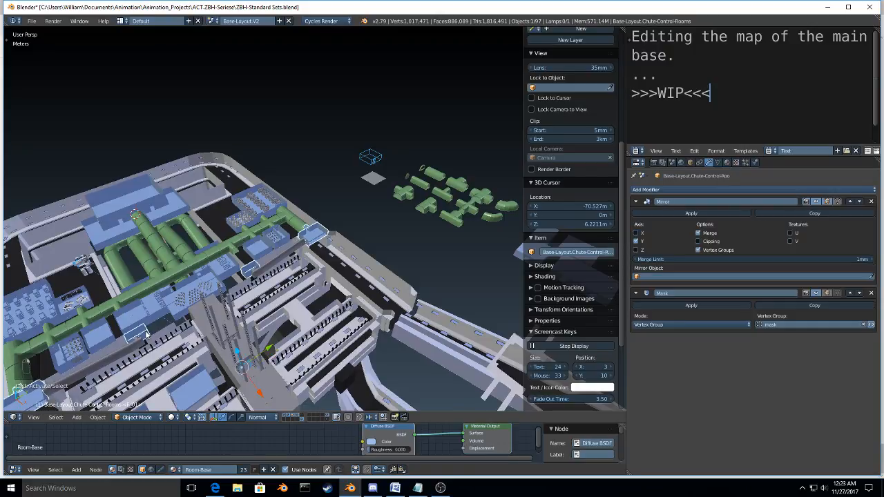
{"action": "middle_click_drag", "start_coordinate": [146, 335], "coordinate": [196, 298]}
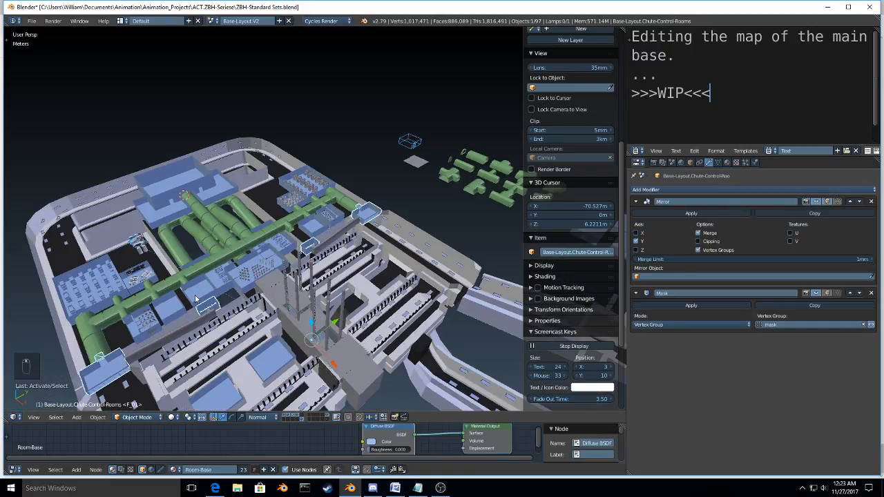
{"action": "left_click", "coordinate": [196, 299]}
{"action": "key", "text": "KP_Decimal"}
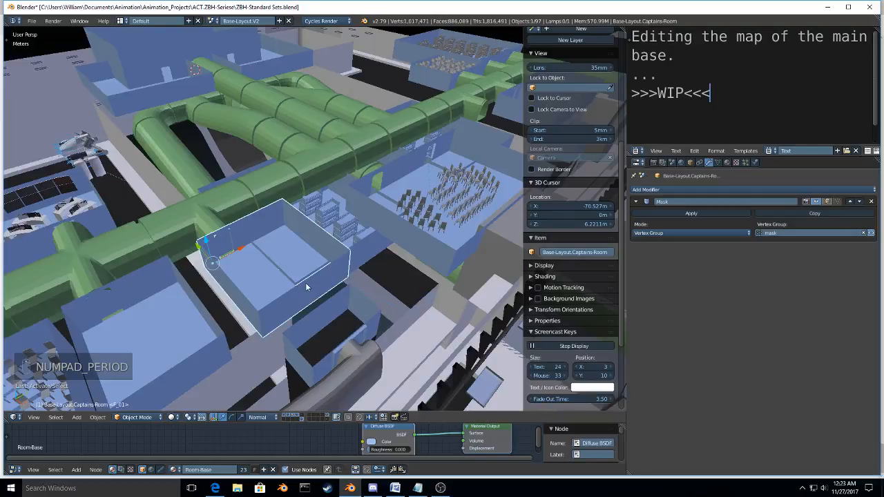
{"action": "middle_click_drag", "start_coordinate": [307, 287], "coordinate": [236, 319]}
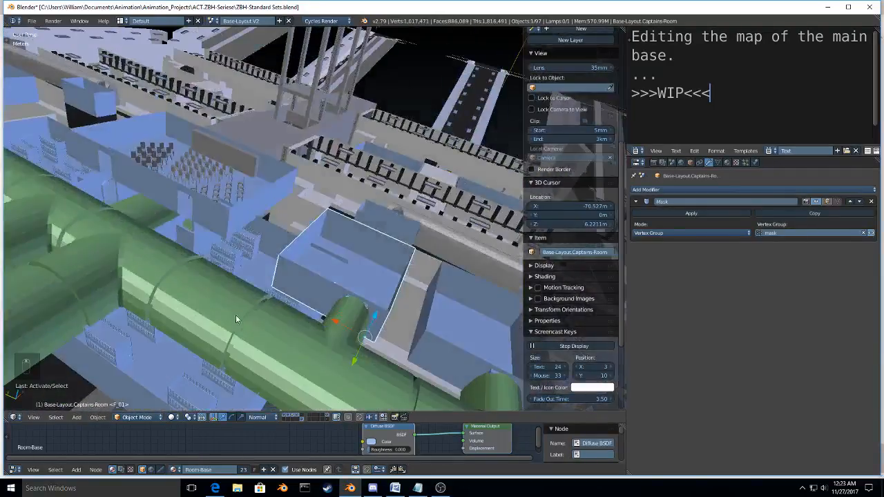
{"action": "scroll", "coordinate": [235, 315], "scroll_direction": "down", "scroll_amount": 5}
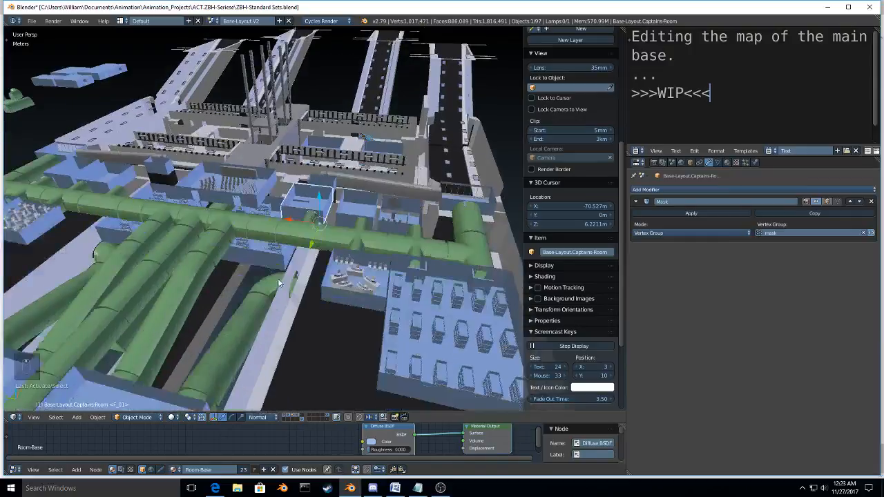
Step: Inspect the barracks interiors on both sides of the base by selecting Internal.Barraks-01 and Internal.Barraks-02
{"action": "middle_click_drag", "start_coordinate": [279, 283], "coordinate": [256, 250], "text": "shift"}
{"action": "right_click", "coordinate": [362, 275]}
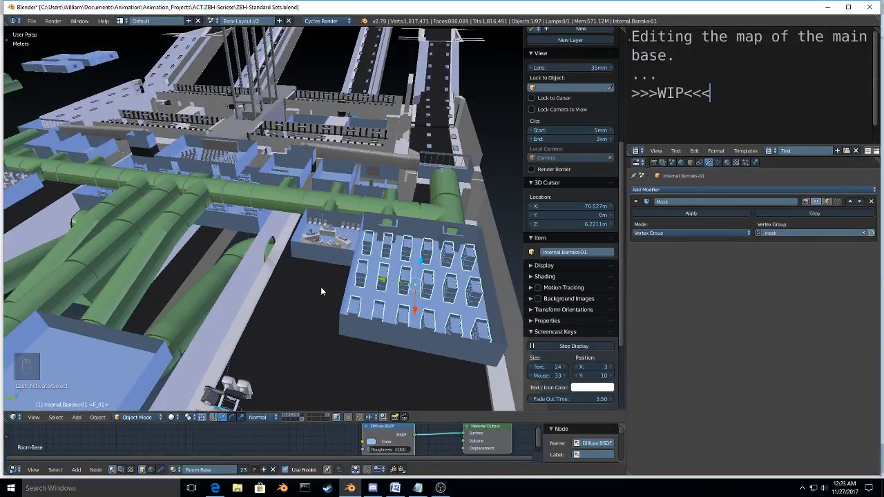
{"action": "right_click", "coordinate": [19, 182]}
{"action": "middle_click_drag", "start_coordinate": [19, 182], "coordinate": [123, 228]}
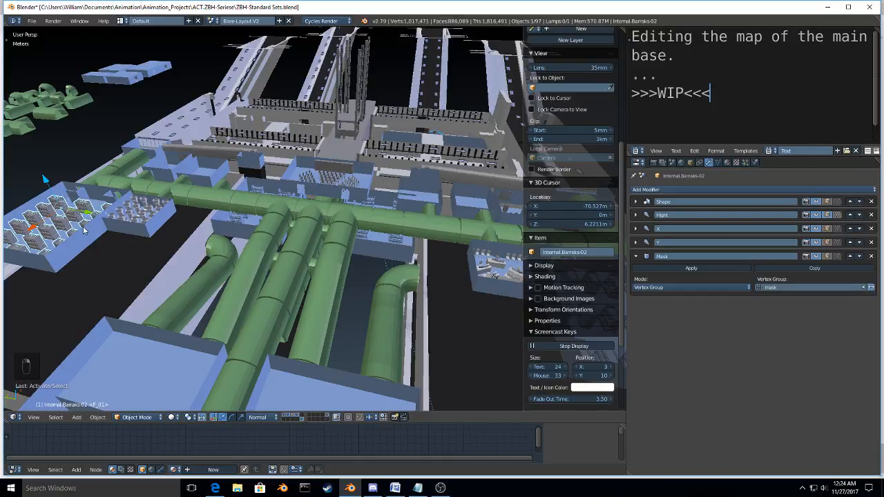
{"action": "middle_click_drag", "start_coordinate": [83, 230], "coordinate": [187, 268]}
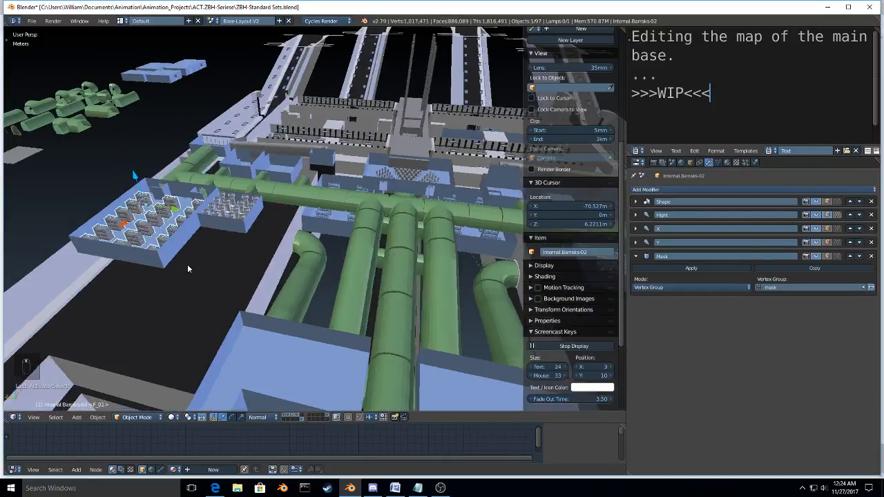
Step: Frame Internal.Barraks-02 and examine its bunk rows together with the settings of its Hight and X array modifiers
{"action": "key", "text": "KP_Decimal"}
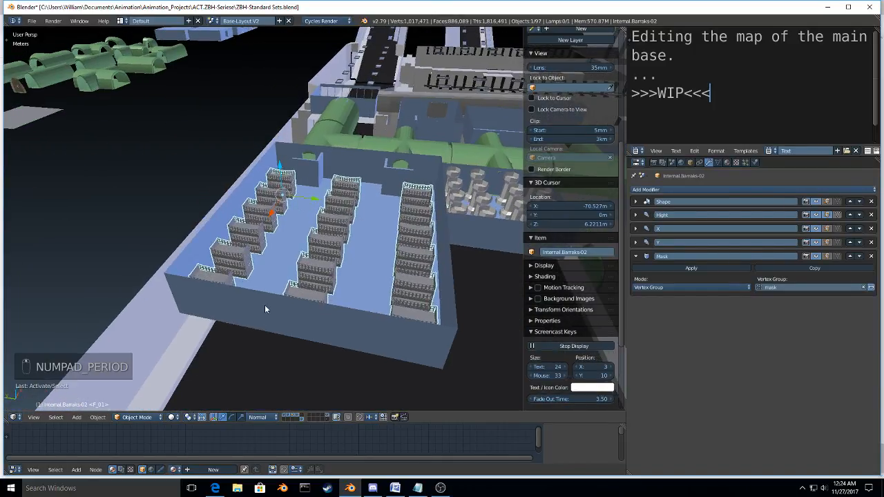
{"action": "middle_click_drag", "start_coordinate": [264, 305], "coordinate": [349, 286]}
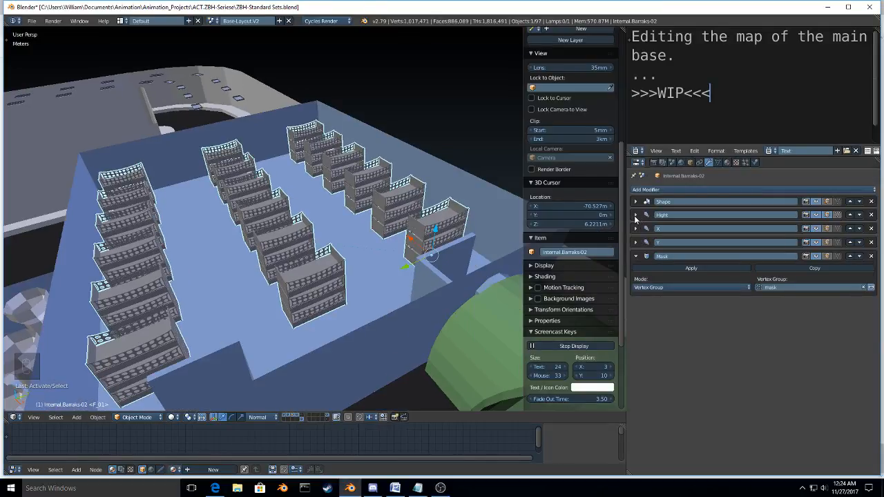
{"action": "left_click", "coordinate": [636, 214]}
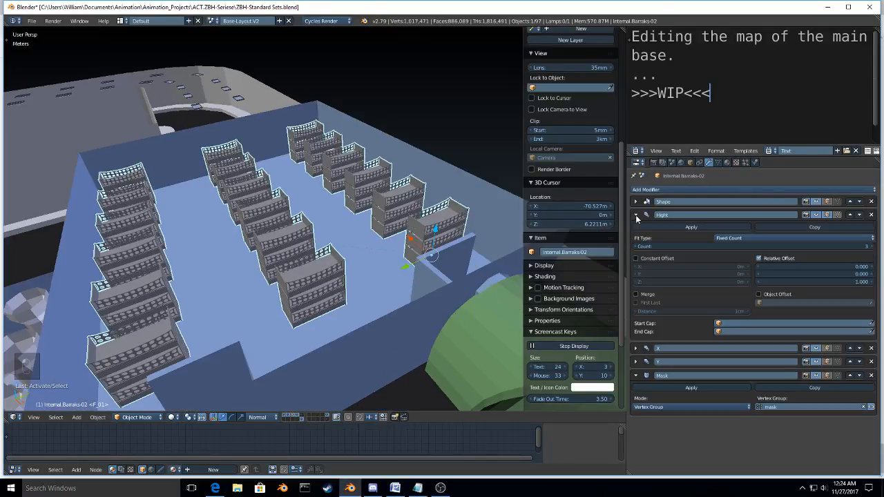
{"action": "left_click", "coordinate": [636, 216]}
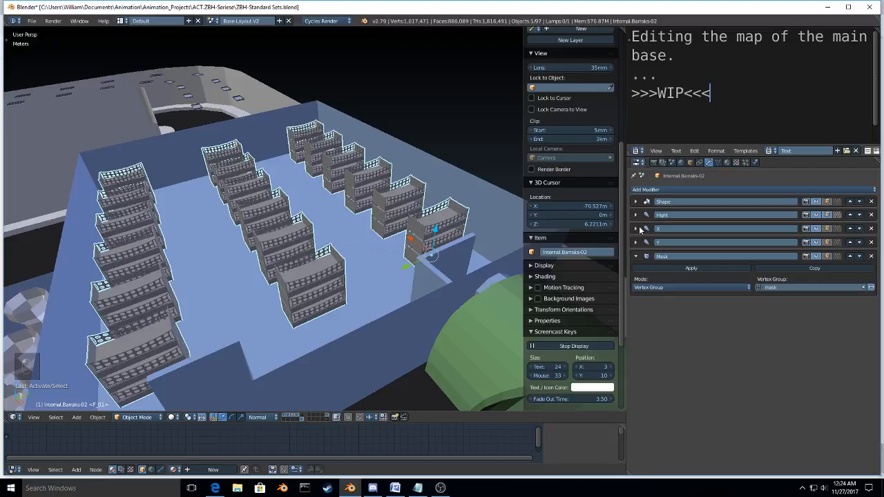
{"action": "left_click", "coordinate": [636, 229]}
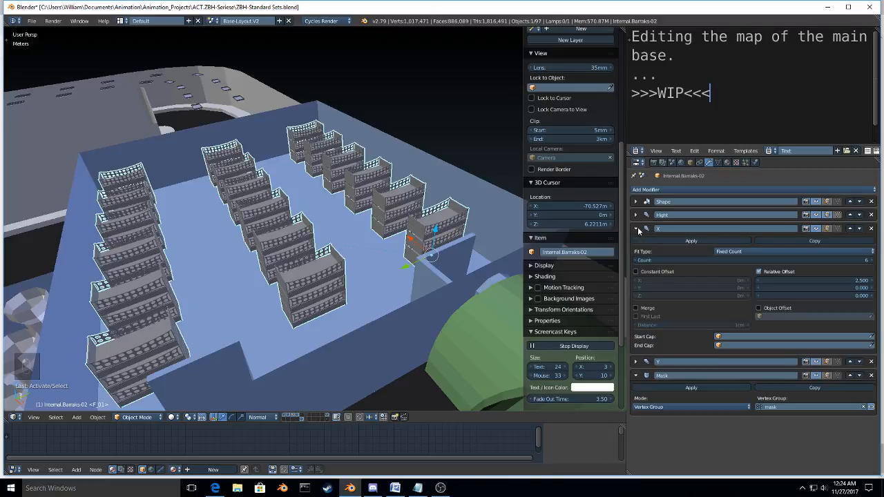
{"action": "left_click", "coordinate": [636, 229]}
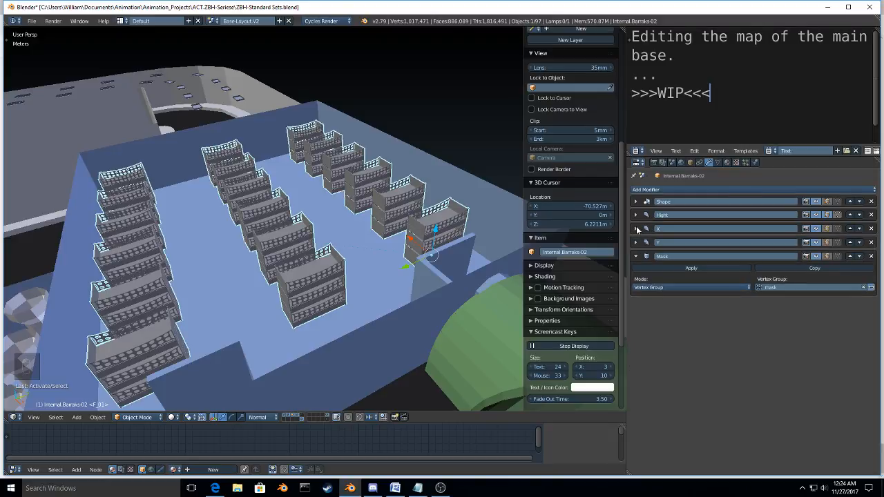
{"action": "left_click", "coordinate": [635, 216]}
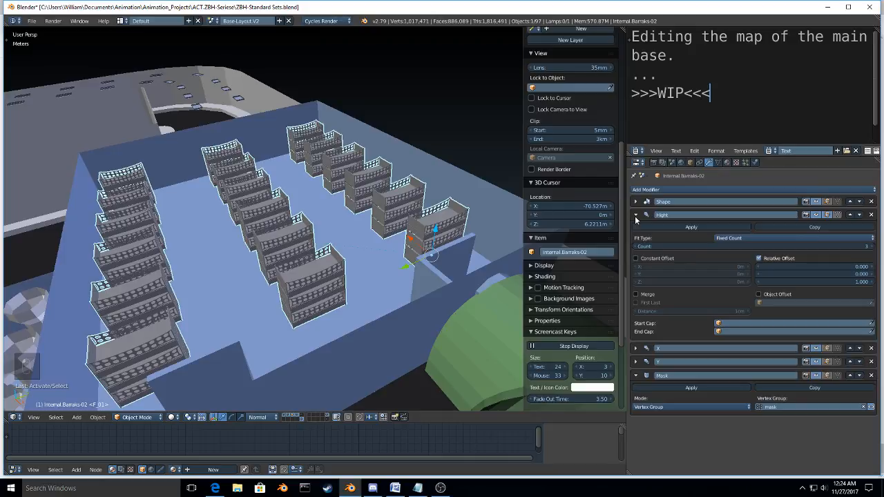
{"action": "left_click", "coordinate": [635, 216]}
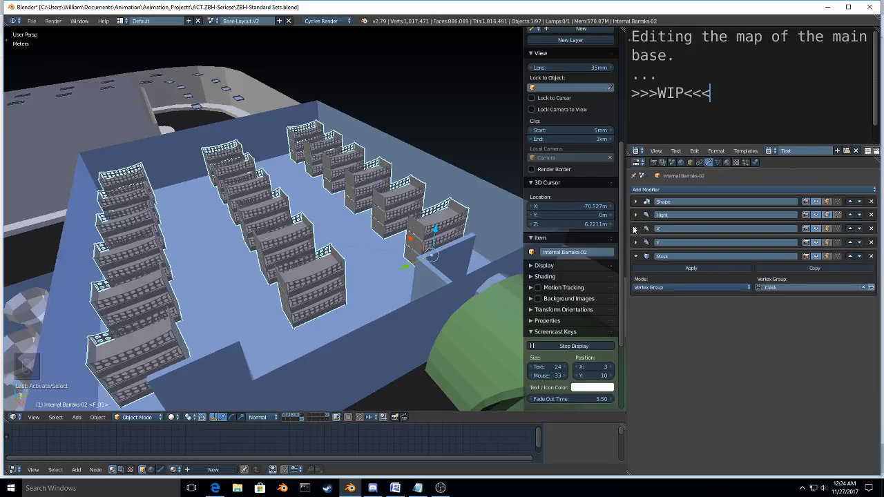
Step: Set the X array modifier of Internal.Barraks-02 to a count of 2 with a relative X offset of 1.1
{"action": "left_click", "coordinate": [635, 229]}
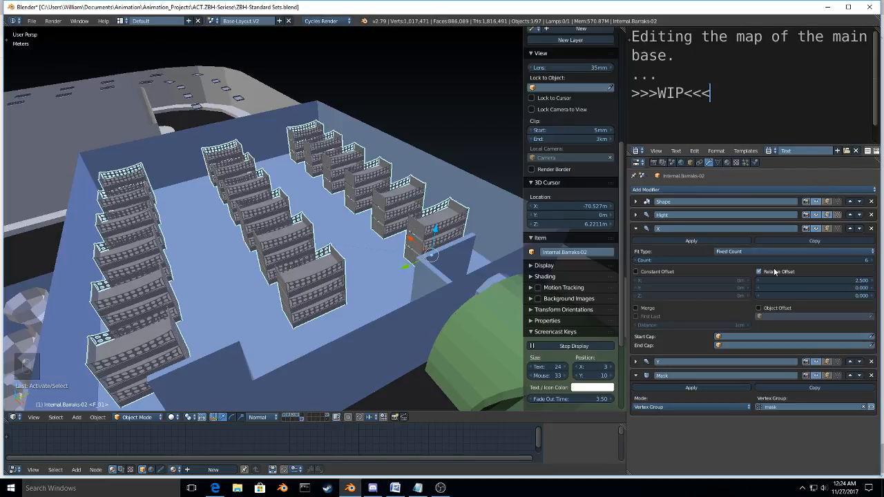
{"action": "left_click", "coordinate": [636, 261]}
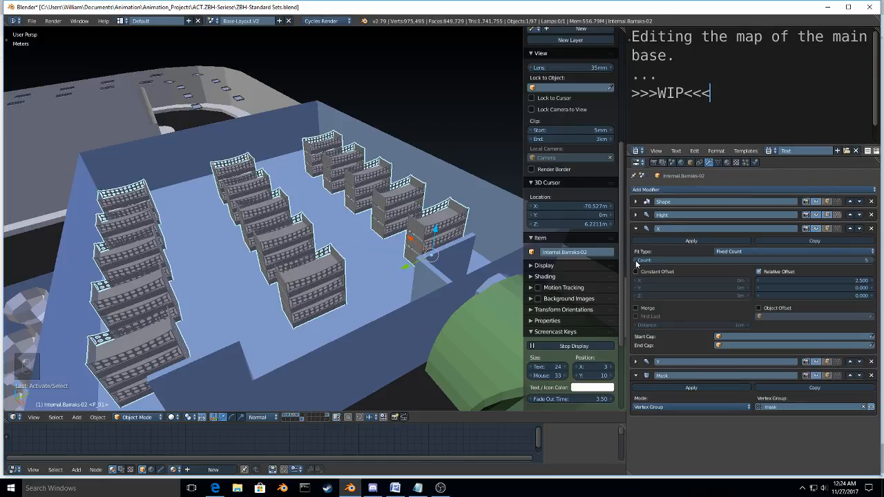
{"action": "left_click", "coordinate": [636, 261]}
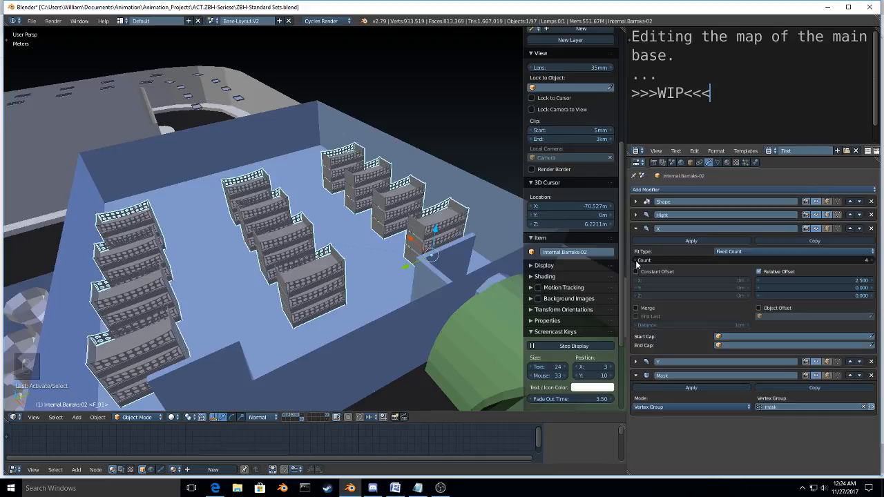
{"action": "left_click", "coordinate": [636, 261]}
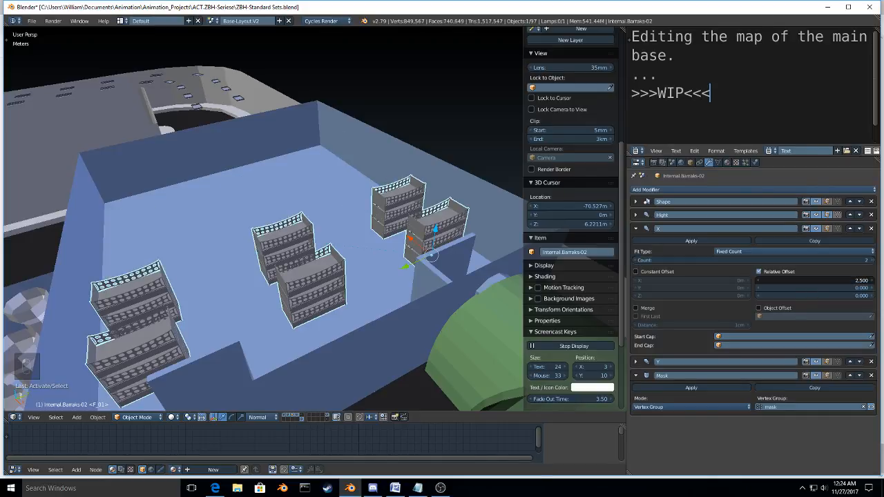
{"action": "left_click_drag", "start_coordinate": [815, 280], "coordinate": [686, 264]}
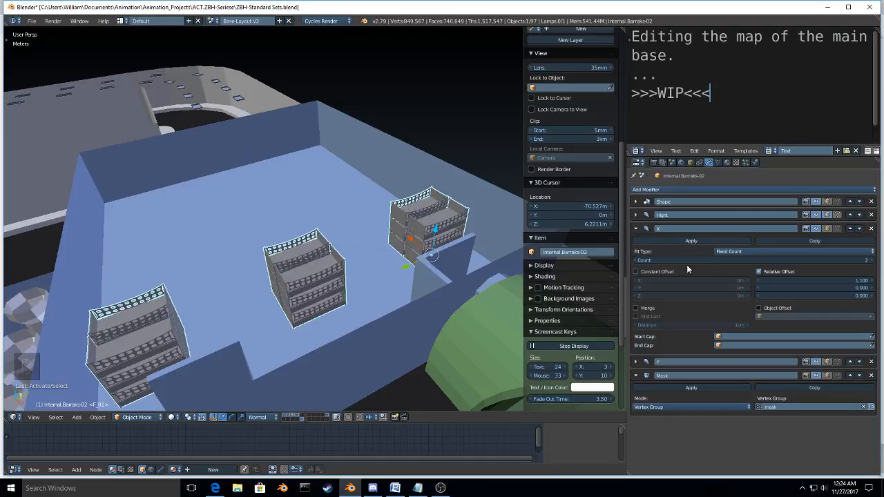
{"action": "middle_click_drag", "start_coordinate": [484, 253], "coordinate": [392, 243]}
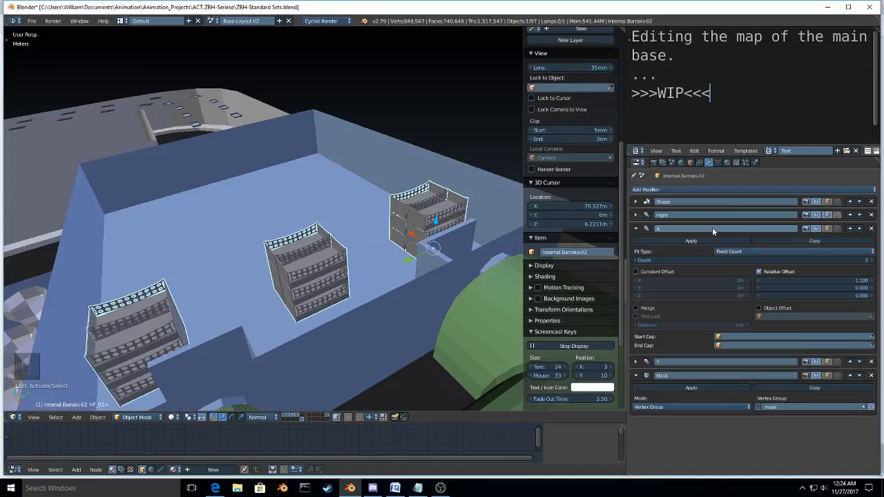
Step: Add a Mirror modifier to Internal.Barraks-02, collapse the expanded modifiers and move the mirror above the X array in the stack
{"action": "left_click", "coordinate": [712, 189]}
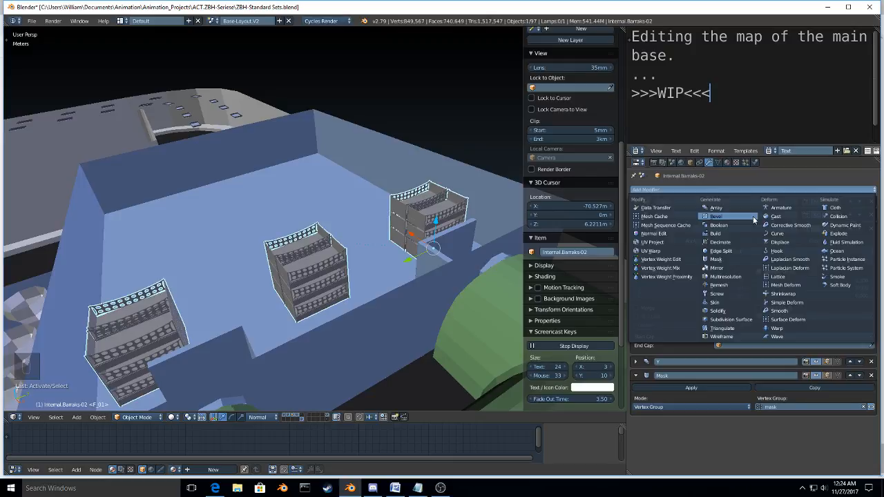
{"action": "left_click", "coordinate": [733, 268]}
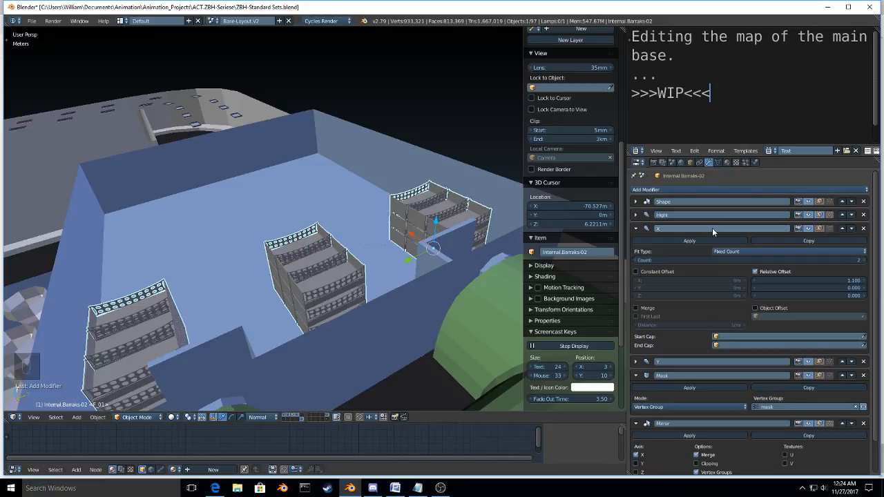
{"action": "left_click", "coordinate": [635, 229]}
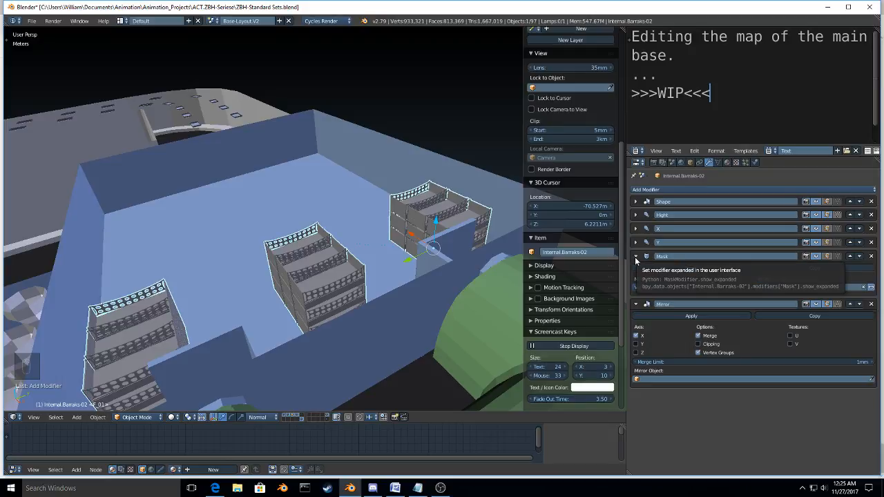
{"action": "left_click", "coordinate": [636, 257]}
{"action": "left_click", "coordinate": [636, 270]}
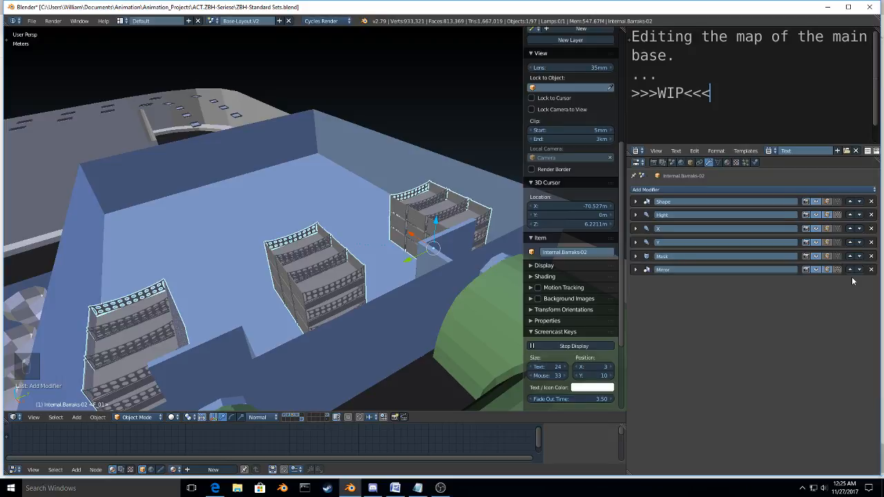
{"action": "left_click", "coordinate": [850, 269]}
{"action": "left_click", "coordinate": [850, 257]}
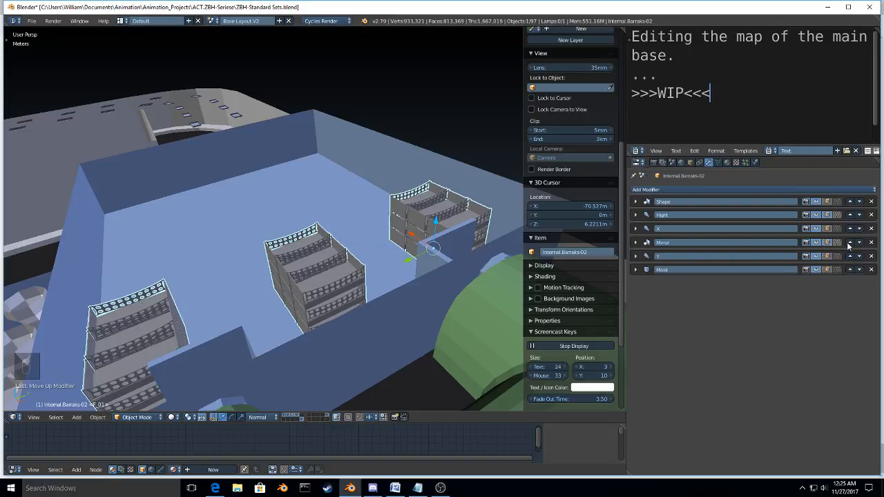
{"action": "left_click", "coordinate": [850, 242]}
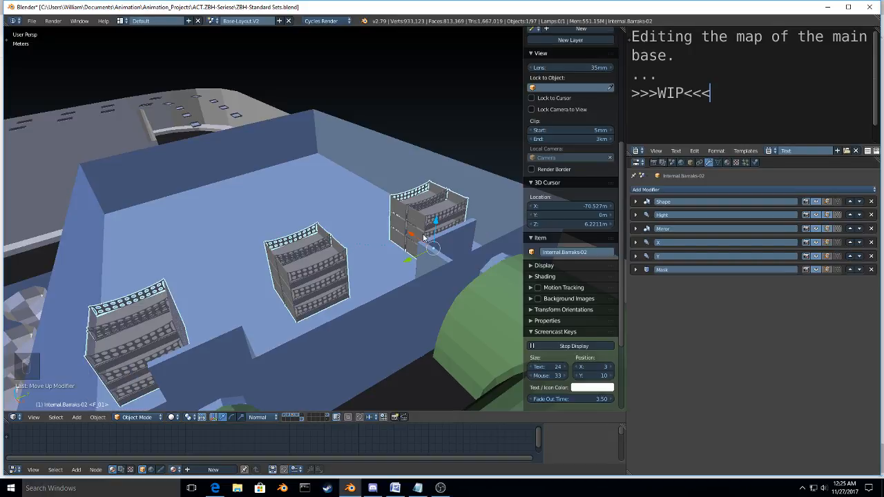
Step: Check the mirrored bunks from several angles and remove the Mirror modifier from Internal.Barraks-02
{"action": "middle_click_drag", "start_coordinate": [424, 237], "coordinate": [387, 298]}
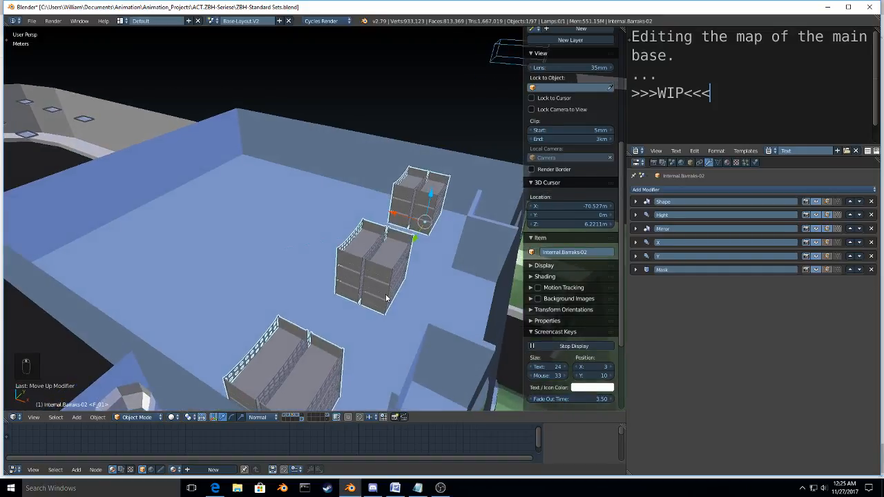
{"action": "scroll", "coordinate": [386, 298], "scroll_direction": "down", "scroll_amount": 8}
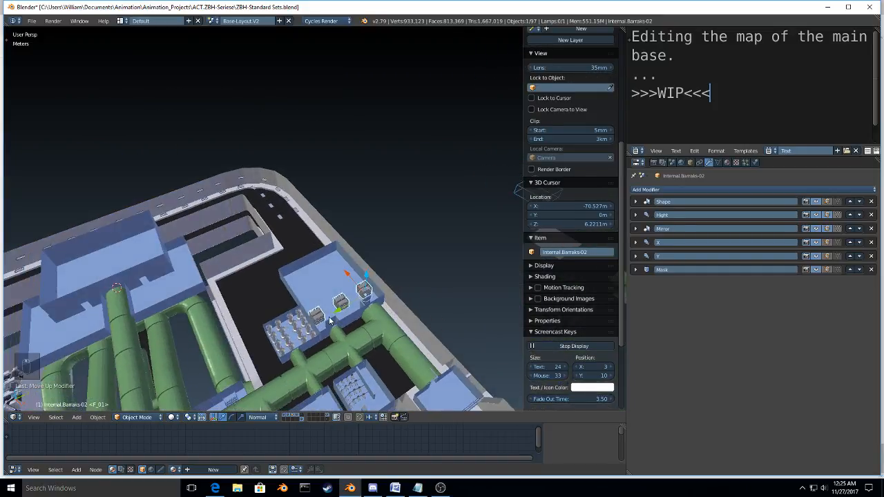
{"action": "scroll", "coordinate": [330, 320], "scroll_direction": "up", "scroll_amount": 5}
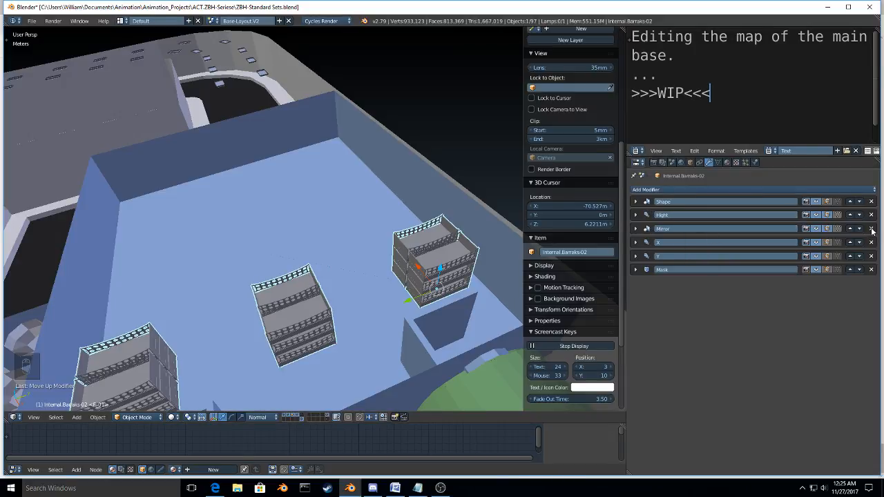
{"action": "left_click", "coordinate": [871, 229]}
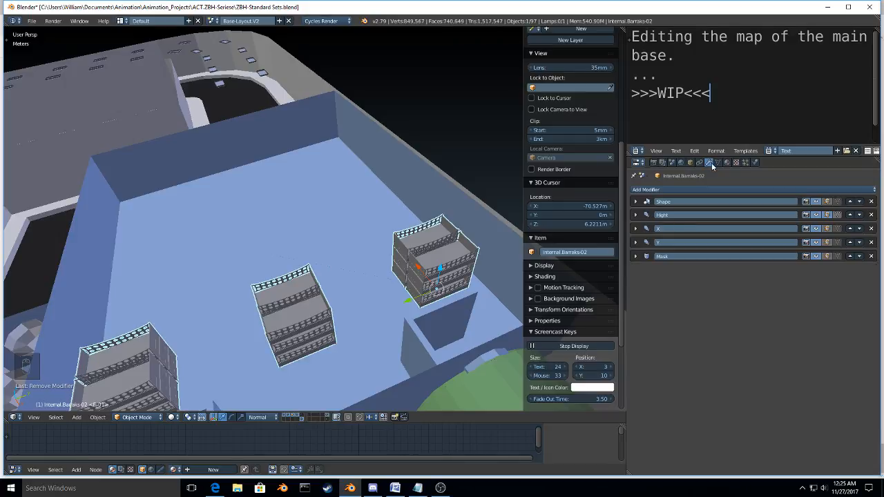
Step: Add a second lengthwise Array modifier to Internal.Barraks-02 with a relative X offset of 1.9 and a count of 4
{"action": "left_click", "coordinate": [714, 189]}
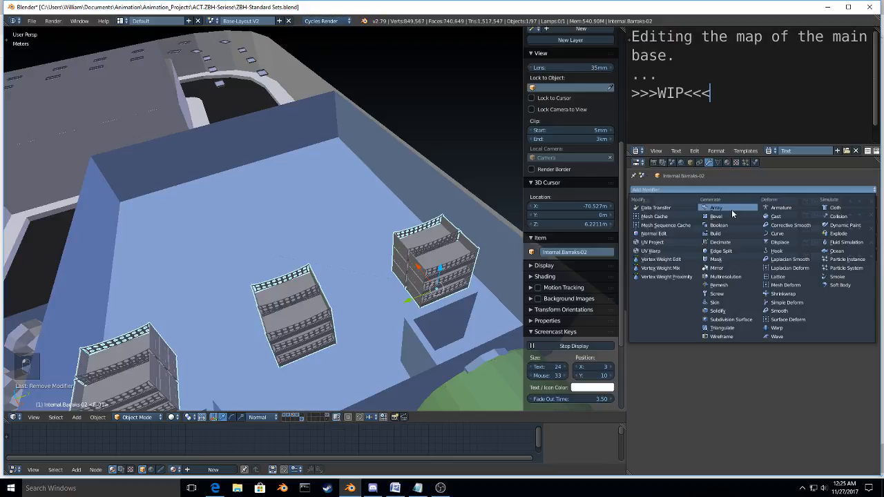
{"action": "left_click", "coordinate": [718, 207]}
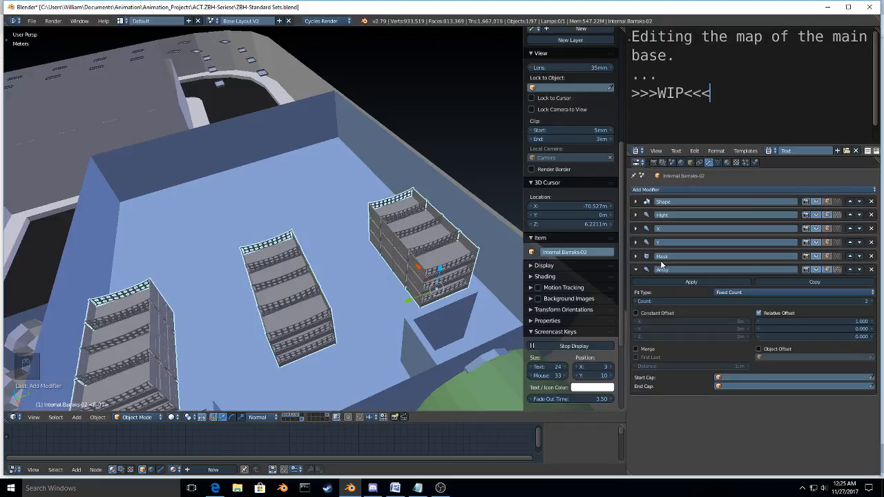
{"action": "left_click", "coordinate": [873, 322]}
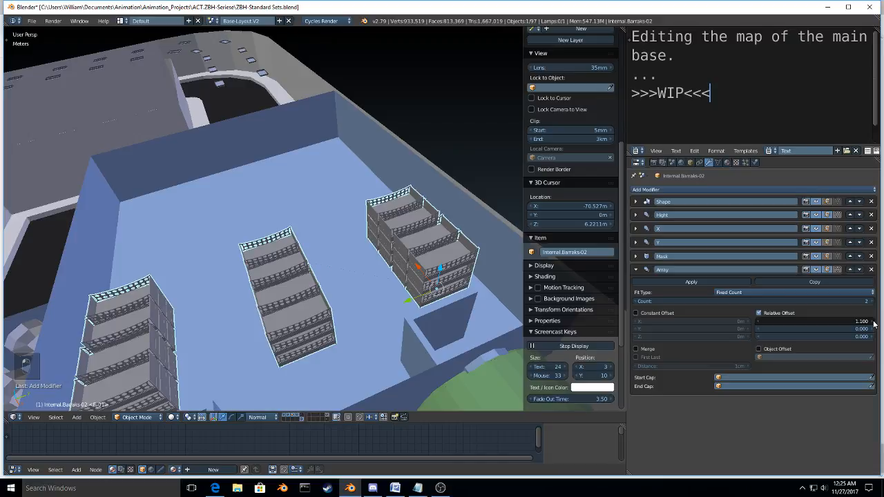
{"action": "left_click", "coordinate": [874, 323]}
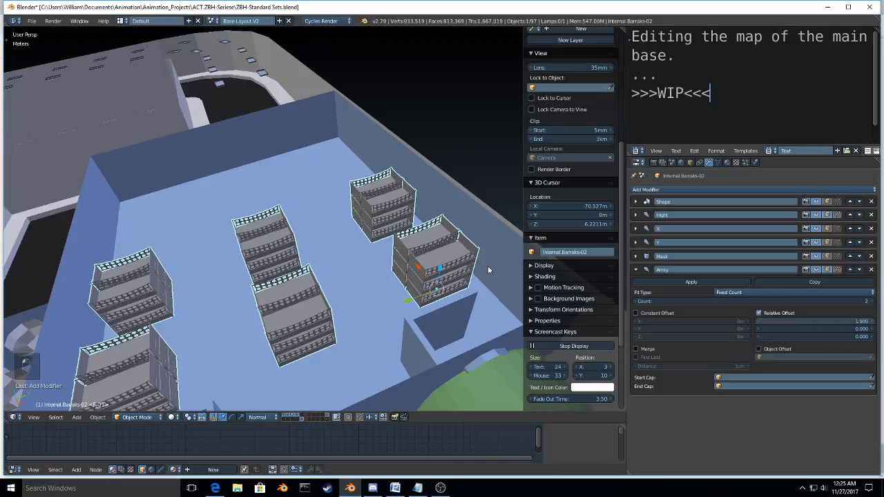
{"action": "middle_click_drag", "start_coordinate": [487, 270], "coordinate": [587, 256]}
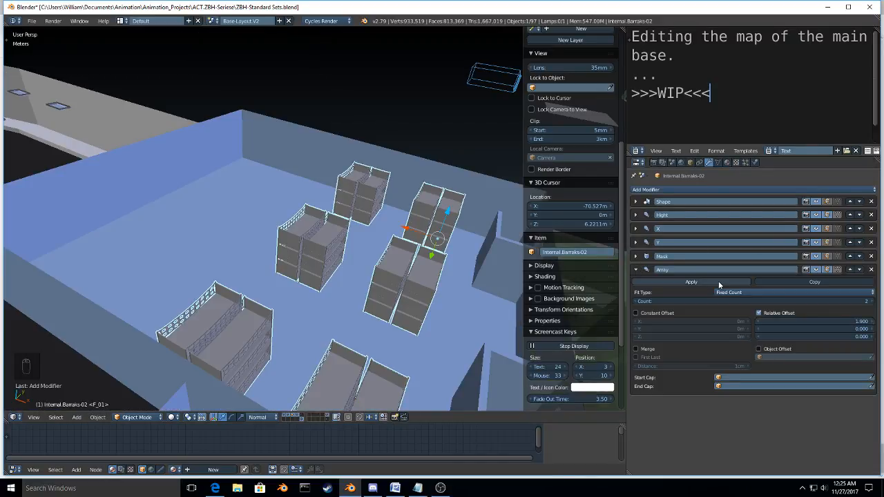
{"action": "left_click", "coordinate": [871, 301]}
{"action": "left_click", "coordinate": [872, 301]}
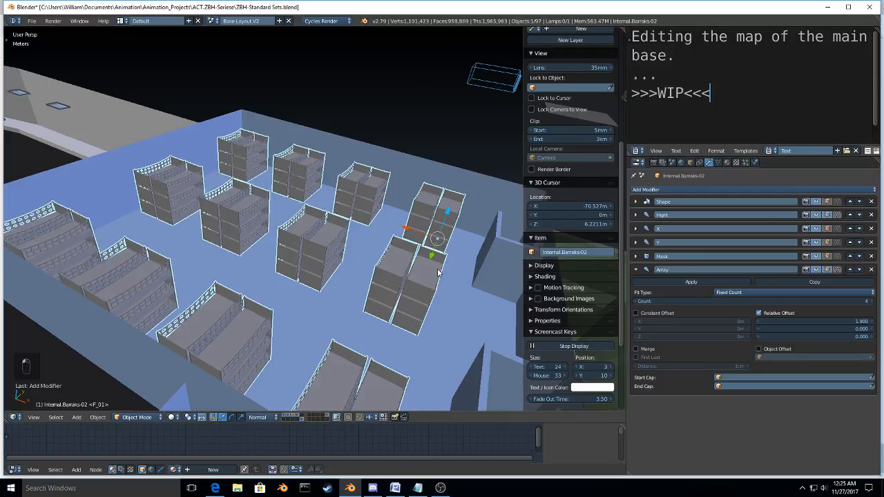
Step: Look over the new bunk groups and switch the Shape mirror modifier's Y and X axes off and back on in turn
{"action": "middle_click_drag", "start_coordinate": [438, 273], "coordinate": [462, 294]}
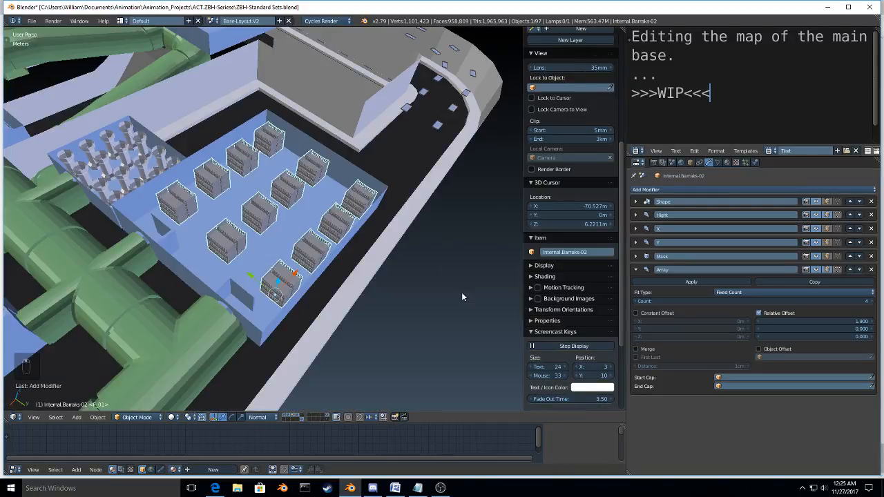
{"action": "scroll", "coordinate": [461, 292], "scroll_direction": "up", "scroll_amount": 5}
{"action": "mouse_move", "coordinate": [235, 297]}
{"action": "middle_mouse_down"}
{"action": "mouse_move", "coordinate": [314, 275]}
{"action": "mouse_move", "coordinate": [171, 279]}
{"action": "mouse_move", "coordinate": [286, 326]}
{"action": "mouse_move", "coordinate": [221, 306]}
{"action": "middle_mouse_up"}
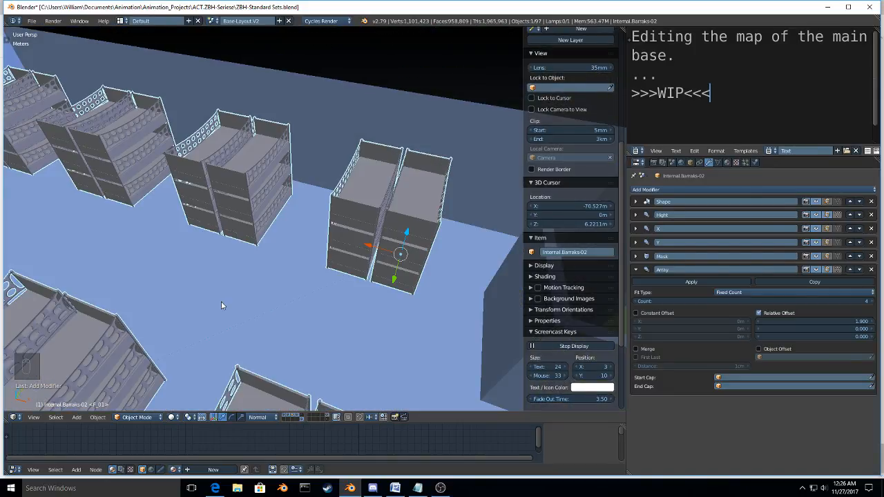
{"action": "left_click", "coordinate": [635, 202]}
{"action": "left_click", "coordinate": [636, 241]}
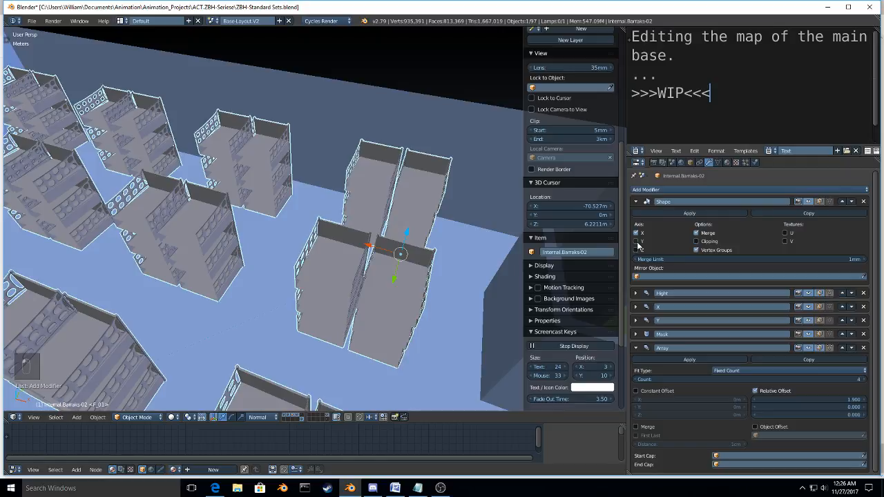
{"action": "left_click", "coordinate": [637, 241]}
{"action": "left_click", "coordinate": [637, 233]}
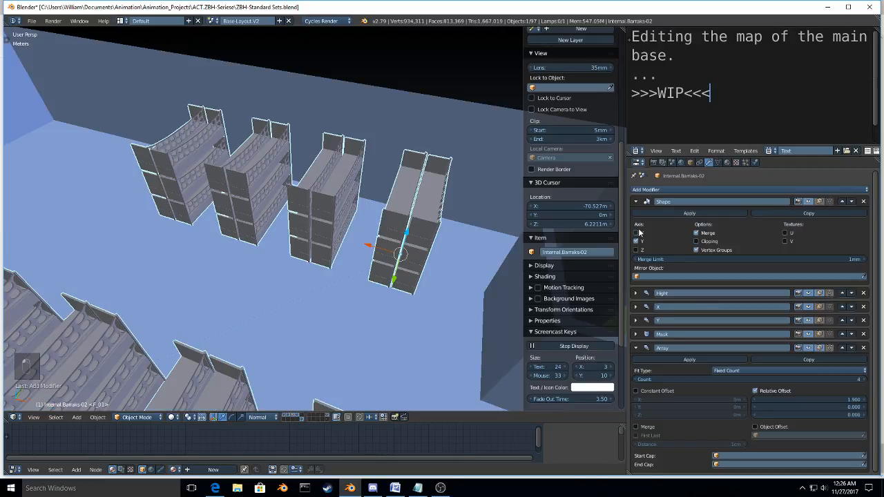
{"action": "left_click", "coordinate": [637, 232]}
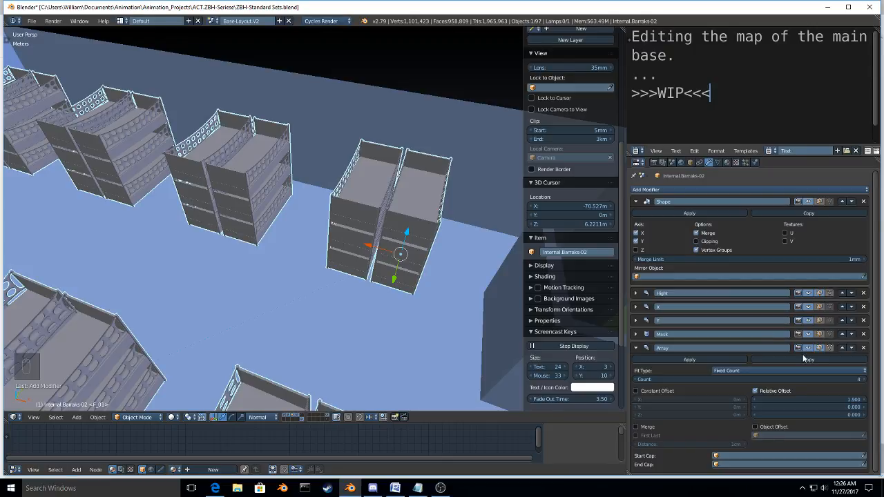
Step: Remove the last Array modifier from Internal.Barraks-02, turn off the Shape mirror's Y axis and apply the Shape modifier
{"action": "left_click", "coordinate": [863, 347]}
{"action": "middle_click_drag", "start_coordinate": [474, 273], "coordinate": [756, 223]}
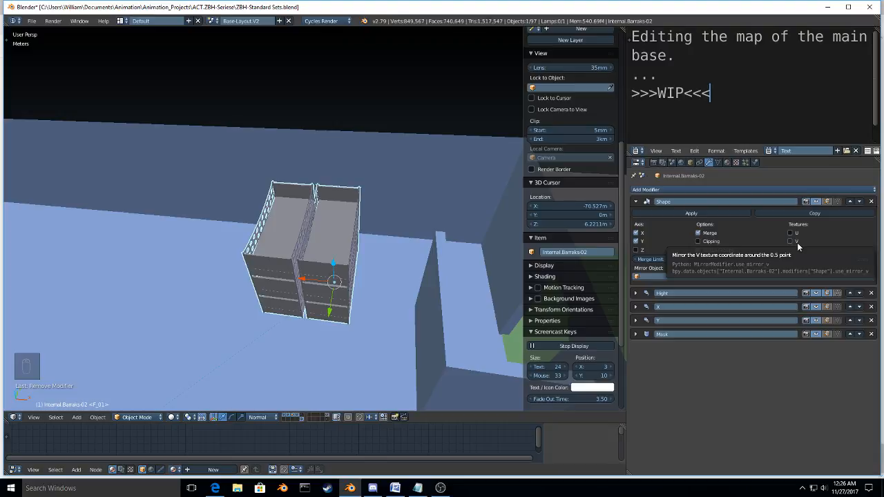
{"action": "left_click", "coordinate": [637, 233]}
{"action": "left_click", "coordinate": [639, 234]}
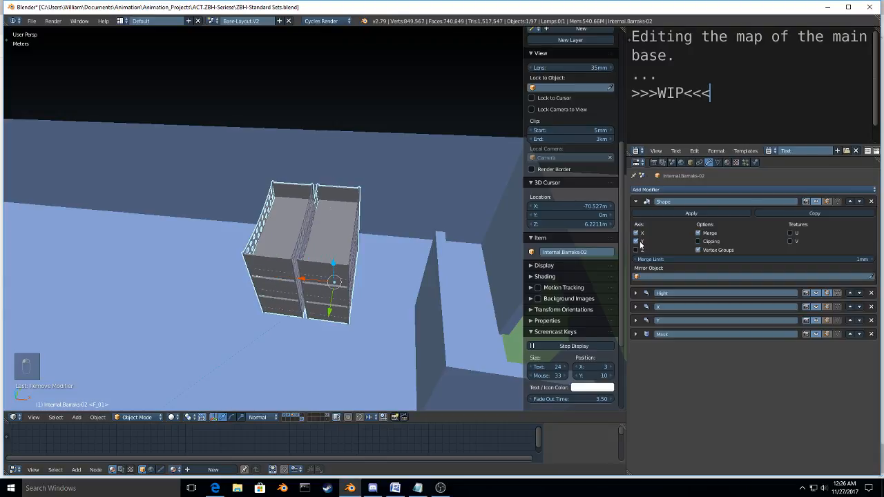
{"action": "left_click", "coordinate": [637, 242]}
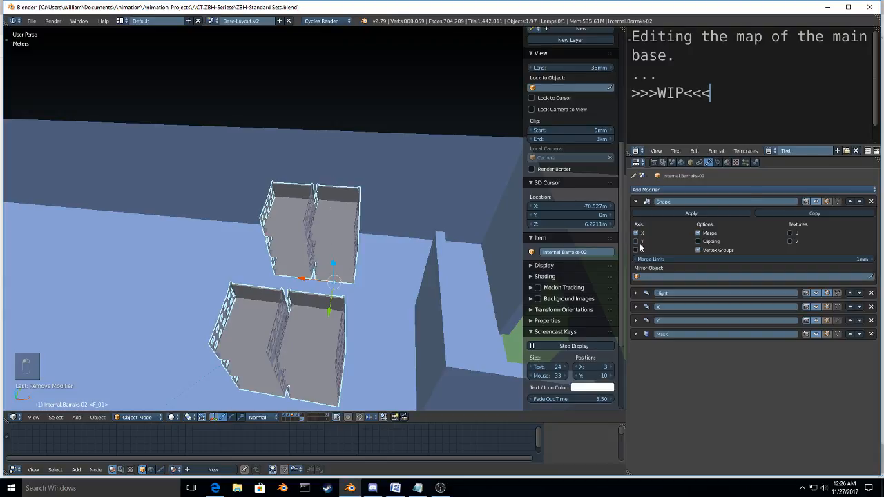
{"action": "left_click", "coordinate": [669, 212]}
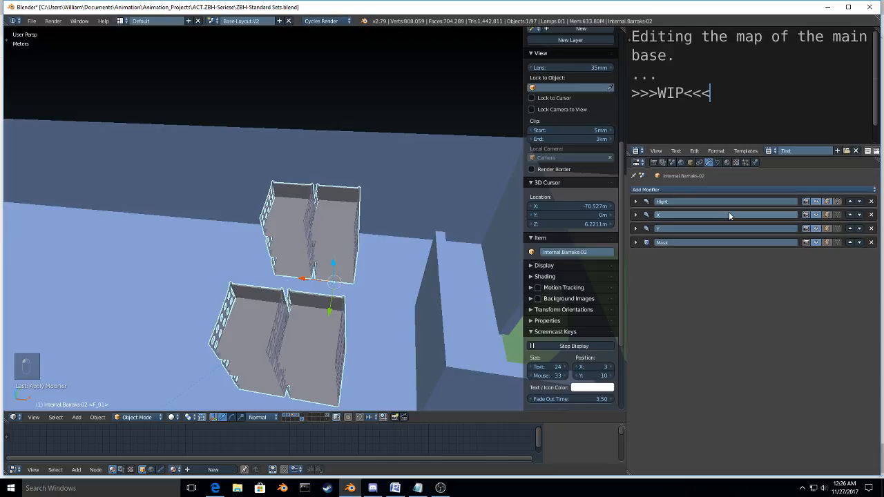
Step: Add a Mirror modifier at the top of Internal.Barraks-02's stack, mirroring across Y instead of X
{"action": "left_click", "coordinate": [702, 188]}
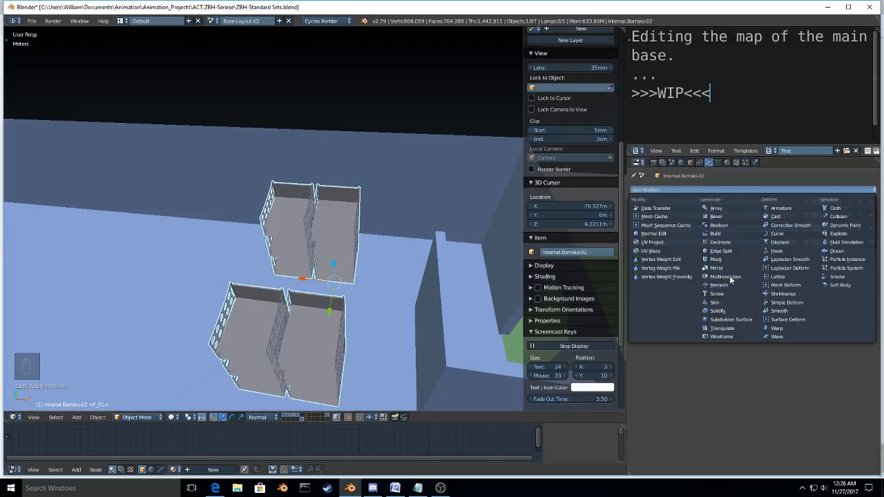
{"action": "left_click", "coordinate": [718, 268]}
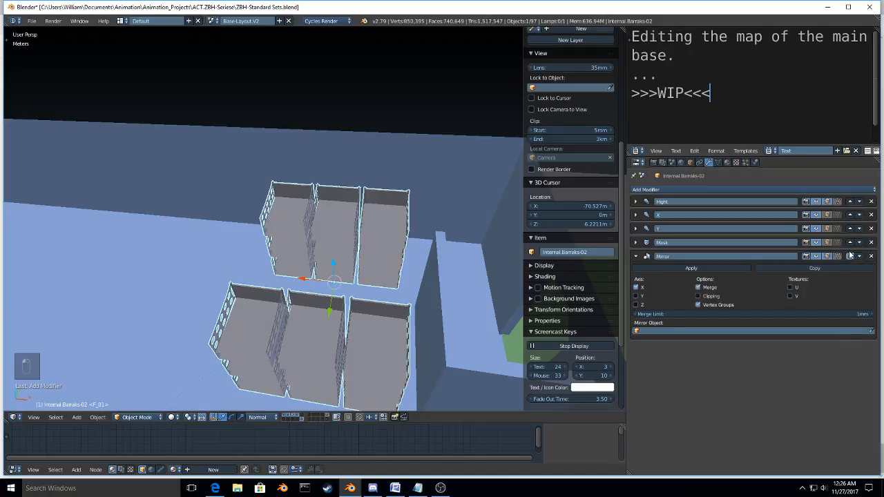
{"action": "left_click", "coordinate": [850, 256]}
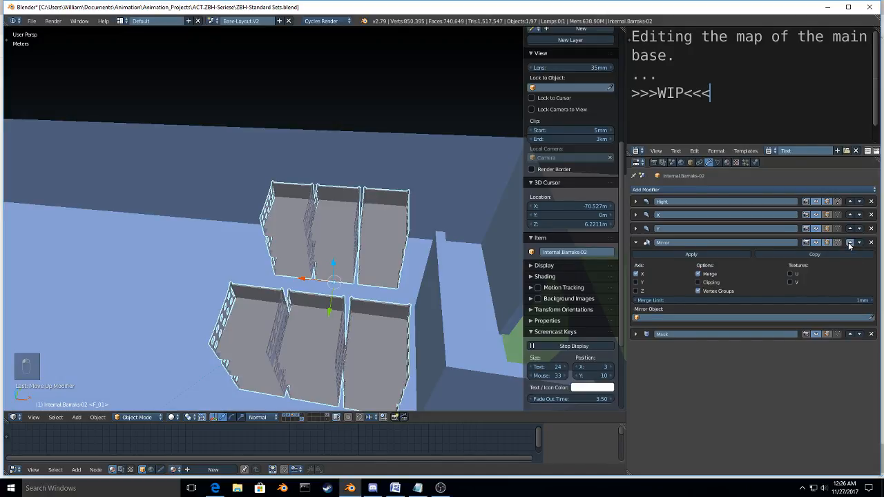
{"action": "left_click", "coordinate": [850, 242]}
{"action": "left_click", "coordinate": [850, 229]}
{"action": "left_click", "coordinate": [850, 214]}
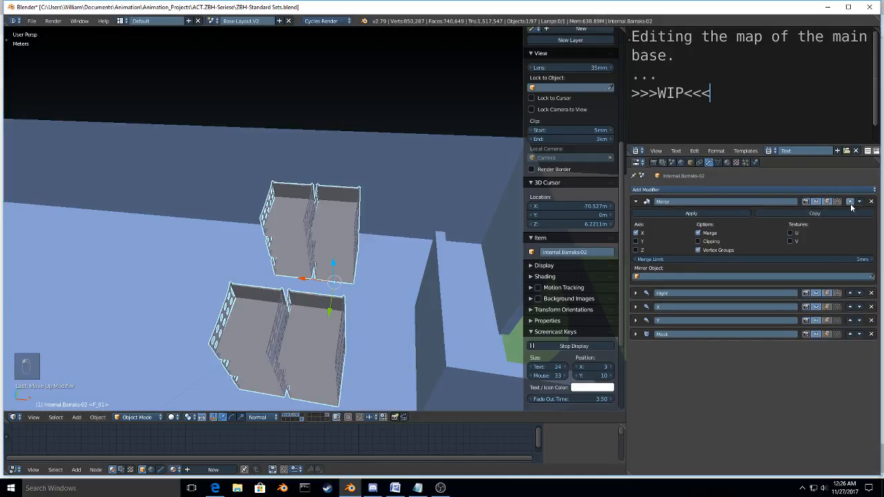
{"action": "left_click", "coordinate": [637, 233]}
{"action": "left_click", "coordinate": [637, 242]}
{"action": "scroll", "coordinate": [339, 286], "scroll_direction": "down", "scroll_amount": 9}
{"action": "middle_click_drag", "start_coordinate": [384, 277], "coordinate": [382, 296]}
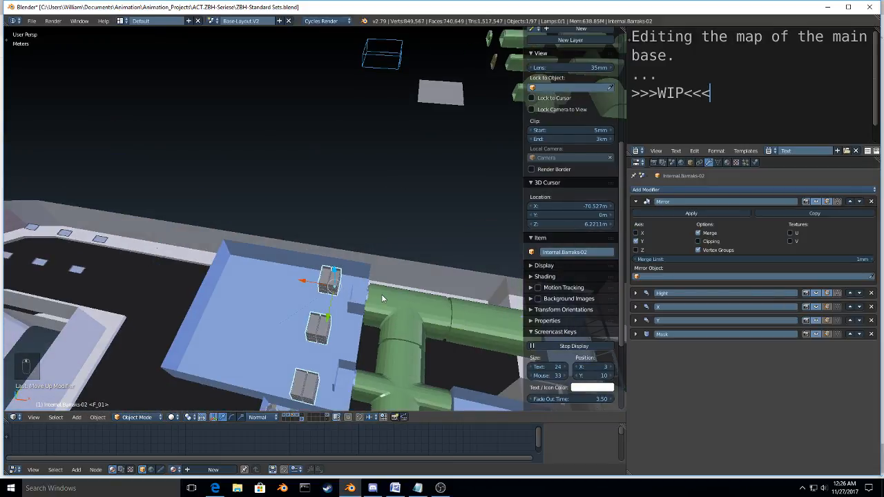
{"action": "scroll", "coordinate": [313, 301], "scroll_direction": "up", "scroll_amount": 8}
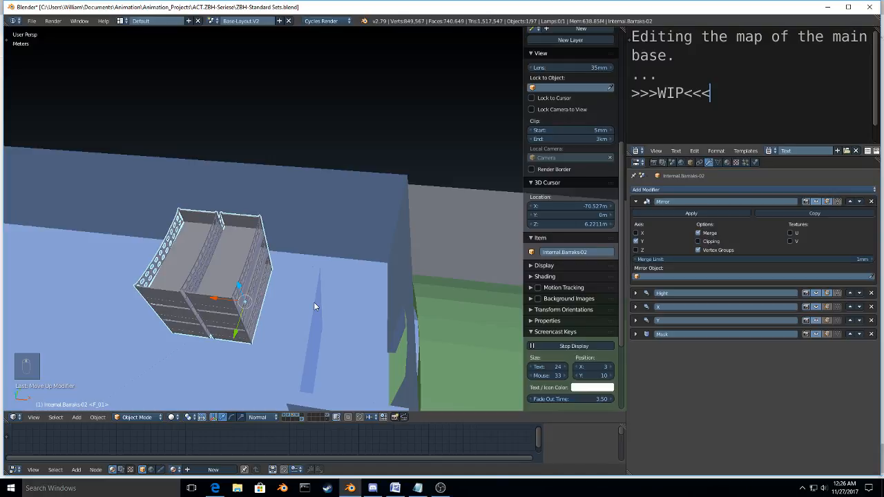
Step: In Edit Mode, select the whole bunk mesh and move it about 45 cm along the global X axis in top orthographic view
{"action": "middle_click_drag", "start_coordinate": [314, 301], "coordinate": [357, 295]}
{"action": "key", "text": "Tab"}
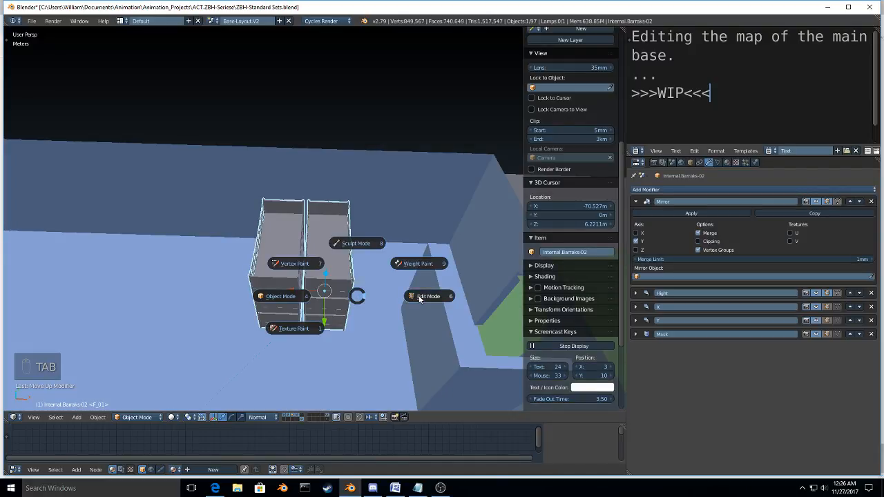
{"action": "left_click", "coordinate": [419, 297]}
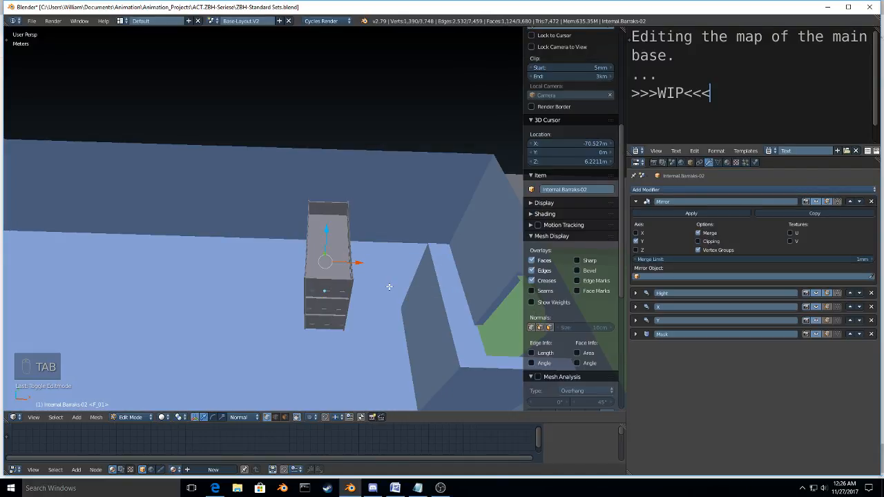
{"action": "middle_click_drag", "start_coordinate": [390, 287], "coordinate": [395, 269]}
{"action": "key", "text": "a"}
{"action": "key", "text": "a"}
{"action": "key", "text": "a"}
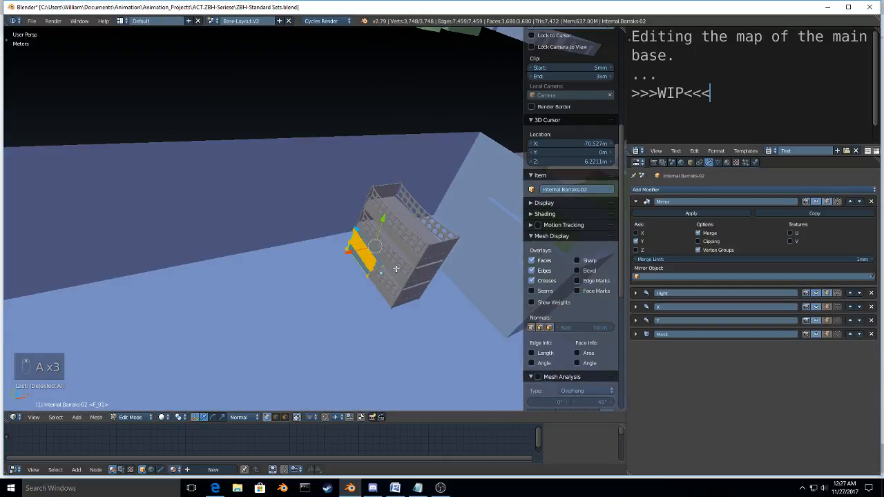
{"action": "key", "text": "KP_7"}
{"action": "key", "text": "KP_5"}
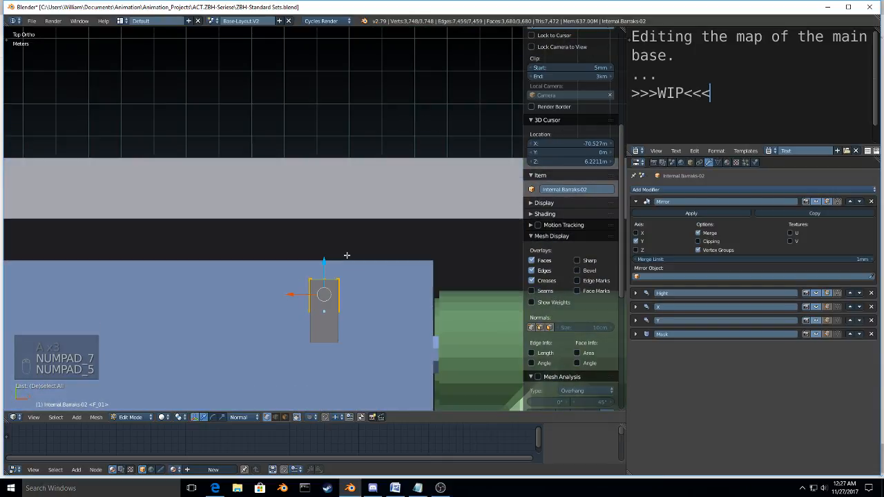
{"action": "scroll", "coordinate": [347, 255], "scroll_direction": "up", "scroll_amount": 6}
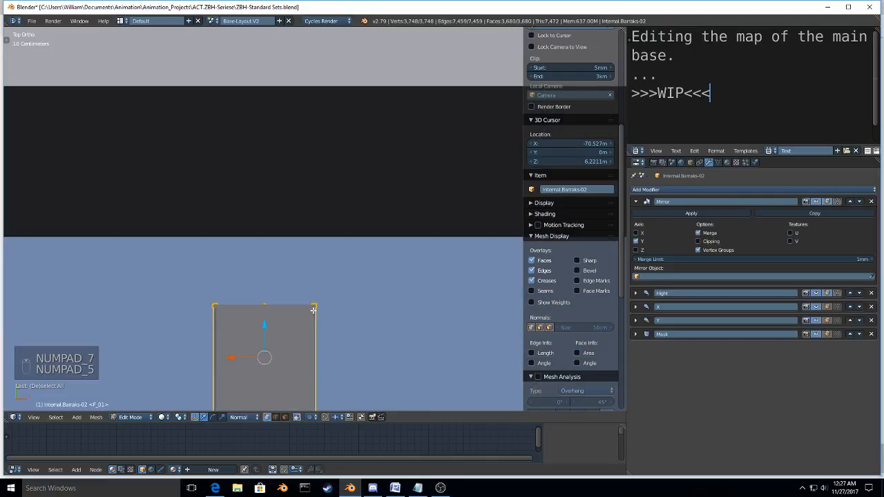
{"action": "middle_click_drag", "start_coordinate": [313, 311], "coordinate": [368, 129], "text": "shift"}
{"action": "key", "text": "g"}
{"action": "key", "text": "x"}
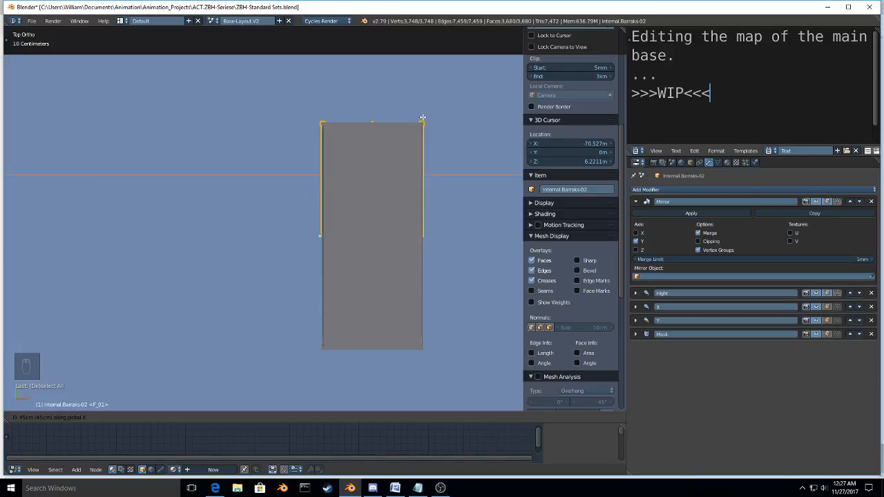
{"action": "left_click", "coordinate": [423, 118]}
Step: Return Internal.Barraks-02 to Object Mode and snap the 3D cursor to the selected object's origin
{"action": "middle_click_drag", "start_coordinate": [422, 117], "coordinate": [301, 264]}
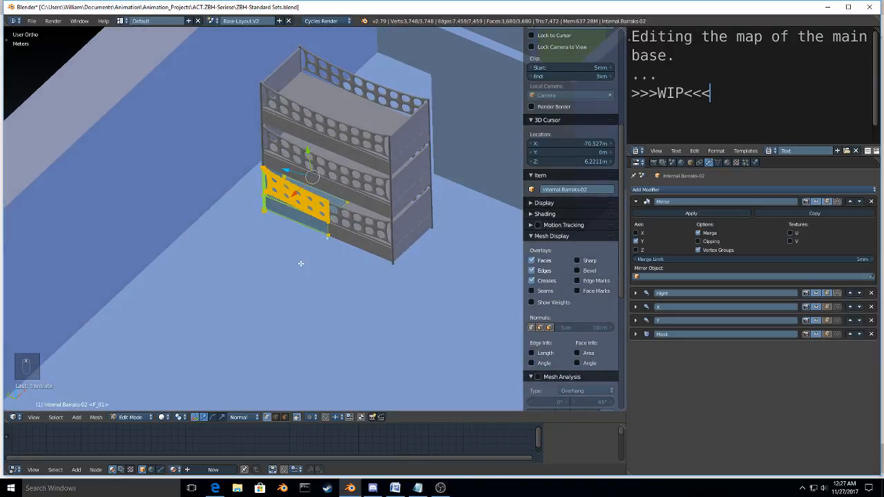
{"action": "scroll", "coordinate": [333, 232], "scroll_direction": "up", "scroll_amount": 2}
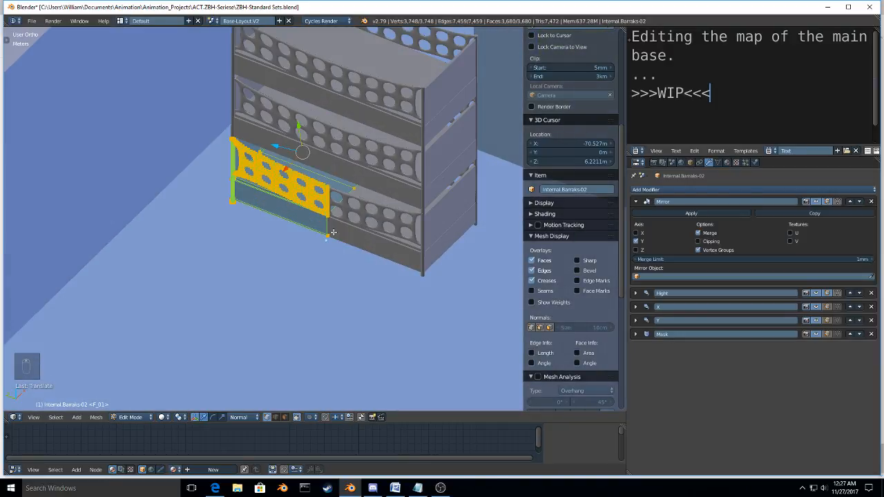
{"action": "key", "text": "Tab"}
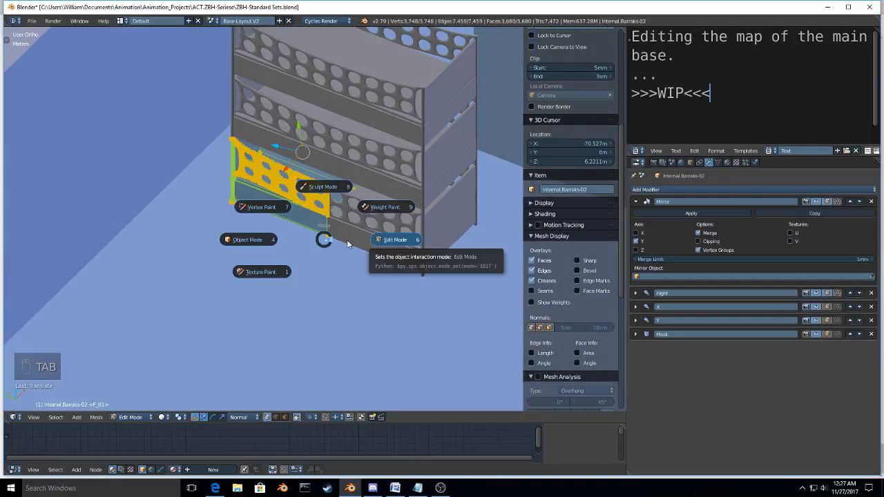
{"action": "left_click", "coordinate": [261, 240]}
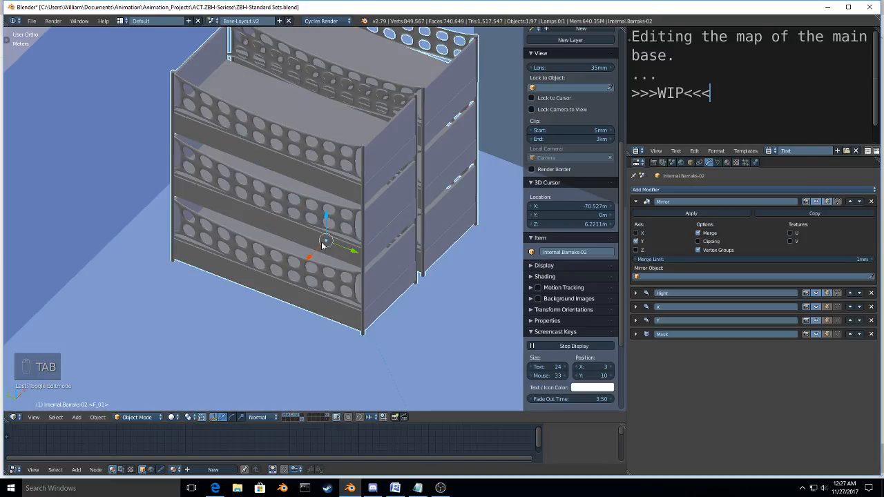
{"action": "key", "text": "shift+s"}
{"action": "left_click", "coordinate": [276, 242]}
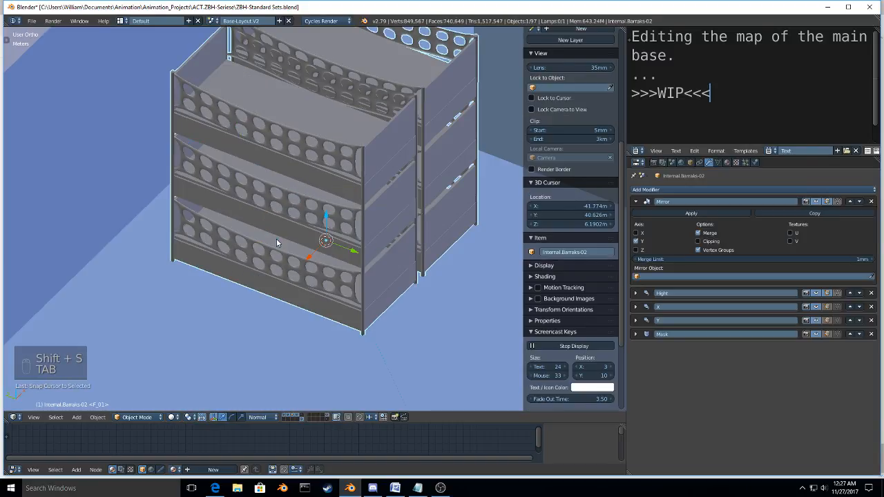
Step: Add a plane to the bunk mesh at the 3D cursor and rotate it 90° about X and 90° about Z
{"action": "key", "text": "Tab"}
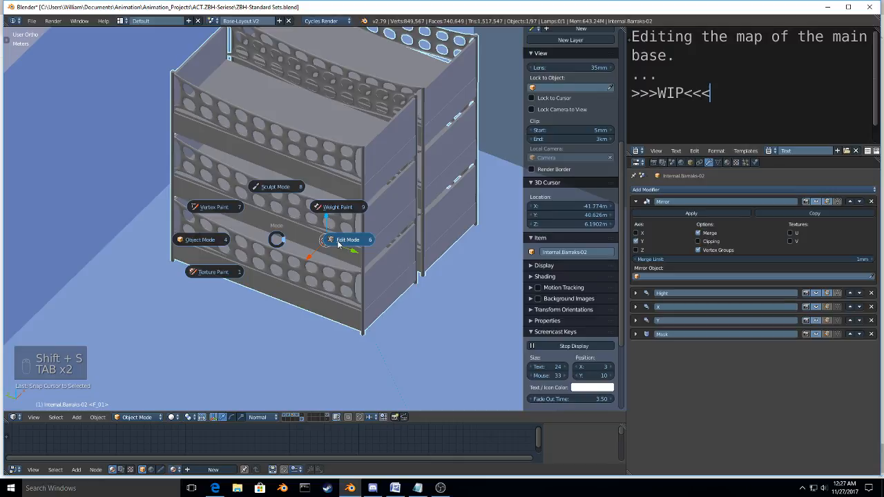
{"action": "left_click", "coordinate": [338, 244]}
{"action": "key", "text": "shift+a"}
{"action": "left_click", "coordinate": [337, 242]}
{"action": "key", "text": "r"}
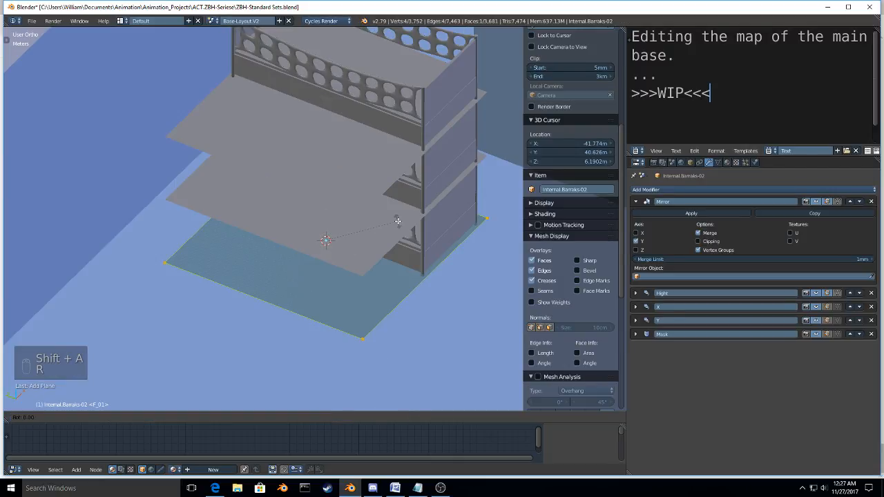
{"action": "key", "text": "x"}
{"action": "type", "text": "90"}
{"action": "key", "text": "Return"}
{"action": "type", "text": "rz"}
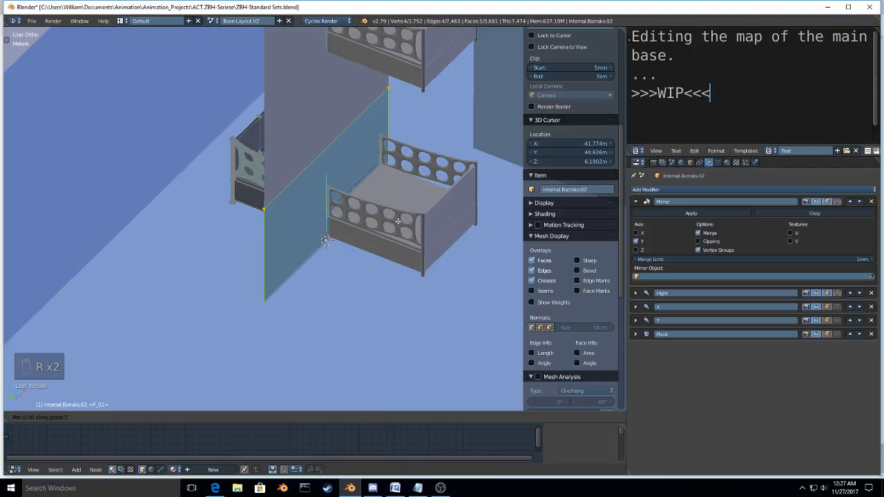
{"action": "type", "text": "9"}
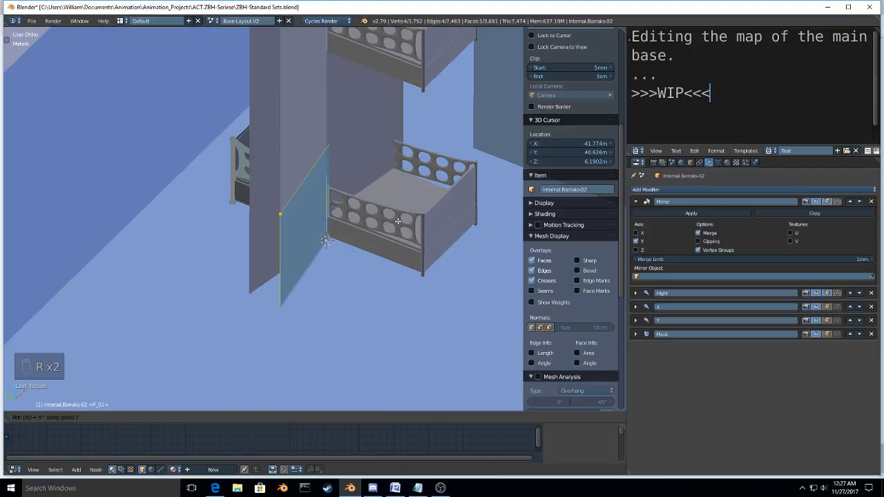
{"action": "type", "text": "0"}
{"action": "key", "text": "Return"}
Step: Extrude the upright plane into a thin panel along the bunk's side and shift it slightly along X
{"action": "middle_click_drag", "start_coordinate": [397, 221], "coordinate": [318, 172]}
{"action": "key", "text": "e"}
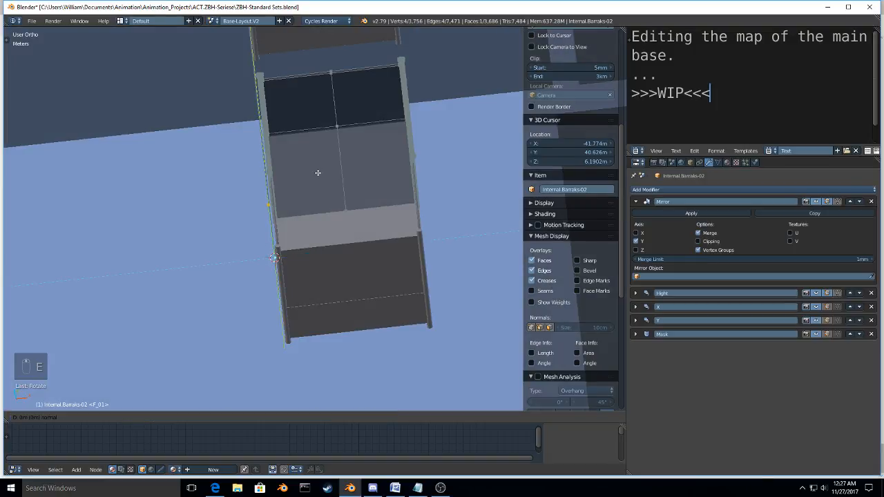
{"action": "left_click", "coordinate": [337, 174]}
{"action": "key", "text": "g"}
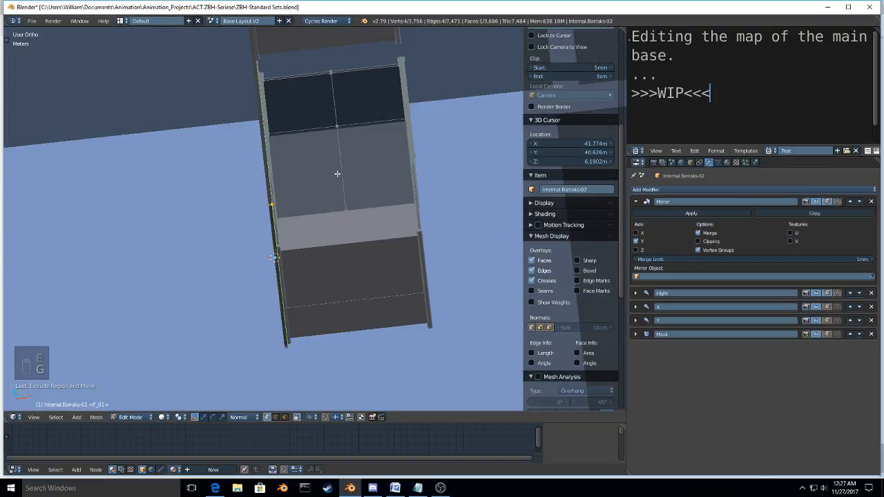
{"action": "key", "text": "x"}
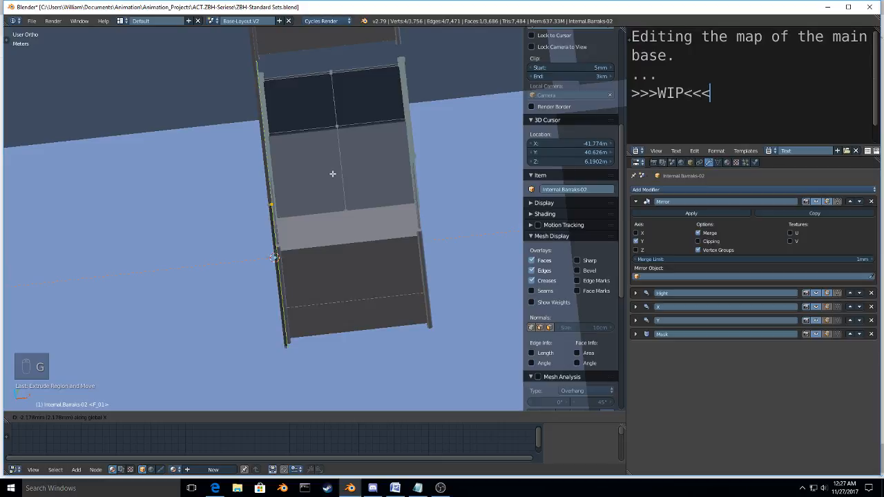
Step: Switch to face selection and delete the large outer face of the new panel
{"action": "key", "text": "ctrl+Tab"}
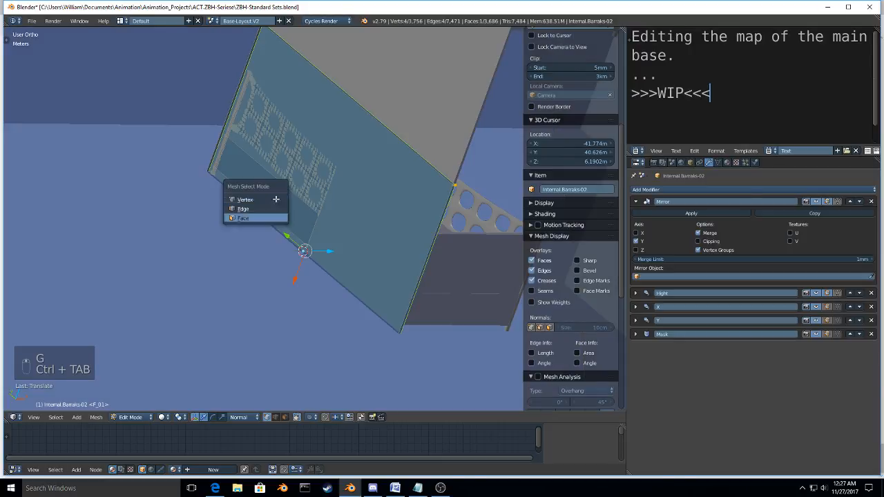
{"action": "left_click", "coordinate": [248, 215]}
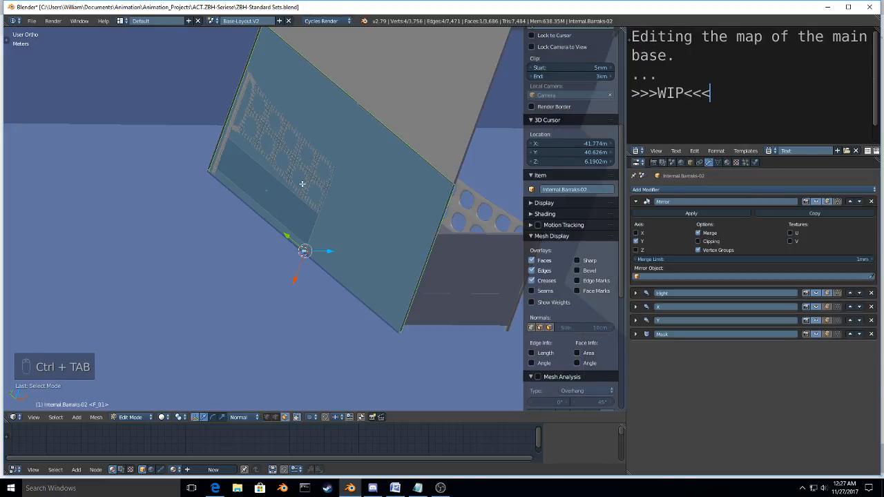
{"action": "right_click", "coordinate": [354, 183]}
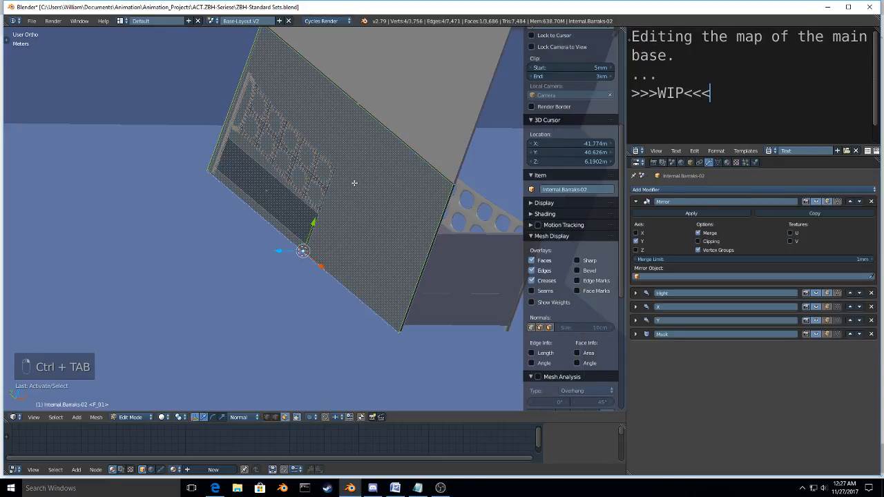
{"action": "key", "text": "x"}
{"action": "left_click", "coordinate": [333, 171]}
Step: Switch to wireframe, select all geometry linked to the perforated guard rail beside the new panel and delete it
{"action": "right_click", "coordinate": [334, 171]}
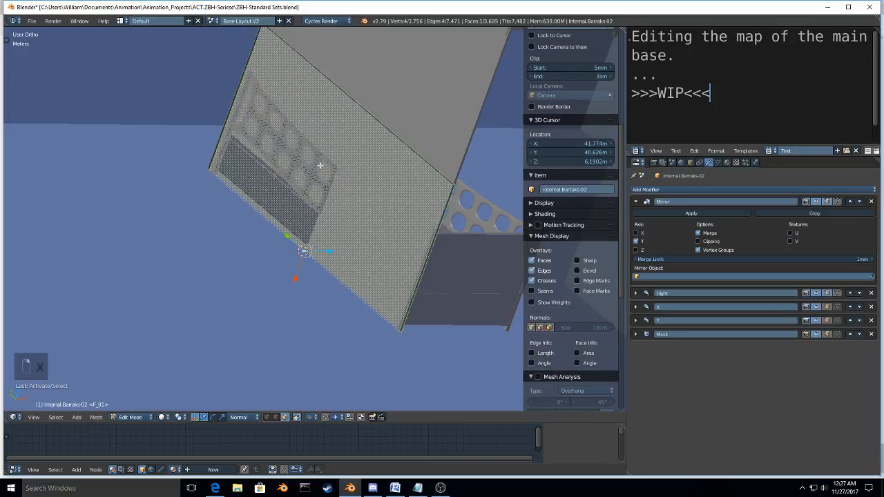
{"action": "key", "text": "z"}
{"action": "right_click", "coordinate": [327, 162]}
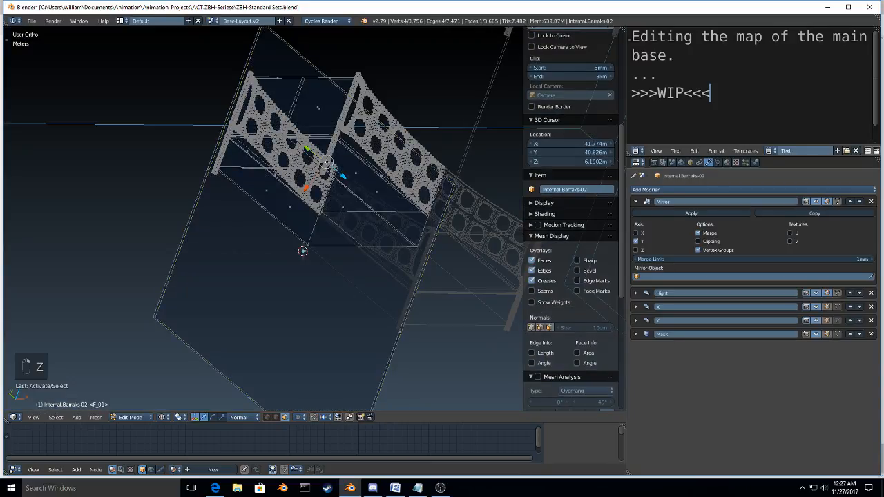
{"action": "key", "text": "ctrl+l"}
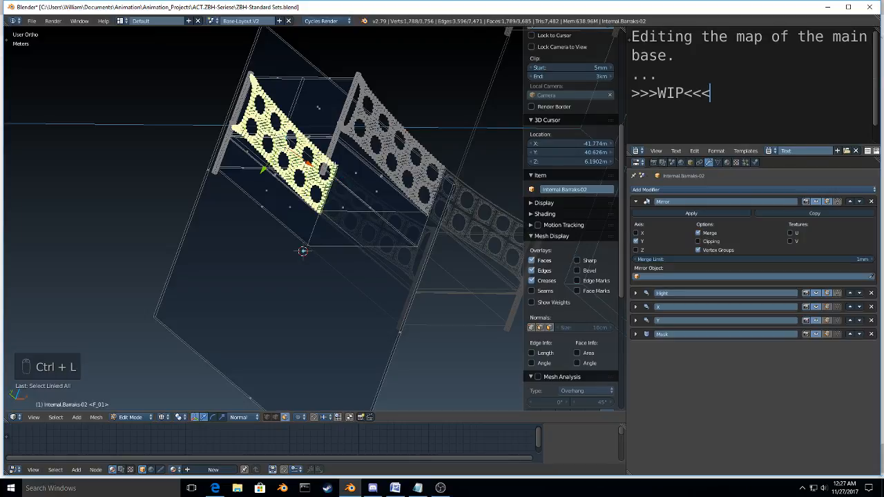
{"action": "key", "text": "alt+h"}
{"action": "key", "text": "x"}
{"action": "left_click", "coordinate": [292, 177]}
Step: Raise the bottom edge of the tall side panel about 1 m along Z, near the feet of the bunk posts
{"action": "middle_click_drag", "start_coordinate": [293, 177], "coordinate": [293, 265]}
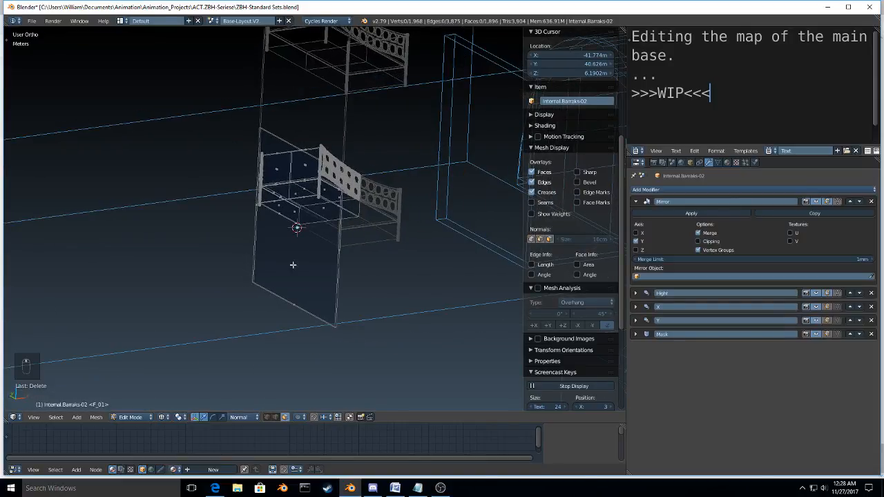
{"action": "right_click", "coordinate": [301, 311]}
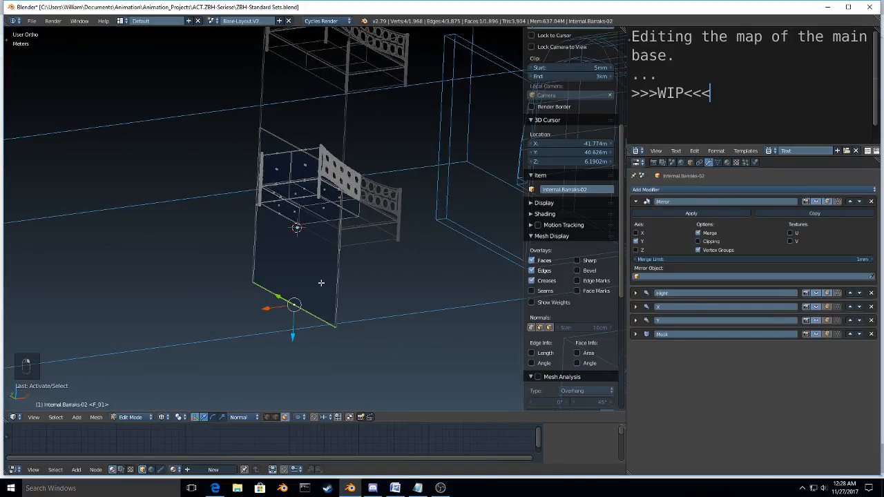
{"action": "key", "text": "g"}
{"action": "key", "text": "z"}
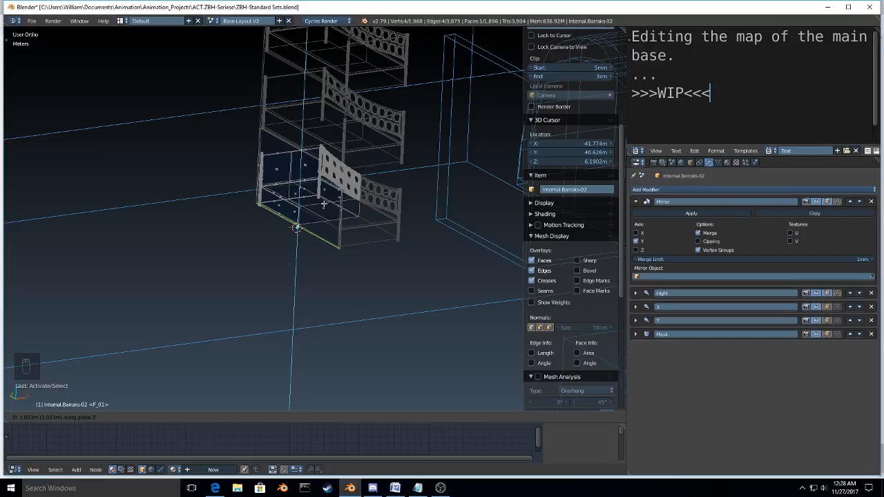
{"action": "left_click", "coordinate": [323, 204]}
{"action": "key", "text": "KP_3"}
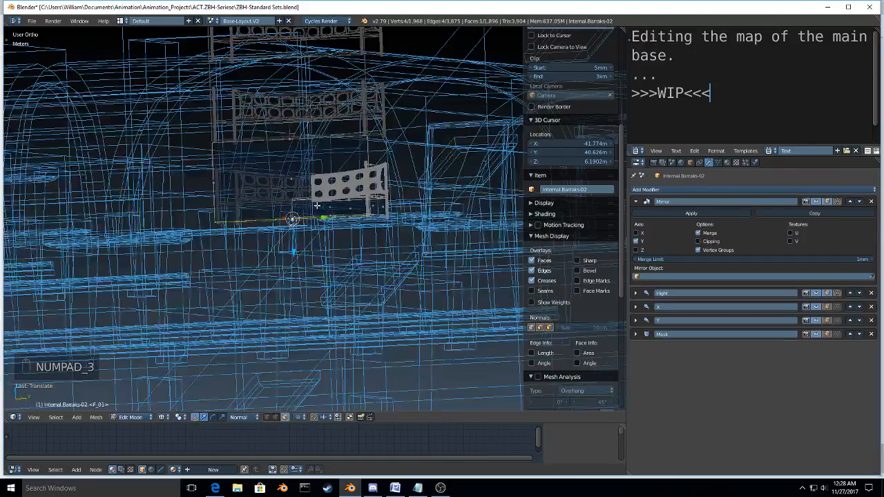
{"action": "scroll", "coordinate": [317, 206], "scroll_direction": "up", "scroll_amount": 6}
{"action": "middle_click_drag", "start_coordinate": [428, 98], "coordinate": [379, 168], "text": "shift"}
{"action": "key", "text": "g"}
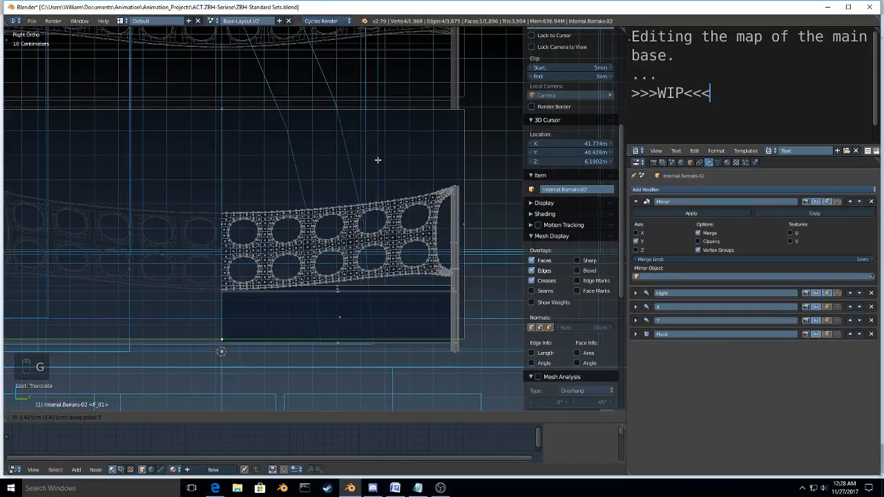
{"action": "left_click", "coordinate": [380, 173]}
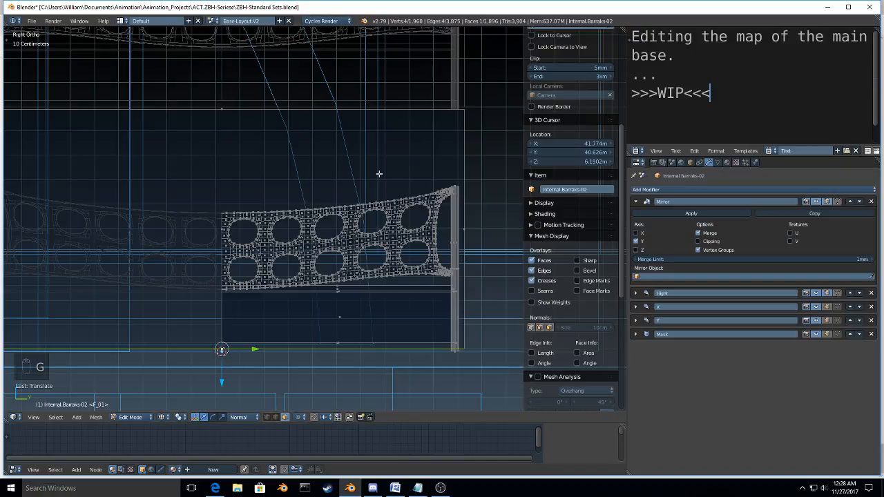
Step: Snap the 3D cursor to the bunk post's foot, pivot around it and scale the panel's bottom edge to 0 along Z
{"action": "right_click", "coordinate": [455, 350]}
{"action": "key", "text": "shift+s"}
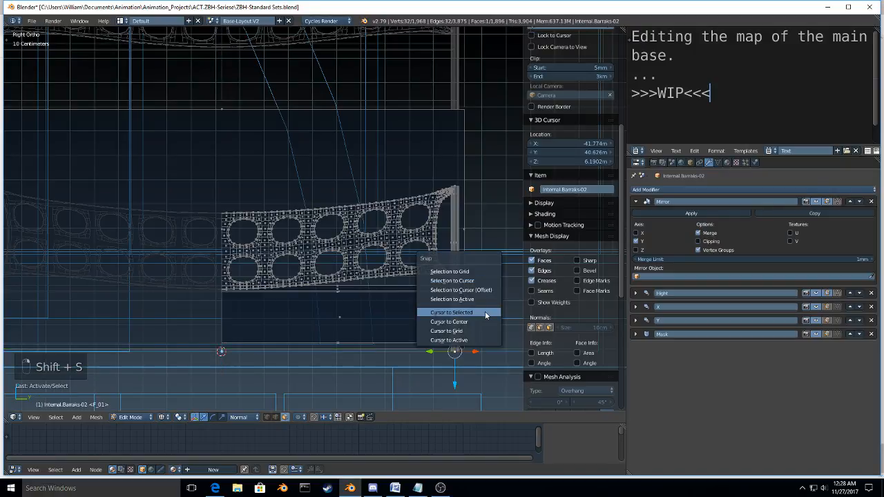
{"action": "left_click", "coordinate": [484, 313]}
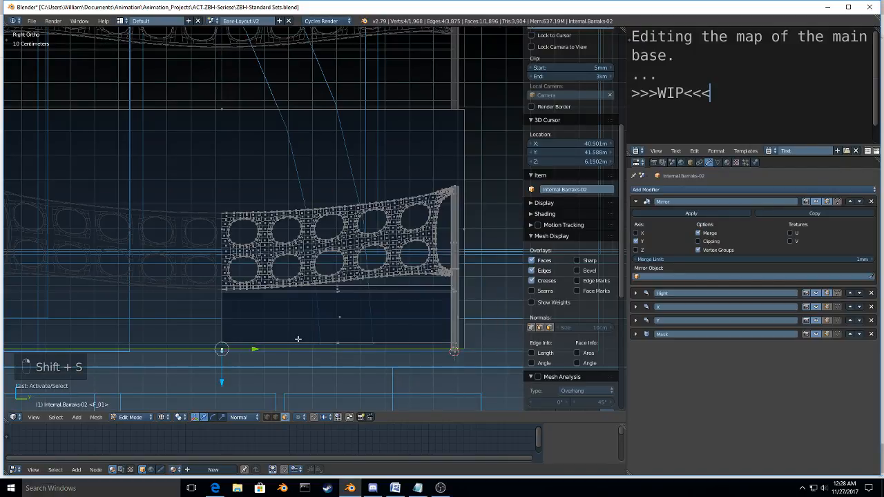
{"action": "key", "text": "period"}
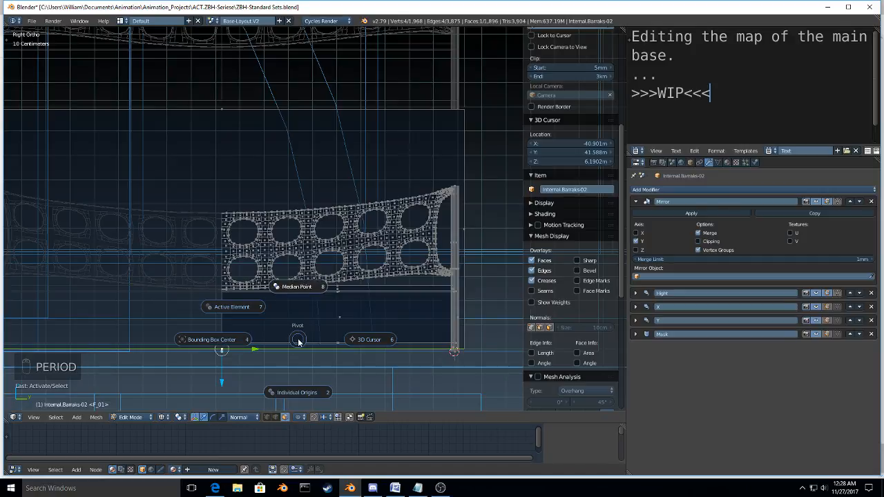
{"action": "key", "text": "s"}
{"action": "key", "text": "z"}
{"action": "key", "text": "0"}
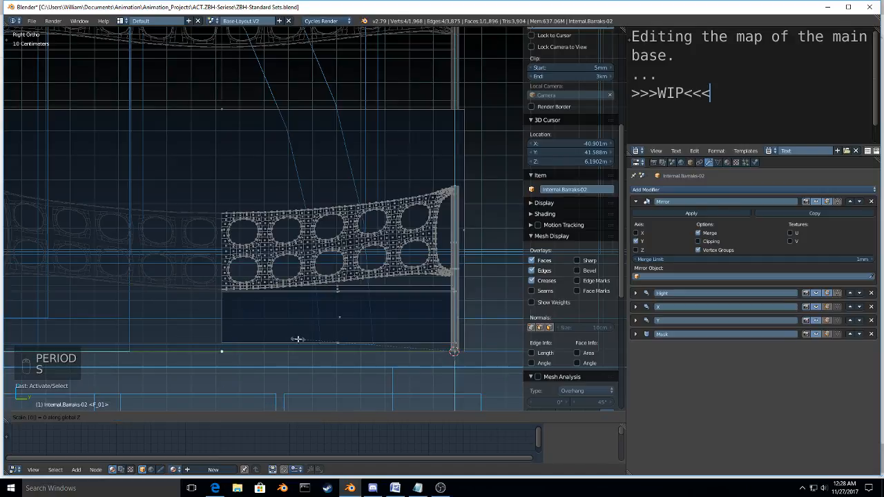
{"action": "left_click", "coordinate": [297, 339]}
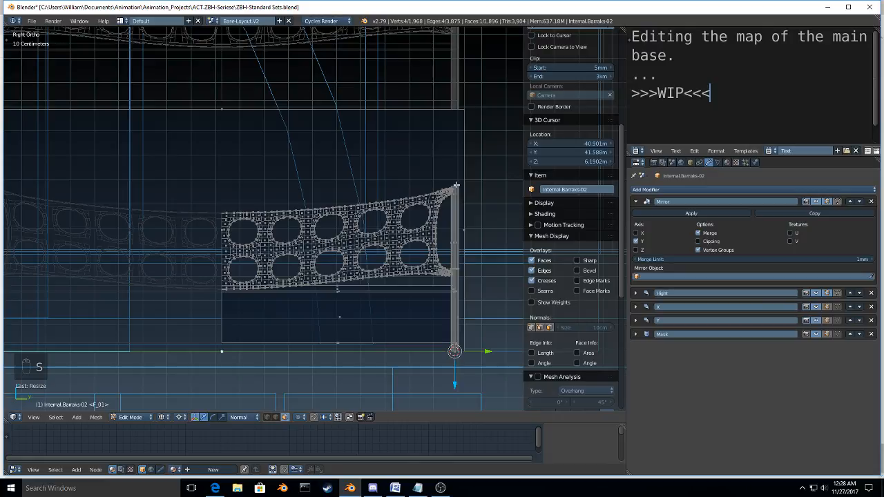
Step: Snap the 3D cursor to the top of the bunk post and scale the panel's top edge to 0 along Z
{"action": "key", "text": "shift+s"}
{"action": "left_click", "coordinate": [323, 141]}
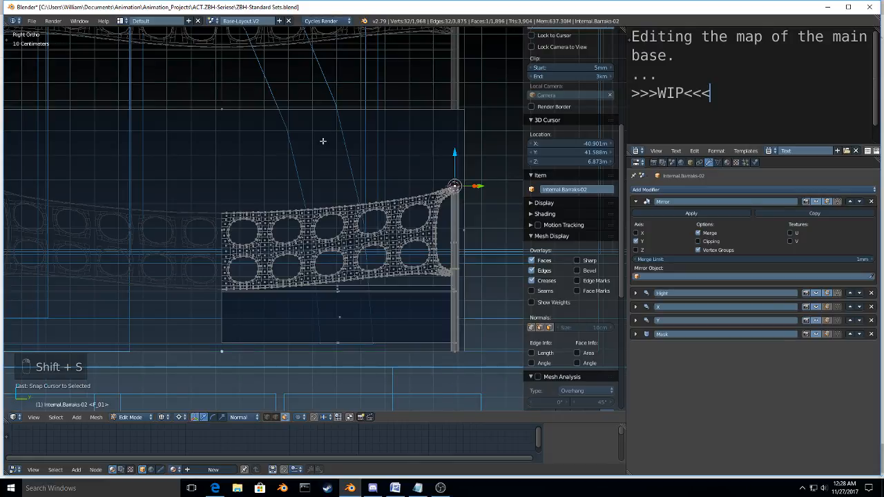
{"action": "right_click", "coordinate": [224, 110]}
{"action": "key", "text": "s"}
{"action": "key", "text": "z"}
{"action": "key", "text": "0"}
{"action": "left_click", "coordinate": [224, 110]}
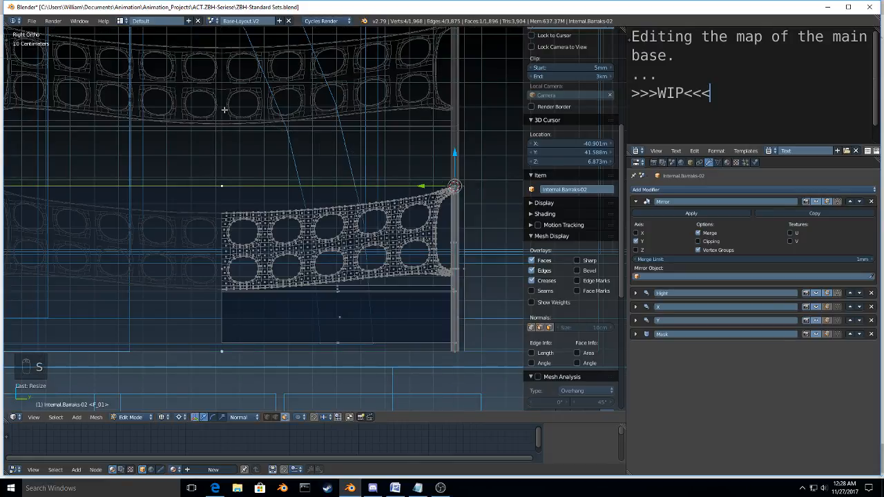
Step: Switch to vertex selection and snap the 3D cursor to the bed base's corner vertex at the bunk's mirror centre
{"action": "middle_click_drag", "start_coordinate": [228, 118], "coordinate": [179, 203]}
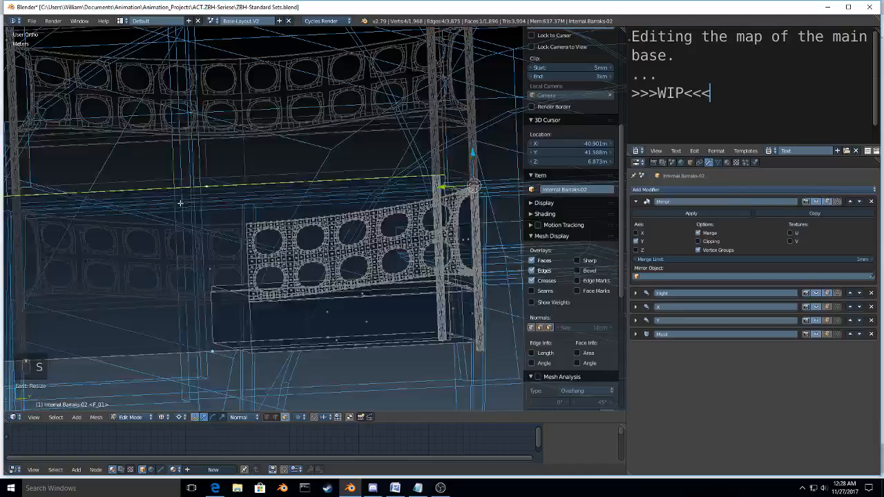
{"action": "scroll", "coordinate": [180, 203], "scroll_direction": "down", "scroll_amount": 6}
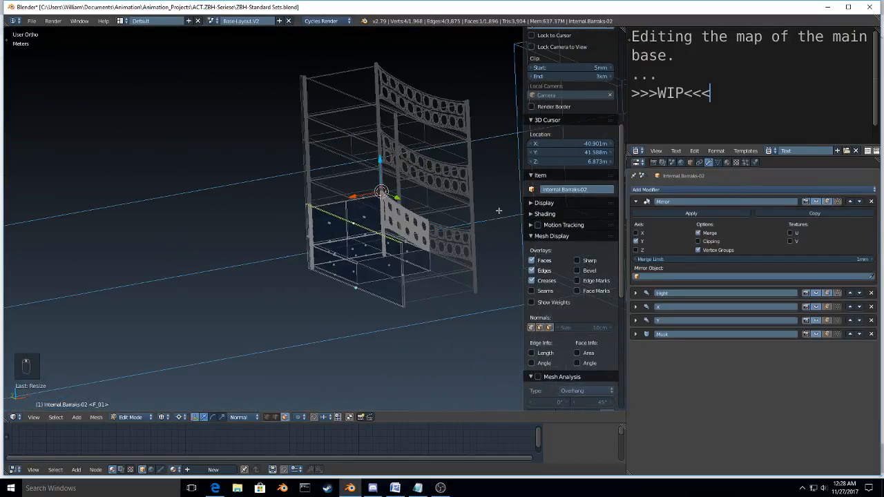
{"action": "middle_click_drag", "start_coordinate": [498, 210], "coordinate": [256, 270]}
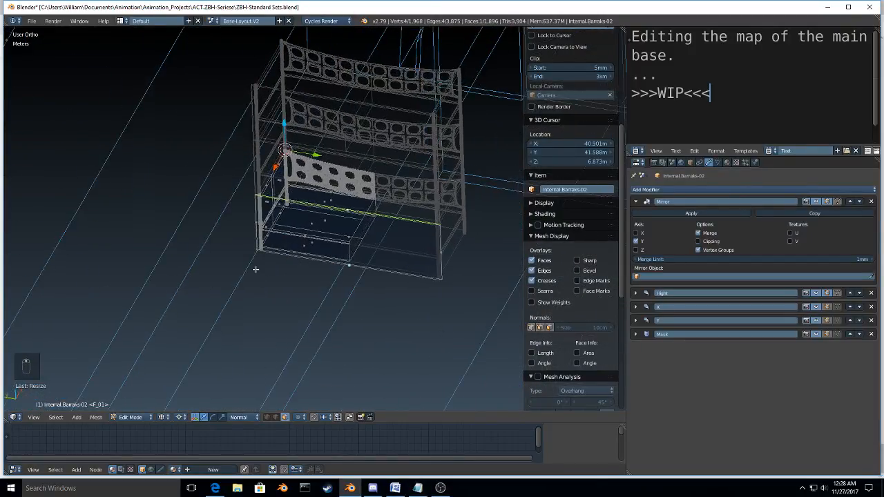
{"action": "scroll", "coordinate": [356, 261], "scroll_direction": "up", "scroll_amount": 3}
{"action": "key", "text": "ctrl+Tab"}
{"action": "left_click", "coordinate": [339, 247]}
{"action": "right_click", "coordinate": [344, 236]}
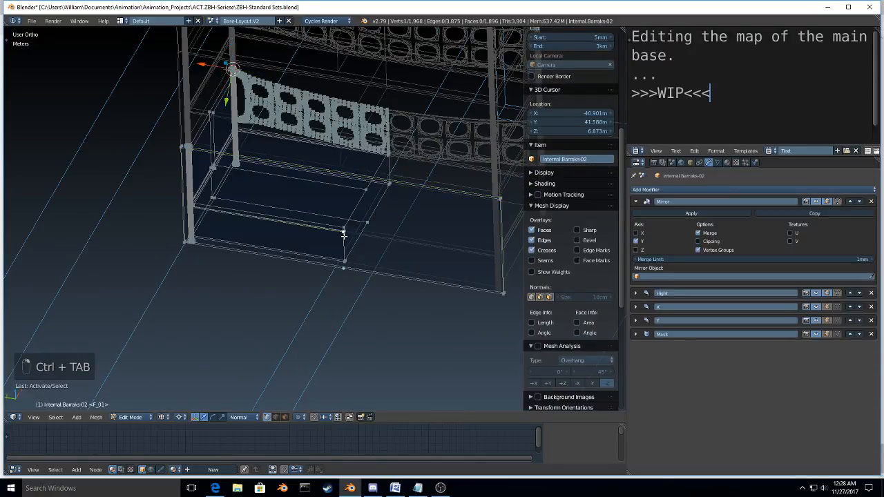
{"action": "key", "text": "shift+s"}
{"action": "scroll", "coordinate": [491, 200], "scroll_direction": "down", "scroll_amount": 2}
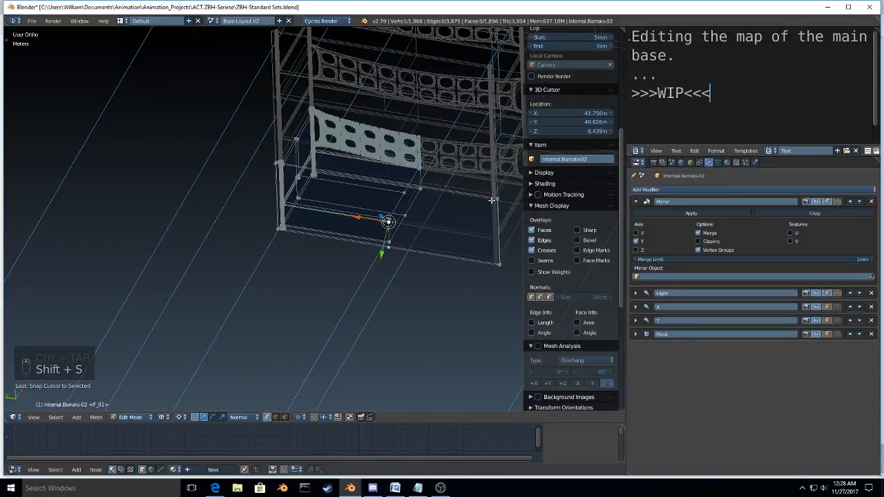
Step: Box-select the panel's overhanging end vertices and scale them to 0 along Y, aligning them with the bunk's mirror centre
{"action": "key", "text": "a"}
{"action": "key", "text": "b"}
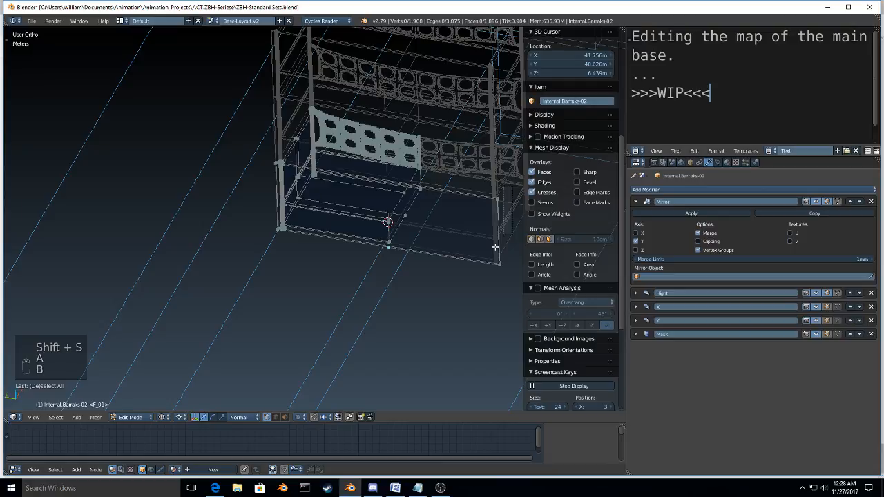
{"action": "left_click_drag", "start_coordinate": [484, 187], "coordinate": [511, 273]}
{"action": "key", "text": "s"}
{"action": "key", "text": "y"}
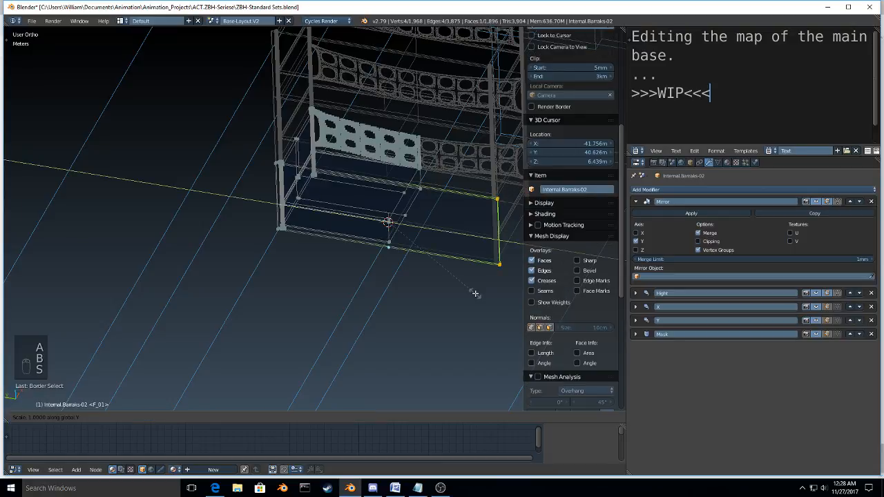
{"action": "key", "text": "0"}
{"action": "left_click", "coordinate": [475, 294]}
Step: Switch to face selection and delete the panel's narrow end face at the mirror centre
{"action": "middle_click_drag", "start_coordinate": [428, 242], "coordinate": [361, 223], "text": "shift"}
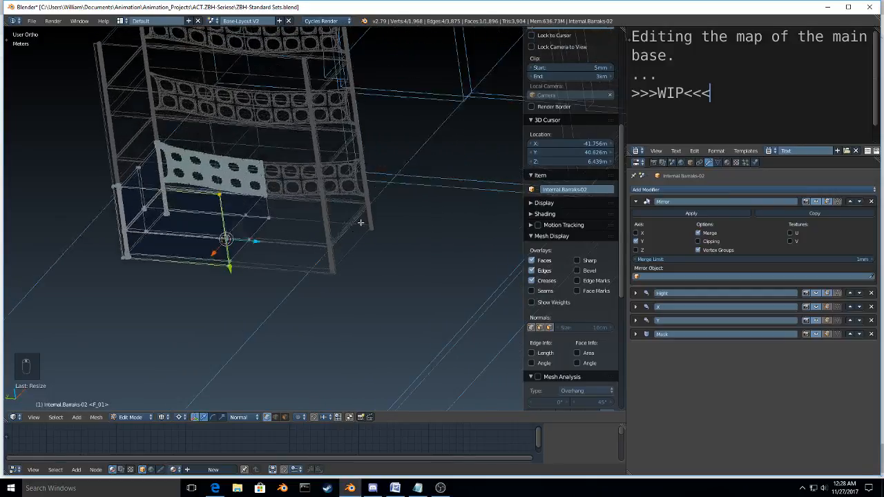
{"action": "scroll", "coordinate": [331, 225], "scroll_direction": "up", "scroll_amount": 6}
{"action": "key", "text": "ctrl+Tab"}
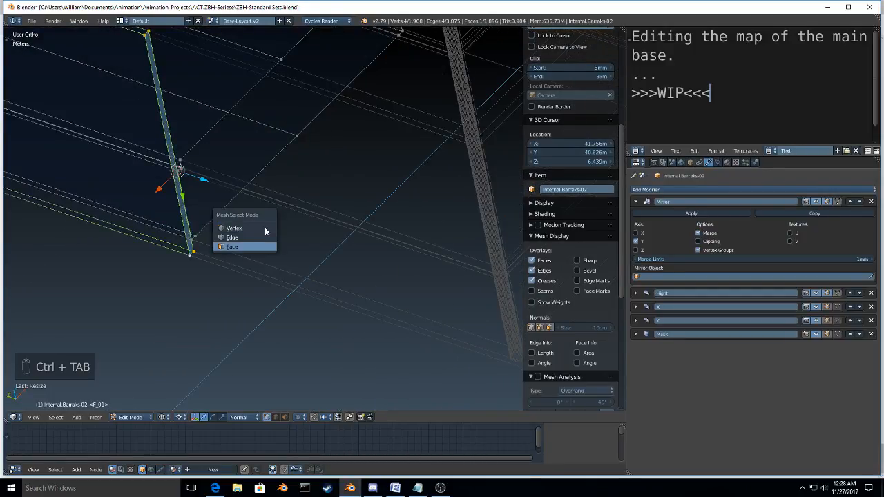
{"action": "left_click", "coordinate": [265, 230]}
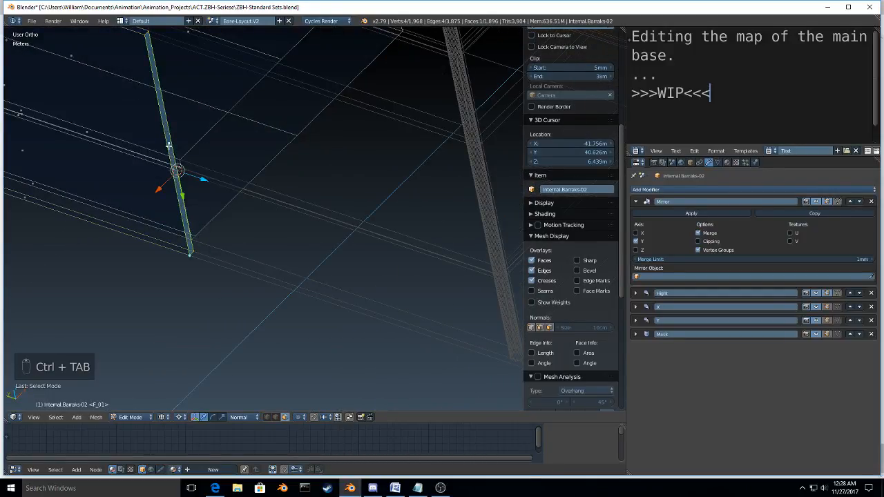
{"action": "key", "text": "x"}
{"action": "left_click", "coordinate": [170, 147]}
Step: Switch the viewport to solid shading and inspect the closed-off side of the bunk
{"action": "scroll", "coordinate": [178, 151], "scroll_direction": "down", "scroll_amount": 6}
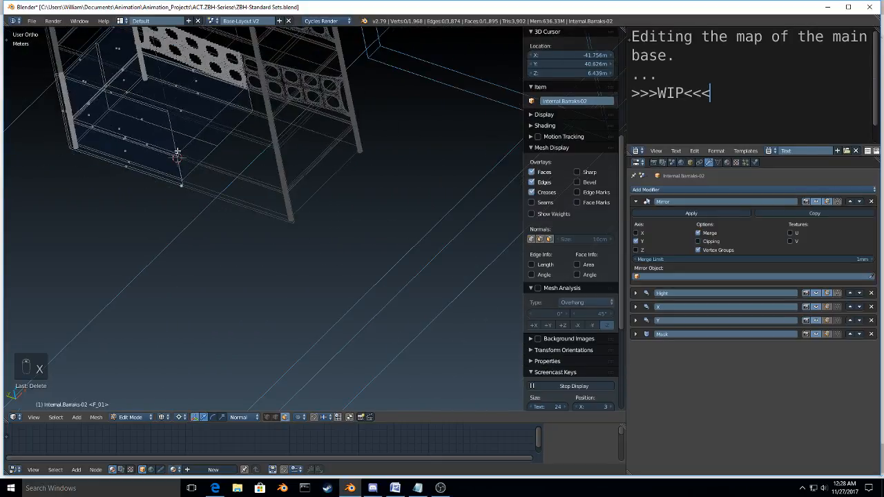
{"action": "middle_click_drag", "start_coordinate": [178, 151], "coordinate": [255, 267]}
{"action": "key", "text": "z"}
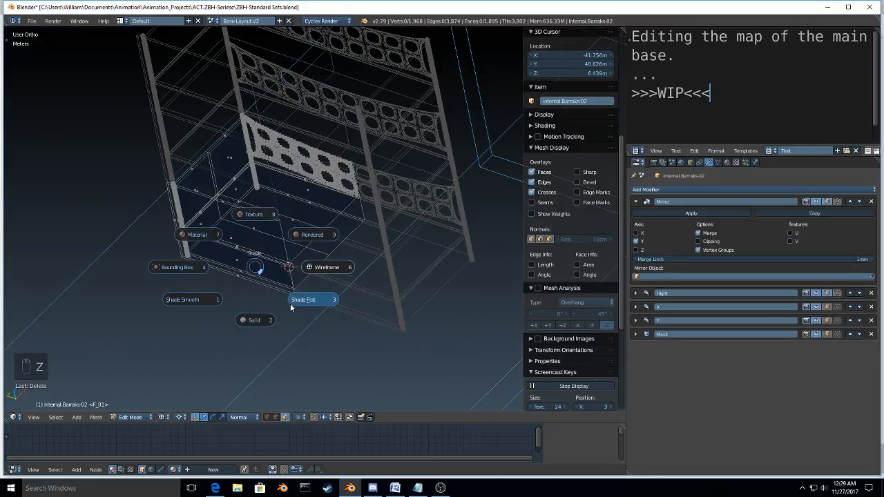
{"action": "left_click", "coordinate": [263, 319]}
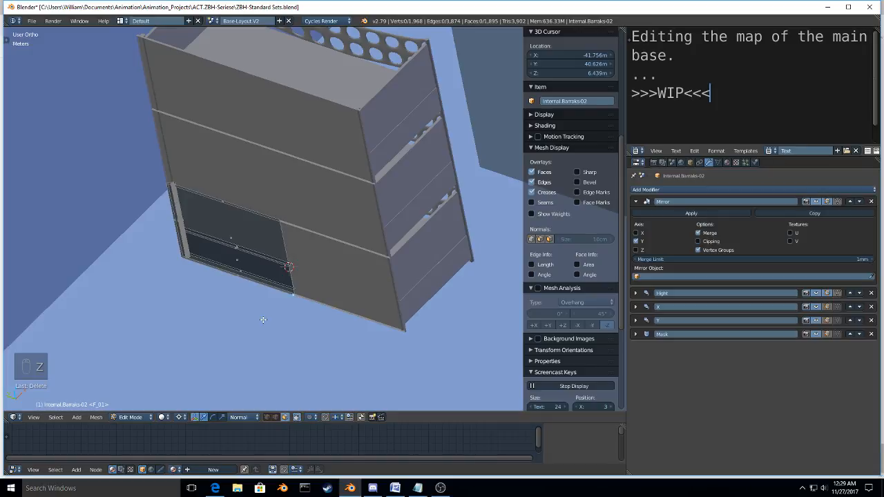
{"action": "middle_click_drag", "start_coordinate": [263, 320], "coordinate": [251, 236]}
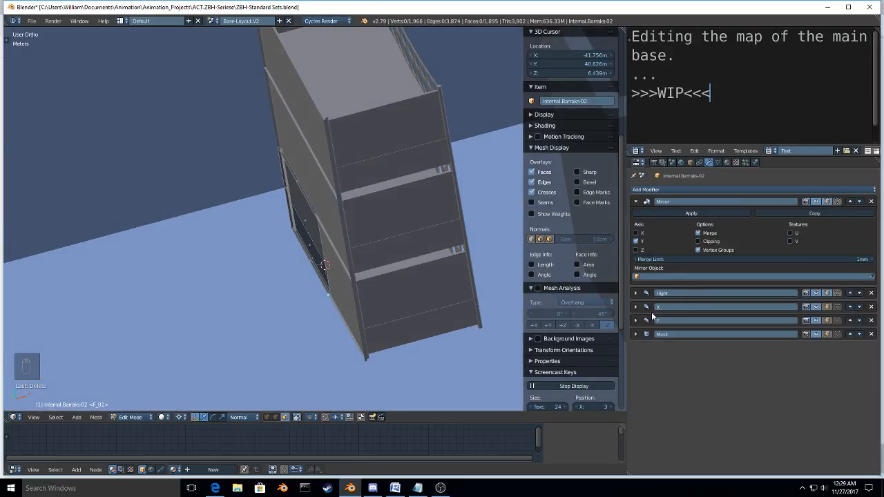
Step: Enable the X axis in the Mirror modifier to double the bunks back to back, and inspect them from both sides
{"action": "left_click", "coordinate": [636, 234]}
{"action": "scroll", "coordinate": [288, 285], "scroll_direction": "down", "scroll_amount": 4}
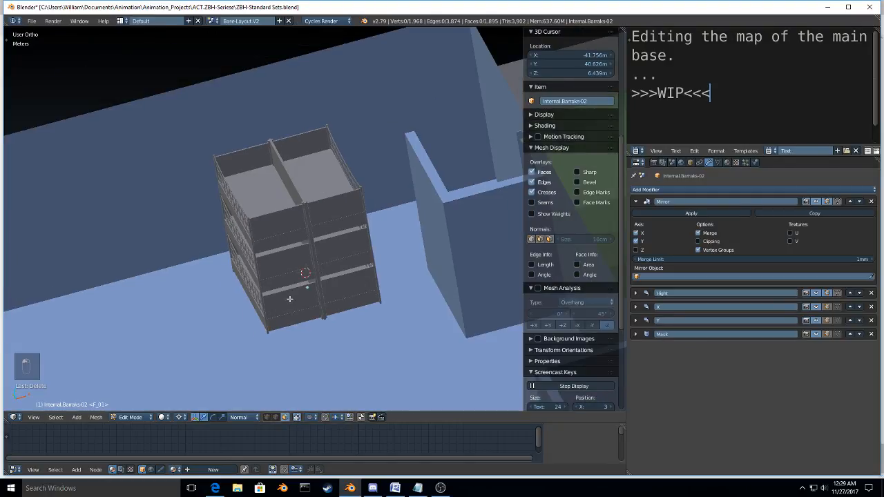
{"action": "mouse_move", "coordinate": [289, 299]}
{"action": "middle_mouse_down"}
{"action": "mouse_move", "coordinate": [282, 286]}
{"action": "mouse_move", "coordinate": [283, 302]}
{"action": "middle_mouse_up"}
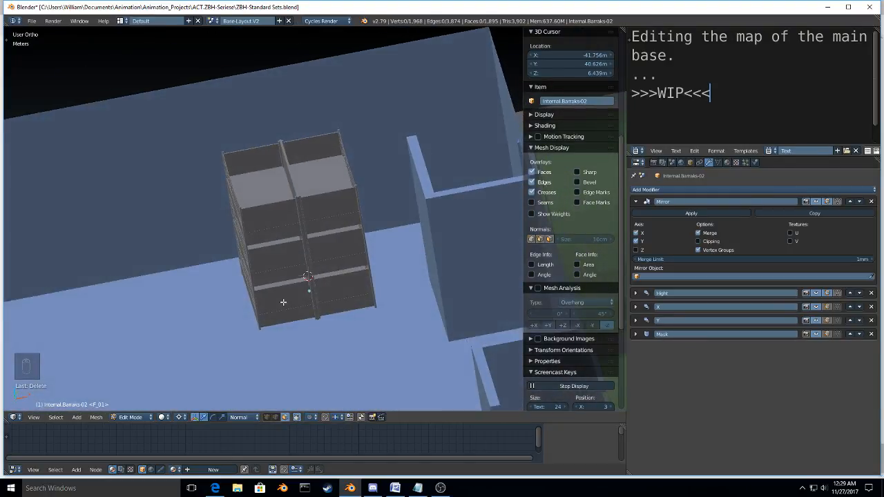
{"action": "scroll", "coordinate": [283, 302], "scroll_direction": "up", "scroll_amount": 3}
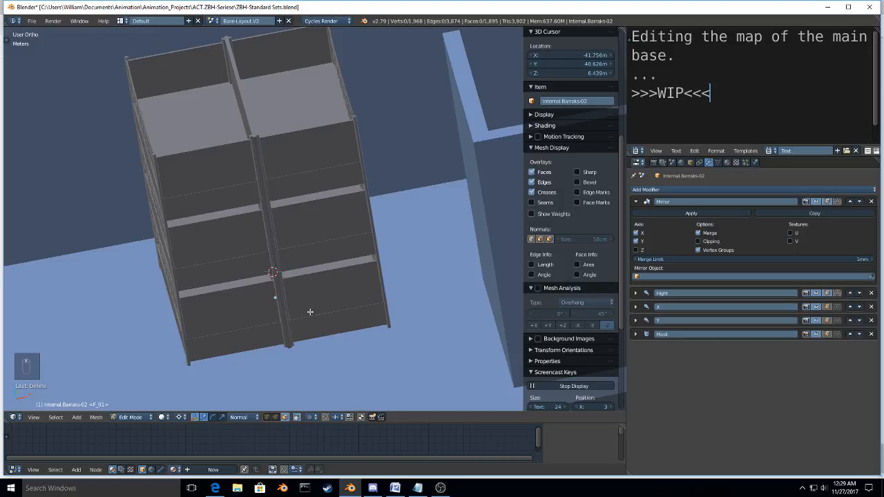
{"action": "middle_click_drag", "start_coordinate": [310, 313], "coordinate": [413, 235]}
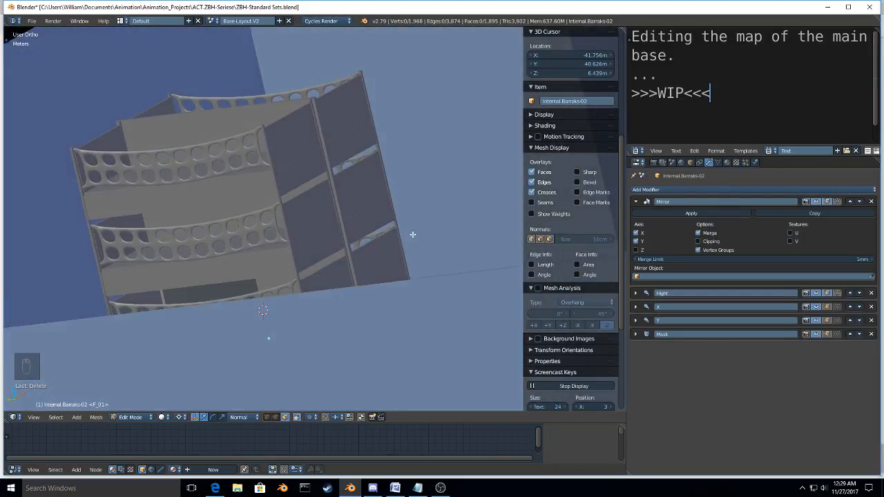
{"action": "scroll", "coordinate": [413, 235], "scroll_direction": "down", "scroll_amount": 5}
{"action": "middle_click_drag", "start_coordinate": [294, 271], "coordinate": [323, 299]}
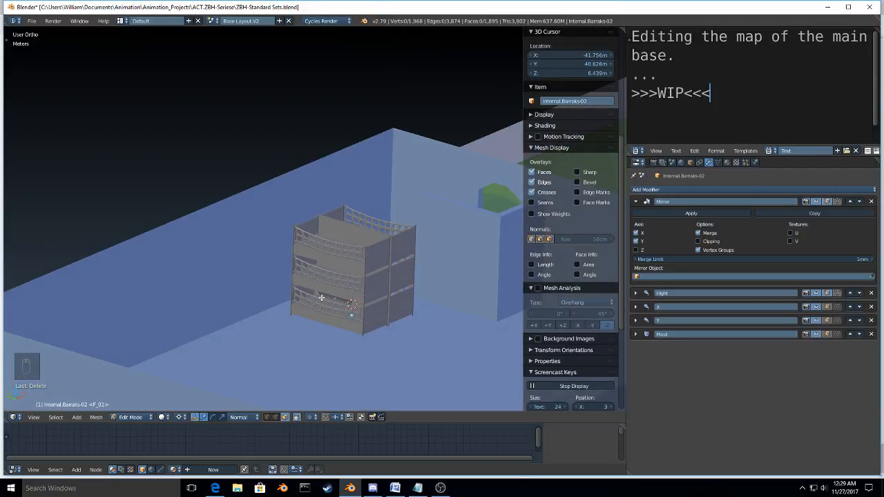
Step: Return to Object Mode and select the barracks bunks object to review its arrayed rows
{"action": "key", "text": "Tab"}
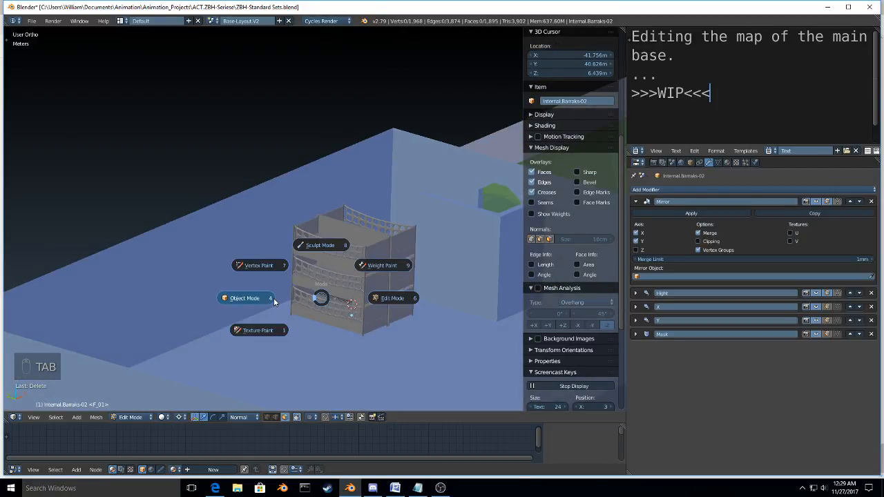
{"action": "left_click", "coordinate": [274, 301]}
{"action": "scroll", "coordinate": [404, 324], "scroll_direction": "up", "scroll_amount": 3}
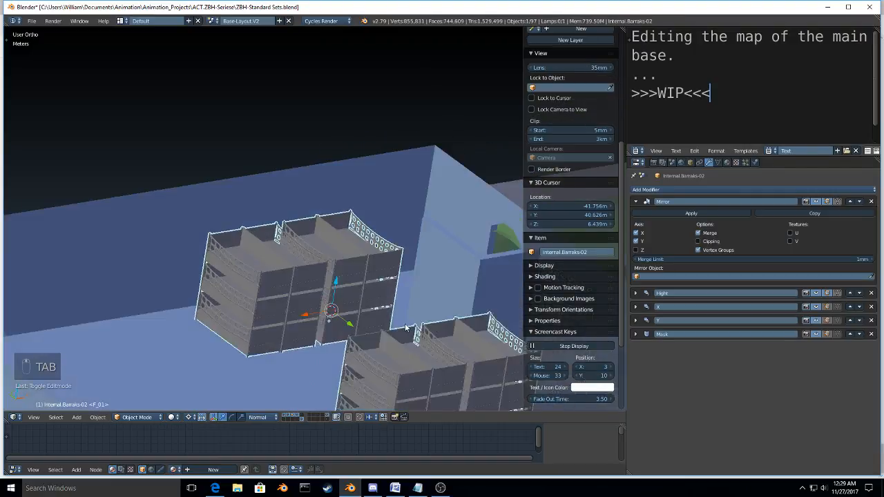
{"action": "middle_click_drag", "start_coordinate": [405, 323], "coordinate": [382, 334]}
{"action": "right_click", "coordinate": [301, 286]}
{"action": "right_click", "coordinate": [341, 276]}
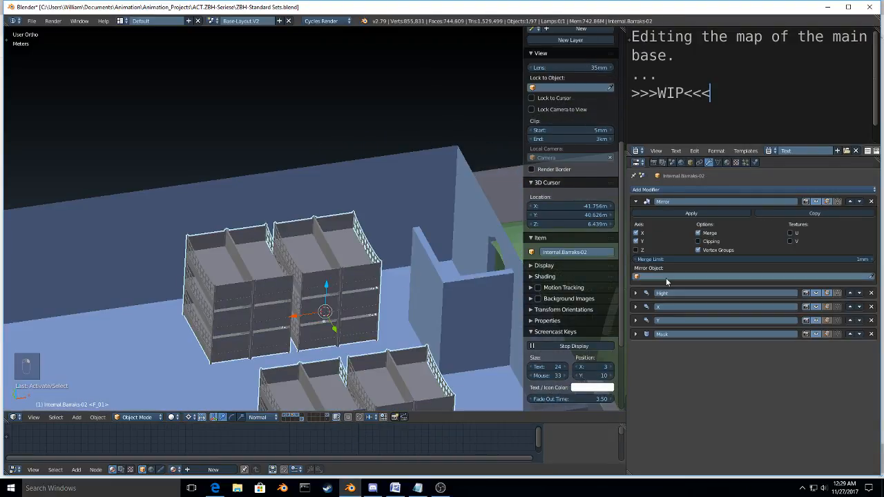
Step: Spread the bunks farther apart by setting the relative X offset of the X array modifier to 1.7
{"action": "left_click", "coordinate": [636, 201]}
{"action": "left_click", "coordinate": [637, 228]}
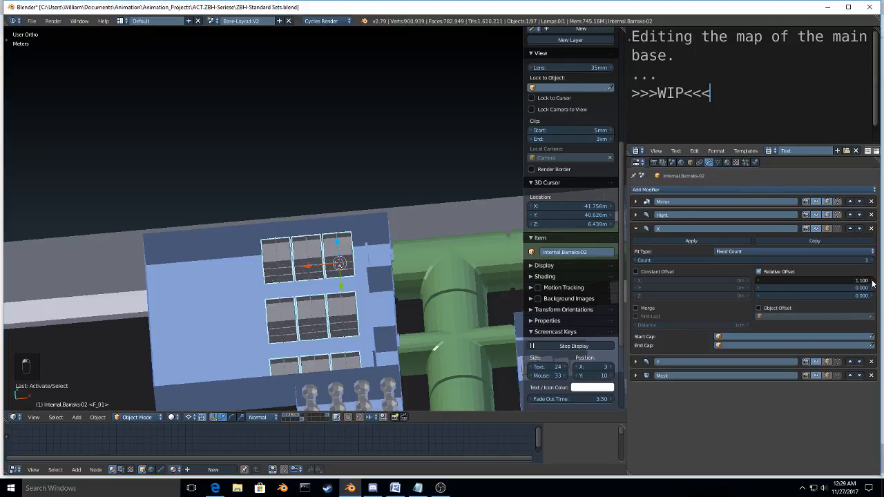
{"action": "left_click", "coordinate": [872, 280]}
{"action": "left_click", "coordinate": [872, 280]}
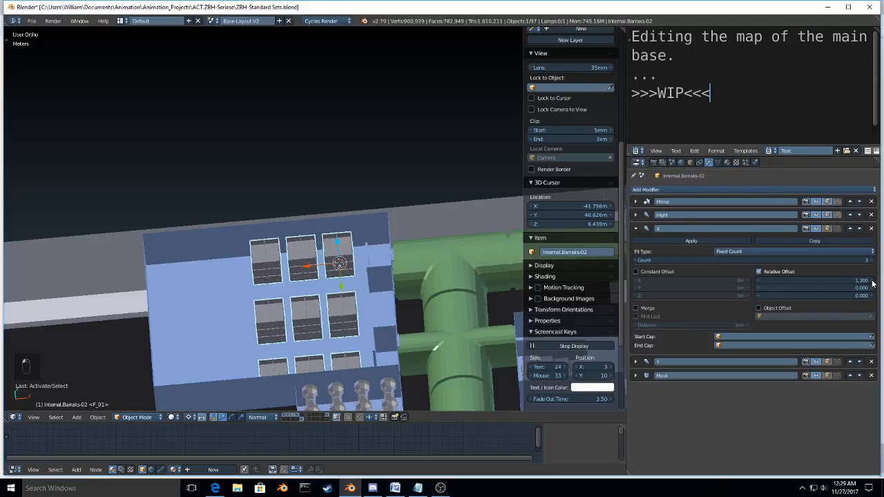
{"action": "left_click", "coordinate": [872, 280]}
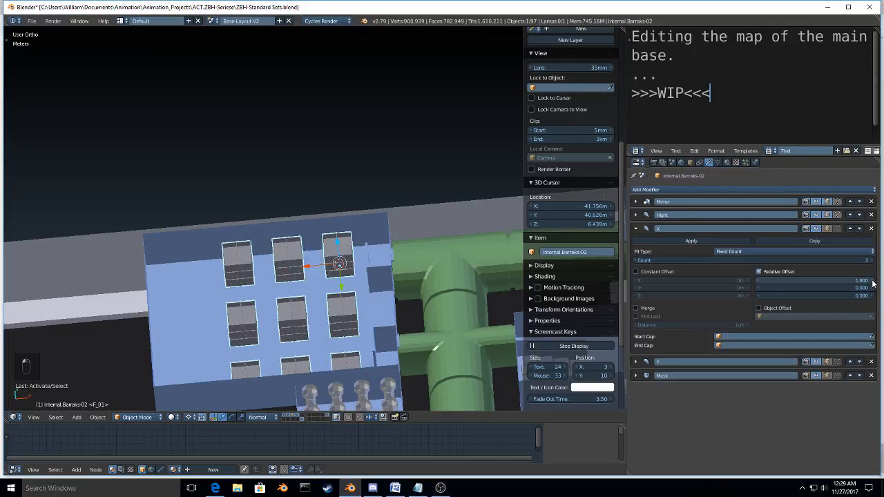
{"action": "left_click", "coordinate": [758, 281]}
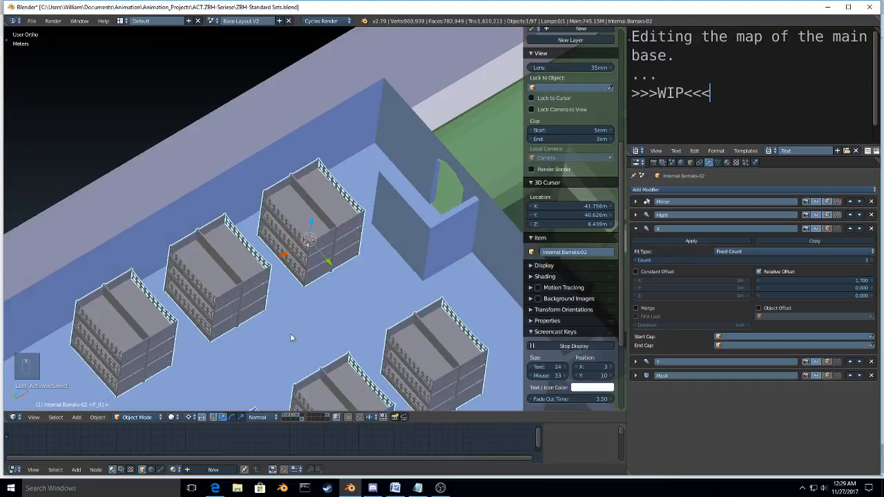
Step: Raise the X array modifier's count to 4 to add another bunk stack to each row
{"action": "mouse_move", "coordinate": [291, 333]}
{"action": "middle_mouse_down"}
{"action": "mouse_move", "coordinate": [177, 309]}
{"action": "mouse_move", "coordinate": [311, 350]}
{"action": "mouse_move", "coordinate": [326, 341]}
{"action": "mouse_move", "coordinate": [518, 330]}
{"action": "mouse_move", "coordinate": [463, 302]}
{"action": "mouse_move", "coordinate": [260, 301]}
{"action": "mouse_move", "coordinate": [276, 323]}
{"action": "middle_mouse_up"}
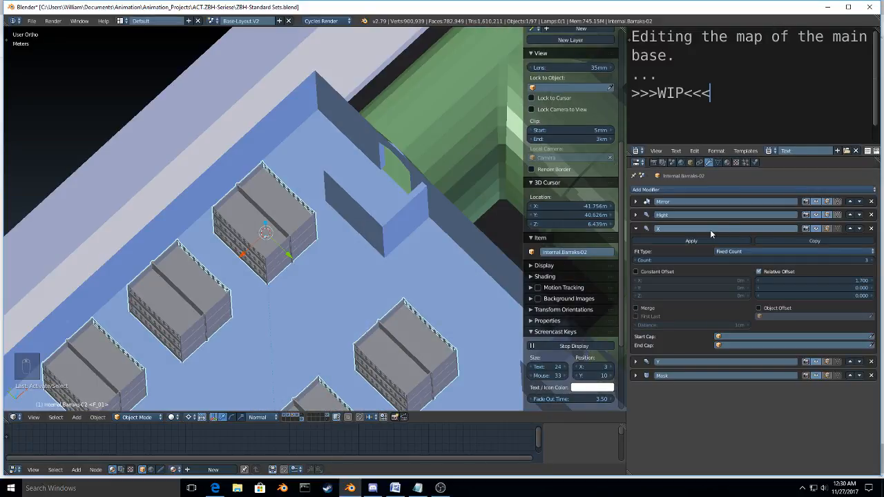
{"action": "middle_click_drag", "start_coordinate": [353, 282], "coordinate": [373, 250]}
{"action": "scroll", "coordinate": [327, 265], "scroll_direction": "down", "scroll_amount": 2}
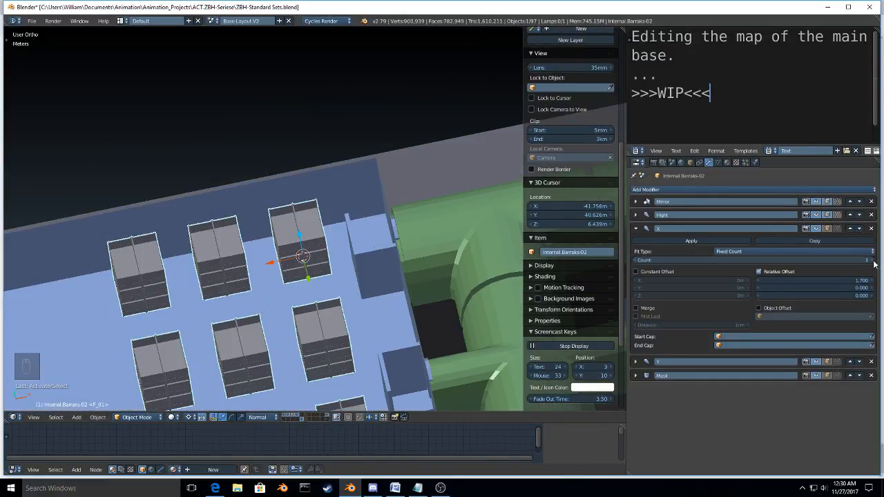
{"action": "left_click", "coordinate": [873, 262]}
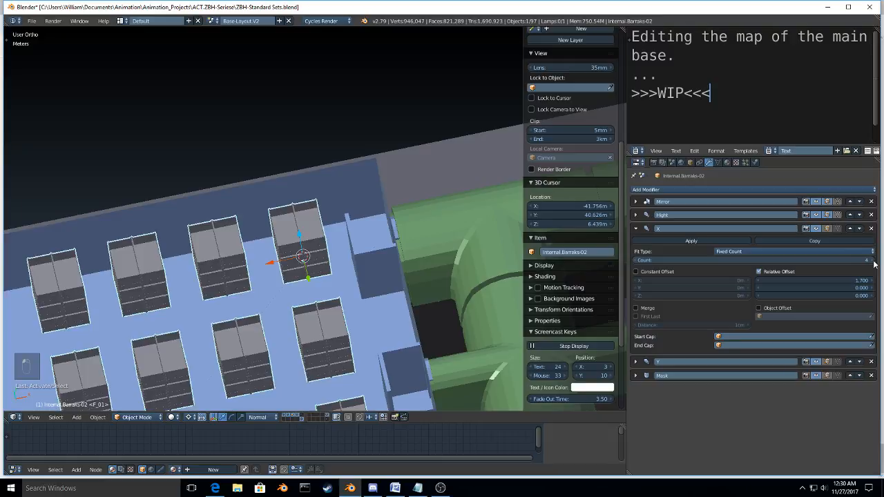
Step: Move the barracks bunks about 1.3 m along the global Y axis, away from the room's side wall
{"action": "scroll", "coordinate": [352, 290], "scroll_direction": "down", "scroll_amount": 3}
{"action": "middle_click_drag", "start_coordinate": [352, 290], "coordinate": [261, 328]}
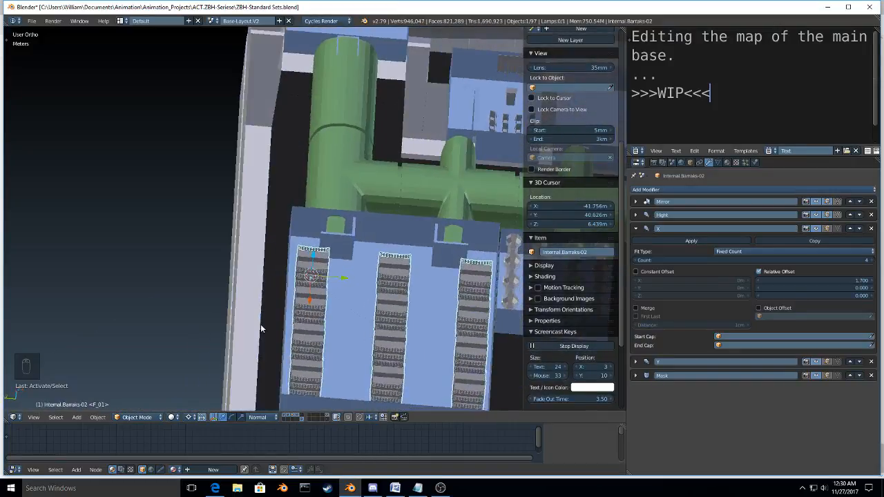
{"action": "scroll", "coordinate": [261, 329], "scroll_direction": "up", "scroll_amount": 2}
{"action": "middle_click_drag", "start_coordinate": [351, 293], "coordinate": [203, 260], "text": "shift"}
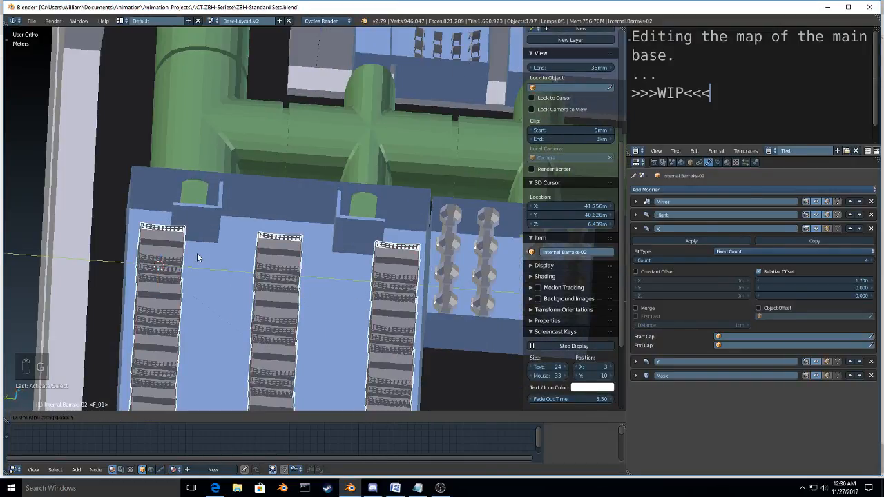
{"action": "key", "text": "g"}
{"action": "key", "text": "y"}
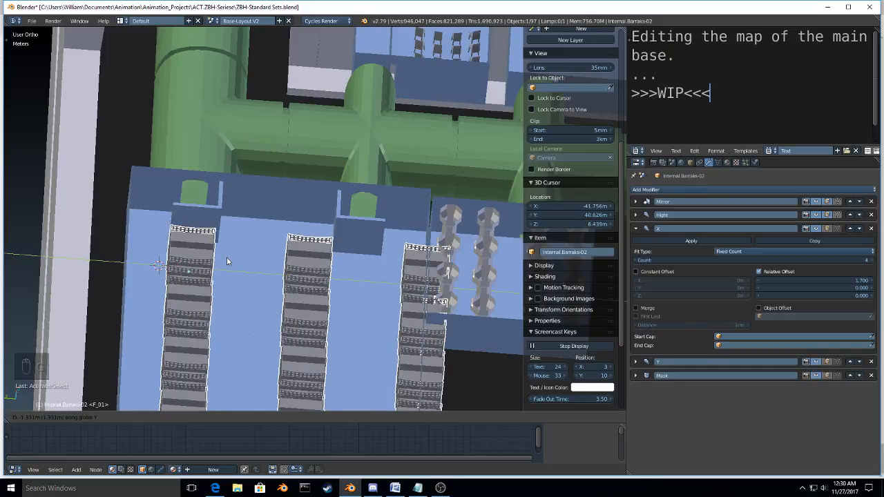
{"action": "left_click", "coordinate": [231, 261]}
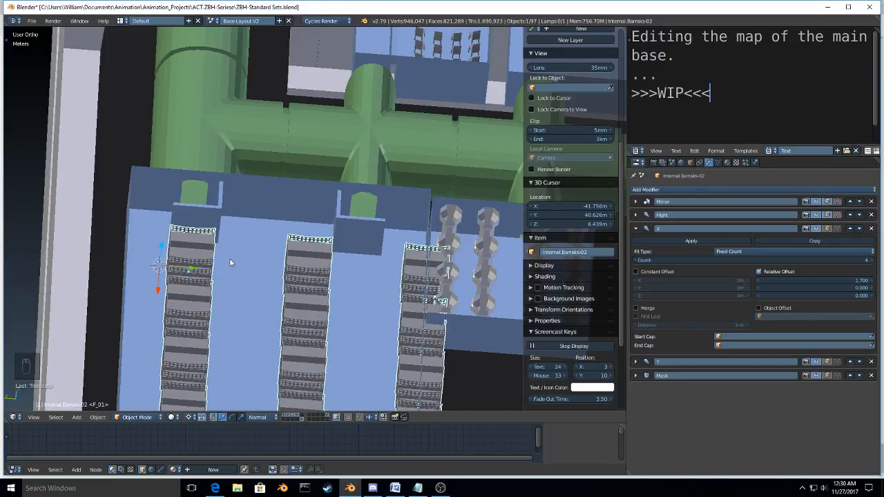
Step: Tighten the spacing between bunk rows by setting the Y array modifier's relative Y offset to 1.9
{"action": "left_click", "coordinate": [635, 228]}
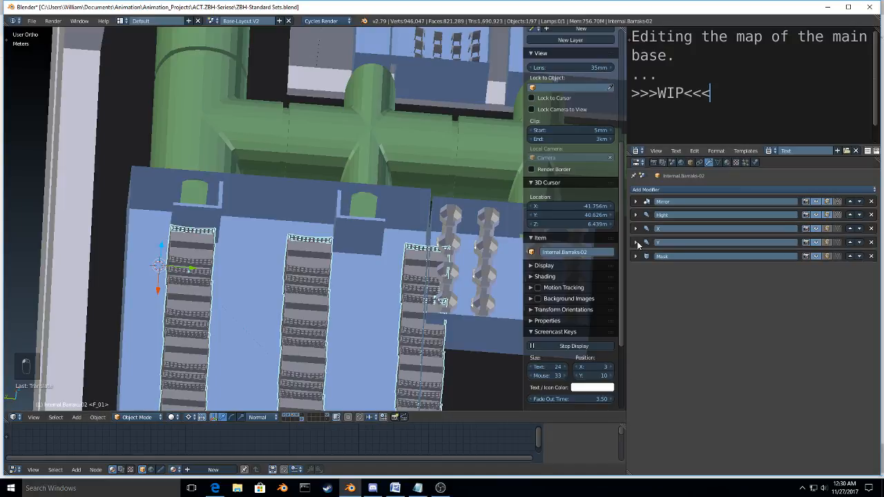
{"action": "left_click", "coordinate": [636, 242]}
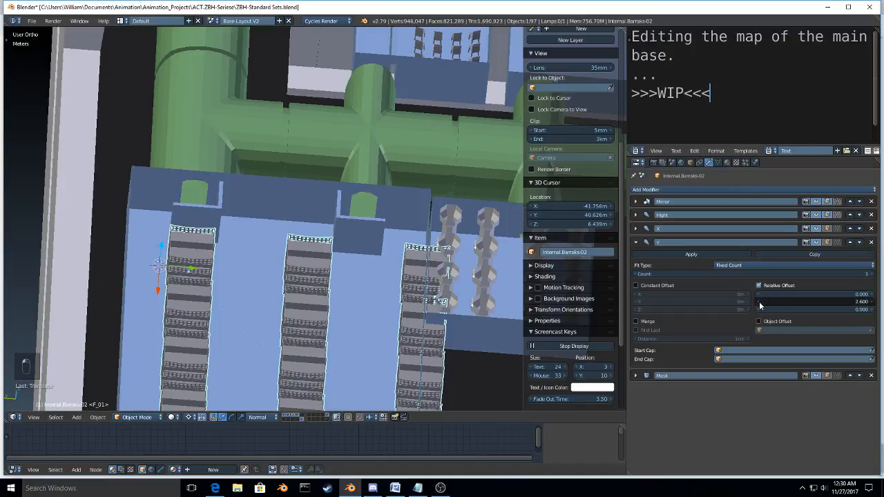
{"action": "left_click", "coordinate": [759, 302]}
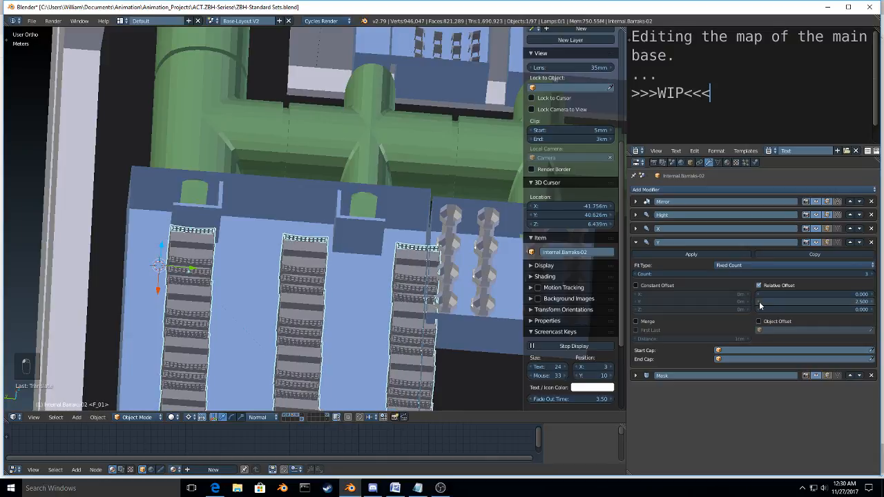
{"action": "left_click", "coordinate": [759, 301]}
{"action": "left_click", "coordinate": [759, 302]}
{"action": "left_click", "coordinate": [759, 301]}
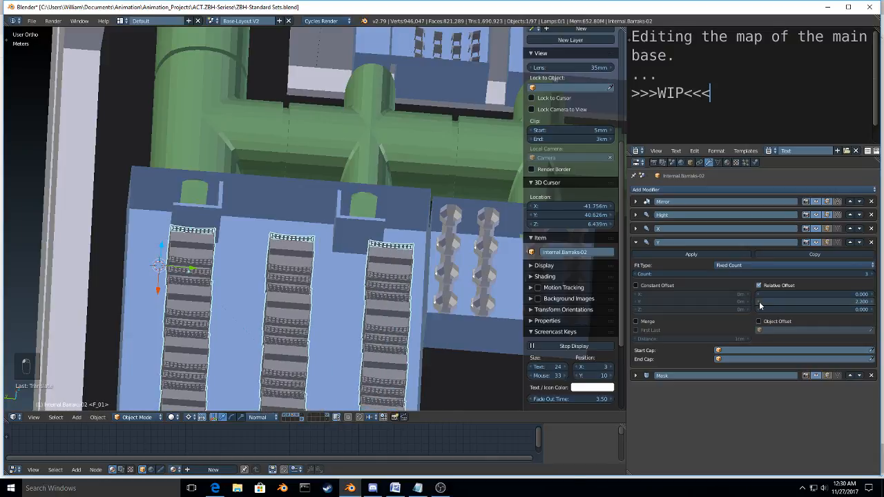
{"action": "left_click", "coordinate": [759, 302]}
{"action": "left_click", "coordinate": [759, 302]}
{"action": "left_click", "coordinate": [759, 302]}
{"action": "left_click", "coordinate": [759, 301]}
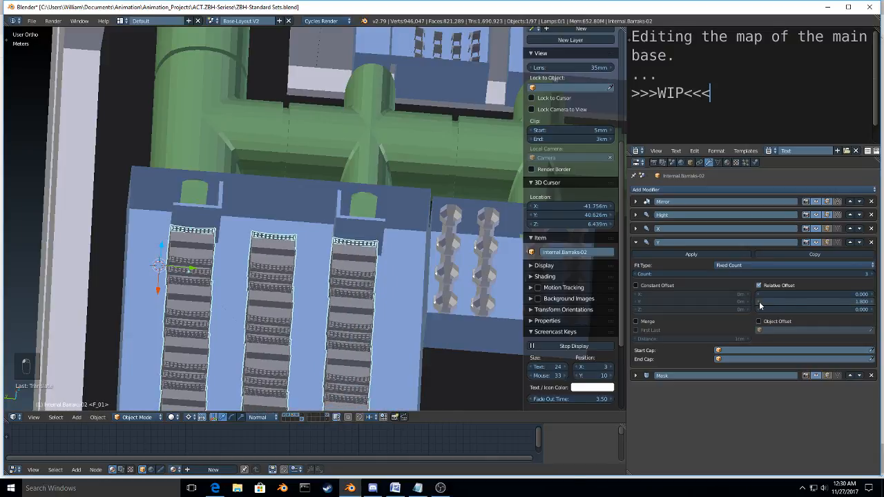
{"action": "left_click", "coordinate": [873, 303]}
Step: Show the barracks in a top wireframe view and refine the Y array's relative Y offset to 1.85
{"action": "middle_click_drag", "start_coordinate": [364, 272], "coordinate": [375, 320]}
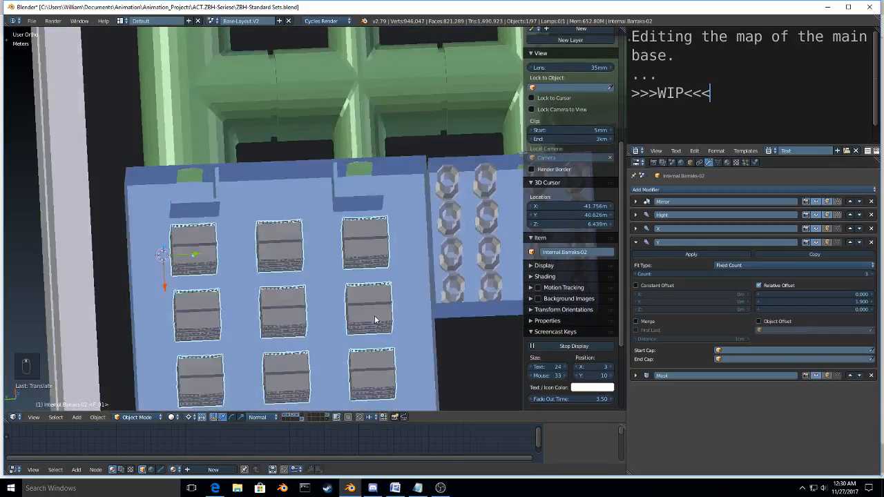
{"action": "key", "text": "KP_7"}
{"action": "key", "text": "z"}
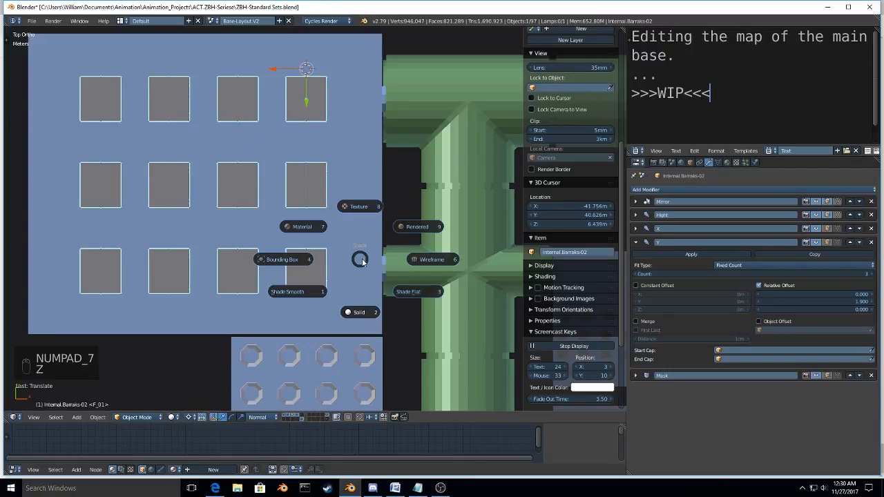
{"action": "left_click", "coordinate": [433, 260]}
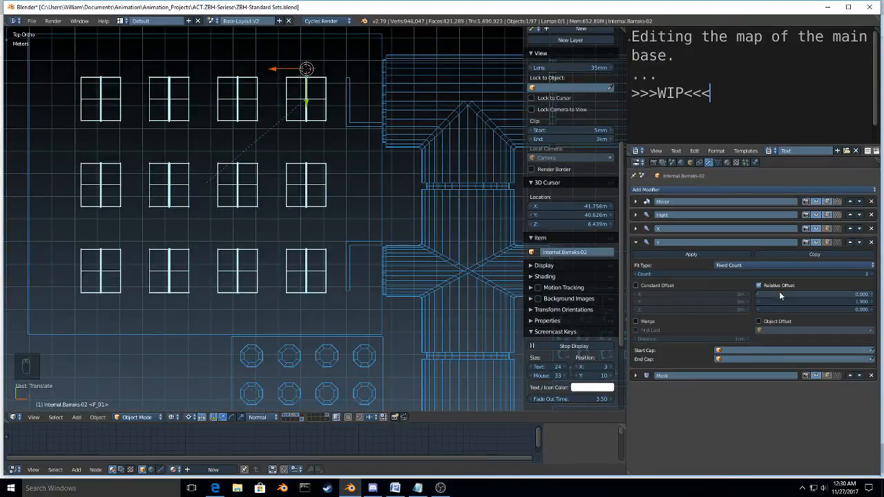
{"action": "left_click", "coordinate": [844, 302]}
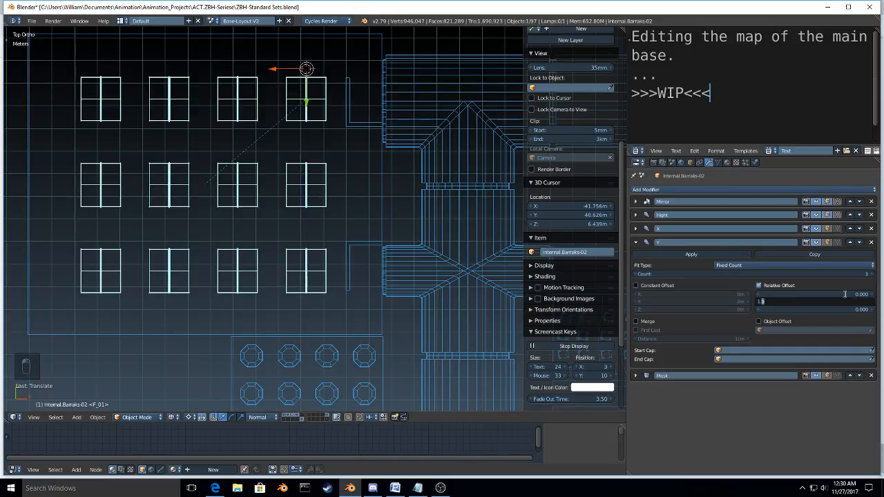
{"action": "type", "text": "85"}
{"action": "key", "text": "Return"}
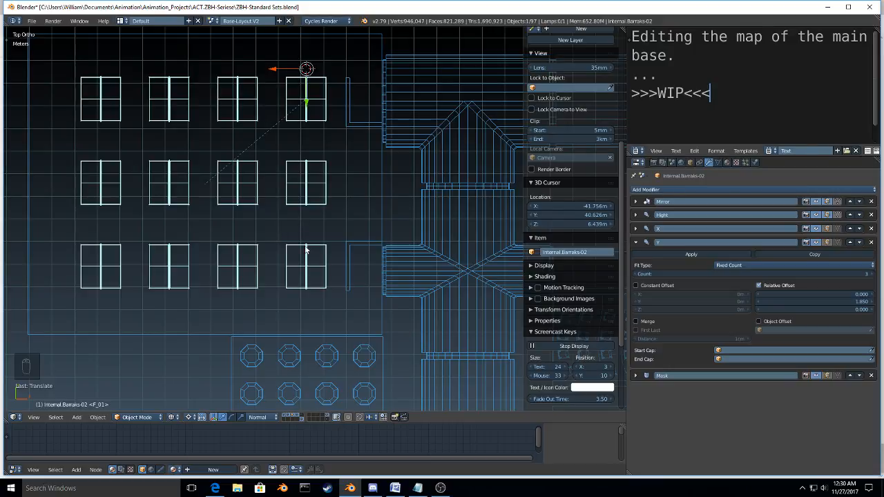
Step: Return the viewport to solid shading and review the bunk arrangement within the surrounding base layout
{"action": "mouse_move", "coordinate": [306, 248]}
{"action": "middle_mouse_down"}
{"action": "mouse_move", "coordinate": [344, 223]}
{"action": "mouse_move", "coordinate": [247, 248]}
{"action": "middle_mouse_up"}
{"action": "key", "text": "z"}
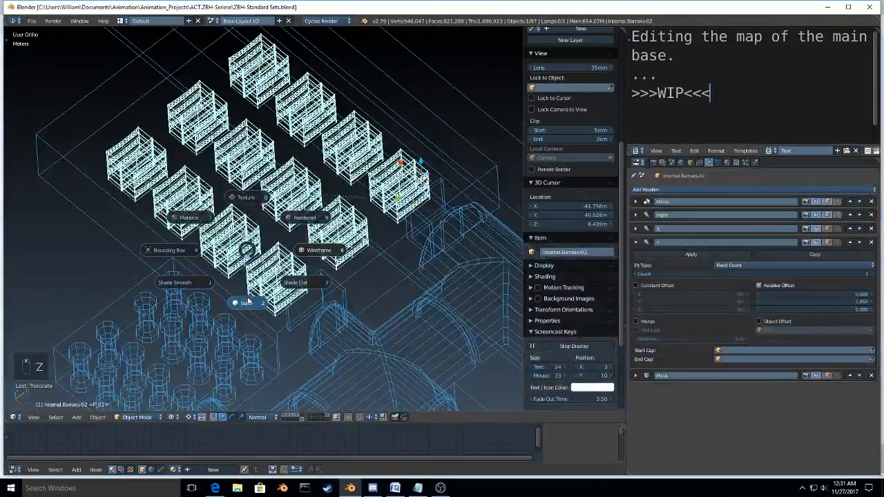
{"action": "left_click", "coordinate": [245, 302]}
{"action": "scroll", "coordinate": [255, 262], "scroll_direction": "down", "scroll_amount": 4}
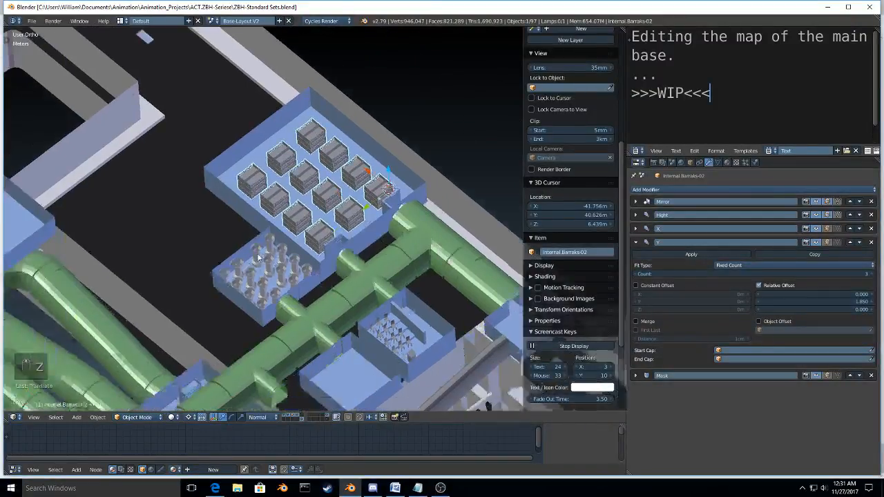
{"action": "middle_click_drag", "start_coordinate": [259, 258], "coordinate": [237, 247]}
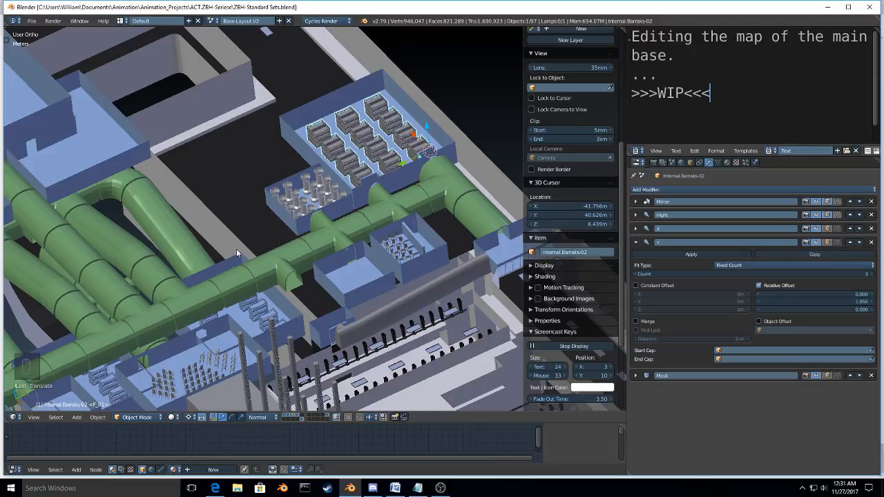
Step: Try to move the Base-Layout.CHAP room that holds the rows of chairs
{"action": "middle_click_drag", "start_coordinate": [236, 249], "coordinate": [330, 290]}
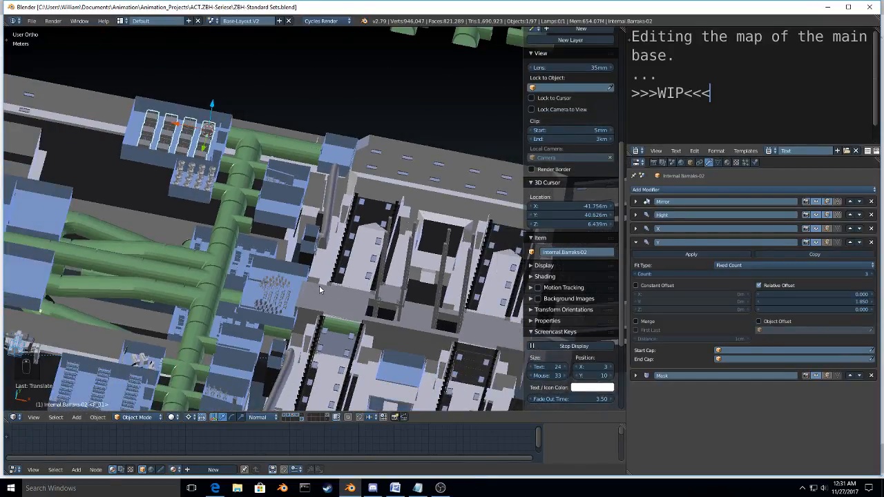
{"action": "middle_click_drag", "start_coordinate": [320, 290], "coordinate": [443, 242]}
{"action": "middle_click_drag", "start_coordinate": [214, 243], "coordinate": [363, 336]}
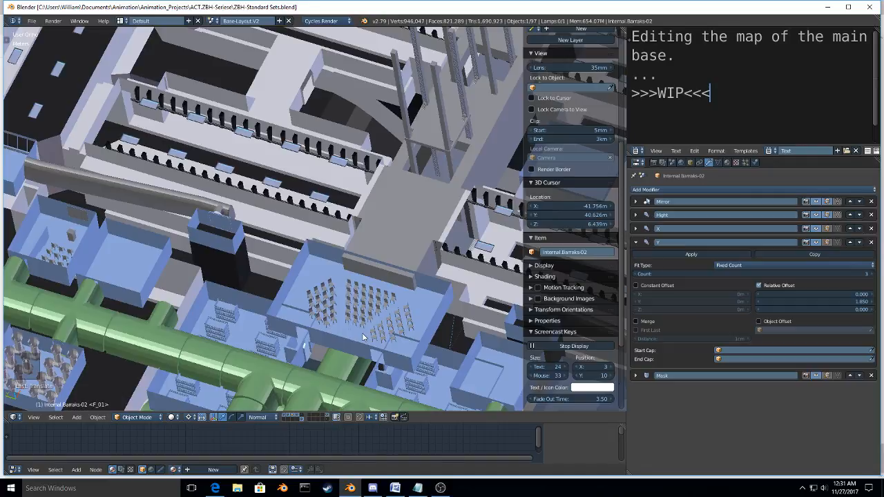
{"action": "left_click", "coordinate": [347, 347]}
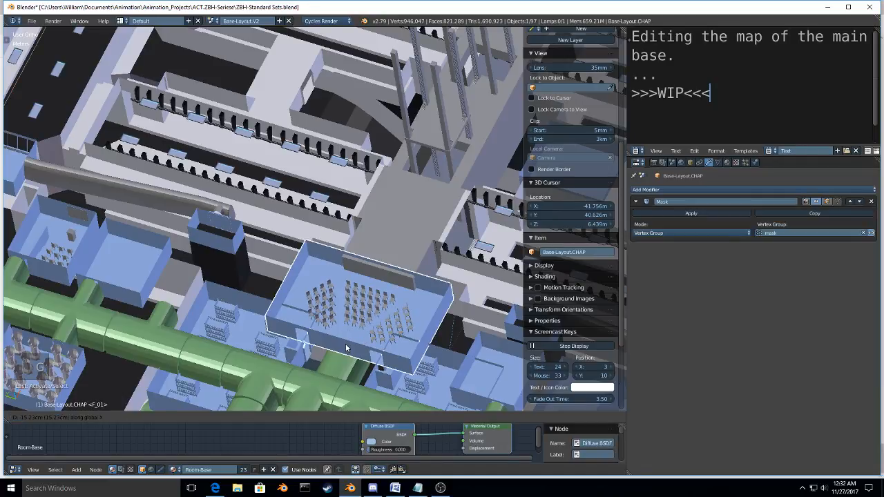
{"action": "left_click", "coordinate": [346, 348]}
{"action": "middle_click_drag", "start_coordinate": [347, 347], "coordinate": [284, 332]}
{"action": "right_click", "coordinate": [282, 327]}
{"action": "middle_click_drag", "start_coordinate": [353, 350], "coordinate": [274, 289]}
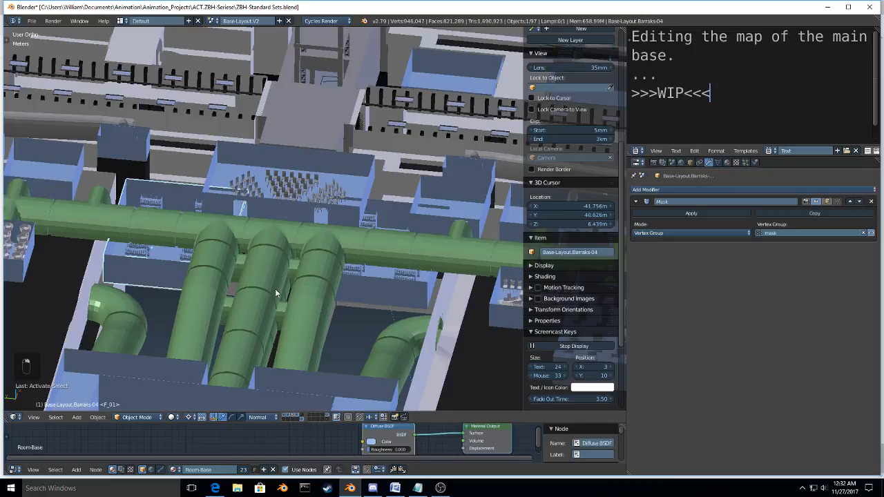
Step: Try to move Base-Layout.Barraks-03 and Base-Layout.Barraks-04 together along the global Z axis
{"action": "right_click", "coordinate": [364, 294]}
{"action": "key", "text": "g"}
{"action": "key", "text": "z"}
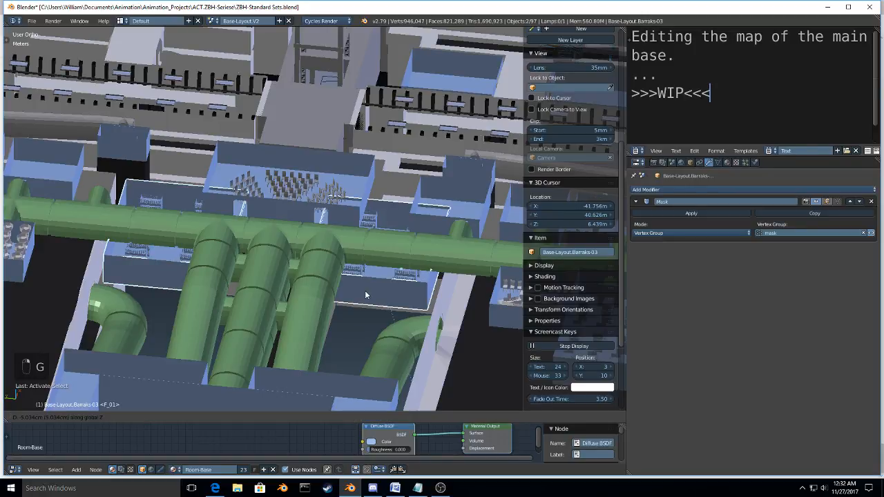
{"action": "right_click", "coordinate": [366, 295]}
{"action": "middle_click_drag", "start_coordinate": [366, 295], "coordinate": [278, 289]}
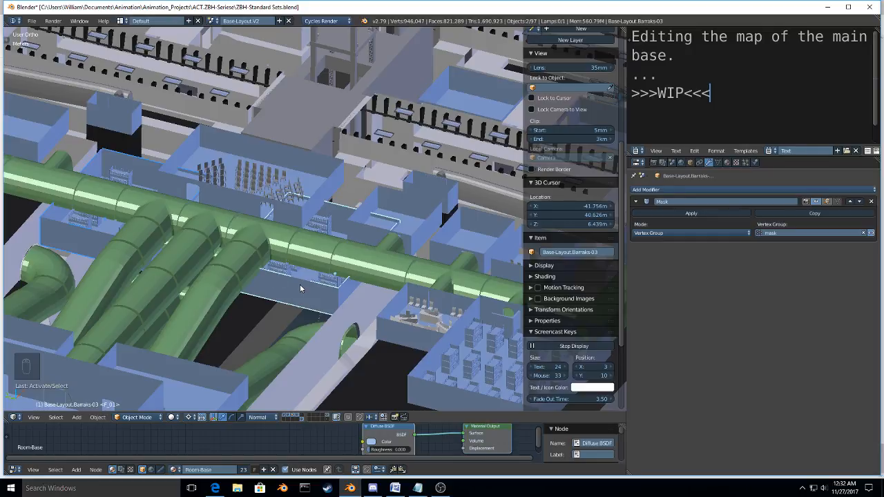
Step: Select the top faces of both sections of Base-Layout.Barraks-03 in Edit Mode and lower them along the global Z axis
{"action": "key", "text": "ctrl+Tab"}
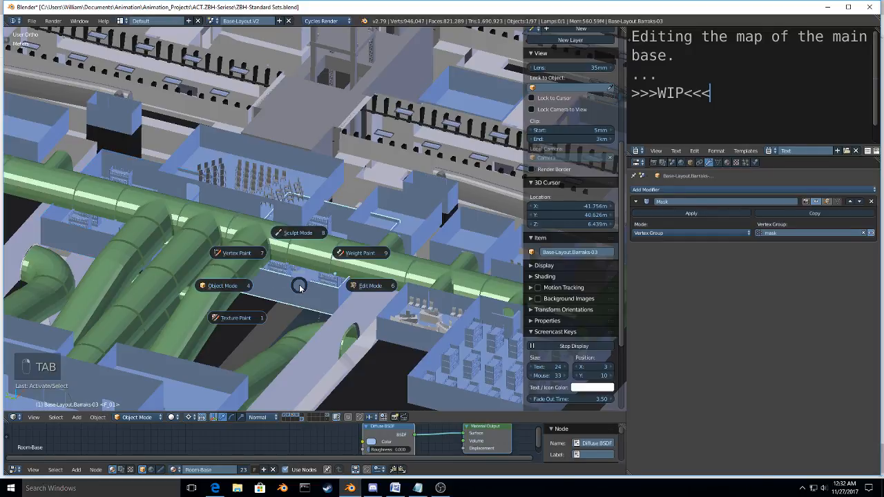
{"action": "key", "text": "Tab"}
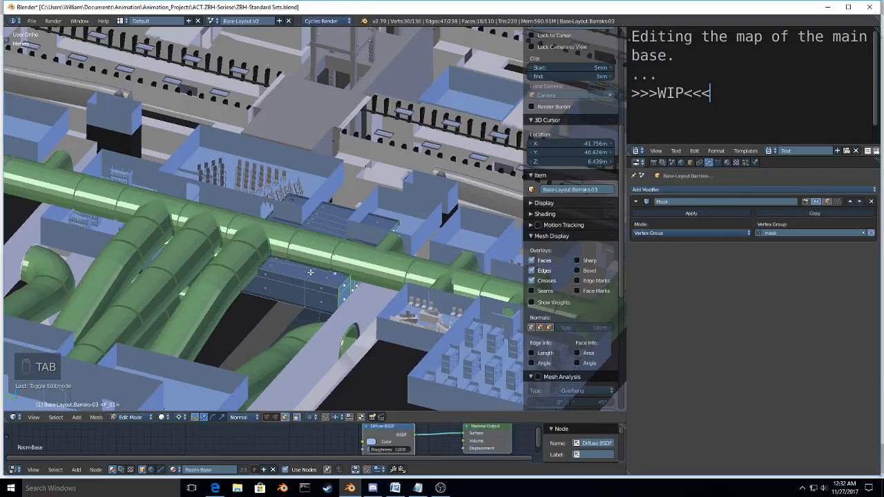
{"action": "key", "text": "a"}
{"action": "key", "text": "c"}
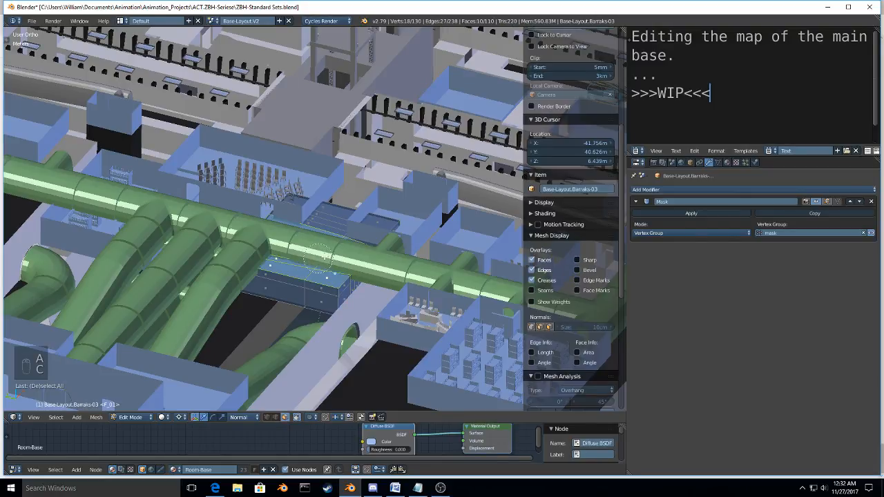
{"action": "left_click_drag", "start_coordinate": [320, 258], "coordinate": [353, 231]}
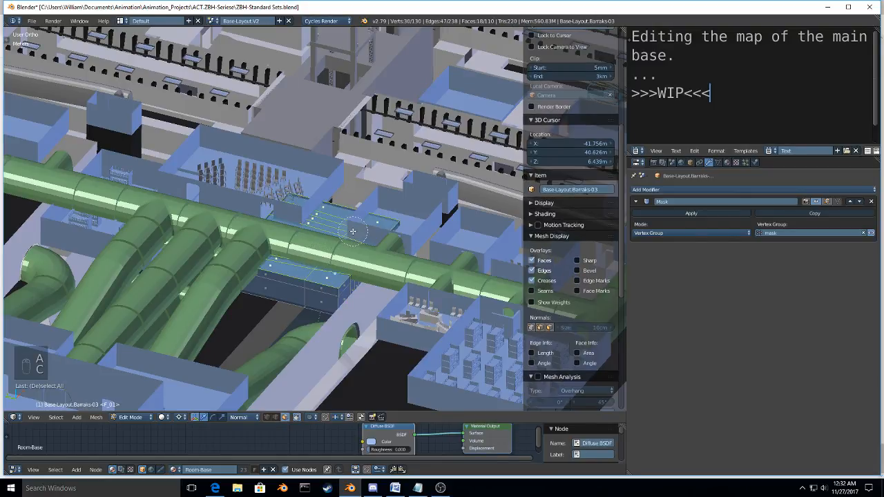
{"action": "right_click", "coordinate": [352, 231]}
{"action": "middle_click_drag", "start_coordinate": [270, 247], "coordinate": [279, 260]}
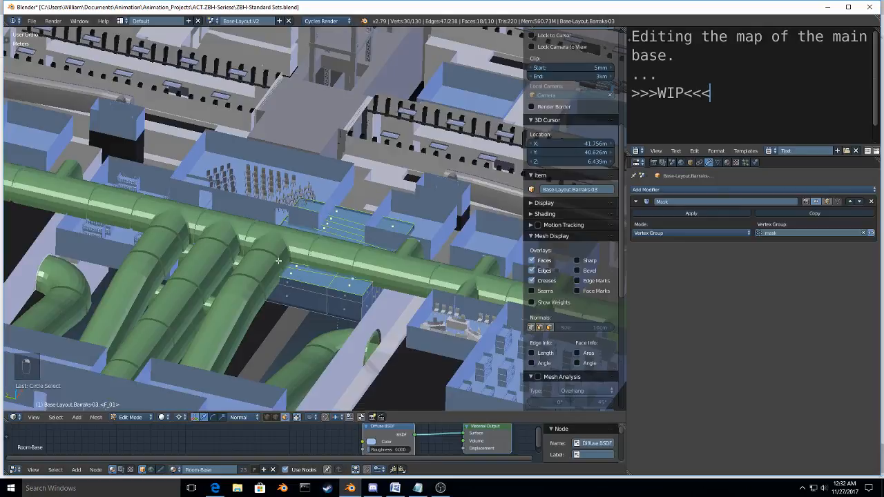
{"action": "scroll", "coordinate": [278, 260], "scroll_direction": "up", "scroll_amount": 3}
{"action": "key", "text": "g"}
{"action": "key", "text": "z"}
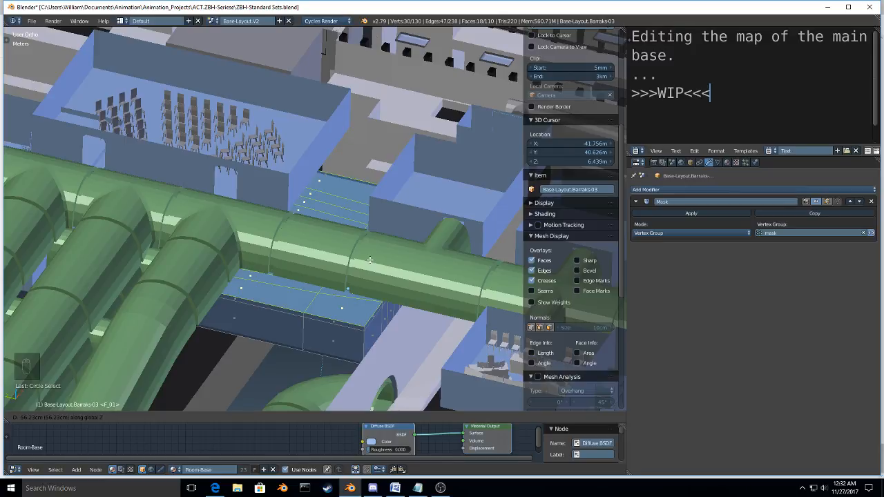
{"action": "left_click", "coordinate": [369, 260]}
{"action": "scroll", "coordinate": [297, 268], "scroll_direction": "down", "scroll_amount": 2}
Step: Snap the 3D cursor to the selected top faces of Base-Layout.Barraks-03
{"action": "key", "text": "shift+s"}
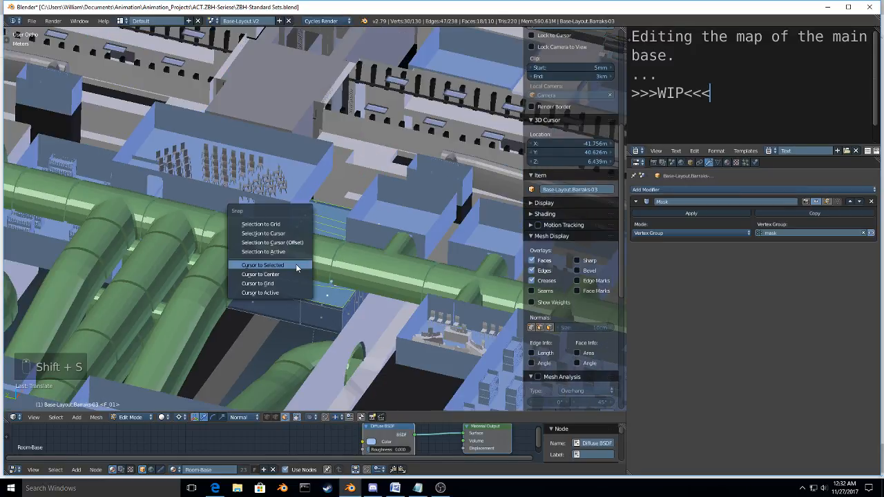
{"action": "left_click", "coordinate": [297, 266]}
{"action": "scroll", "coordinate": [358, 277], "scroll_direction": "up", "scroll_amount": 2}
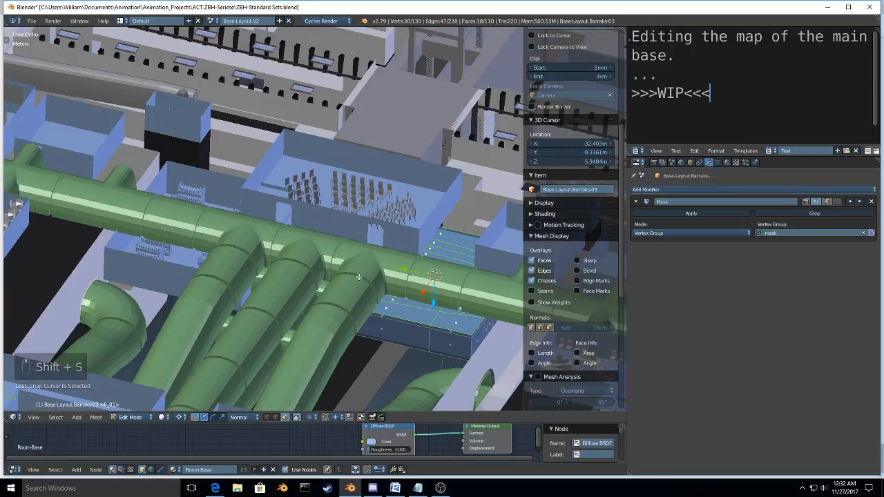
Step: Scale the top faces of Base-Layout.Barraks-04 down to the 3D cursor's height and return to Object Mode
{"action": "key", "text": "Tab"}
{"action": "right_click", "coordinate": [182, 266]}
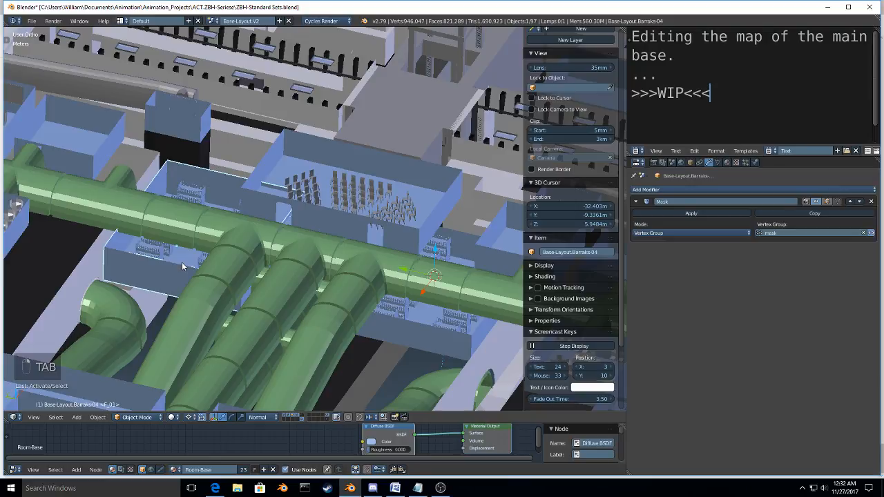
{"action": "key", "text": "Tab"}
{"action": "key", "text": "a"}
{"action": "key", "text": "a"}
{"action": "key", "text": "a"}
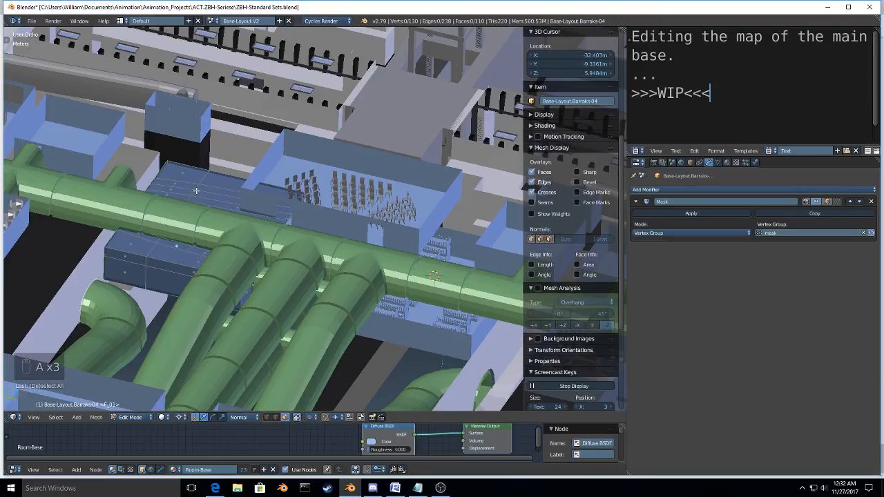
{"action": "key", "text": "c"}
{"action": "left_click_drag", "start_coordinate": [196, 191], "coordinate": [161, 241]}
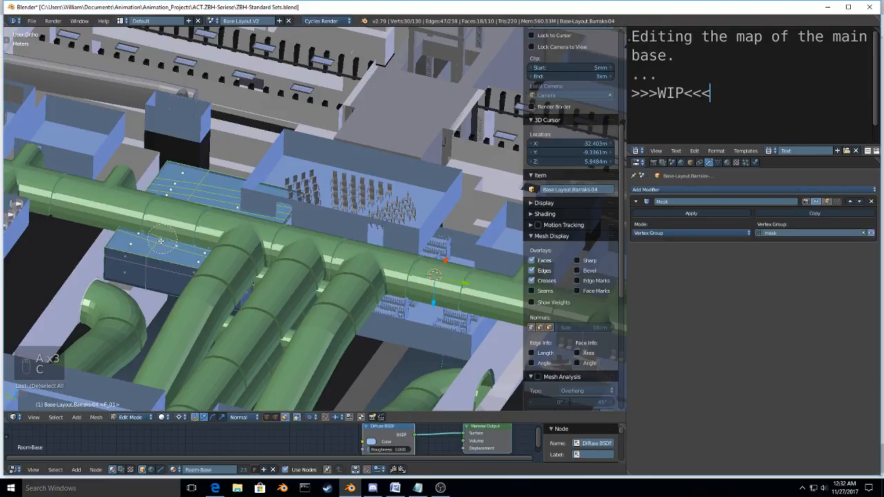
{"action": "right_click", "coordinate": [161, 241]}
{"action": "key", "text": "s"}
{"action": "key", "text": "Tab"}
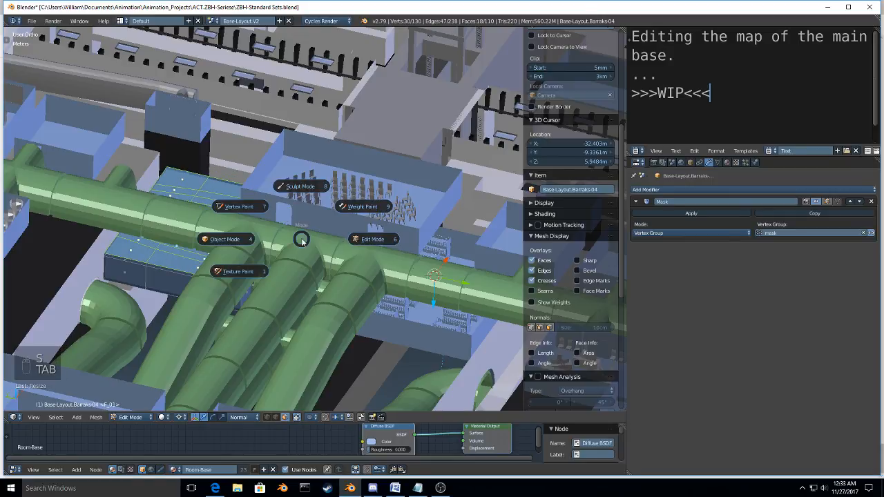
{"action": "left_click", "coordinate": [225, 239]}
Step: Hide the room structure covering the far ends of the parallel green halls
{"action": "mouse_move", "coordinate": [228, 243]}
{"action": "middle_mouse_down"}
{"action": "mouse_move", "coordinate": [263, 293]}
{"action": "mouse_move", "coordinate": [202, 319]}
{"action": "mouse_move", "coordinate": [209, 287]}
{"action": "mouse_move", "coordinate": [354, 312]}
{"action": "mouse_move", "coordinate": [390, 268]}
{"action": "mouse_move", "coordinate": [446, 245]}
{"action": "mouse_move", "coordinate": [356, 325]}
{"action": "mouse_move", "coordinate": [390, 313]}
{"action": "mouse_move", "coordinate": [306, 320]}
{"action": "mouse_move", "coordinate": [397, 275]}
{"action": "mouse_move", "coordinate": [278, 309]}
{"action": "mouse_move", "coordinate": [308, 270]}
{"action": "mouse_move", "coordinate": [269, 359]}
{"action": "mouse_move", "coordinate": [260, 279]}
{"action": "mouse_move", "coordinate": [265, 287]}
{"action": "middle_mouse_up"}
{"action": "scroll", "coordinate": [269, 358], "scroll_direction": "down", "scroll_amount": 4}
{"action": "key", "text": "h"}
{"action": "scroll", "coordinate": [265, 288], "scroll_direction": "up", "scroll_amount": 3}
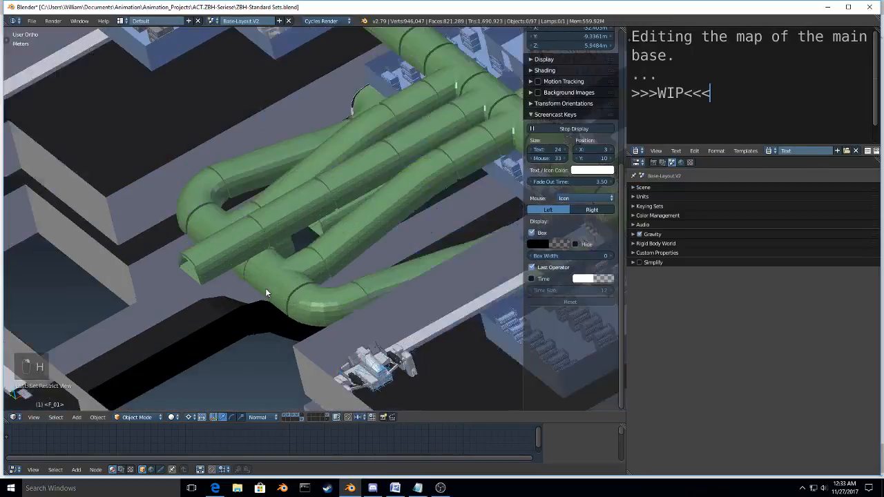
Step: Try to extend the end ring of STRC-HAL-Med-Hall.001 about 3.15 m along the global X axis
{"action": "right_click", "coordinate": [266, 288]}
{"action": "scroll", "coordinate": [265, 288], "scroll_direction": "up", "scroll_amount": 2}
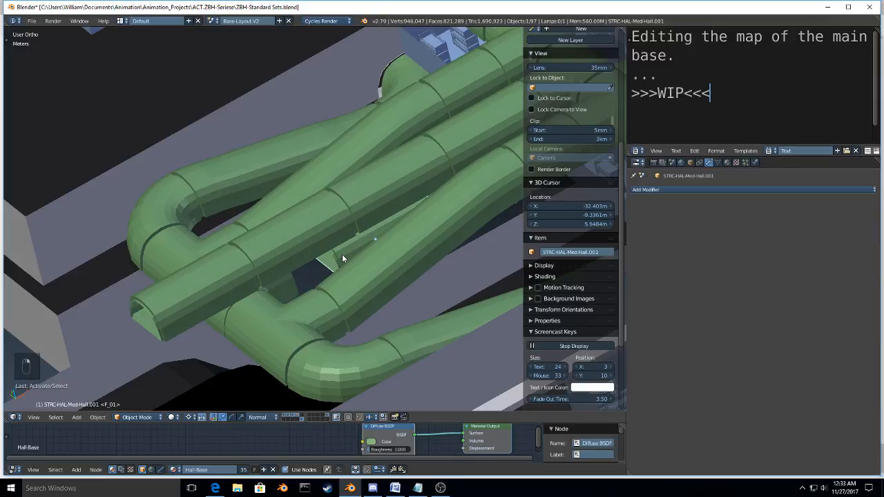
{"action": "key", "text": "Tab"}
{"action": "scroll", "coordinate": [342, 256], "scroll_direction": "up", "scroll_amount": 3}
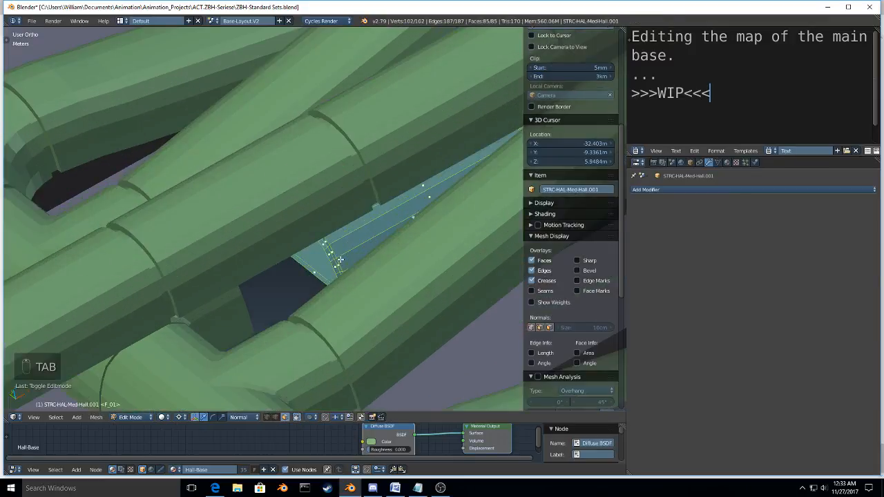
{"action": "right_click", "coordinate": [340, 260], "text": "alt"}
{"action": "scroll", "coordinate": [335, 263], "scroll_direction": "down", "scroll_amount": 4}
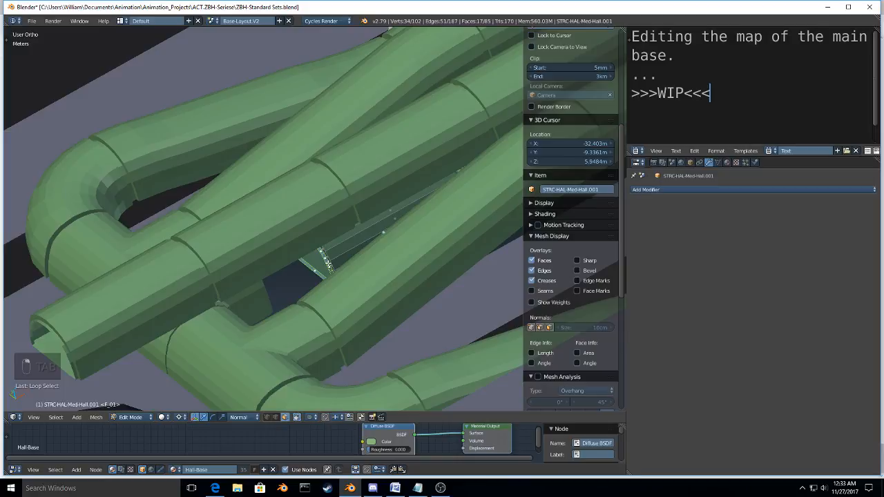
{"action": "key", "text": "g"}
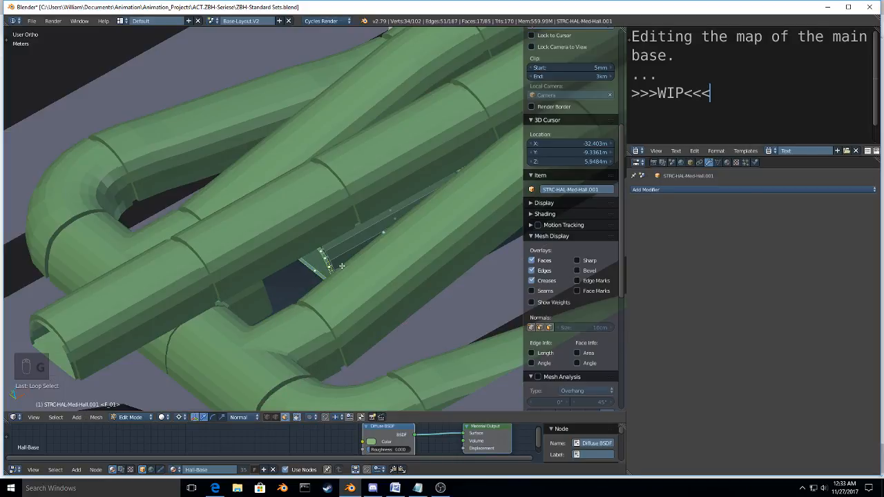
{"action": "key", "text": "ctrl+KP_Add"}
{"action": "key", "text": "g"}
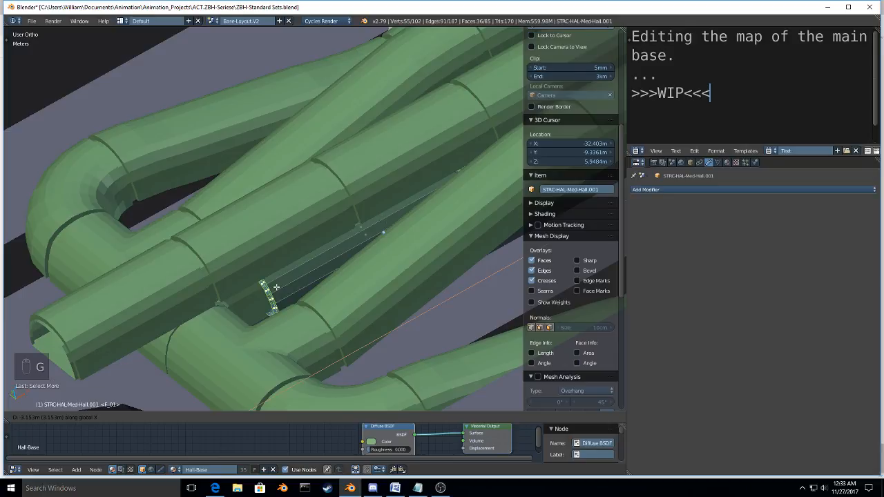
{"action": "left_click", "coordinate": [277, 286]}
{"action": "scroll", "coordinate": [277, 287], "scroll_direction": "down", "scroll_amount": 14}
{"action": "middle_click_drag", "start_coordinate": [276, 286], "coordinate": [281, 267]}
{"action": "scroll", "coordinate": [281, 266], "scroll_direction": "up", "scroll_amount": 4}
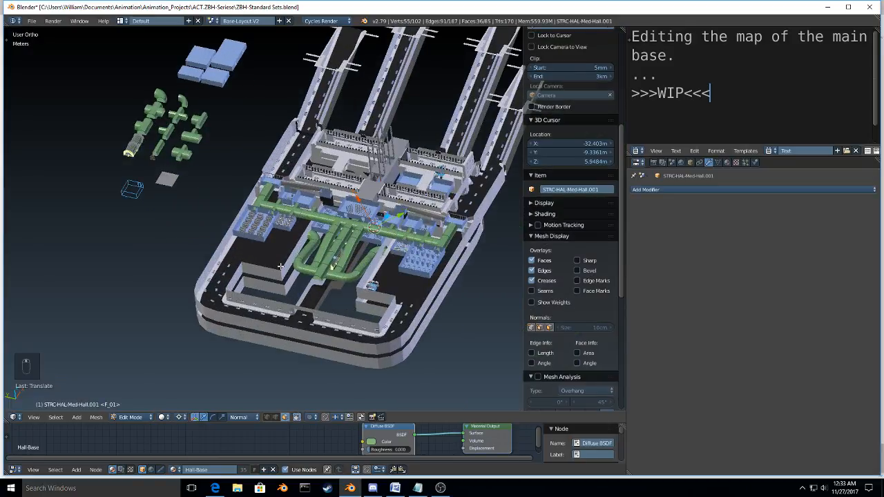
Step: Undo the hall end's move and its face selections, and return to Object Mode
{"action": "key", "text": "ctrl+z"}
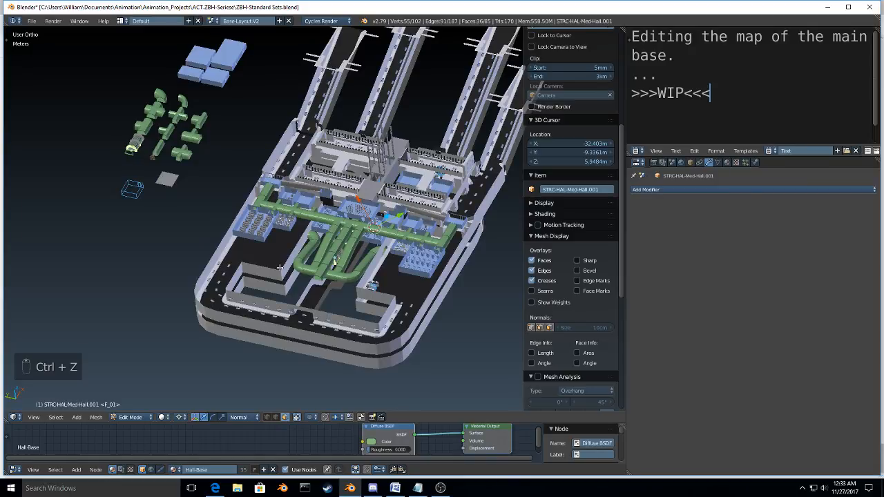
{"action": "key", "text": "ctrl+z"}
{"action": "key", "text": "ctrl+z"}
{"action": "key", "text": "ctrl+z"}
{"action": "key", "text": "Tab"}
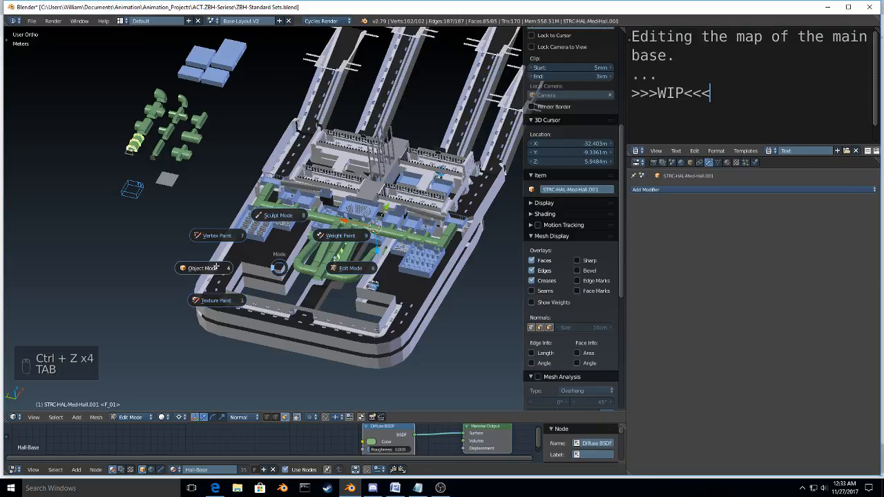
{"action": "left_click", "coordinate": [215, 267]}
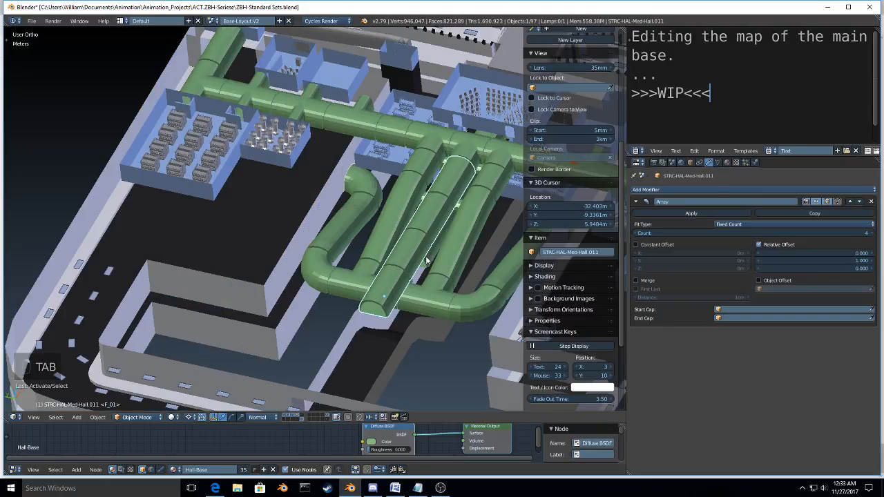
Step: Make the mesh data of STRC-HAL-Med-Hall.001 single-user so it no longer shares geometry with other halls
{"action": "right_click", "coordinate": [426, 261]}
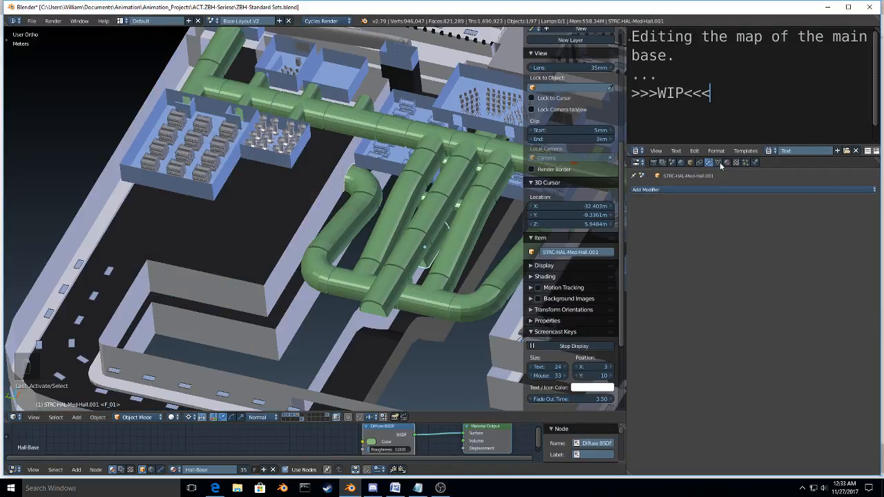
{"action": "left_click", "coordinate": [718, 163]}
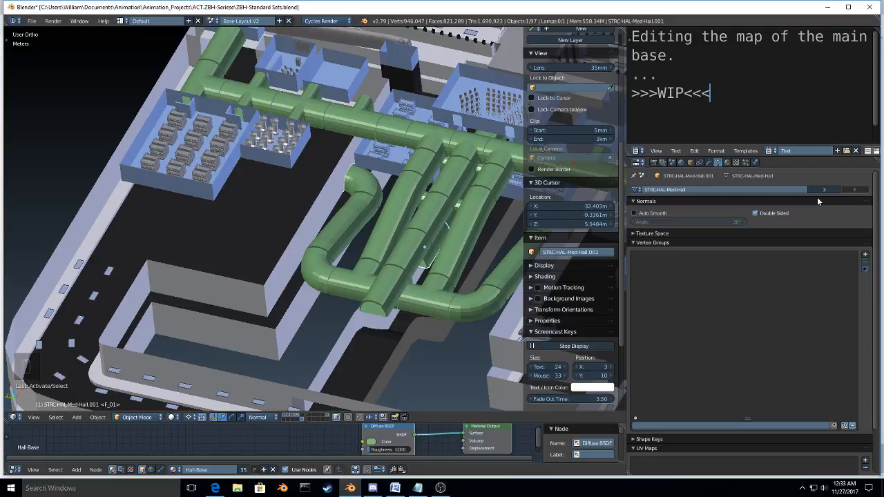
{"action": "left_click", "coordinate": [822, 189]}
{"action": "scroll", "coordinate": [435, 257], "scroll_direction": "up", "scroll_amount": 3}
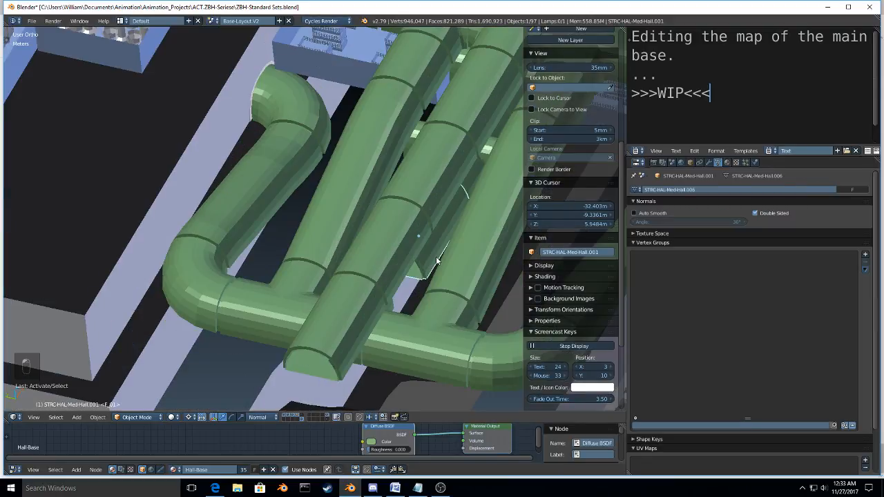
Step: Extend STRC-HAL-Med-Hall.001 by moving only its end ring nearest the cross hall about -2.19 m along global X, and return to Object Mode
{"action": "key", "text": "Tab"}
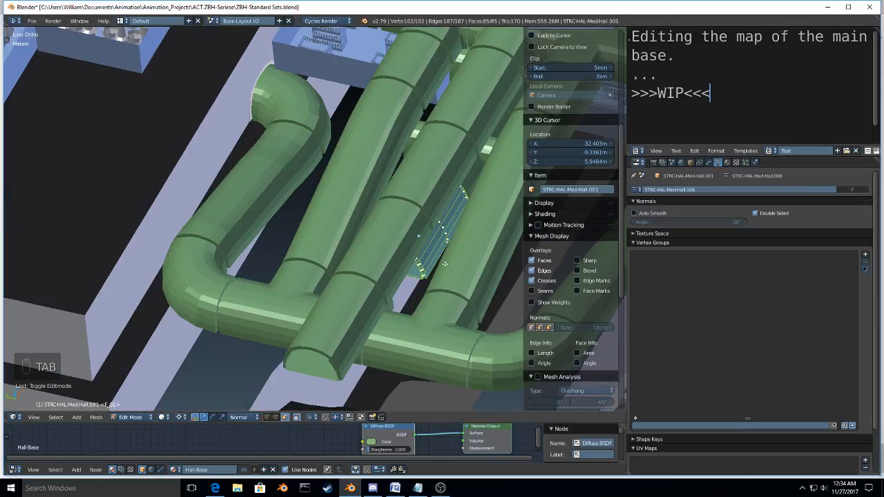
{"action": "scroll", "coordinate": [444, 264], "scroll_direction": "up", "scroll_amount": 4}
{"action": "left_click", "coordinate": [431, 280], "text": "alt"}
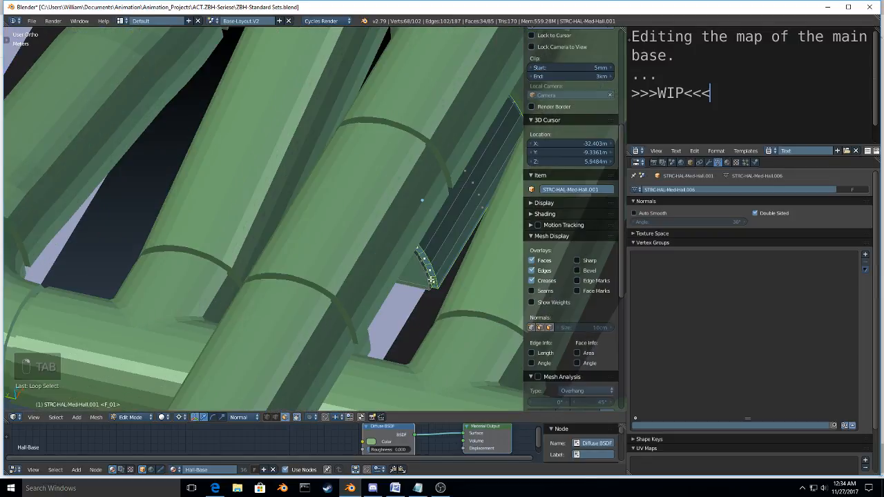
{"action": "left_click", "coordinate": [430, 280], "text": "alt+shift"}
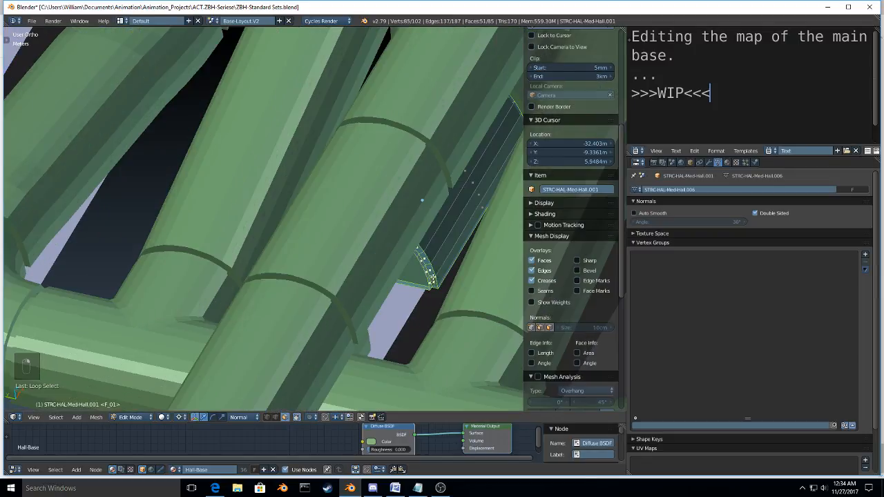
{"action": "scroll", "coordinate": [433, 279], "scroll_direction": "down", "scroll_amount": 4}
{"action": "key", "text": "z"}
{"action": "left_click", "coordinate": [542, 239]}
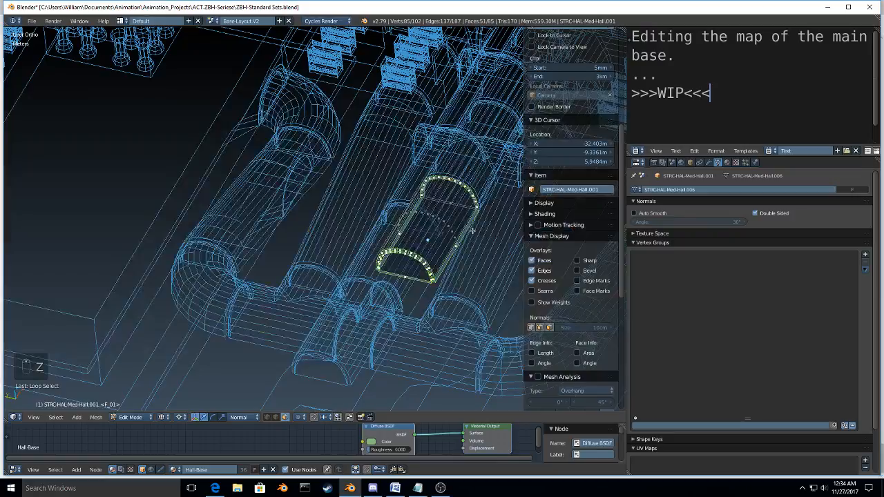
{"action": "key", "text": "b"}
{"action": "key", "text": "c"}
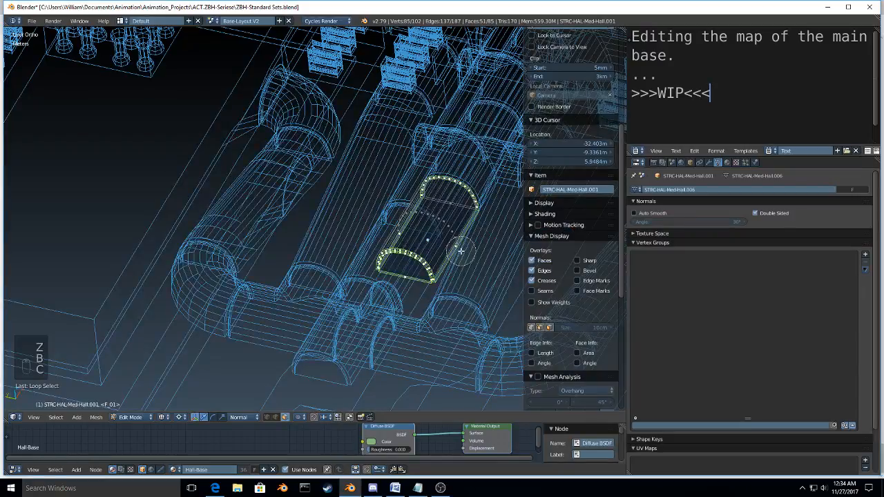
{"action": "middle_click_drag", "start_coordinate": [461, 251], "coordinate": [475, 207]}
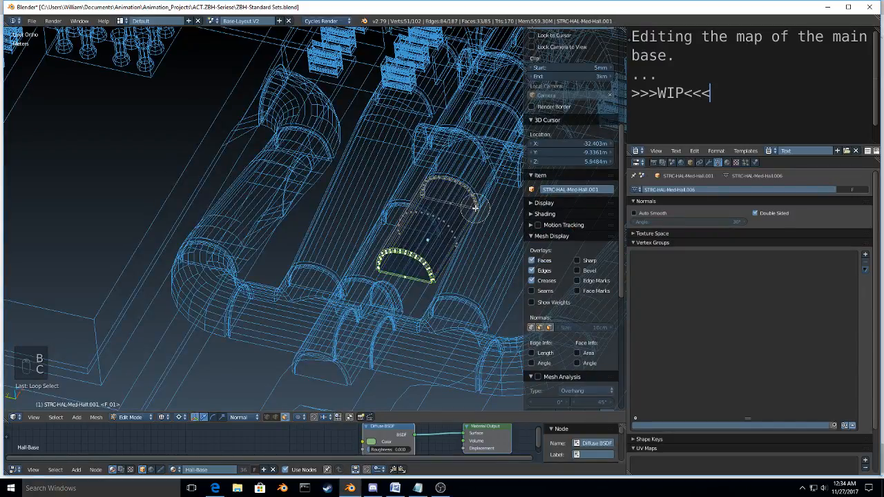
{"action": "right_click", "coordinate": [476, 209]}
{"action": "scroll", "coordinate": [475, 208], "scroll_direction": "up", "scroll_amount": 4}
{"action": "middle_click_drag", "start_coordinate": [409, 264], "coordinate": [387, 256]}
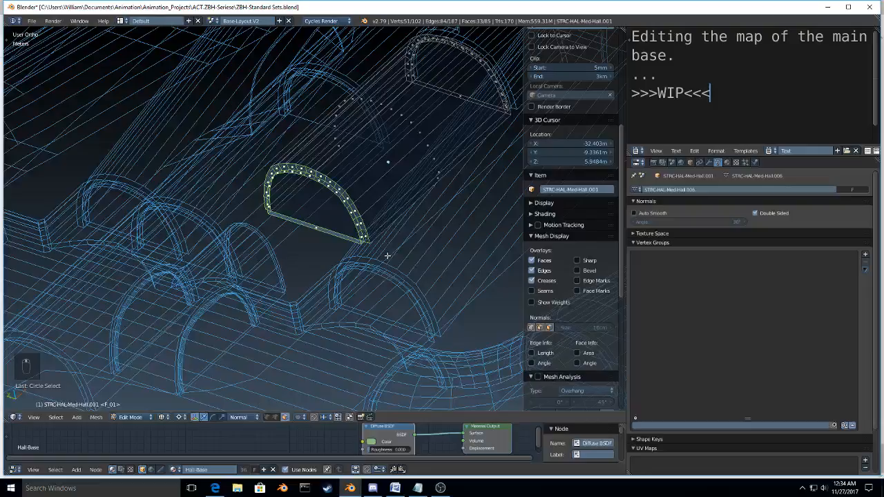
{"action": "key", "text": "g"}
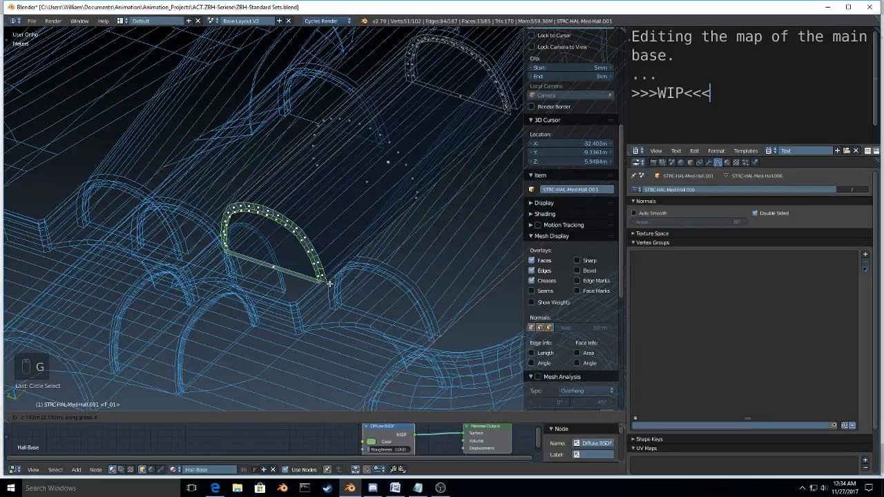
{"action": "left_click", "coordinate": [330, 283]}
{"action": "key", "text": "KP_7"}
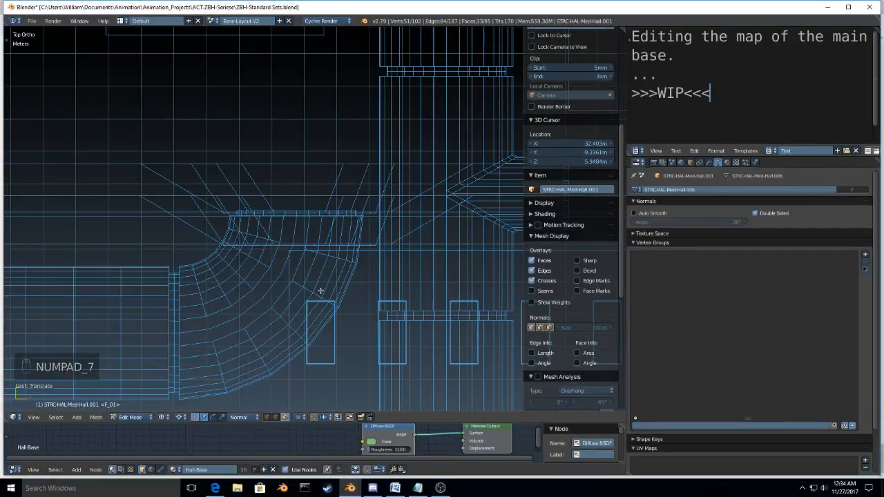
{"action": "key", "text": "KP_Decimal"}
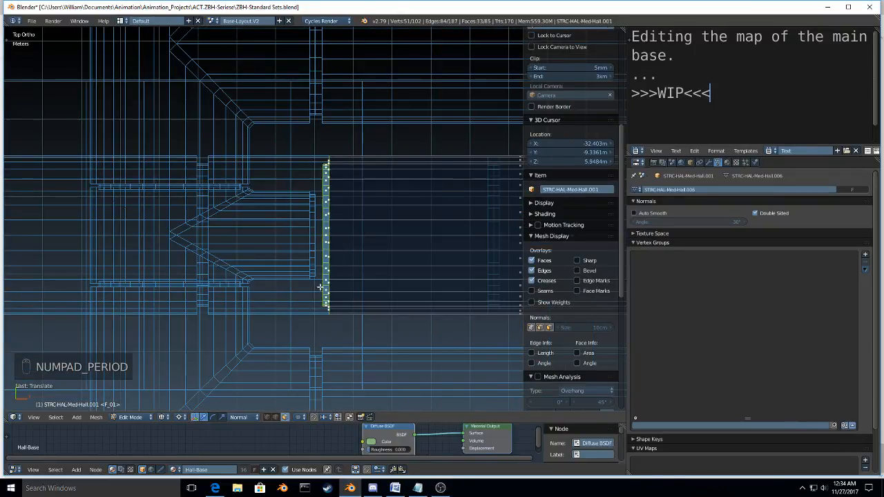
{"action": "middle_click_drag", "start_coordinate": [320, 287], "coordinate": [271, 296]}
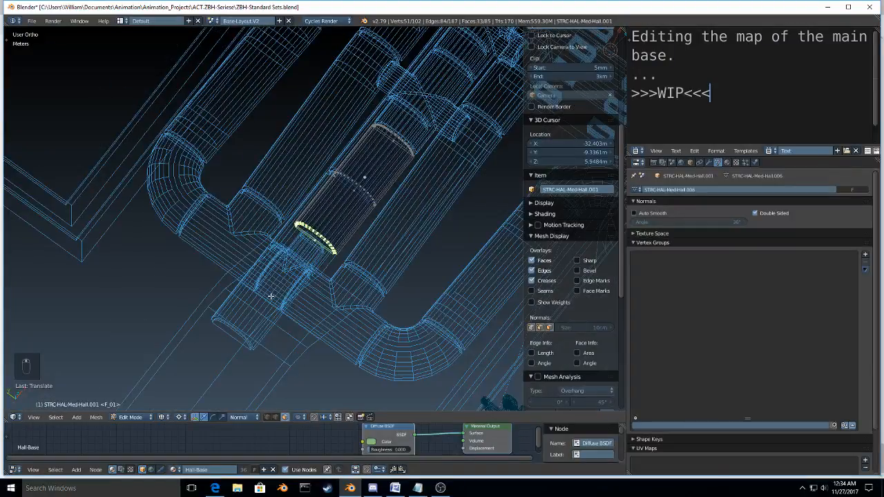
{"action": "key", "text": "Tab"}
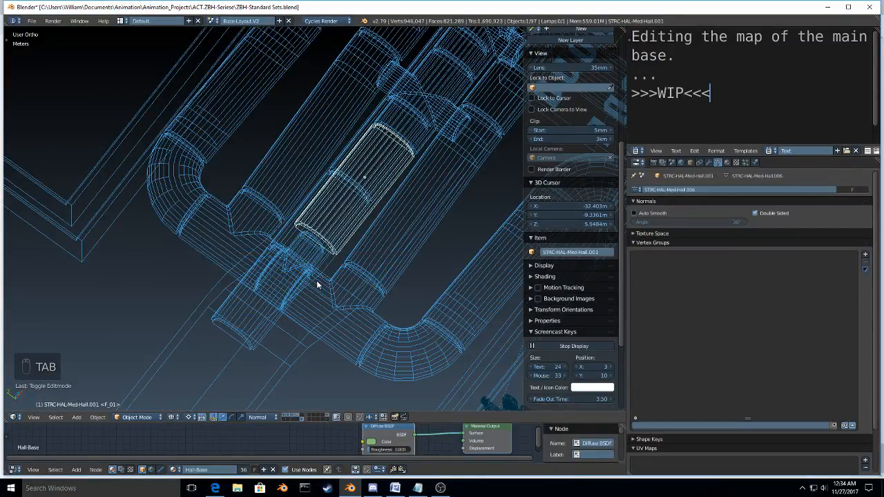
Step: Delete the linked geometry of the small middle three-way intersection from the STRC-HAL-Sml_Med-Hall_Intersect-3WayL.004 mesh
{"action": "right_click", "coordinate": [346, 309]}
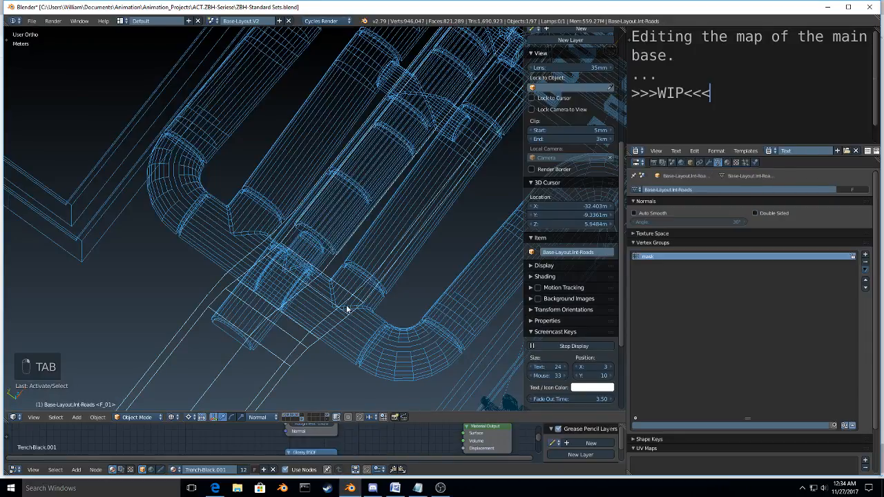
{"action": "right_click", "coordinate": [360, 336]}
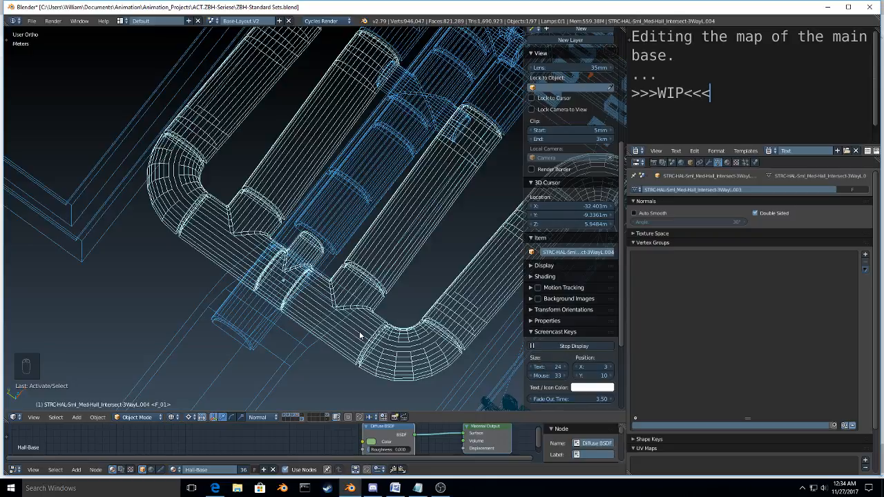
{"action": "key", "text": "Tab"}
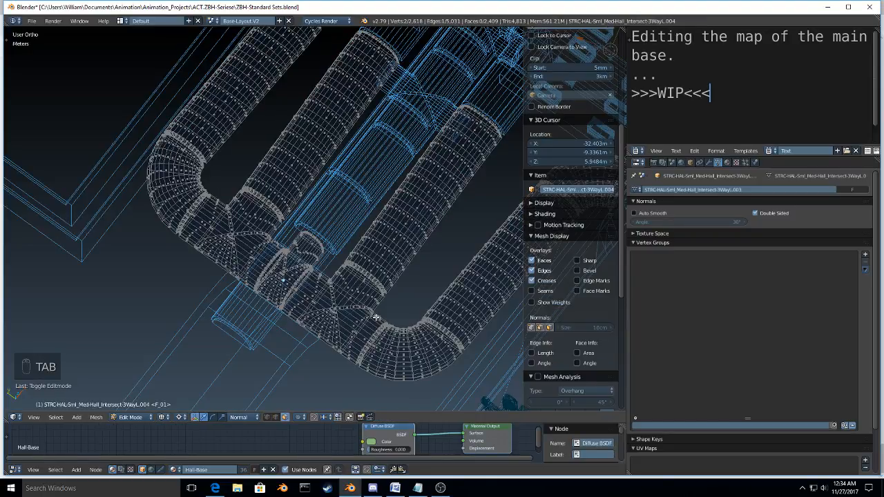
{"action": "key", "text": "KP_7"}
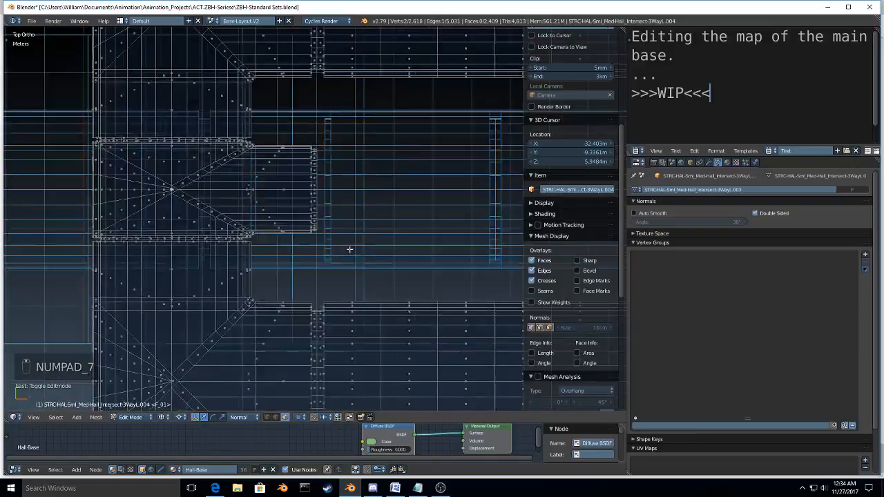
{"action": "middle_click_drag", "start_coordinate": [350, 249], "coordinate": [451, 248], "text": "shift"}
{"action": "right_click", "coordinate": [409, 180]}
{"action": "right_click", "coordinate": [359, 218]}
{"action": "right_click", "coordinate": [382, 221]}
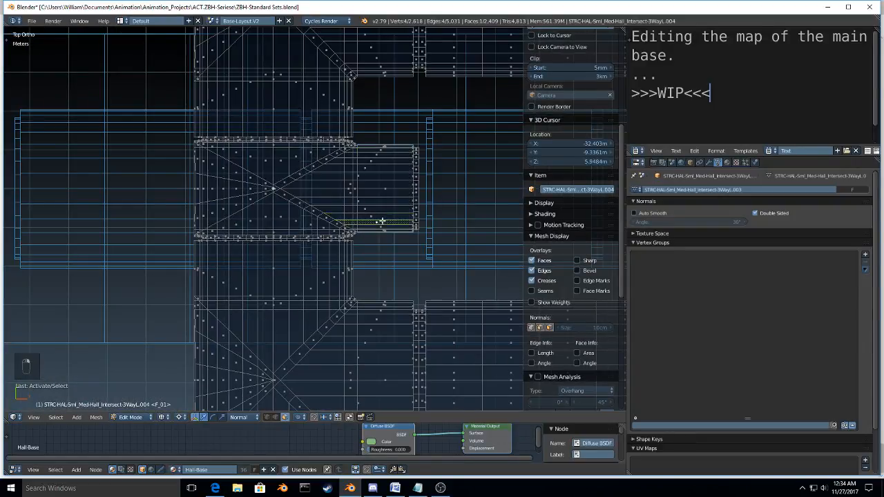
{"action": "scroll", "coordinate": [450, 143], "scroll_direction": "down", "scroll_amount": 2}
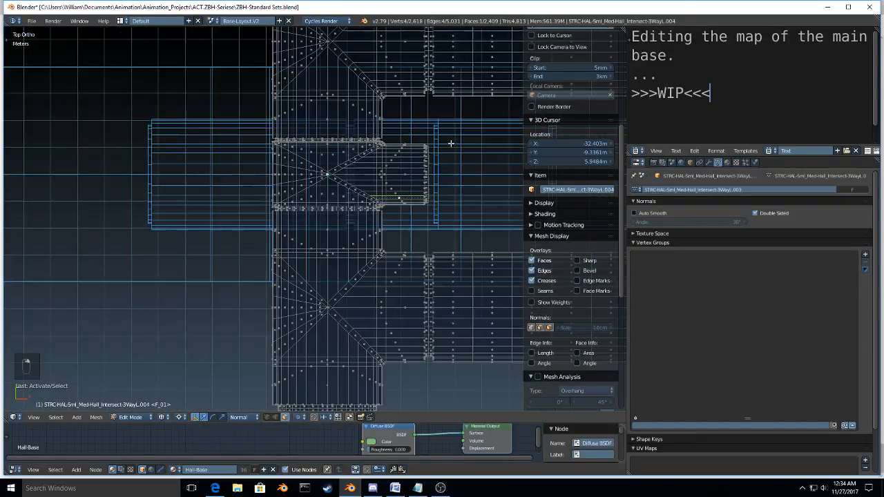
{"action": "scroll", "coordinate": [451, 143], "scroll_direction": "down", "scroll_amount": 1}
{"action": "key", "text": "ctrl+Tab"}
{"action": "key", "text": "ctrl+l"}
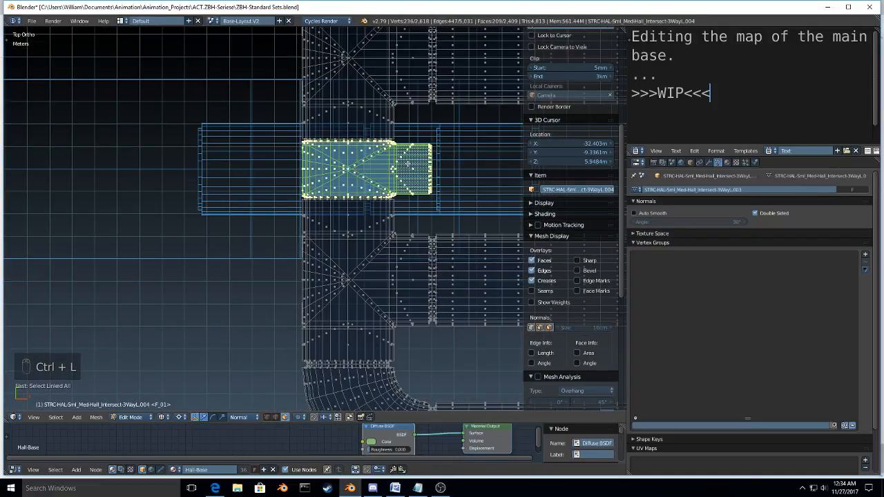
{"action": "key", "text": "x"}
{"action": "left_click", "coordinate": [376, 261]}
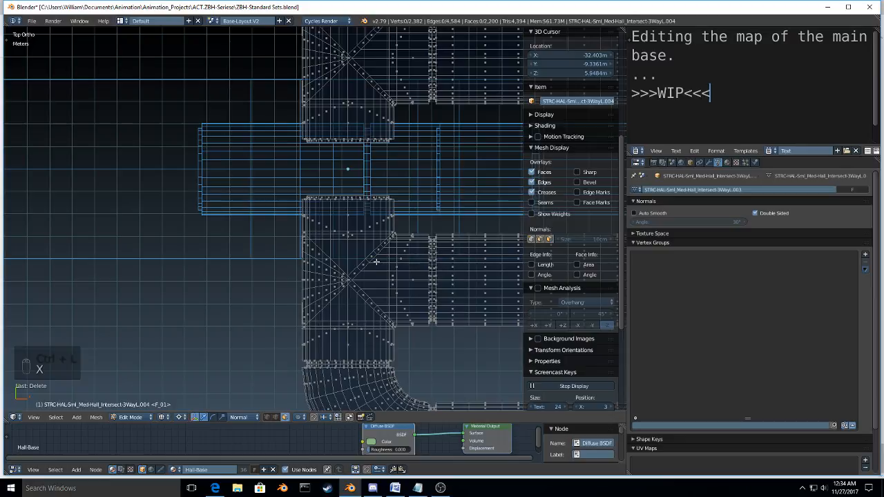
Step: Duplicate the adjacent medium three-way intersection and place the copy about 4.88 m along global Y in the middle gap
{"action": "key", "text": "ctrl+l"}
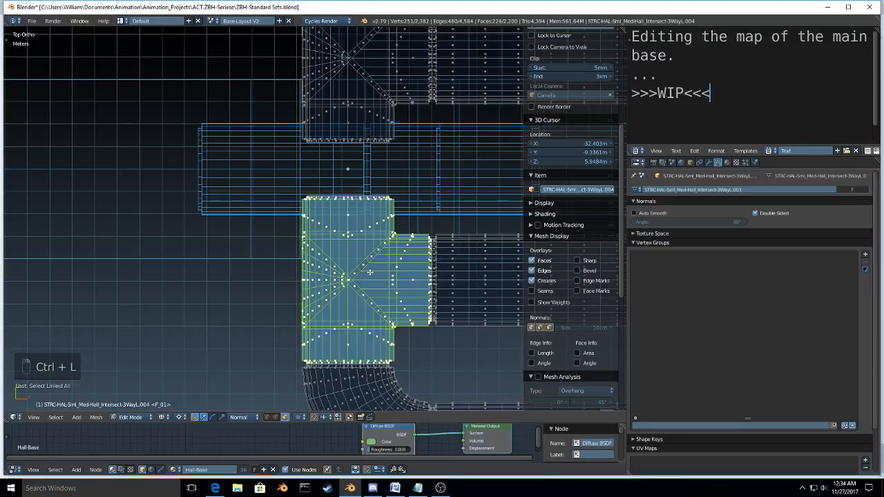
{"action": "key", "text": "shift+d"}
{"action": "key", "text": "x"}
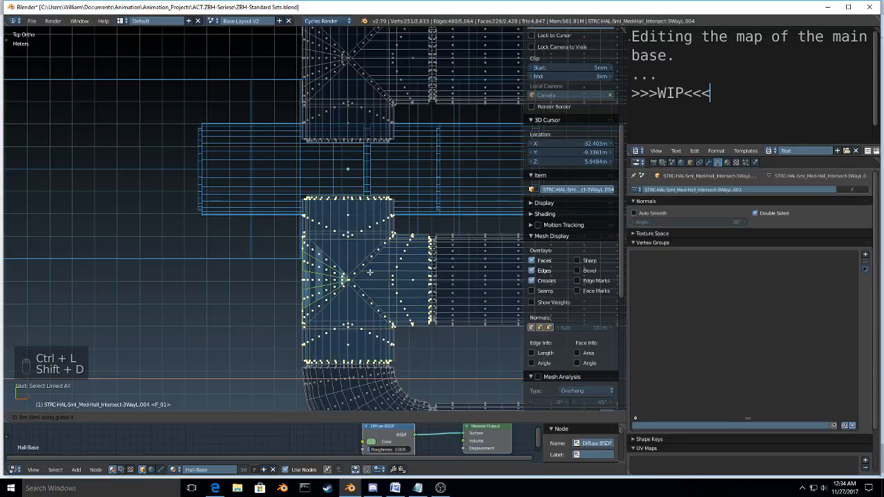
{"action": "key", "text": "y"}
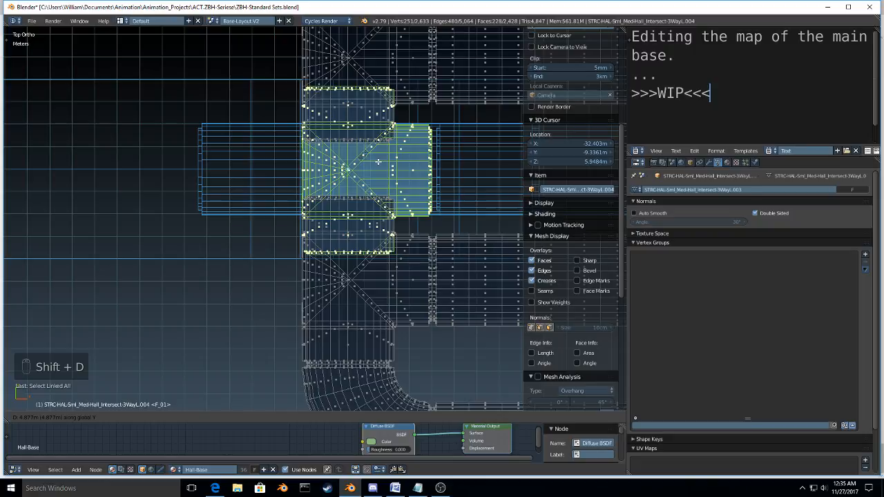
{"action": "left_click", "coordinate": [378, 161]}
Step: Fine-tune the duplicated intersection along global Y to line its side edge up with the medium hall's edge
{"action": "scroll", "coordinate": [378, 161], "scroll_direction": "up", "scroll_amount": 6}
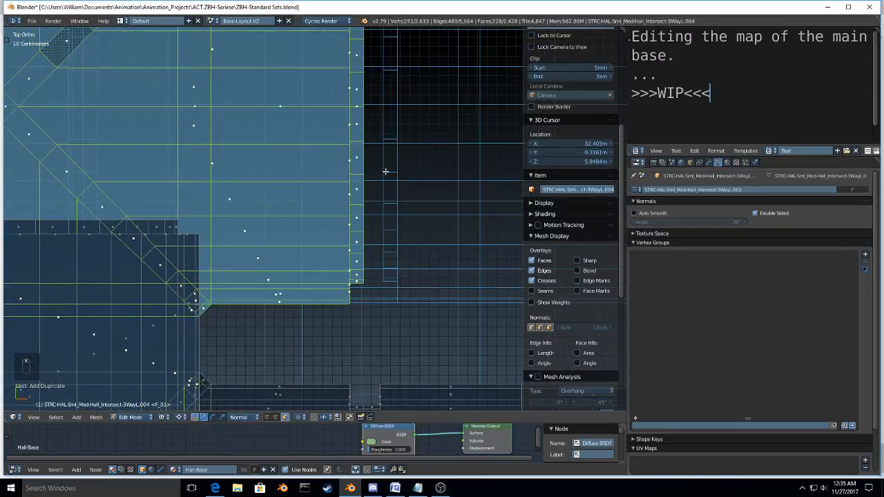
{"action": "key", "text": "g"}
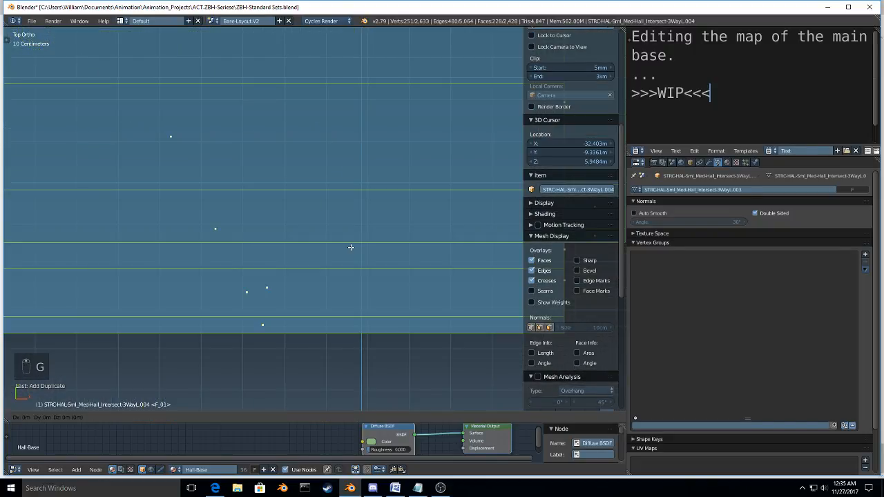
{"action": "key", "text": "y"}
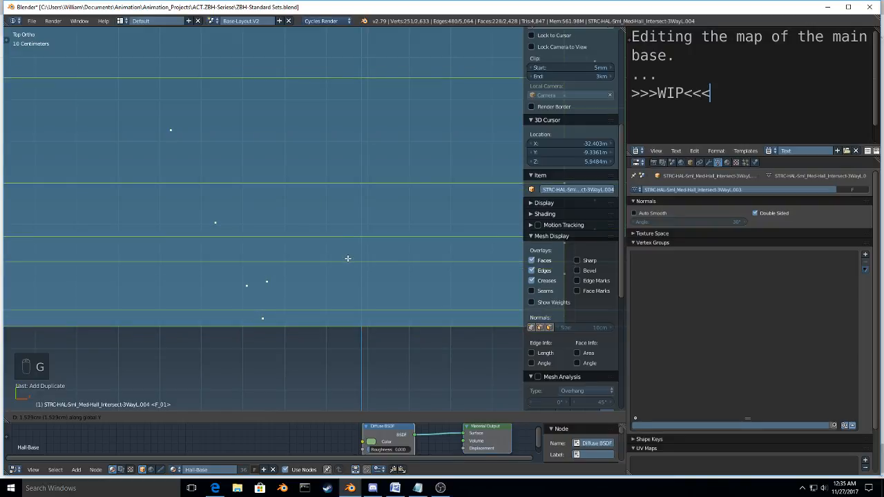
{"action": "left_click", "coordinate": [317, 324]}
{"action": "scroll", "coordinate": [317, 324], "scroll_direction": "up", "scroll_amount": 5}
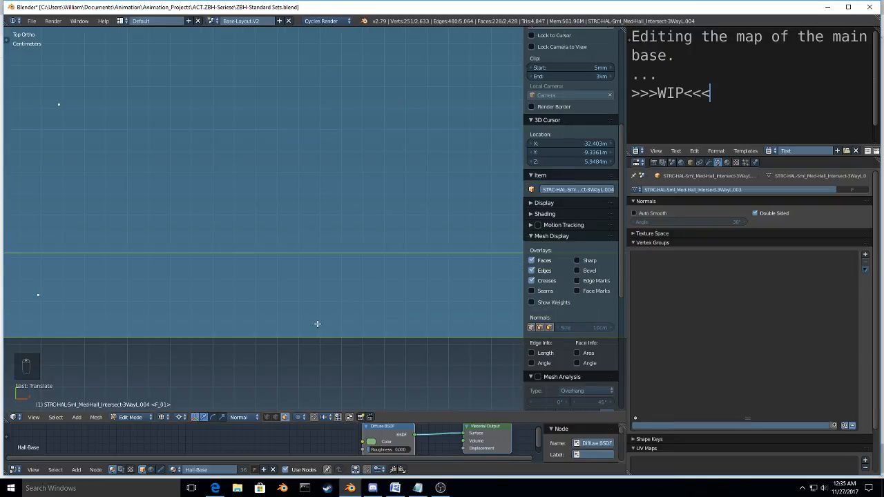
{"action": "scroll", "coordinate": [329, 253], "scroll_direction": "up", "scroll_amount": 3}
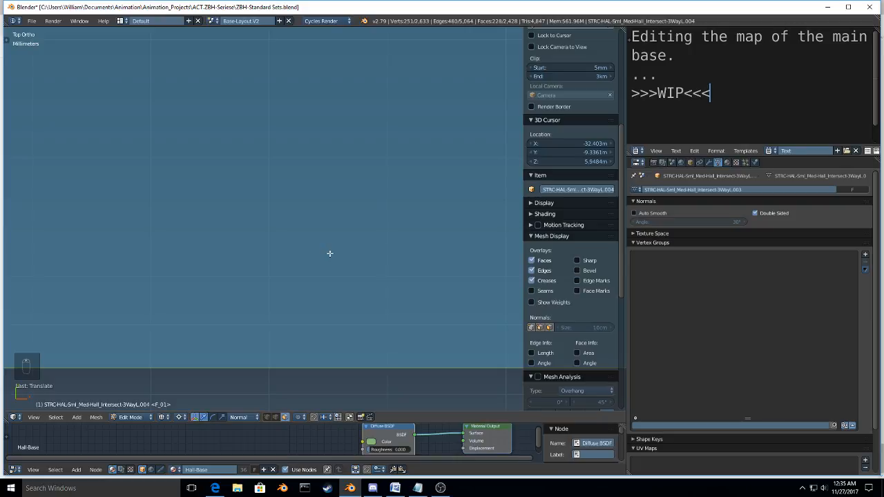
{"action": "key", "text": "g"}
{"action": "key", "text": "y"}
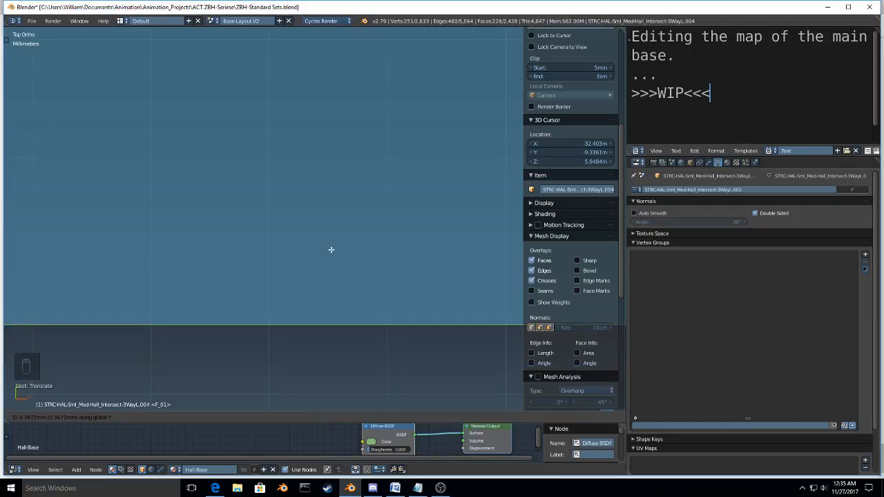
{"action": "left_click", "coordinate": [331, 250]}
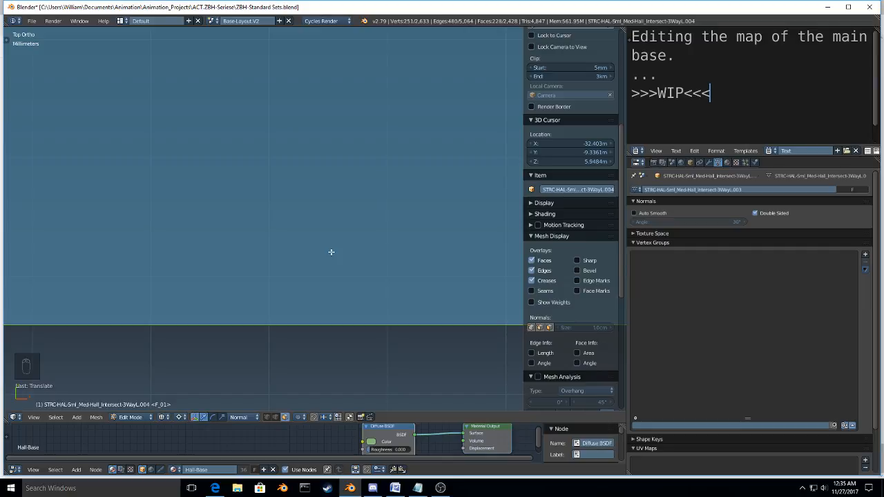
{"action": "key", "text": "g"}
{"action": "key", "text": "y"}
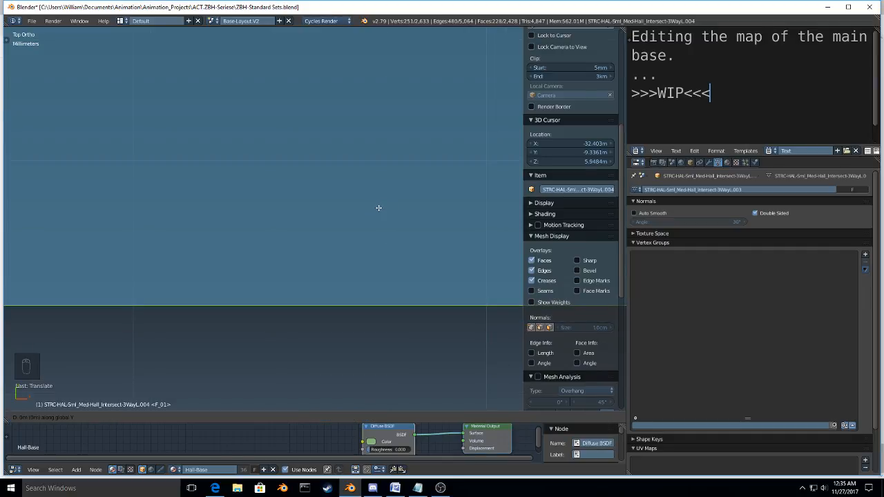
{"action": "left_click", "coordinate": [378, 208]}
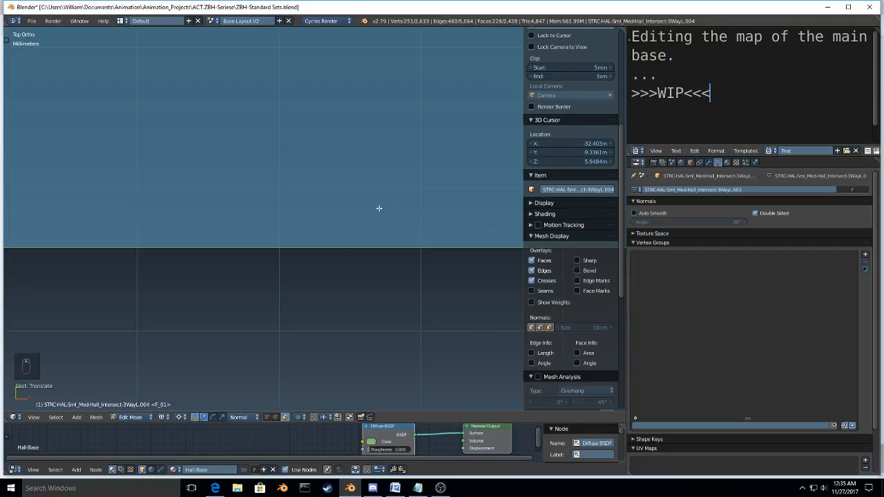
Step: Delete the duplicated three-way intersection from the middle of the cross hall
{"action": "scroll", "coordinate": [379, 208], "scroll_direction": "down", "scroll_amount": 10}
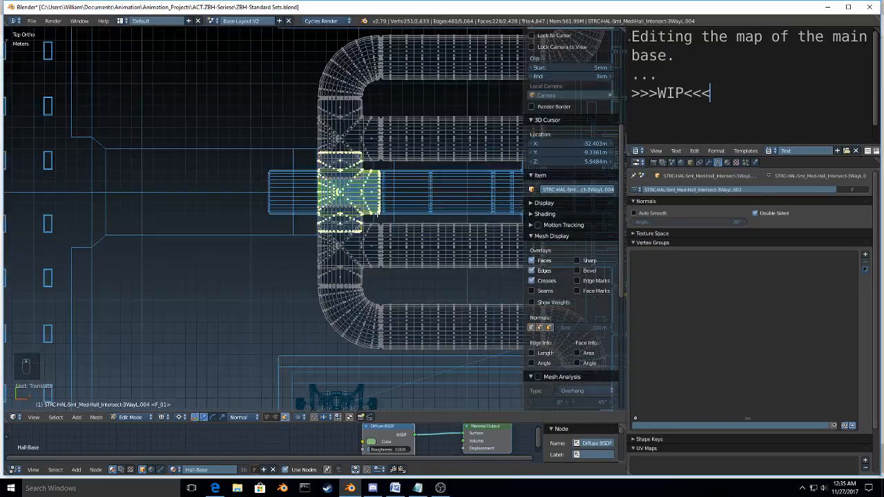
{"action": "middle_click_drag", "start_coordinate": [393, 189], "coordinate": [356, 217], "text": "shift"}
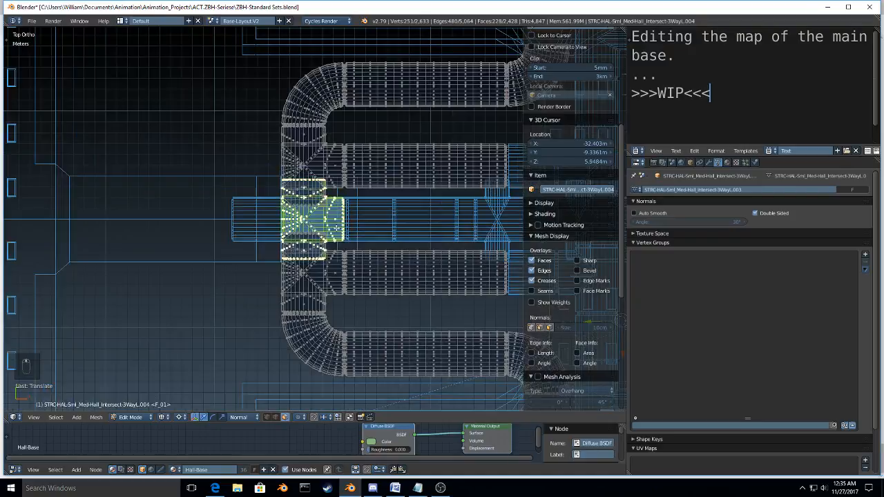
{"action": "scroll", "coordinate": [336, 227], "scroll_direction": "down", "scroll_amount": 4}
{"action": "key", "text": "x"}
{"action": "left_click", "coordinate": [309, 239]}
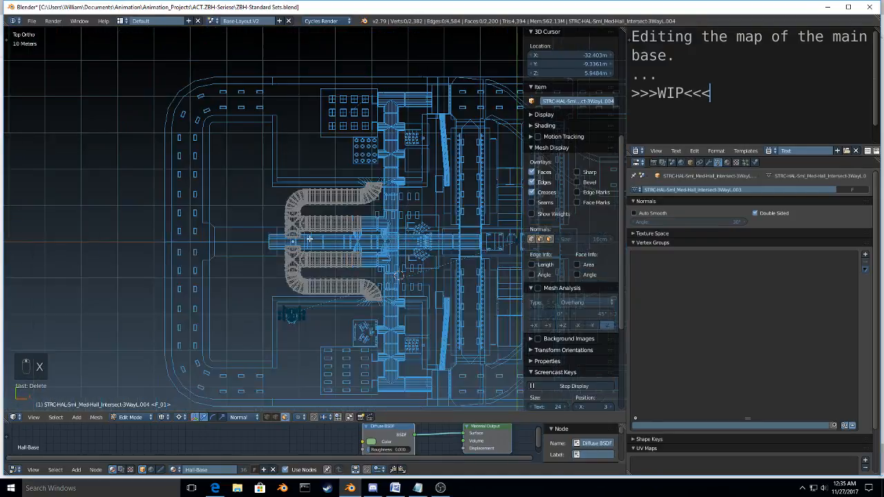
Step: Duplicate the medium-hall three-way intersection from the spare hall parts and place the copy just above the base
{"action": "key", "text": "Tab"}
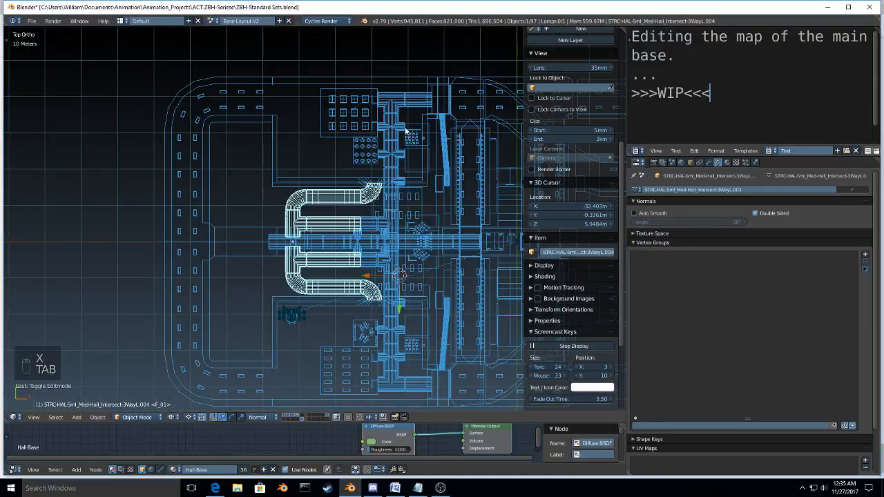
{"action": "middle_click_drag", "start_coordinate": [402, 164], "coordinate": [351, 186], "text": "shift"}
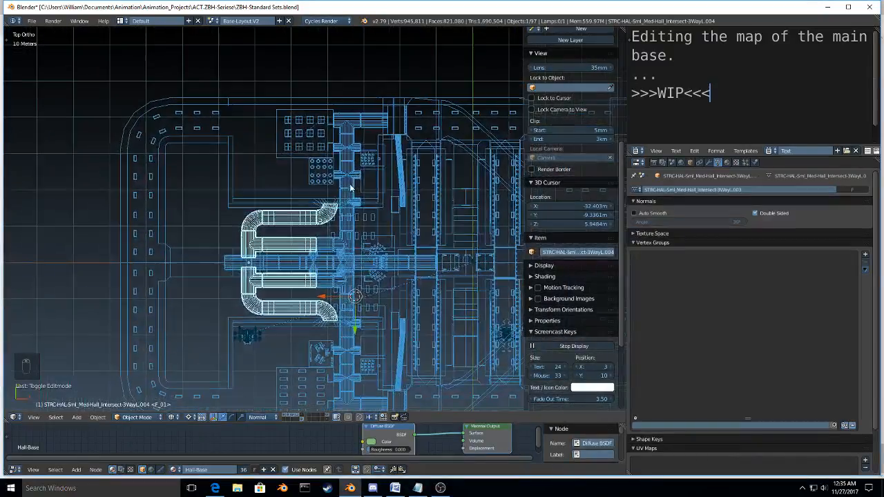
{"action": "scroll", "coordinate": [351, 186], "scroll_direction": "up", "scroll_amount": 5}
{"action": "key", "text": "Tab"}
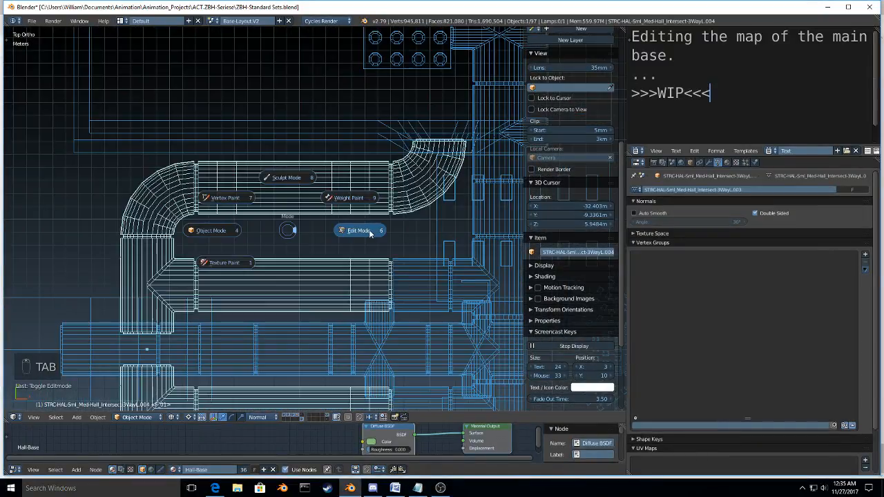
{"action": "scroll", "coordinate": [370, 234], "scroll_direction": "down", "scroll_amount": 8}
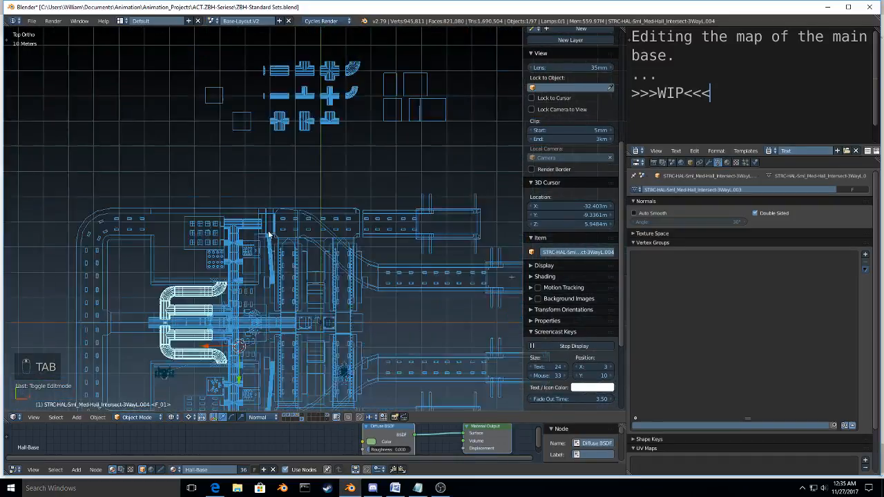
{"action": "scroll", "coordinate": [270, 234], "scroll_direction": "down", "scroll_amount": 1}
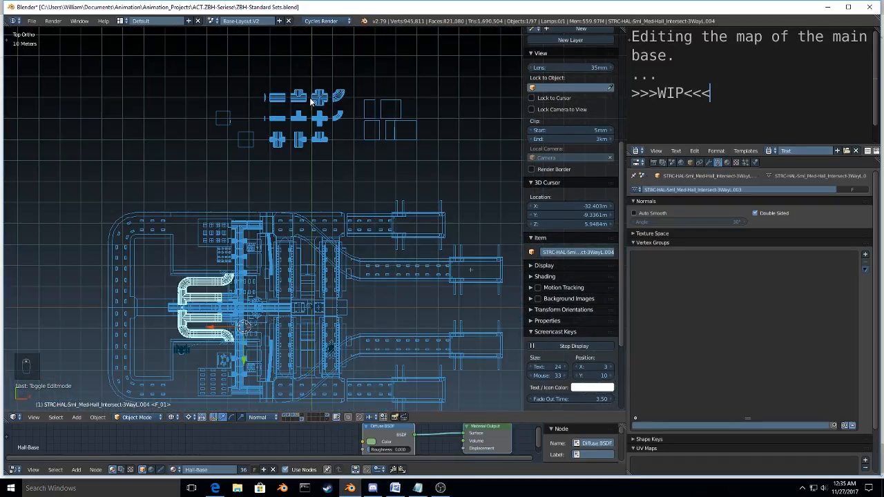
{"action": "right_click", "coordinate": [310, 97]}
{"action": "key", "text": "shift+d"}
{"action": "left_click", "coordinate": [248, 188]}
Step: Snap the 3D cursor to the looping small-hall mesh's origin and snap the duplicated three-way intersection to the cursor
{"action": "scroll", "coordinate": [198, 315], "scroll_direction": "up", "scroll_amount": 2}
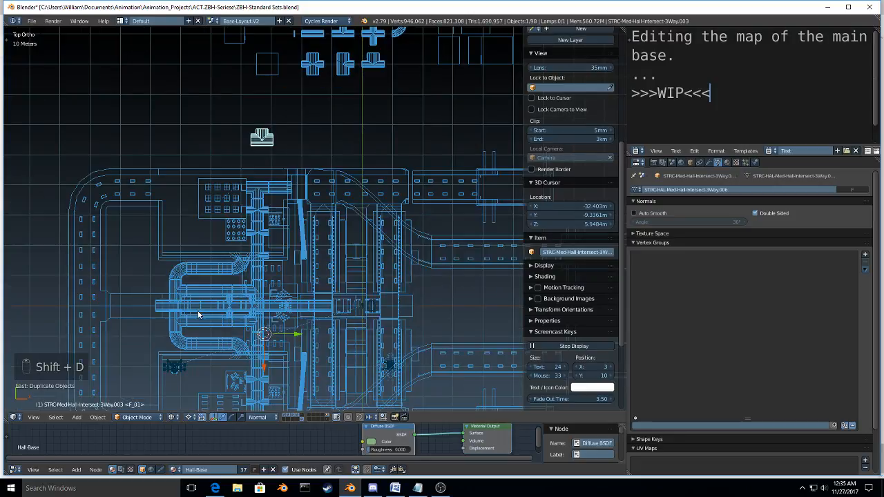
{"action": "scroll", "coordinate": [153, 319], "scroll_direction": "up", "scroll_amount": 4}
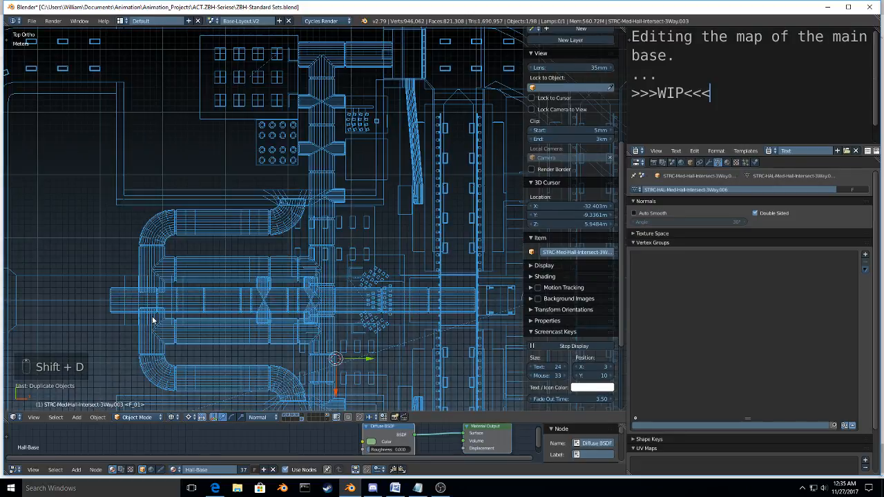
{"action": "right_click", "coordinate": [153, 320]}
{"action": "key", "text": "shift+s"}
{"action": "key", "text": "shift+s"}
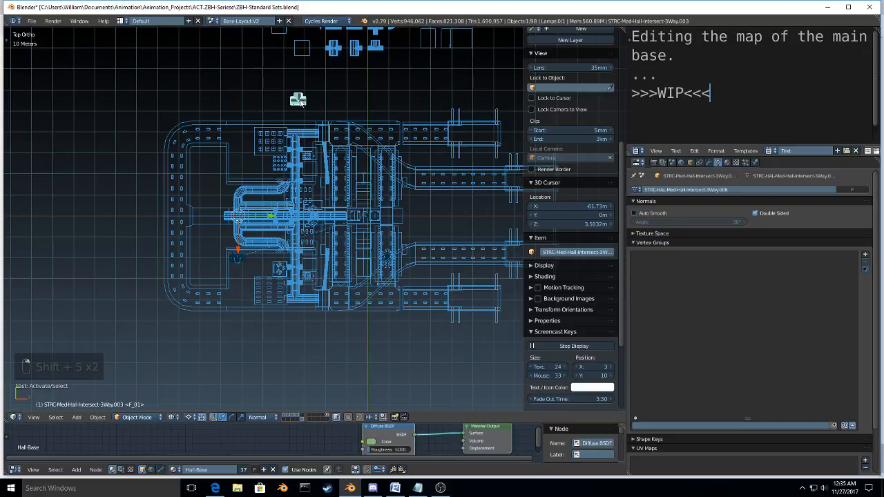
{"action": "key", "text": "shift+s"}
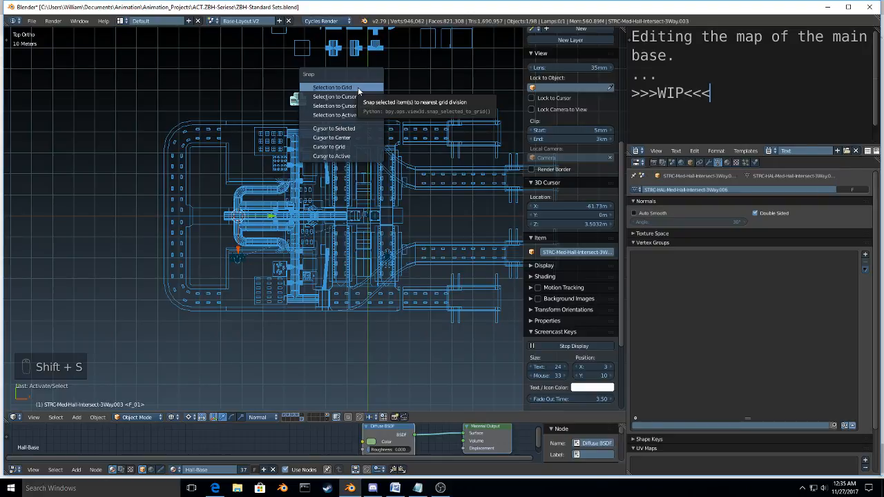
{"action": "left_click", "coordinate": [369, 97]}
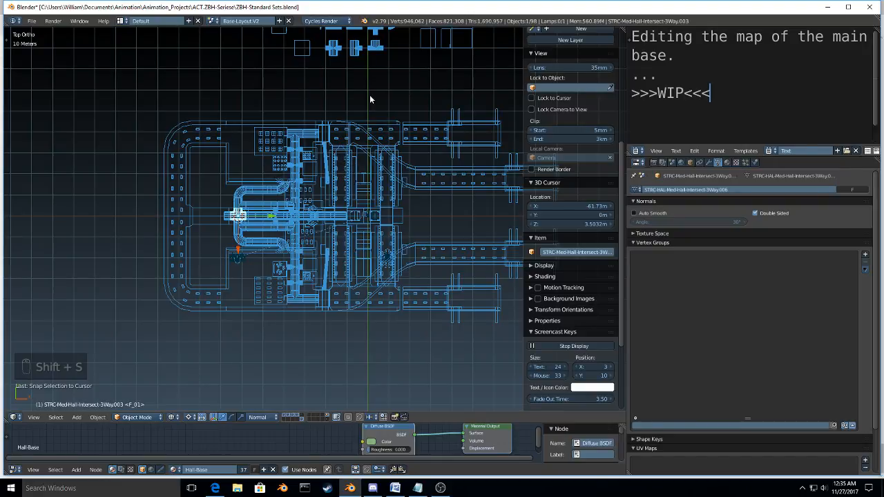
Step: Rotate the duplicated three-way intersection 90° so its side branch runs along the central hall
{"action": "scroll", "coordinate": [269, 229], "scroll_direction": "up", "scroll_amount": 7}
{"action": "key", "text": "r"}
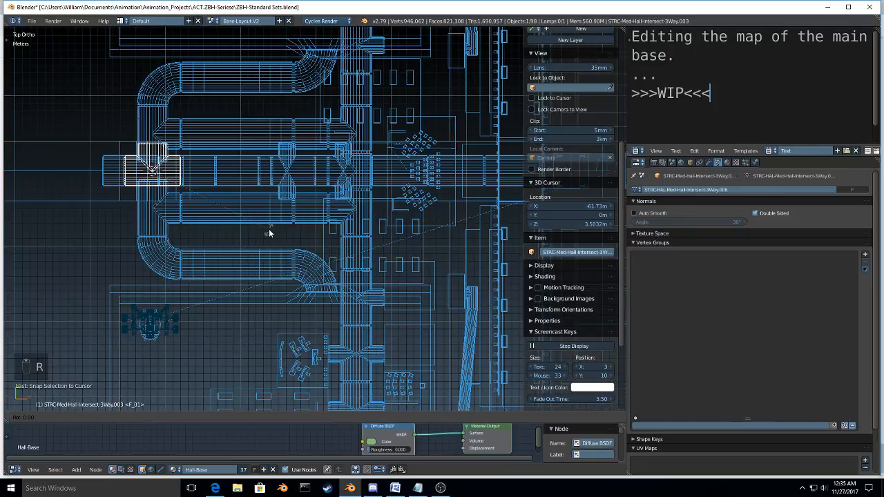
{"action": "left_click", "coordinate": [268, 233]}
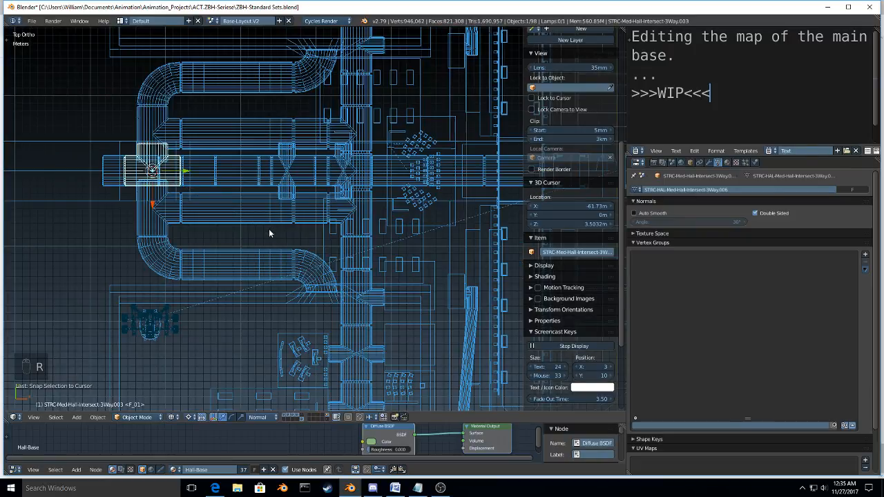
{"action": "key", "text": "comma"}
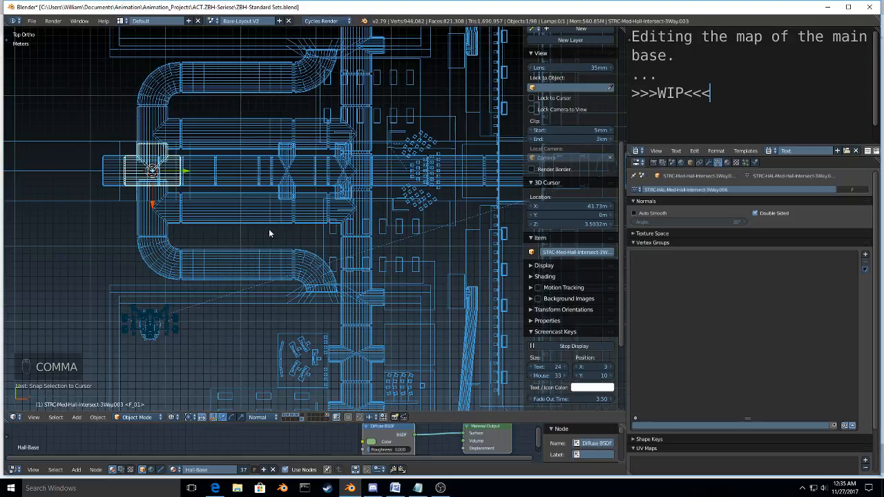
{"action": "key", "text": "period"}
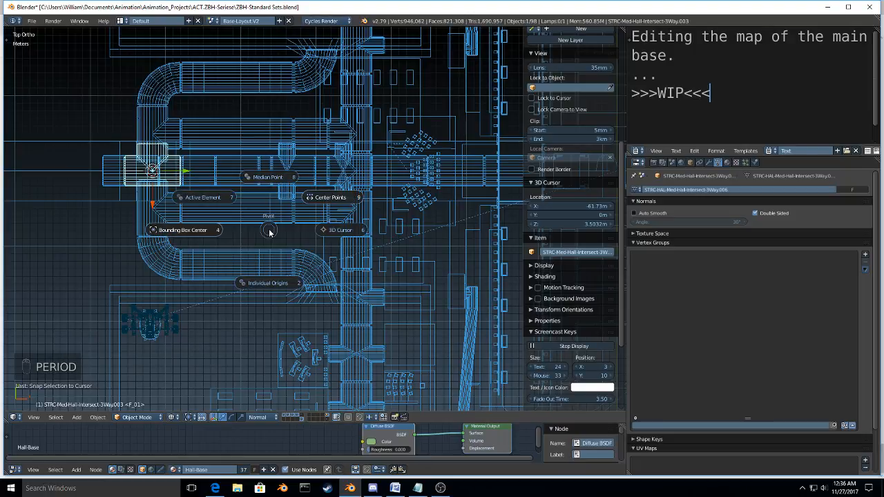
{"action": "left_click", "coordinate": [269, 233]}
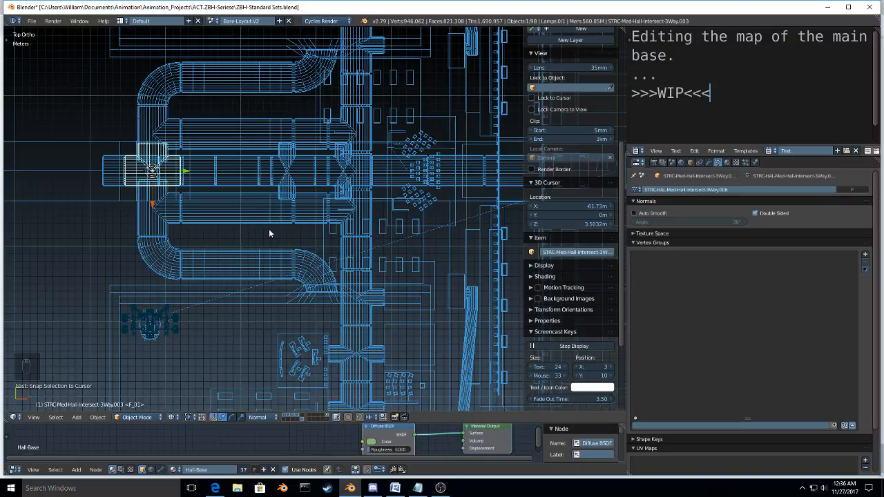
{"action": "key", "text": "r"}
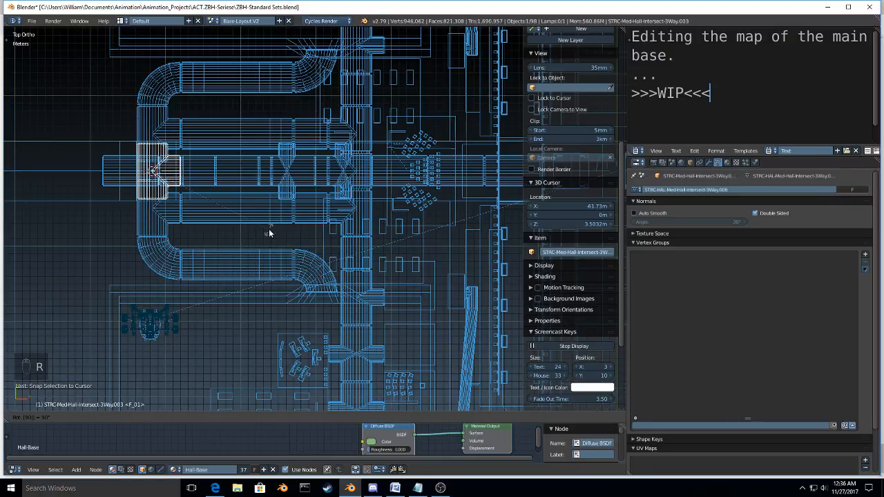
{"action": "left_click", "coordinate": [269, 230]}
Step: Shorten the intersection's two opposite straight ends by scaling only their end-rim vertices to about 0.64 along global Y
{"action": "key", "text": "KP_Decimal"}
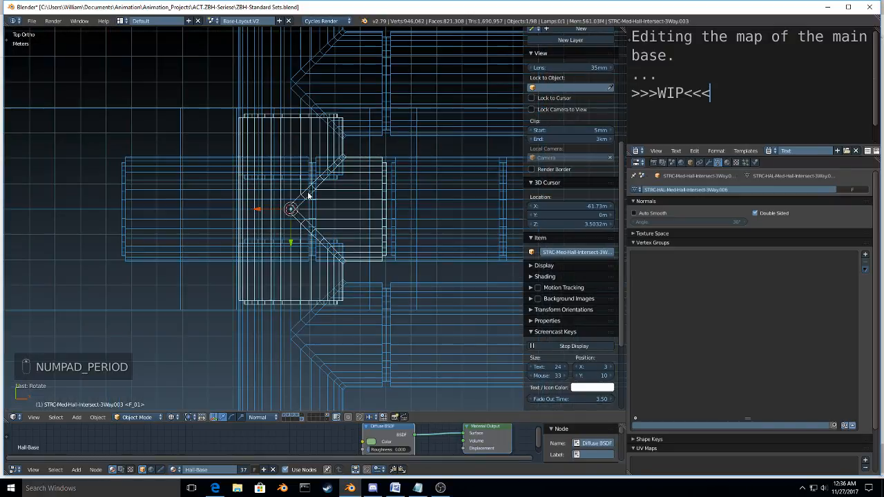
{"action": "key", "text": "Tab"}
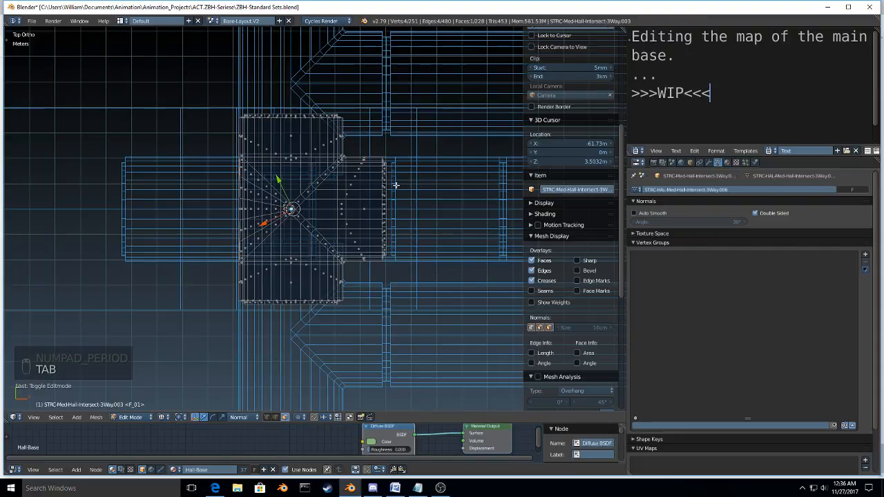
{"action": "right_click", "coordinate": [334, 116], "text": "alt"}
{"action": "scroll", "coordinate": [334, 118], "scroll_direction": "up", "scroll_amount": 2}
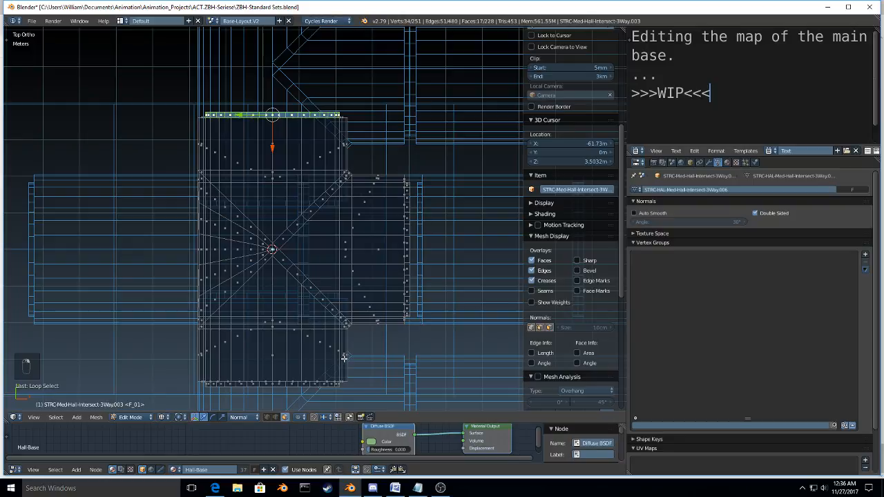
{"action": "middle_click_drag", "start_coordinate": [344, 358], "coordinate": [373, 294]}
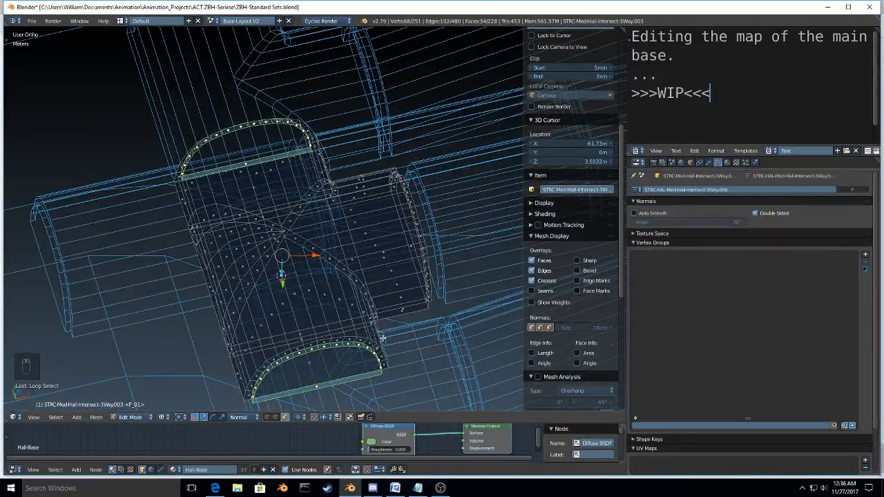
{"action": "key", "text": "ctrl+KP_Add"}
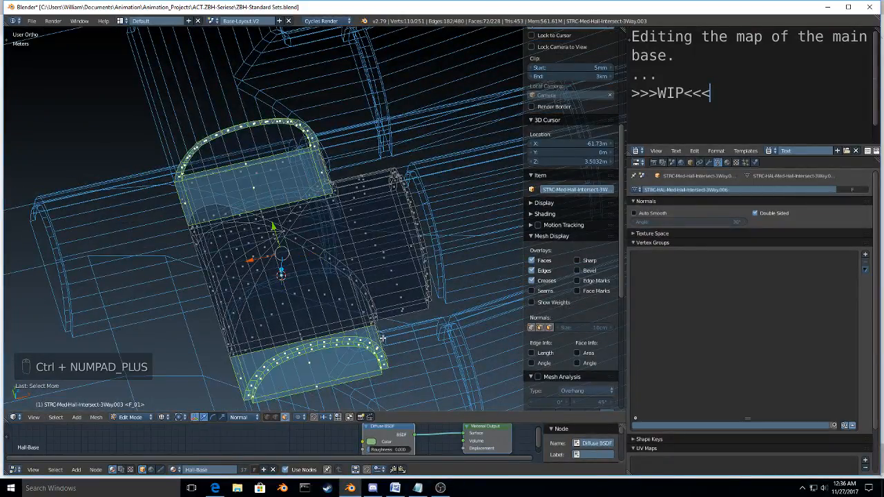
{"action": "key", "text": "ctrl+Tab"}
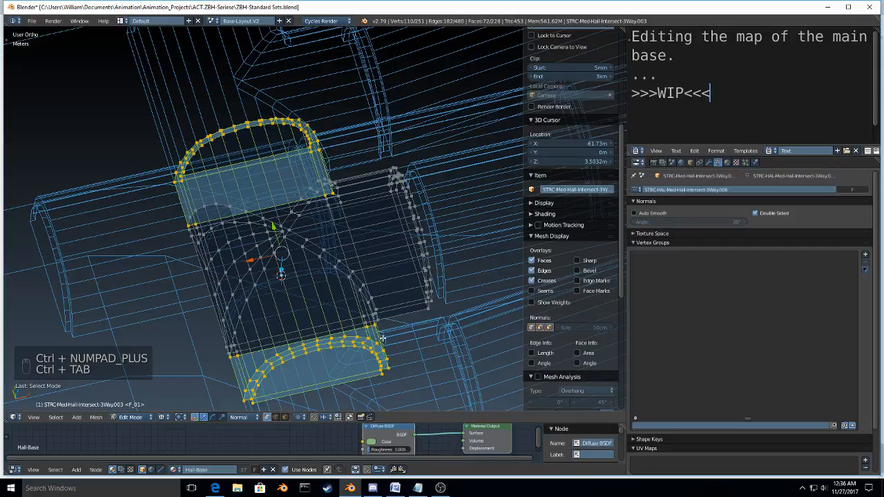
{"action": "key", "text": "KP_7"}
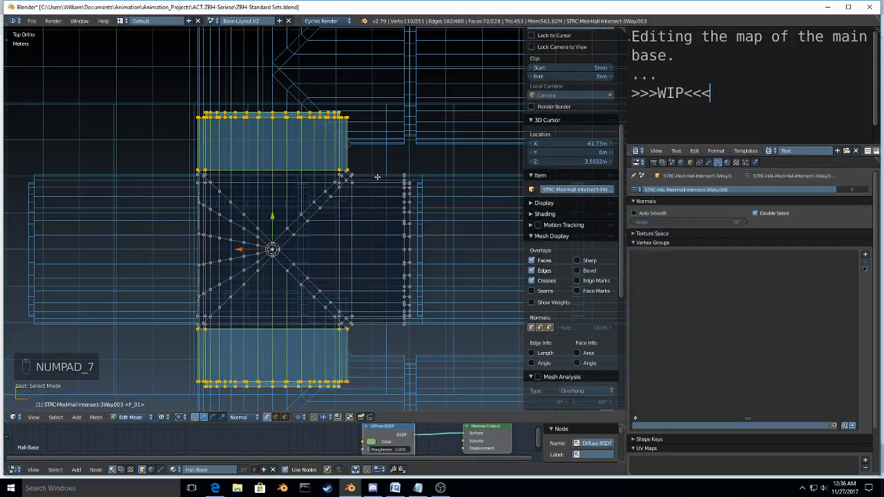
{"action": "key", "text": "b"}
{"action": "middle_click_drag", "start_coordinate": [173, 149], "coordinate": [442, 351]}
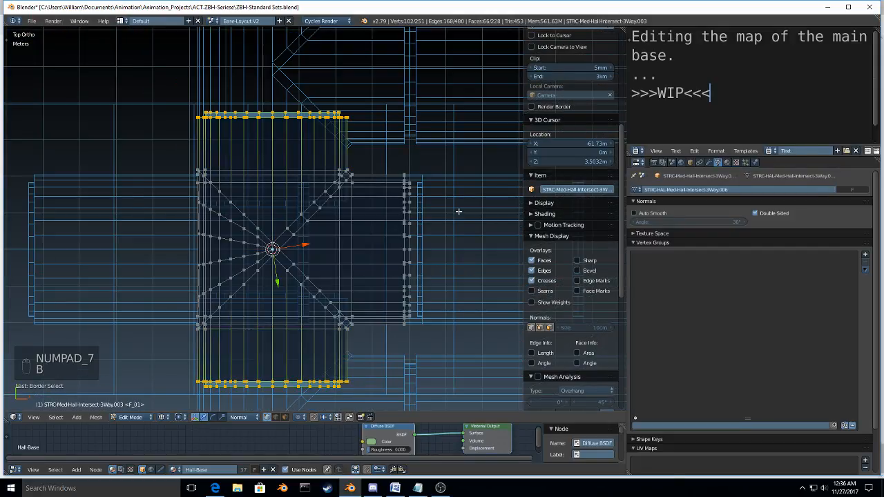
{"action": "key", "text": "s"}
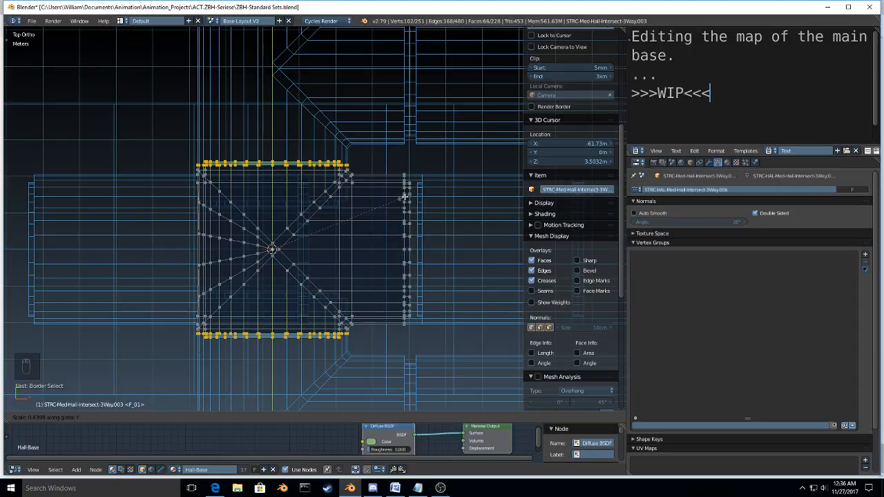
{"action": "left_click", "coordinate": [404, 197]}
{"action": "key", "text": "Tab"}
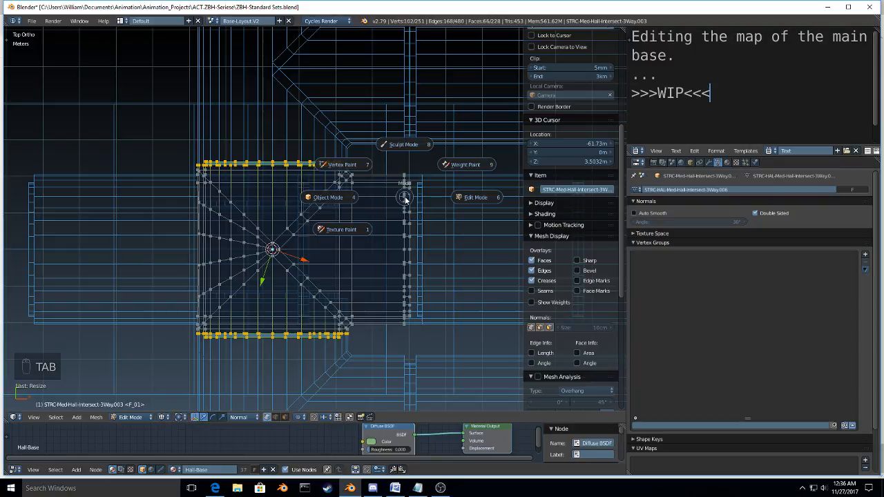
{"action": "left_click", "coordinate": [333, 196]}
Step: Scale the two facing inner hall ends of the STRC-HAL-Sml_Med-Hall_Intersect-3WayL.004 mesh apart by about 2.08 along global Y
{"action": "right_click", "coordinate": [310, 141]}
{"action": "key", "text": "Tab"}
{"action": "left_click", "coordinate": [381, 144]}
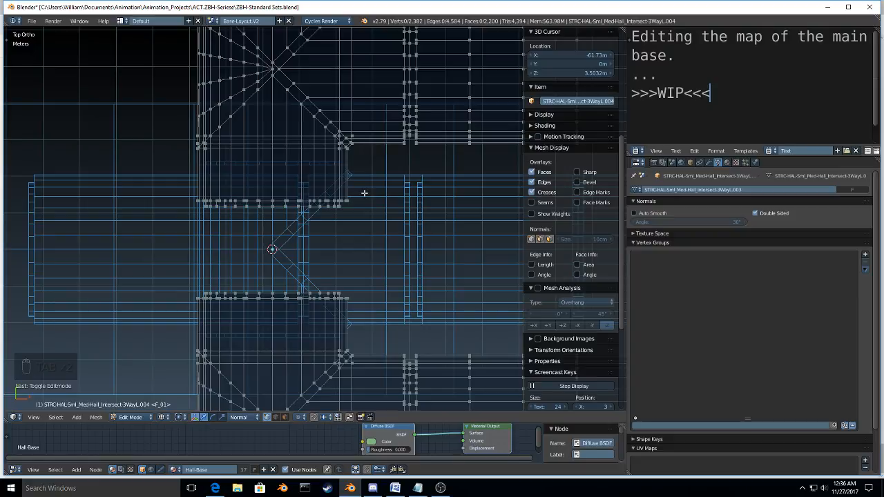
{"action": "key", "text": "a"}
{"action": "key", "text": "a"}
{"action": "key", "text": "a"}
{"action": "key", "text": "b"}
{"action": "left_click_drag", "start_coordinate": [360, 187], "coordinate": [175, 303]}
{"action": "key", "text": "s"}
{"action": "key", "text": "y"}
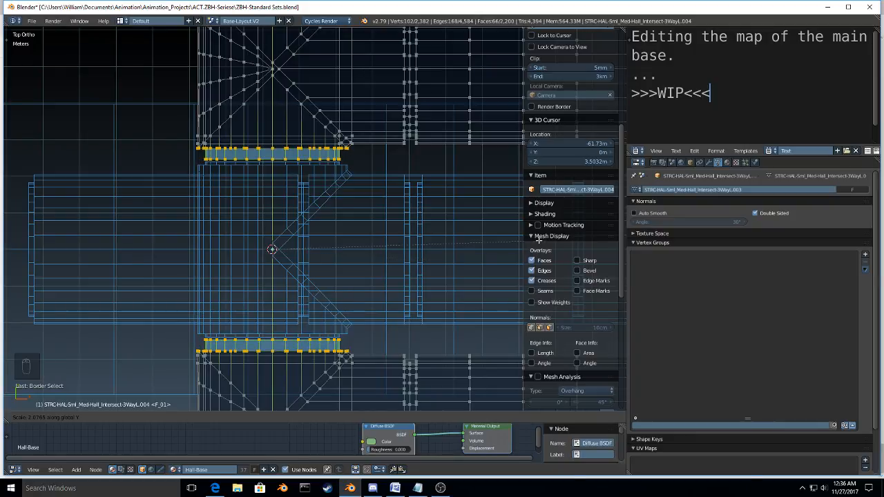
{"action": "left_click", "coordinate": [539, 241]}
Step: Fine-tune the scale of the facing hall ends along global Y until their edges line up with the shortened intersection's rims
{"action": "scroll", "coordinate": [299, 333], "scroll_direction": "up", "scroll_amount": 7}
{"action": "middle_click_drag", "start_coordinate": [317, 339], "coordinate": [341, 170], "text": "shift"}
{"action": "scroll", "coordinate": [288, 239], "scroll_direction": "up", "scroll_amount": 7}
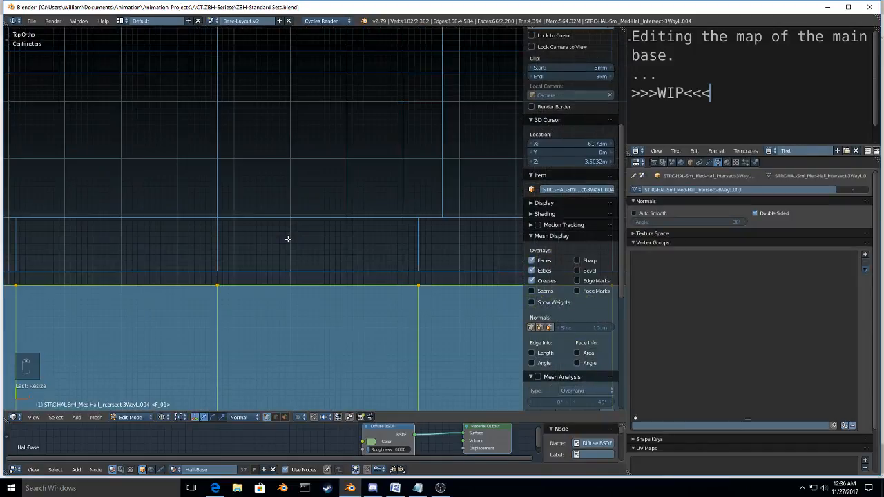
{"action": "scroll", "coordinate": [288, 239], "scroll_direction": "up", "scroll_amount": 1}
{"action": "key", "text": "s"}
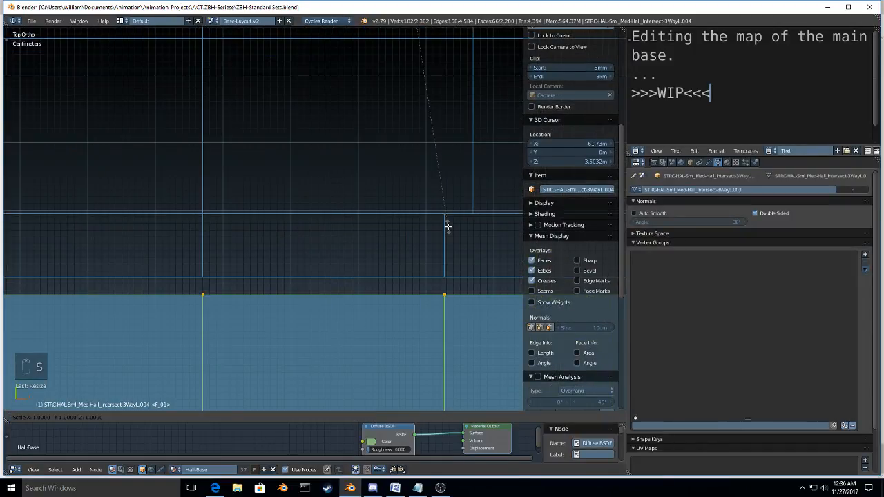
{"action": "key", "text": "y"}
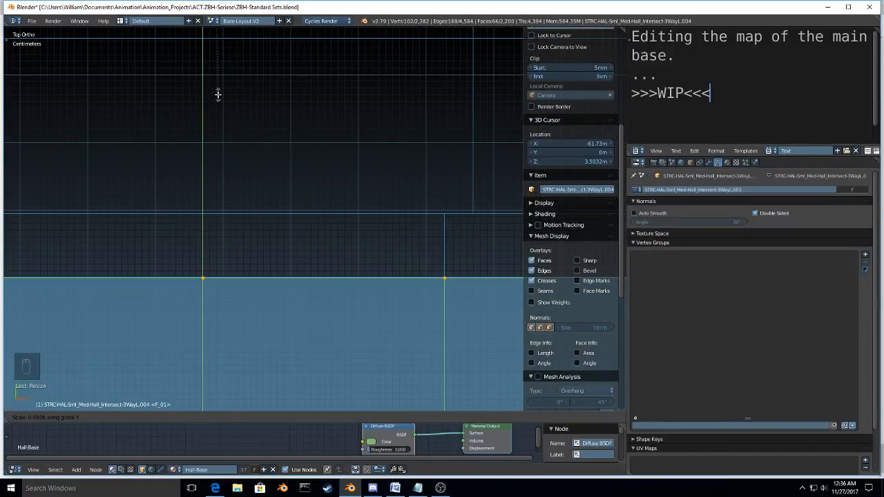
{"action": "left_click", "coordinate": [216, 94]}
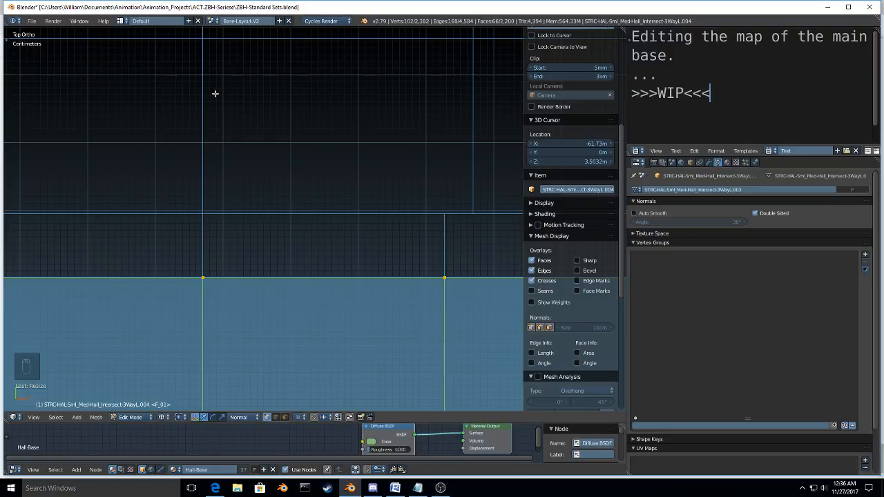
{"action": "scroll", "coordinate": [332, 298], "scroll_direction": "up", "scroll_amount": 5}
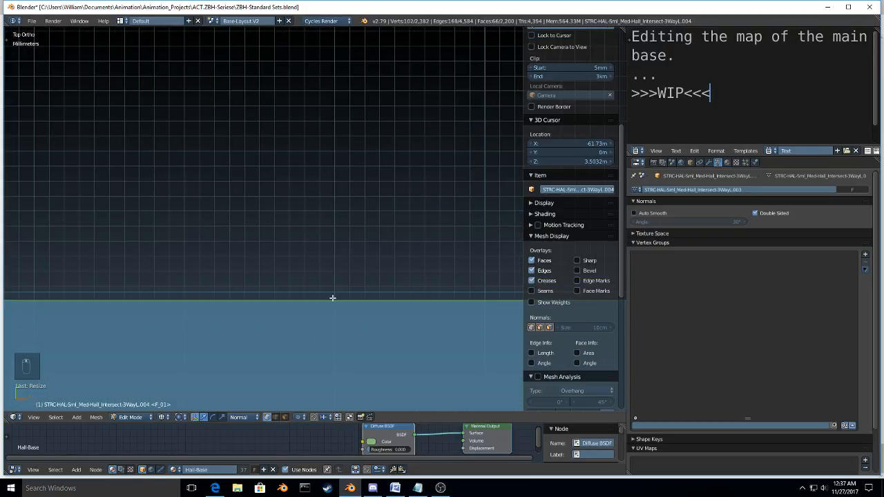
{"action": "key", "text": "s"}
{"action": "key", "text": "y"}
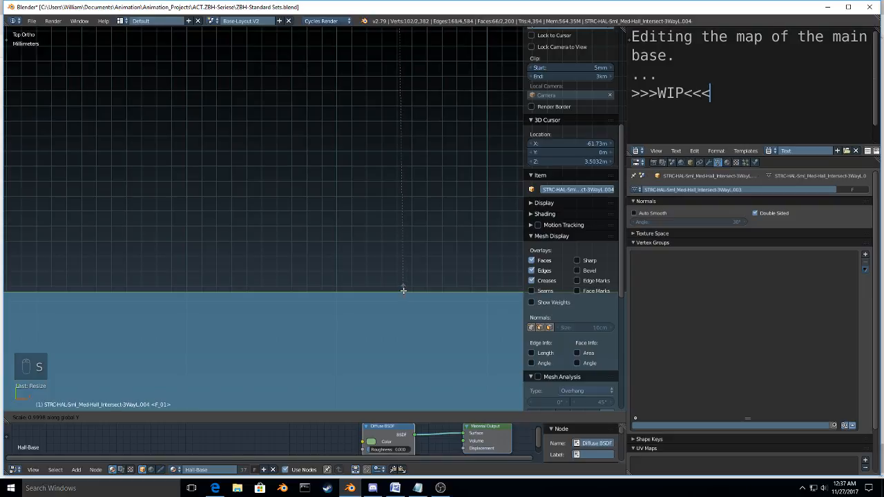
{"action": "left_click", "coordinate": [404, 290]}
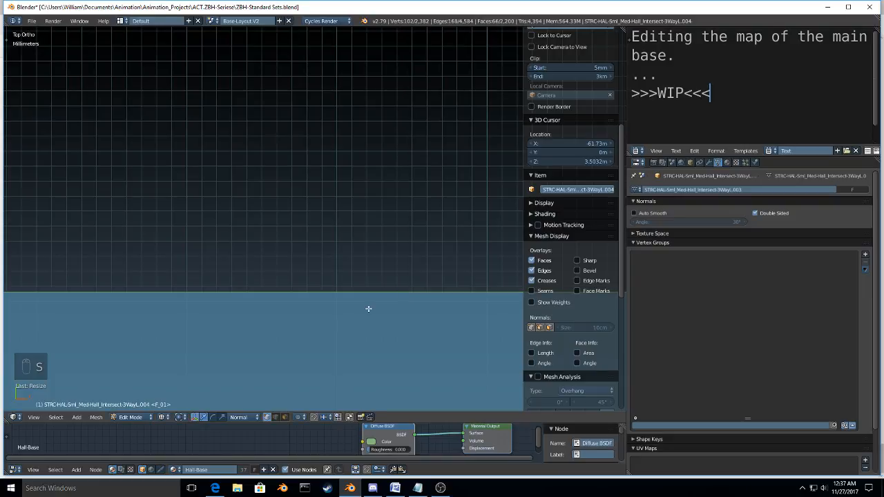
Step: Nudge the scale of the facing hall ends along global Y at close range, keeping their edges flush with the intersection's rims
{"action": "scroll", "coordinate": [368, 309], "scroll_direction": "up", "scroll_amount": 15}
{"action": "middle_click_drag", "start_coordinate": [291, 180], "coordinate": [296, 240], "text": "shift"}
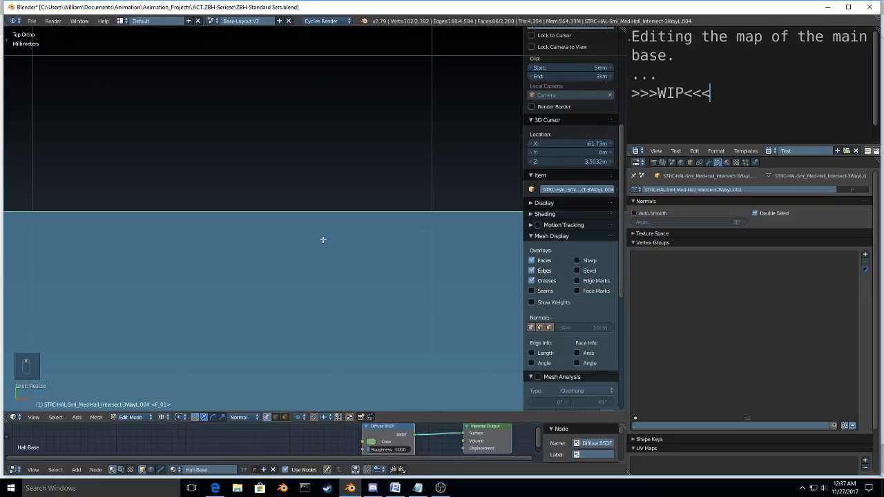
{"action": "key", "text": "s"}
{"action": "key", "text": "y"}
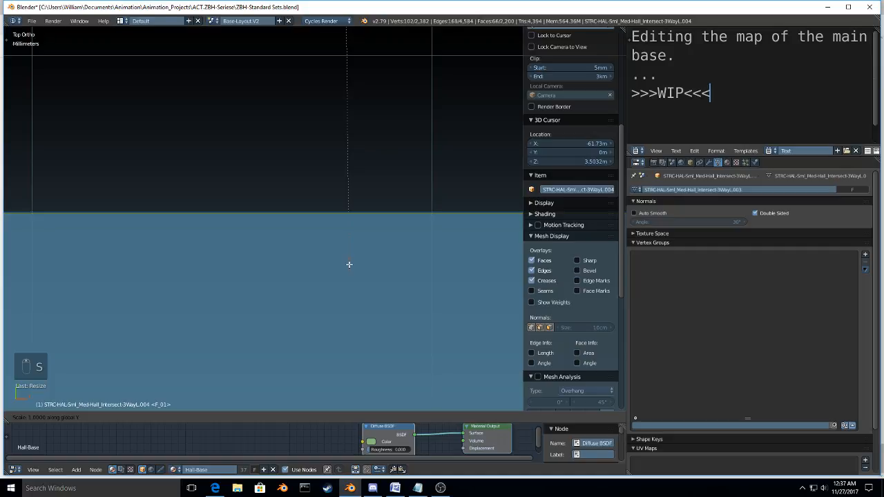
{"action": "left_click", "coordinate": [344, 245]}
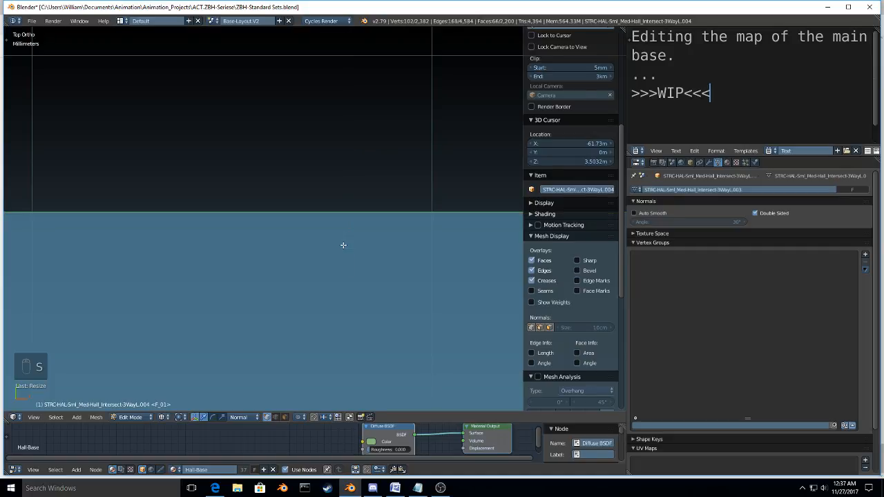
{"action": "scroll", "coordinate": [343, 245], "scroll_direction": "down", "scroll_amount": 6}
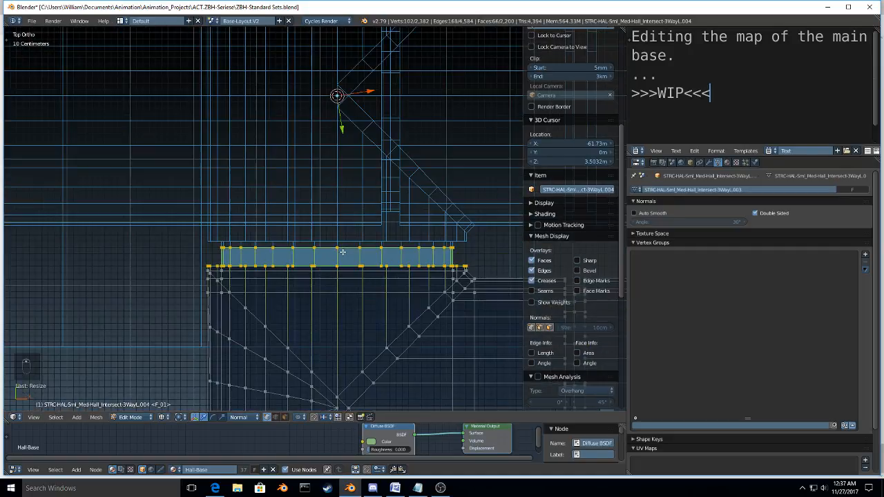
{"action": "scroll", "coordinate": [343, 252], "scroll_direction": "down", "scroll_amount": 3}
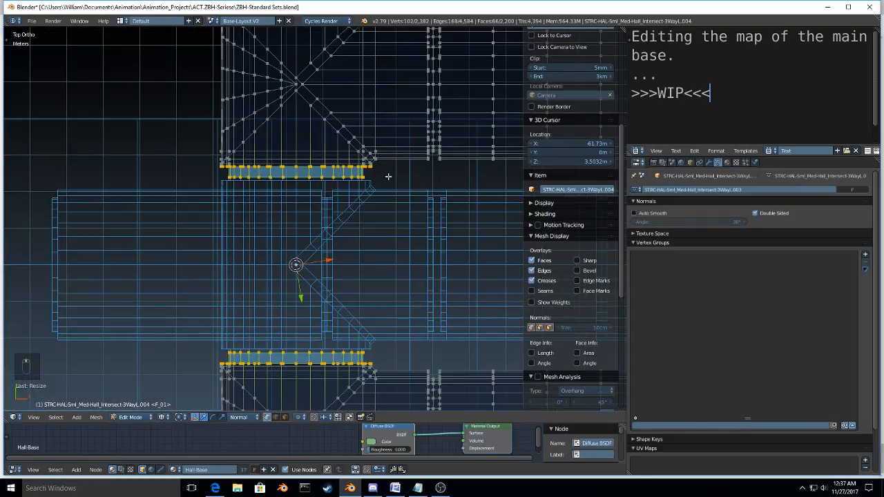
Step: Deselect the inner rim vertices of both facing hall ends and scale the remaining outer ones to about 0.94 along global Y
{"action": "key", "text": "b"}
{"action": "left_click_drag", "start_coordinate": [402, 172], "coordinate": [186, 298]}
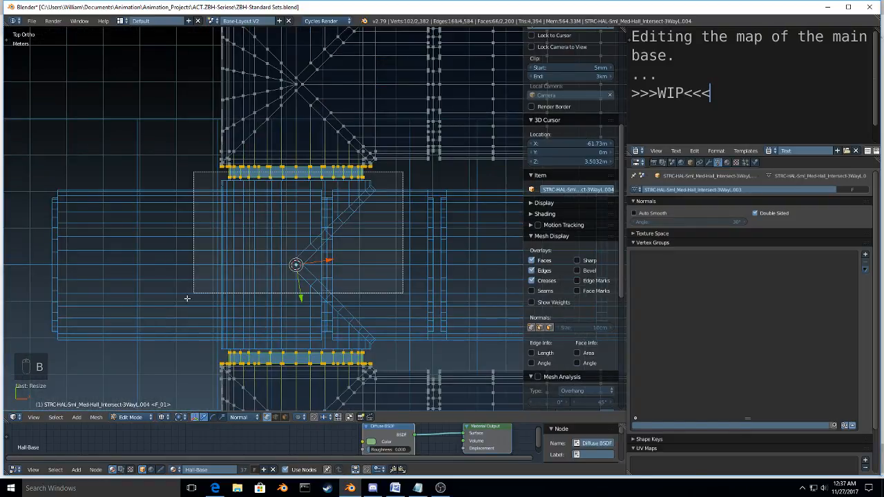
{"action": "middle_click_drag", "start_coordinate": [187, 298], "coordinate": [180, 357]}
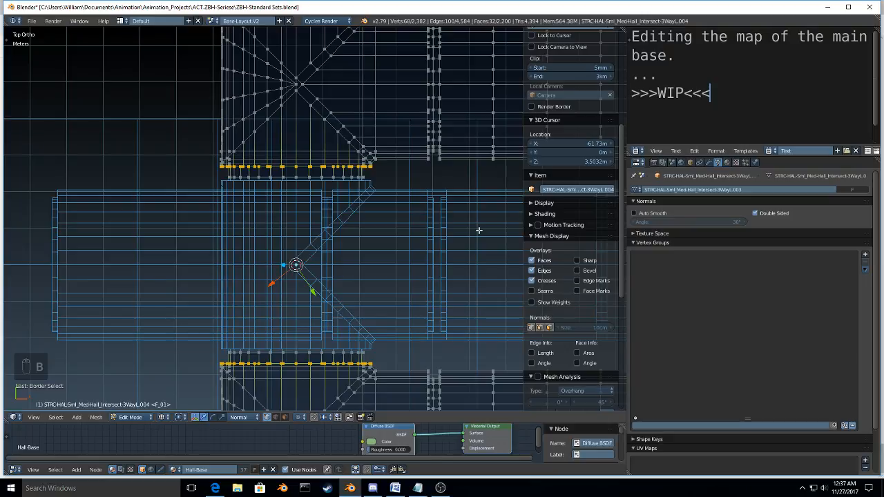
{"action": "key", "text": "s"}
{"action": "key", "text": "y"}
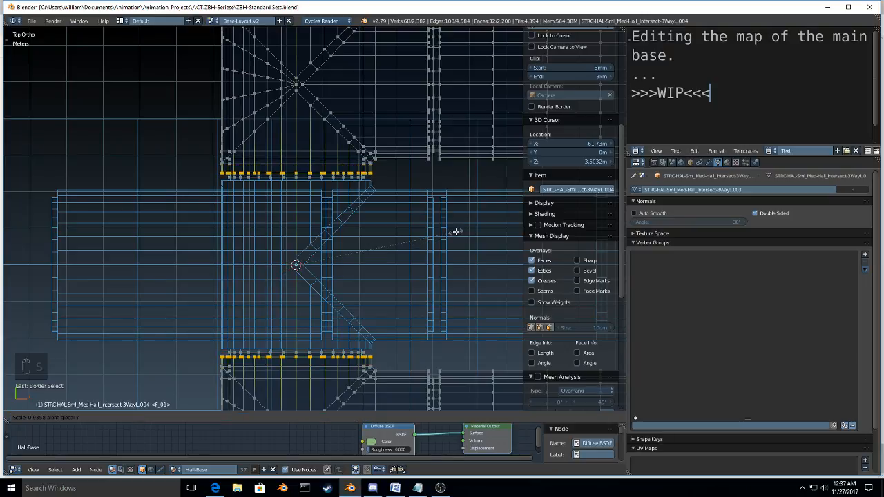
{"action": "left_click", "coordinate": [456, 231]}
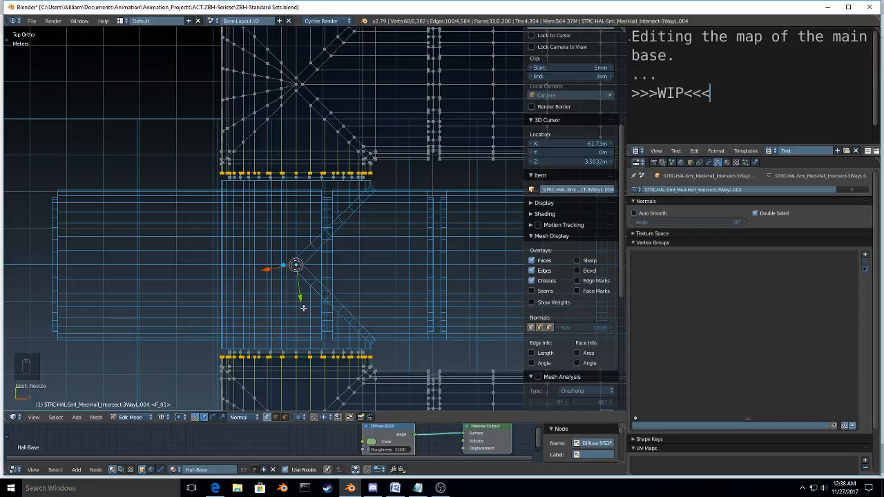
Step: Return to Object Mode and join the shortened three-way intersection into STRC-HAL-Sml_Med-Hall_Intersect-3WayL.004
{"action": "key", "text": "Tab"}
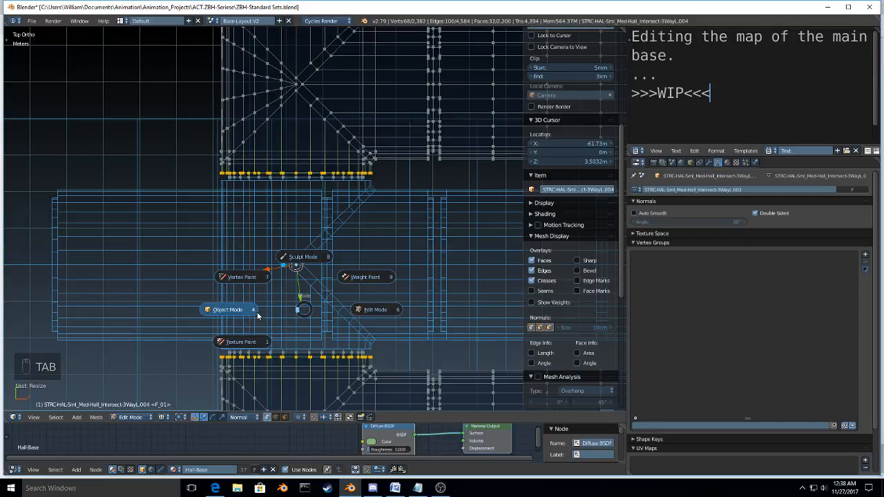
{"action": "left_click", "coordinate": [228, 310]}
{"action": "right_click", "coordinate": [274, 208]}
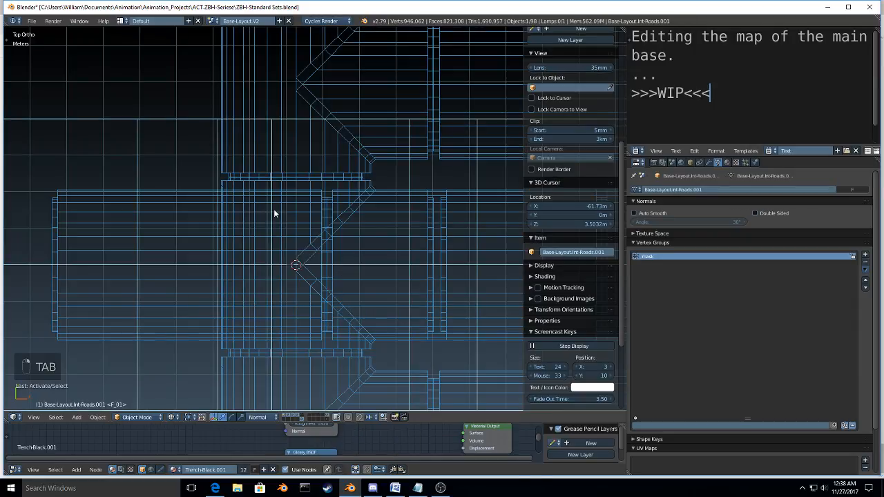
{"action": "right_click", "coordinate": [258, 147], "text": "shift"}
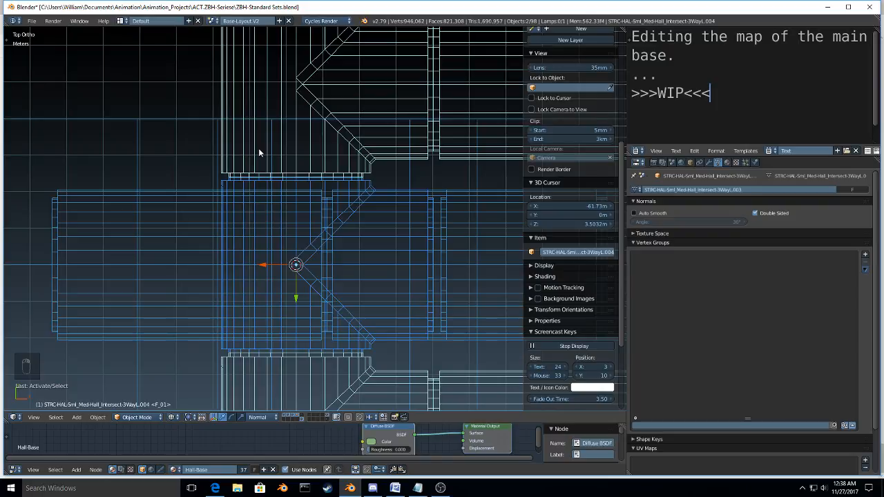
{"action": "key", "text": "ctrl+j"}
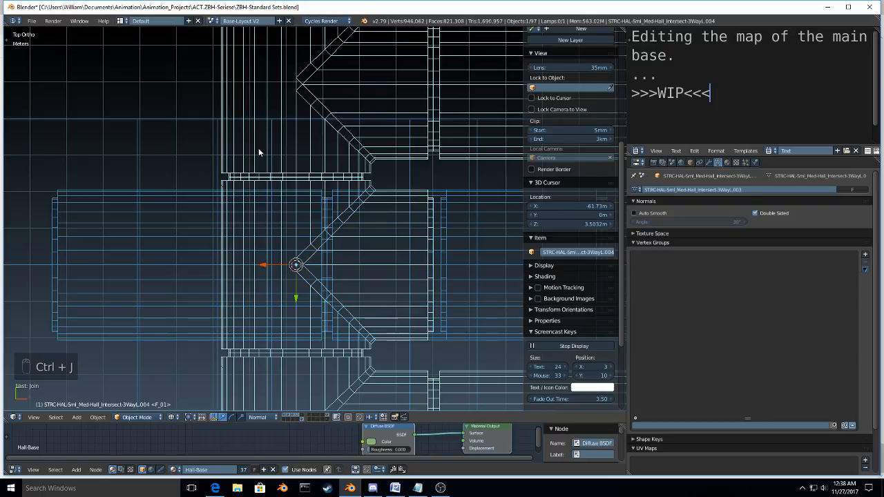
Step: In Edit Mode with the 3D view maximized, scale the middle row of seam vertices at the intersection's upper joint along global Y
{"action": "key", "text": "Tab"}
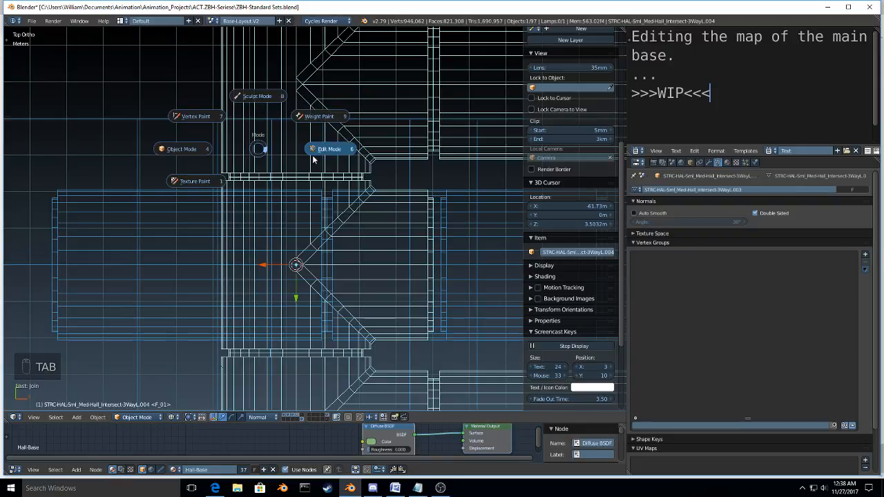
{"action": "left_click", "coordinate": [314, 160]}
{"action": "scroll", "coordinate": [324, 166], "scroll_direction": "up", "scroll_amount": 7}
{"action": "middle_click_drag", "start_coordinate": [276, 213], "coordinate": [395, 234], "text": "shift"}
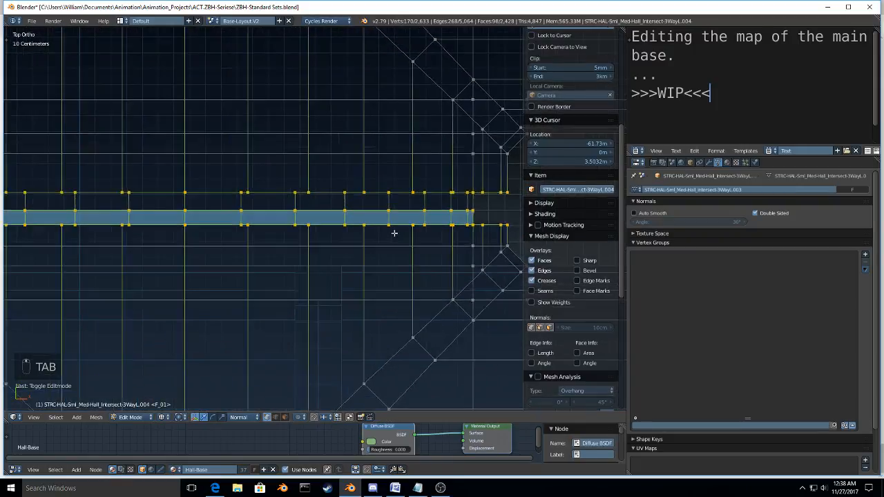
{"action": "key", "text": "ctrl+Up"}
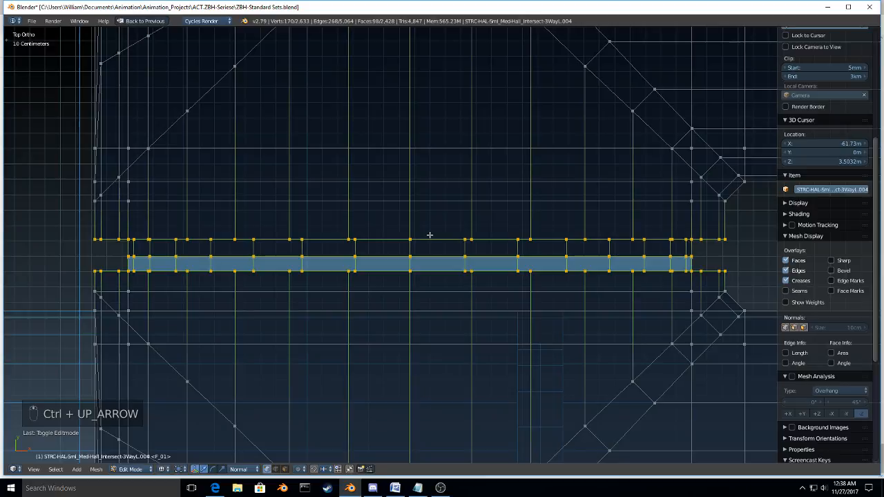
{"action": "key", "text": "a"}
{"action": "key", "text": "b"}
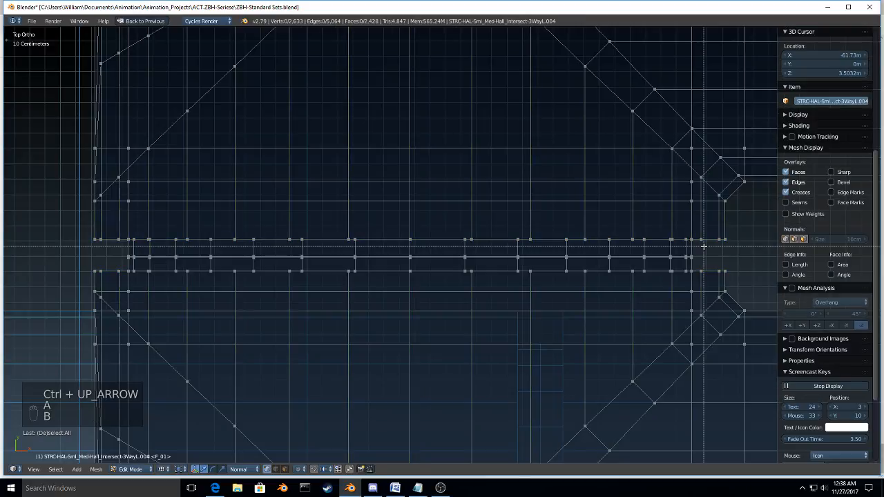
{"action": "left_click_drag", "start_coordinate": [703, 246], "coordinate": [90, 260]}
{"action": "key", "text": "s"}
{"action": "key", "text": "y"}
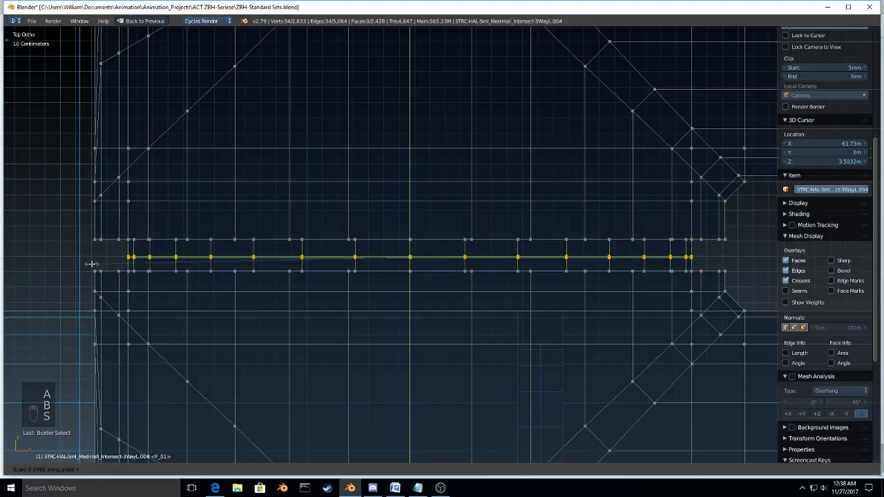
{"action": "left_click", "coordinate": [91, 264]}
Step: Select only the middle row of seam vertices at the intersection's lower joint and apply a scale to it
{"action": "middle_click_drag", "start_coordinate": [386, 359], "coordinate": [391, 184], "text": "shift"}
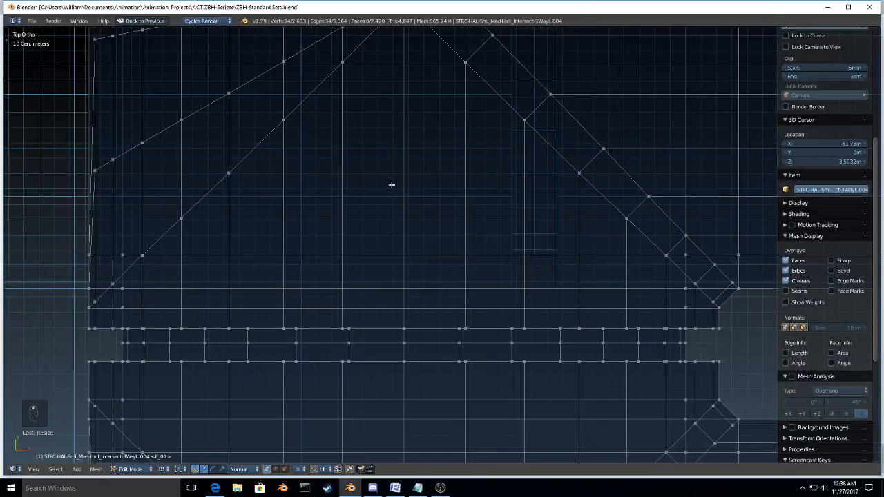
{"action": "key", "text": "a"}
{"action": "key", "text": "a"}
{"action": "key", "text": "a"}
{"action": "key", "text": "a"}
{"action": "key", "text": "b"}
{"action": "left_click_drag", "start_coordinate": [696, 339], "coordinate": [52, 349]}
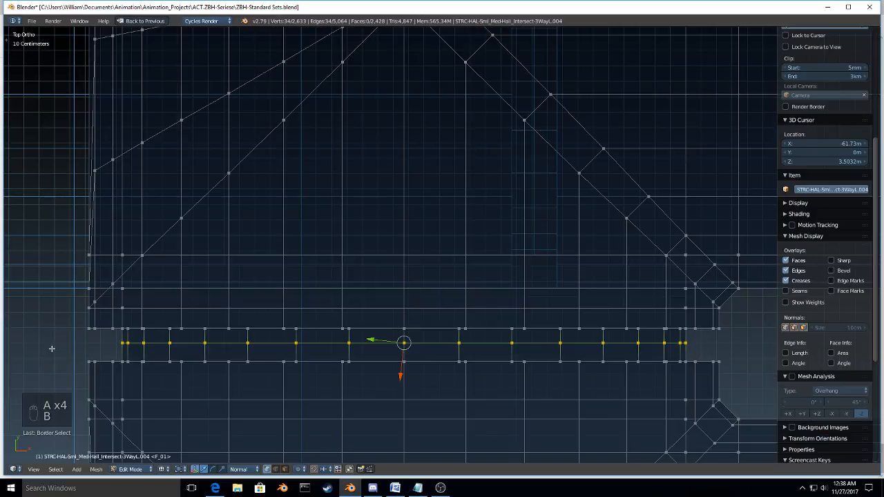
{"action": "key", "text": "s"}
{"action": "left_click", "coordinate": [52, 348]}
{"action": "scroll", "coordinate": [90, 346], "scroll_direction": "down", "scroll_amount": 4}
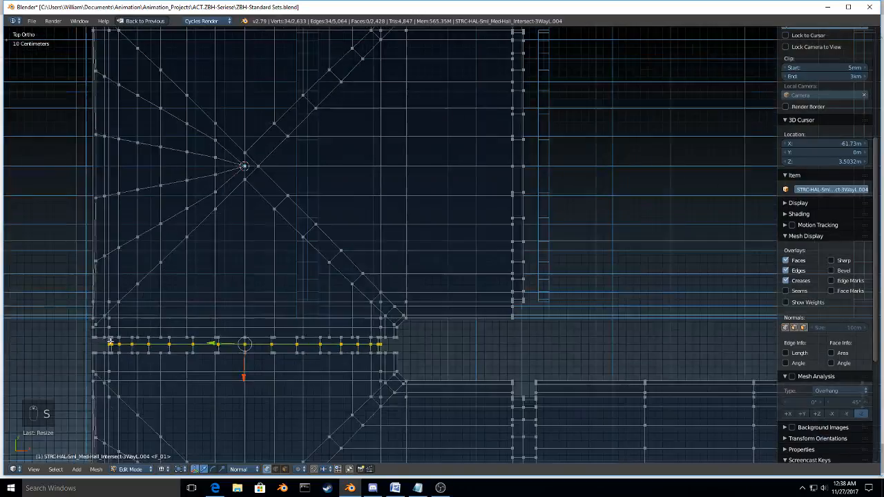
{"action": "scroll", "coordinate": [109, 343], "scroll_direction": "down", "scroll_amount": 2}
Step: Deselect all vertices of the joined hall mesh and display the scene in solid shading from an angled view
{"action": "key", "text": "a"}
{"action": "key", "text": "a"}
{"action": "key", "text": "a"}
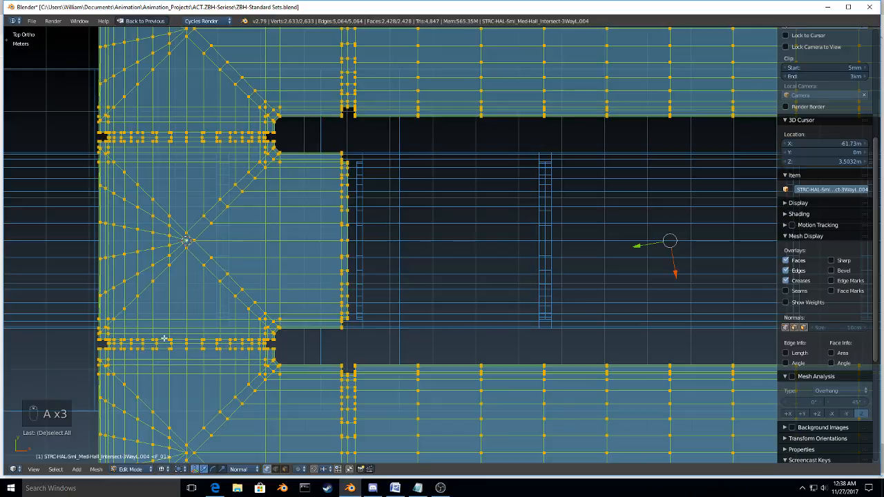
{"action": "key", "text": "a"}
{"action": "mouse_move", "coordinate": [164, 339]}
{"action": "middle_mouse_down"}
{"action": "mouse_move", "coordinate": [240, 221]}
{"action": "mouse_move", "coordinate": [373, 261]}
{"action": "middle_mouse_up"}
{"action": "key", "text": "z"}
{"action": "left_click", "coordinate": [365, 301]}
{"action": "scroll", "coordinate": [364, 301], "scroll_direction": "down", "scroll_amount": 6}
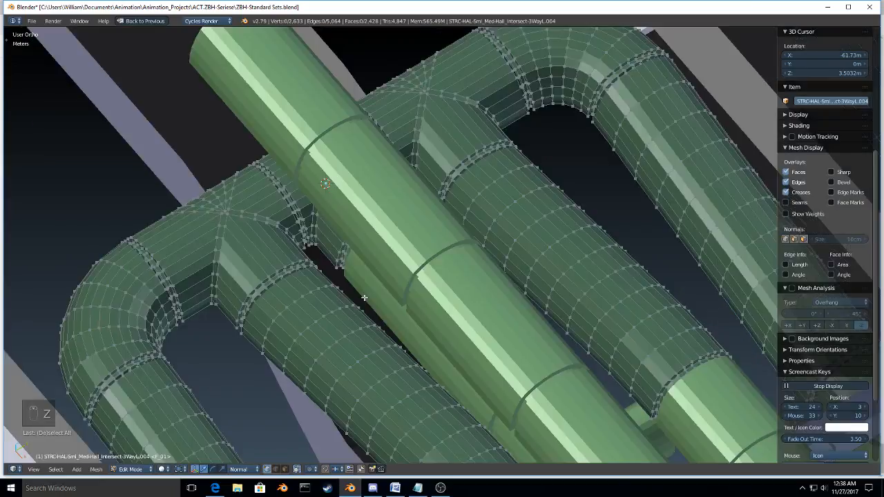
Step: Leave Edit Mode and bring the whole base into view together with the surrounding terrain
{"action": "middle_click_drag", "start_coordinate": [346, 301], "coordinate": [132, 283]}
{"action": "scroll", "coordinate": [283, 341], "scroll_direction": "down", "scroll_amount": 4}
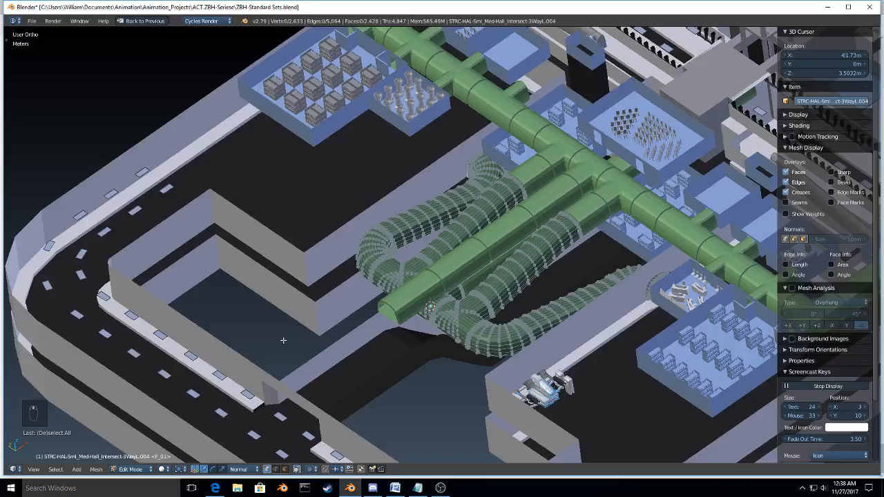
{"action": "scroll", "coordinate": [283, 341], "scroll_direction": "down", "scroll_amount": 5}
{"action": "middle_click_drag", "start_coordinate": [283, 341], "coordinate": [529, 144]}
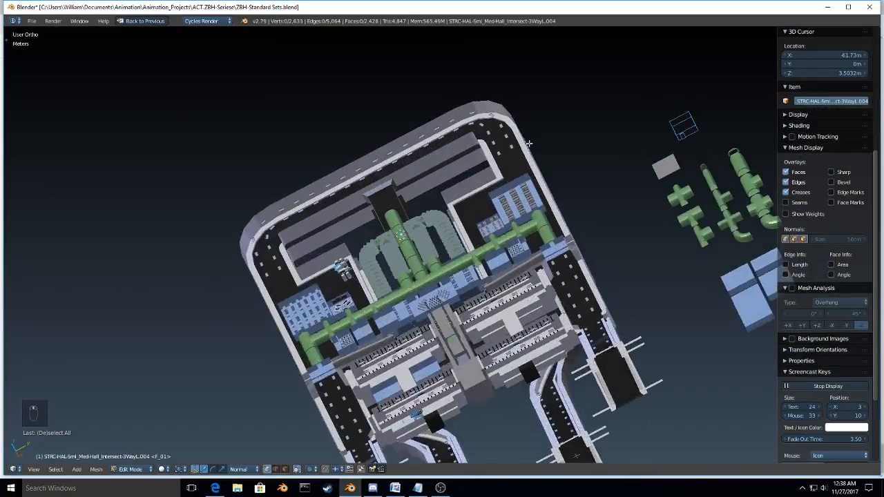
{"action": "key", "text": "Tab"}
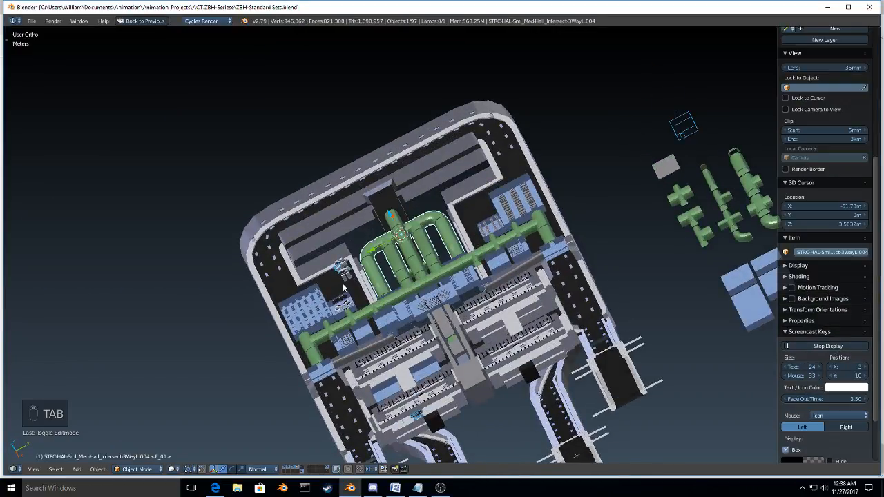
{"action": "scroll", "coordinate": [453, 318], "scroll_direction": "down", "scroll_amount": 3}
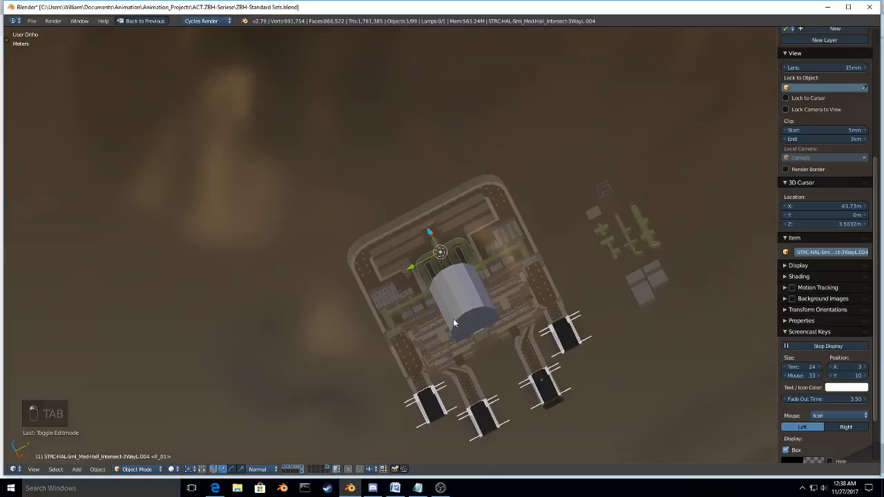
{"action": "middle_click_drag", "start_coordinate": [453, 318], "coordinate": [589, 306]}
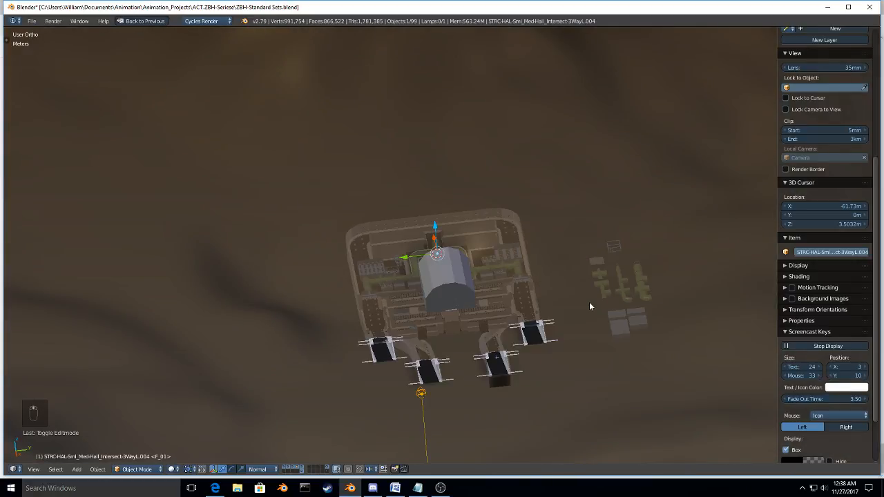
Step: Try a walkthrough starting inside one of the long entrance bays, leave it, and reorient to a right-side perspective overlooking the base
{"action": "key", "text": "shift+f"}
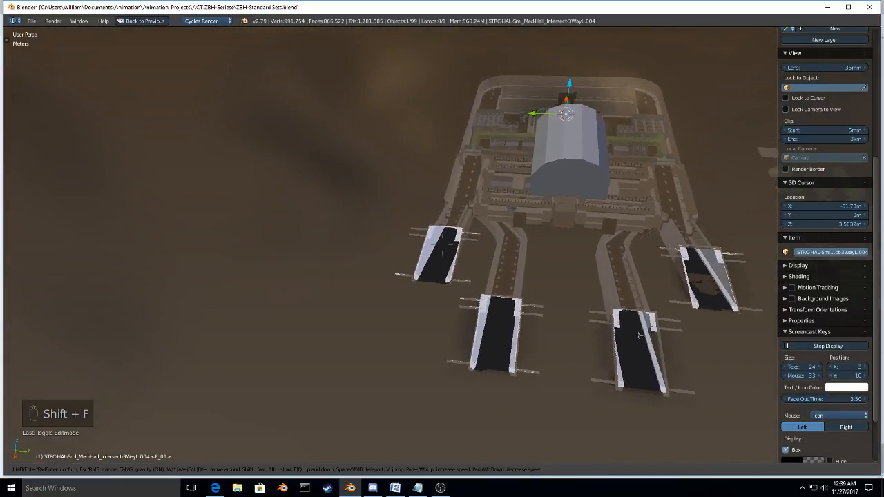
{"action": "key", "text": "space"}
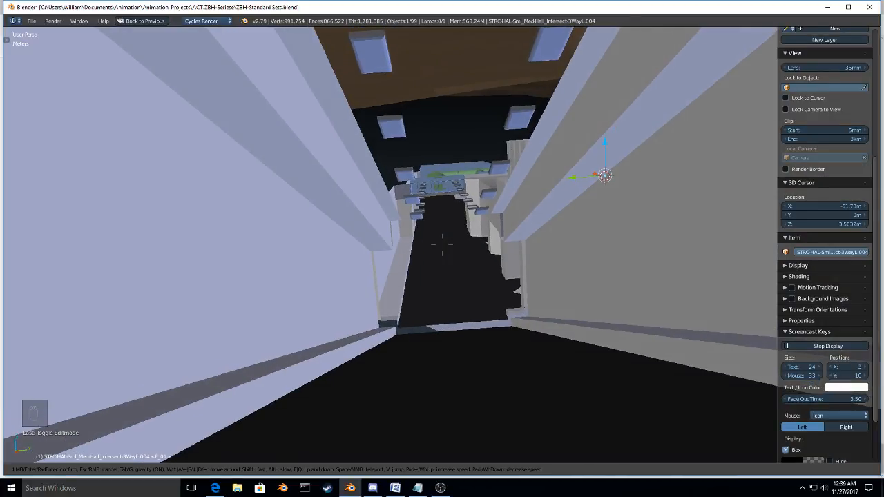
{"action": "left_click", "coordinate": [442, 244]}
{"action": "key", "text": "KP_1"}
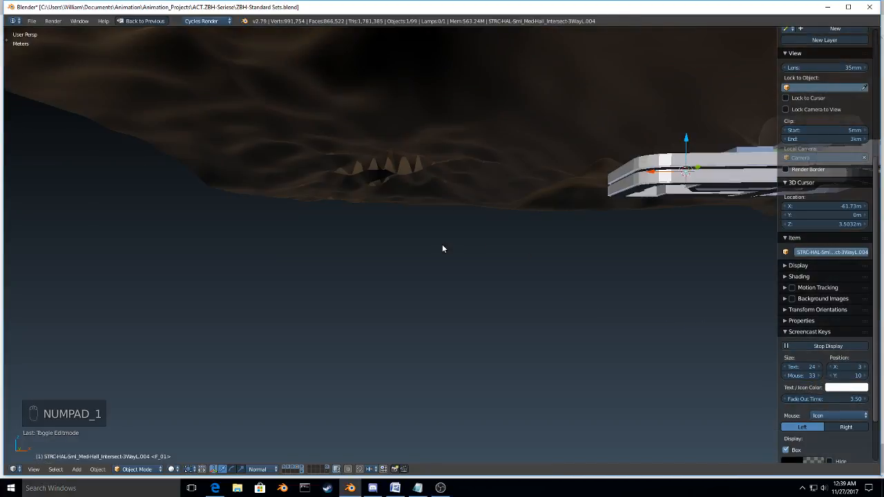
{"action": "key", "text": "KP_3"}
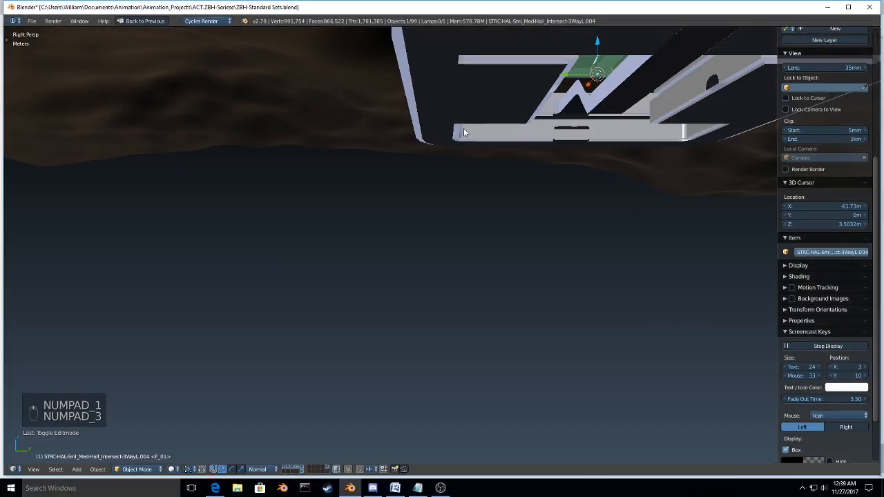
{"action": "middle_click_drag", "start_coordinate": [468, 145], "coordinate": [461, 243], "text": "shift"}
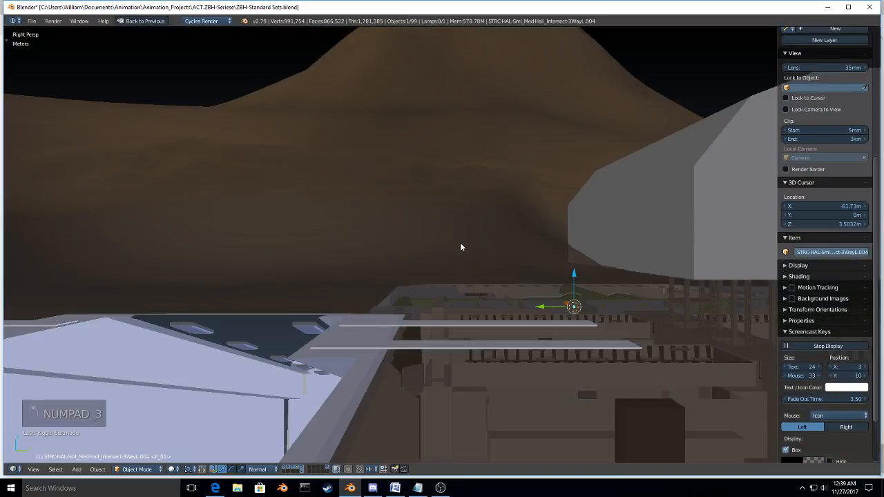
Step: Start a new walkthrough from the entrance bay into the green hall tunnels and examine their arches and joints from inside
{"action": "key", "text": "shift+f"}
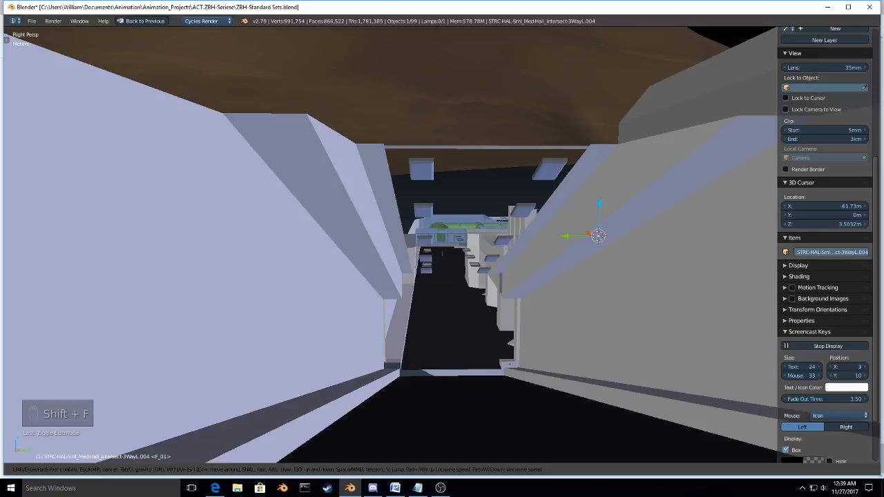
{"action": "key", "text": "w"}
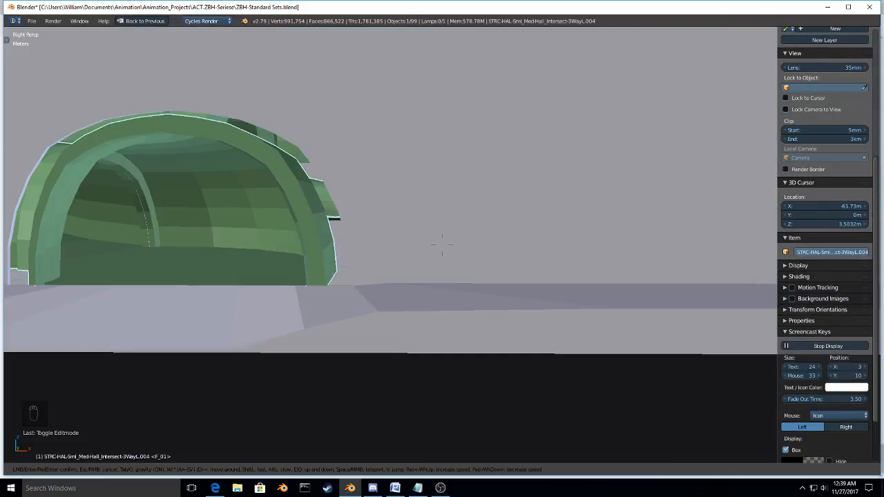
{"action": "key", "text": "w"}
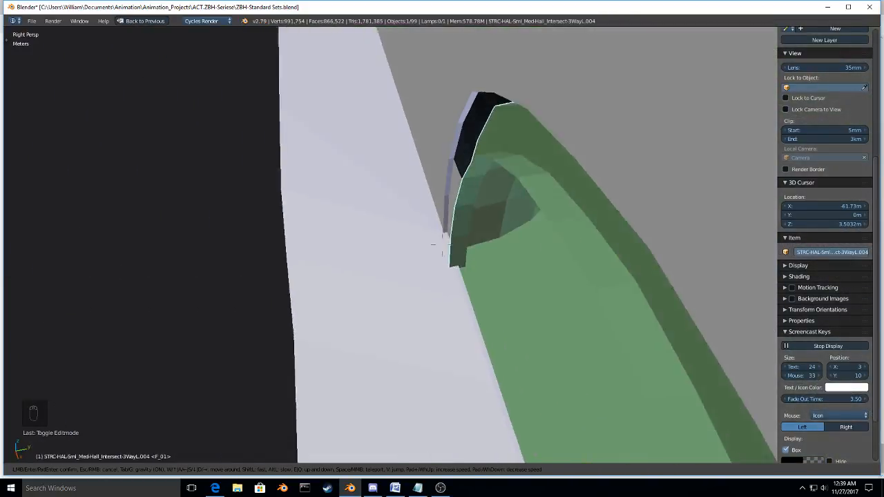
{"action": "right_click", "coordinate": [442, 244]}
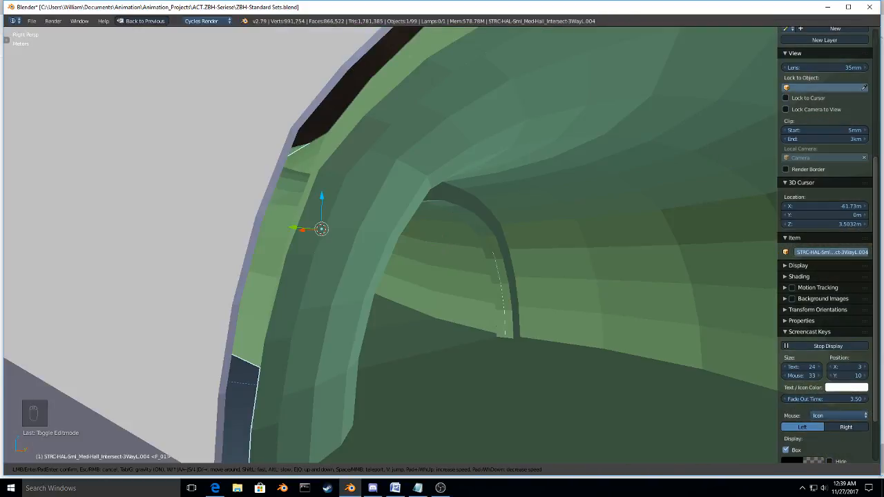
{"action": "key", "text": "w"}
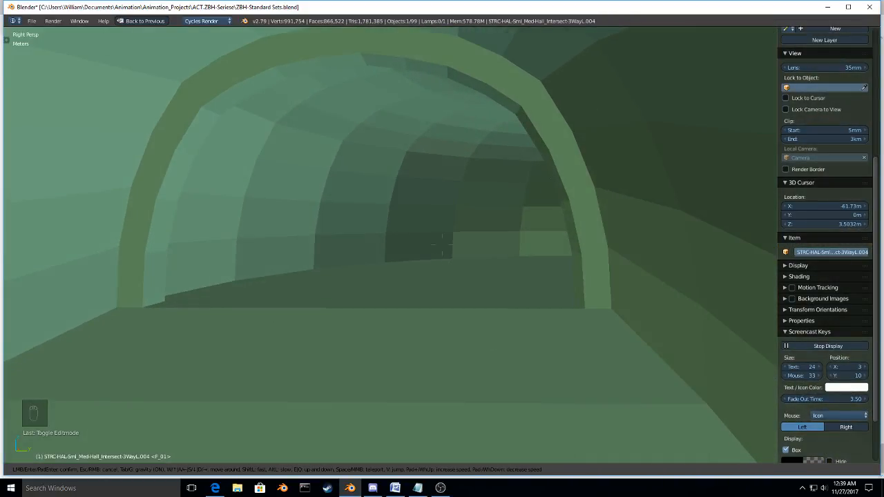
{"action": "key", "text": "w"}
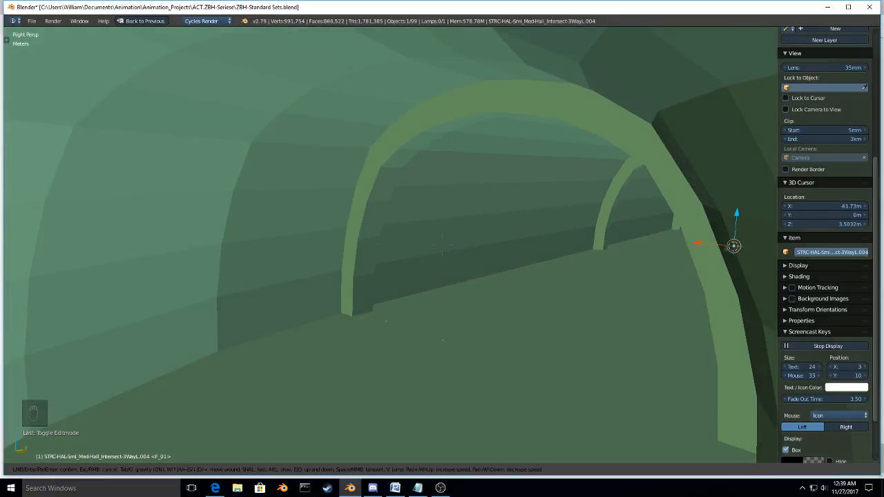
{"action": "key", "text": "w"}
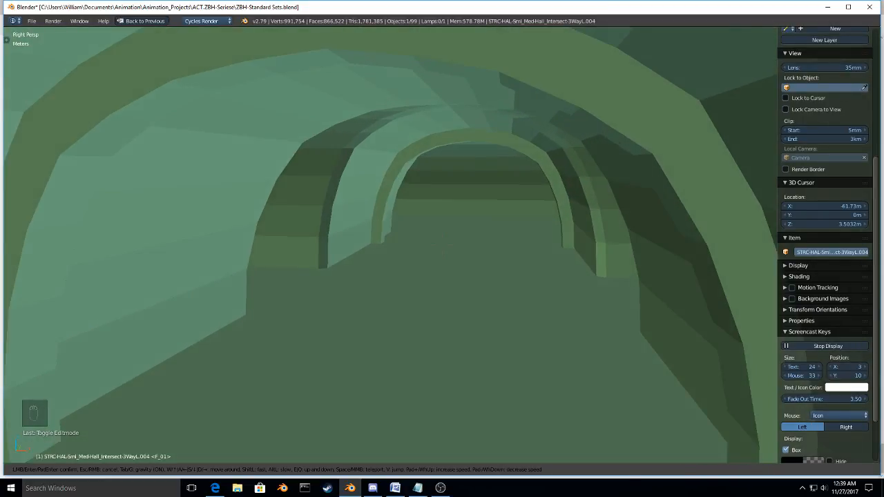
Step: Fly over the hall network and examine the outside of the segment joints, bends and intersections between the rooms
{"action": "key", "text": "w"}
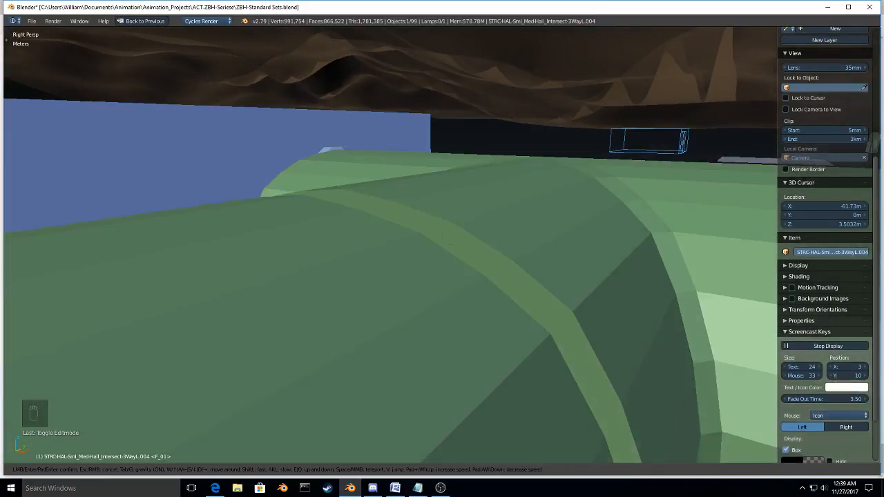
{"action": "key", "text": "w"}
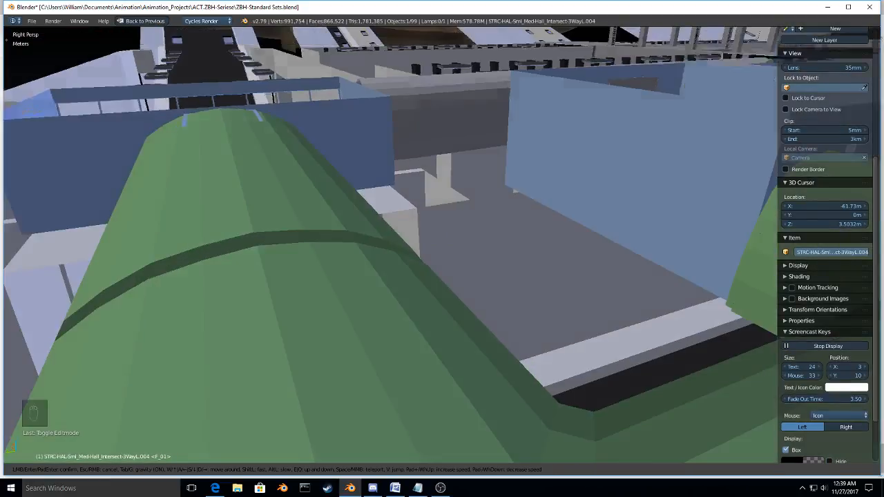
{"action": "key", "text": "w"}
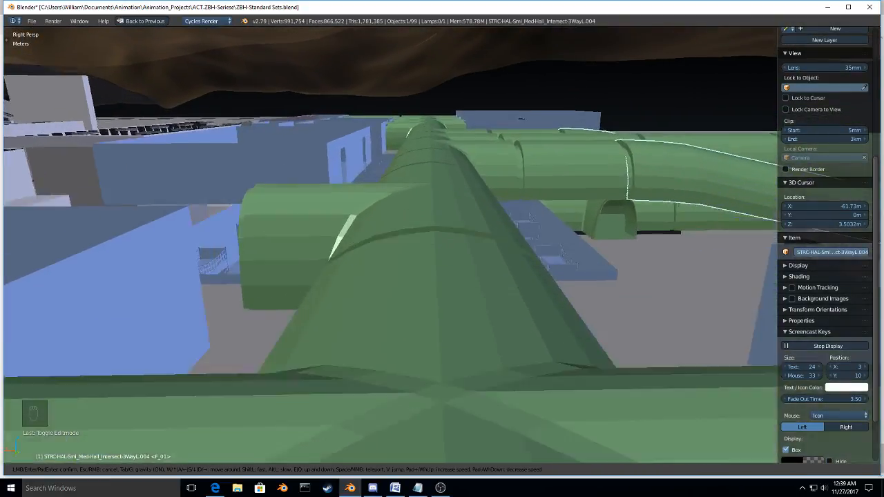
{"action": "key", "text": "w"}
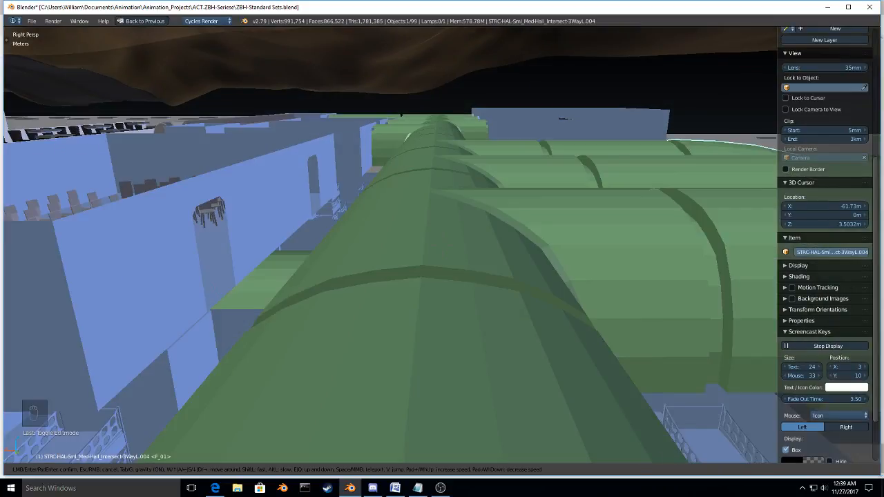
{"action": "key", "text": "w"}
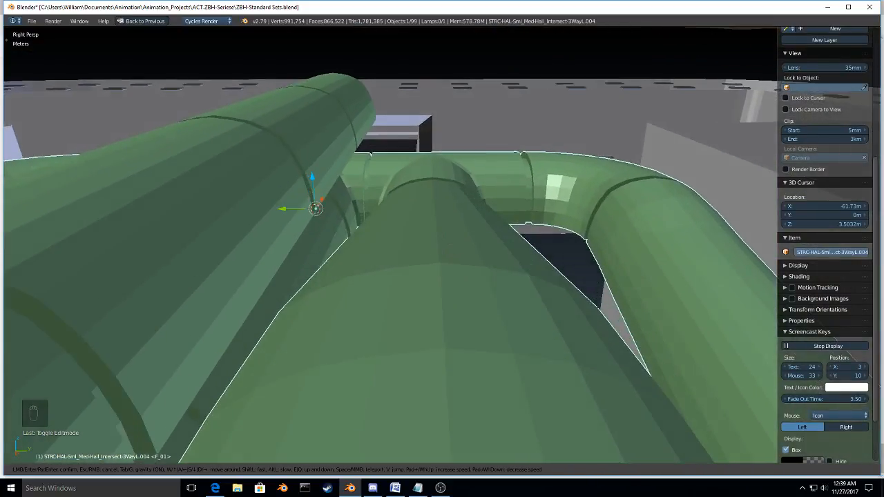
{"action": "key", "text": "w"}
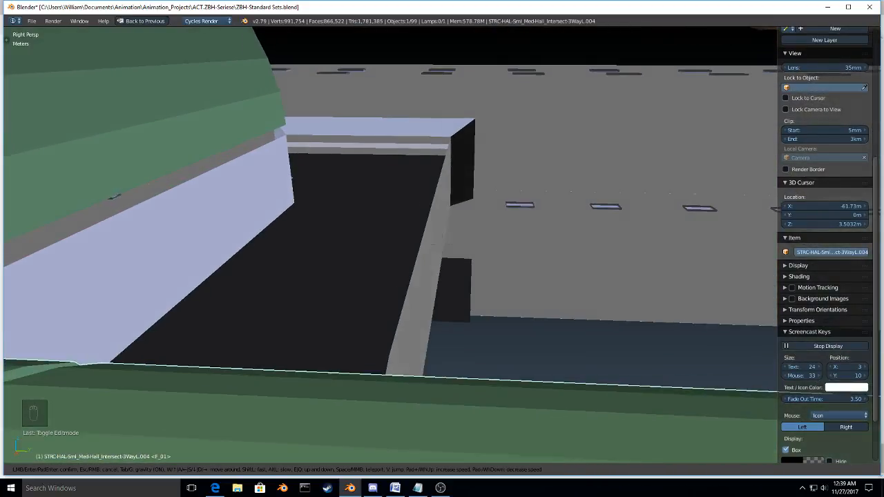
{"action": "key", "text": "w"}
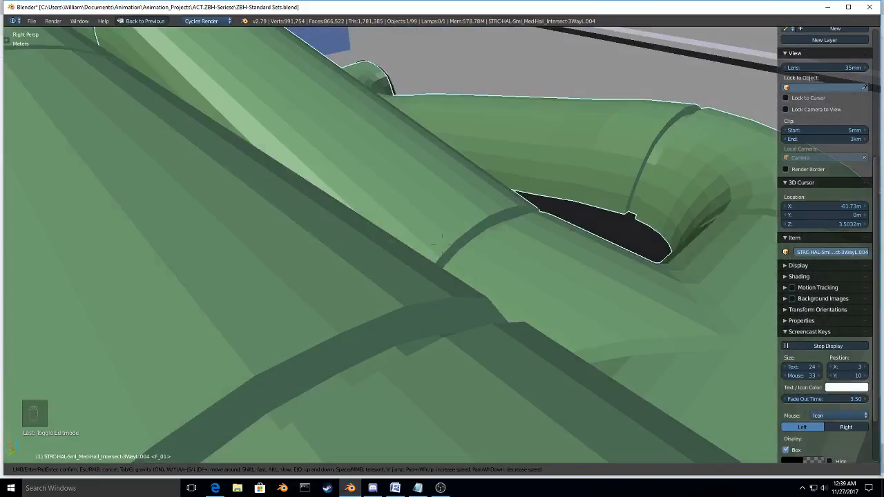
{"action": "key", "text": "w"}
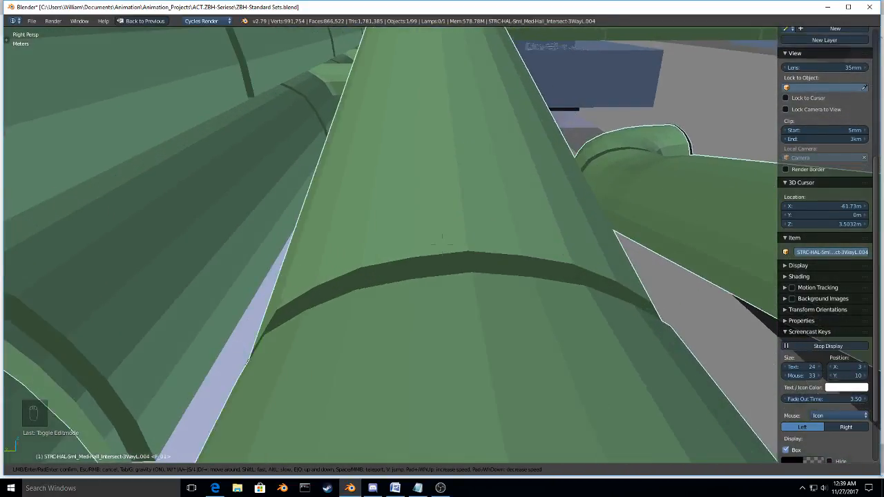
{"action": "key", "text": "w"}
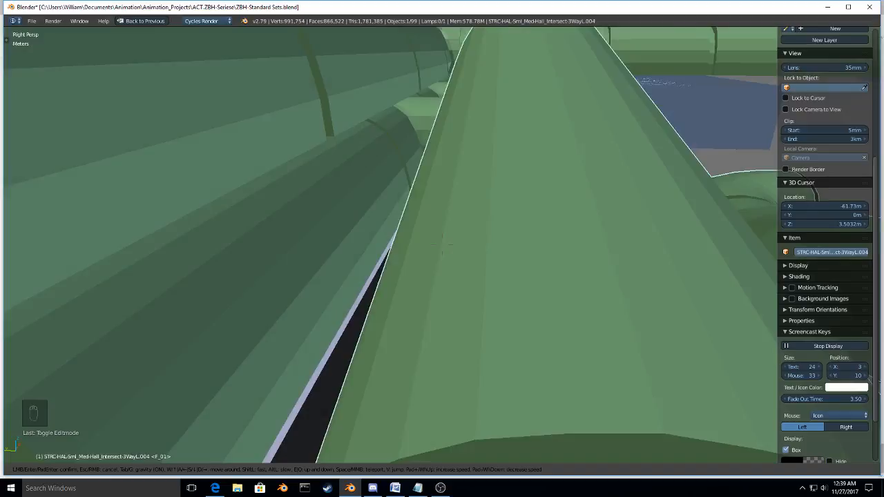
{"action": "key", "text": "w"}
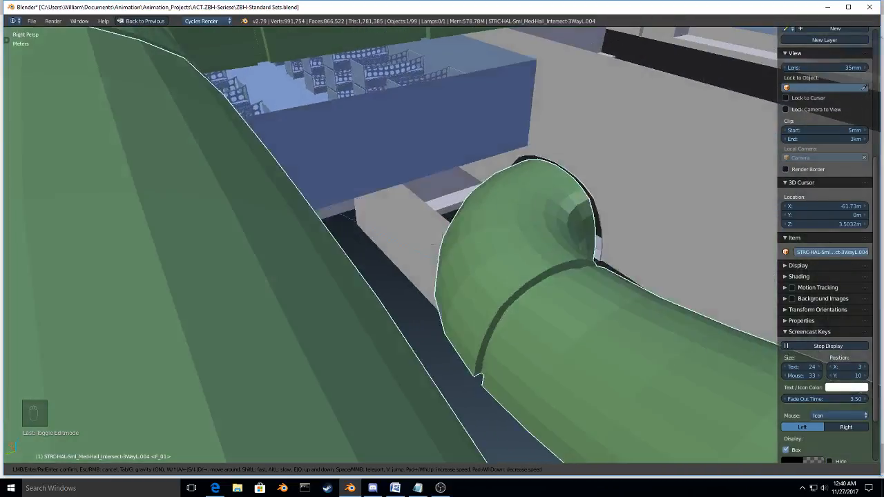
Step: Enter the barracks room with the bunks and check how its doorway lines up with the adjoining hall
{"action": "key", "text": "a"}
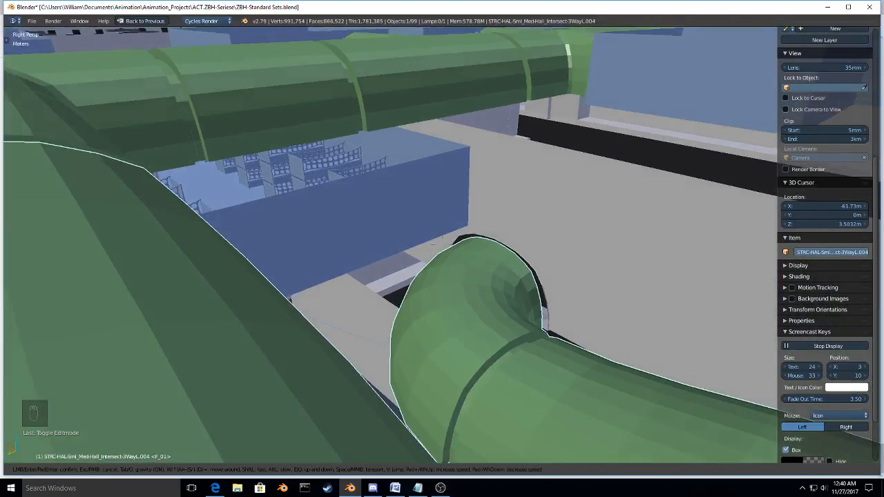
{"action": "key", "text": "w"}
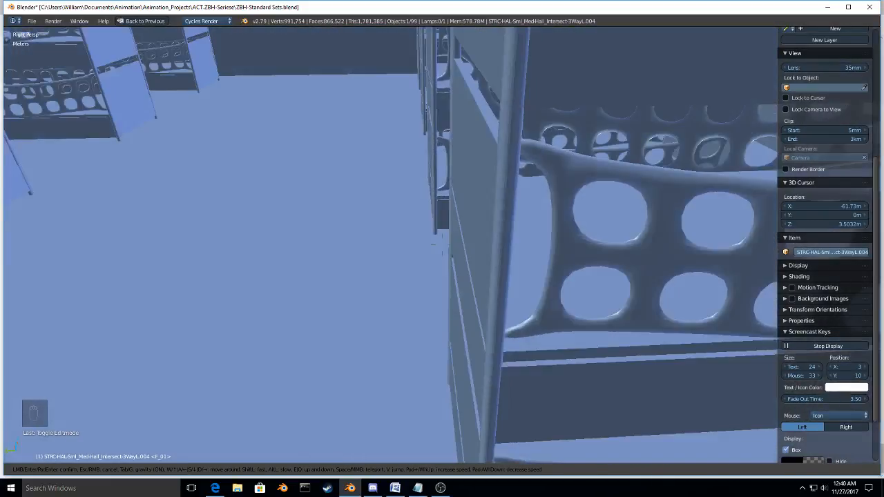
{"action": "key", "text": "a"}
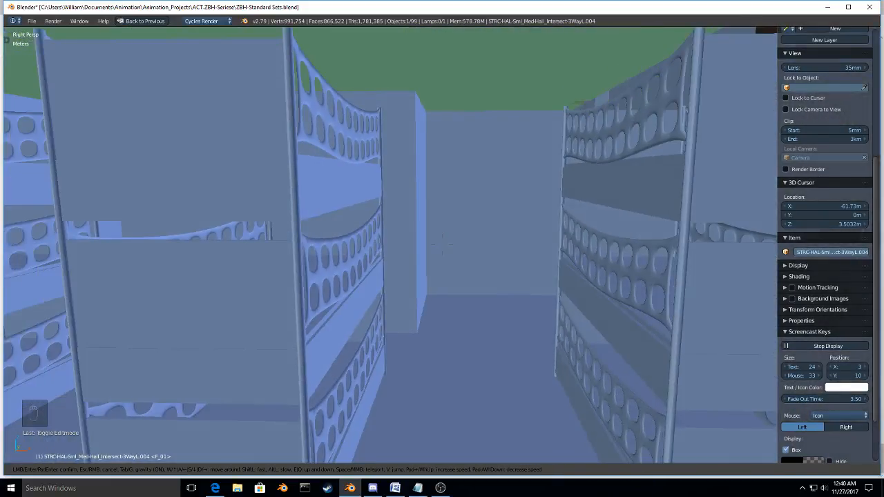
{"action": "key", "text": "w"}
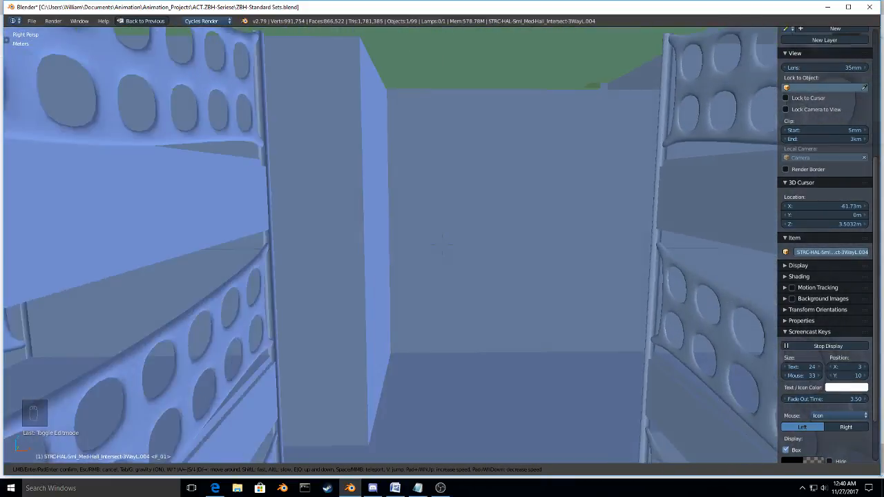
{"action": "key", "text": "w"}
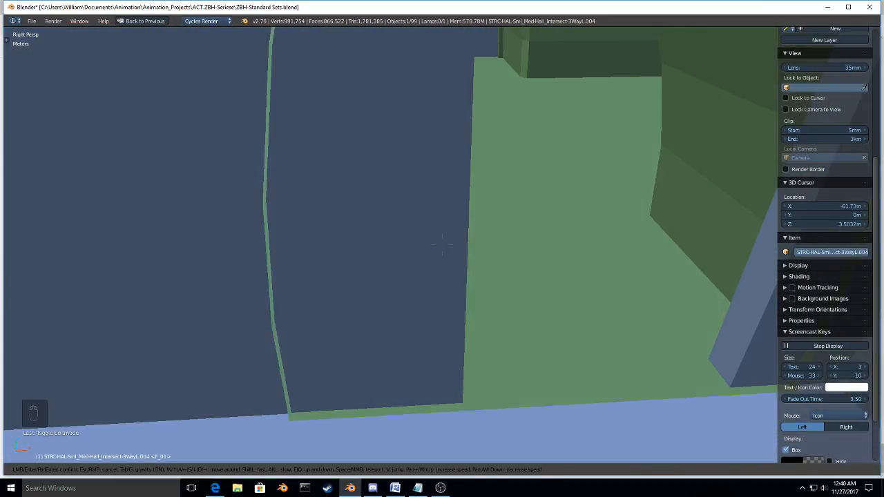
{"action": "key", "text": "w"}
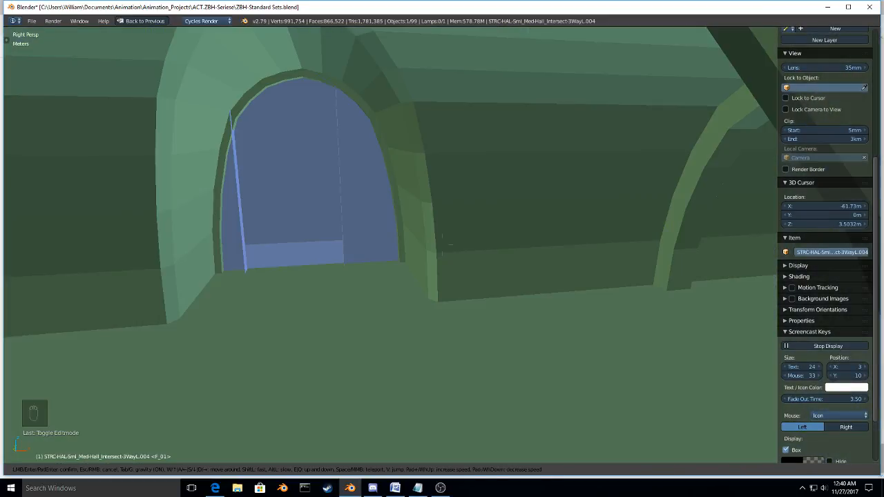
{"action": "key", "text": "w"}
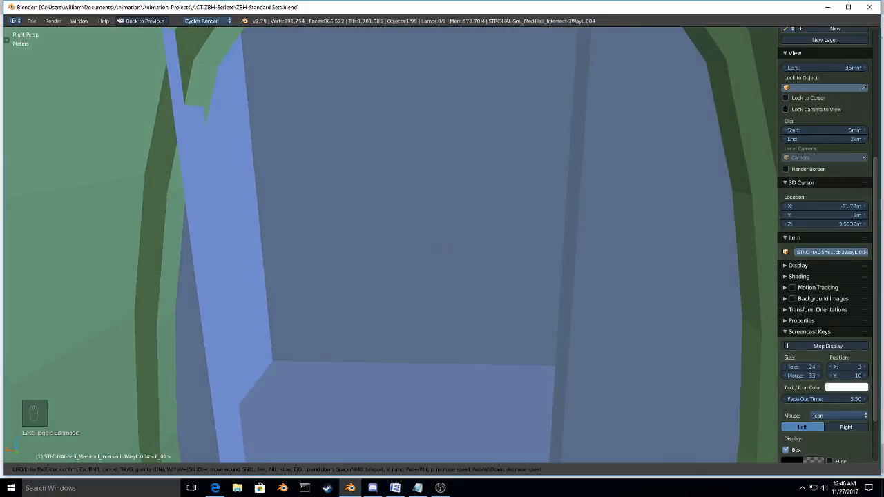
Step: Continue the walkthrough from the hall doorway past the room with chairs into the barracks, and examine the spacing between the bunks
{"action": "key", "text": "w"}
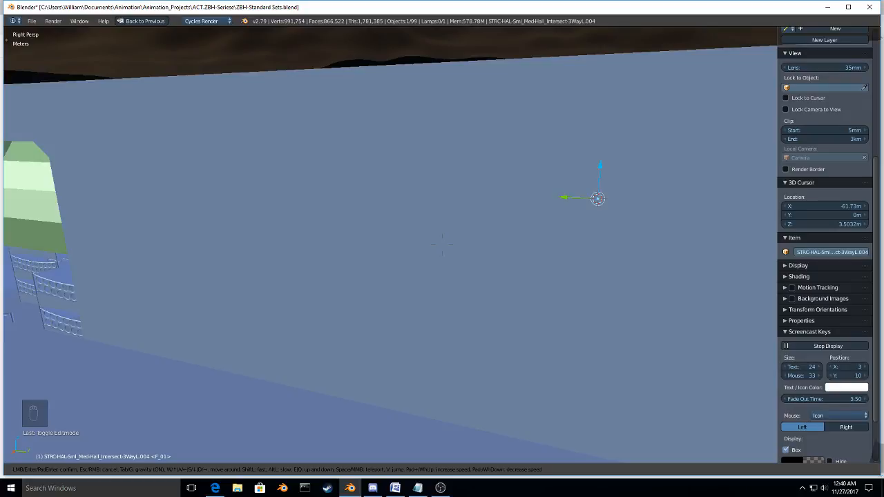
{"action": "key", "text": "w"}
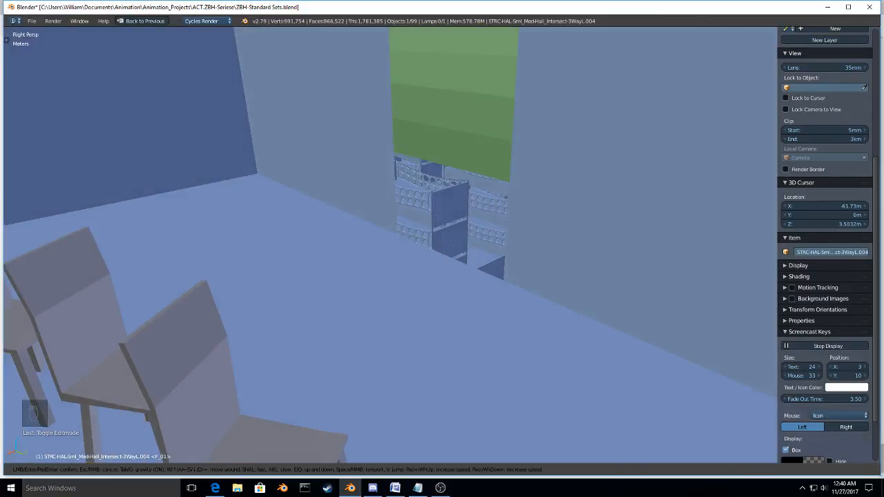
{"action": "key", "text": "w"}
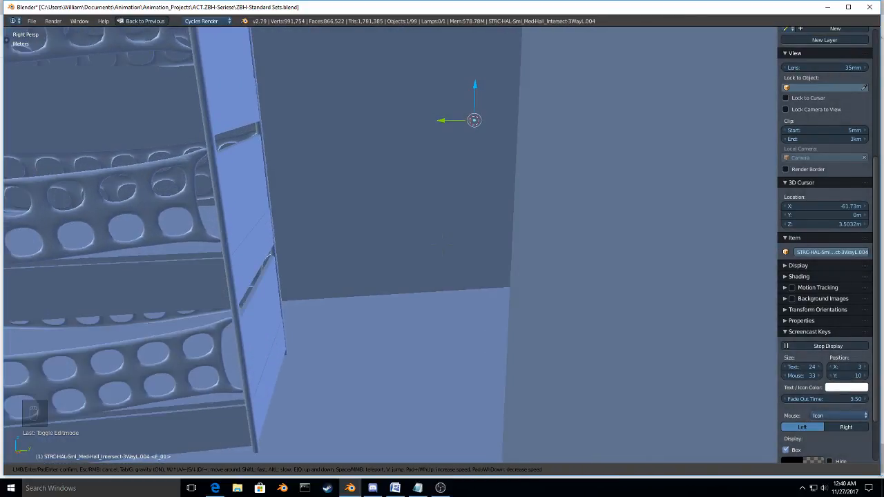
{"action": "key", "text": "w"}
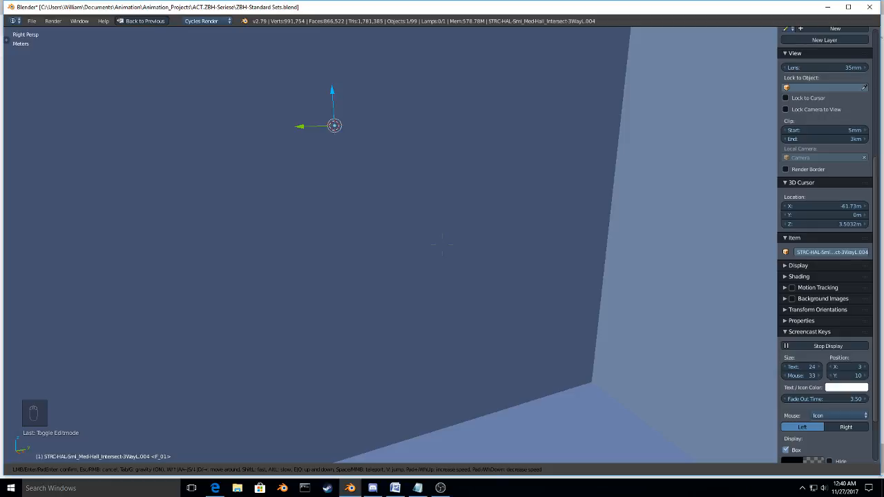
{"action": "key", "text": "w"}
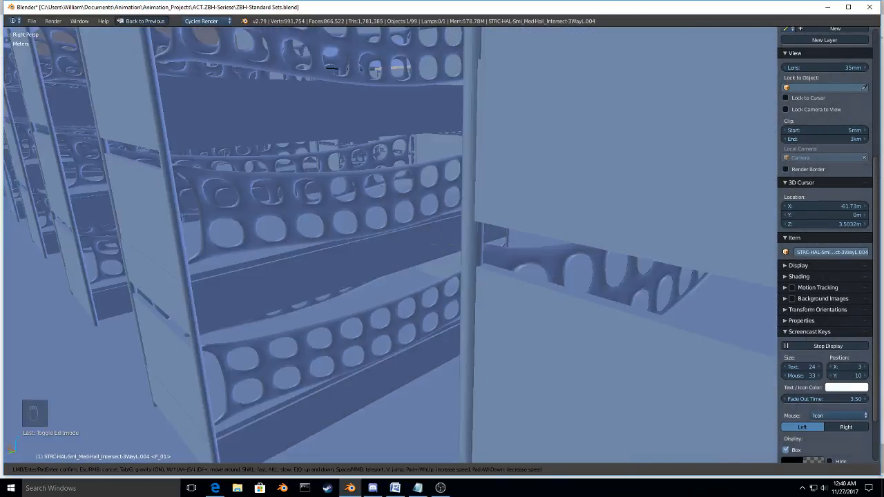
{"action": "key", "text": "w"}
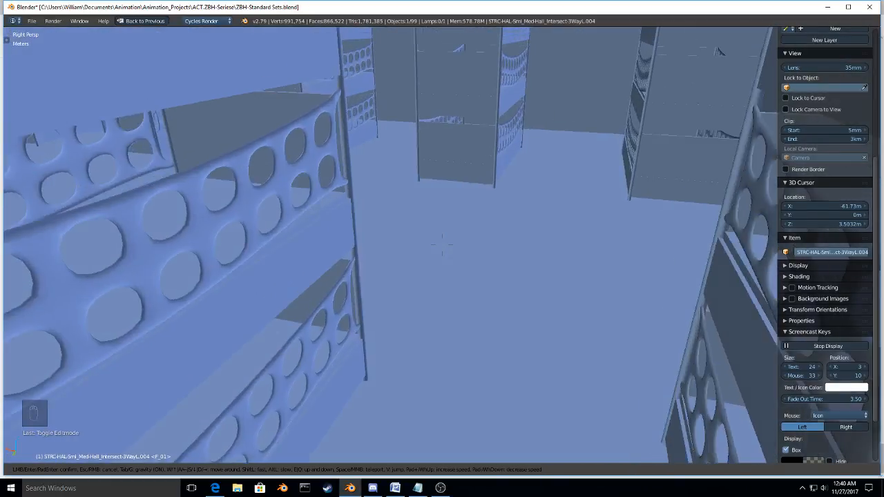
{"action": "key", "text": "w"}
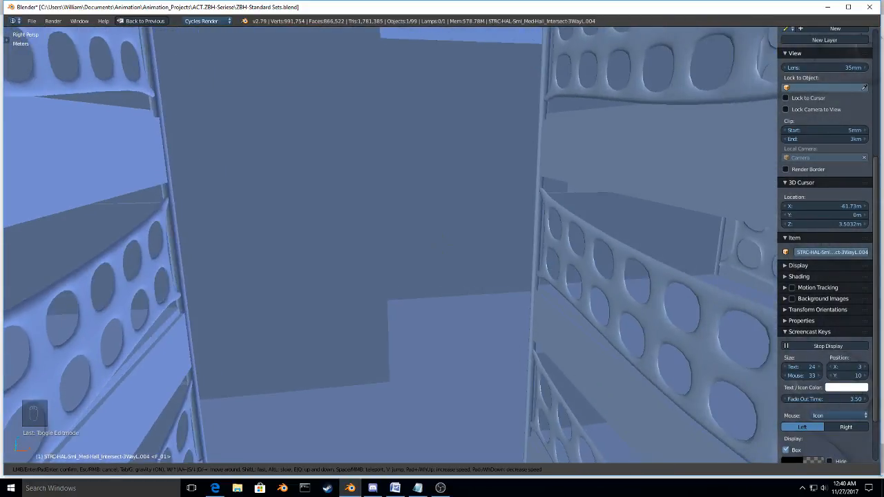
Step: Inspect the barracks doorways from inside and check how their frames meet the adjoining green halls
{"action": "key", "text": "w"}
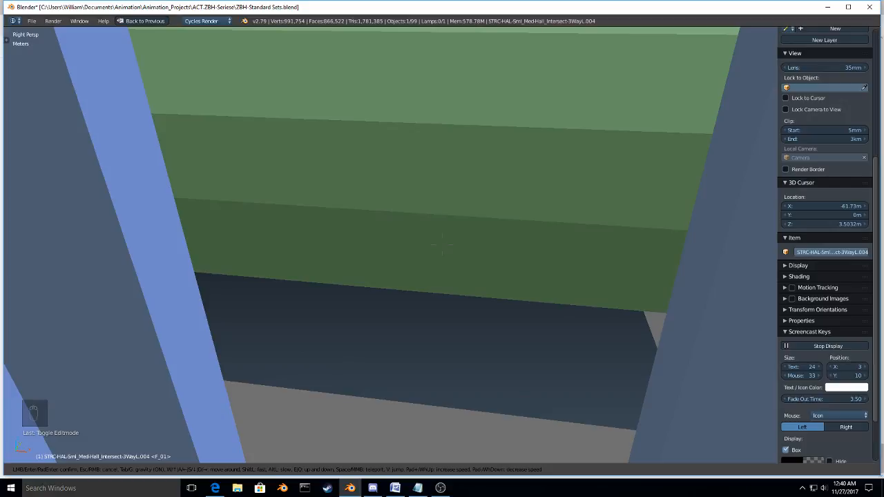
{"action": "key", "text": "w"}
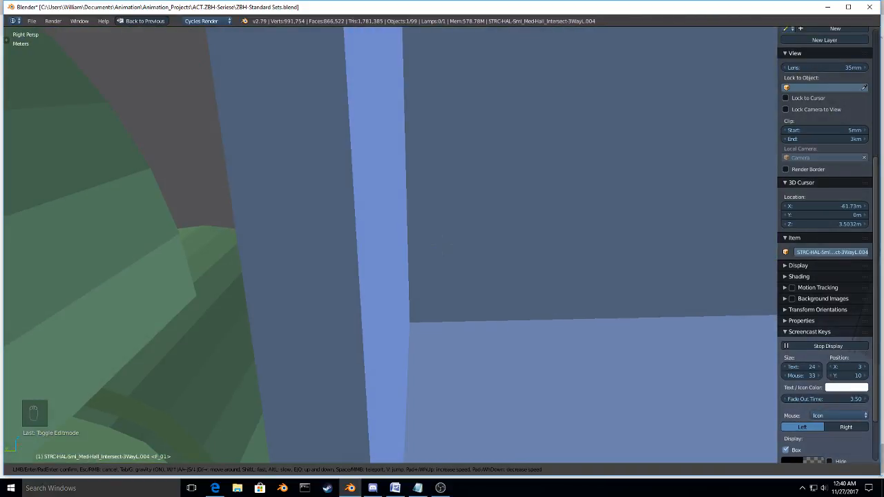
{"action": "key", "text": "w"}
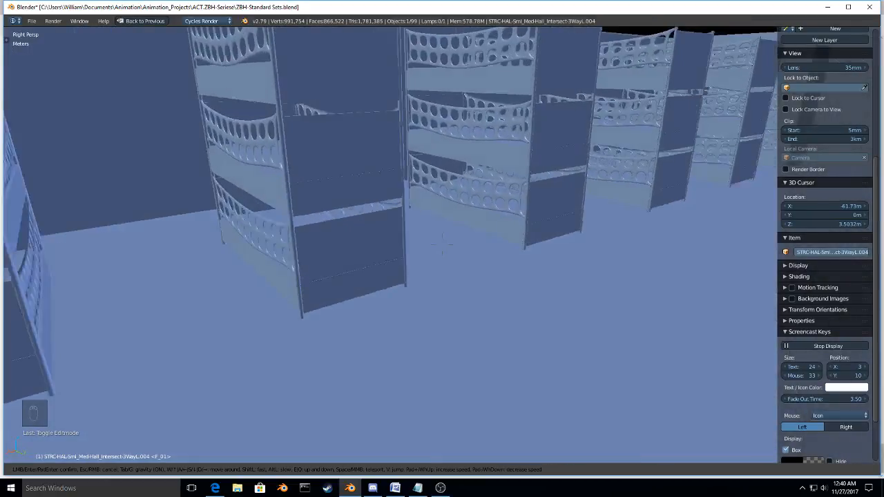
{"action": "key", "text": "w"}
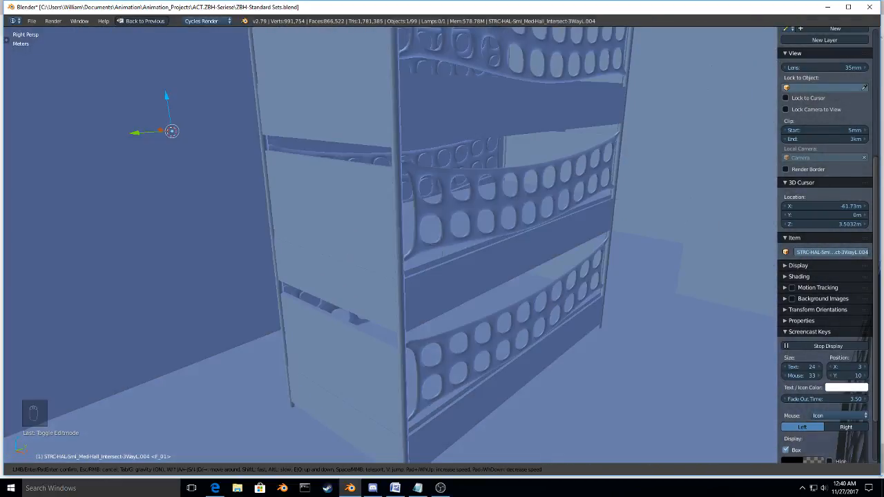
{"action": "key", "text": "w"}
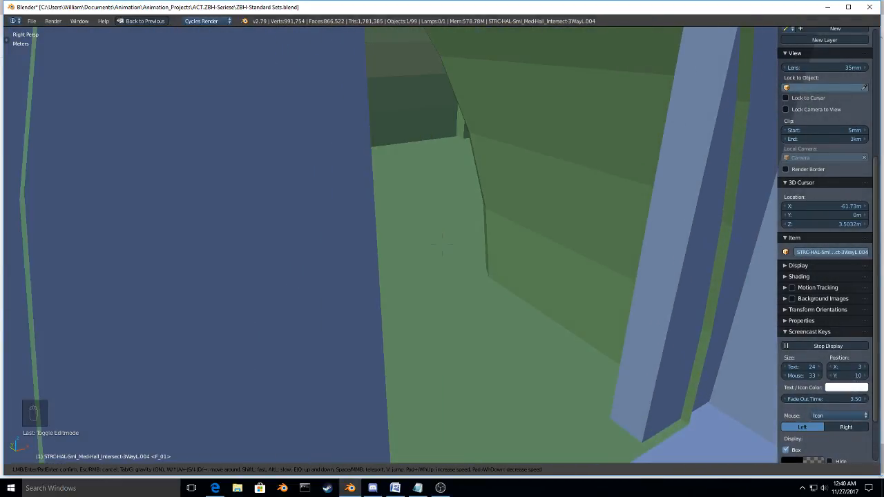
{"action": "key", "text": "w"}
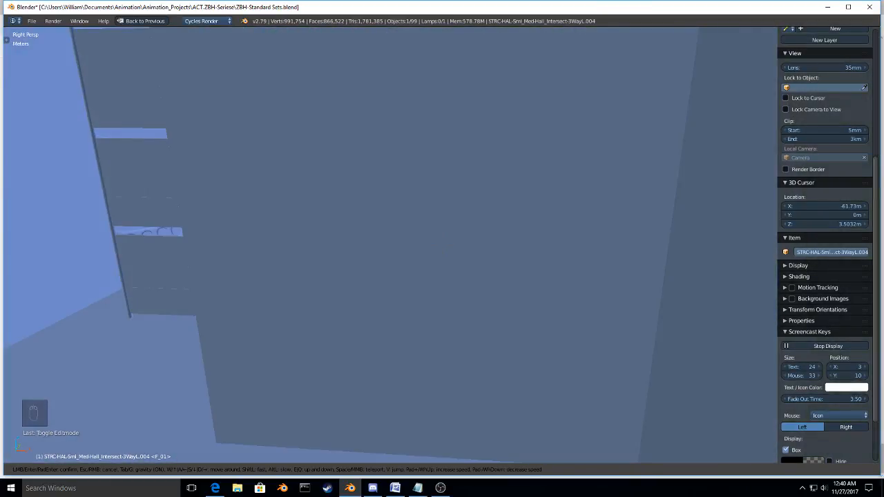
{"action": "key", "text": "w"}
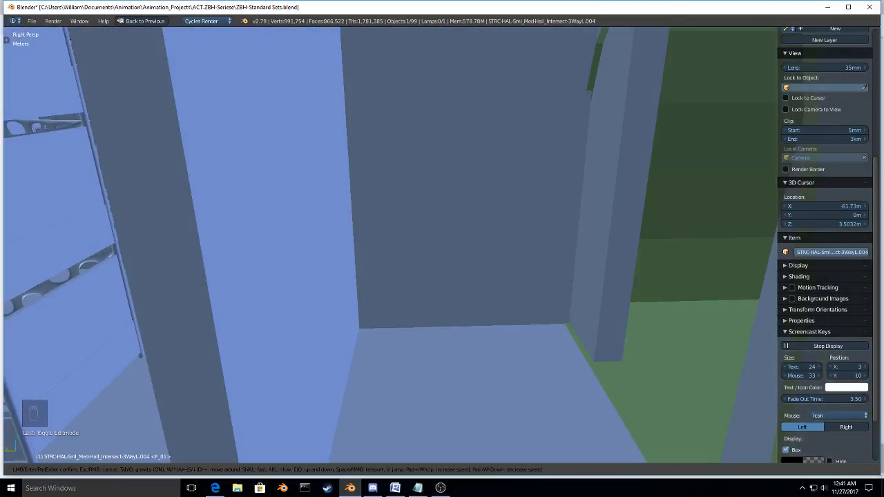
Step: Walk through the green hall tunnels and examine the arches, bends, open end and floor joints between the segments
{"action": "key", "text": "w"}
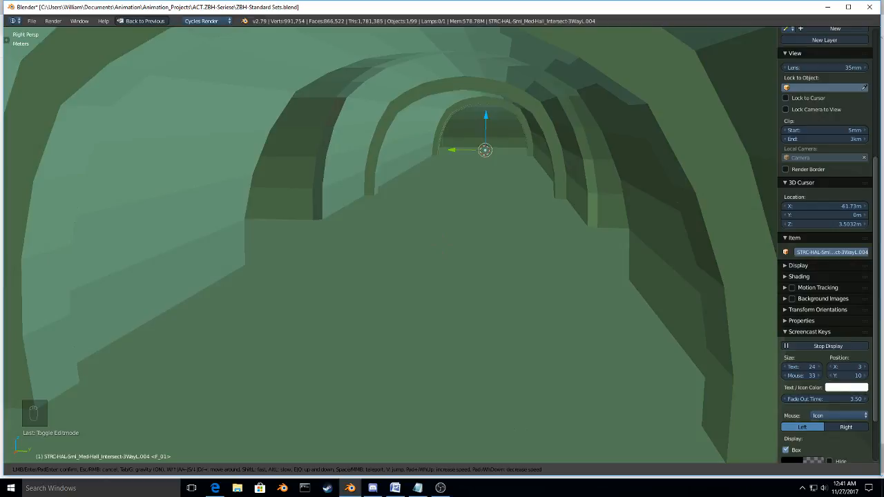
{"action": "key", "text": "w"}
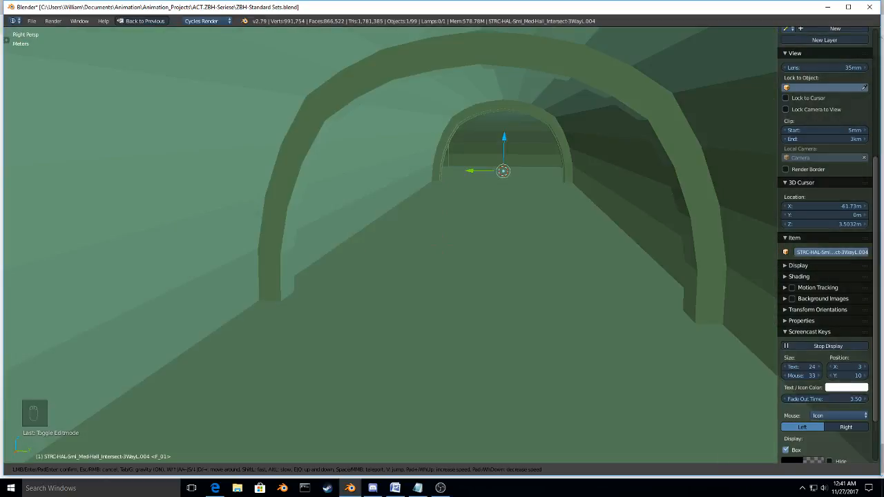
{"action": "key", "text": "w"}
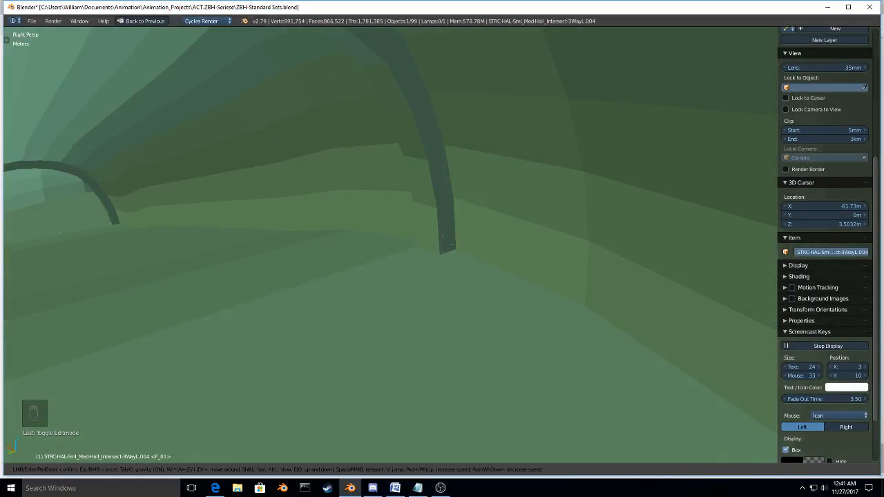
{"action": "key", "text": "w"}
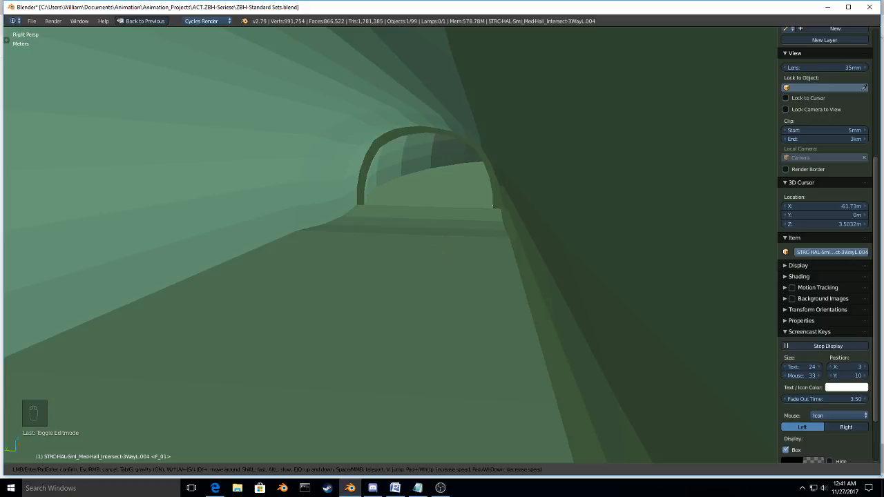
{"action": "key", "text": "w"}
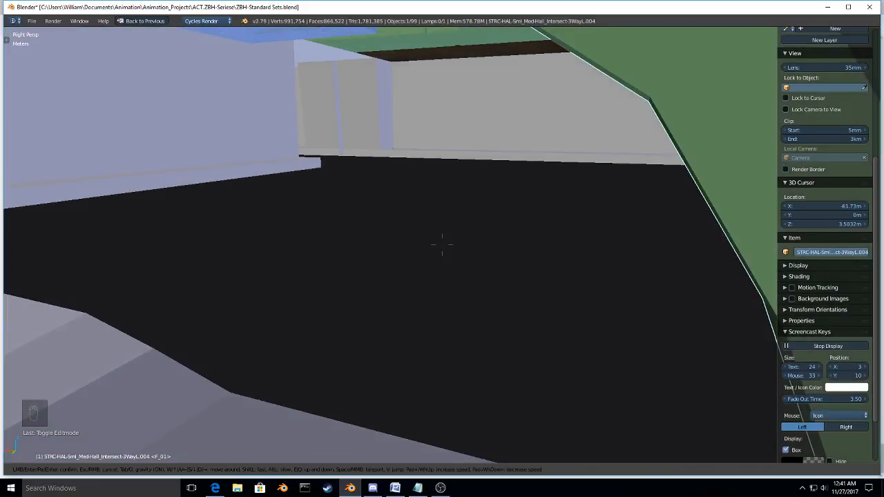
{"action": "key", "text": "w"}
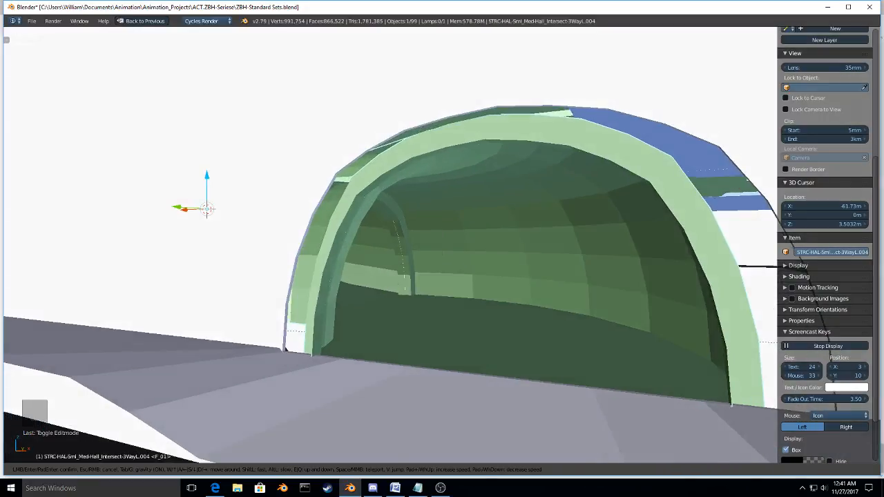
{"action": "key", "text": "w"}
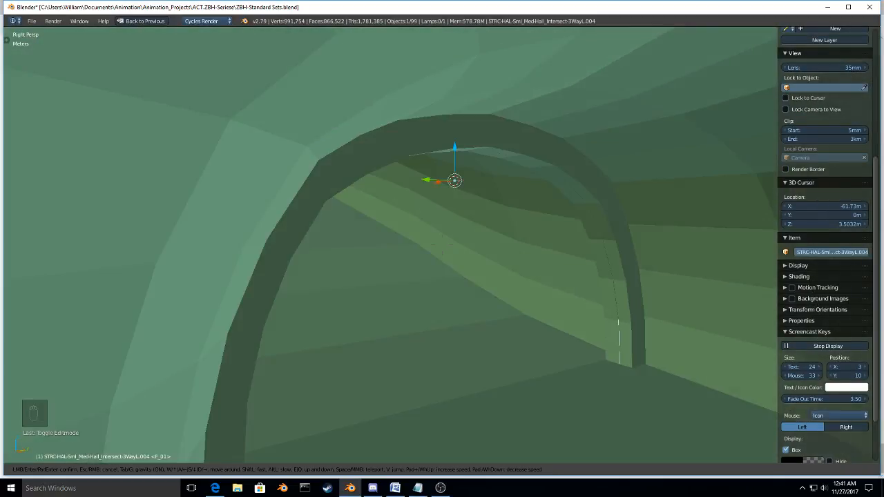
{"action": "key", "text": "w"}
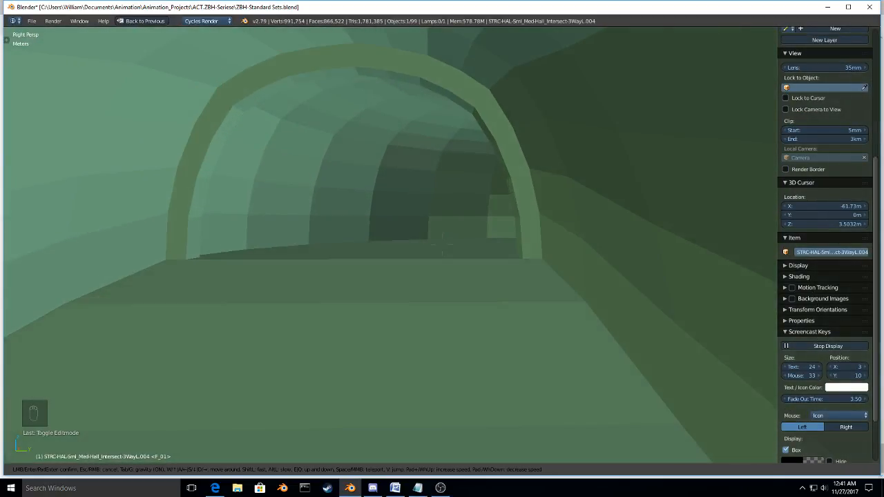
{"action": "key", "text": "w"}
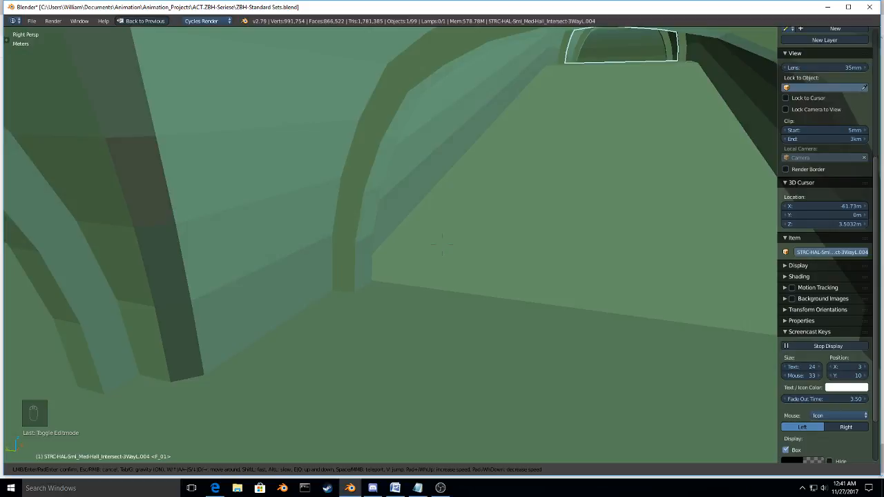
{"action": "key", "text": "w"}
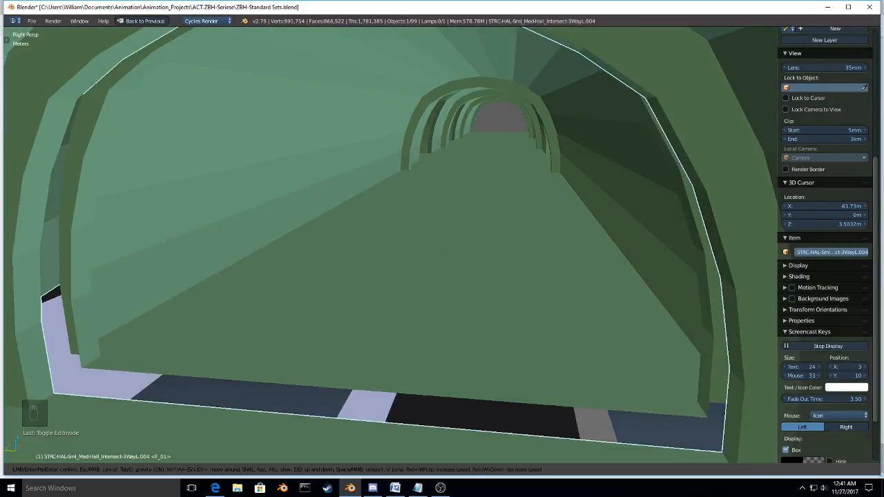
Step: Fly over the hall roofs, teleport down into the barracks room, and examine its bunks and doorway opening
{"action": "key", "text": "w"}
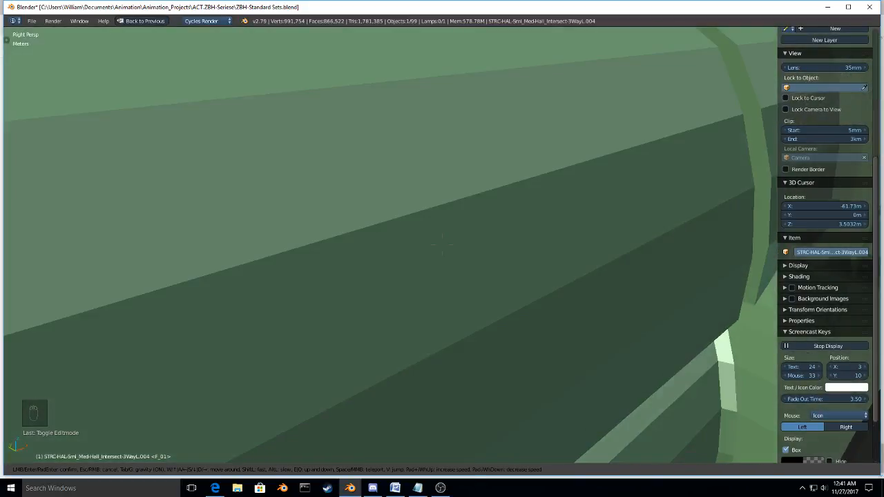
{"action": "key", "text": "w"}
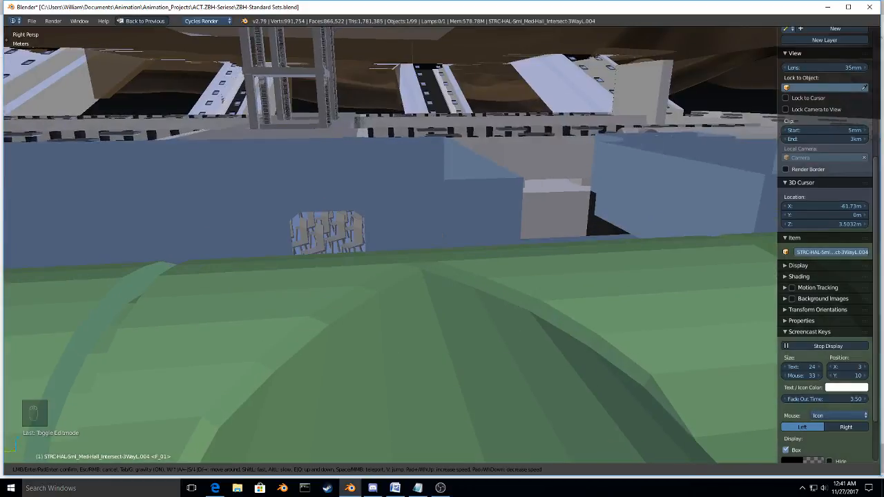
{"action": "key", "text": "w"}
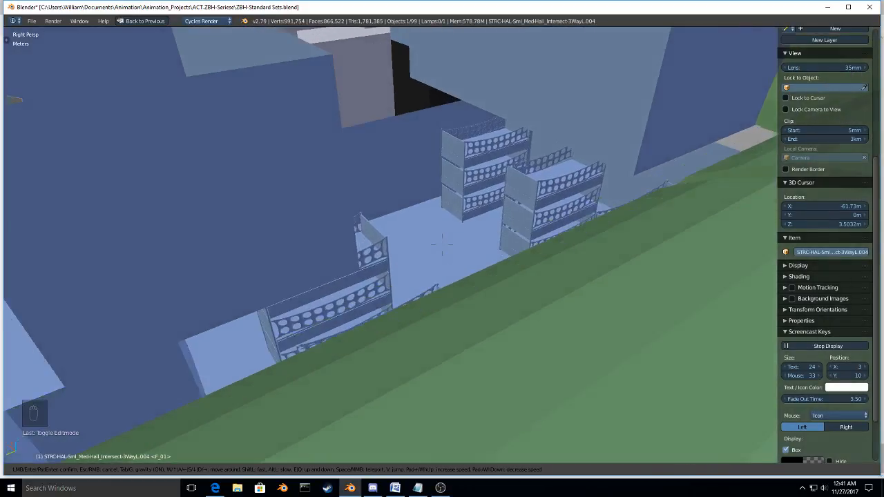
{"action": "key", "text": "space"}
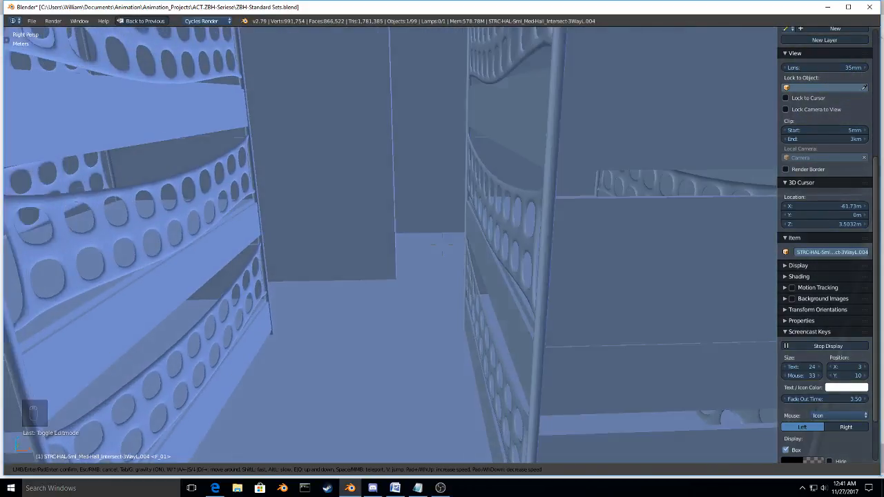
{"action": "key", "text": "w"}
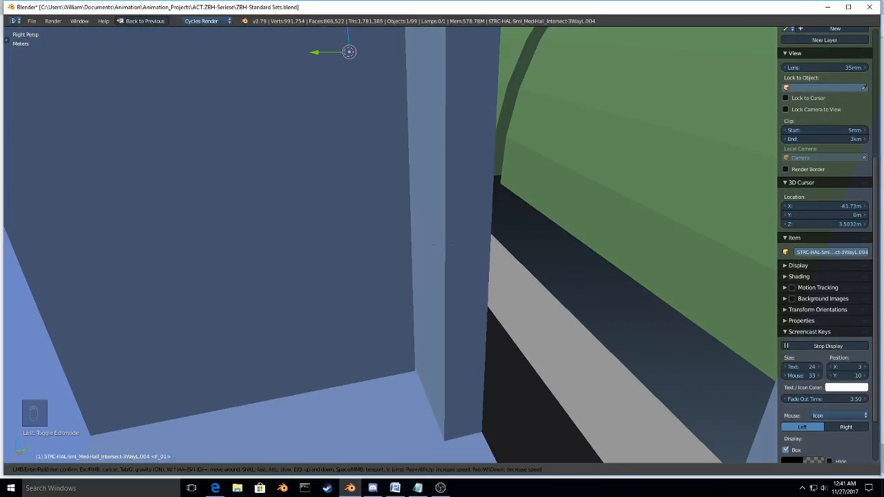
{"action": "key", "text": "w"}
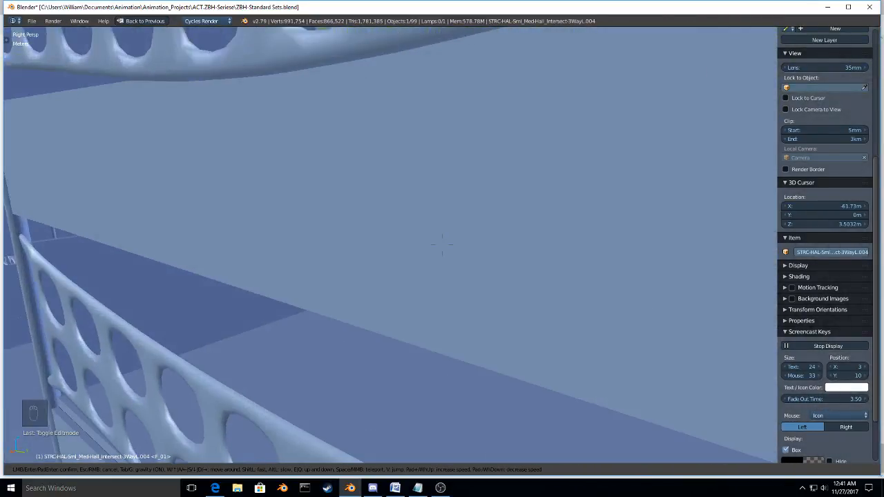
{"action": "key", "text": "w"}
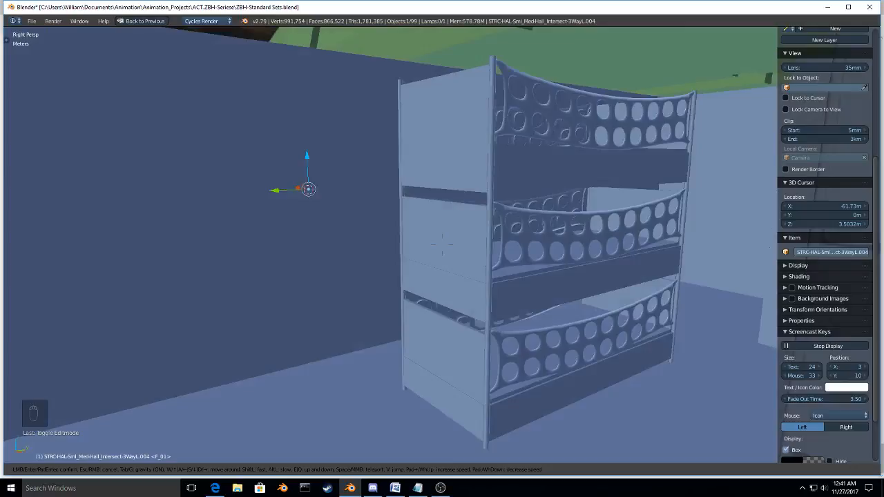
Step: Return from the barracks to the green hall and check the arched doorway's alignment and the hall's open end
{"action": "key", "text": "w"}
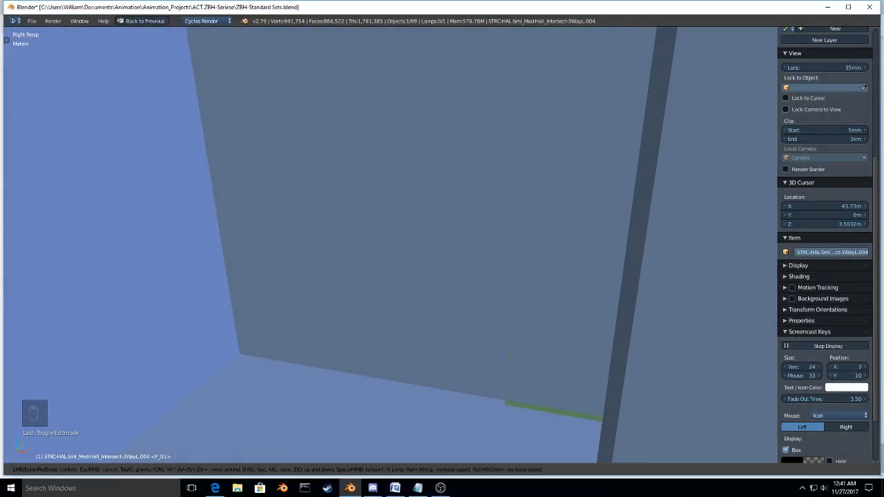
{"action": "key", "text": "w"}
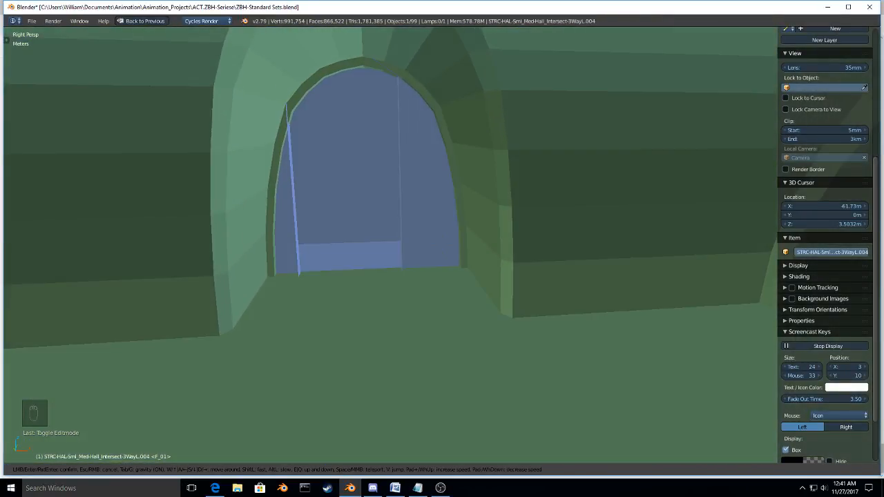
{"action": "key", "text": "w"}
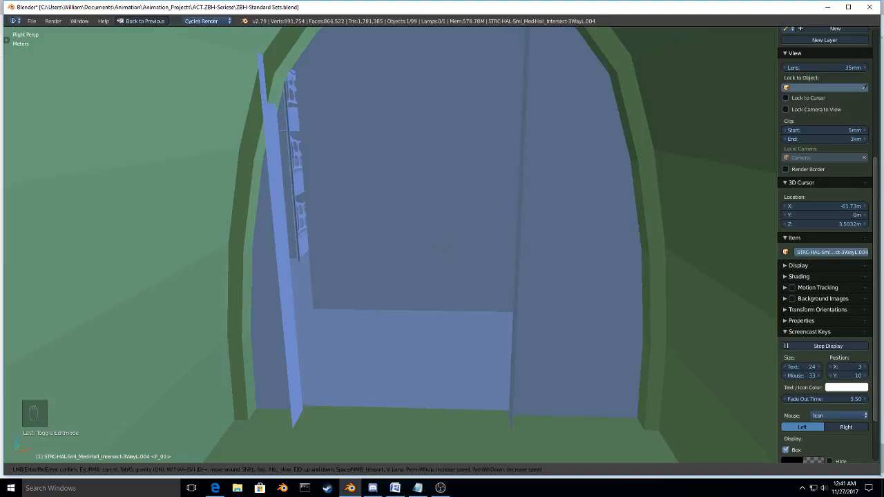
{"action": "key", "text": "w"}
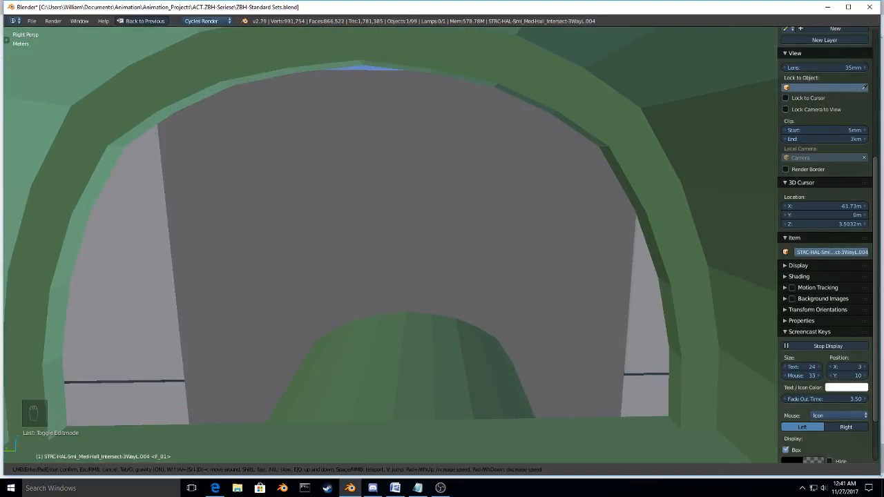
Step: Walk through the green hall and examine its arches, side branch and the joints between the segments
{"action": "key", "text": "w"}
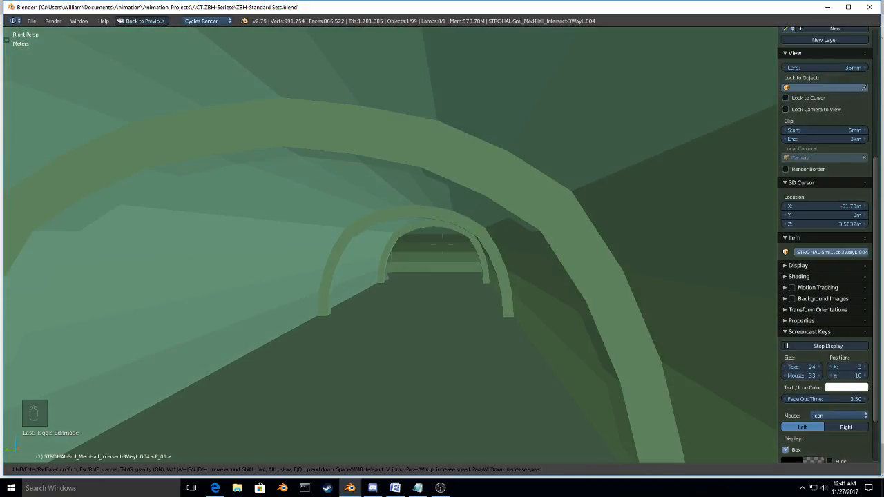
{"action": "key", "text": "w"}
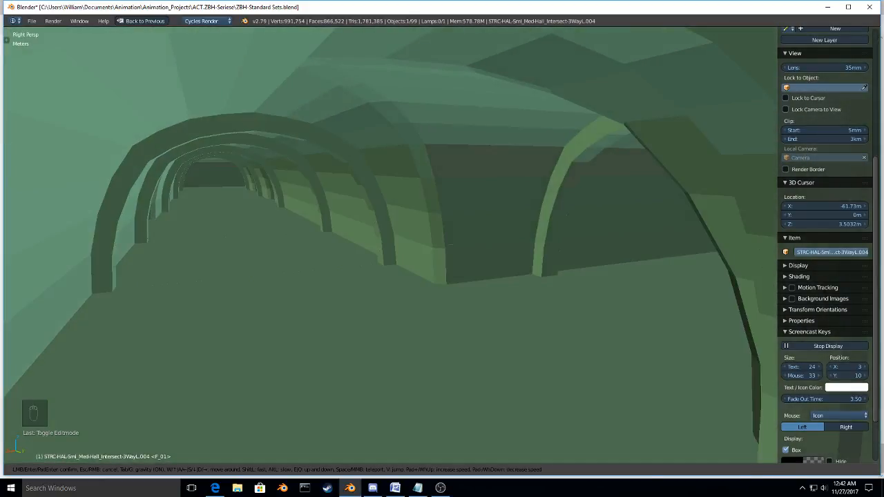
{"action": "key", "text": "w"}
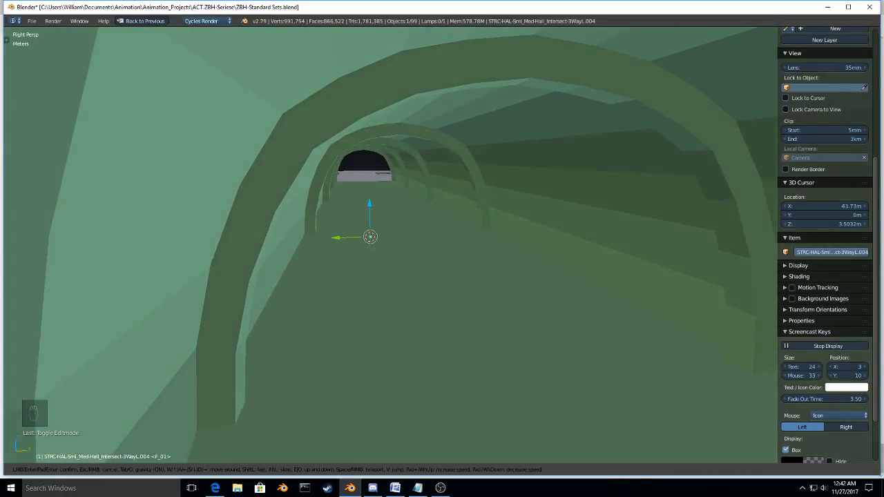
{"action": "key", "text": "w"}
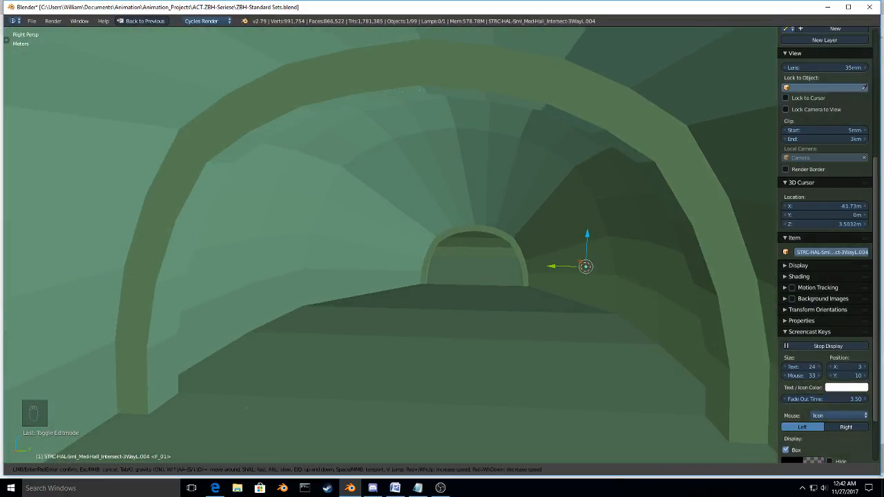
{"action": "key", "text": "w"}
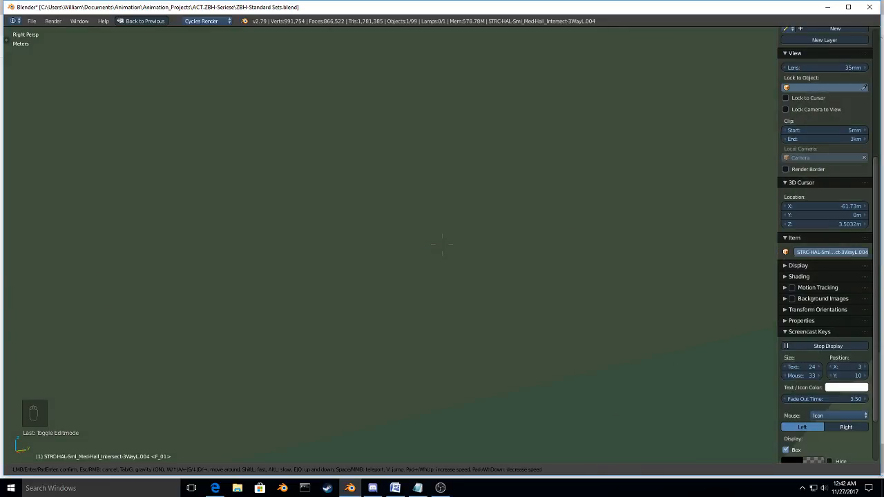
Step: Examine the green hall's underside and open-ended branch from the floor below, looking up between the walls
{"action": "key", "text": "w"}
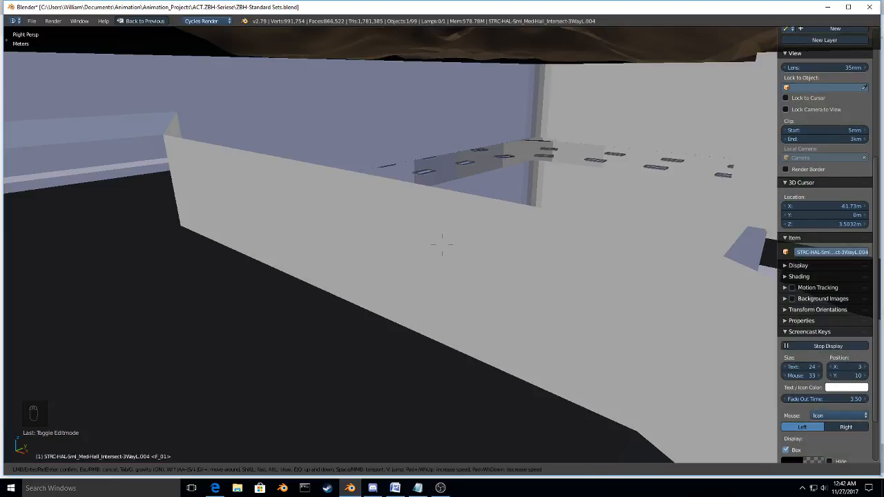
{"action": "key", "text": "w"}
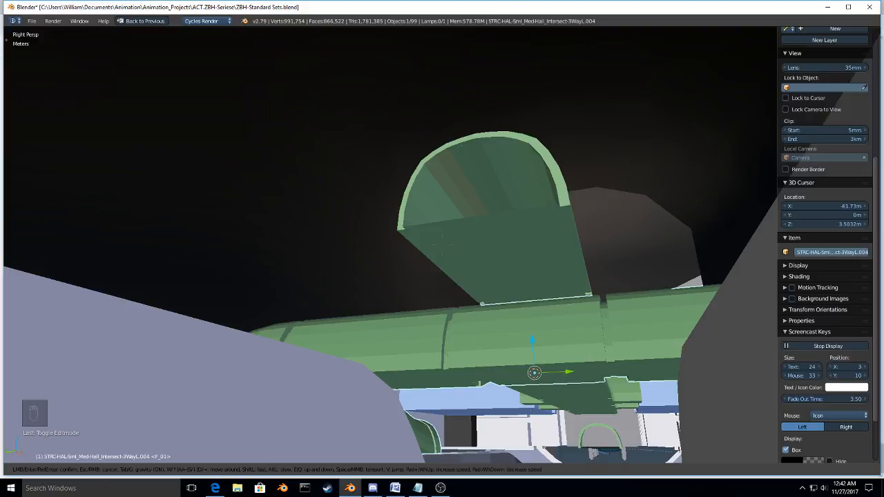
{"action": "key", "text": "w"}
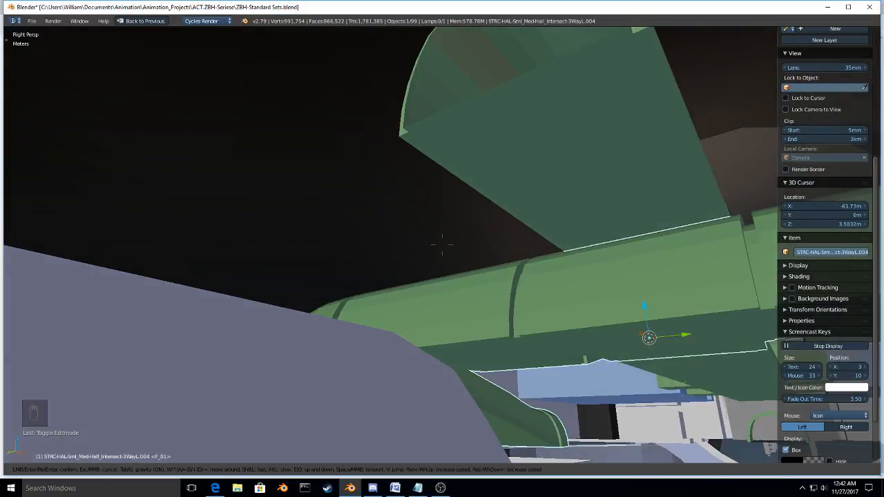
{"action": "key", "text": "w"}
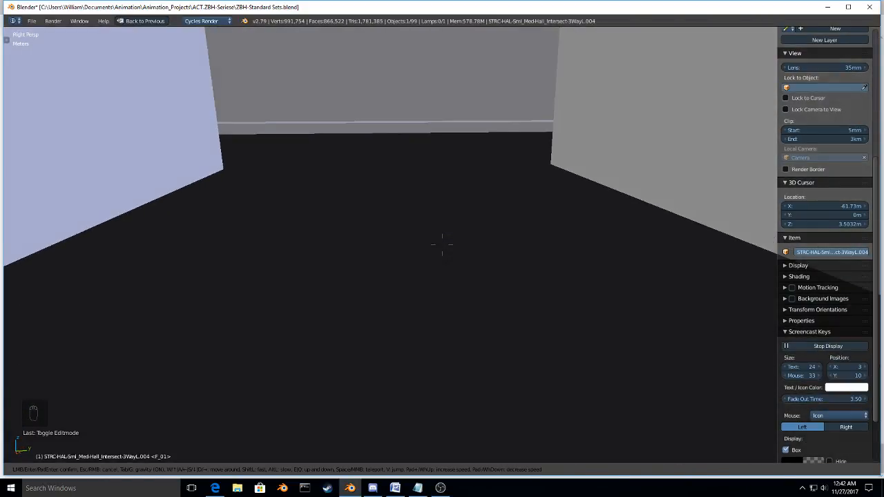
{"action": "key", "text": "w"}
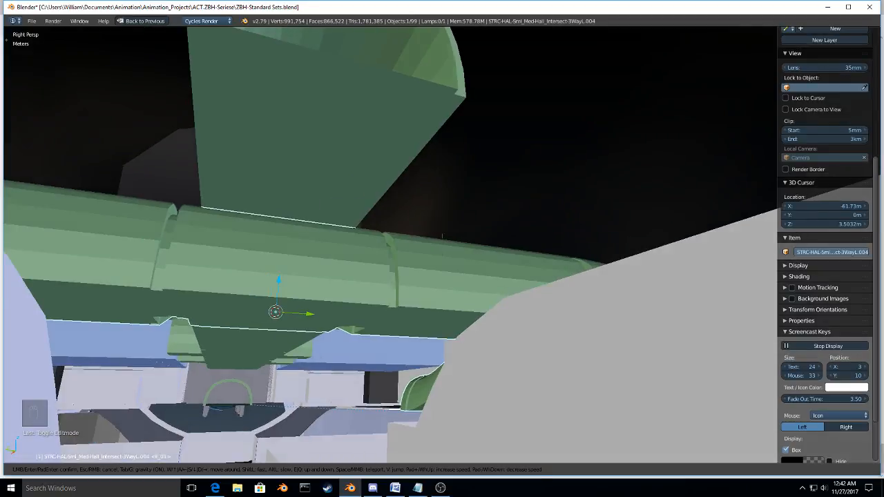
{"action": "key", "text": "s"}
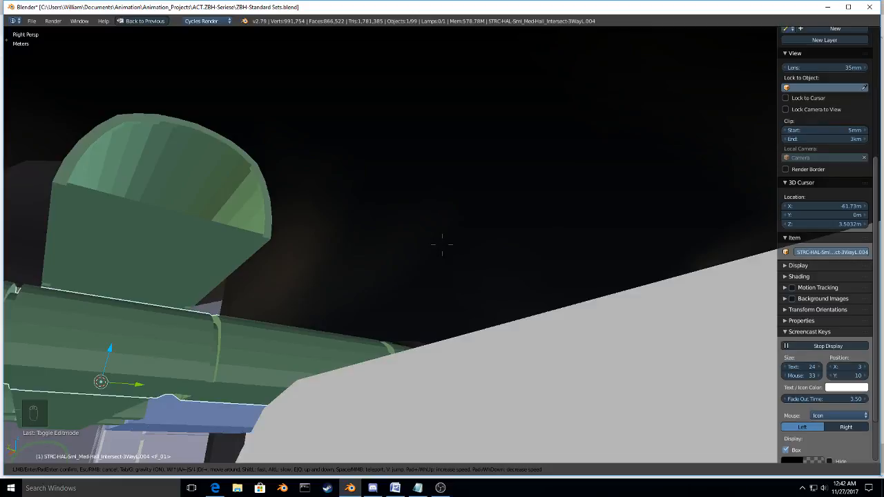
{"action": "key", "text": "w"}
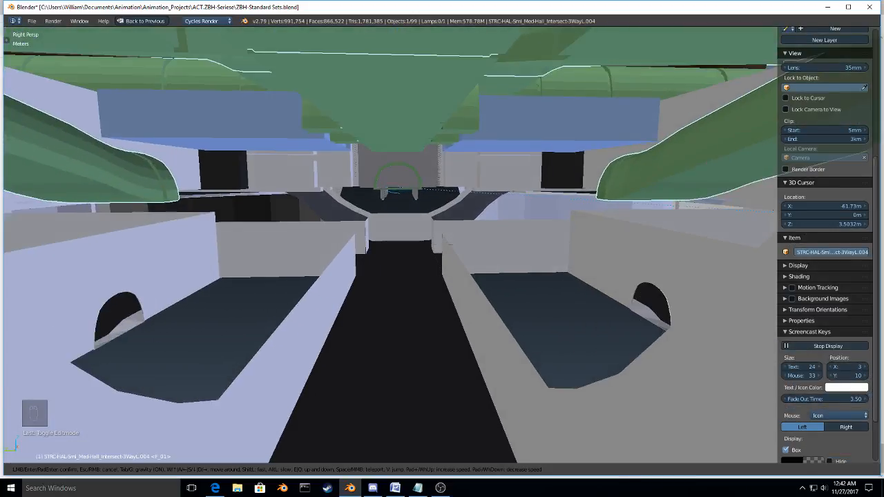
Step: Walk through the large bay and inspect its walls, doorways, vertical racks and the green hall ends facing it
{"action": "key", "text": "w"}
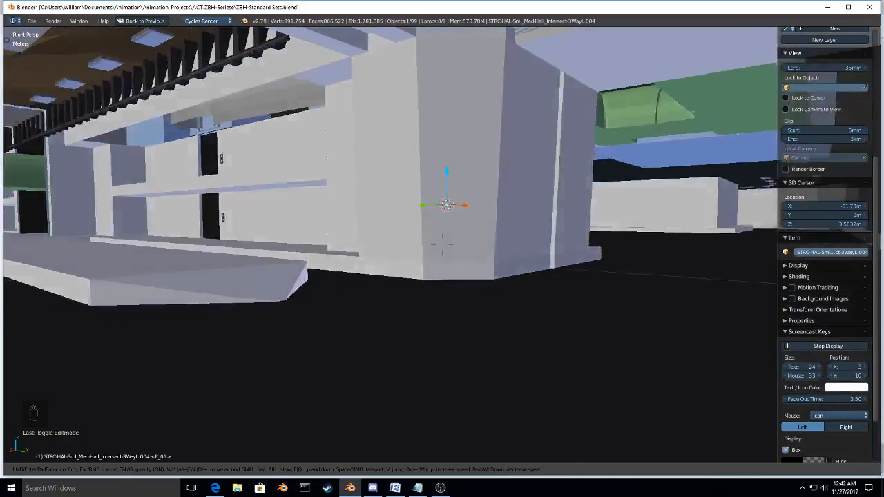
{"action": "key", "text": "w"}
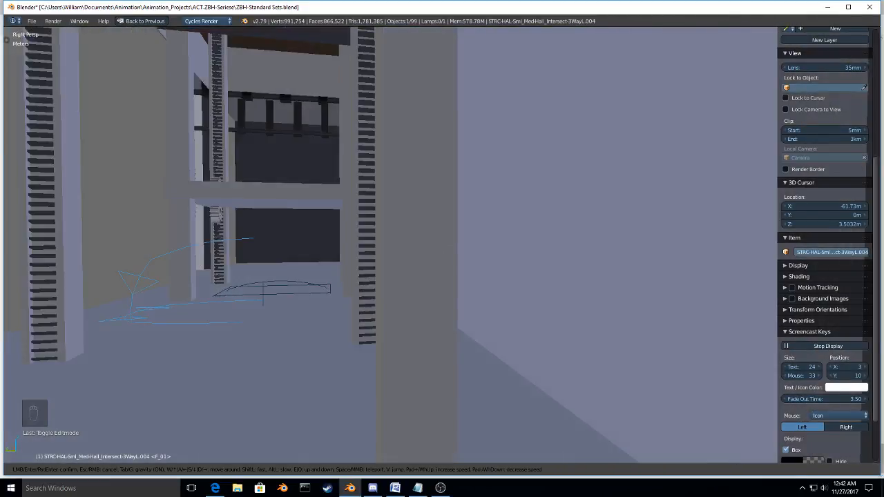
{"action": "key", "text": "w"}
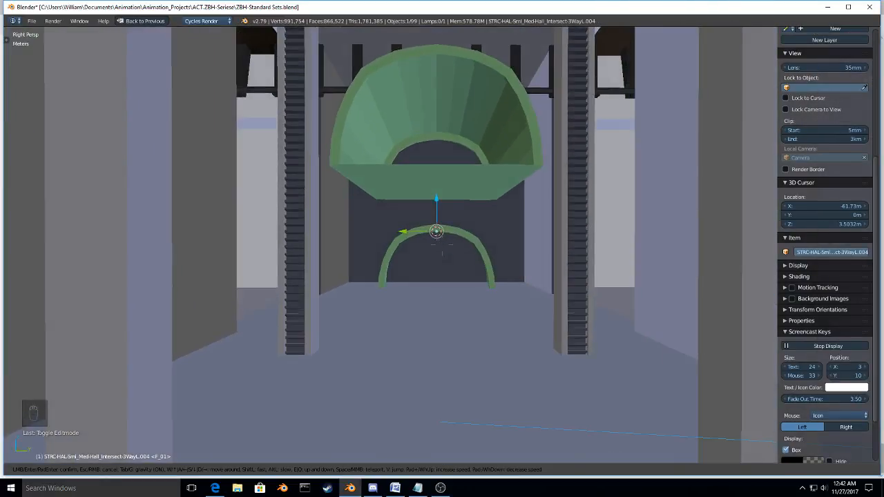
{"action": "key", "text": "w"}
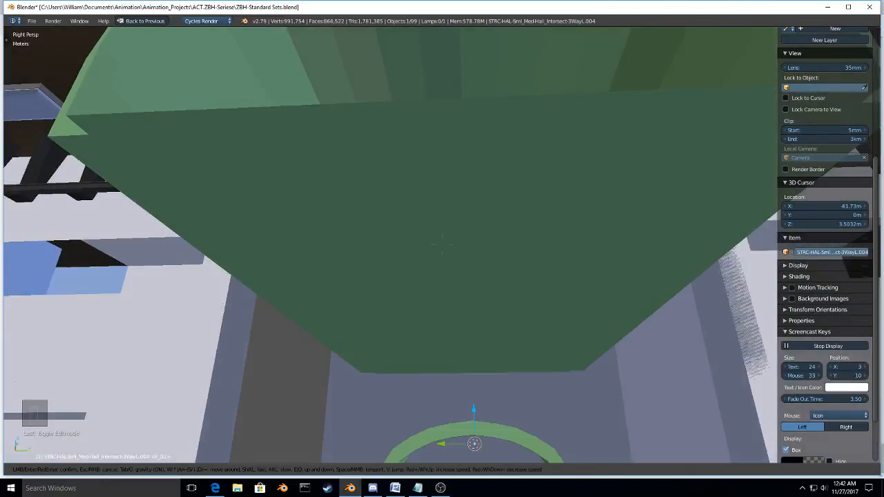
{"action": "key", "text": "w"}
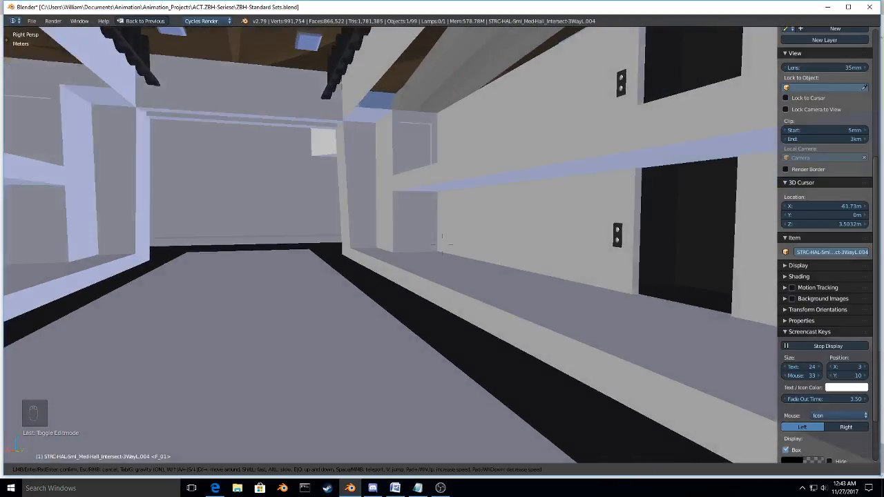
{"action": "key", "text": "w"}
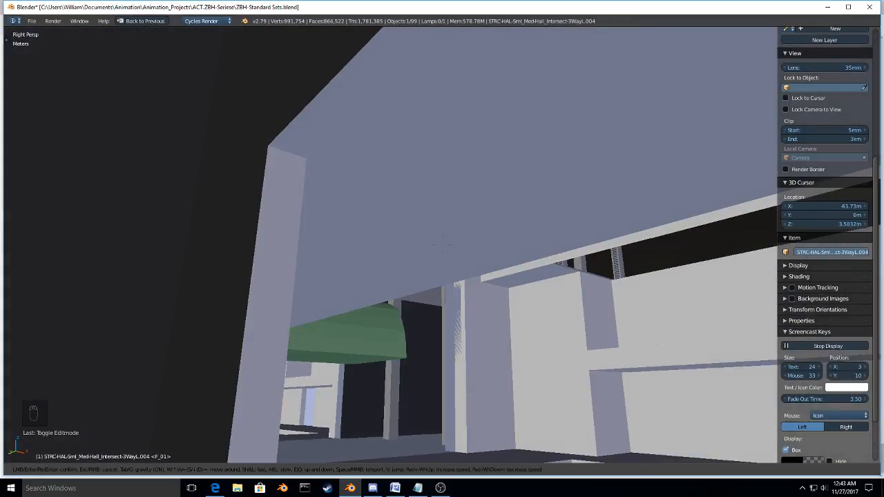
Step: Move to the flared green hall opening above the bay and check its arch and passage from inside
{"action": "key", "text": "w"}
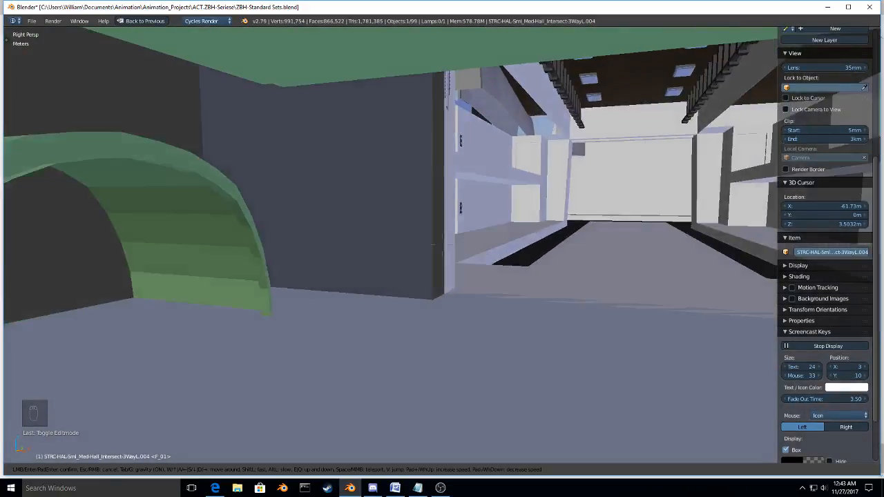
{"action": "key", "text": "w"}
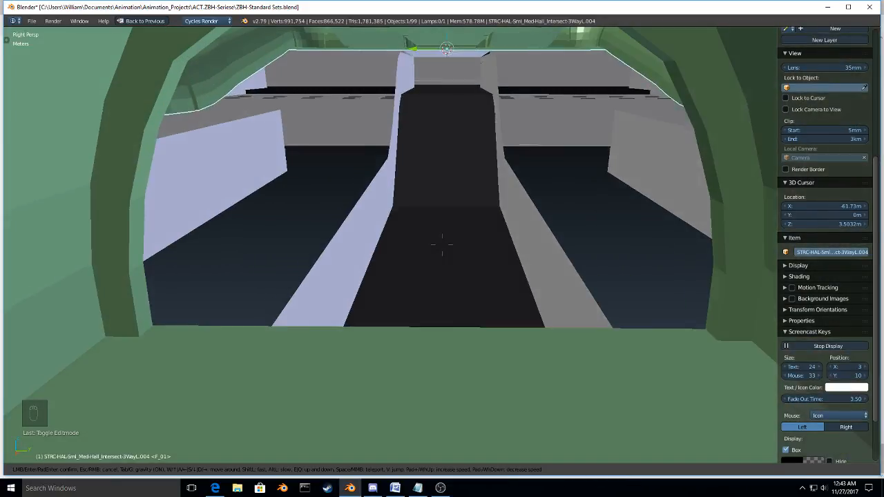
{"action": "key", "text": "s"}
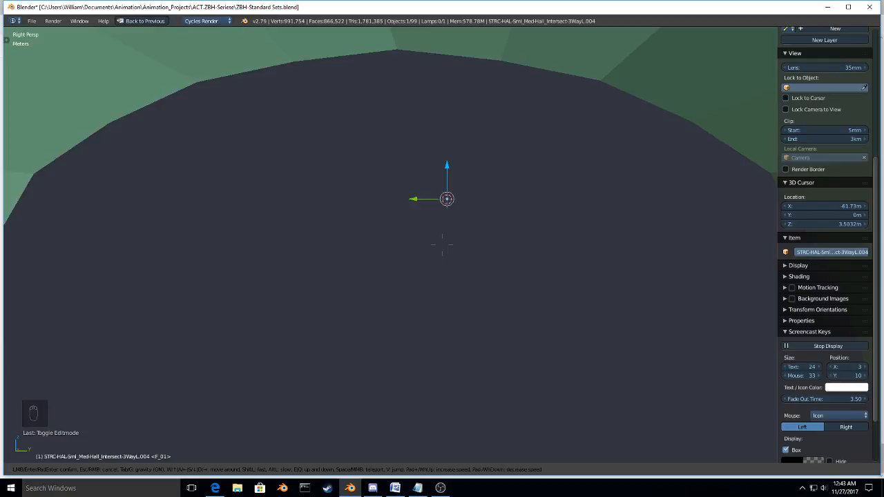
{"action": "key", "text": "s"}
{"action": "key", "text": "w"}
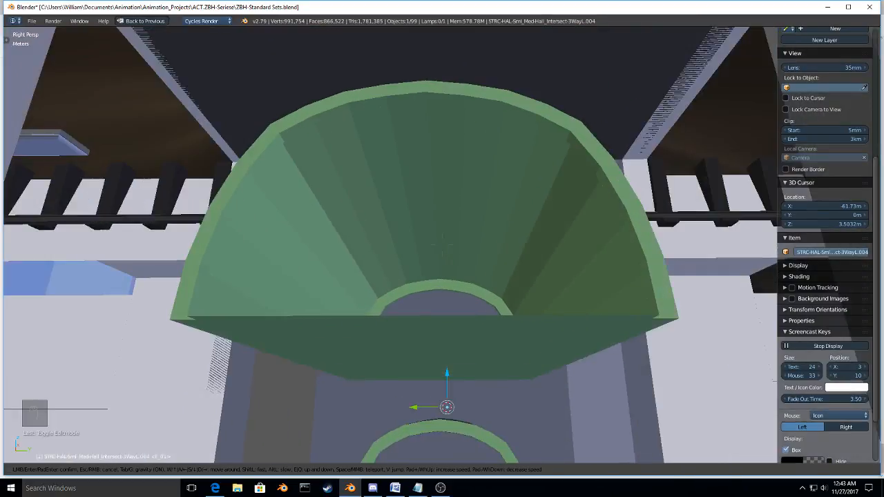
{"action": "key", "text": "w"}
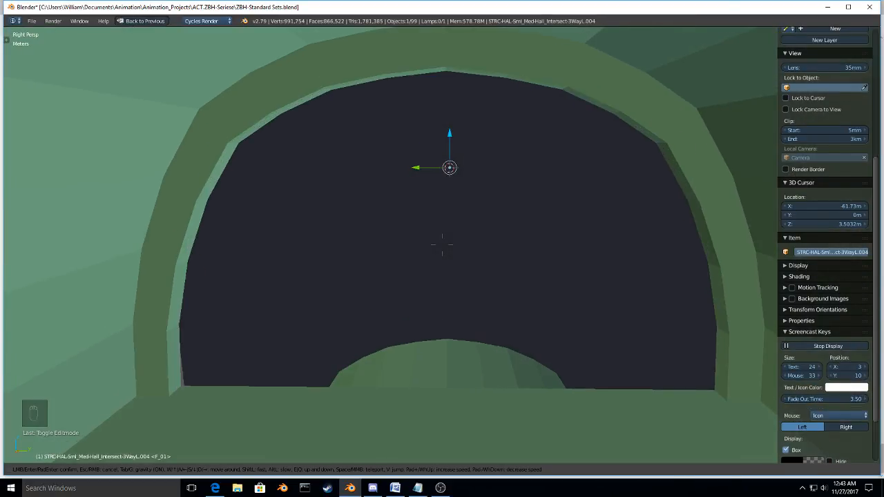
{"action": "key", "text": "w"}
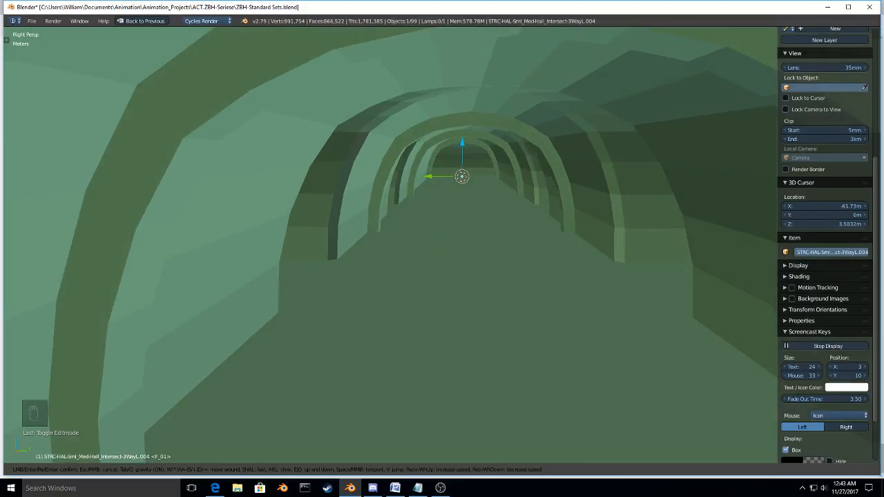
Step: Look out through the upper hall's side openings and examine the curved lower hall, its segment joint and wall entry
{"action": "key", "text": "w"}
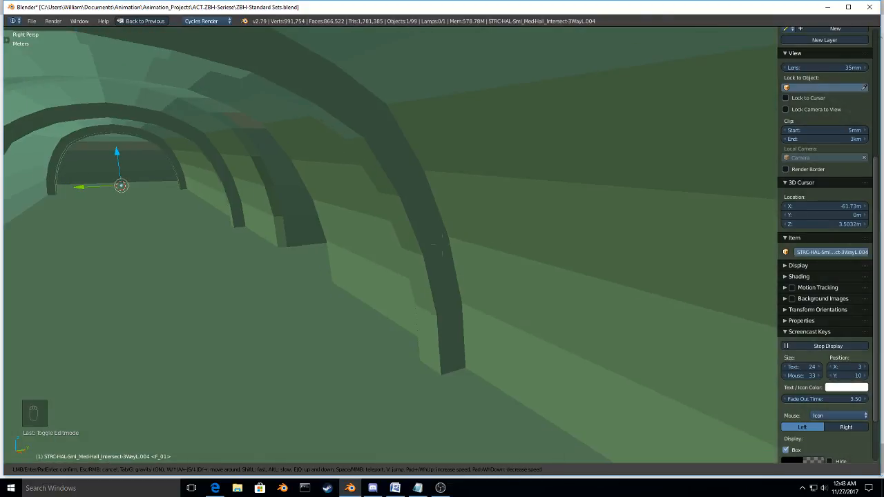
{"action": "key", "text": "w"}
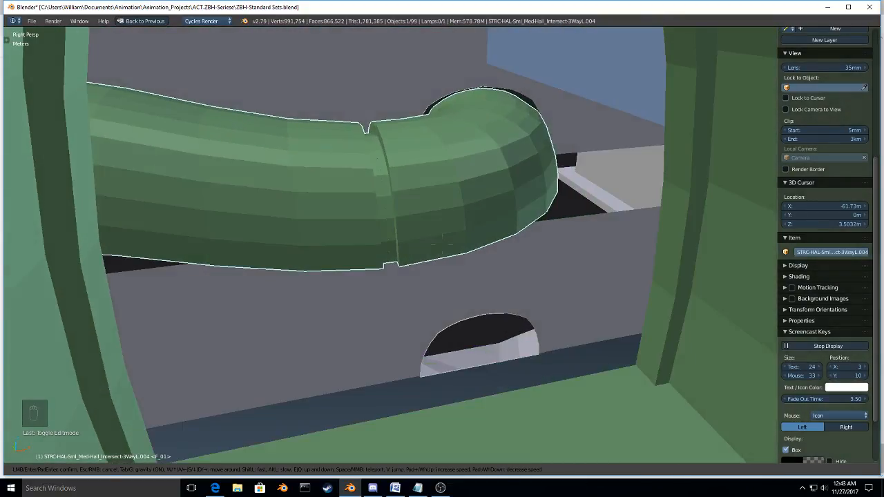
{"action": "key", "text": "w"}
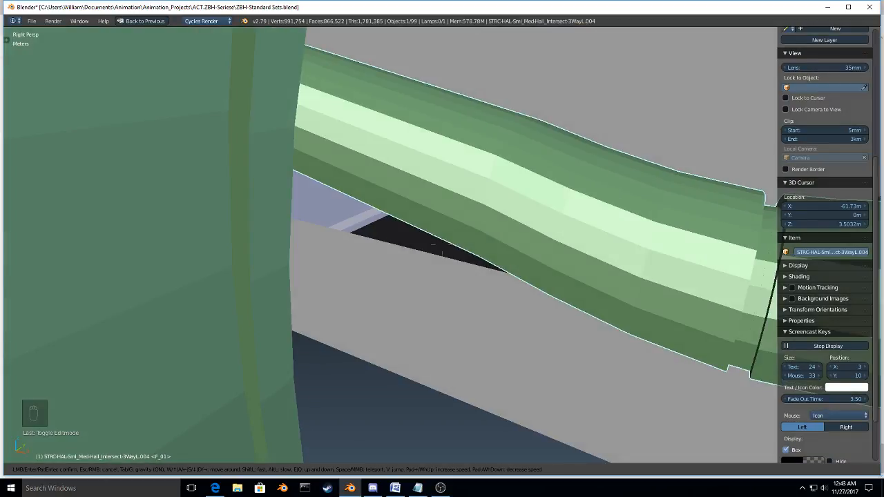
{"action": "key", "text": "w"}
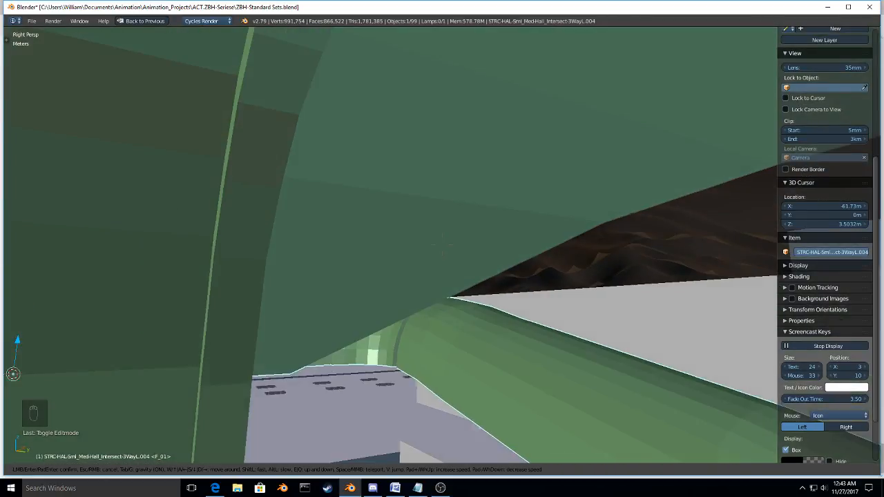
{"action": "key", "text": "w"}
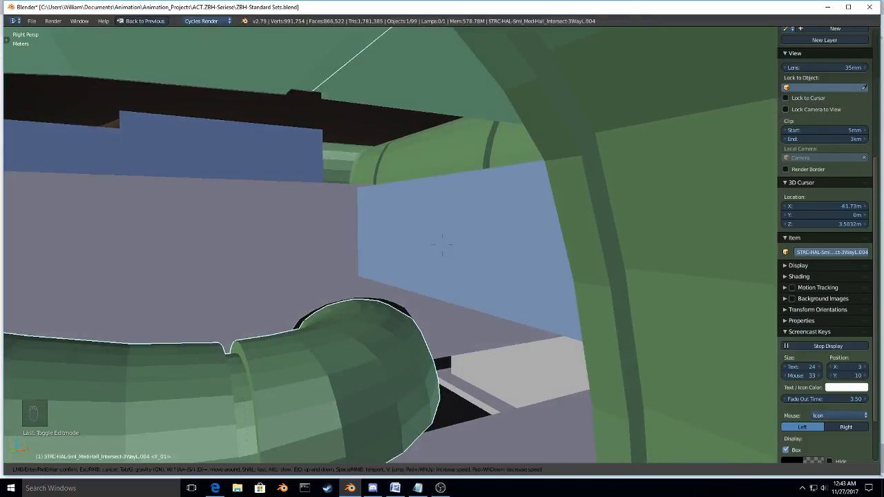
{"action": "key", "text": "w"}
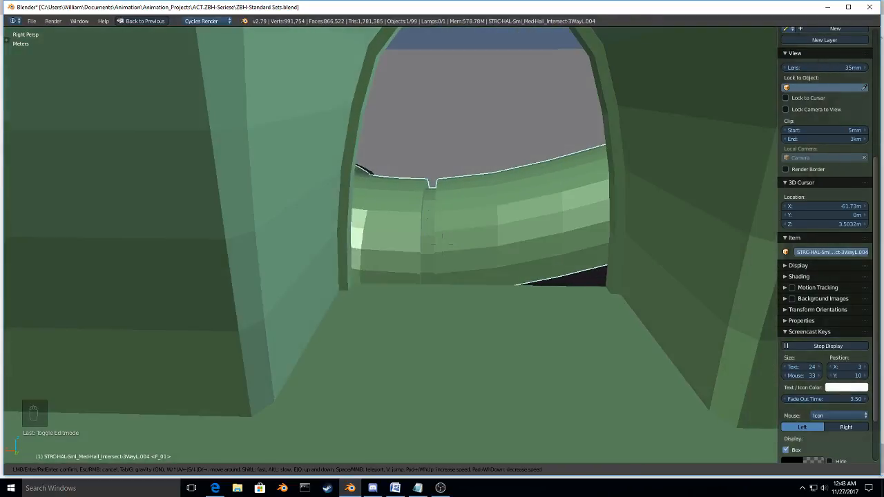
{"action": "key", "text": "w"}
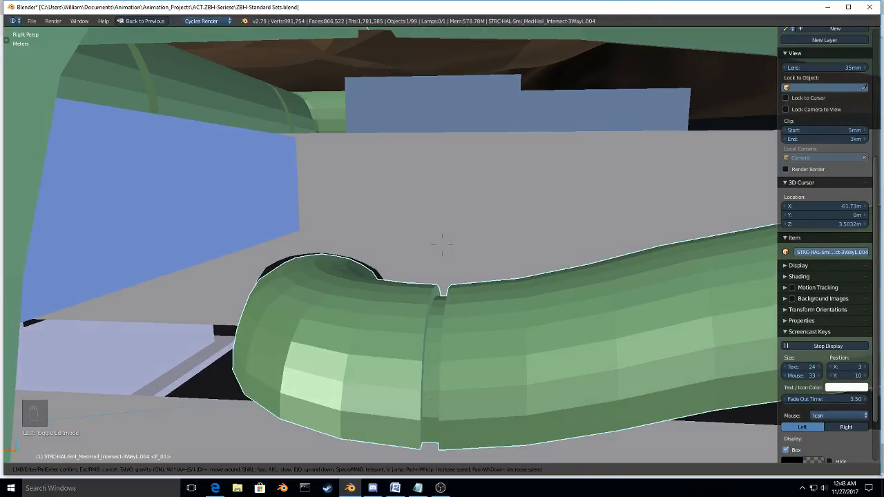
{"action": "key", "text": "w"}
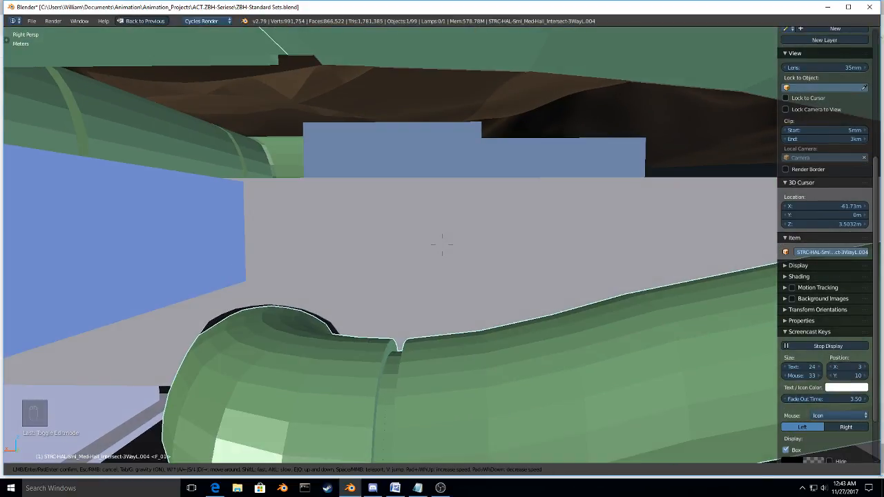
Step: Walk through the inside of the upper green hall and inspect its arched side opening, repeated ribs and intersection
{"action": "key", "text": "w"}
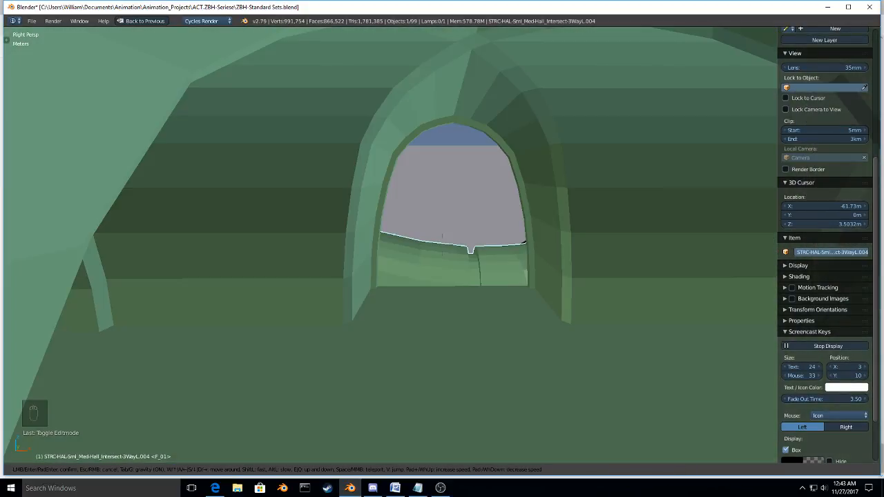
{"action": "key", "text": "w"}
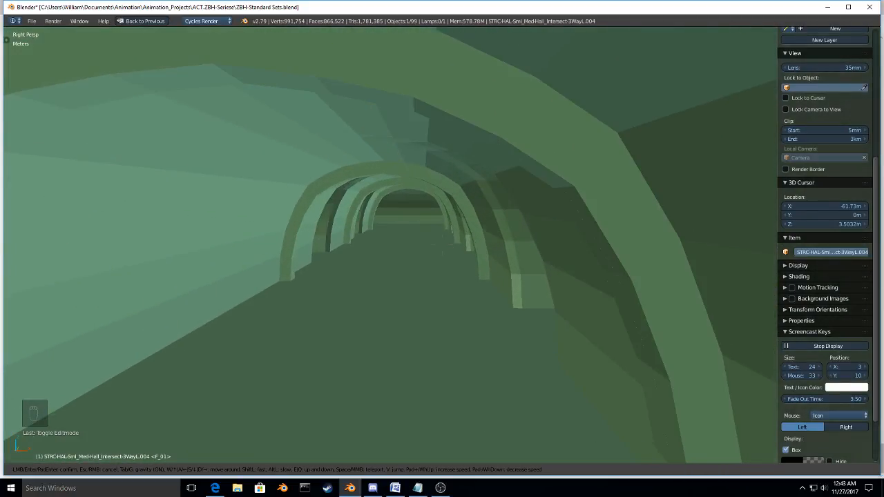
{"action": "key", "text": "w"}
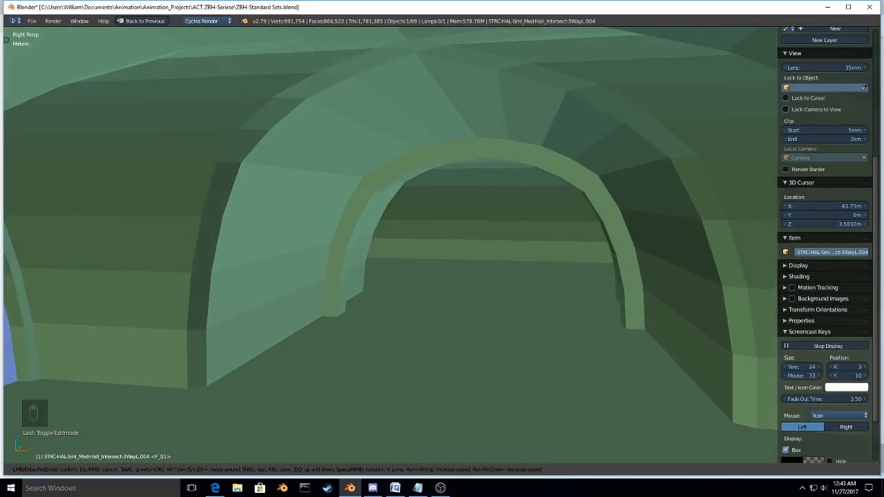
Step: Fly above the base and follow the main green hall's roof, examining its side branches, crossings and joints with the blue rooms
{"action": "key", "text": "w"}
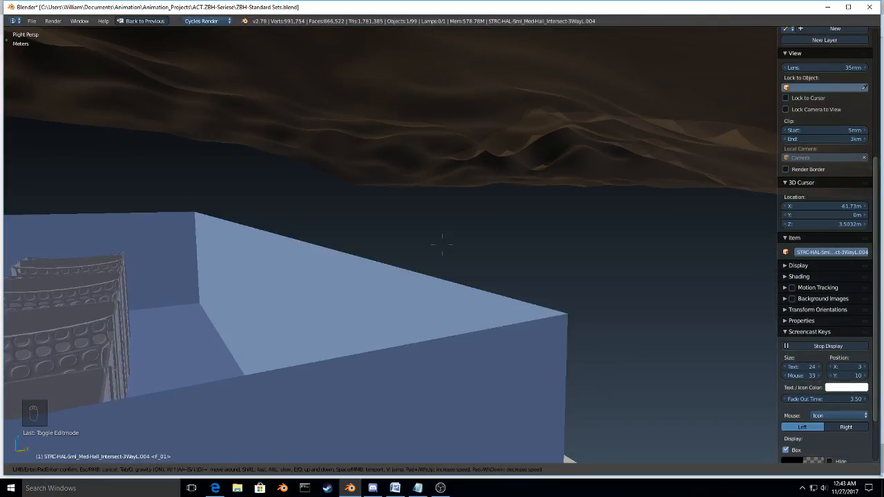
{"action": "key", "text": "w"}
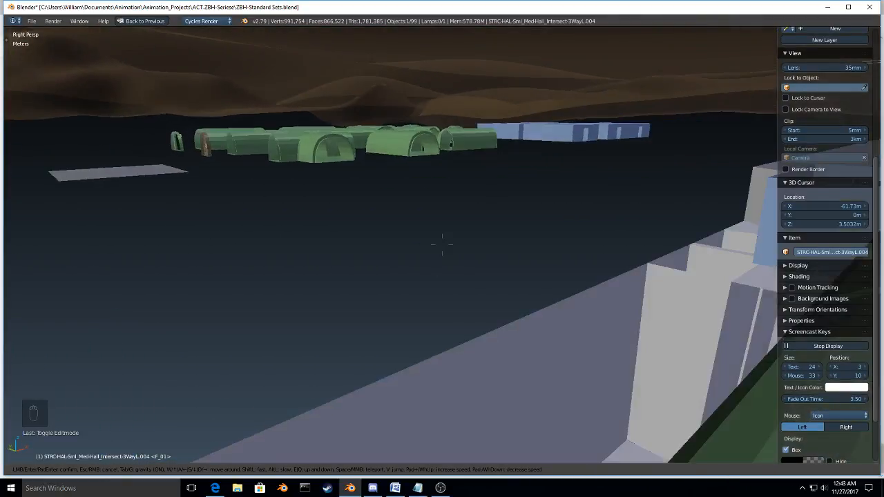
{"action": "key", "text": "w"}
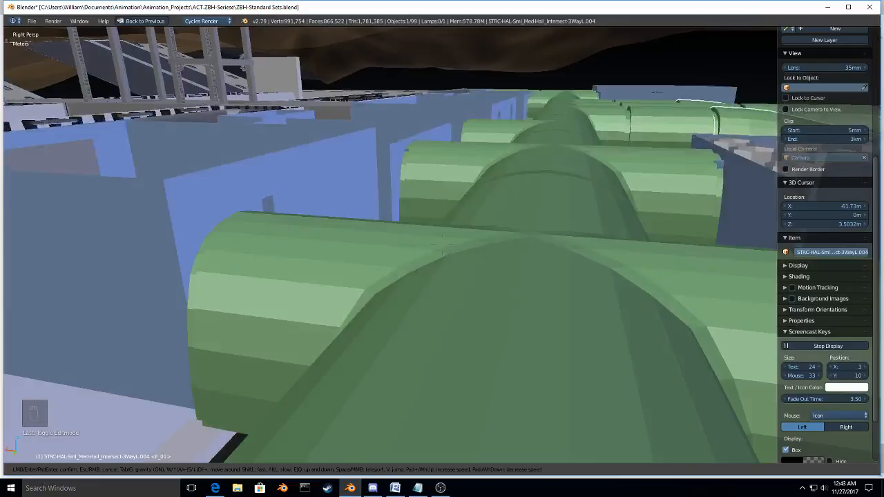
{"action": "key", "text": "w"}
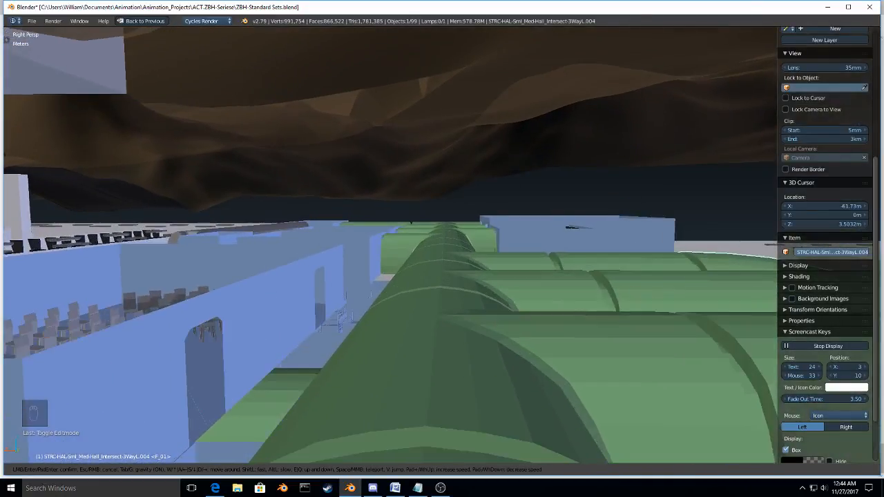
{"action": "key", "text": "w"}
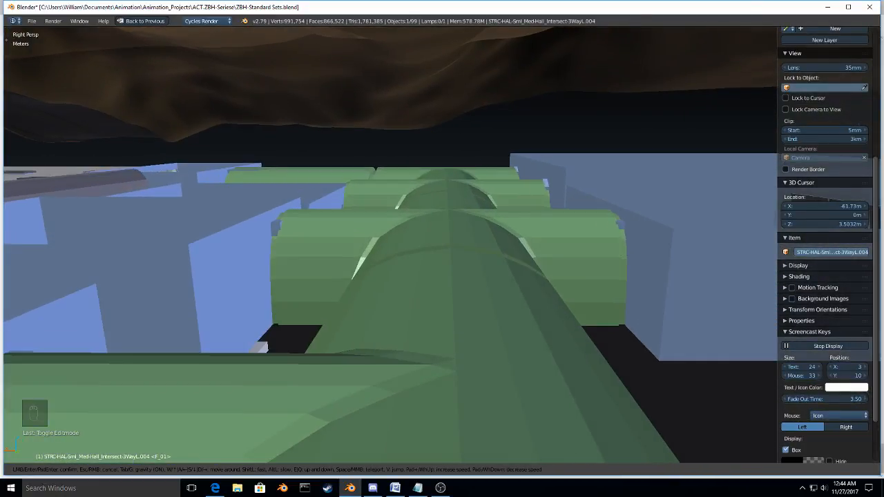
{"action": "key", "text": "w"}
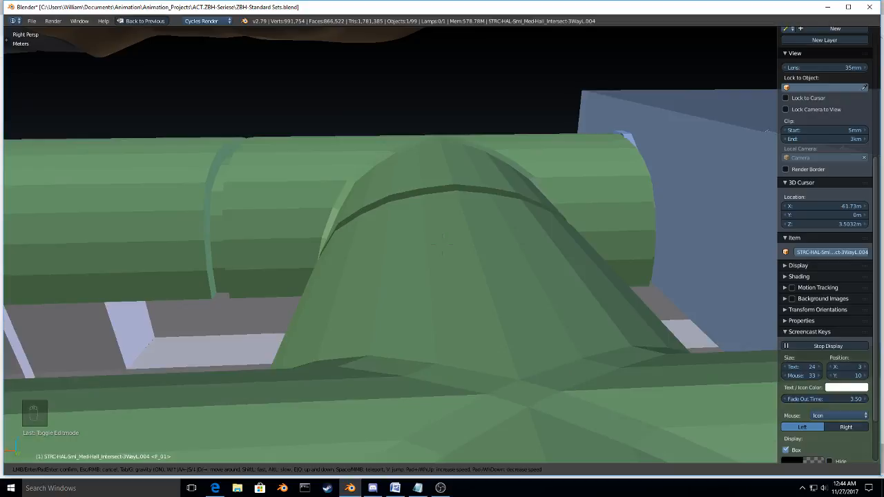
Step: Inspect the blue windowed room overlooking the large bay, viewing it from inside and from the bay floor below
{"action": "key", "text": "w"}
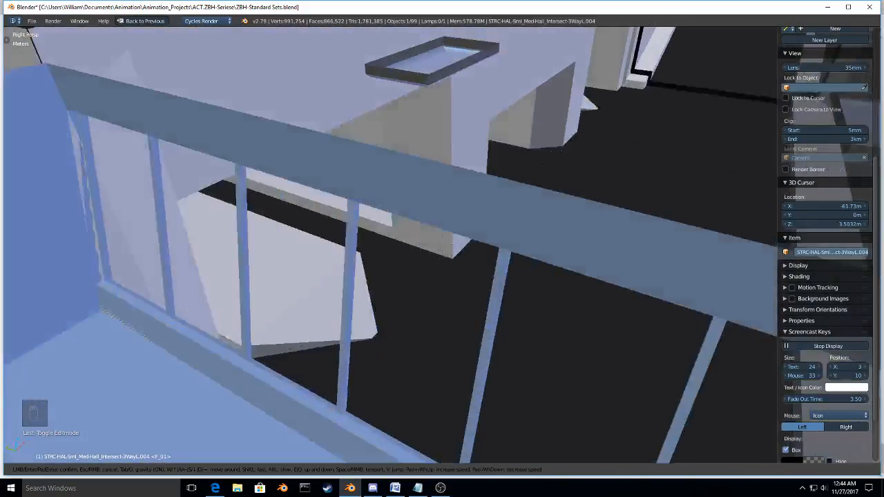
{"action": "key", "text": "w"}
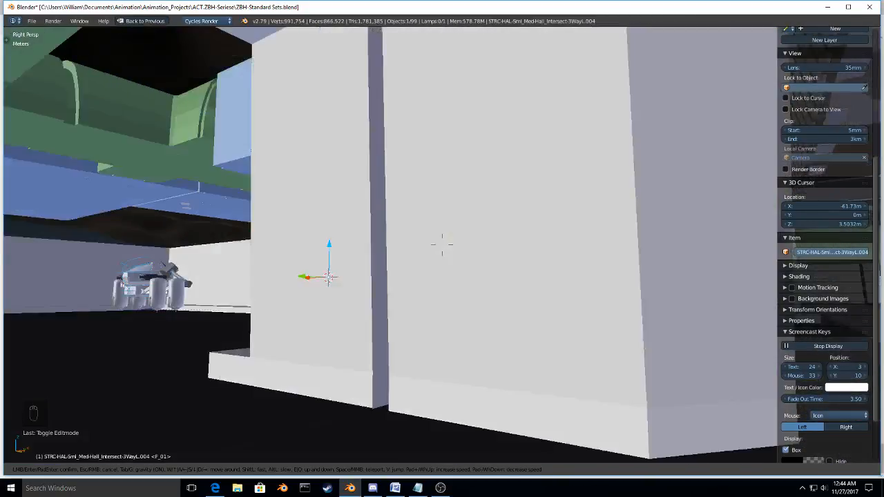
{"action": "key", "text": "s"}
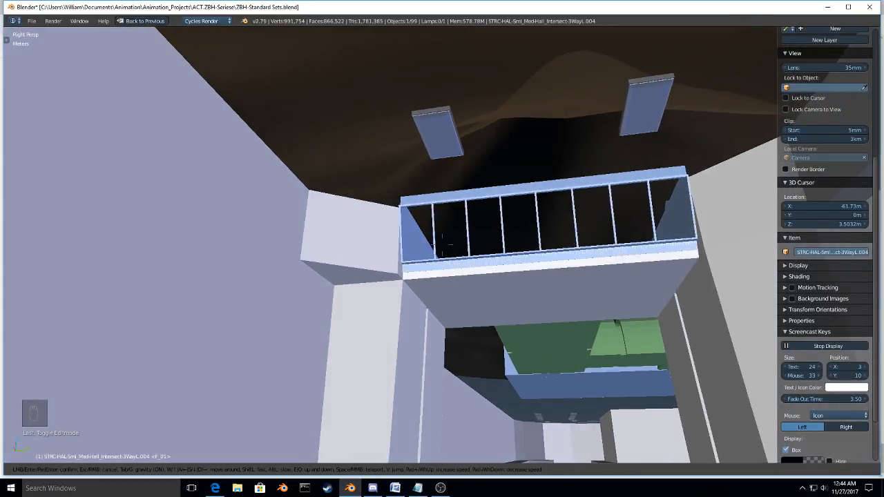
{"action": "key", "text": "w"}
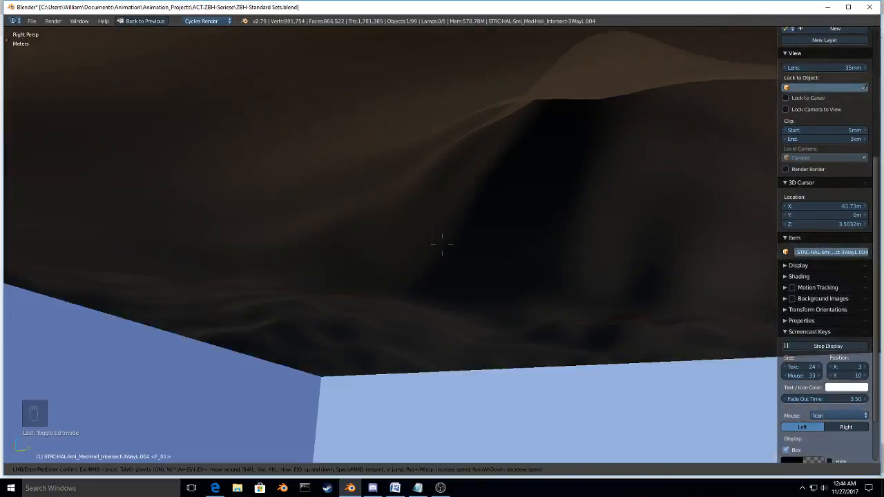
{"action": "key", "text": "w"}
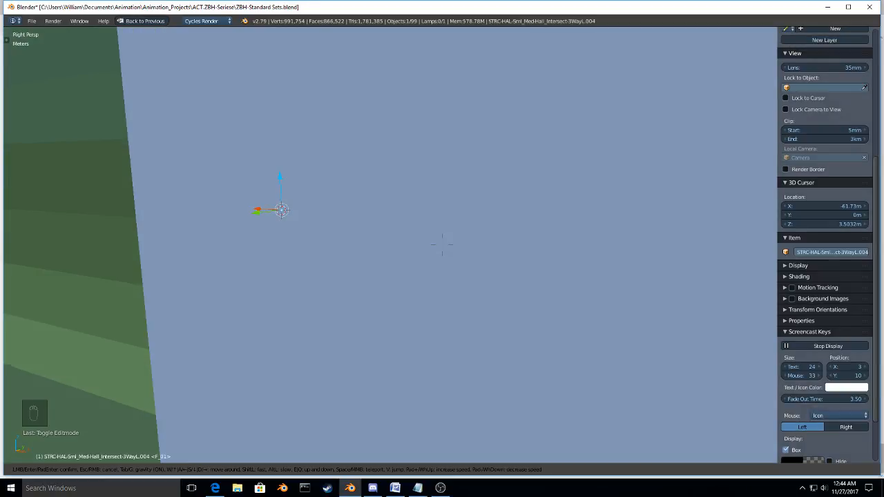
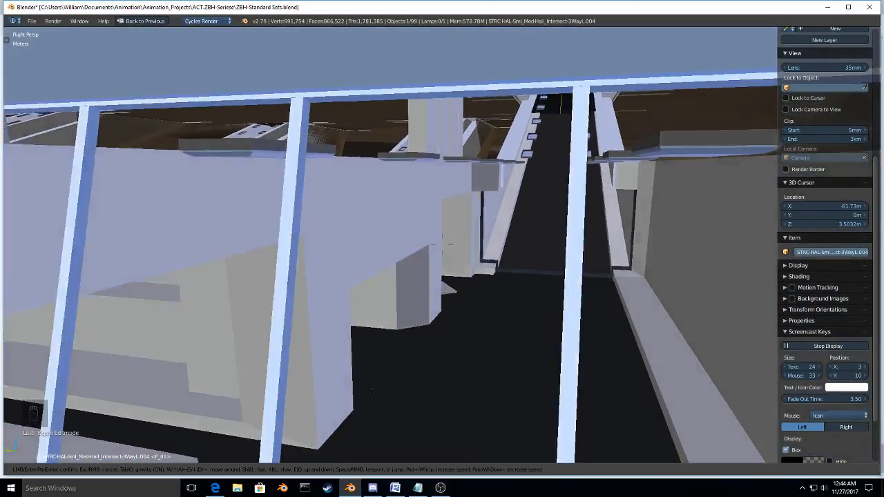
Step: Examine the gap between the end of Base-Layout.DCON-Top and the entry/exit chutes, framing the end face in Edit Mode
{"action": "key", "text": "w"}
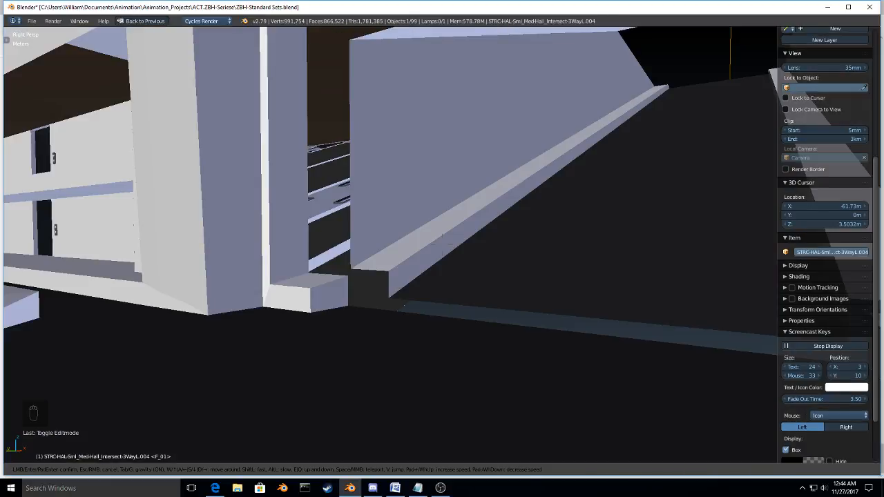
{"action": "left_click", "coordinate": [442, 245]}
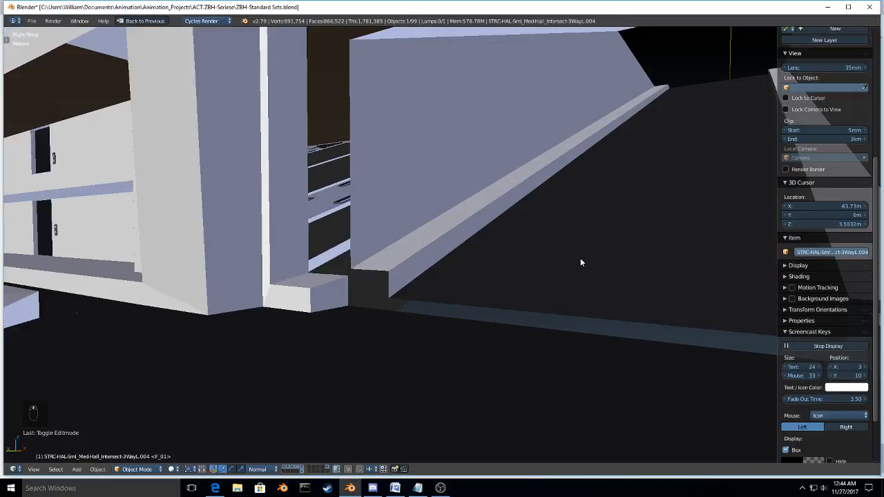
{"action": "middle_click_drag", "start_coordinate": [580, 258], "coordinate": [513, 282]}
{"action": "right_click", "coordinate": [513, 283]}
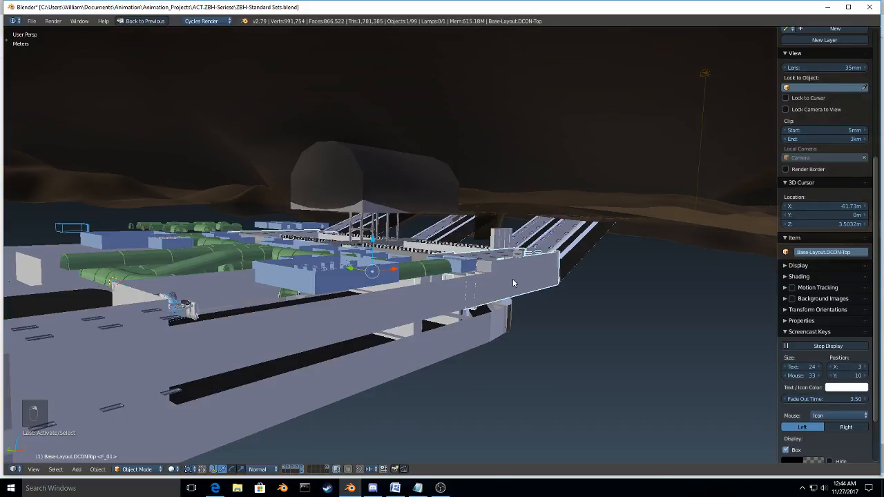
{"action": "key", "text": "ctrl+Tab"}
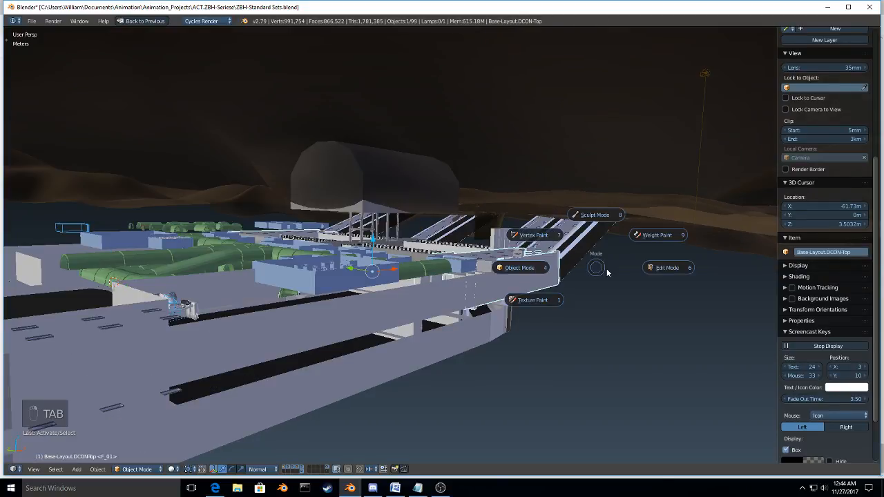
{"action": "left_click", "coordinate": [607, 272]}
{"action": "key", "text": "KP_Decimal"}
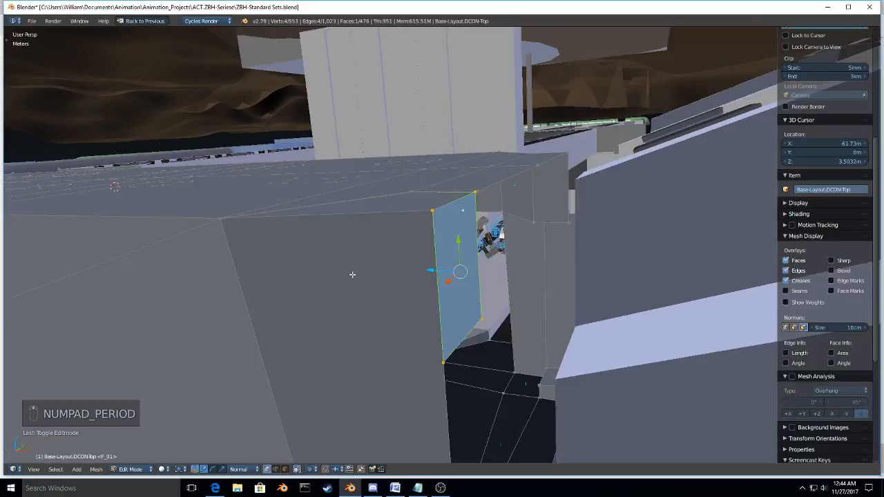
{"action": "middle_click_drag", "start_coordinate": [352, 274], "coordinate": [522, 305]}
{"action": "key", "text": "Tab"}
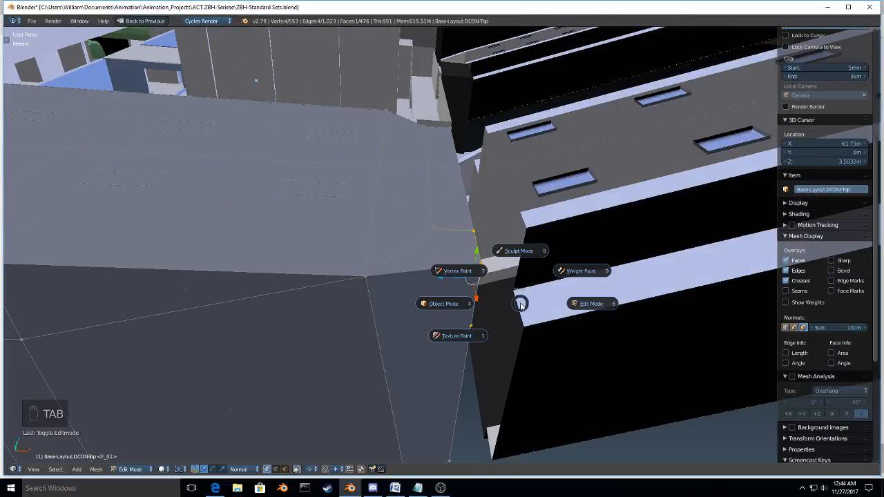
{"action": "left_click", "coordinate": [460, 303]}
Step: Select the end edge loop of Base-Layout.Entry/Exit-Chutes and snap the 3D cursor to it
{"action": "right_click", "coordinate": [582, 301]}
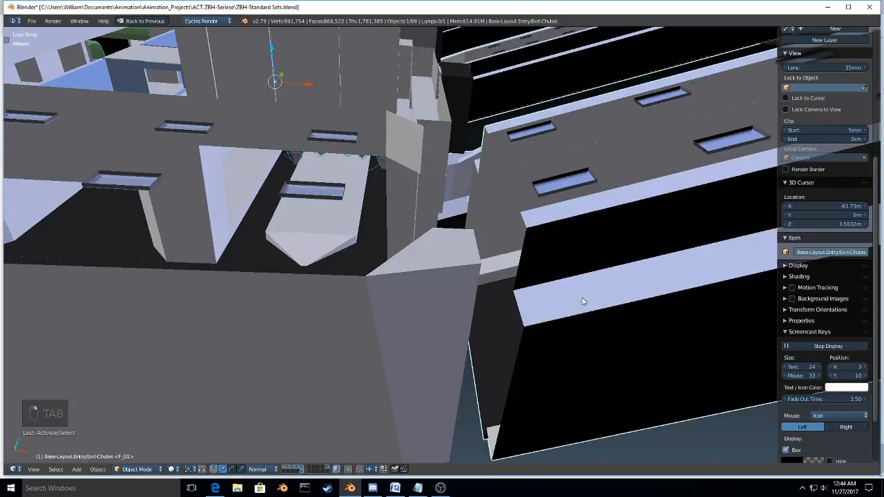
{"action": "key", "text": "Tab"}
{"action": "key", "text": "super"}
{"action": "key", "text": "super"}
{"action": "key", "text": "super"}
{"action": "key", "text": "super"}
{"action": "key", "text": "super"}
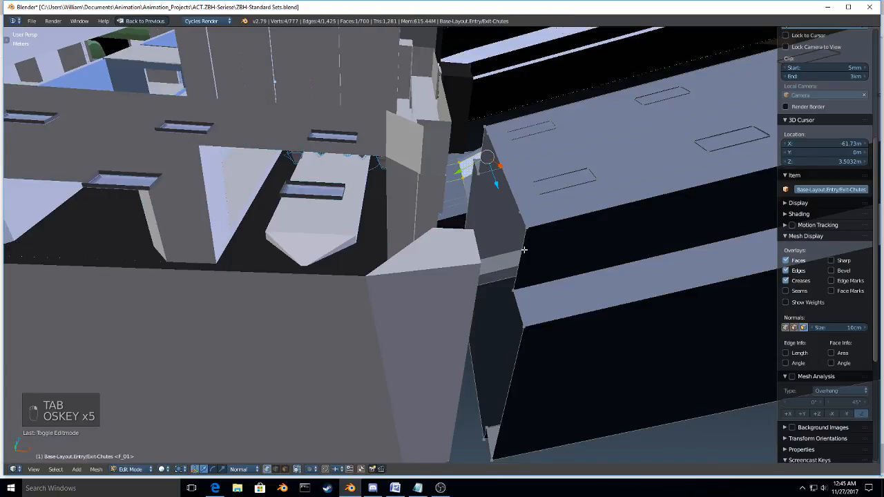
{"action": "key", "text": "super"}
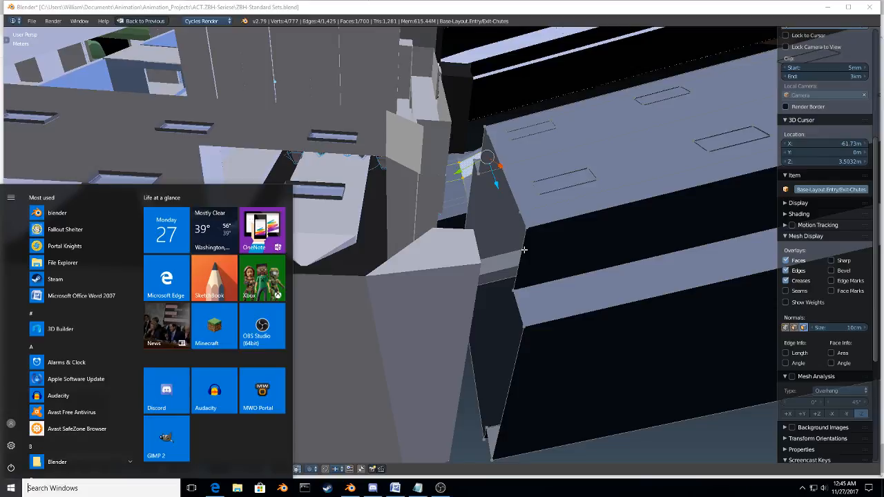
{"action": "right_click", "coordinate": [524, 250], "text": "alt"}
{"action": "mouse_move", "coordinate": [521, 268]}
{"action": "middle_mouse_down"}
{"action": "mouse_move", "coordinate": [507, 262]}
{"action": "mouse_move", "coordinate": [511, 255]}
{"action": "middle_mouse_up"}
{"action": "key", "text": "shift+s"}
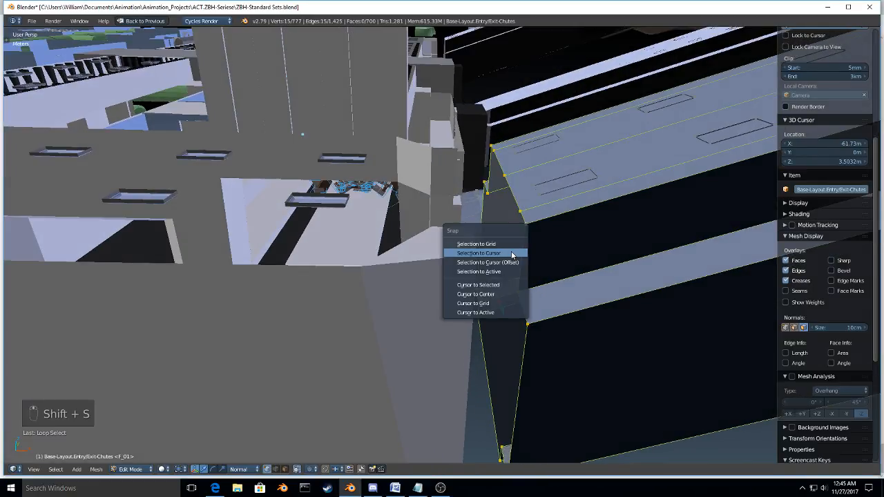
{"action": "left_click", "coordinate": [512, 285]}
Step: Align the chute-side end loop of Base-Layout.DCON-Top with the chutes by scaling it to 0 along X about the 3D cursor
{"action": "key", "text": "Tab"}
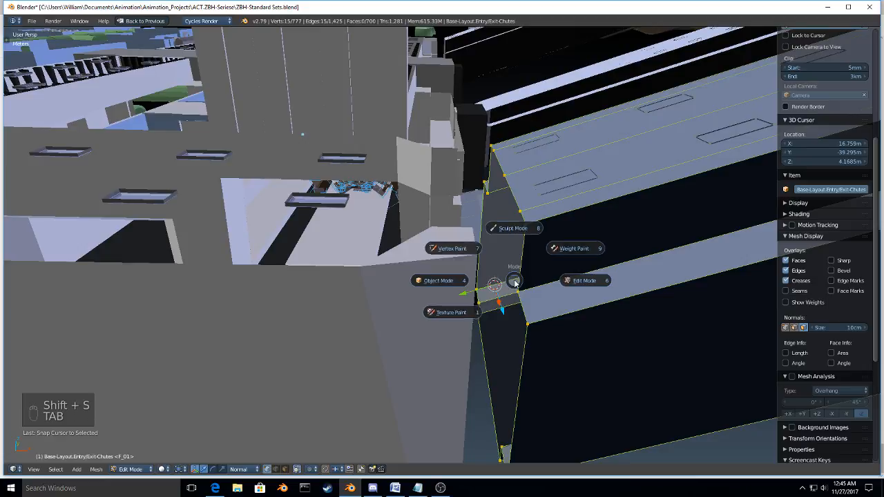
{"action": "left_click", "coordinate": [457, 277]}
{"action": "middle_click_drag", "start_coordinate": [457, 278], "coordinate": [440, 284]}
{"action": "right_click", "coordinate": [441, 280]}
{"action": "key", "text": "Tab"}
{"action": "left_click", "coordinate": [493, 273]}
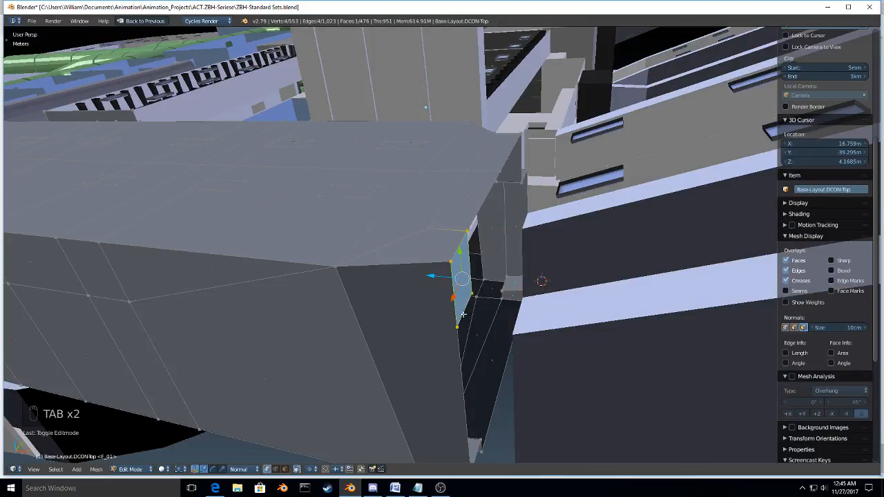
{"action": "right_click", "coordinate": [459, 343], "text": "alt+shift"}
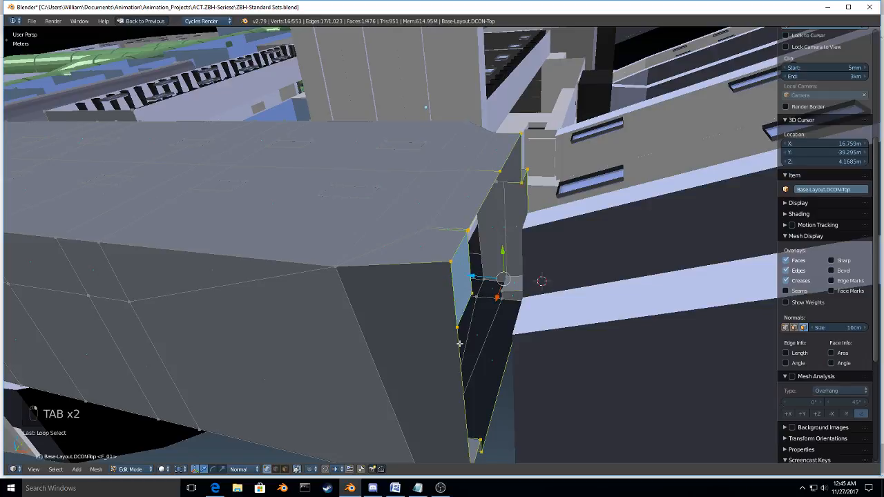
{"action": "middle_click_drag", "start_coordinate": [459, 343], "coordinate": [476, 355]}
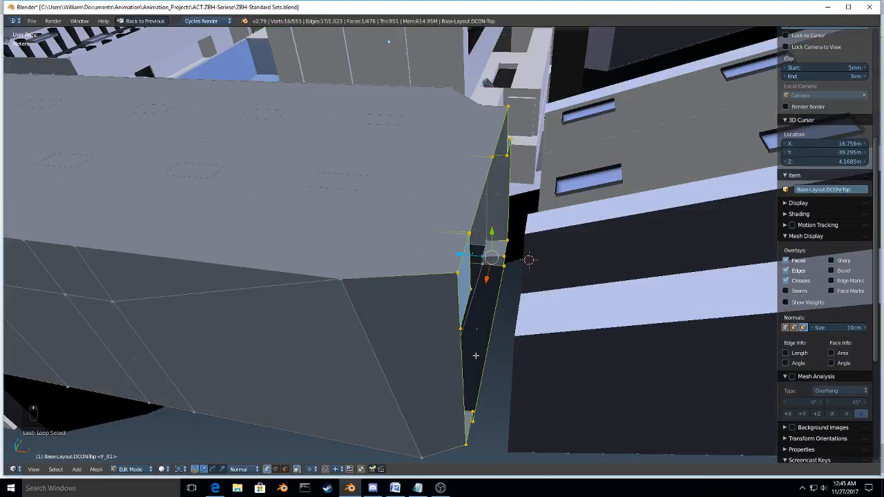
{"action": "key", "text": "period"}
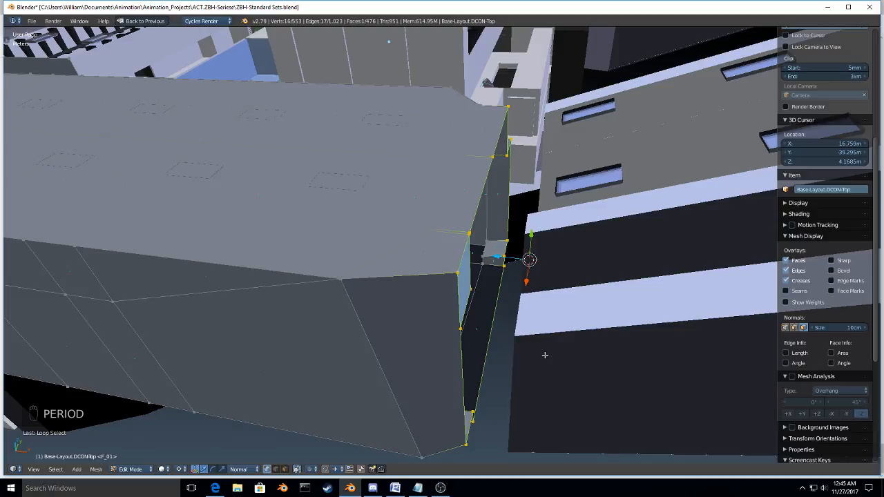
{"action": "key", "text": "s"}
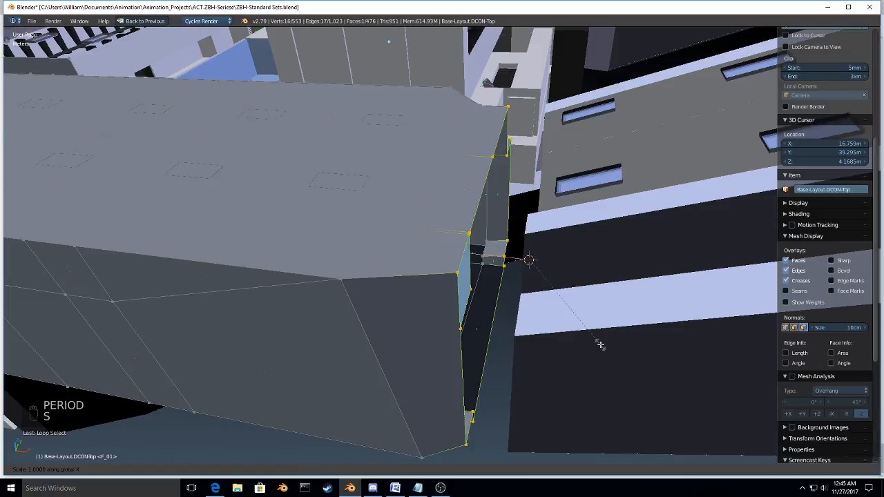
{"action": "type", "text": "0"}
{"action": "key", "text": "Return"}
Step: Snap the 3D cursor to the upper inner corner vertex of Base-Layout.DCON-Top's end face, beside the chute wall
{"action": "middle_click_drag", "start_coordinate": [520, 359], "coordinate": [459, 243]}
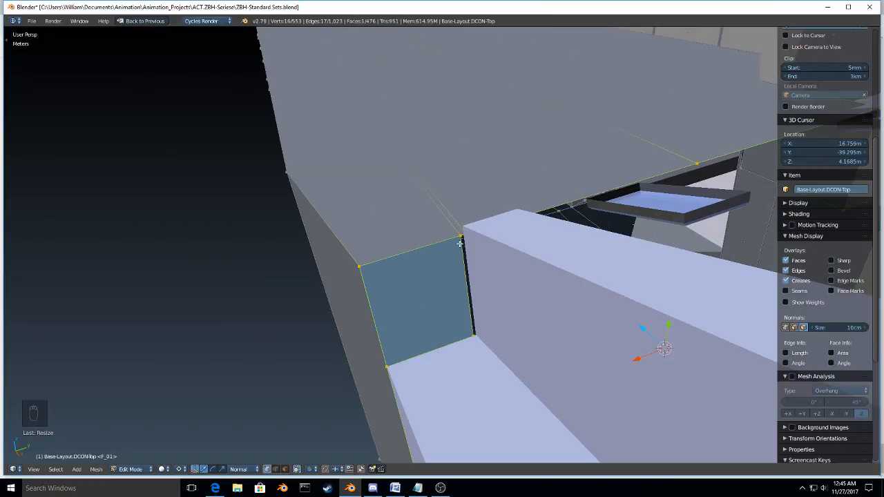
{"action": "right_click", "coordinate": [484, 237]}
{"action": "key", "text": "shift+s"}
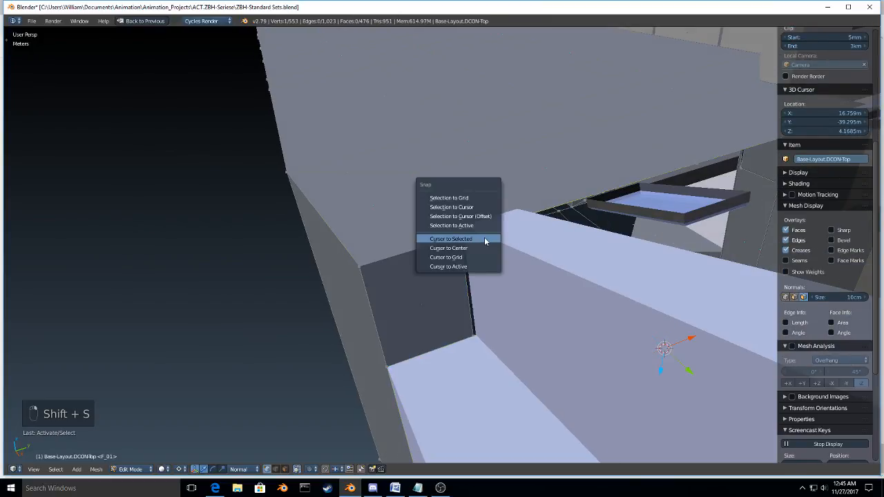
{"action": "left_click", "coordinate": [484, 238]}
Step: Straighten the end face's inner vertical edge by scaling it to 0 along Y about the 3D cursor, and return to Object Mode
{"action": "key", "text": "ctrl+Tab"}
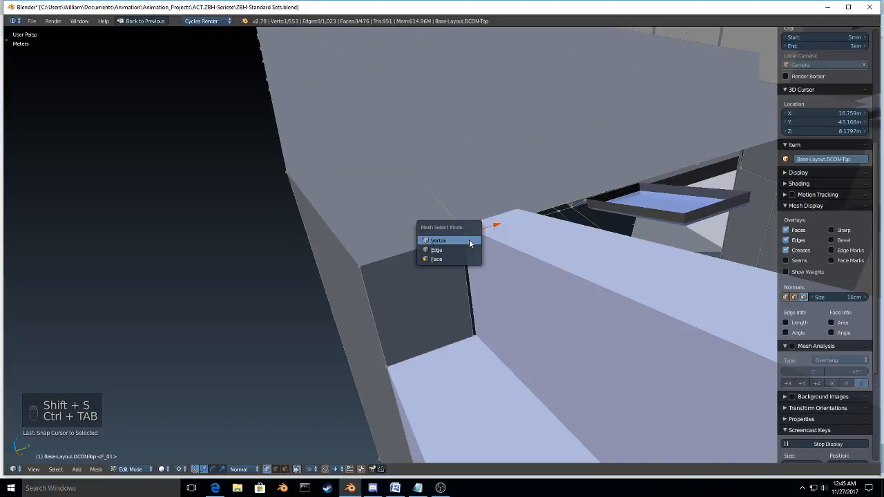
{"action": "left_click", "coordinate": [469, 250]}
{"action": "right_click", "coordinate": [478, 270]}
{"action": "key", "text": "s"}
{"action": "key", "text": "y"}
{"action": "key", "text": "0"}
{"action": "key", "text": "Return"}
{"action": "key", "text": "Tab"}
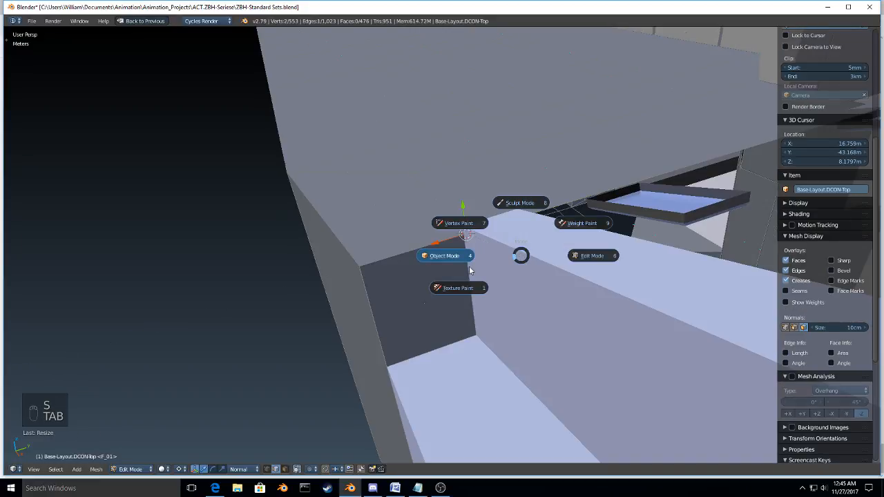
{"action": "left_click", "coordinate": [468, 270]}
Step: Inspect the refitted joint between Base-Layout.DCON-Top and the chute from above and from inside the passage
{"action": "scroll", "coordinate": [469, 271], "scroll_direction": "down", "scroll_amount": 5}
{"action": "middle_click_drag", "start_coordinate": [468, 270], "coordinate": [363, 309]}
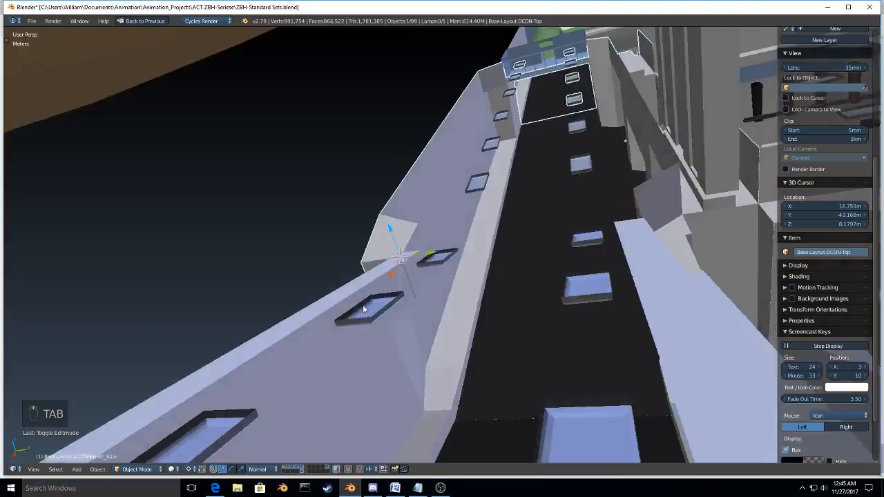
{"action": "key", "text": "shift+f"}
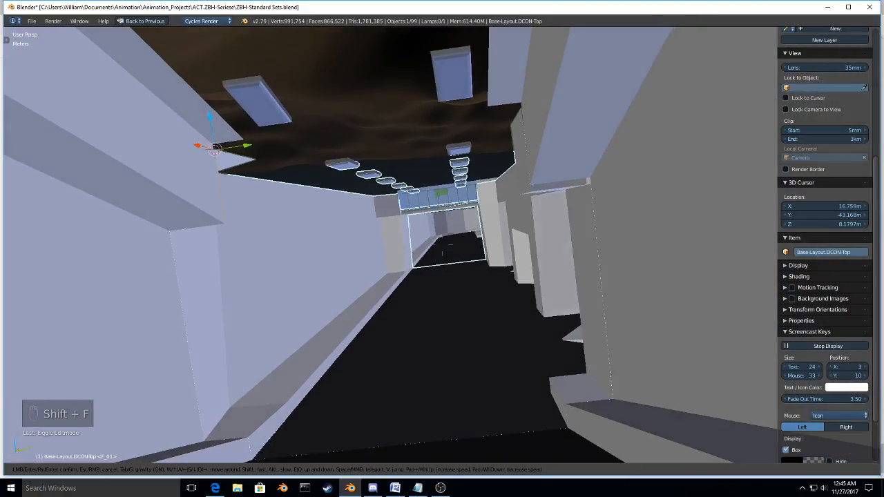
{"action": "left_click", "coordinate": [442, 244]}
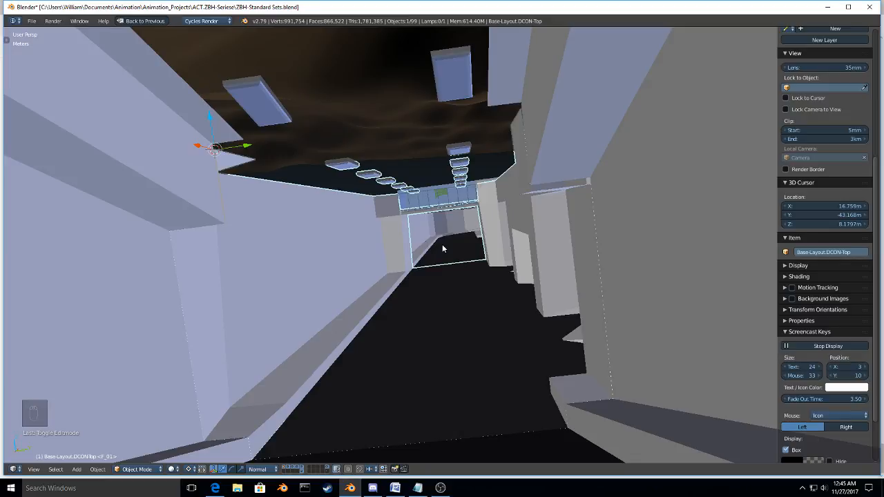
{"action": "key", "text": "KP_1"}
{"action": "key", "text": "KP_3"}
Step: Walk along the long passage and check its framed opening, wall pillars and the connection back to the chute
{"action": "key", "text": "shift+f"}
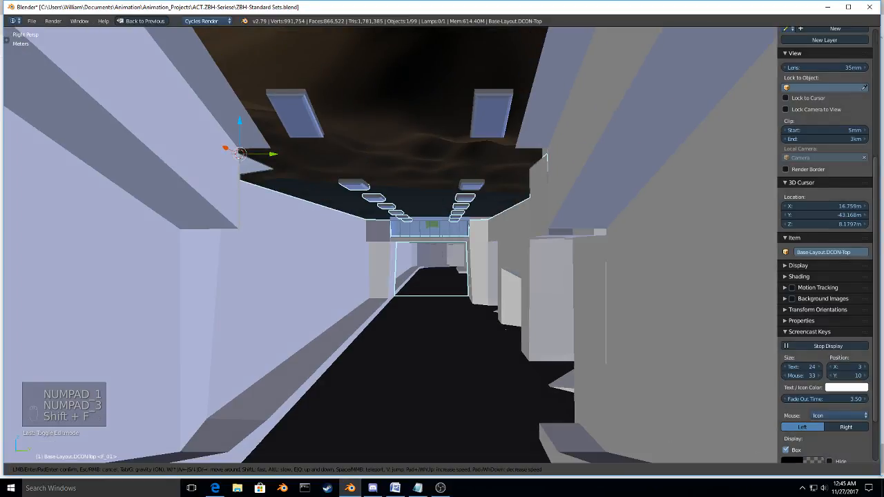
{"action": "key", "text": "w"}
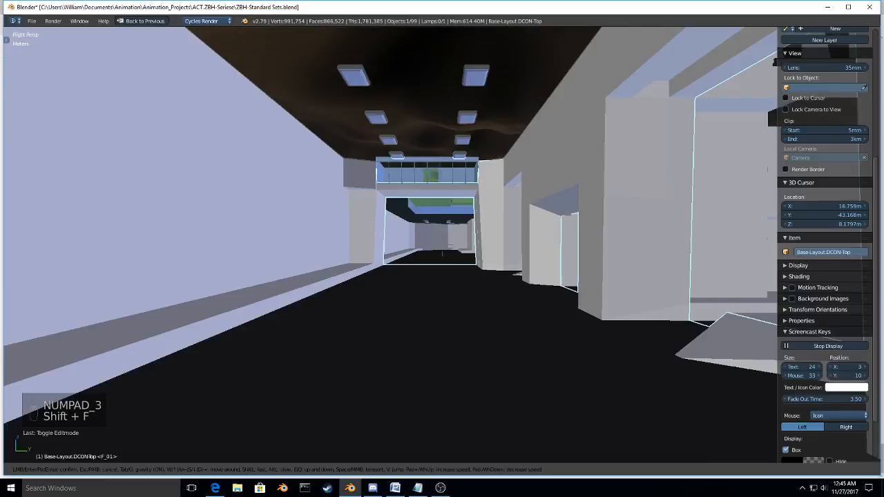
{"action": "key", "text": "w"}
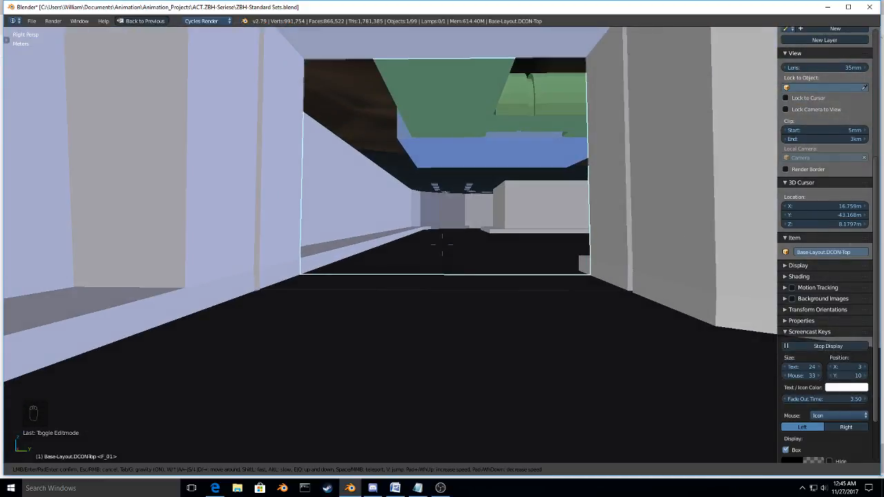
{"action": "key", "text": "w"}
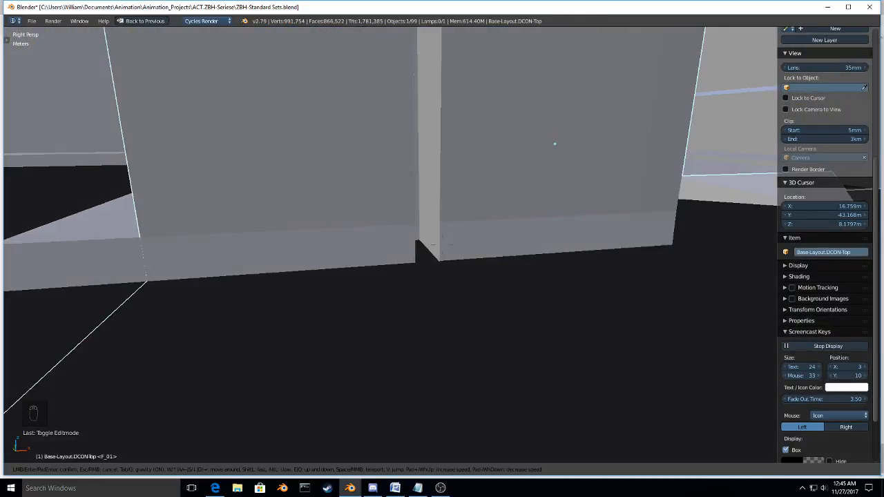
{"action": "key", "text": "w"}
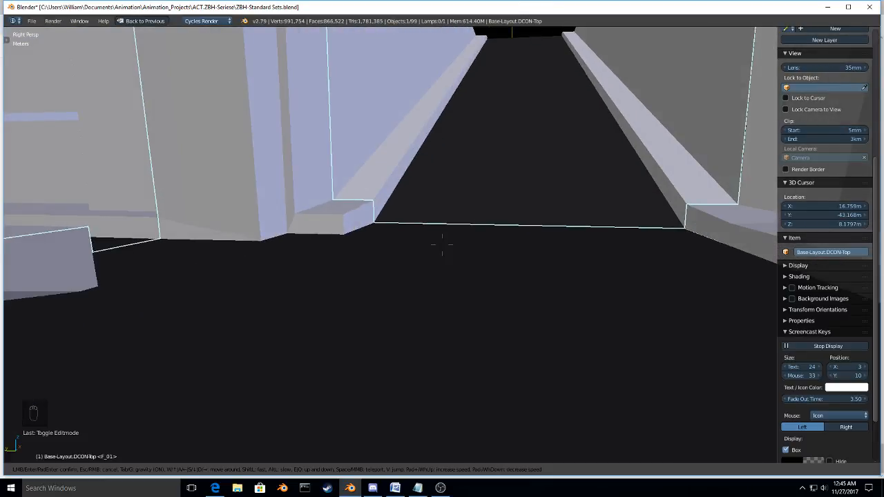
{"action": "key", "text": "w"}
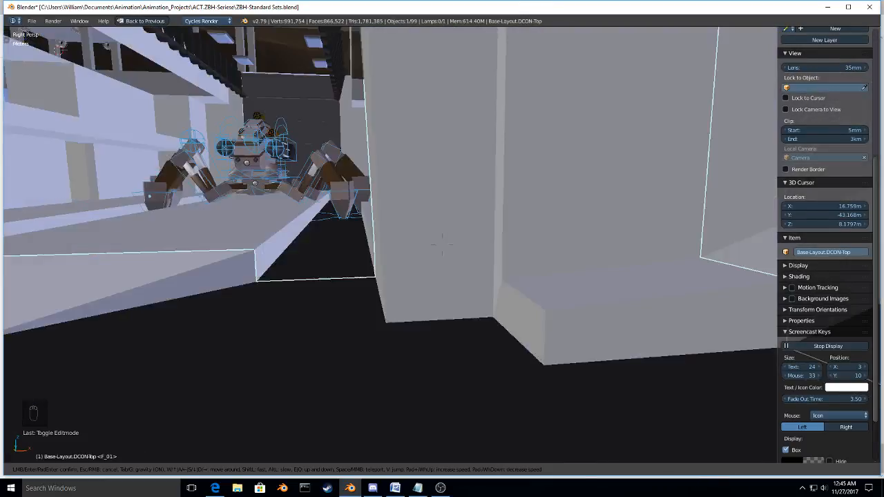
Step: Walk through the ramps, lower parking lots and main hall to check how the refitted halls and intersections connect
{"action": "key", "text": "w"}
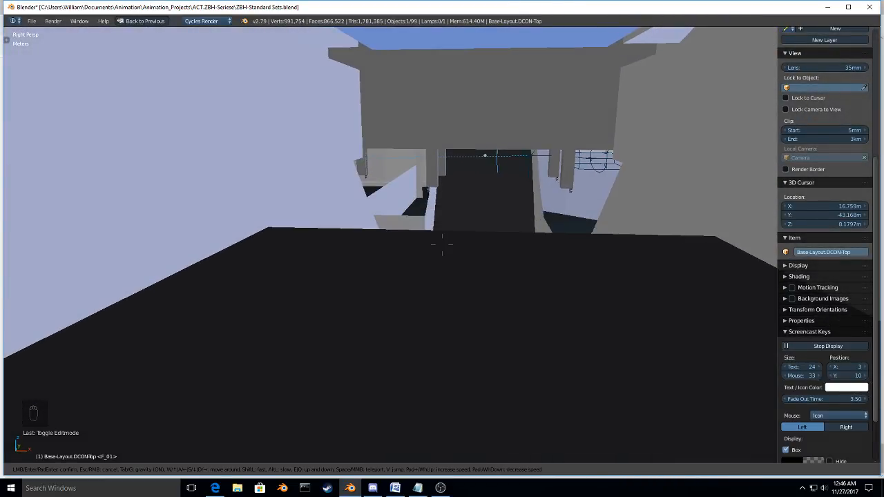
{"action": "key", "text": "w"}
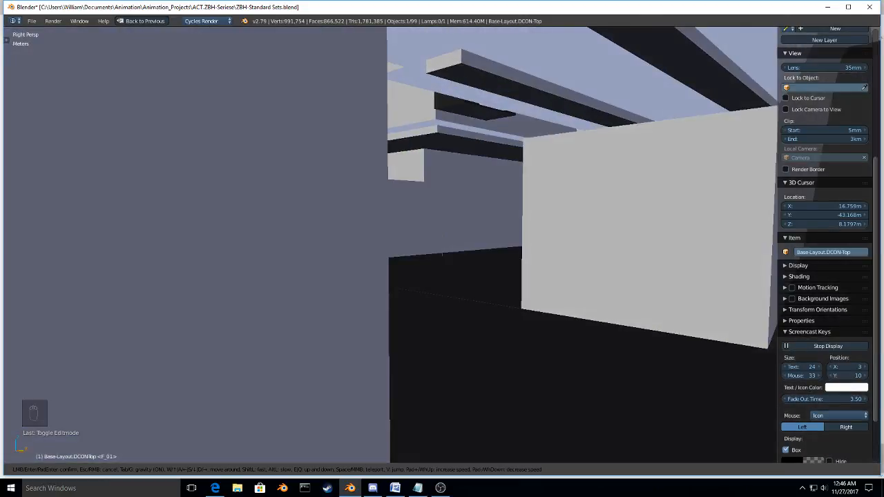
{"action": "key", "text": "w"}
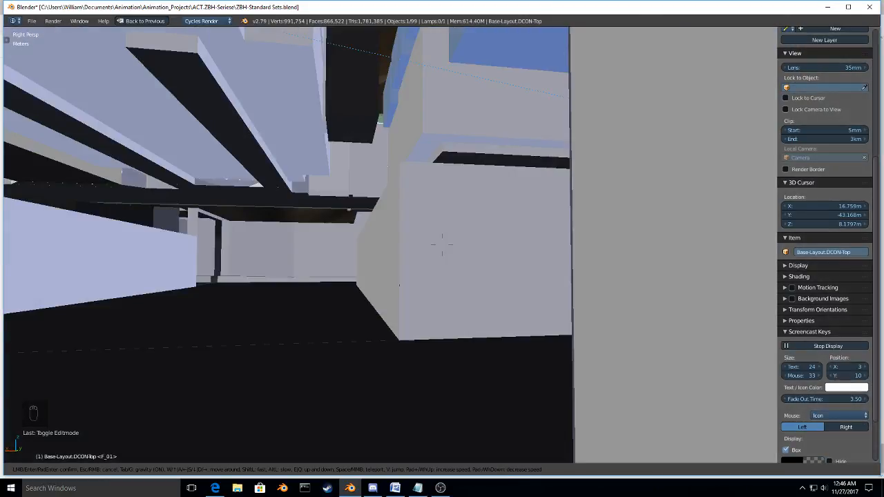
{"action": "key", "text": "w"}
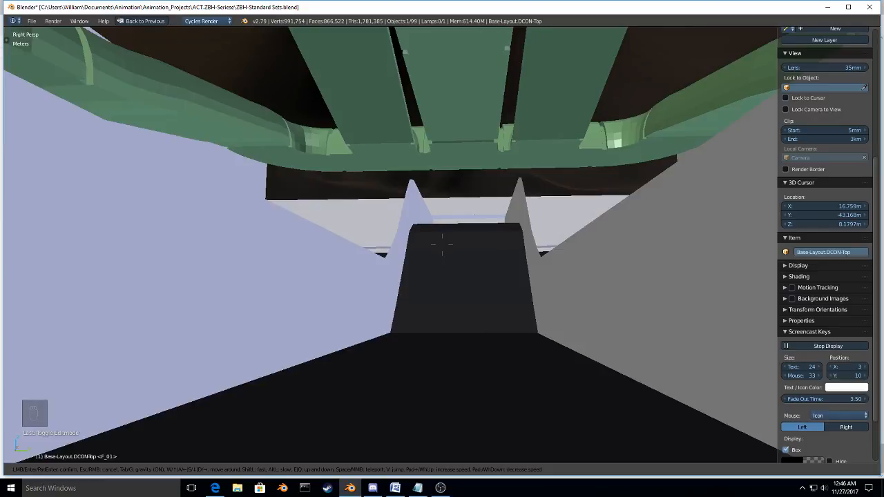
{"action": "key", "text": "w"}
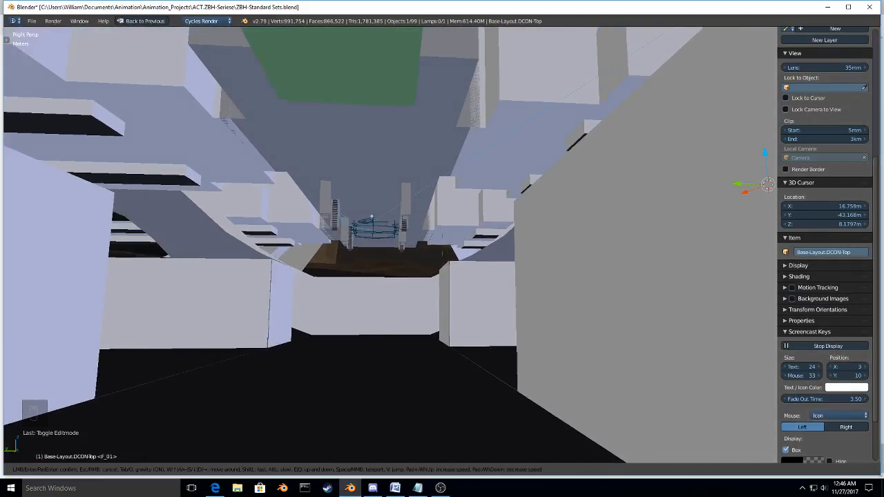
{"action": "key", "text": "w"}
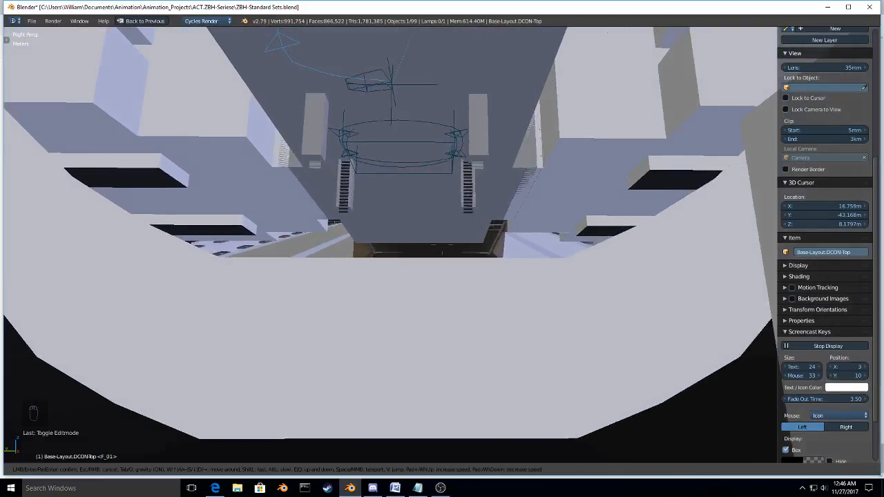
{"action": "key", "text": "w"}
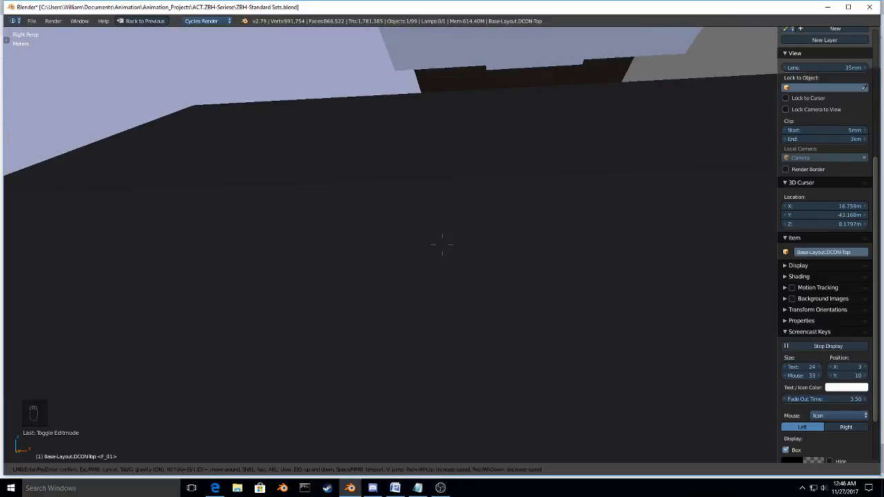
{"action": "key", "text": "w"}
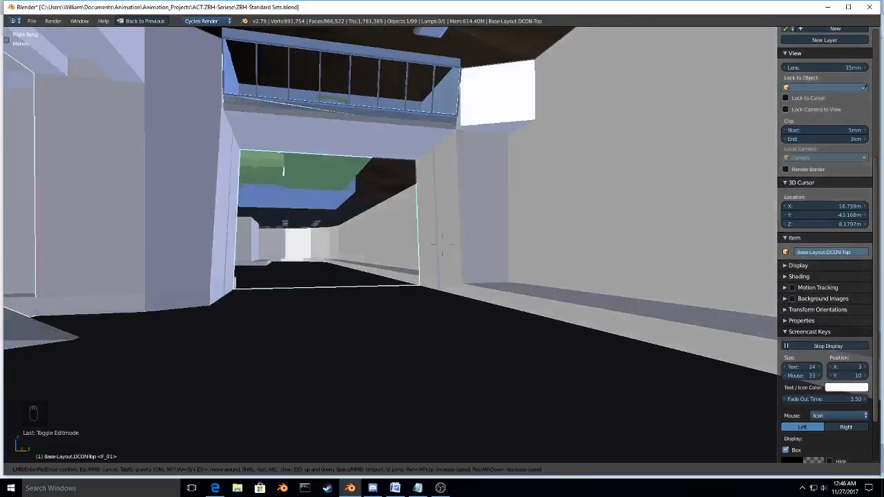
{"action": "key", "text": "w"}
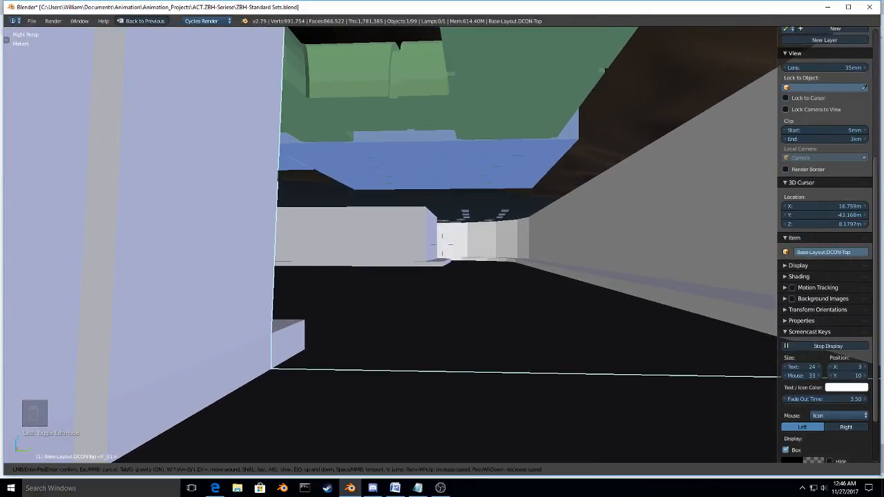
Step: Enter the green arched tunnels through the hall's wall opening and inspect their junctions and ribs from inside
{"action": "key", "text": "w"}
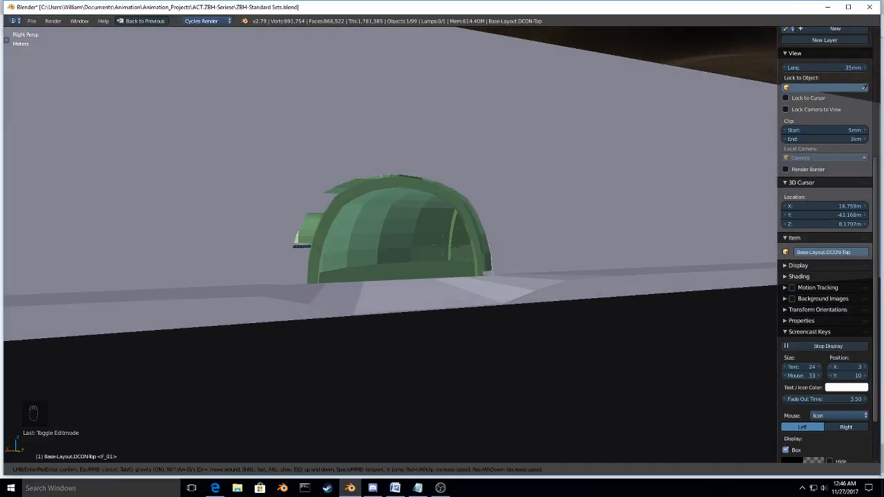
{"action": "key", "text": "w"}
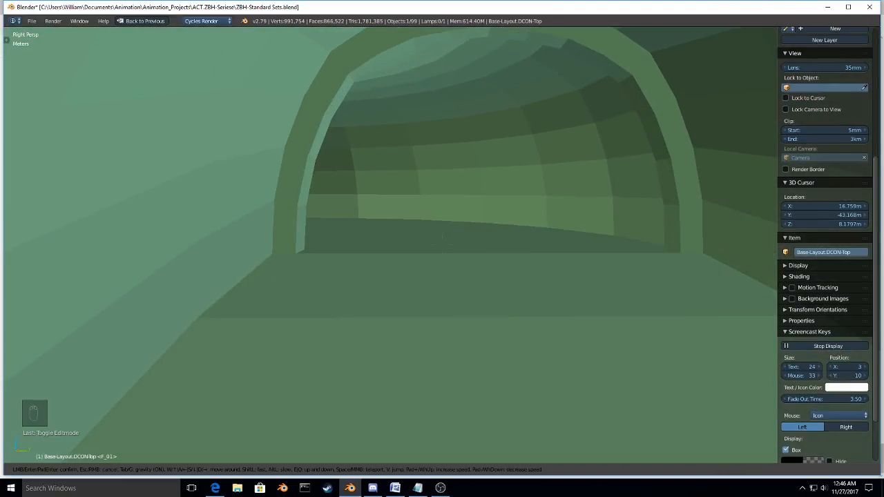
{"action": "key", "text": "w"}
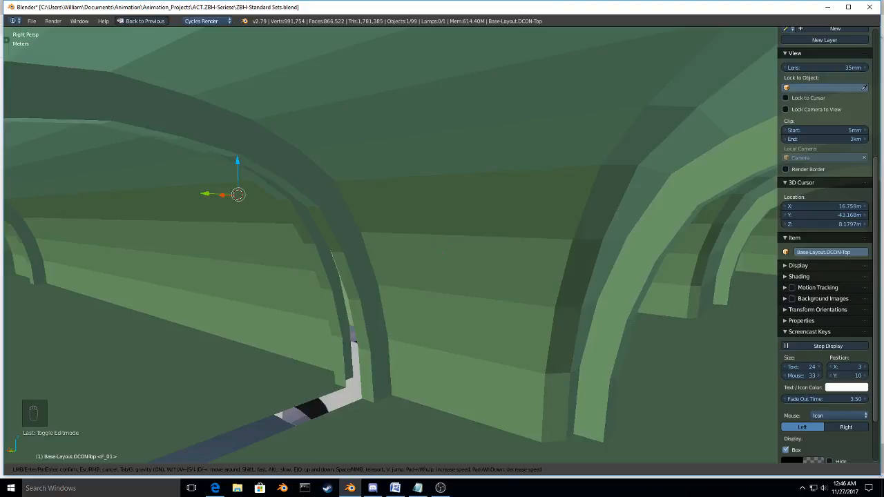
{"action": "key", "text": "w"}
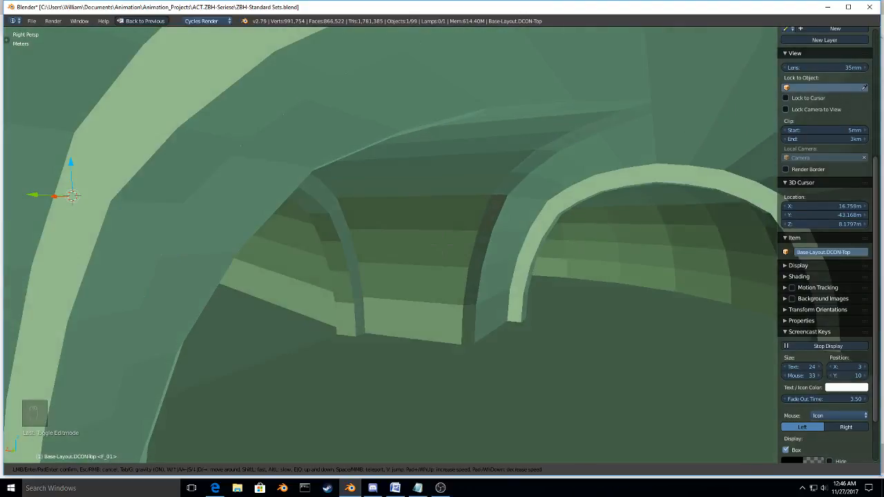
{"action": "key", "text": "w"}
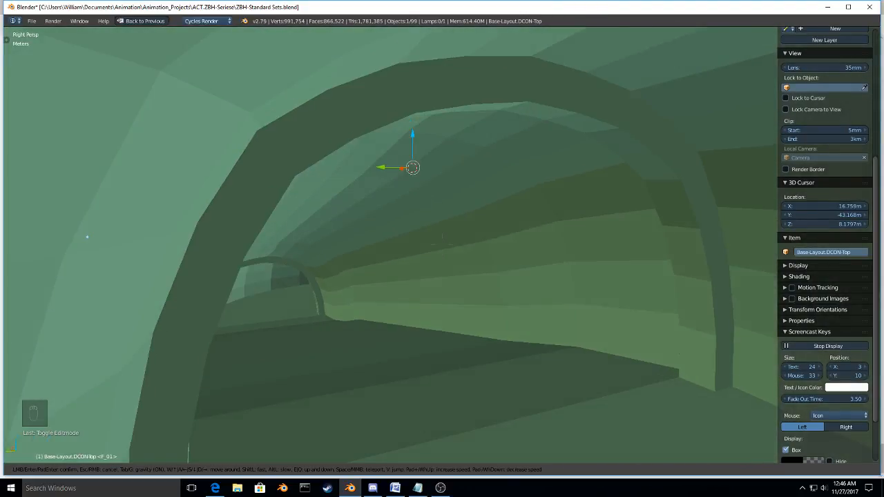
Step: Return through the hall and its arched wall opening, and examine the wall joint between the chute and lower parking lots
{"action": "key", "text": "w"}
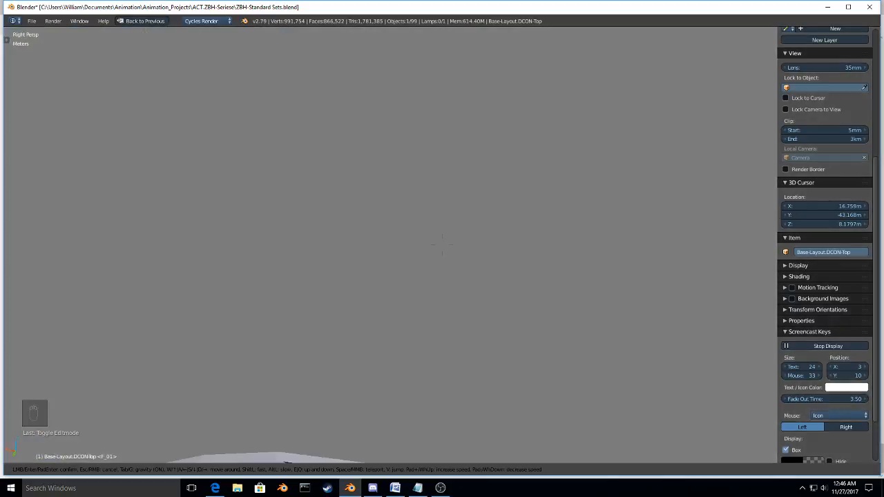
{"action": "key", "text": "w"}
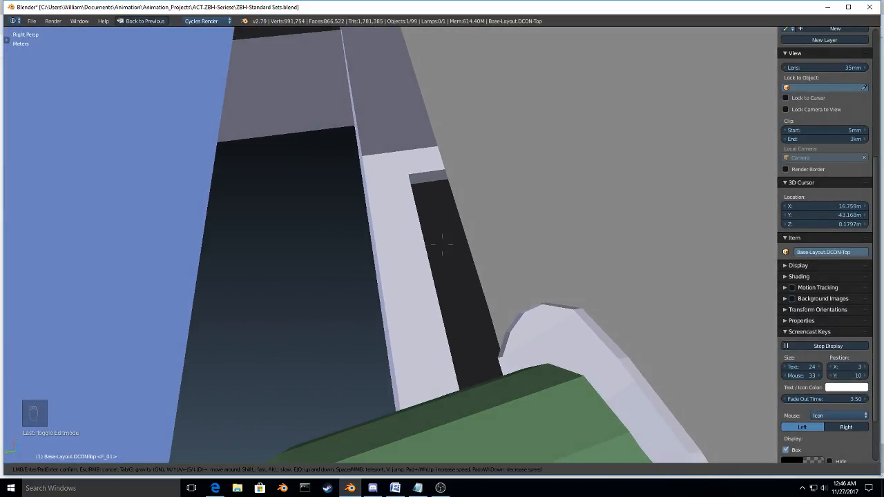
{"action": "key", "text": "w"}
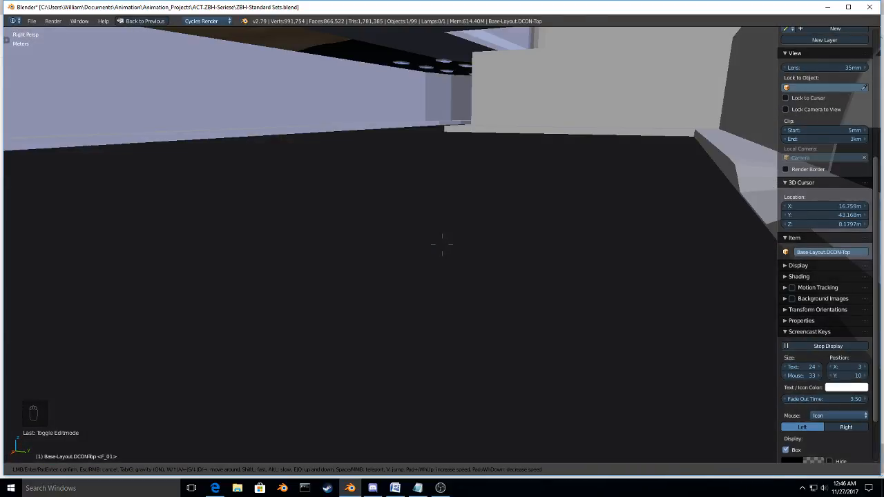
{"action": "key", "text": "w"}
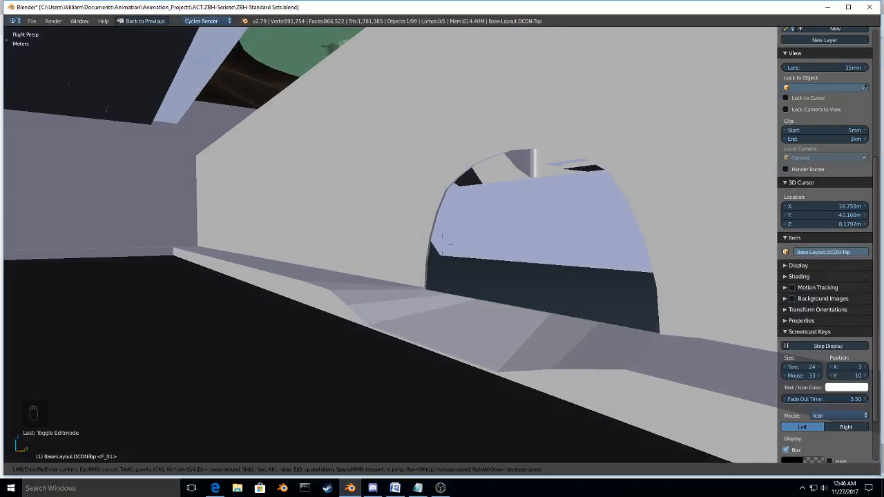
{"action": "key", "text": "w"}
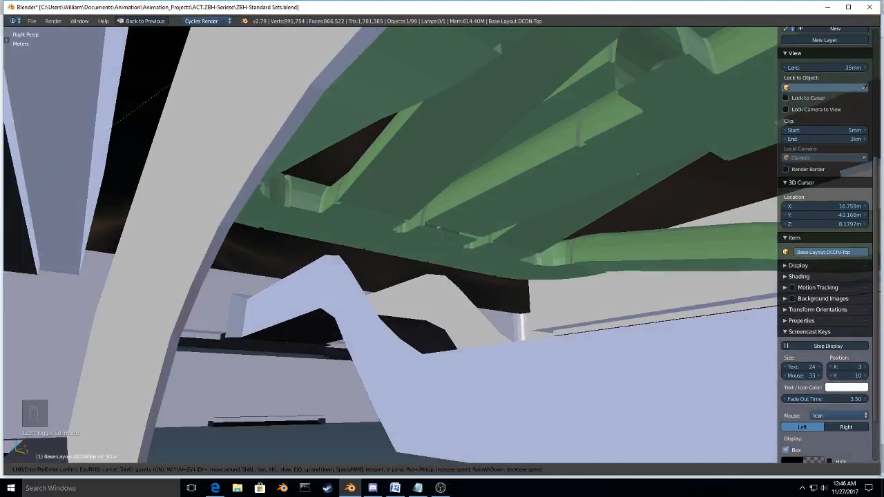
{"action": "key", "text": "d"}
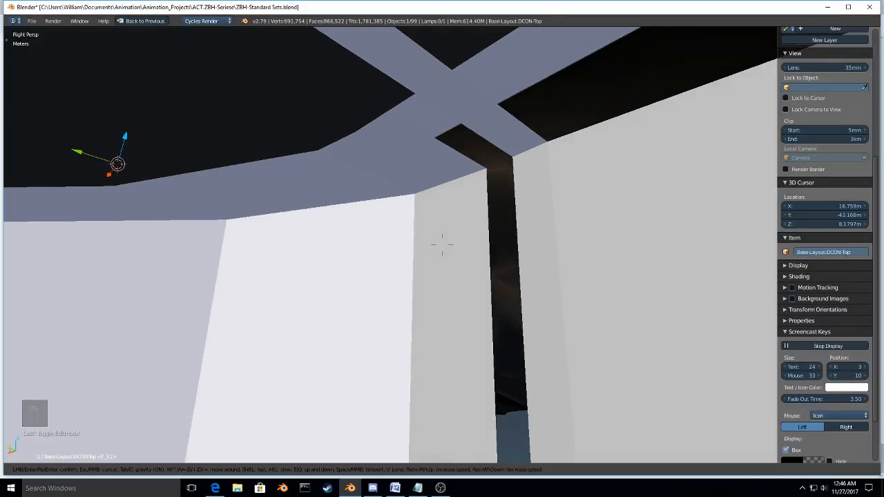
Step: Snap the 3D cursor to the open-end edge loop of Base-Layout.Entry/Exit-Chutes beside the gap to the lower parking lots
{"action": "left_click", "coordinate": [442, 243]}
{"action": "key", "text": "Tab"}
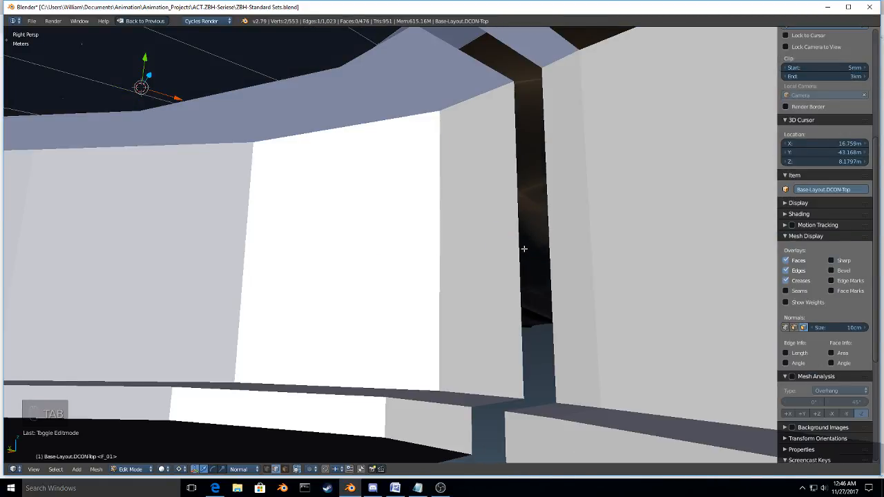
{"action": "key", "text": "Tab"}
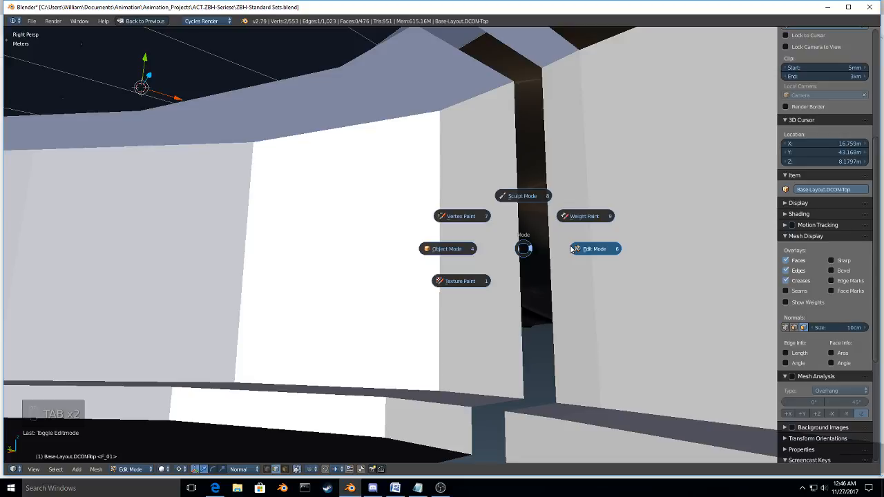
{"action": "key", "text": "Tab"}
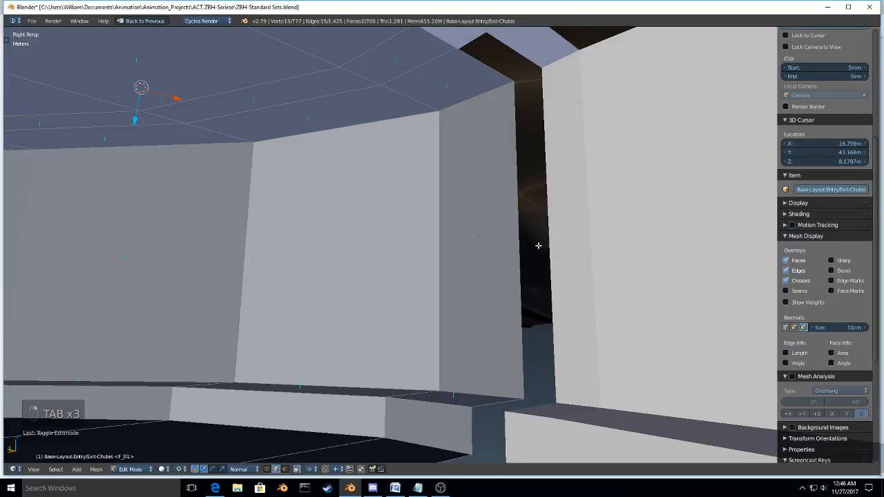
{"action": "key", "text": "ctrl+Tab"}
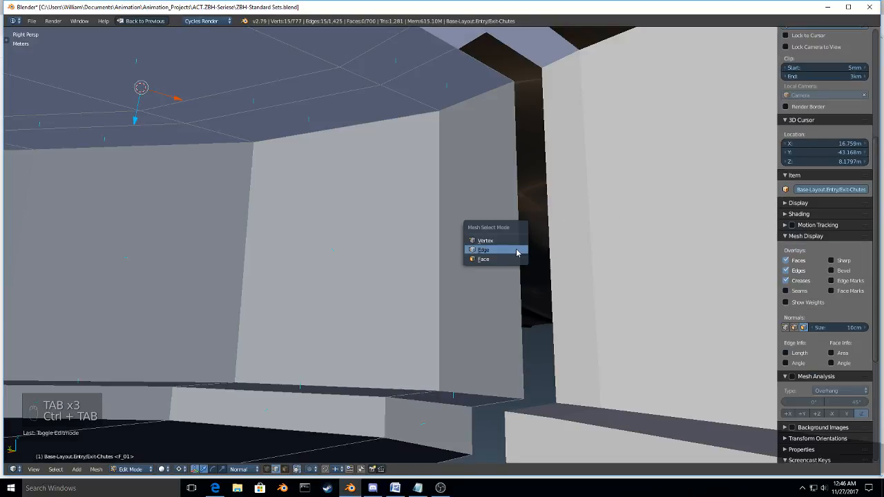
{"action": "left_click", "coordinate": [516, 249]}
{"action": "key", "text": "shift+s"}
{"action": "left_click", "coordinate": [516, 249]}
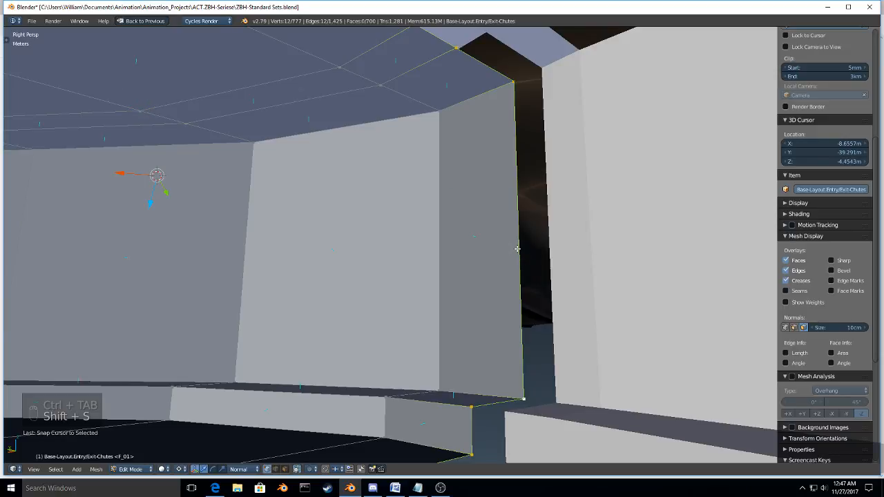
Step: Close the gap by scaling the end edge loop of Base-Layout.Parking-Lots-Lower along X about the 3D cursor until flush, and return to Object Mode
{"action": "key", "text": "Tab"}
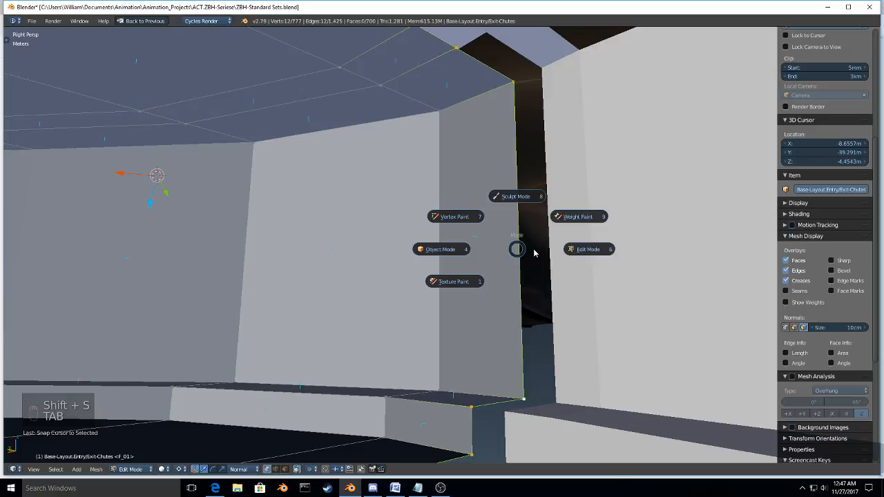
{"action": "left_click", "coordinate": [442, 249]}
{"action": "right_click", "coordinate": [564, 244]}
{"action": "key", "text": "Tab"}
{"action": "left_click", "coordinate": [639, 245]}
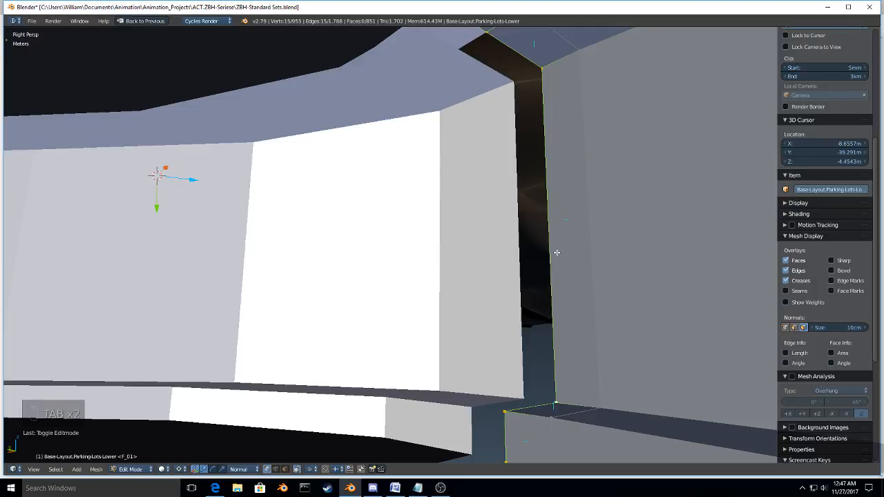
{"action": "key", "text": "shift+f"}
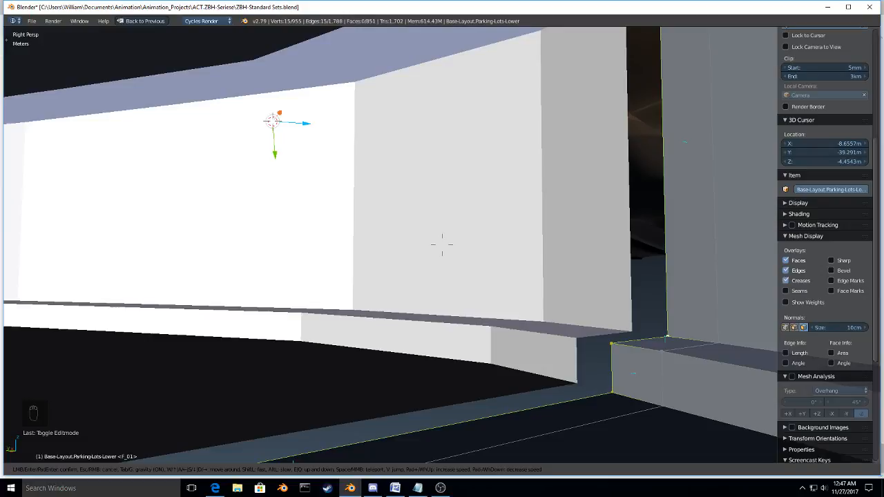
{"action": "left_click", "coordinate": [442, 243]}
{"action": "key", "text": "s"}
{"action": "key", "text": "x"}
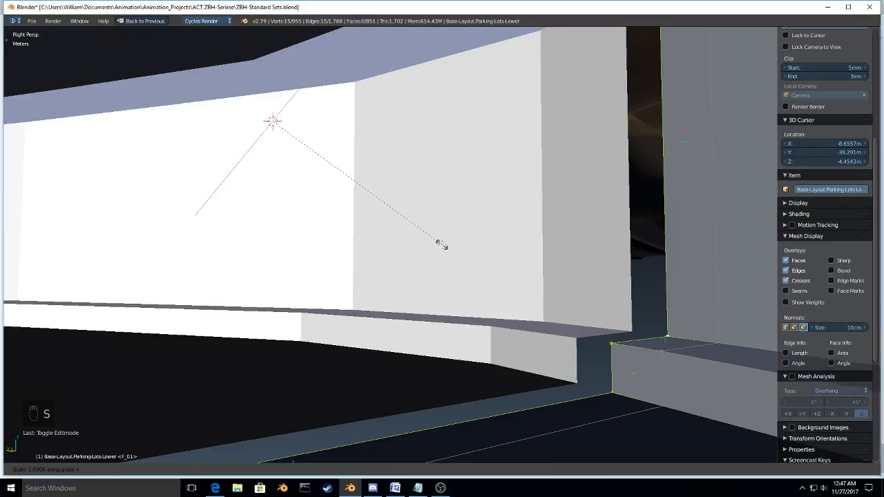
{"action": "left_click", "coordinate": [442, 245]}
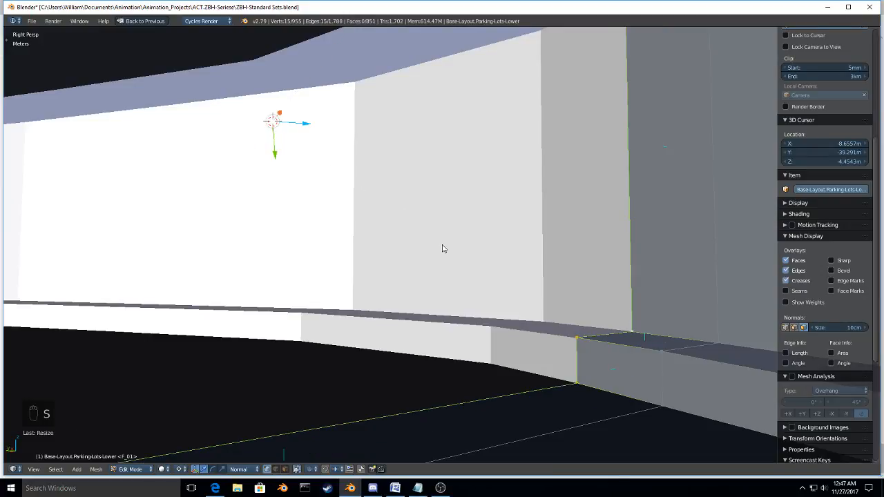
{"action": "key", "text": "Tab"}
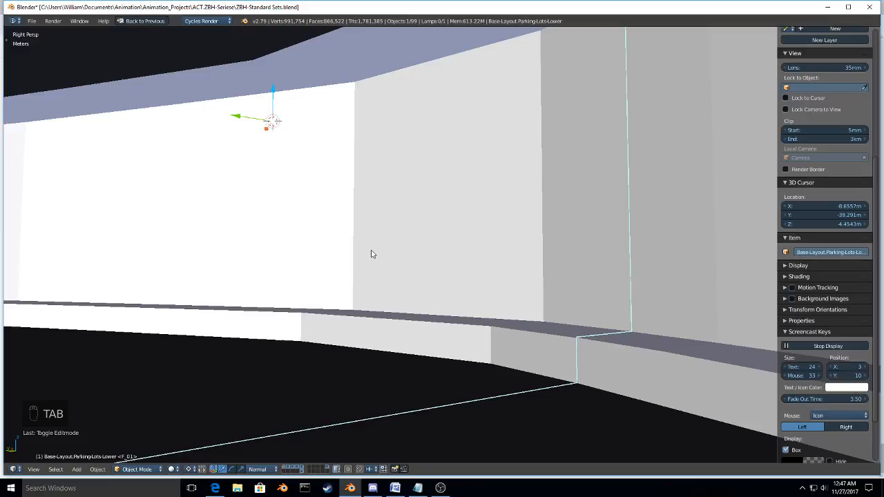
Step: Walk from the refitted wall joint through the lower parking lots, down the ramp and into the curved hall, inspecting the walls and floor
{"action": "key", "text": "shift+f"}
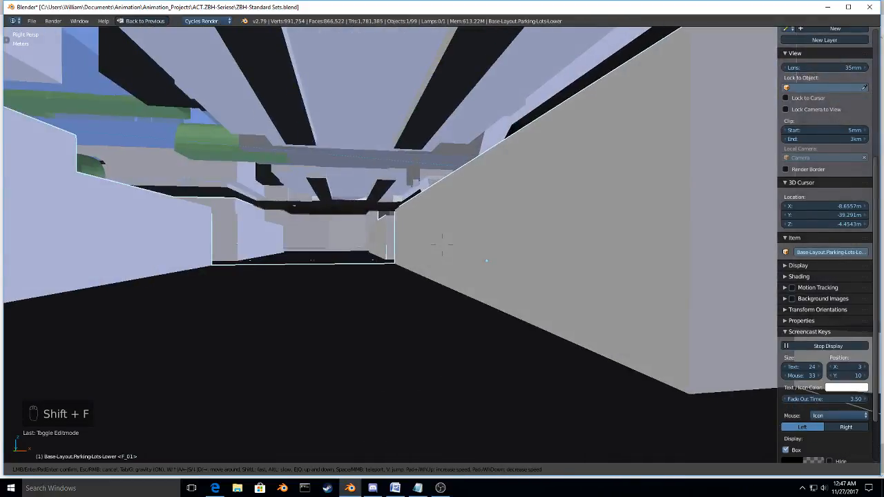
{"action": "key", "text": "w"}
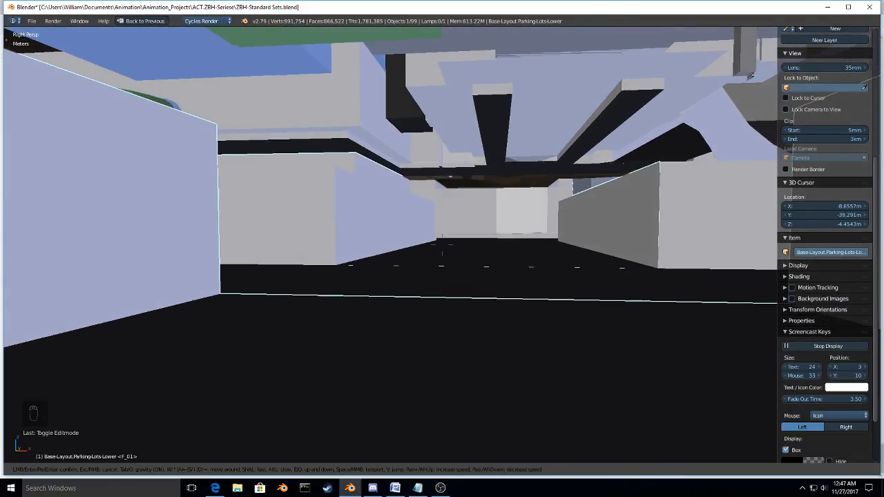
{"action": "key", "text": "w"}
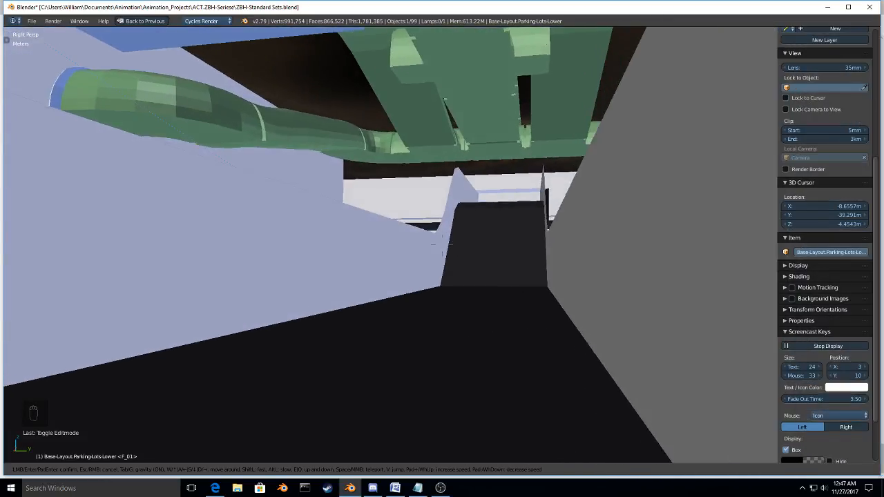
{"action": "key", "text": "w"}
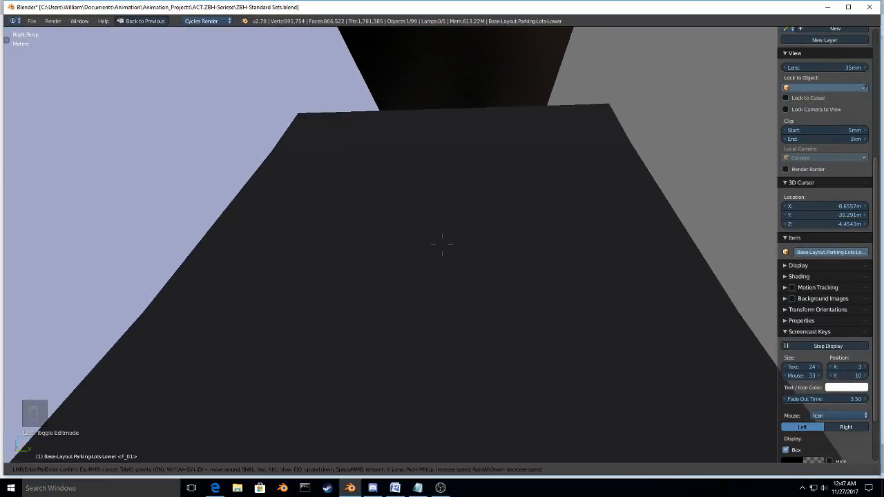
{"action": "key", "text": "w"}
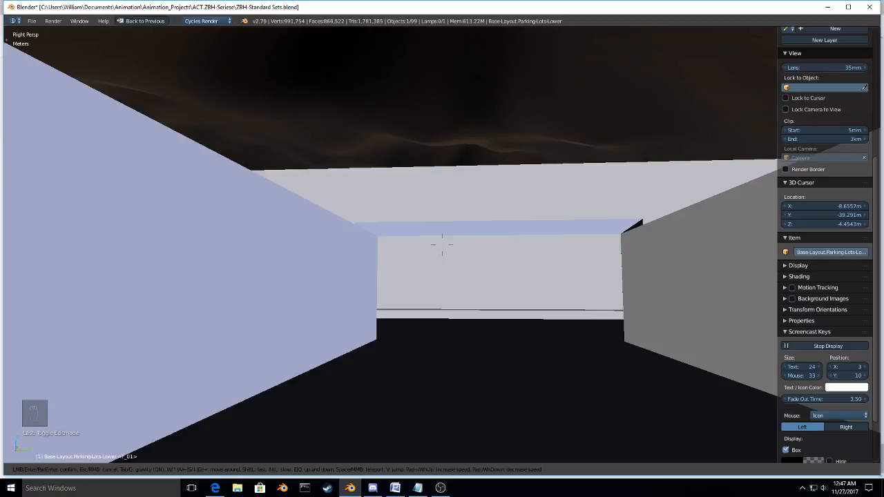
{"action": "key", "text": "w"}
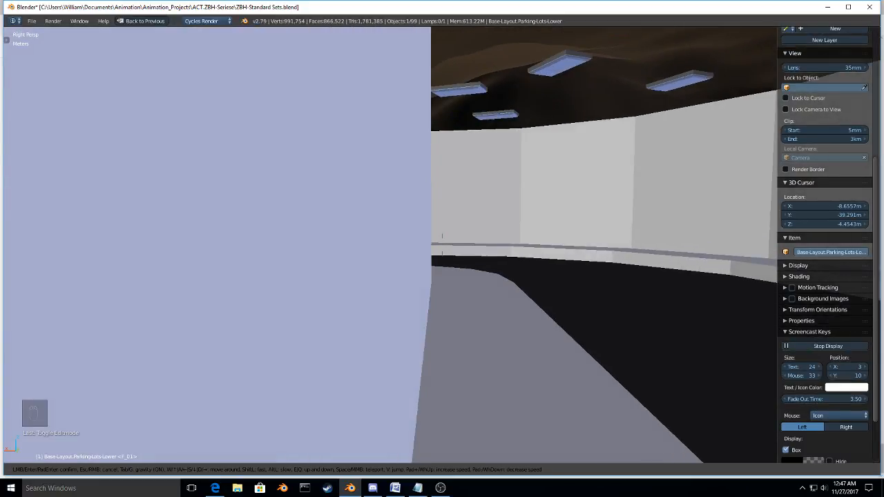
{"action": "key", "text": "w"}
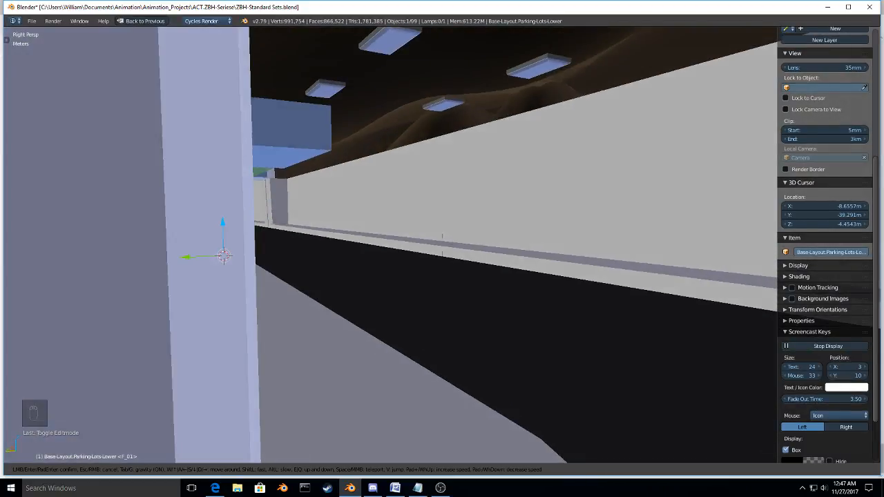
{"action": "key", "text": "w"}
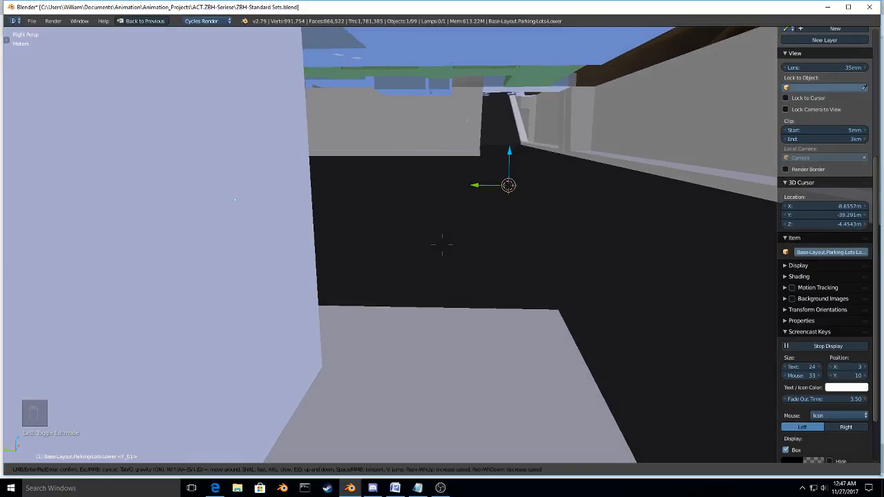
Step: Approach the legged robot vehicle parked in the hall and examine its scale against the walls from the front and side
{"action": "key", "text": "w"}
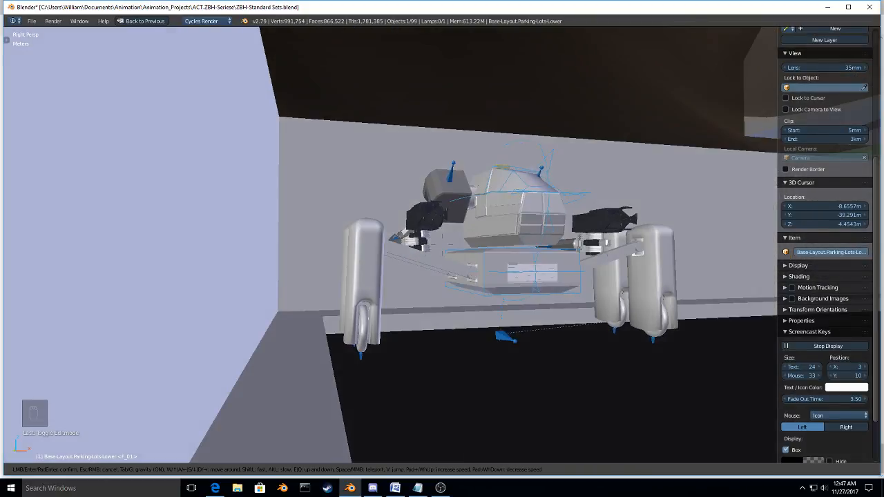
{"action": "key", "text": "w"}
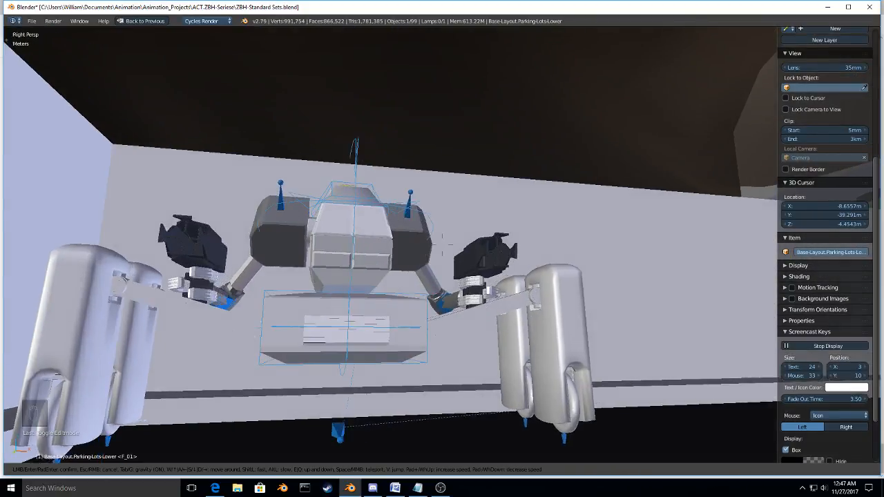
{"action": "key", "text": "d"}
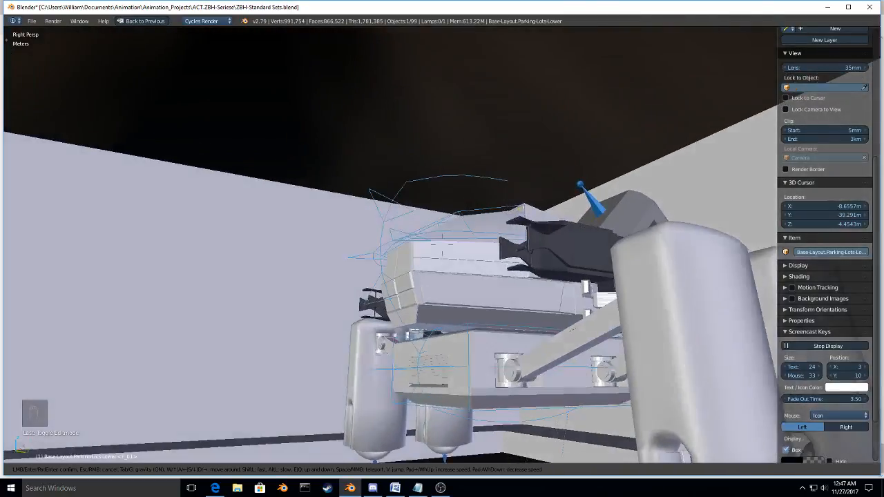
{"action": "key", "text": "w"}
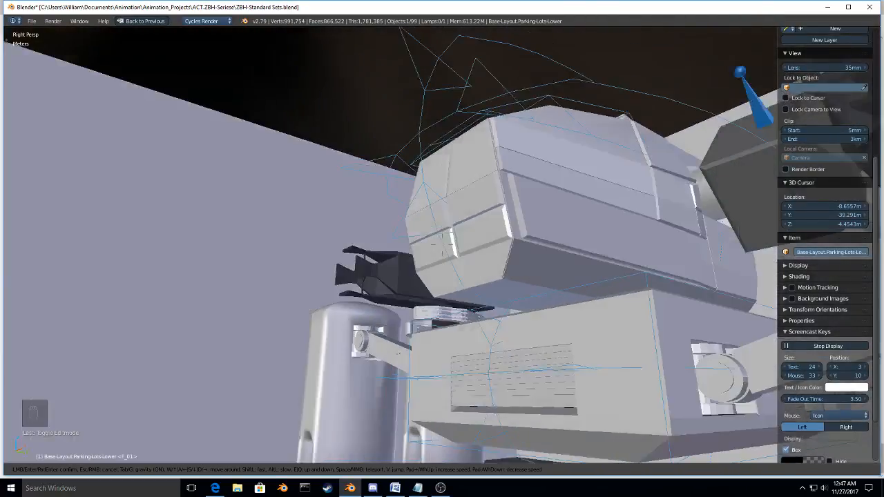
{"action": "key", "text": "a"}
{"action": "key", "text": "d"}
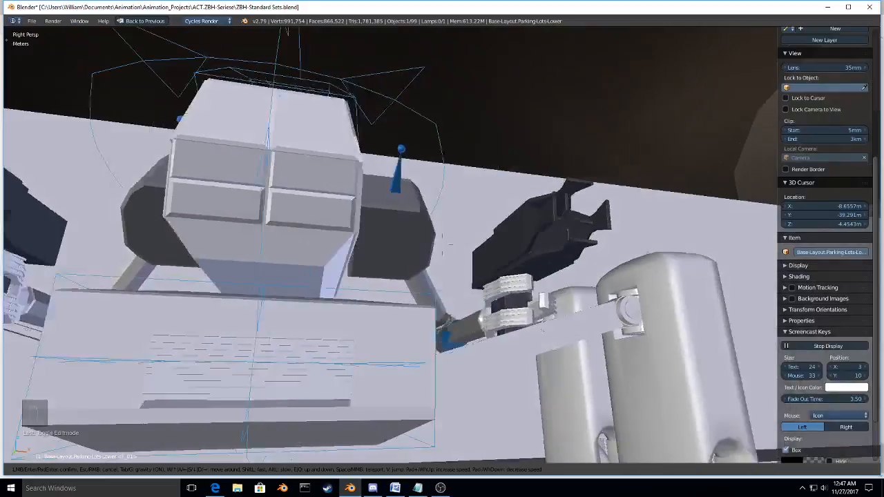
Step: Enter the green tunnels through the arched wall opening and inspect the floor gaps and ribs at the junctions
{"action": "key", "text": "w"}
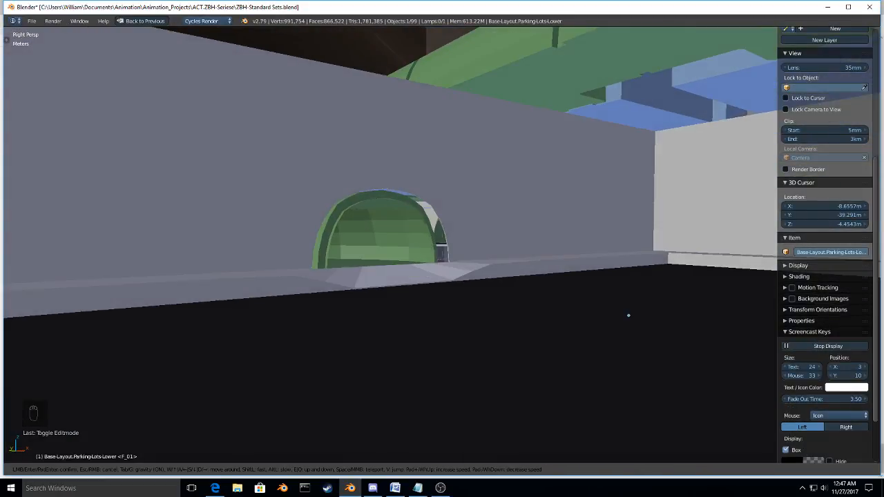
{"action": "key", "text": "w"}
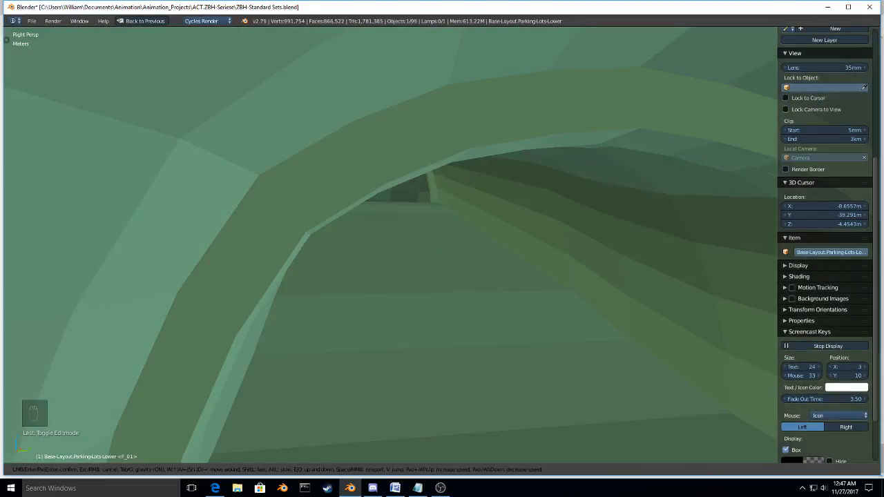
{"action": "key", "text": "w"}
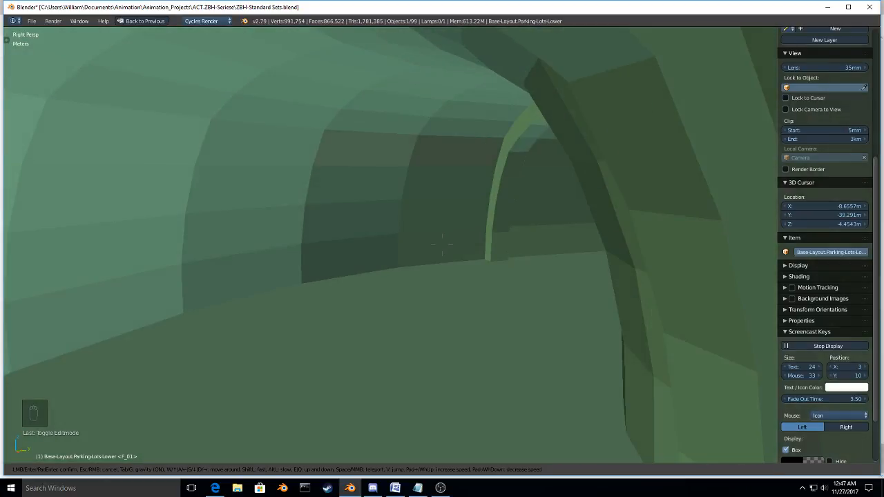
{"action": "key", "text": "w"}
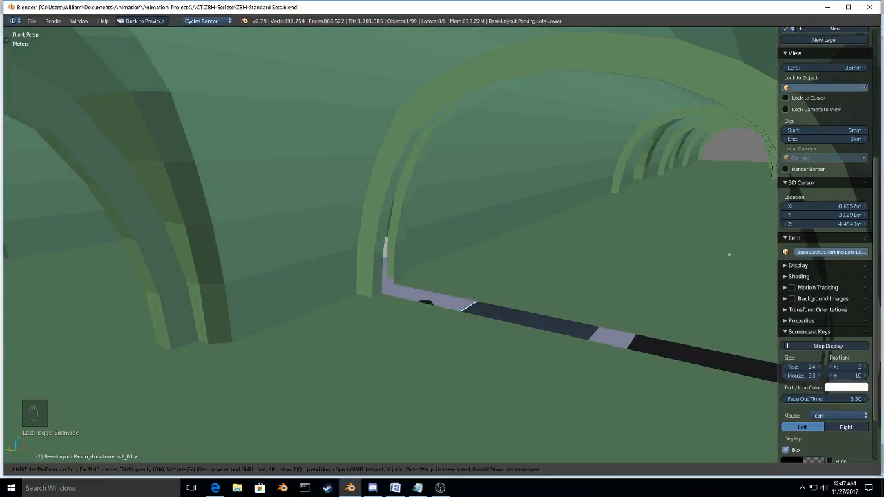
{"action": "key", "text": "w"}
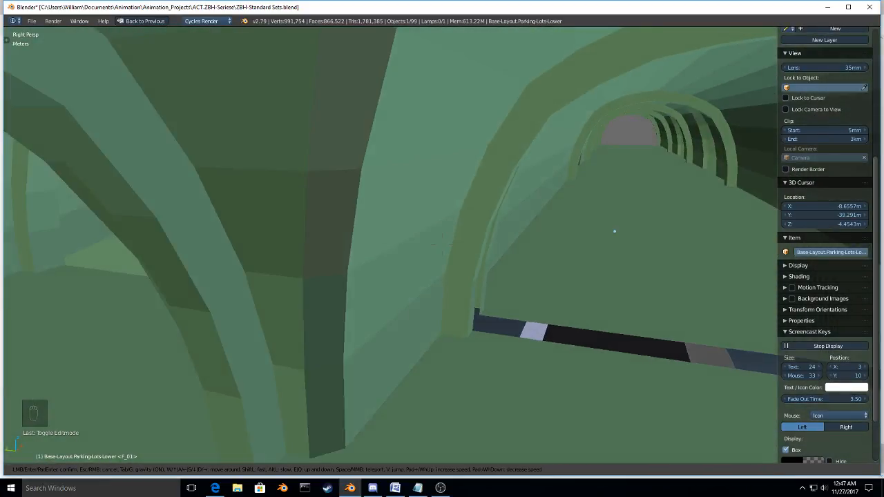
{"action": "key", "text": "w"}
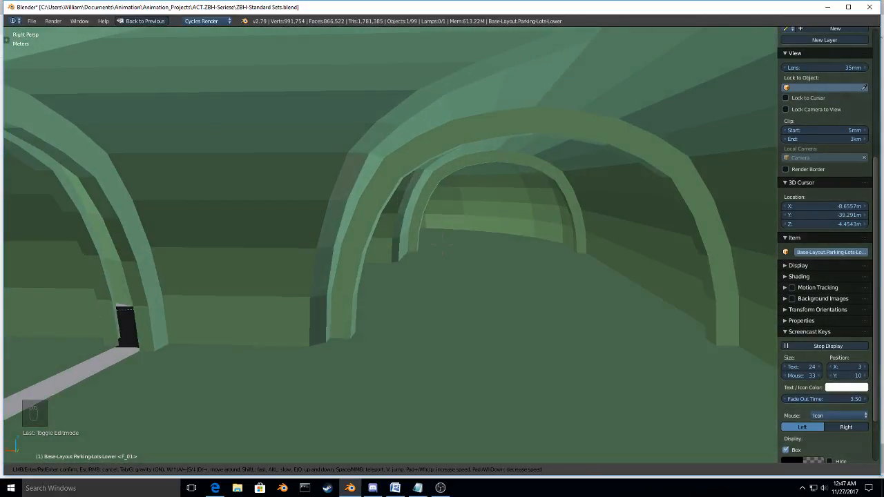
{"action": "key", "text": "w"}
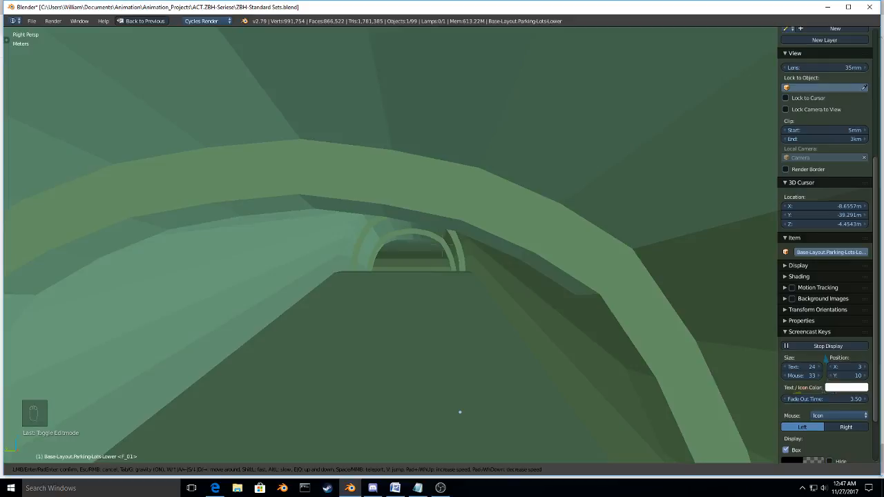
Step: Examine the tunnel's open end above the blue rooms and the long ribbed passage, and leave the walkthrough
{"action": "key", "text": "w"}
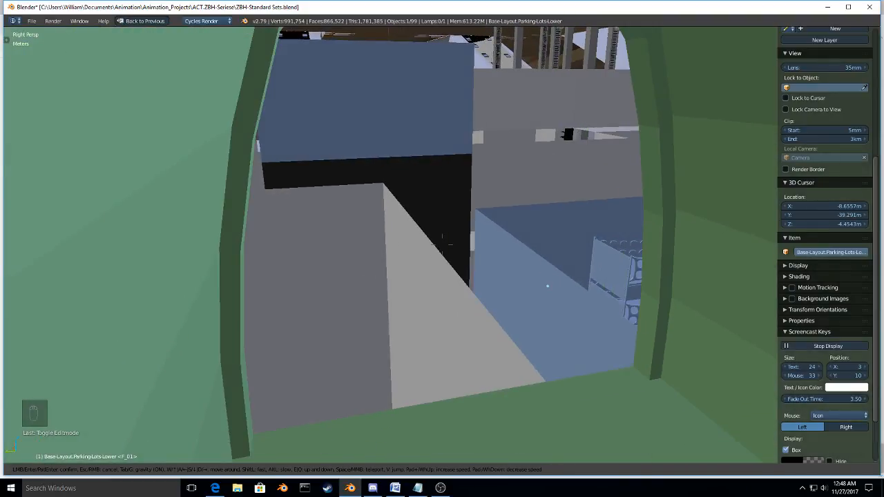
{"action": "key", "text": "w"}
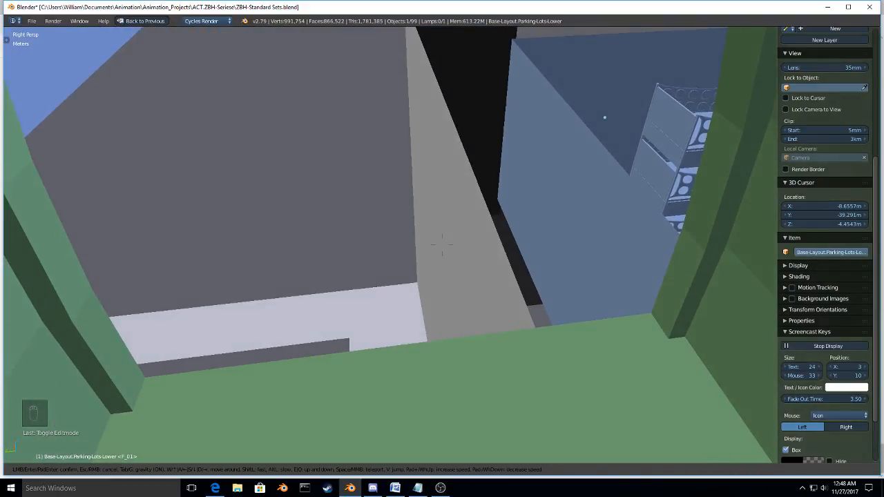
{"action": "key", "text": "w"}
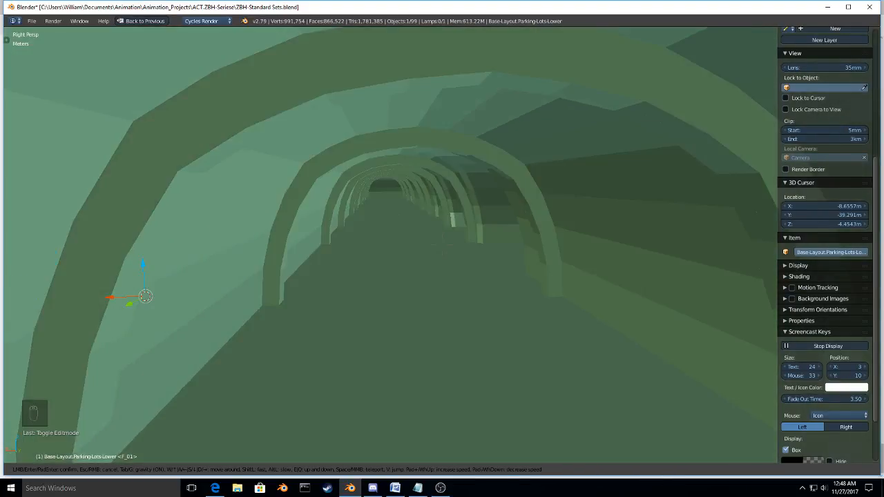
{"action": "key", "text": "w"}
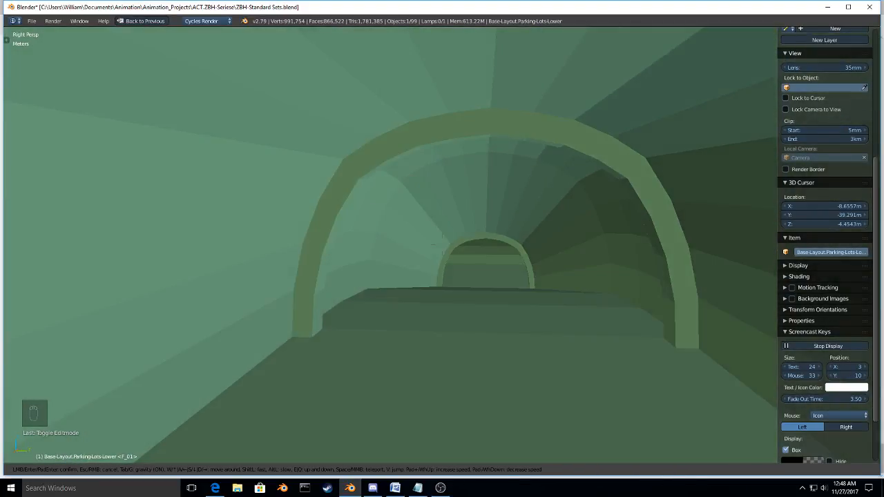
{"action": "key", "text": "w"}
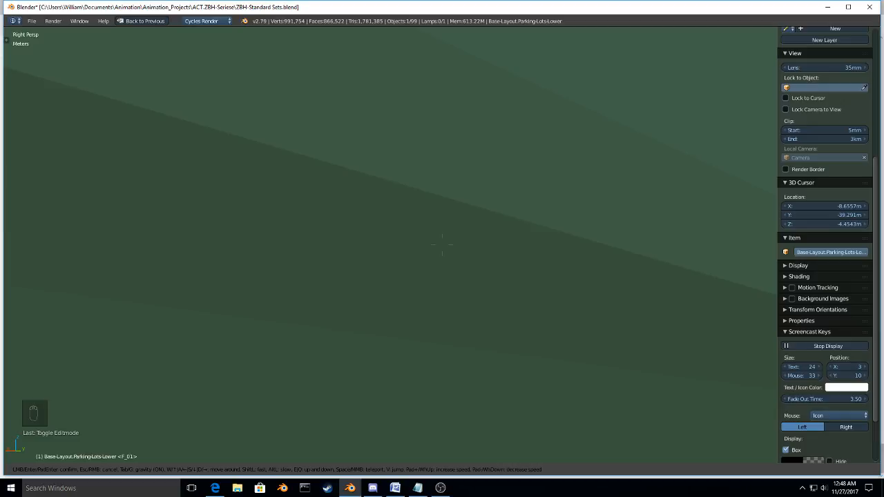
{"action": "key", "text": "Escape"}
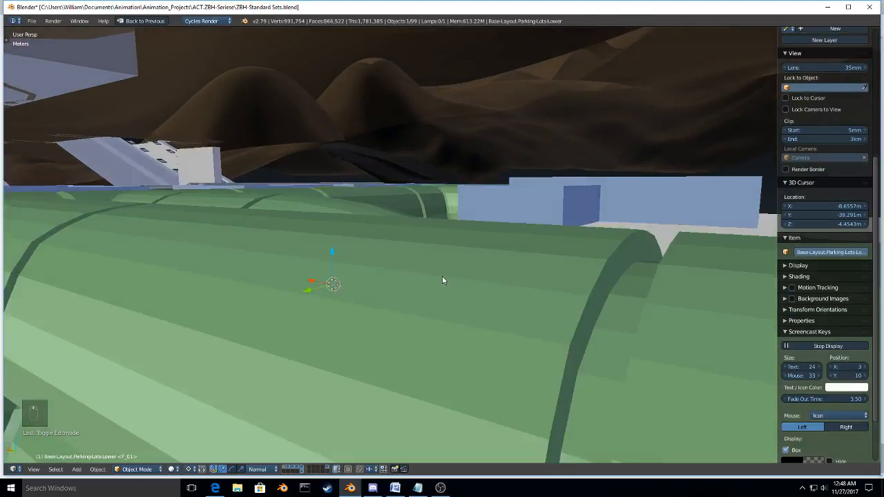
Step: Save the scene over the existing ZBH-Standard Sets.blend file
{"action": "middle_click_drag", "start_coordinate": [444, 280], "coordinate": [501, 249]}
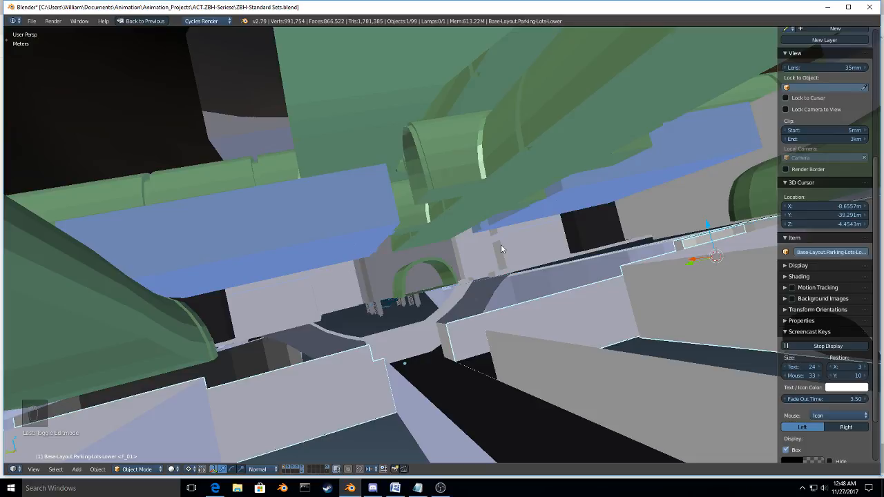
{"action": "middle_click_drag", "start_coordinate": [336, 166], "coordinate": [351, 167]}
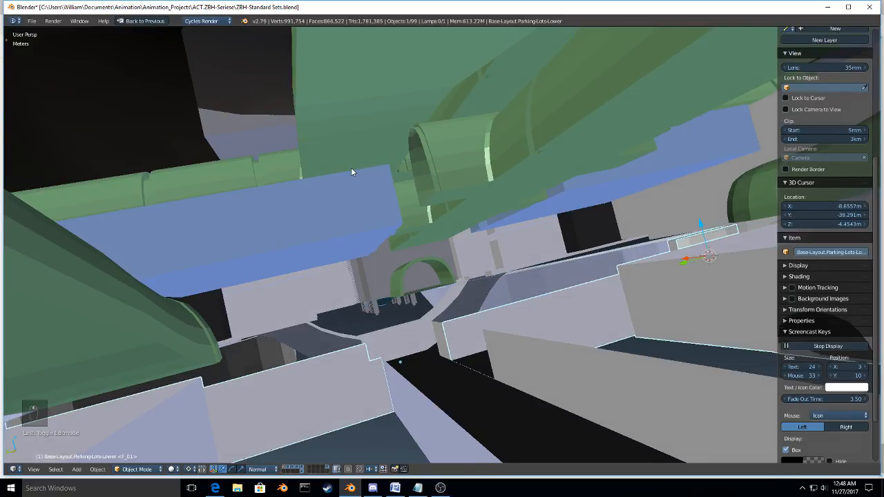
{"action": "key", "text": "ctrl+w"}
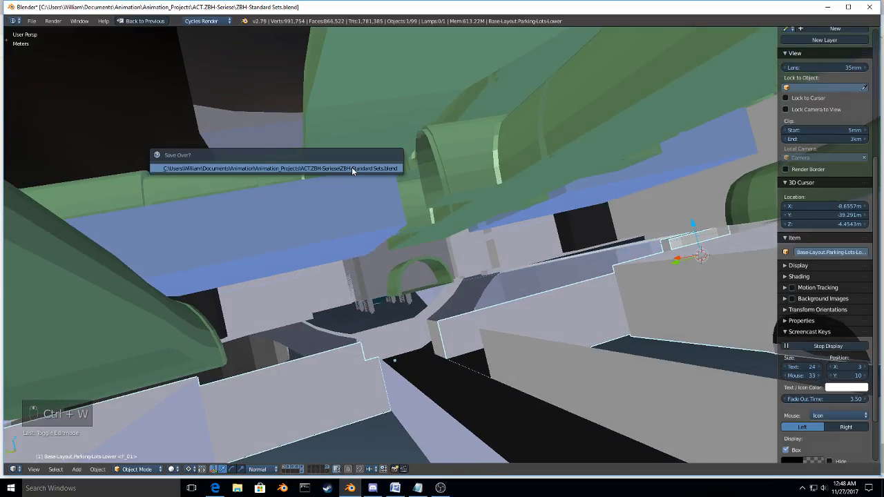
{"action": "left_click", "coordinate": [352, 167]}
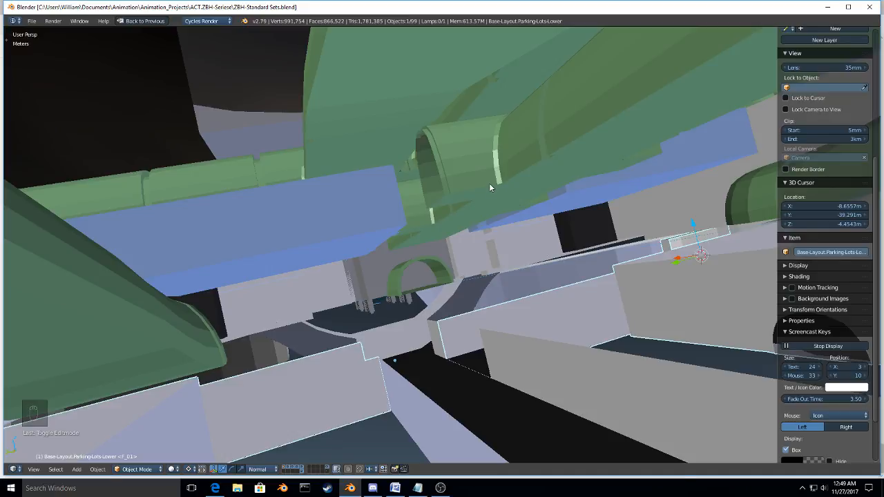
Step: Unhide all hidden objects and review the tunnels, chair room and surrounding rooms of the base layout from above
{"action": "middle_click_drag", "start_coordinate": [570, 181], "coordinate": [415, 353]}
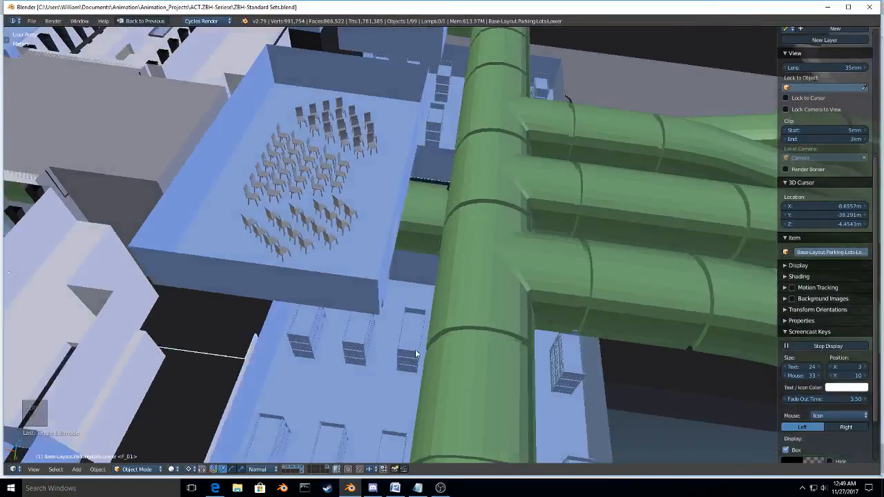
{"action": "middle_click_drag", "start_coordinate": [415, 349], "coordinate": [561, 388]}
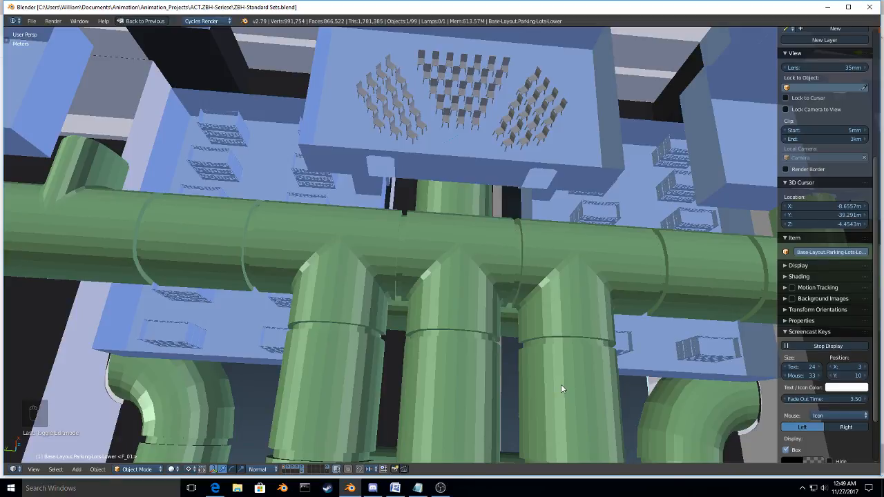
{"action": "scroll", "coordinate": [471, 350], "scroll_direction": "down", "scroll_amount": 1}
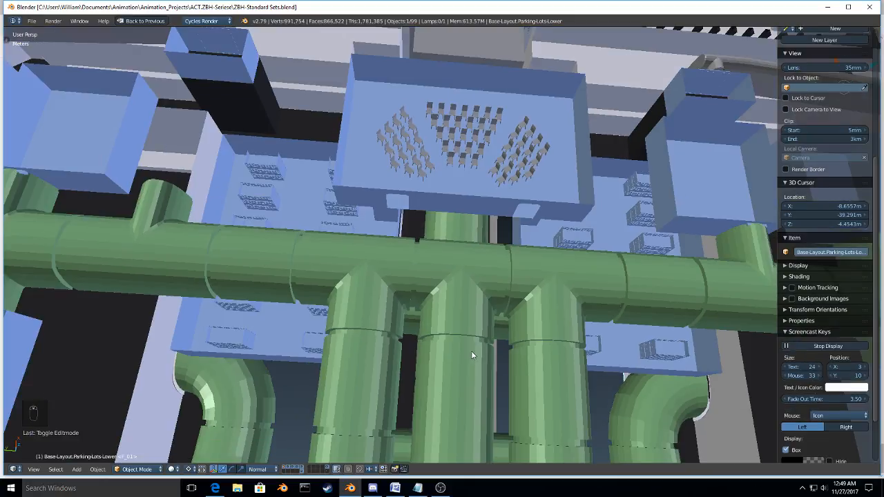
{"action": "scroll", "coordinate": [471, 355], "scroll_direction": "down", "scroll_amount": 1}
{"action": "key", "text": "alt+h"}
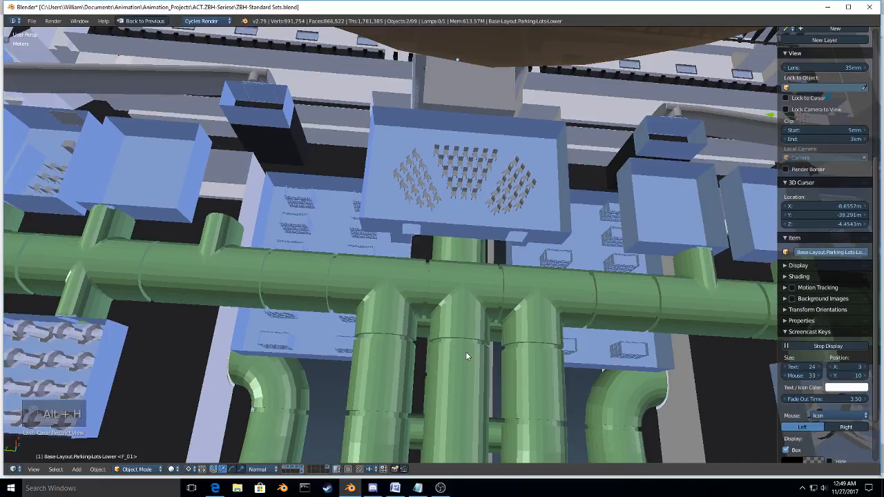
{"action": "middle_click_drag", "start_coordinate": [466, 352], "coordinate": [358, 265]}
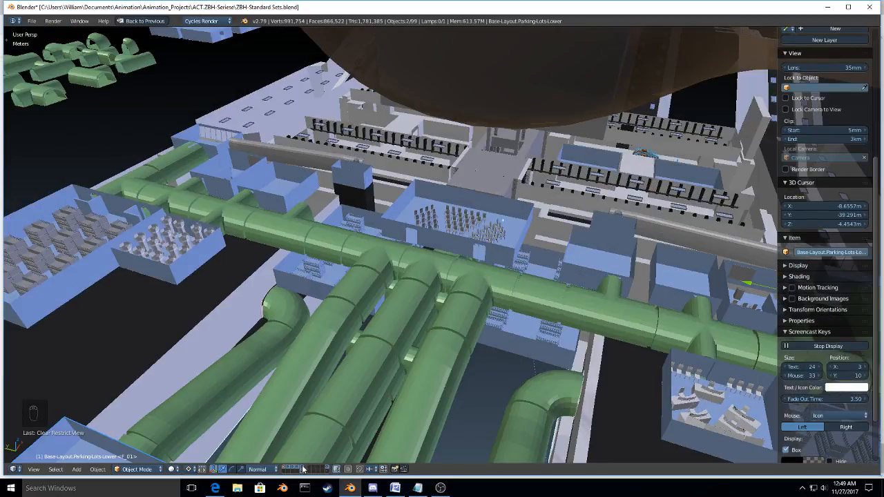
Step: Hide the layer containing the large overhead dome and move in on the gym wall at the blocked tunnel doorway
{"action": "left_click", "coordinate": [301, 466], "text": "shift"}
{"action": "middle_click_drag", "start_coordinate": [473, 259], "coordinate": [500, 355]}
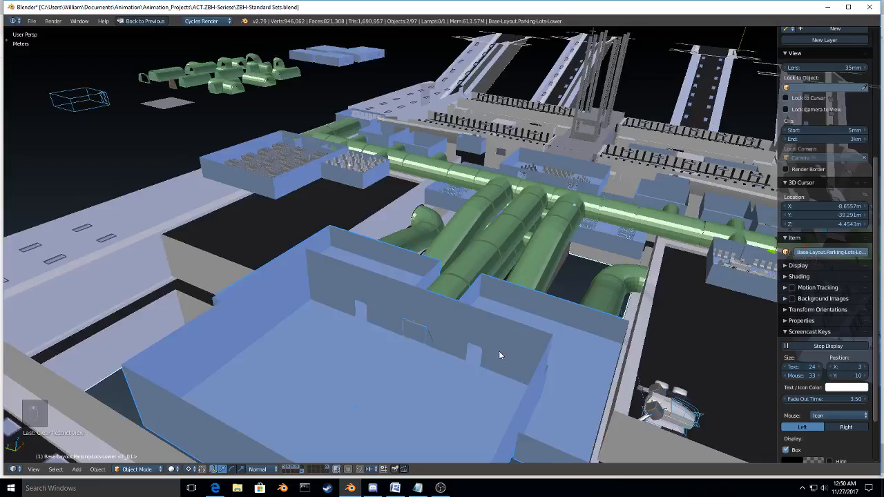
{"action": "scroll", "coordinate": [499, 351], "scroll_direction": "up", "scroll_amount": 6}
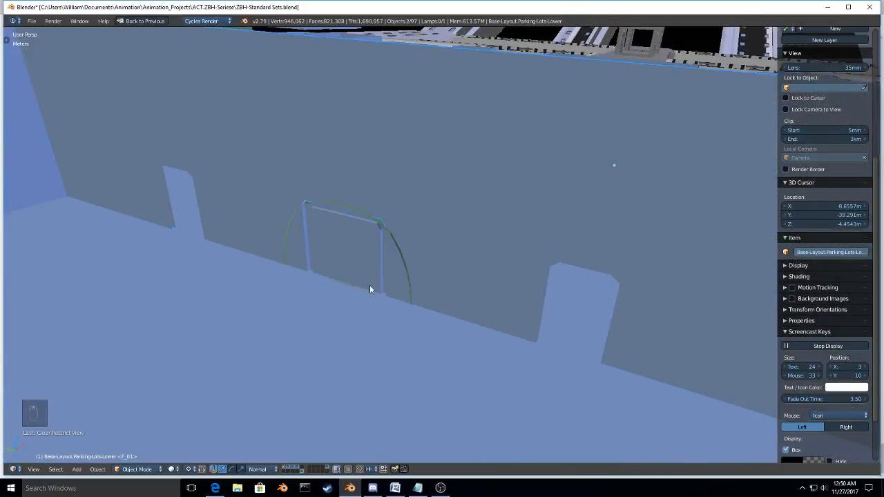
Step: Delete the Base-Layout.GYM wall face that blocks the tunnel doorway, using wireframe to pick it, and return to solid object view
{"action": "key", "text": "Tab"}
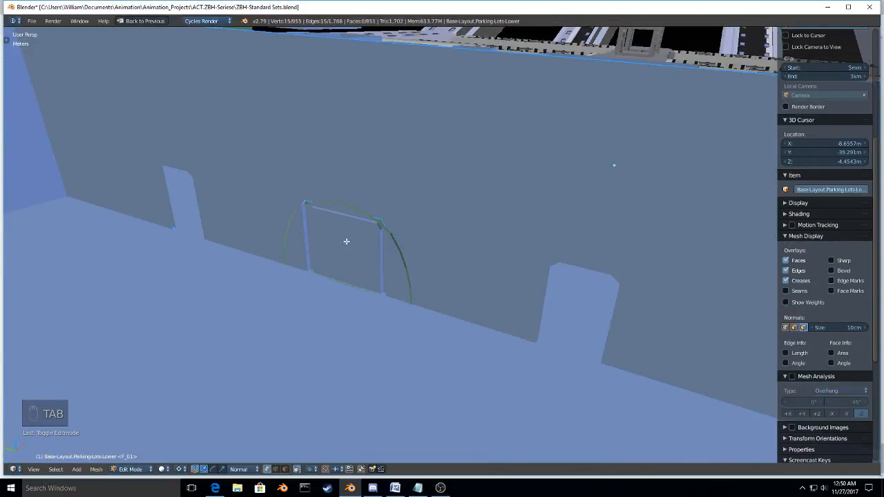
{"action": "key", "text": "Tab"}
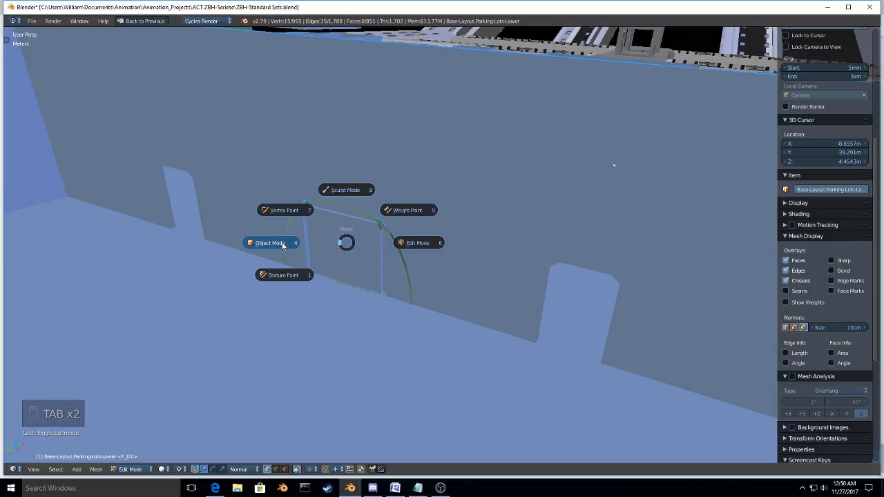
{"action": "key", "text": "Tab"}
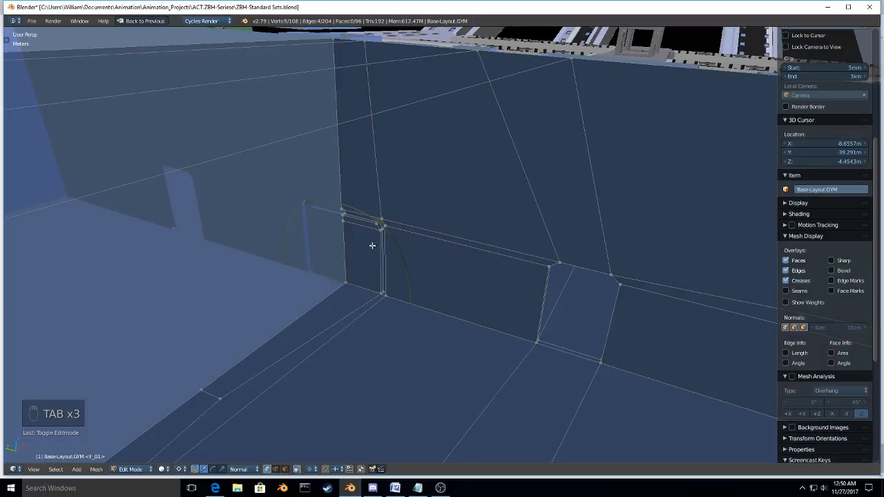
{"action": "key", "text": "ctrl+Tab"}
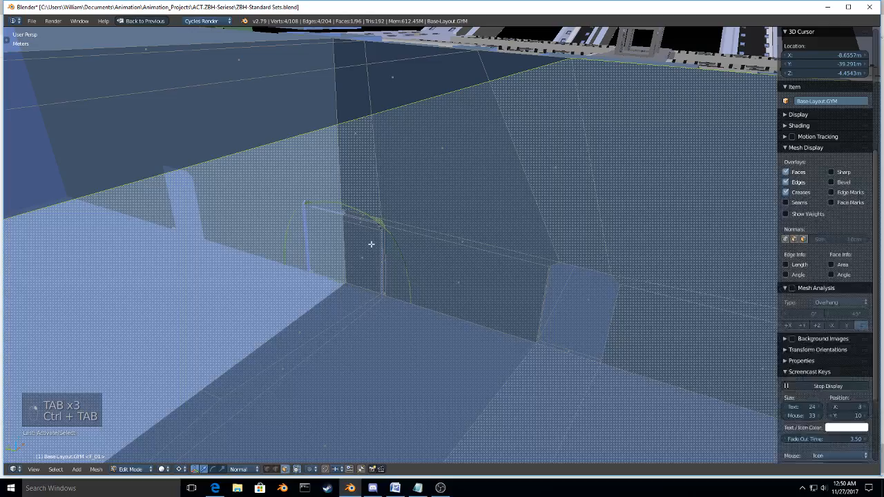
{"action": "key", "text": "z"}
{"action": "left_click", "coordinate": [413, 257]}
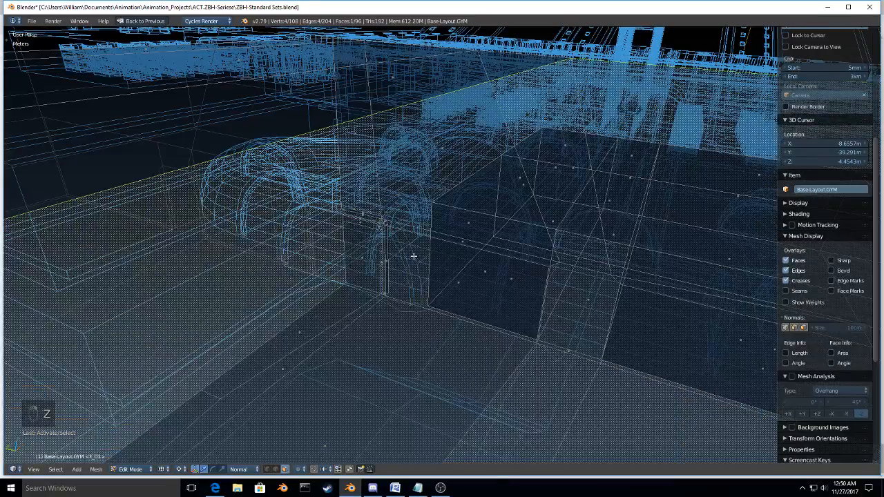
{"action": "key", "text": "x"}
{"action": "left_click", "coordinate": [366, 255]}
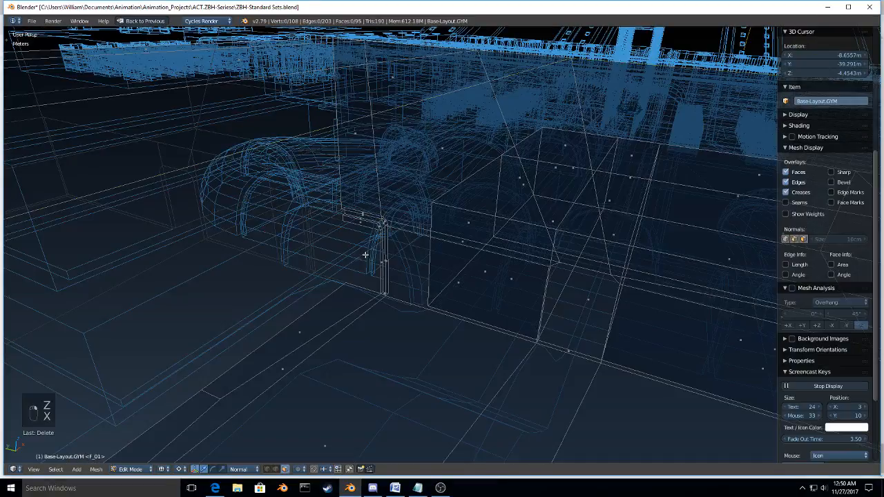
{"action": "key", "text": "Tab"}
{"action": "key", "text": "z"}
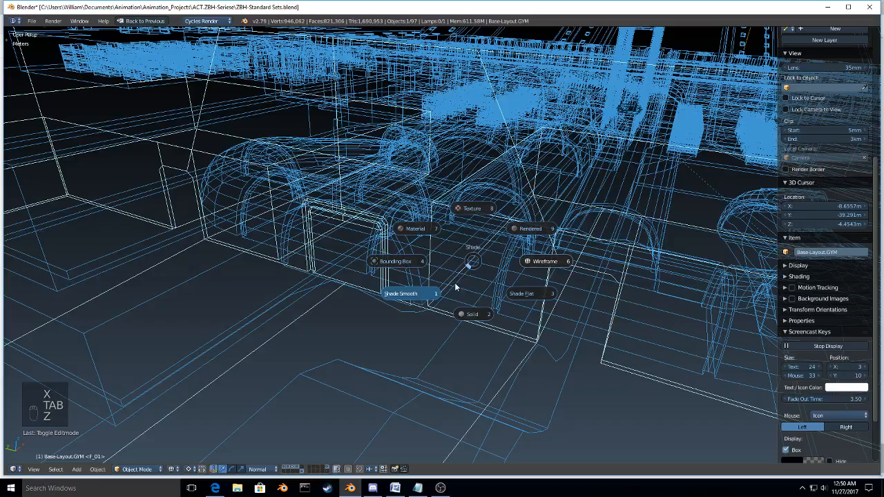
{"action": "left_click", "coordinate": [423, 380]}
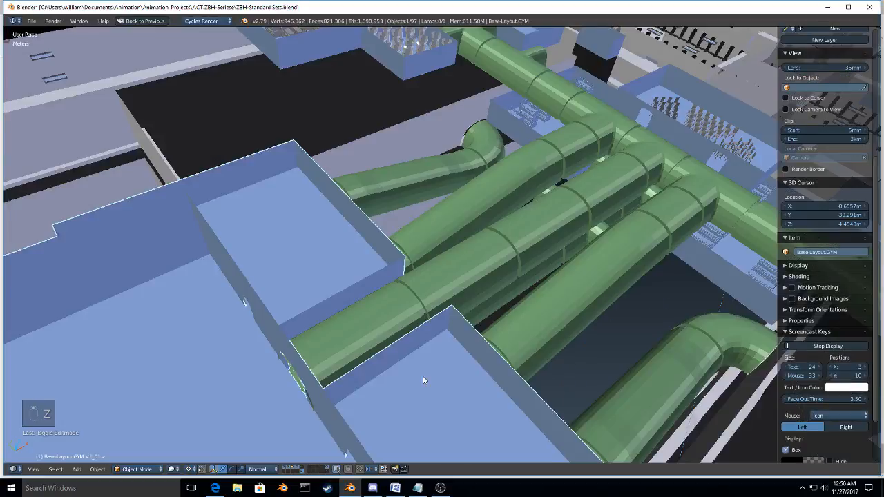
Step: Review the main corridor and adjoining rooms from above, and delete the surplus tunnel segment near the central chair room
{"action": "middle_click_drag", "start_coordinate": [422, 376], "coordinate": [414, 314]}
{"action": "scroll", "coordinate": [348, 302], "scroll_direction": "down", "scroll_amount": 2}
{"action": "scroll", "coordinate": [436, 371], "scroll_direction": "up", "scroll_amount": 3}
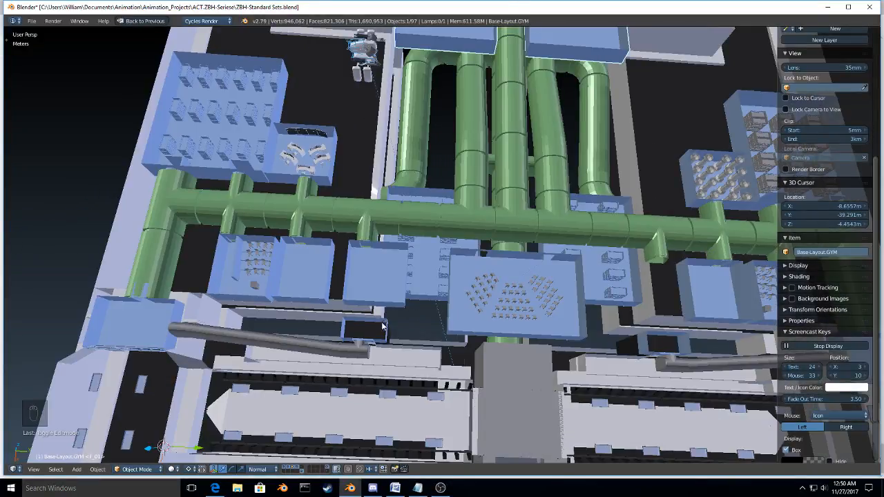
{"action": "middle_click_drag", "start_coordinate": [370, 315], "coordinate": [348, 280]}
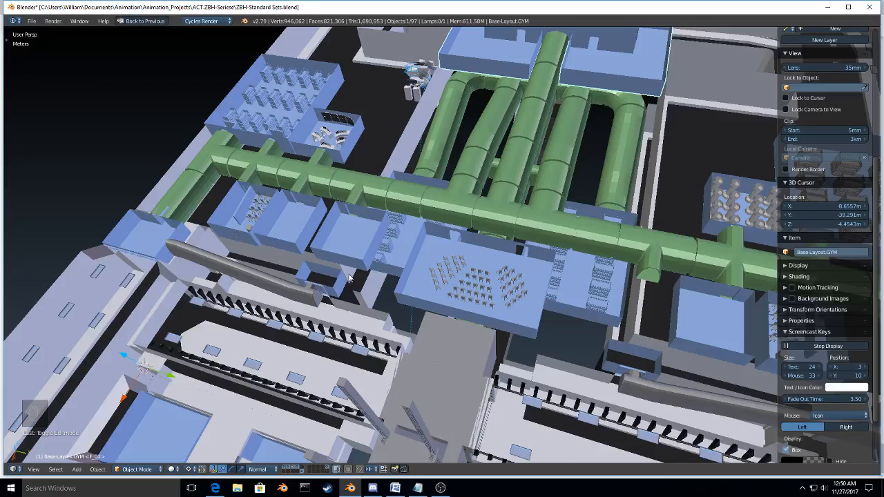
{"action": "middle_click_drag", "start_coordinate": [426, 345], "coordinate": [456, 336]}
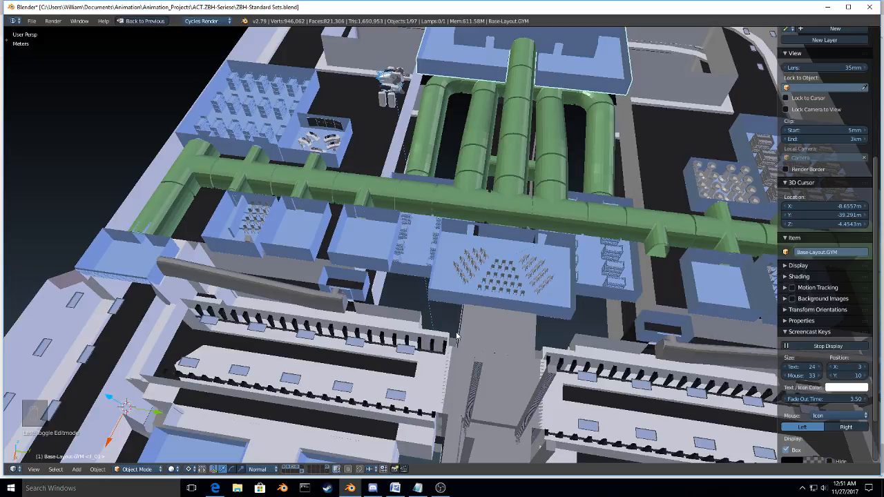
{"action": "middle_click_drag", "start_coordinate": [456, 336], "coordinate": [572, 311]}
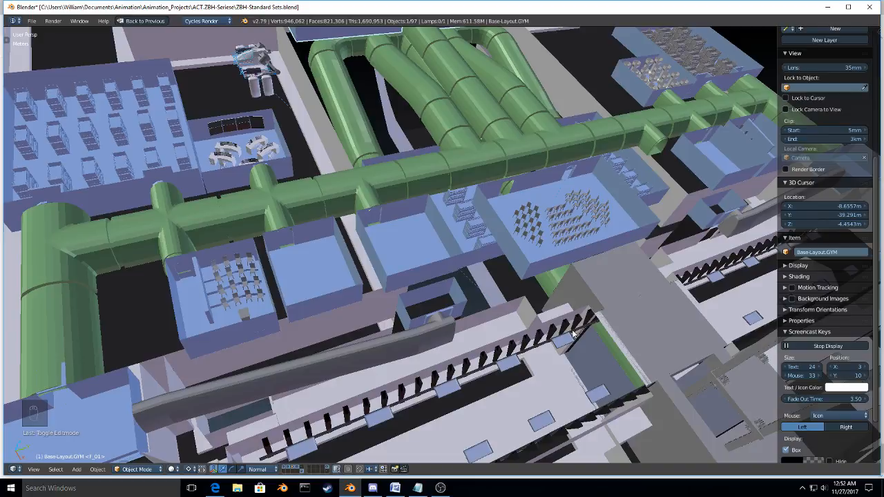
{"action": "middle_click_drag", "start_coordinate": [572, 334], "coordinate": [551, 310]}
{"action": "right_click", "coordinate": [541, 309]}
{"action": "key", "text": "x"}
{"action": "left_click", "coordinate": [549, 309]}
Step: Examine the green tunnels between the gym and the main corridor from several angles, including where one passes through the side wall
{"action": "middle_click_drag", "start_coordinate": [503, 351], "coordinate": [551, 292]}
{"action": "scroll", "coordinate": [465, 345], "scroll_direction": "up", "scroll_amount": 5}
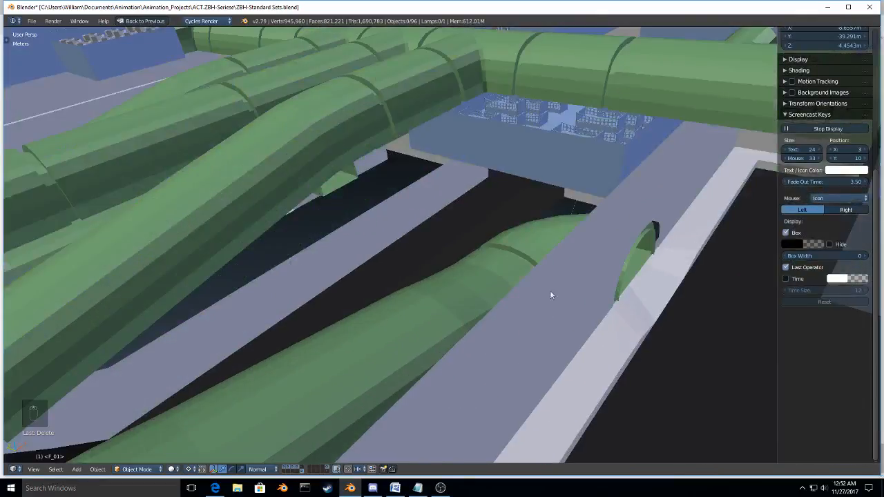
{"action": "right_click", "coordinate": [544, 248]}
{"action": "scroll", "coordinate": [542, 250], "scroll_direction": "down", "scroll_amount": 5}
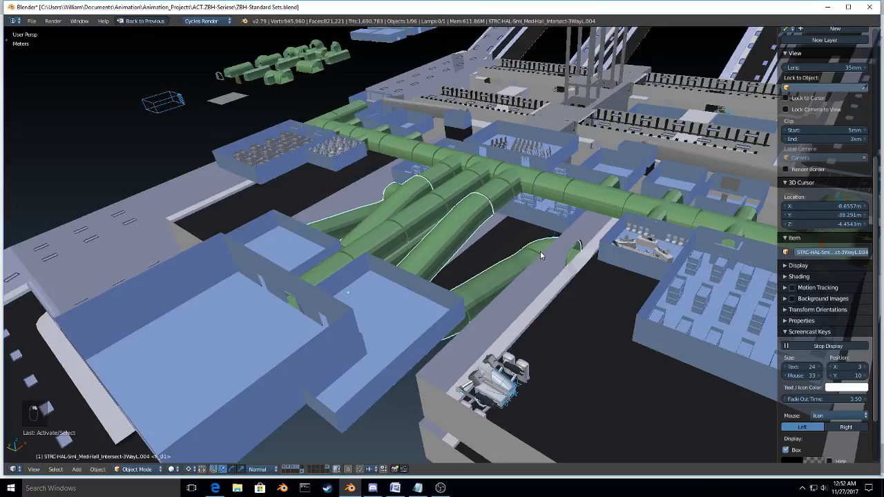
{"action": "middle_click_drag", "start_coordinate": [541, 255], "coordinate": [485, 330]}
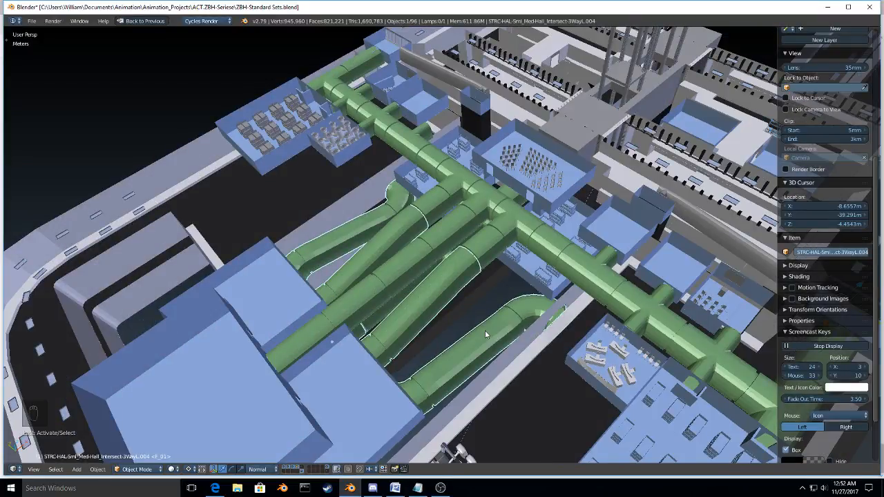
{"action": "middle_click_drag", "start_coordinate": [485, 330], "coordinate": [461, 403]}
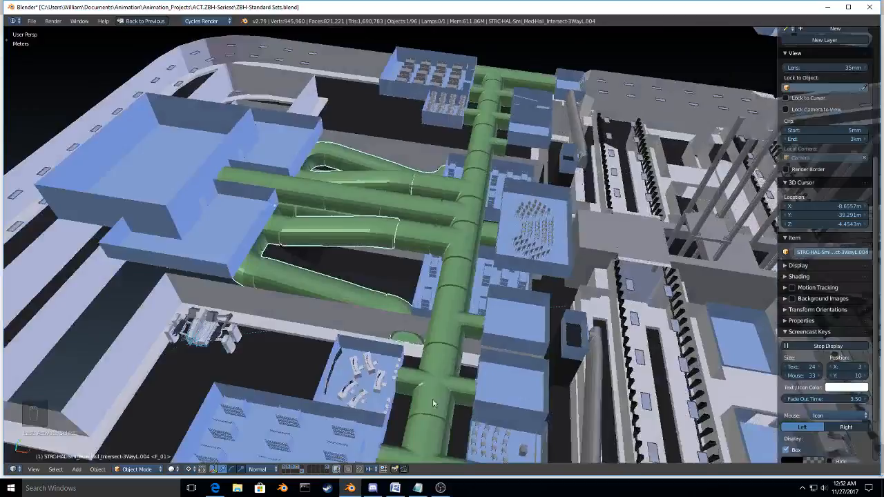
{"action": "middle_click_drag", "start_coordinate": [433, 403], "coordinate": [366, 221]}
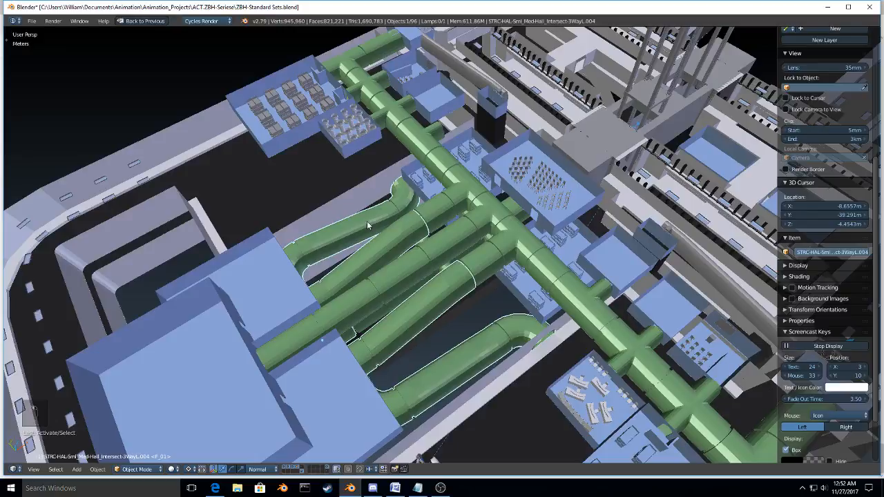
Step: Delete Internal.Barraks-04, Internal.Barraks-03 and the bunk set in the large room at the corridor's far end
{"action": "right_click", "coordinate": [519, 274]}
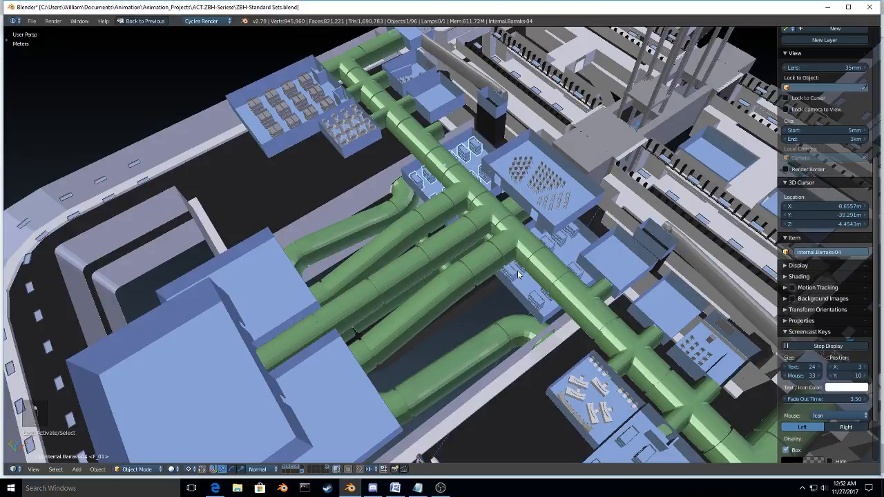
{"action": "right_click", "coordinate": [518, 274], "text": "shift"}
{"action": "scroll", "coordinate": [568, 345], "scroll_direction": "down", "scroll_amount": 2}
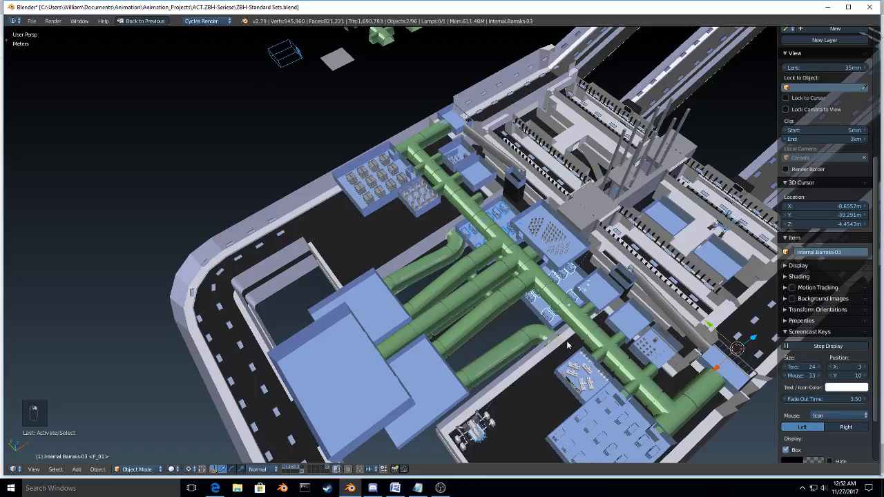
{"action": "middle_click_drag", "start_coordinate": [568, 345], "coordinate": [475, 339]}
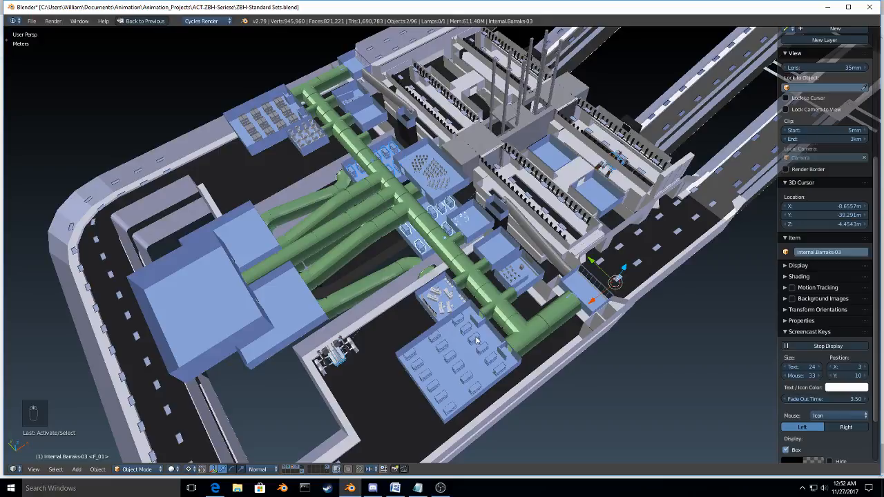
{"action": "right_click", "coordinate": [476, 338], "text": "shift"}
{"action": "key", "text": "x"}
{"action": "left_click", "coordinate": [476, 339]}
Step: Make a linked duplicate of Internal.Barraks-02 and move it about 70 m along negative Y into the emptied large barracks room
{"action": "middle_click_drag", "start_coordinate": [372, 272], "coordinate": [400, 313], "text": "shift"}
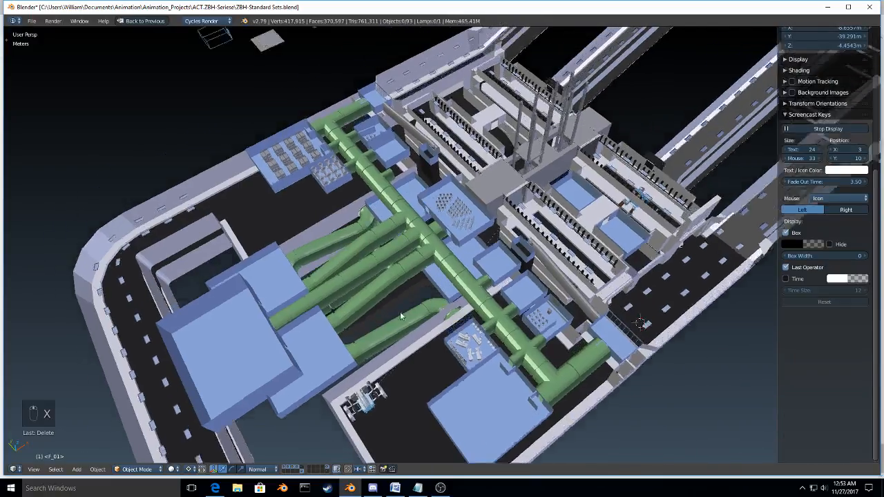
{"action": "middle_click_drag", "start_coordinate": [315, 156], "coordinate": [347, 194], "text": "shift"}
{"action": "right_click", "coordinate": [347, 194]}
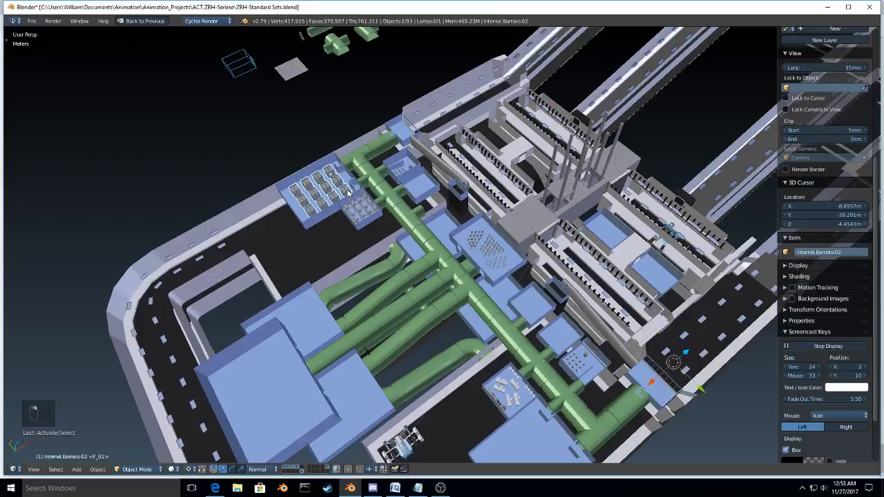
{"action": "scroll", "coordinate": [349, 195], "scroll_direction": "down", "scroll_amount": 3}
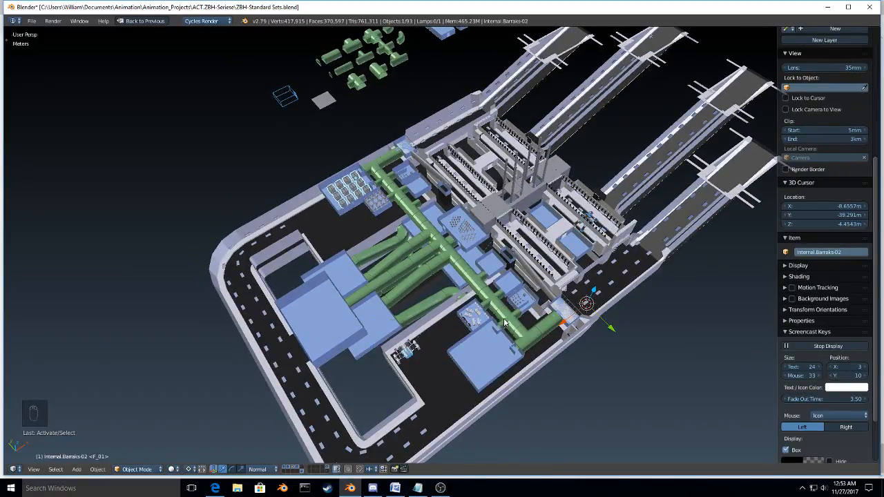
{"action": "key", "text": "alt+d"}
{"action": "key", "text": "x"}
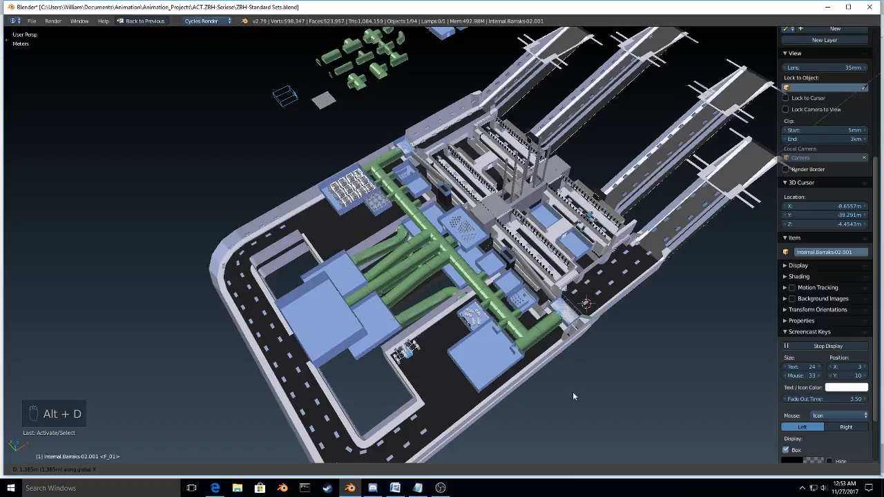
{"action": "key", "text": "y"}
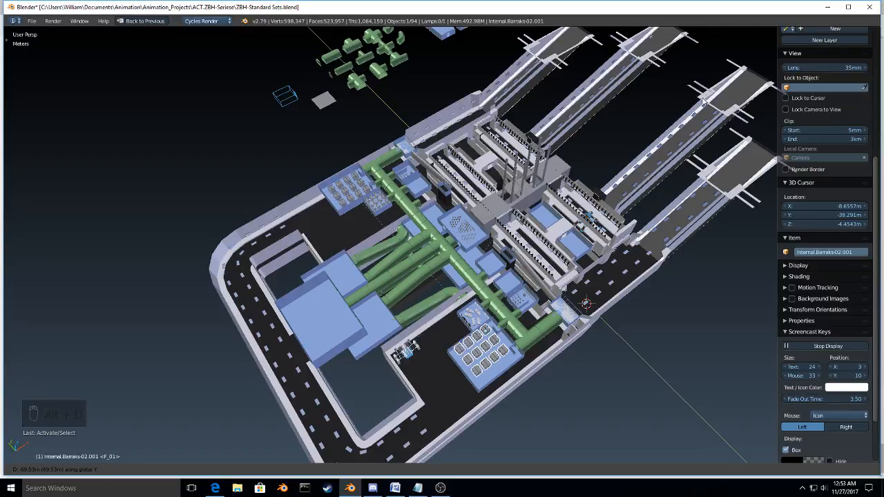
{"action": "left_click", "coordinate": [708, 116]}
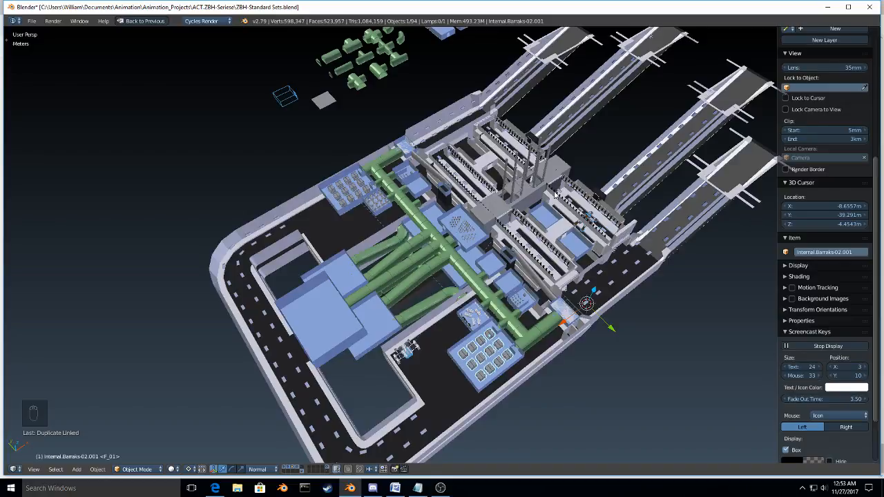
Step: Duplicate the new bunk set about 36 m horizontally to the central chair room, and lower the copy along Z into the barracks below
{"action": "scroll", "coordinate": [555, 193], "scroll_direction": "up", "scroll_amount": 2}
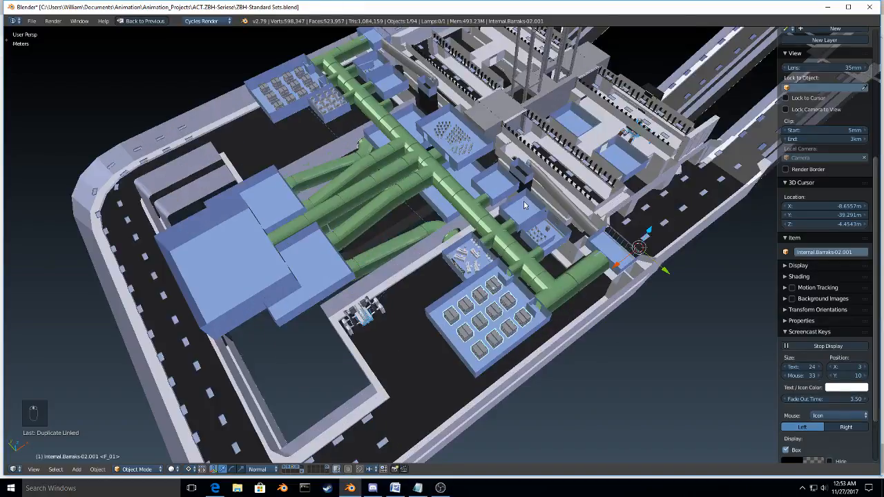
{"action": "key", "text": "shift+d"}
{"action": "key", "text": "shift+z"}
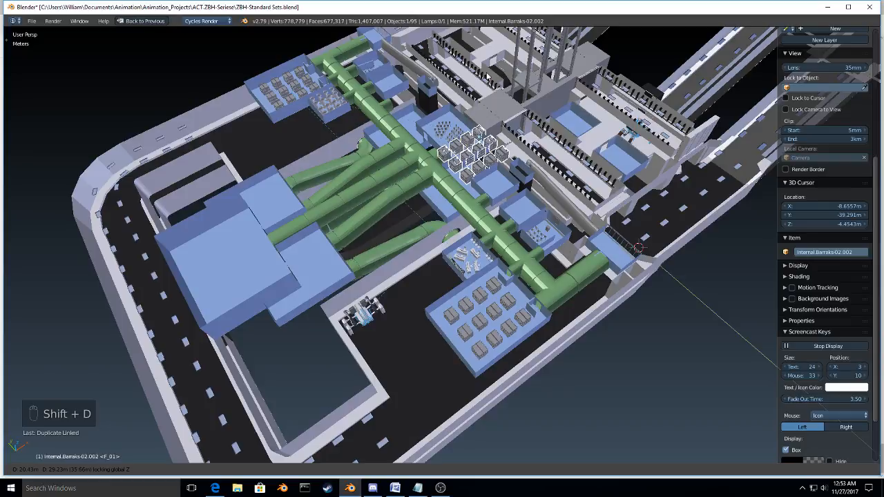
{"action": "left_click", "coordinate": [487, 77]}
{"action": "key", "text": "g"}
{"action": "key", "text": "z"}
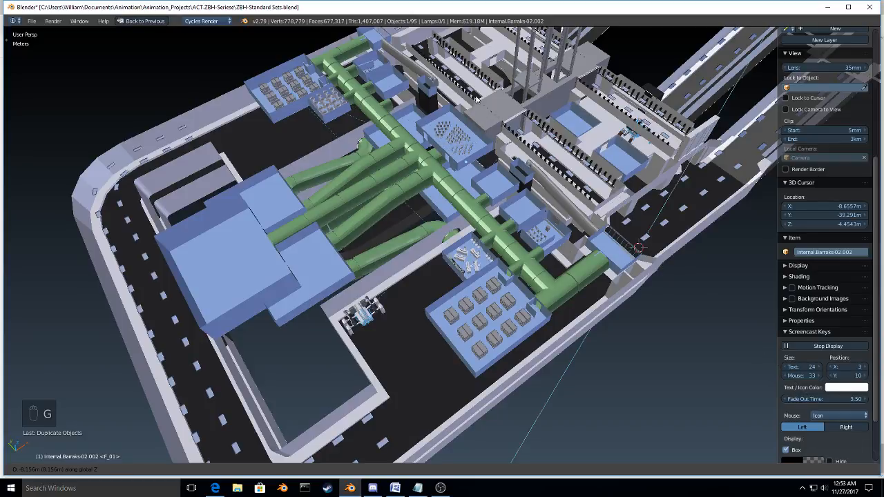
{"action": "left_click", "coordinate": [479, 50]}
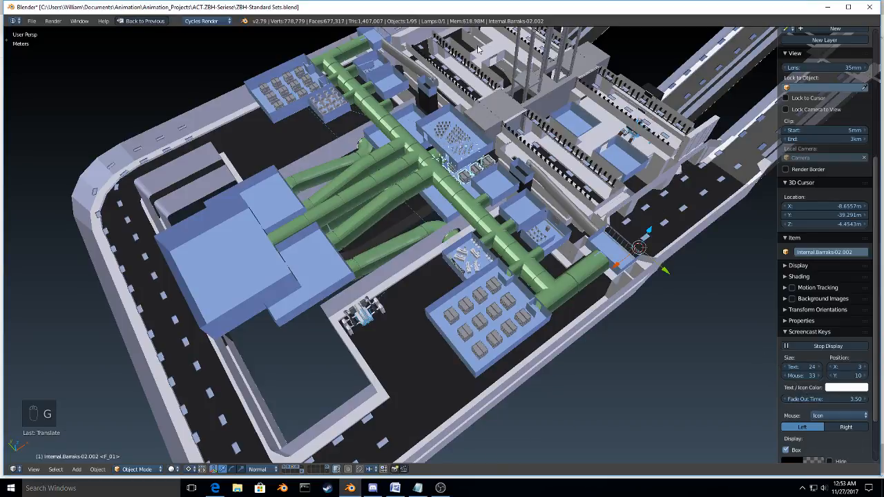
Step: Raise the bunk set in the central barracks about 36 cm along Z so the bunks stand on the floor
{"action": "key", "text": "KP_Decimal"}
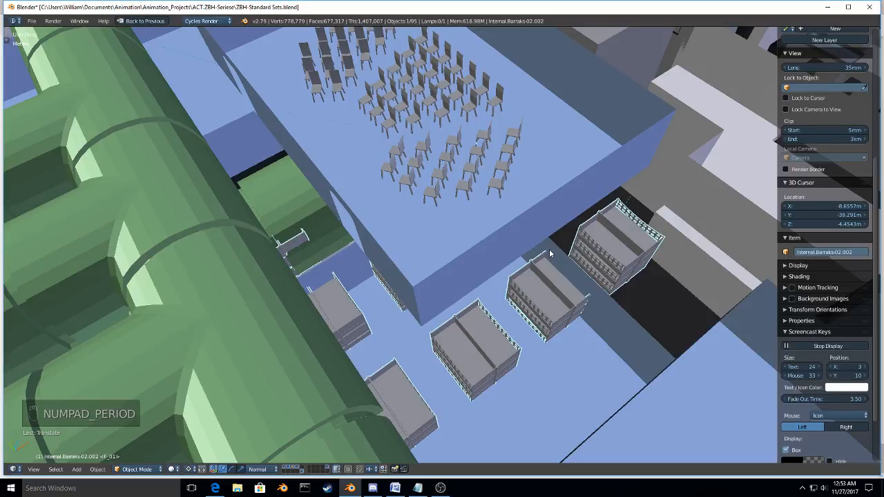
{"action": "key", "text": "KP_5"}
{"action": "key", "text": "KP_5"}
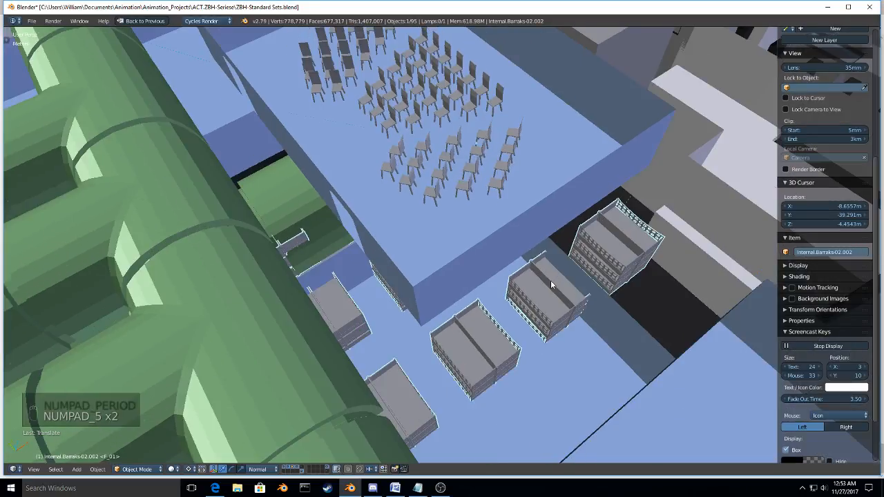
{"action": "middle_click_drag", "start_coordinate": [550, 281], "coordinate": [498, 194]}
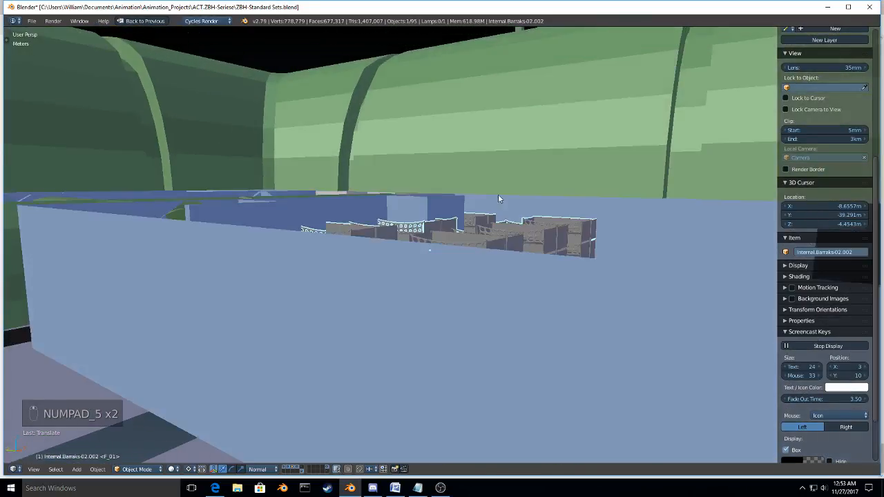
{"action": "scroll", "coordinate": [498, 194], "scroll_direction": "up", "scroll_amount": 6}
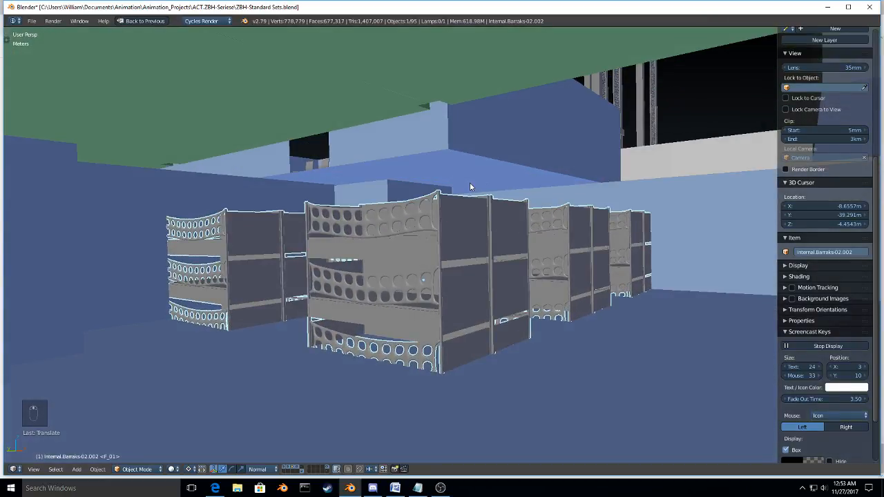
{"action": "key", "text": "g"}
{"action": "key", "text": "z"}
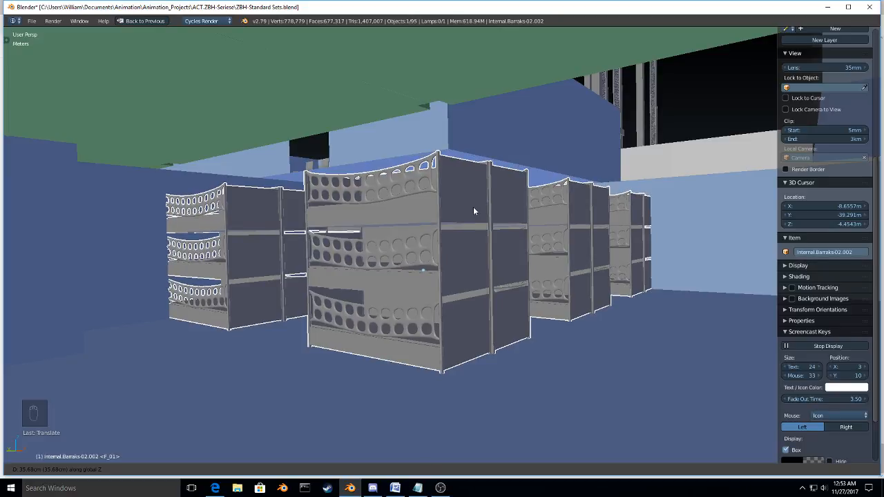
{"action": "key", "text": "r"}
{"action": "key", "text": "9"}
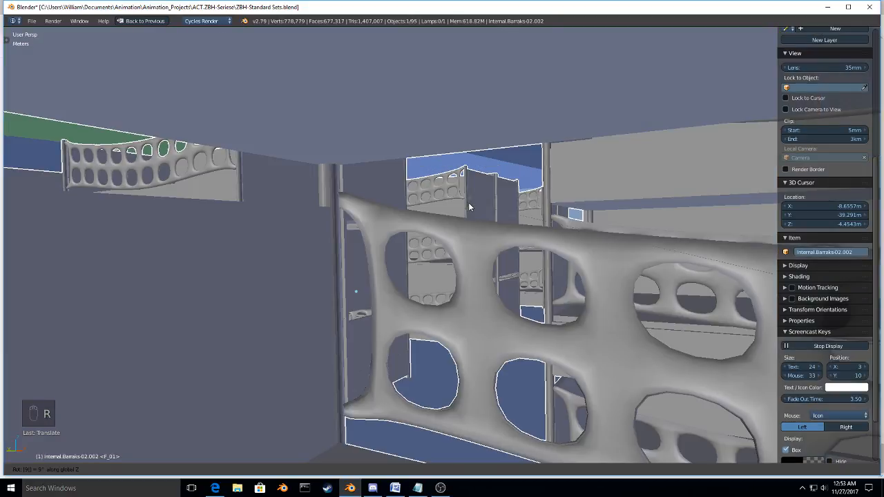
{"action": "key", "text": "0"}
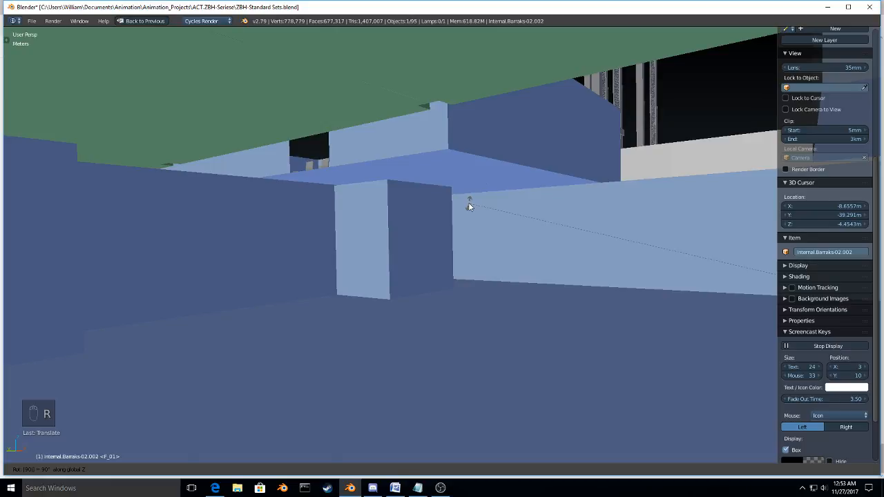
{"action": "key", "text": "Escape"}
Step: Change the pivot to the bounding box center and rotate the bunk set 90° about Z
{"action": "key", "text": "comma"}
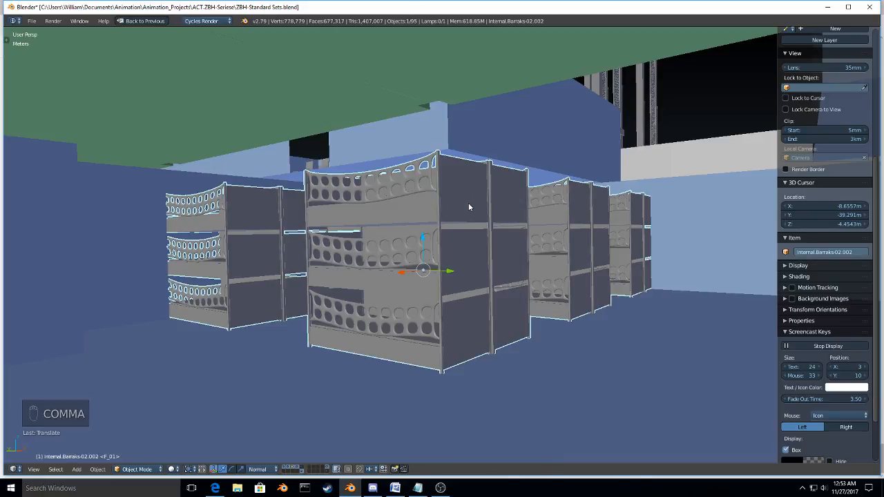
{"action": "key", "text": "r"}
{"action": "key", "text": "9"}
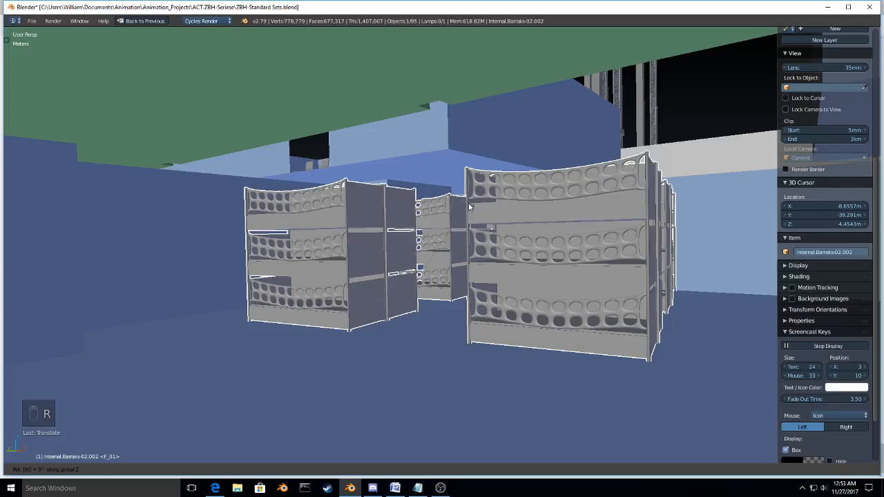
{"action": "key", "text": "0"}
{"action": "key", "text": "Return"}
{"action": "key", "text": "g"}
{"action": "key", "text": "x"}
{"action": "key", "text": "x"}
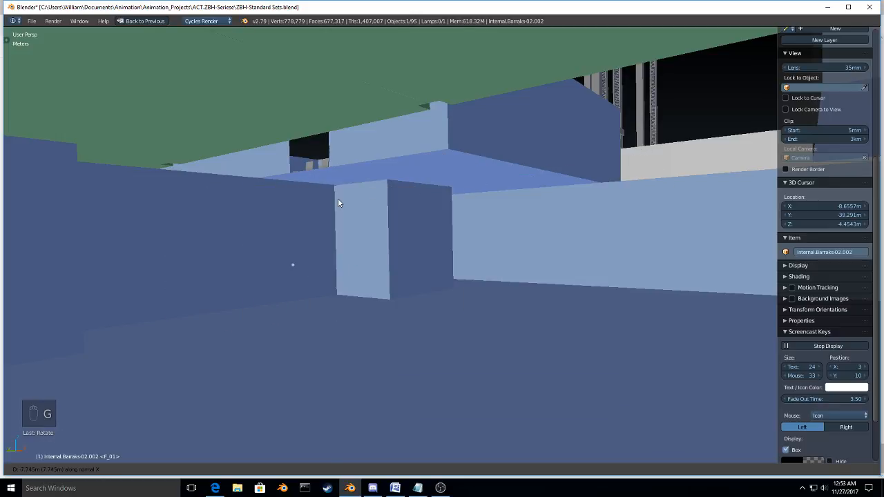
{"action": "right_click", "coordinate": [358, 204]}
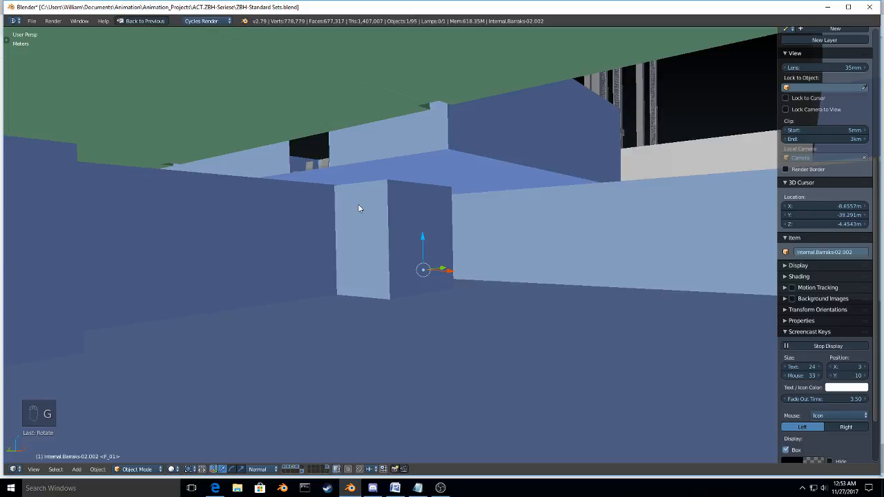
Step: Move the rotated bunk set horizontally, with its height locked, toward the central barracks room
{"action": "key", "text": "g"}
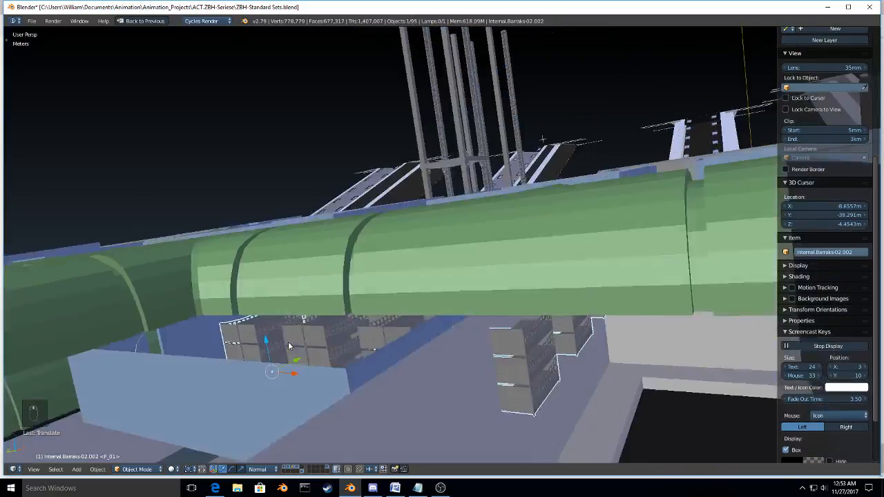
{"action": "left_click", "coordinate": [299, 354]}
{"action": "middle_click_drag", "start_coordinate": [299, 354], "coordinate": [506, 363]}
{"action": "scroll", "coordinate": [525, 414], "scroll_direction": "down", "scroll_amount": 4}
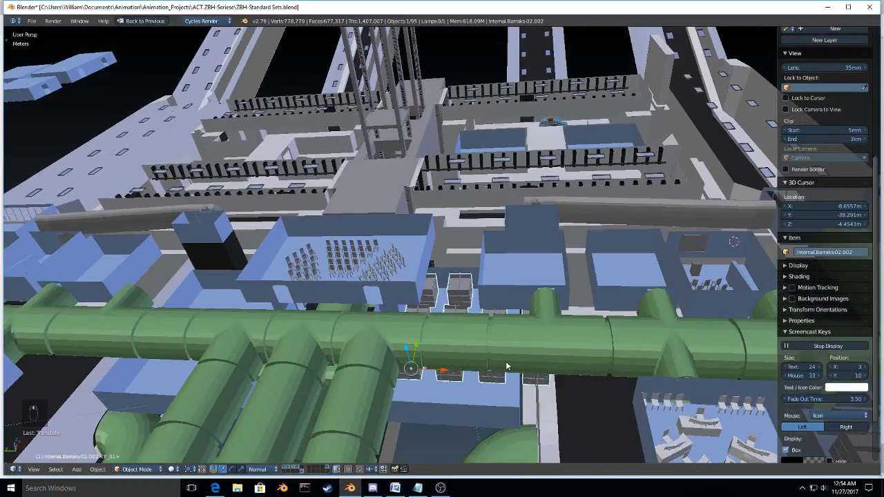
Step: Clear the bunk set's rotation and move it about 7 m horizontally, with Z locked, to fit inside the central barracks
{"action": "key", "text": "alt+r"}
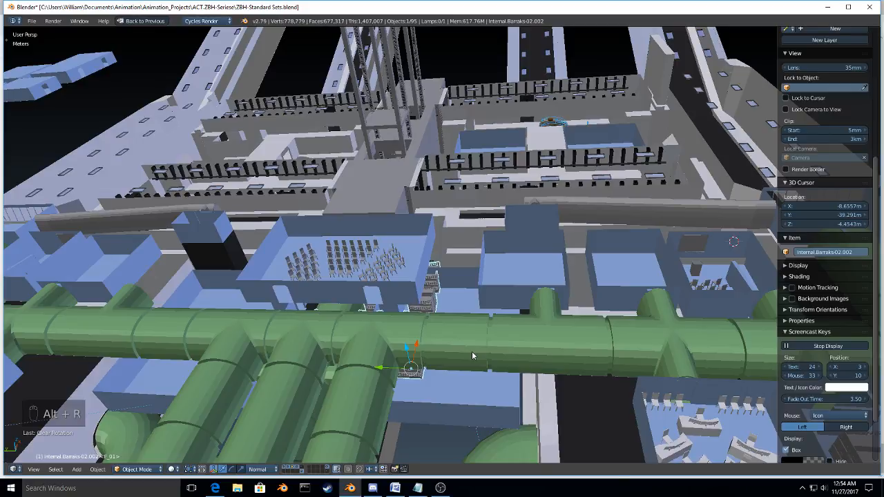
{"action": "key", "text": "g"}
{"action": "key", "text": "shift+z"}
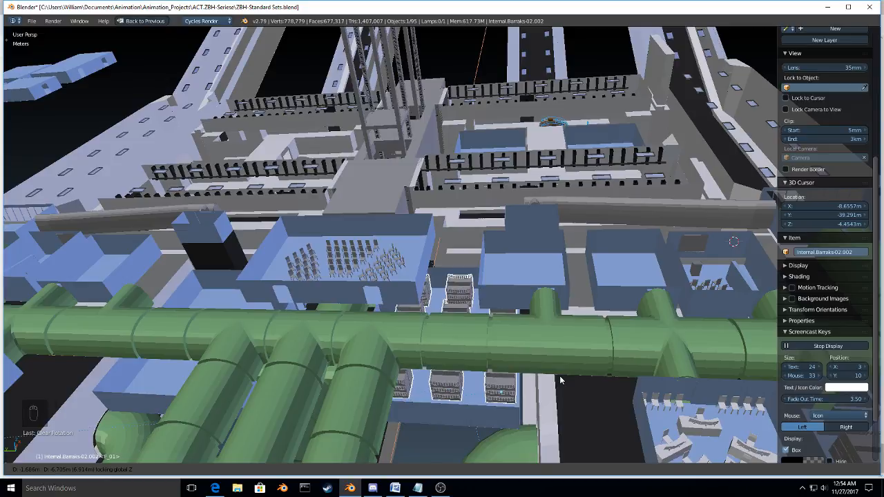
{"action": "left_click", "coordinate": [565, 378]}
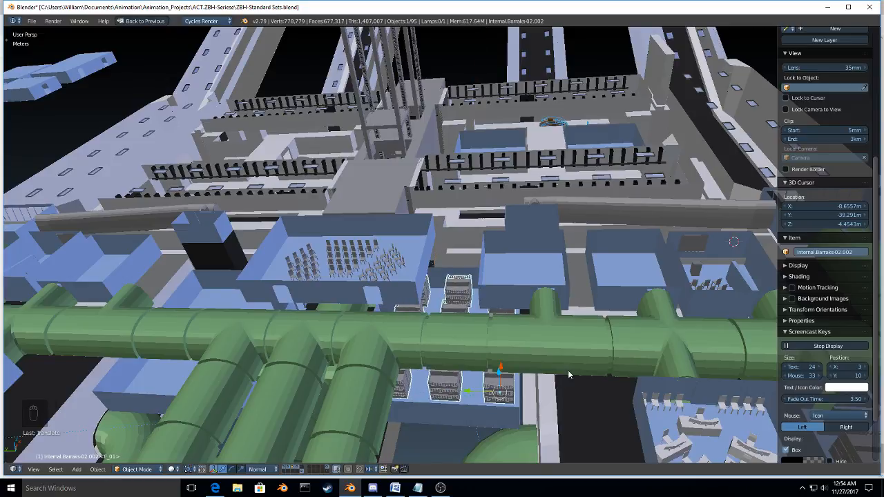
Step: Isolate the bunk set together with its room, Base-Layout.Barraks-03, in local view
{"action": "key", "text": "KP_Decimal"}
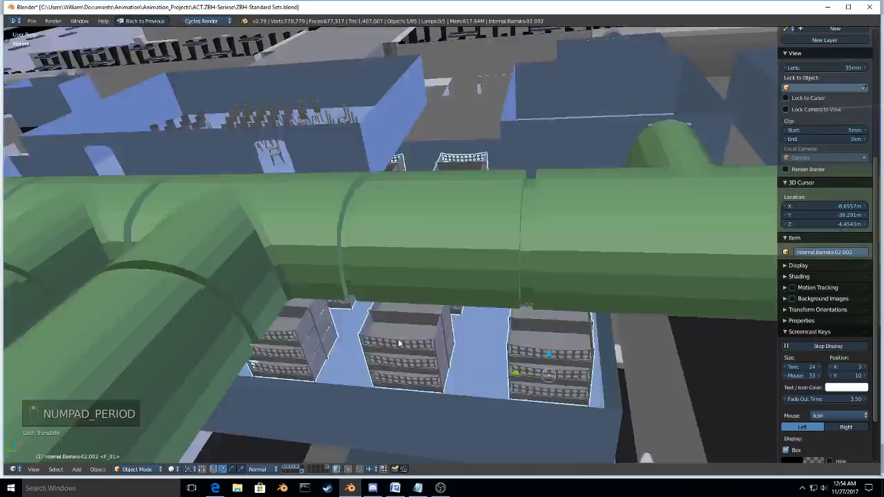
{"action": "right_click", "coordinate": [395, 332], "text": "shift"}
{"action": "middle_click_drag", "start_coordinate": [395, 331], "coordinate": [398, 391]}
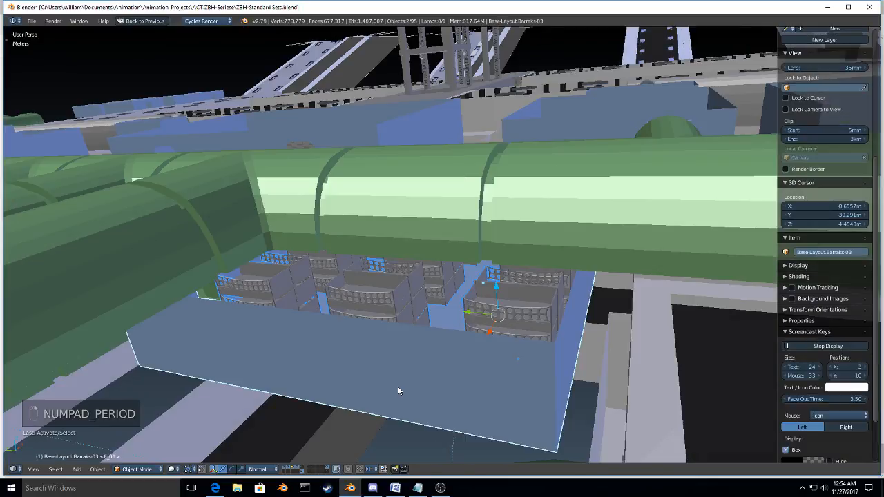
{"action": "key", "text": "KP_Divide"}
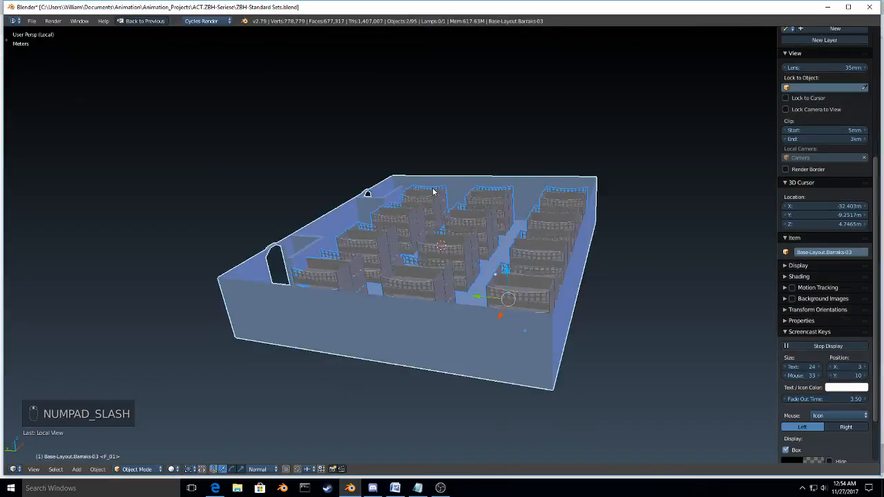
{"action": "mouse_move", "coordinate": [544, 317]}
{"action": "middle_mouse_down"}
{"action": "mouse_move", "coordinate": [517, 327]}
{"action": "mouse_move", "coordinate": [541, 315]}
{"action": "middle_mouse_up"}
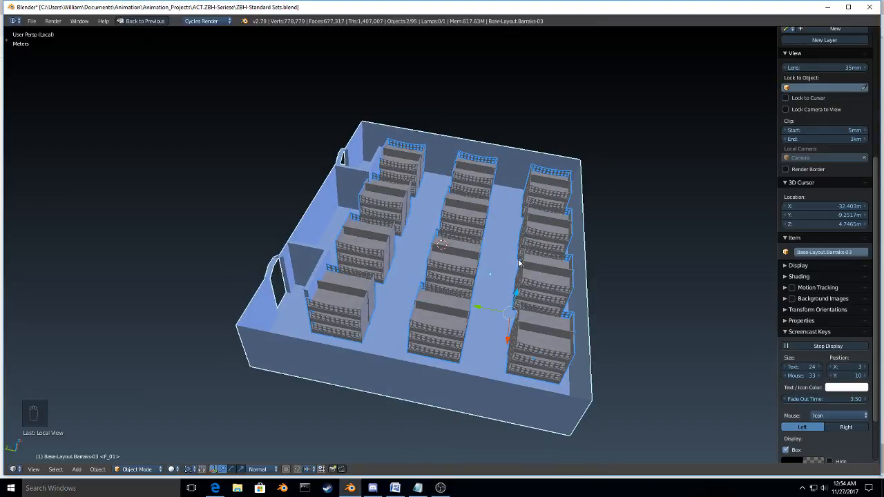
{"action": "middle_click_drag", "start_coordinate": [393, 329], "coordinate": [457, 312]}
{"action": "key", "text": "g"}
{"action": "key", "text": "x"}
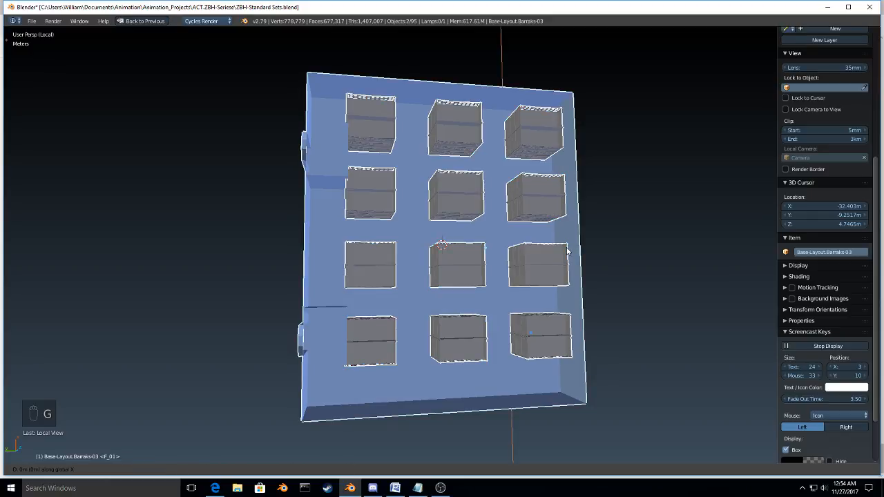
{"action": "right_click", "coordinate": [550, 263]}
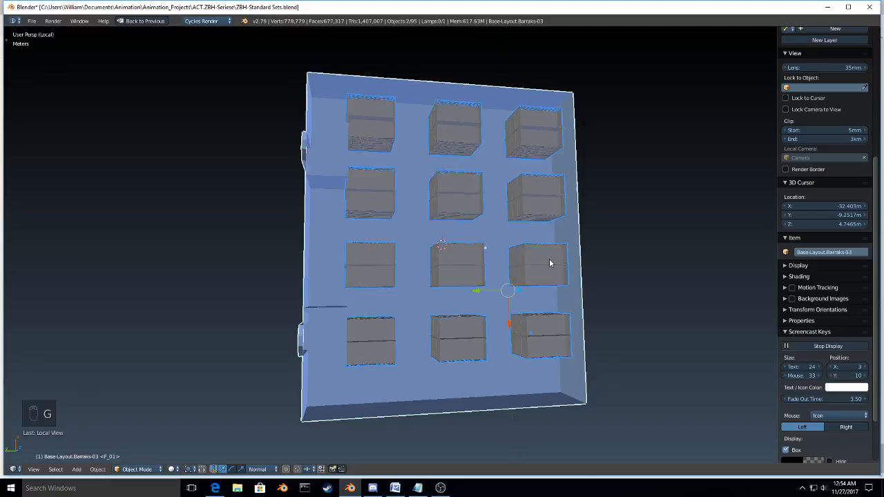
Step: Move only the bunk set about 1.8 m along Y and a short distance along negative X within the room
{"action": "right_click", "coordinate": [549, 266]}
{"action": "key", "text": "g"}
{"action": "key", "text": "y"}
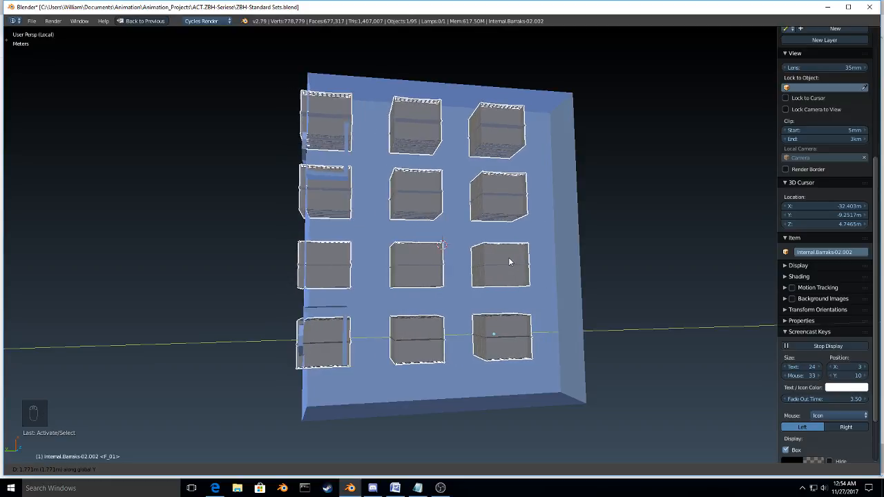
{"action": "left_click", "coordinate": [509, 257]}
{"action": "middle_click_drag", "start_coordinate": [509, 257], "coordinate": [450, 282]}
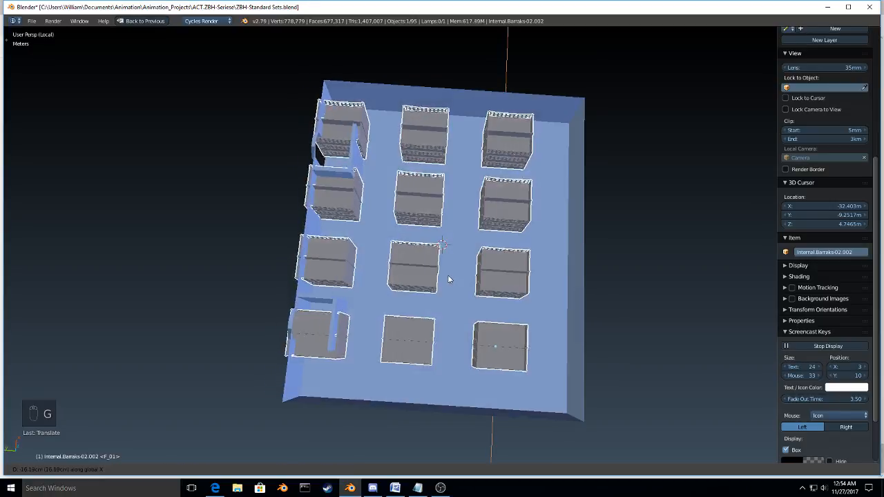
{"action": "key", "text": "g"}
{"action": "key", "text": "x"}
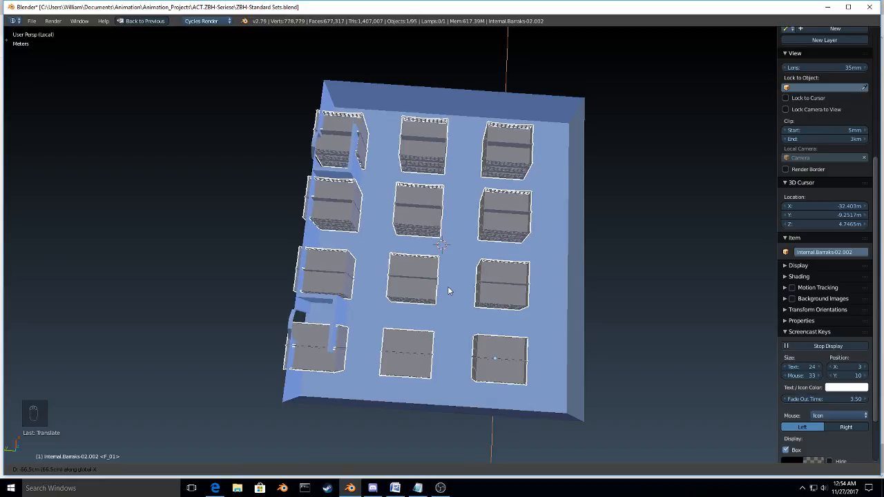
{"action": "left_click", "coordinate": [448, 286]}
{"action": "middle_click_drag", "start_coordinate": [448, 286], "coordinate": [485, 290]}
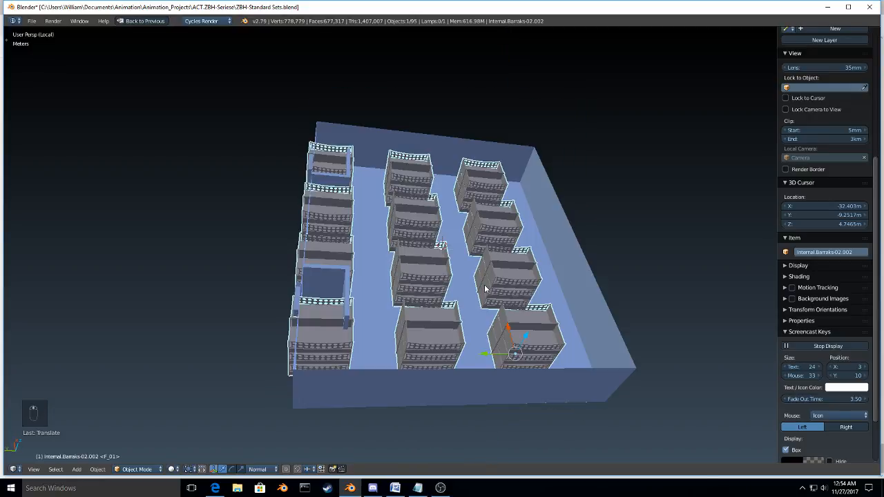
{"action": "key", "text": "Tab"}
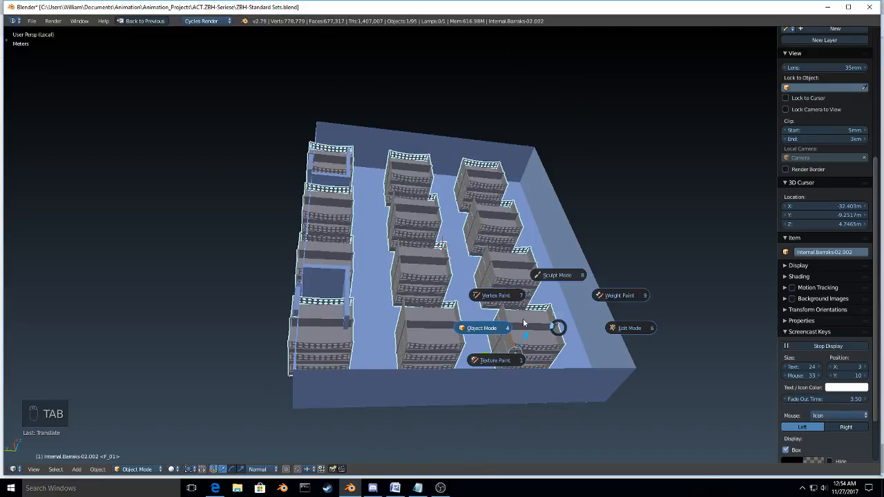
{"action": "left_click", "coordinate": [492, 331]}
{"action": "key", "text": "Tab"}
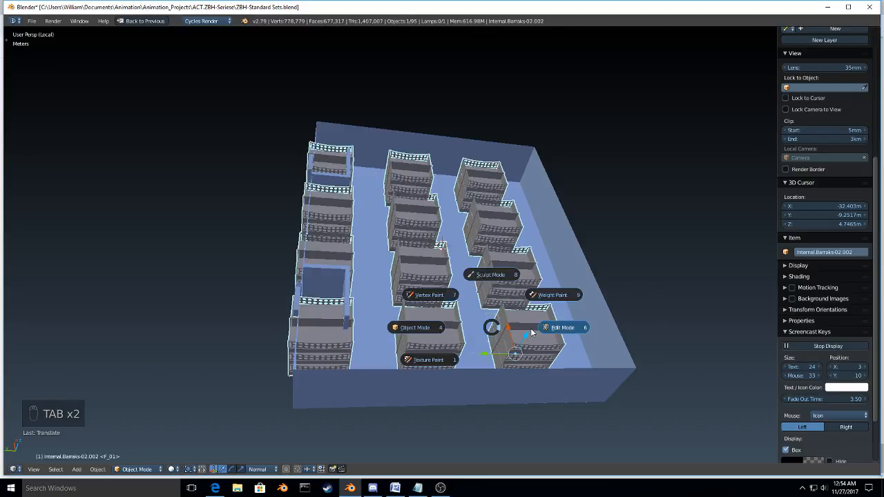
{"action": "left_click", "coordinate": [566, 329]}
{"action": "key", "text": "Tab"}
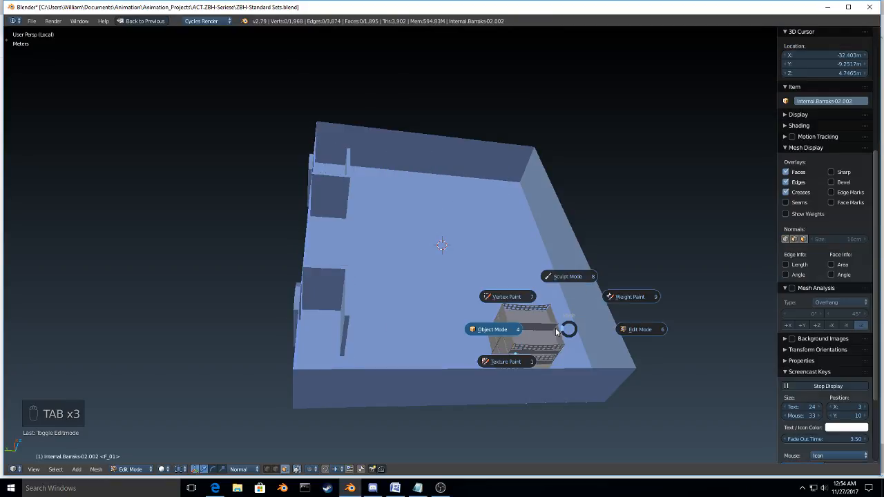
{"action": "left_click", "coordinate": [497, 325]}
{"action": "middle_click_drag", "start_coordinate": [309, 254], "coordinate": [283, 320]}
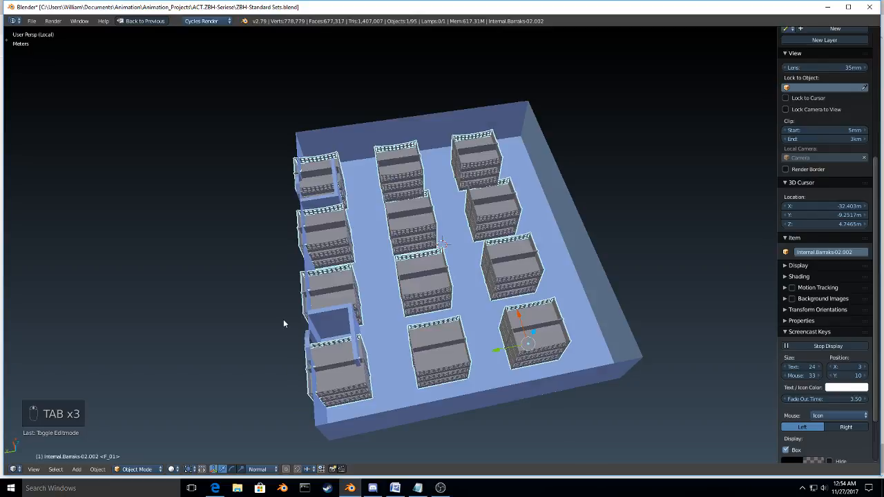
Step: Leave the maximized 3D view and set the count of the bunk set's Y array modifier to 2
{"action": "key", "text": "ctrl+Up"}
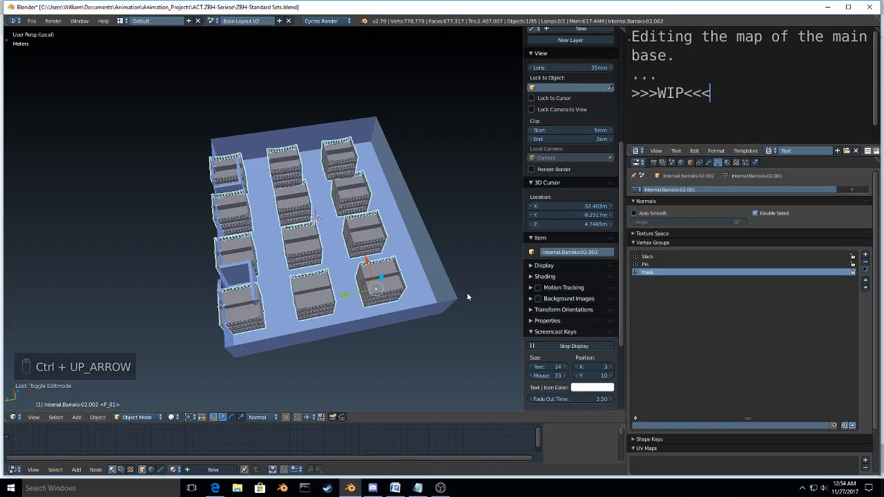
{"action": "left_click", "coordinate": [709, 163]}
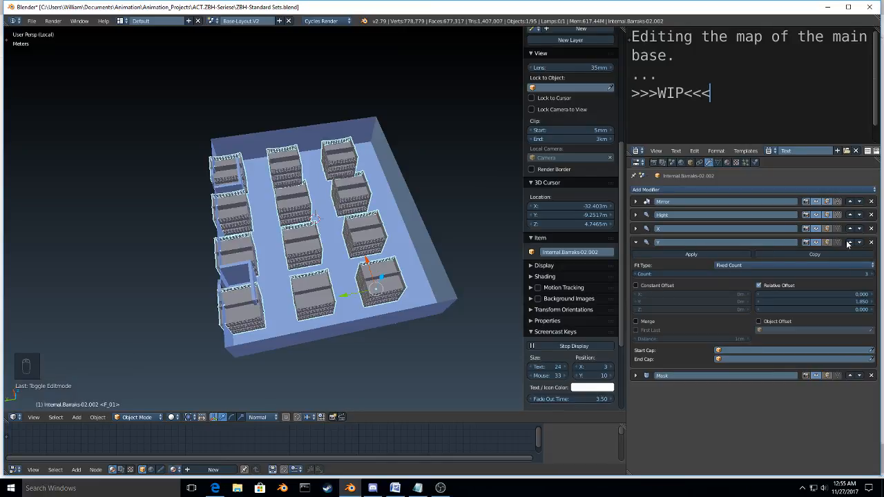
{"action": "left_click", "coordinate": [817, 244]}
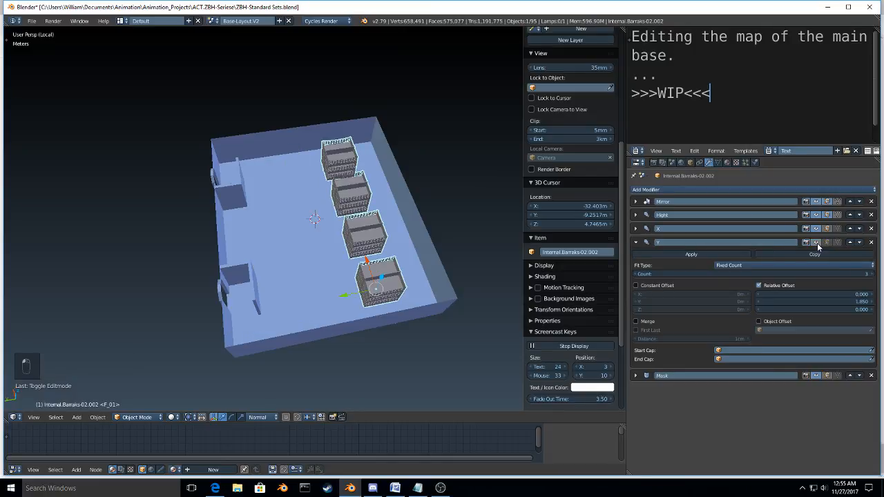
{"action": "left_click", "coordinate": [817, 243]}
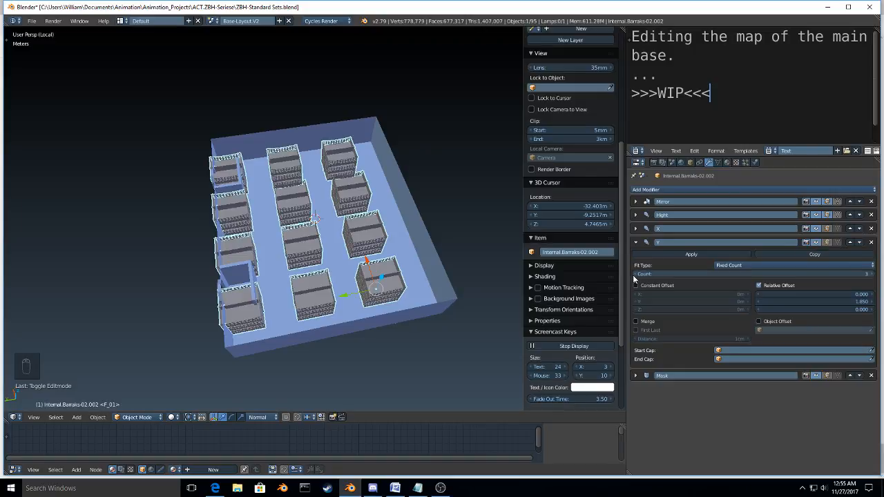
{"action": "left_click", "coordinate": [633, 274]}
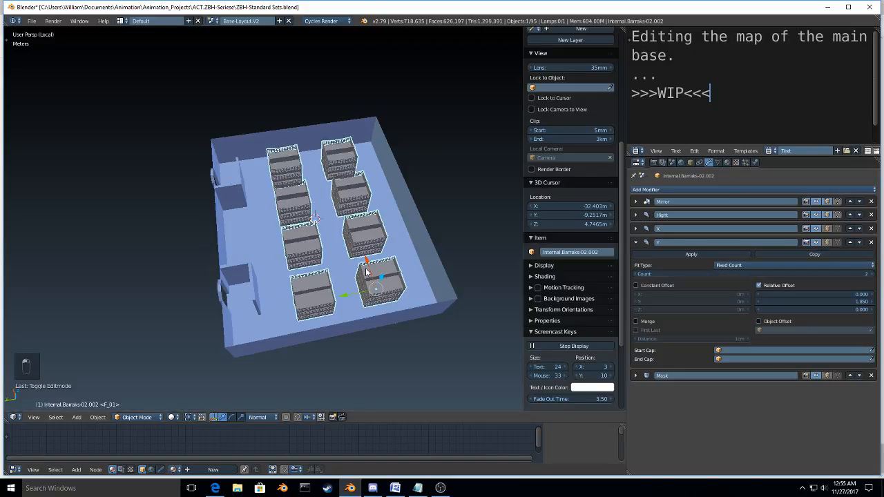
Step: Leave local view and raise the bunk set a few centimetres along Z so it clears the room's floor
{"action": "middle_click_drag", "start_coordinate": [366, 271], "coordinate": [349, 249]}
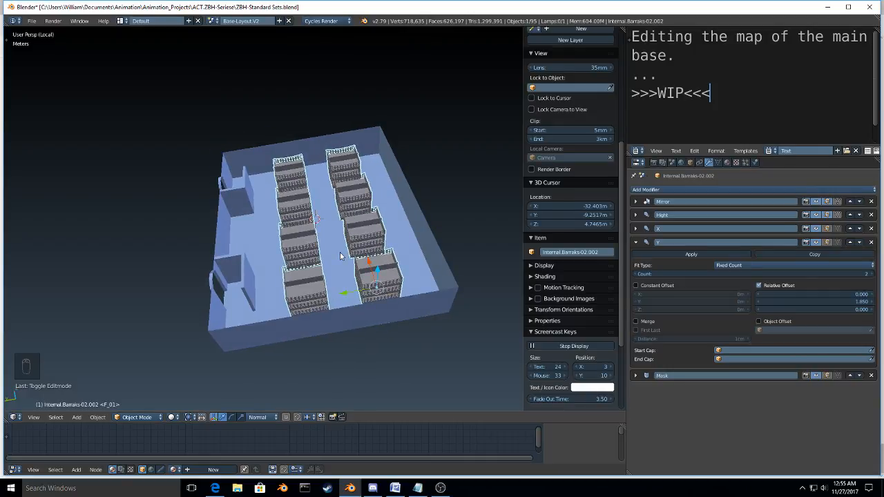
{"action": "key", "text": "KP_Divide"}
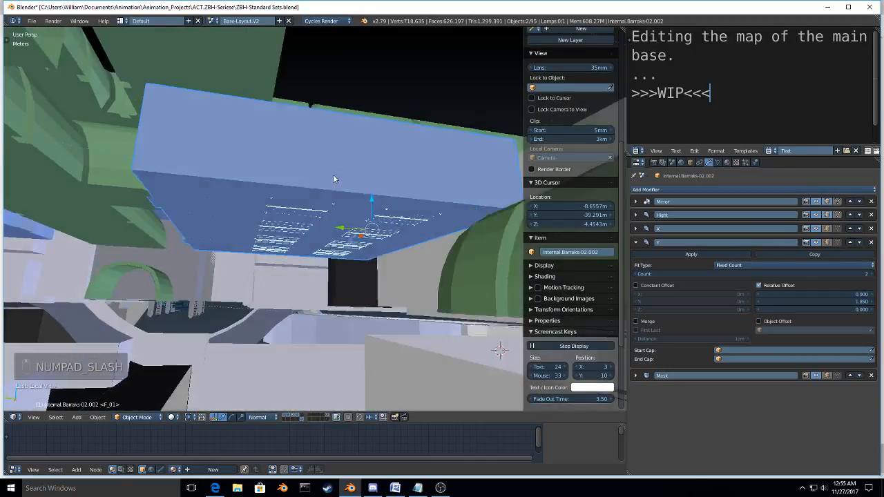
{"action": "middle_click_drag", "start_coordinate": [337, 176], "coordinate": [330, 149]}
{"action": "right_click", "coordinate": [310, 250]}
{"action": "key", "text": "g"}
{"action": "key", "text": "z"}
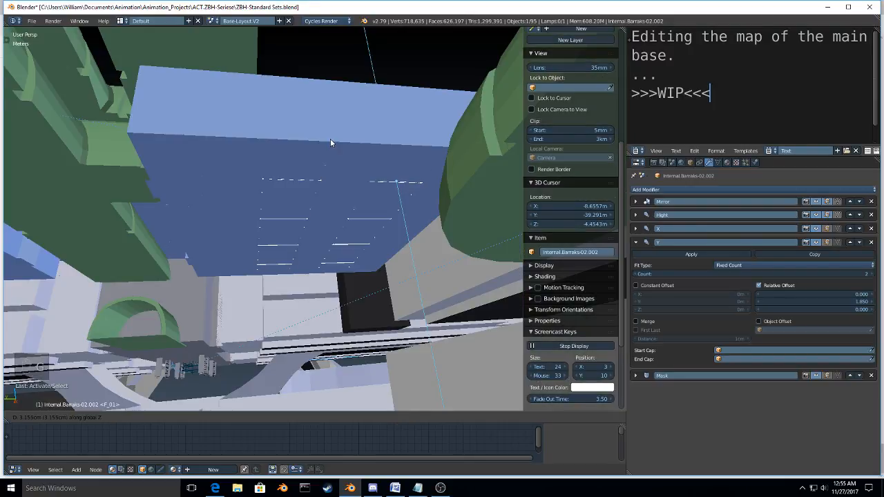
{"action": "left_click", "coordinate": [330, 139]}
Step: Duplicate the bunk set along Y into the neighbouring barracks and add that room, Base-Layout.Barraks-04, to the selection as the active object
{"action": "middle_click_drag", "start_coordinate": [330, 139], "coordinate": [420, 235]}
{"action": "scroll", "coordinate": [290, 211], "scroll_direction": "down", "scroll_amount": 8}
{"action": "key", "text": "shift+d"}
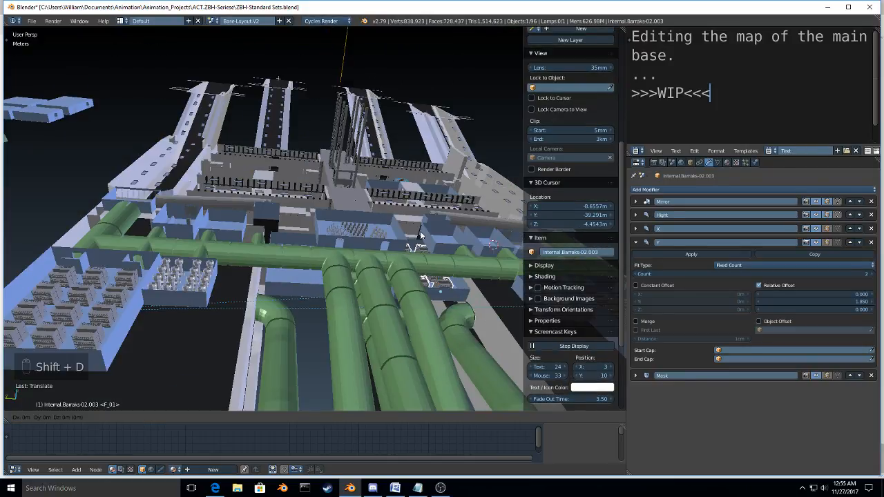
{"action": "key", "text": "y"}
{"action": "left_click", "coordinate": [283, 221]}
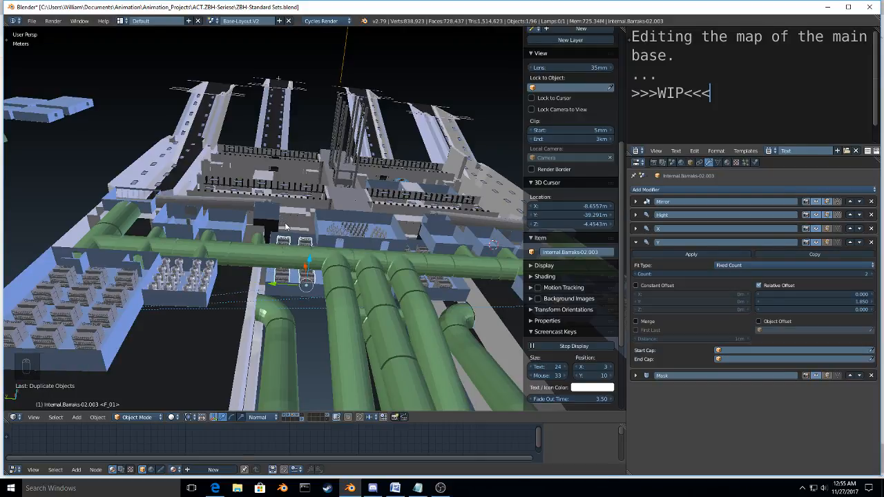
{"action": "scroll", "coordinate": [286, 226], "scroll_direction": "up", "scroll_amount": 5}
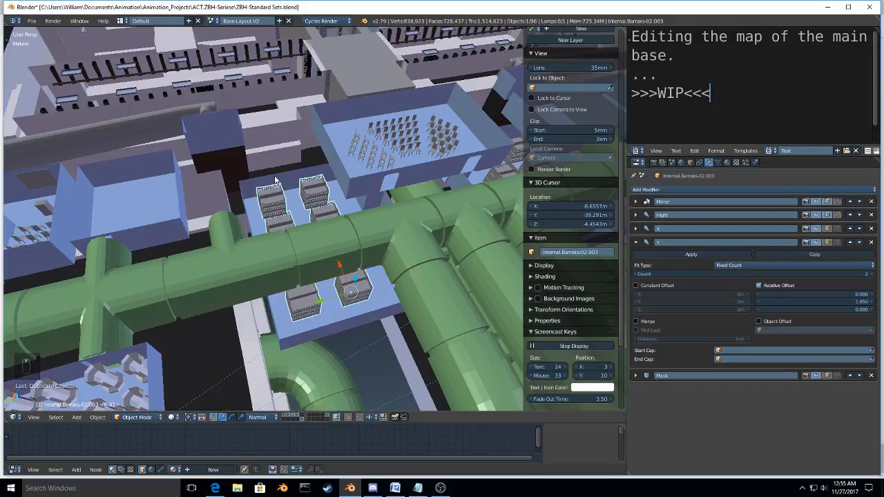
{"action": "right_click", "coordinate": [290, 179]}
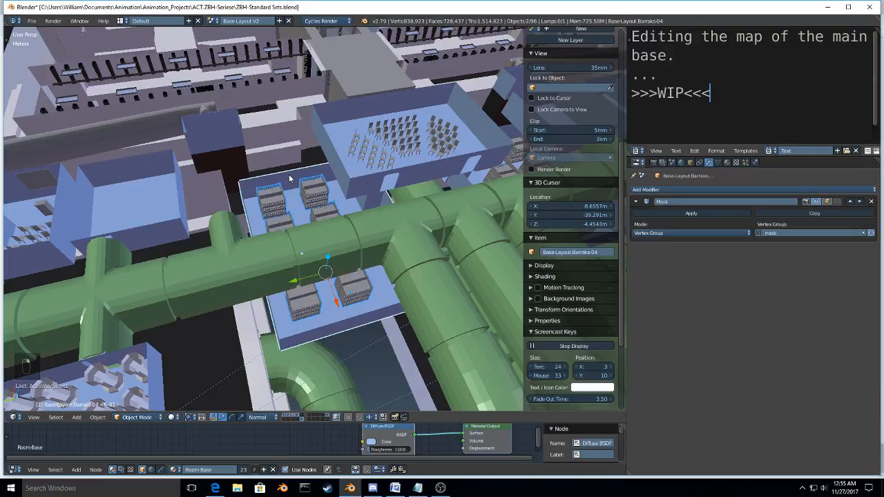
Step: Try parenting the copied bunk set to Base-Layout.Barraks-04 with the plain Object option, and undo it
{"action": "key", "text": "ctrl+p"}
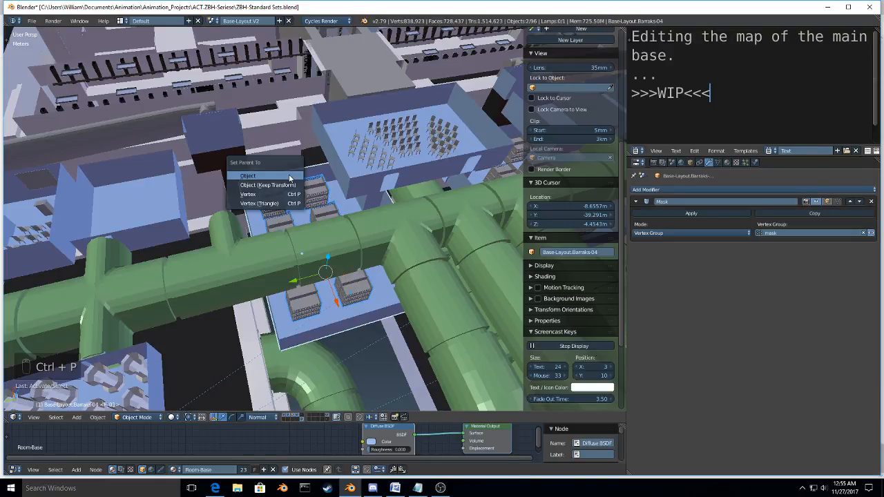
{"action": "left_click", "coordinate": [290, 177]}
{"action": "middle_click_drag", "start_coordinate": [290, 178], "coordinate": [326, 183]}
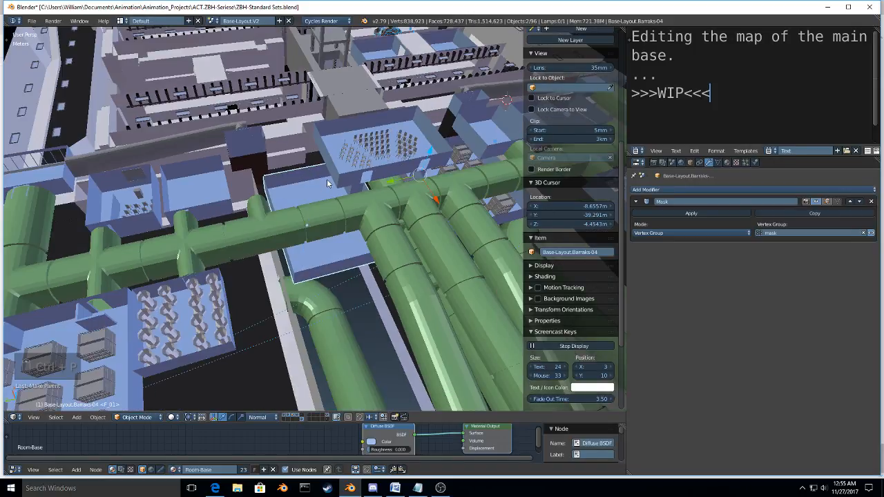
{"action": "key", "text": "ctrl+z"}
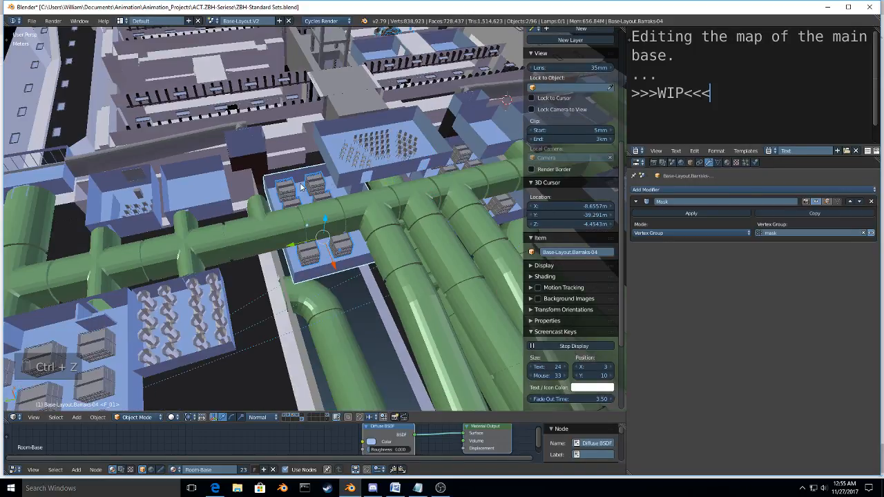
Step: Parent the copied bunk set to Base-Layout.Barraks-04 using Object (Keep Transform)
{"action": "key", "text": "ctrl+p"}
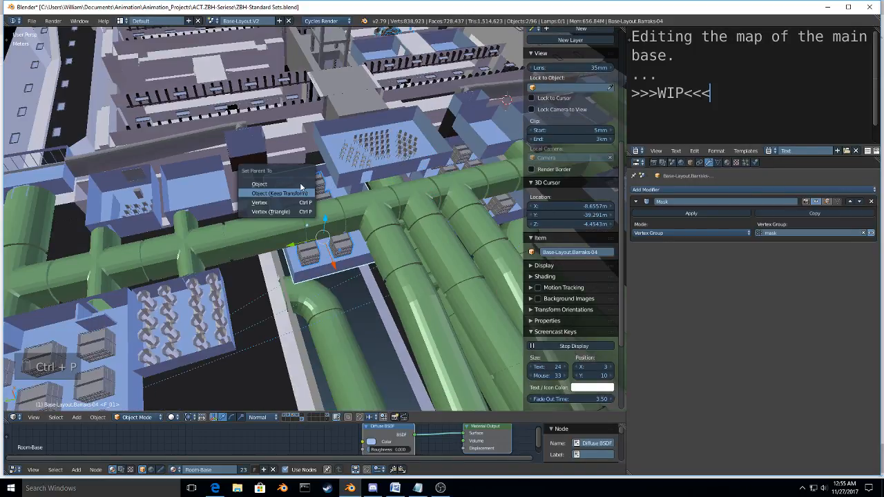
{"action": "left_click", "coordinate": [301, 185]}
{"action": "middle_click_drag", "start_coordinate": [301, 185], "coordinate": [429, 162]}
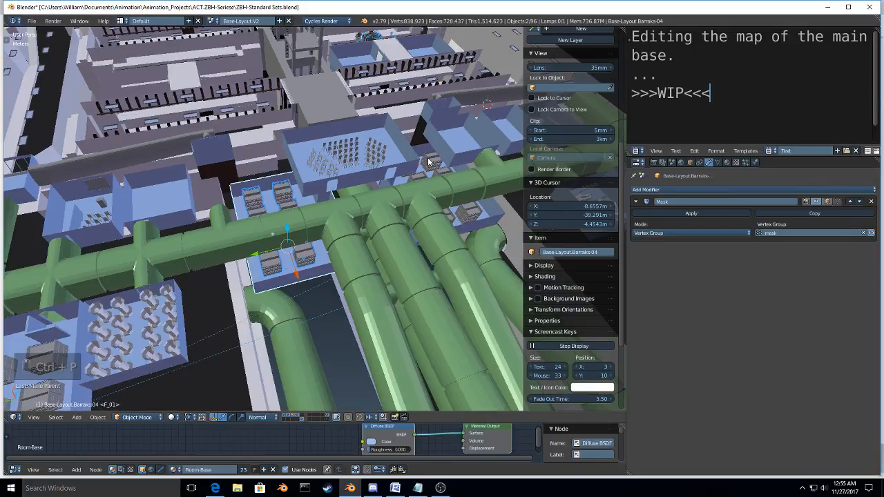
Step: Parent the central barracks' bunk set to its room, Base-Layout.Barraks-03, keeping the transform
{"action": "right_click", "coordinate": [417, 159]}
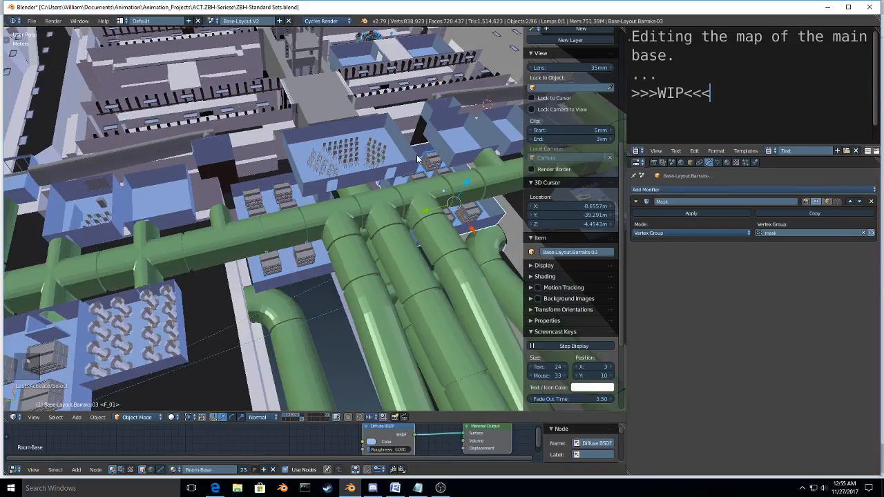
{"action": "key", "text": "ctrl+p"}
{"action": "left_click", "coordinate": [417, 159]}
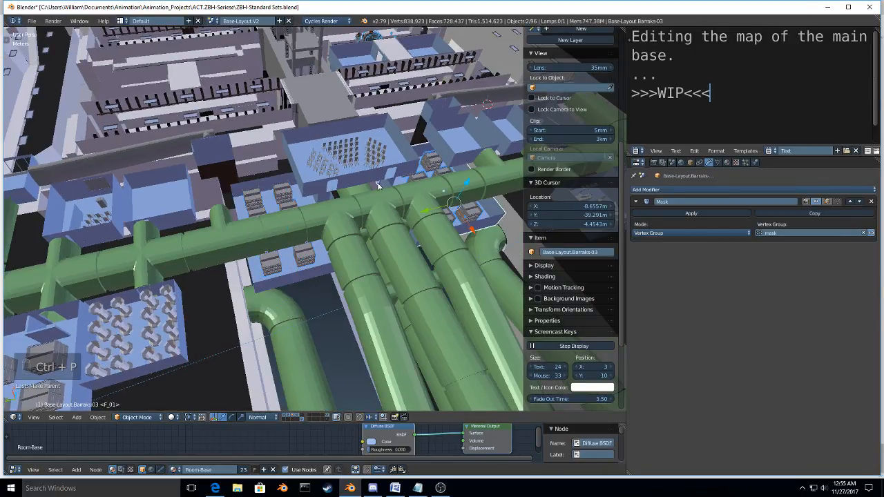
Step: Parent the large barracks' bunk set to its room, Base-Layout.Barraks-01, using Object (Keep Transform)
{"action": "middle_click_drag", "start_coordinate": [417, 159], "coordinate": [445, 256]}
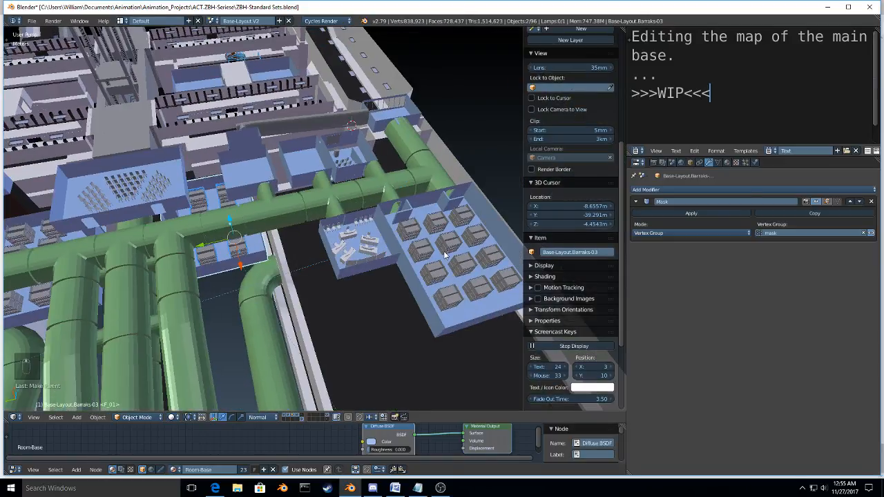
{"action": "right_click", "coordinate": [454, 202]}
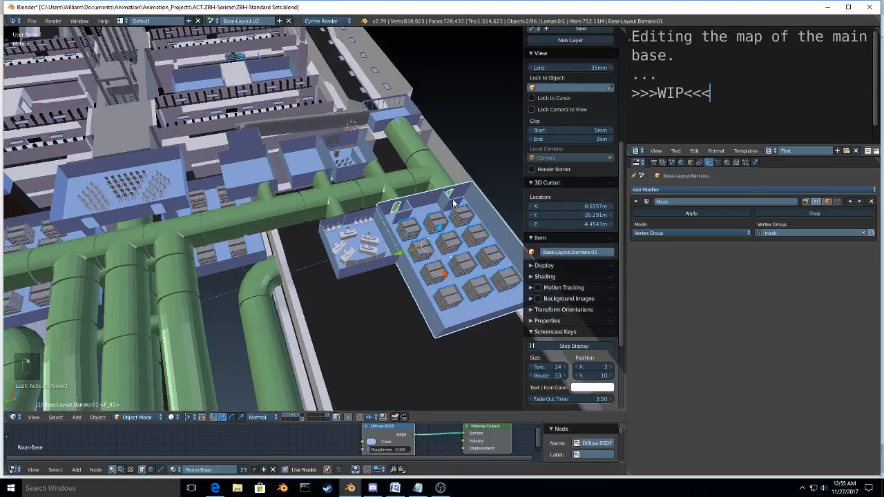
{"action": "key", "text": "ctrl+p"}
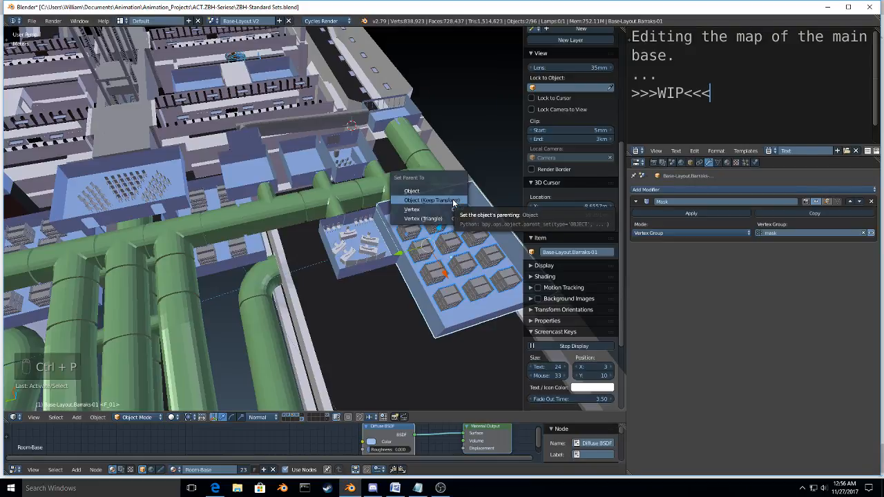
{"action": "left_click", "coordinate": [454, 200]}
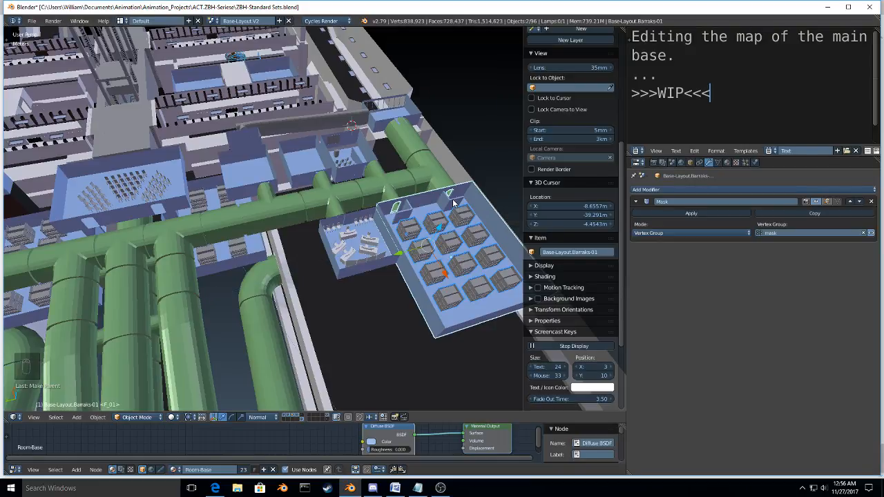
Step: Move only the bunk set in Base-Layout.Barraks-01 about 1.1 m along negative X, away from the doorways
{"action": "middle_click_drag", "start_coordinate": [454, 200], "coordinate": [482, 316]}
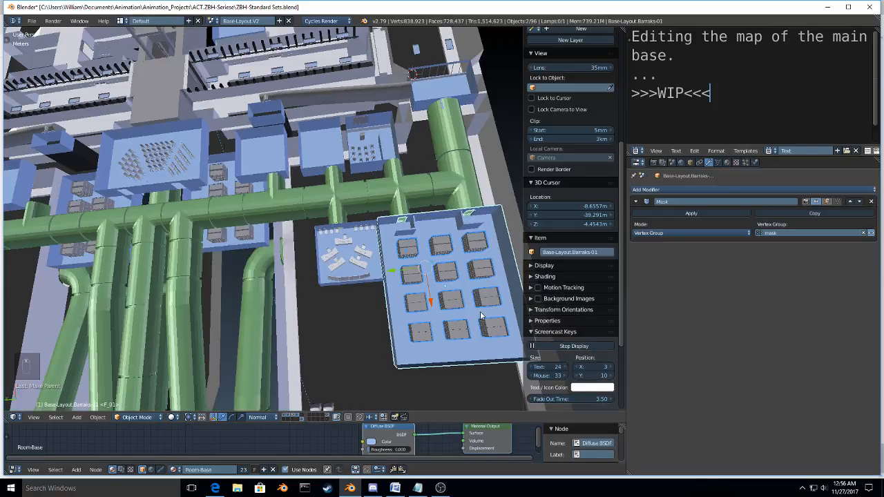
{"action": "right_click", "coordinate": [458, 298]}
{"action": "key", "text": "g"}
{"action": "key", "text": "x"}
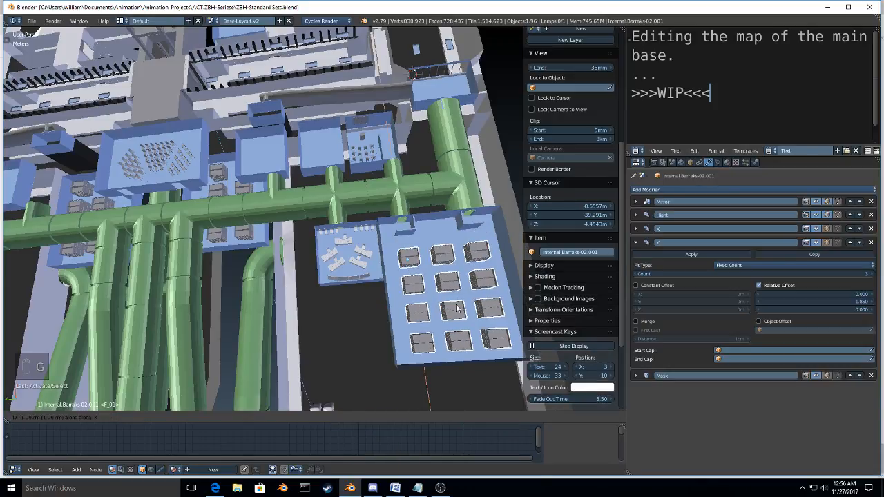
{"action": "left_click", "coordinate": [456, 309]}
{"action": "middle_click_drag", "start_coordinate": [455, 308], "coordinate": [402, 352]}
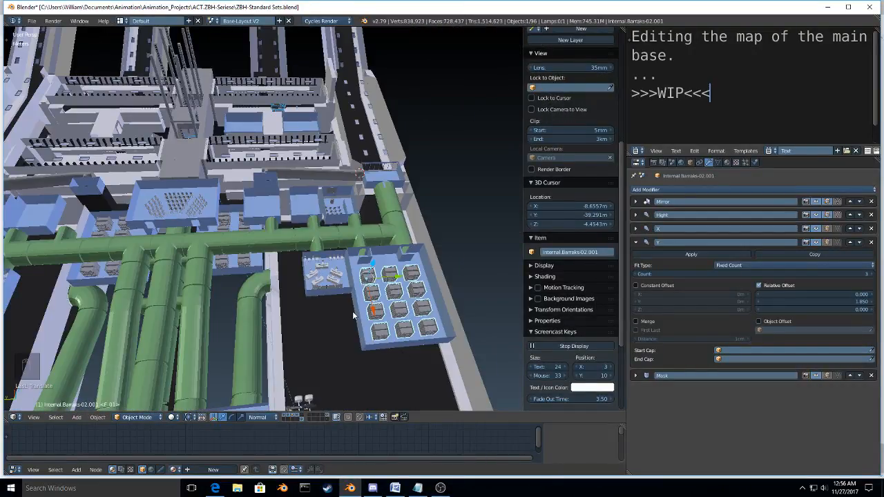
{"action": "scroll", "coordinate": [353, 314], "scroll_direction": "up", "scroll_amount": 2}
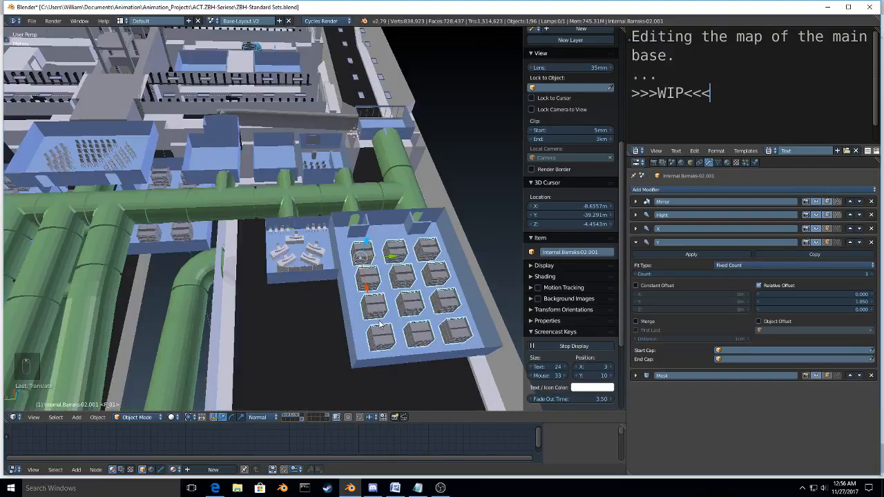
{"action": "middle_click_drag", "start_coordinate": [379, 323], "coordinate": [353, 287]}
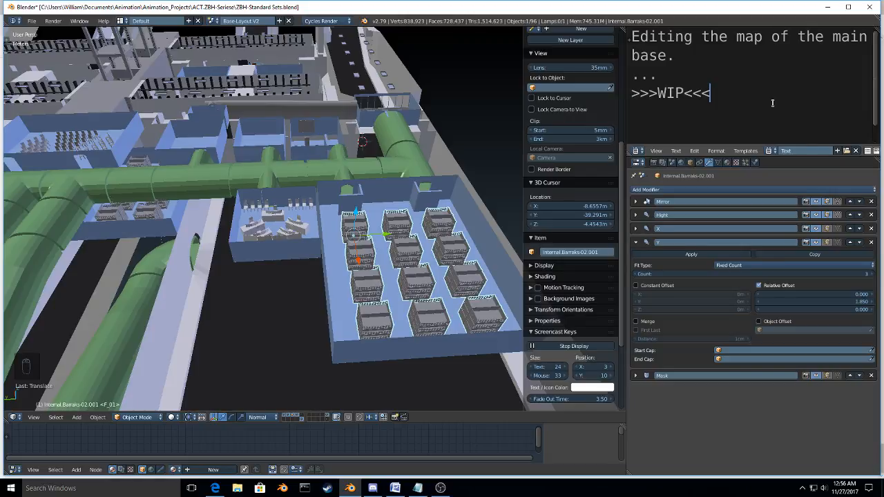
Step: Replace the ">>>WIP<<<" line in the text notes with the bunk-count calculation "6*3*4="
{"action": "key", "text": "shift+Up"}
{"action": "key", "text": "shift+Right"}
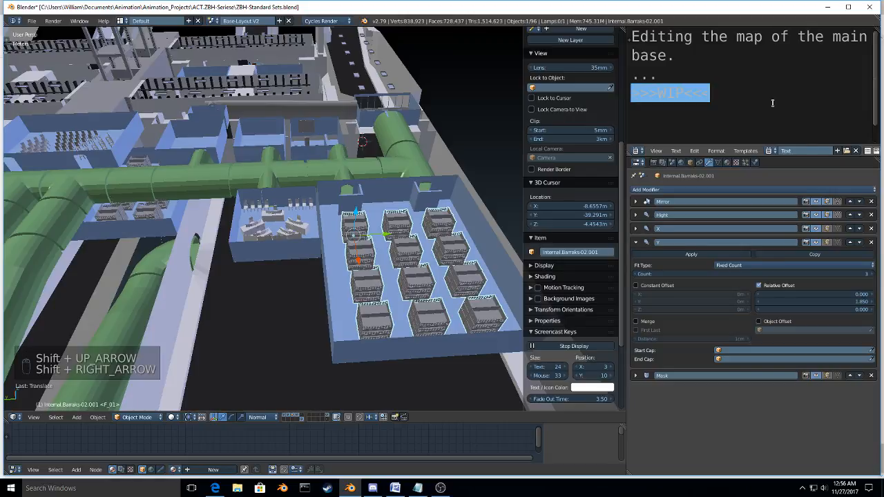
{"action": "key", "text": "BackSpace"}
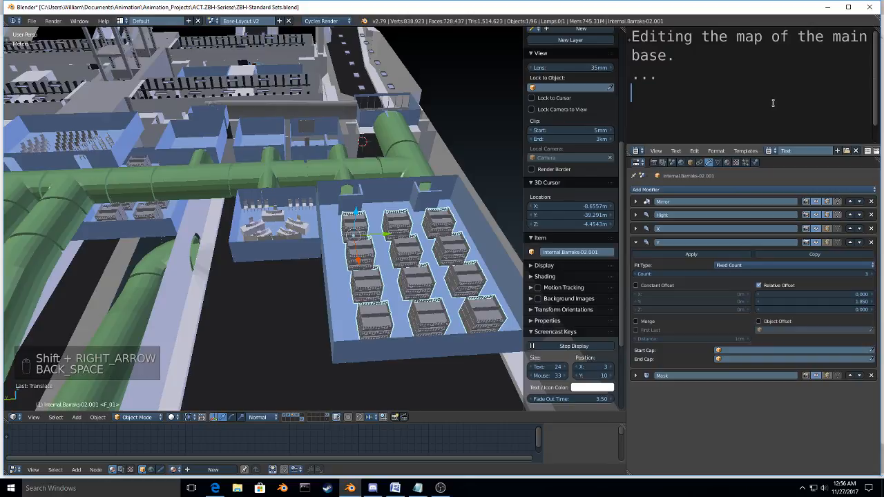
{"action": "key", "text": "KP_Enter"}
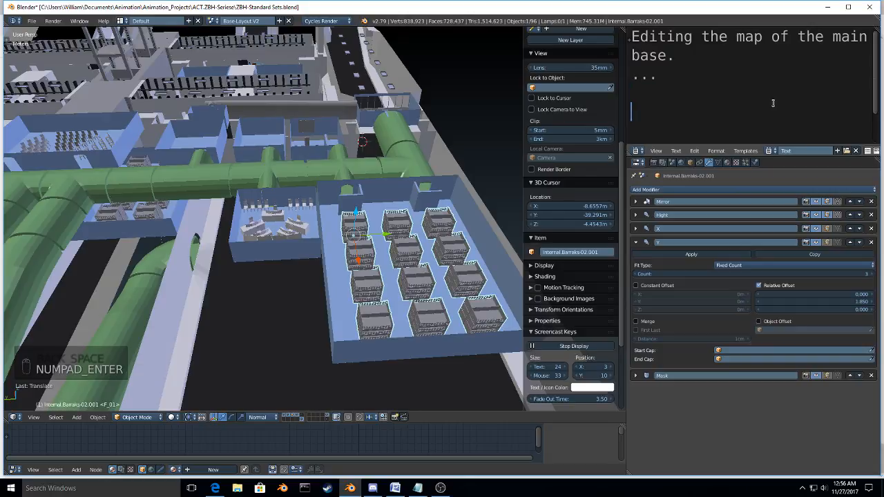
{"action": "key", "text": "BackSpace"}
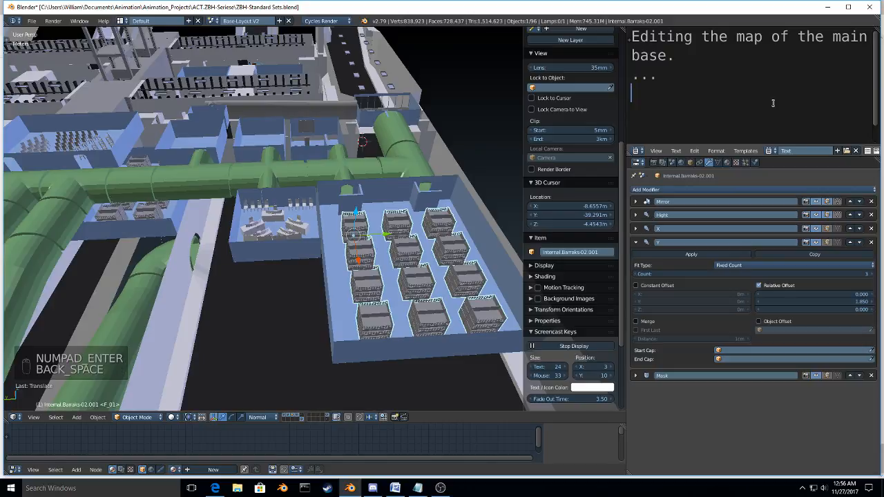
{"action": "type", "text": "6*"}
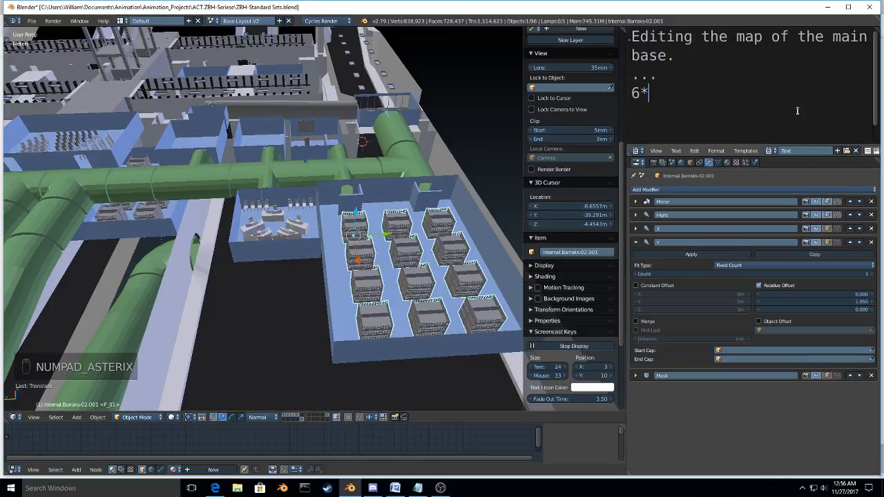
{"action": "type", "text": "."}
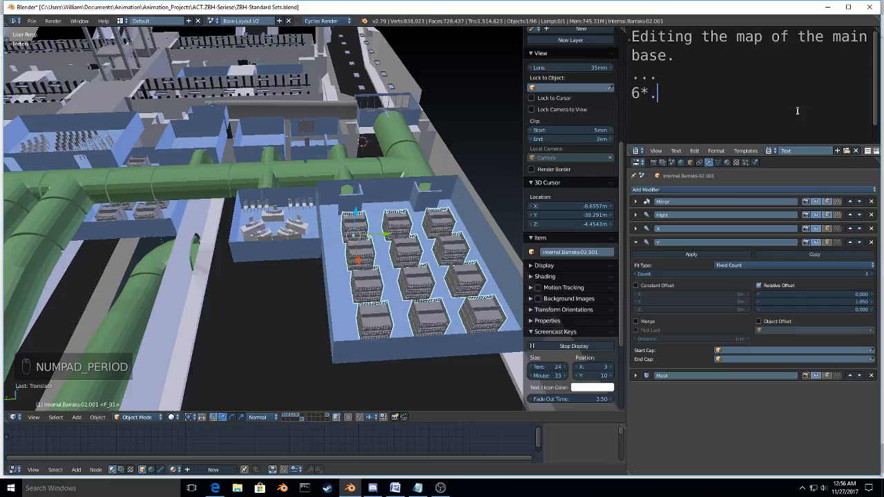
{"action": "key", "text": "BackSpace"}
{"action": "type", "text": "3"}
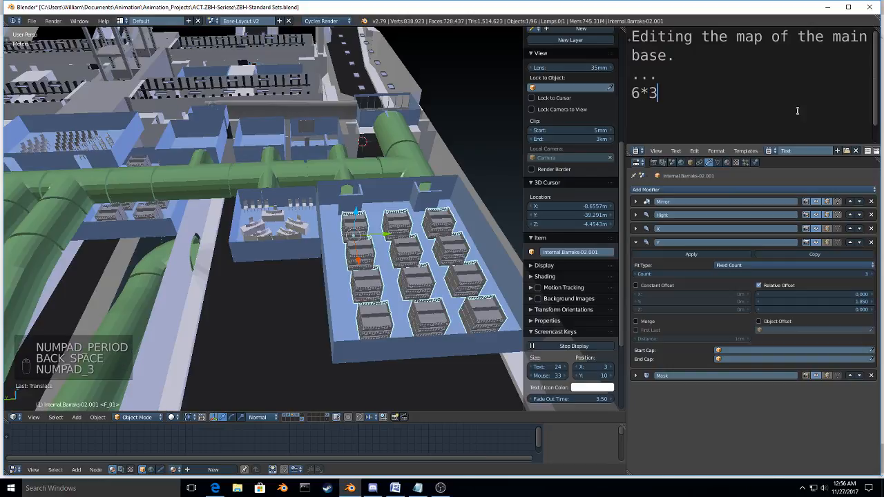
{"action": "type", "text": "*"}
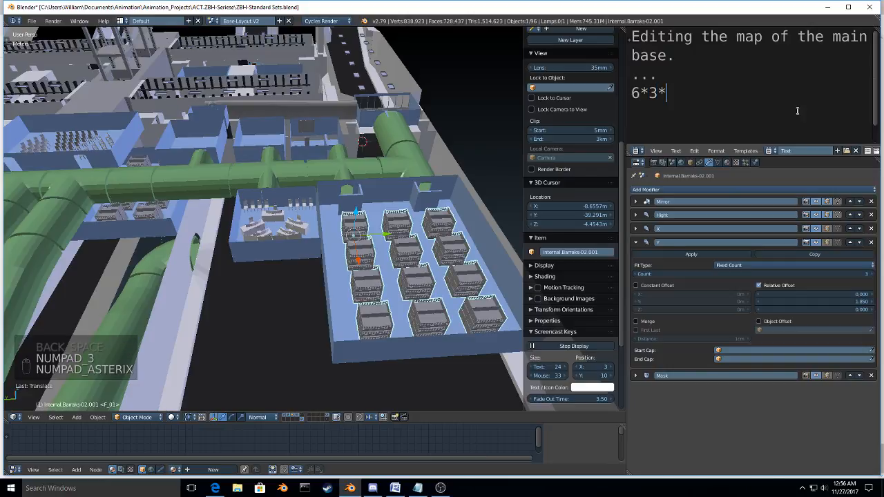
{"action": "type", "text": "4"}
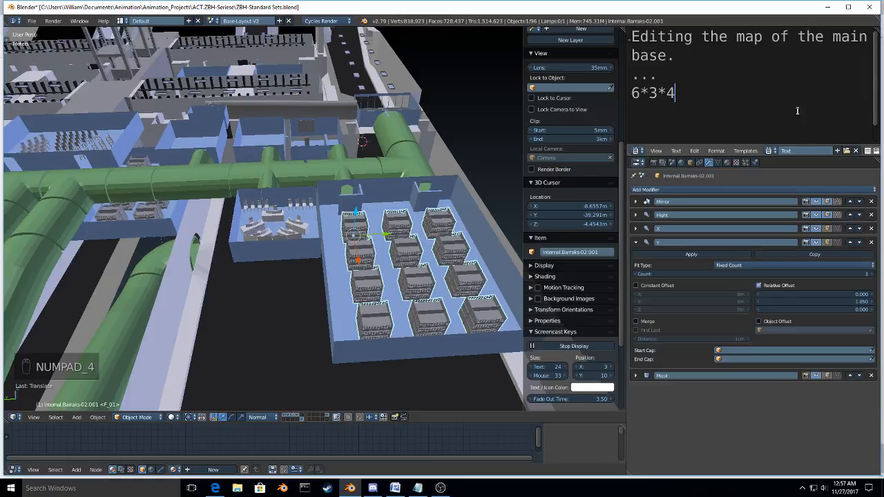
{"action": "type", "text": "="}
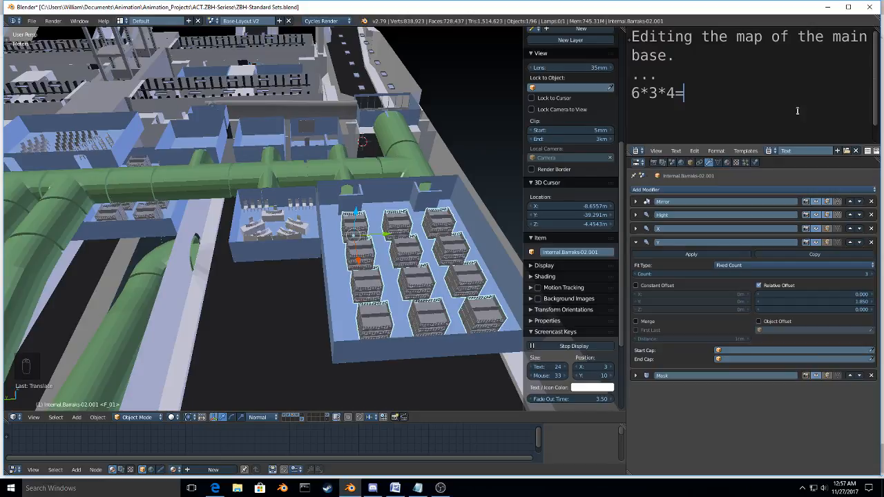
Step: Open the Windows Calculator app to work out the bunk count
{"action": "key", "text": "super"}
{"action": "type", "text": "c"}
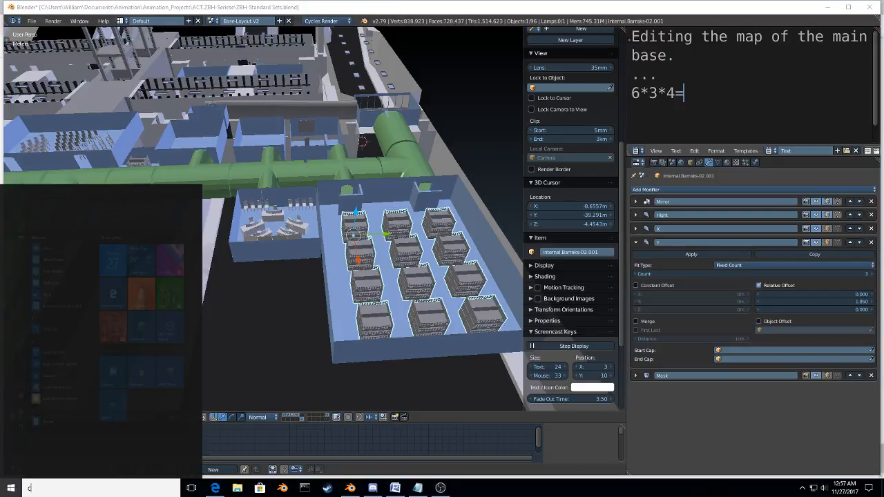
{"action": "key", "text": "Return"}
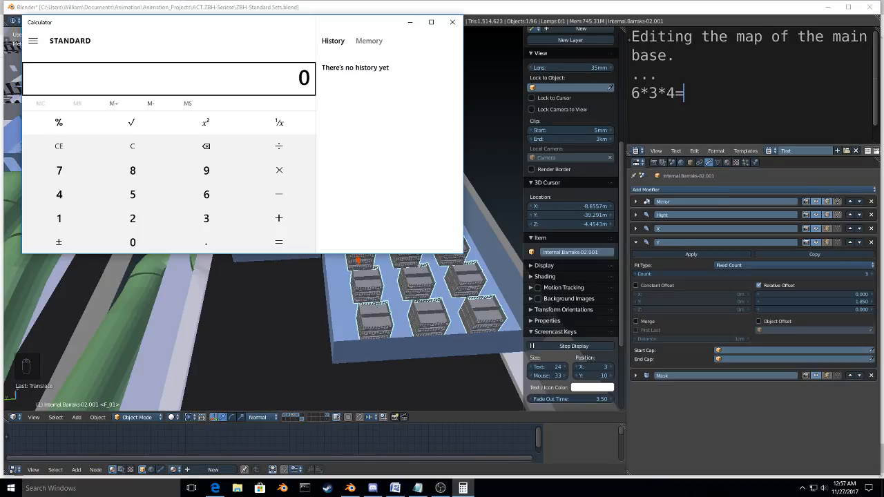
Step: Calculate 6*3*4 in the Calculator, switch back to Blender and enter 72 after "6*3*4=" in the text notes
{"action": "type", "text": "6*3*4"}
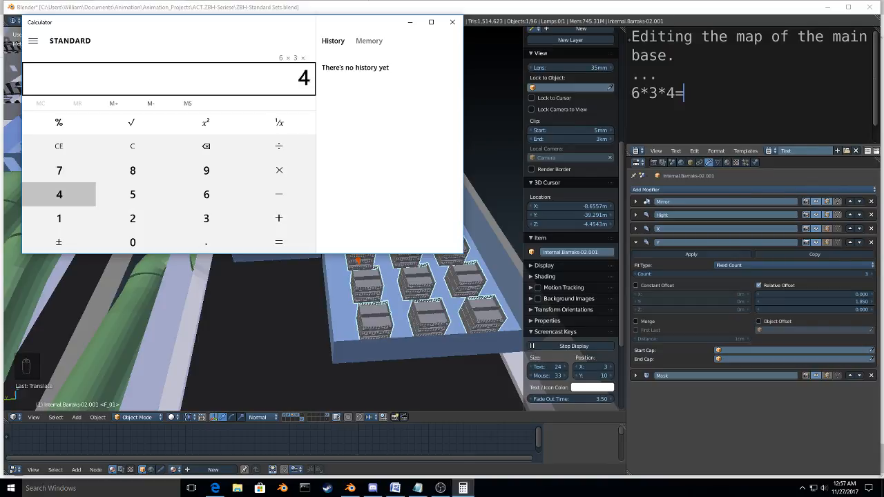
{"action": "type", "text": "="}
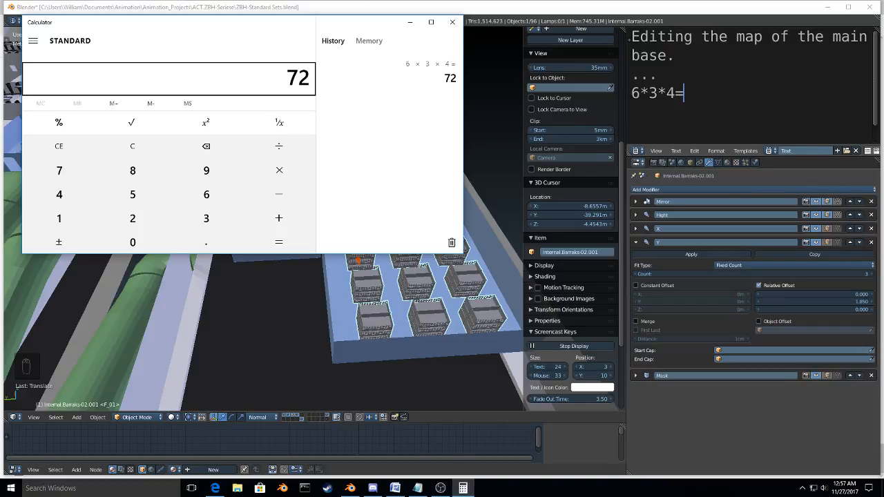
{"action": "left_click", "coordinate": [752, 105]}
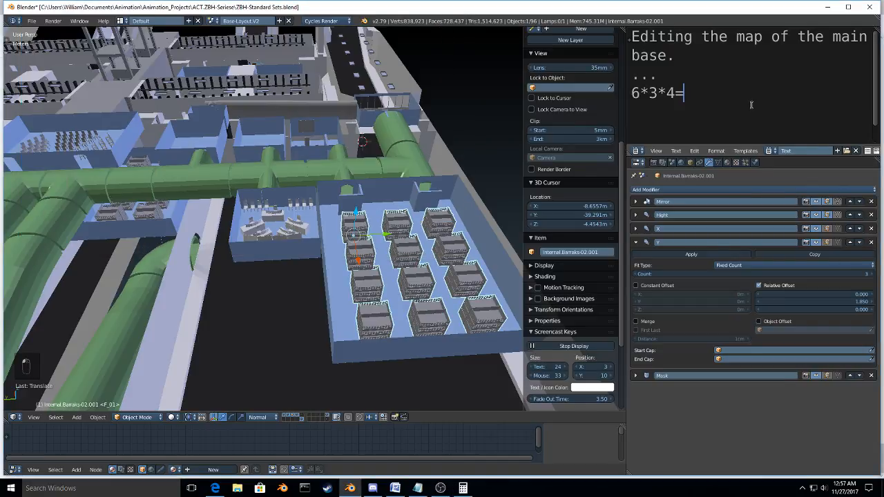
{"action": "type", "text": "7"}
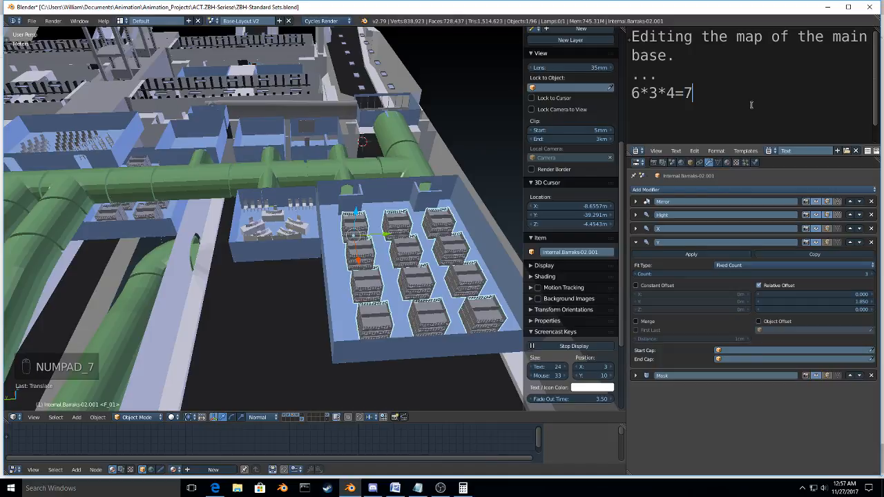
{"action": "key", "text": "alt+Tab"}
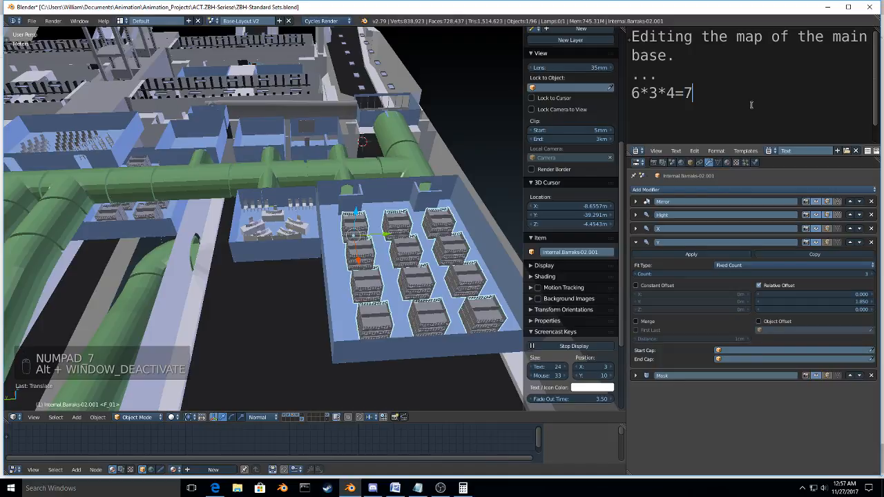
{"action": "type", "text": "2"}
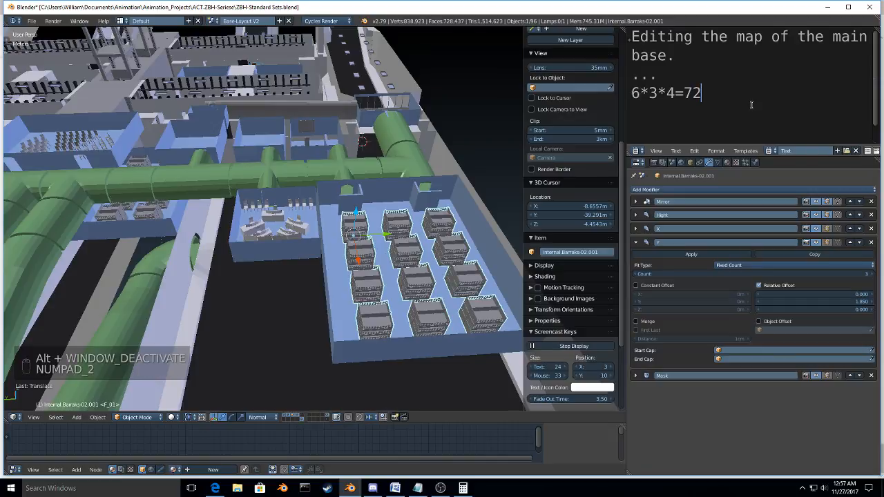
Step: Add a new line to the text notes with the doubled bunk count, "72*2=144"
{"action": "key", "text": "Return"}
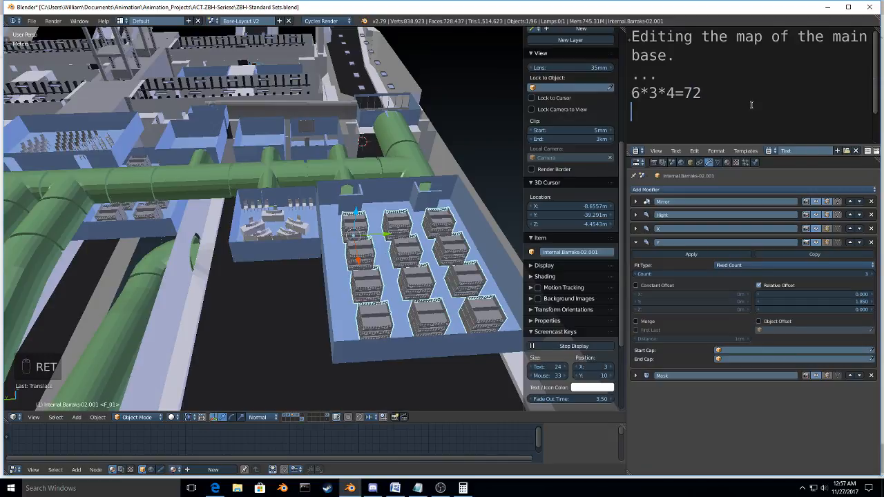
{"action": "type", "text": "72"}
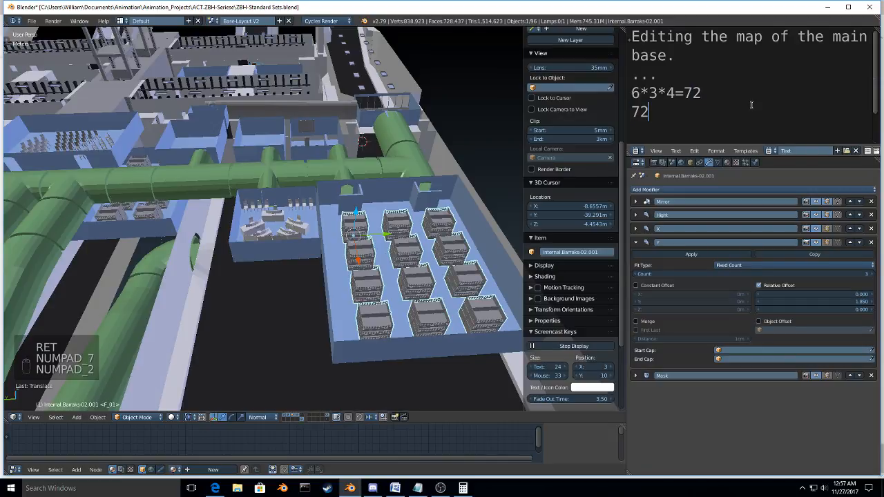
{"action": "type", "text": "*2"}
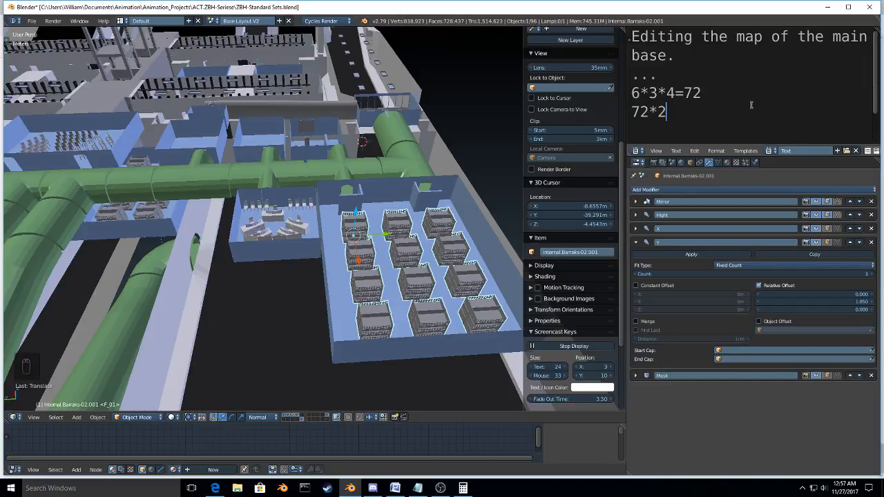
{"action": "type", "text": "="}
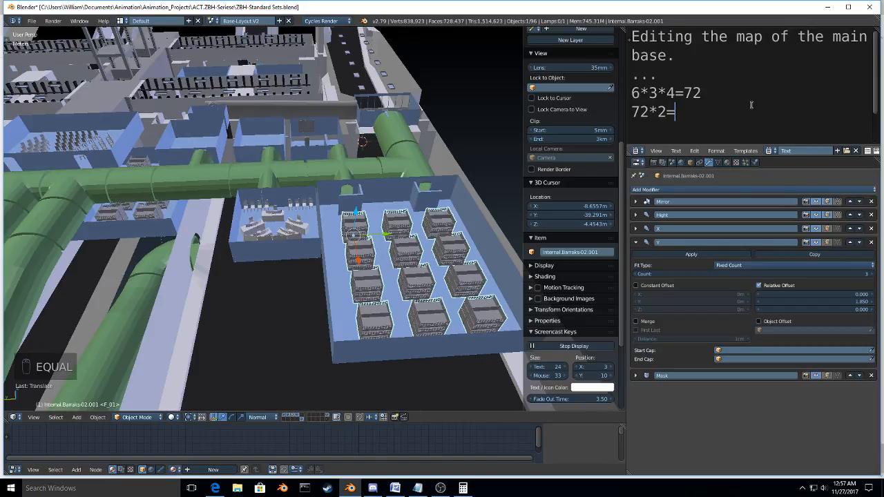
{"action": "type", "text": "144"}
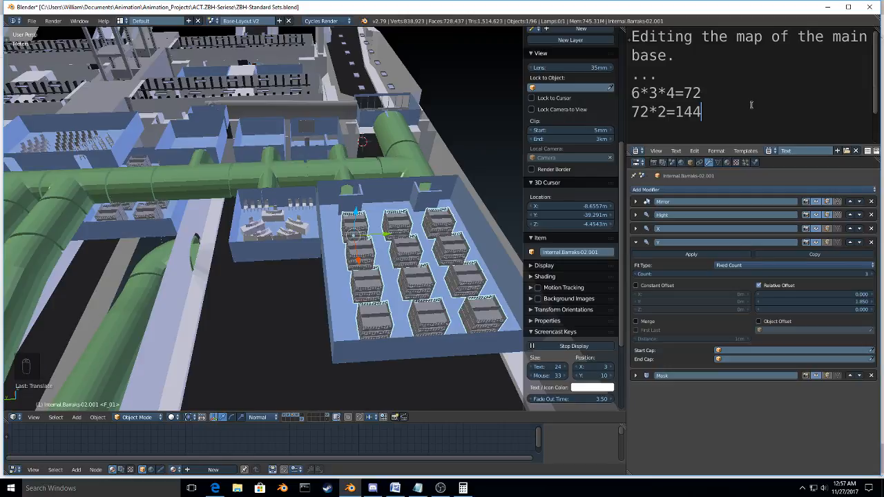
Step: Inspect the smaller barracks' bunk set, Internal.Barraks-02.002, and add the sum "144+96" on a new line of the text notes
{"action": "middle_click_drag", "start_coordinate": [280, 221], "coordinate": [317, 266]}
{"action": "right_click", "coordinate": [317, 267]}
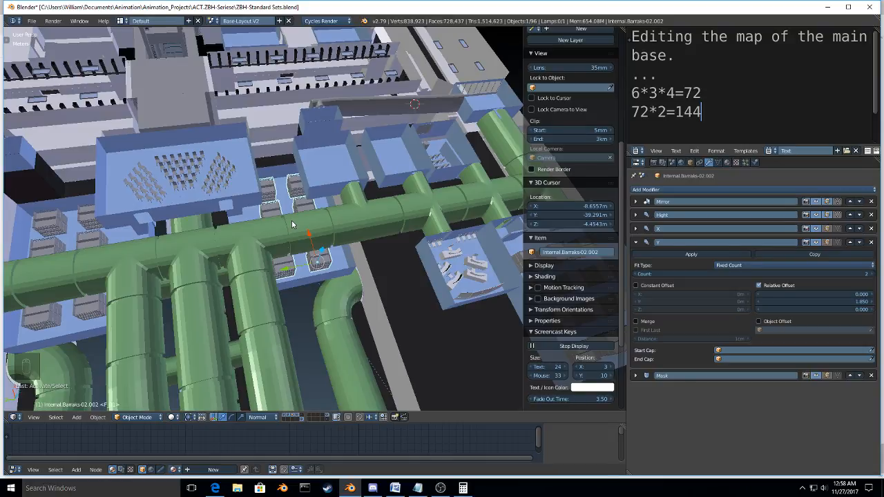
{"action": "middle_click_drag", "start_coordinate": [292, 271], "coordinate": [332, 250]}
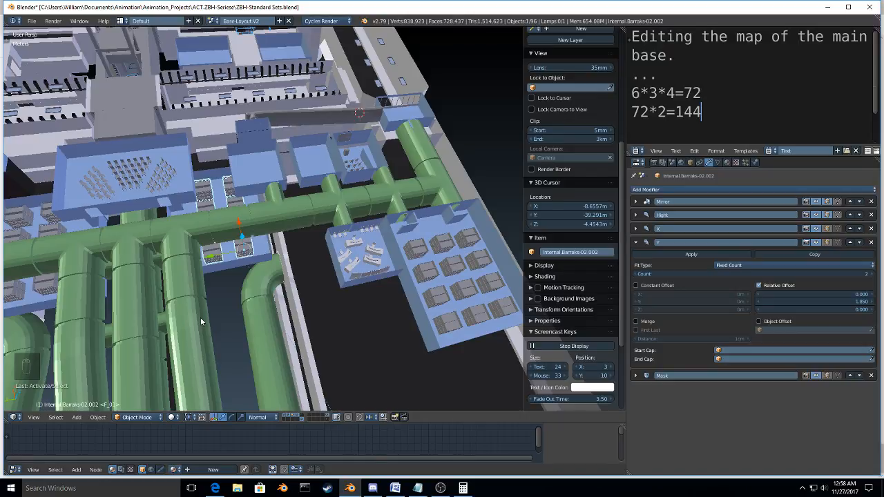
{"action": "middle_click_drag", "start_coordinate": [201, 322], "coordinate": [359, 308], "text": "shift"}
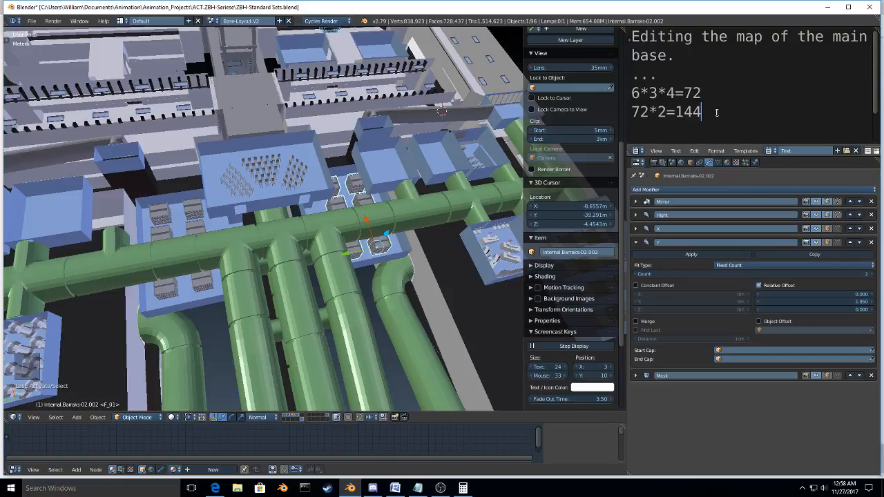
{"action": "key", "text": "Return"}
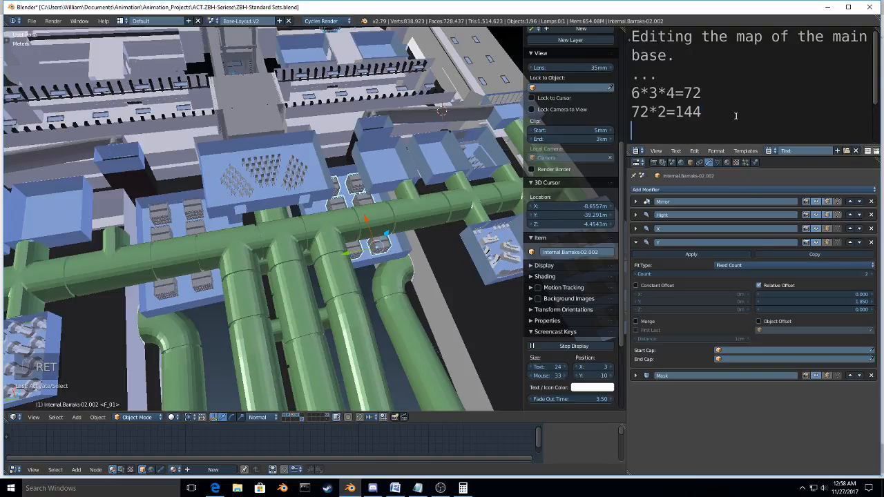
{"action": "type", "text": "144+"}
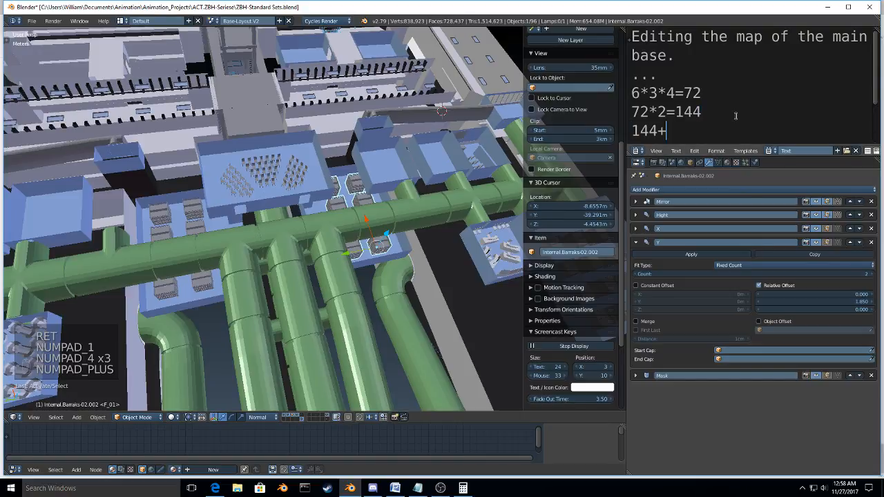
{"action": "type", "text": "96"}
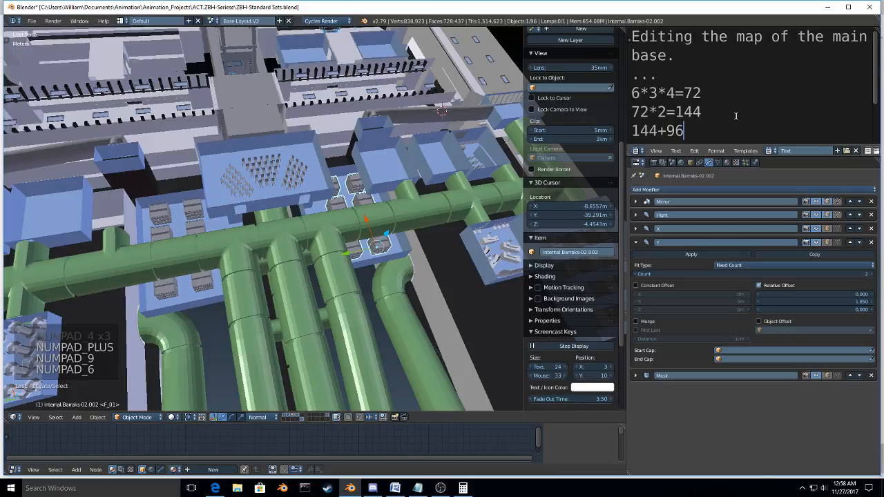
Step: Delete the two intermediate lines "6*3*4=72" and "72*2=144" from the text notes
{"action": "key", "text": "Up"}
{"action": "key", "text": "Right"}
{"action": "key", "text": "Right"}
{"action": "key", "text": "Right"}
{"action": "key", "text": "shift+Up"}
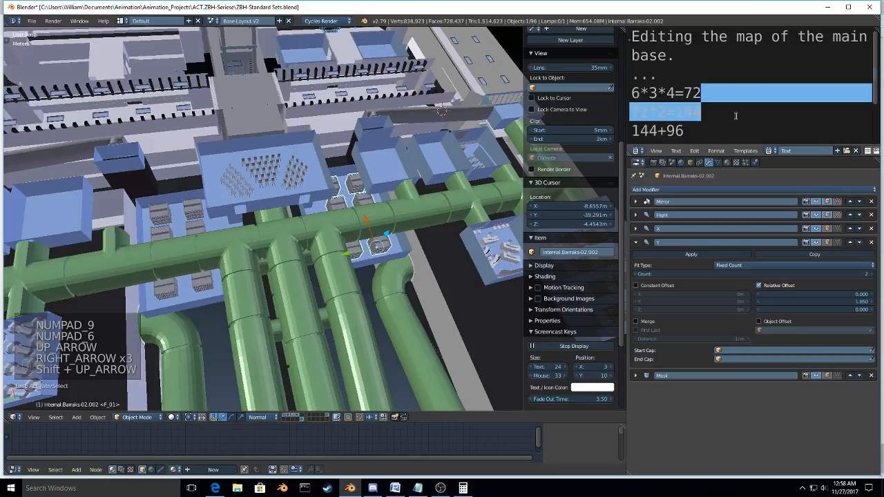
{"action": "key", "text": "shift+Up"}
{"action": "key", "text": "BackSpace"}
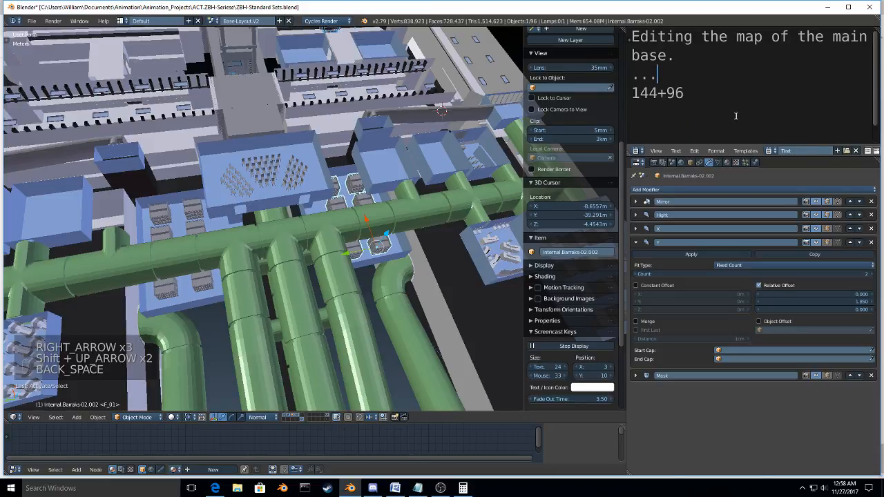
Step: Complete the remaining sum in the text notes as "144+96=240"
{"action": "key", "text": "Down"}
{"action": "key", "text": "ctrl+Right"}
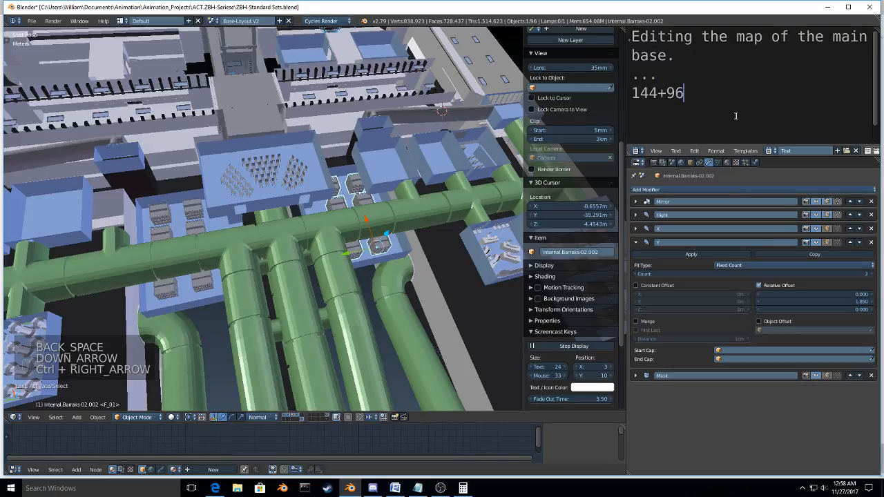
{"action": "type", "text": "="}
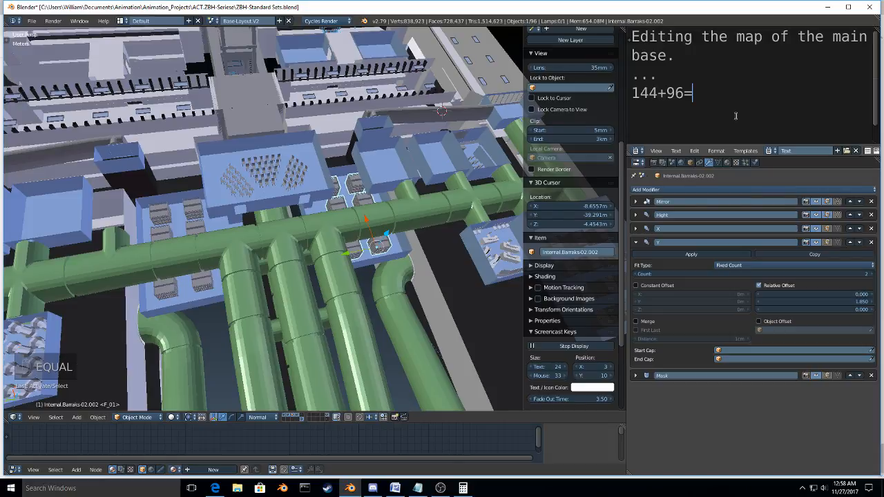
{"action": "key", "text": "Right"}
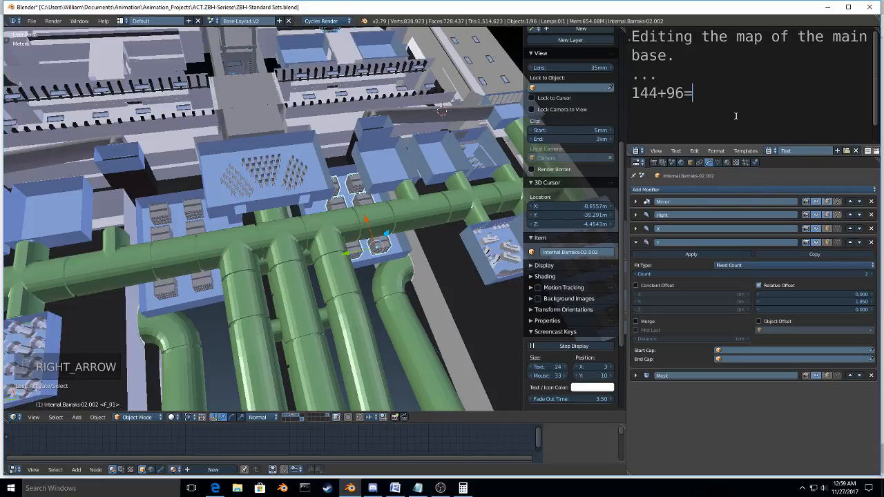
{"action": "type", "text": "0"}
{"action": "key", "text": "Left"}
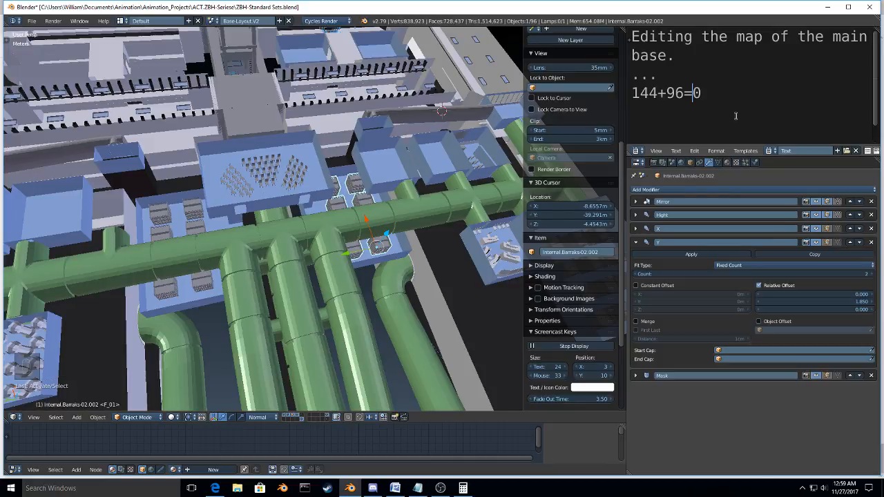
{"action": "type", "text": "4"}
{"action": "key", "text": "Left"}
{"action": "type", "text": "2"}
Step: Replace 144 in the bunk calculation with "2(72)"
{"action": "key", "text": "Left"}
{"action": "key", "text": "Left"}
{"action": "key", "text": "Left"}
{"action": "key", "text": "Left"}
{"action": "key", "text": "Left"}
{"action": "key", "text": "Left"}
{"action": "key", "text": "Left"}
{"action": "key", "text": "shift+Left"}
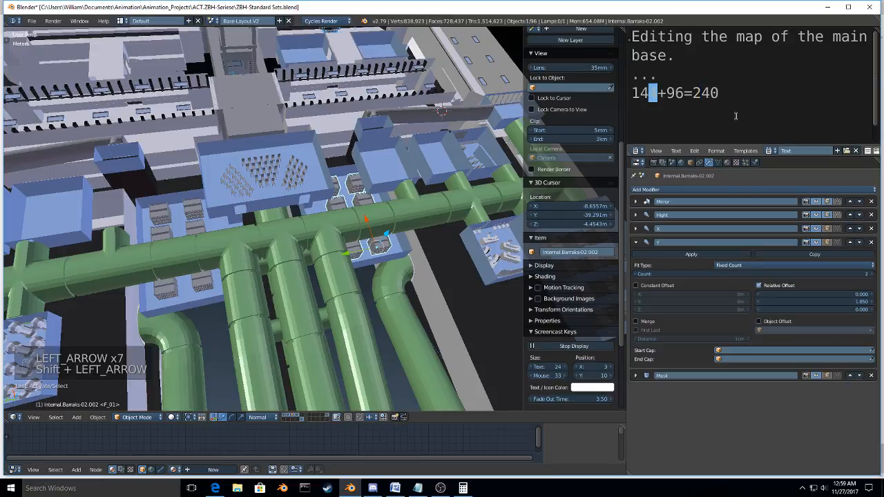
{"action": "key", "text": "shift+Left"}
{"action": "key", "text": "shift+Left"}
{"action": "key", "text": "shift+Left"}
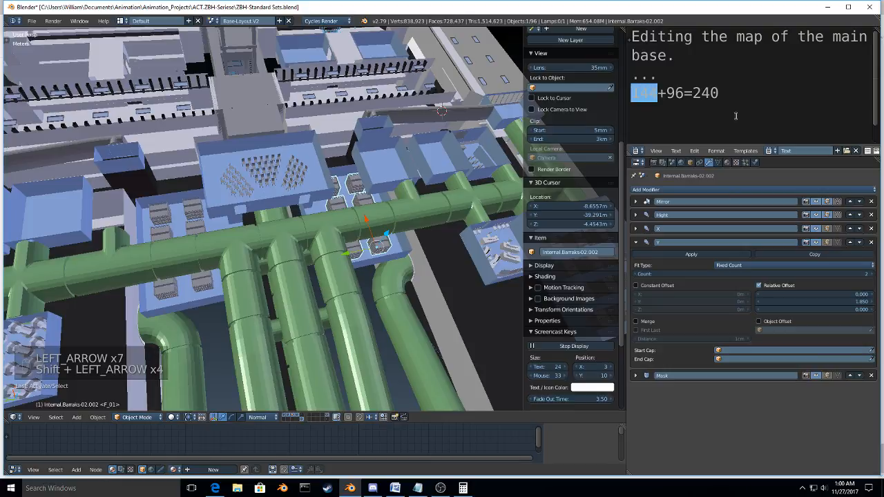
{"action": "type", "text": "2("}
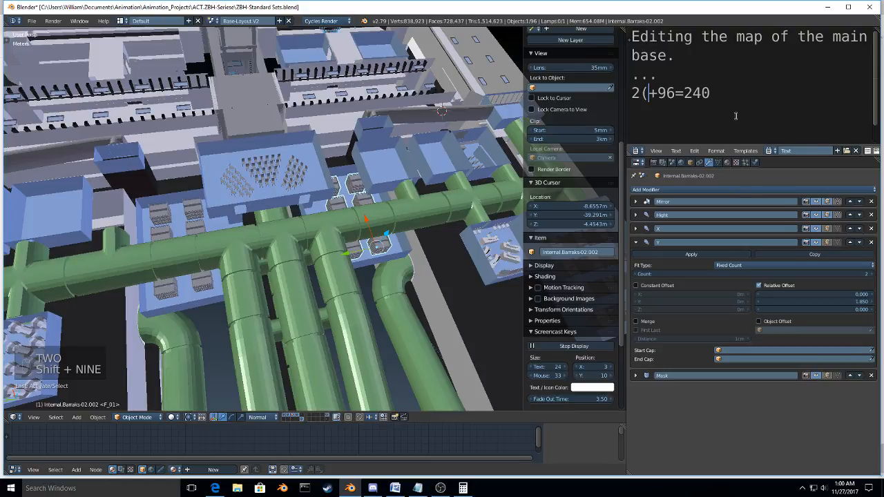
{"action": "type", "text": "72"}
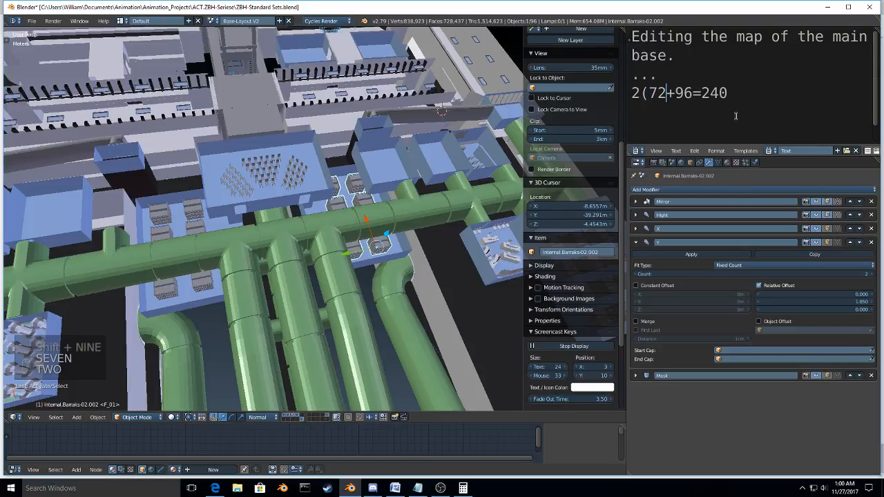
{"action": "type", "text": ")"}
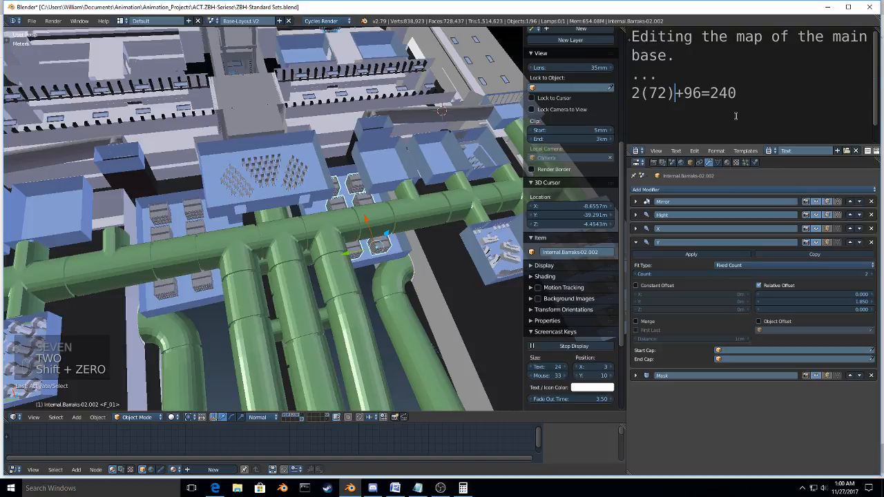
Step: Turn the second term of the bunk calculation into a doubled one, "2(96)"
{"action": "key", "text": "Right"}
{"action": "type", "text": "2"}
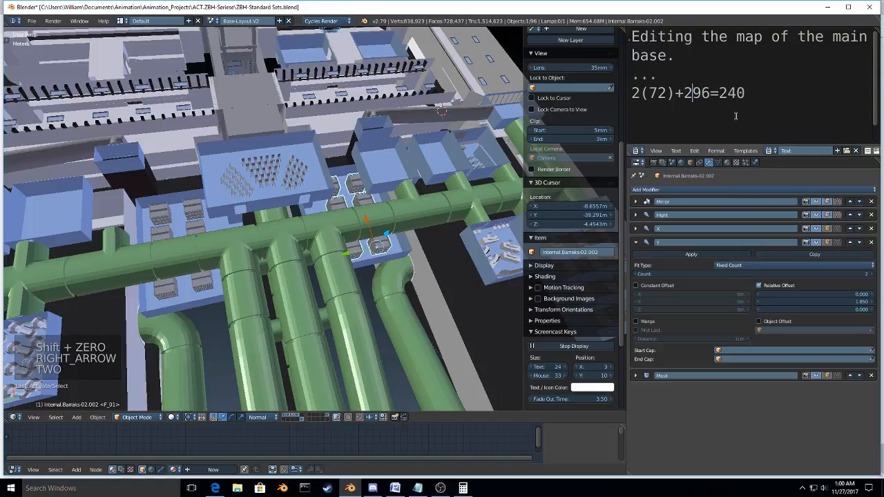
{"action": "type", "text": "("}
{"action": "key", "text": "Right"}
{"action": "key", "text": "Right"}
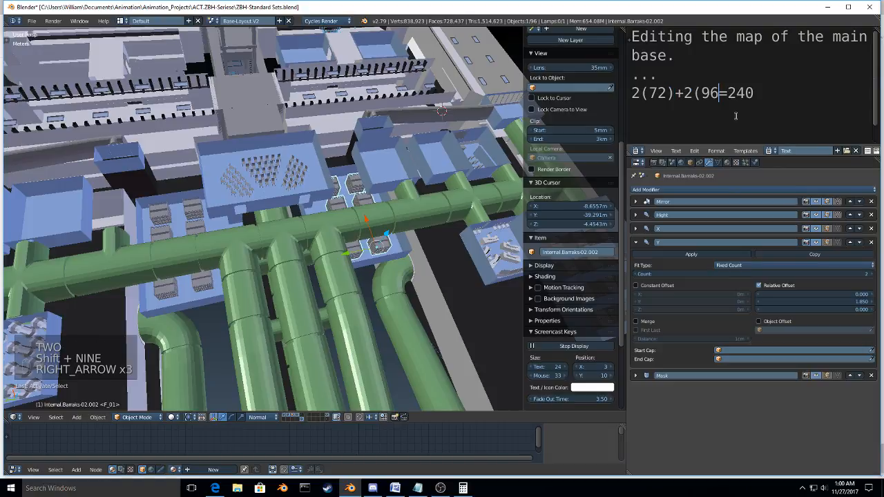
{"action": "type", "text": ")"}
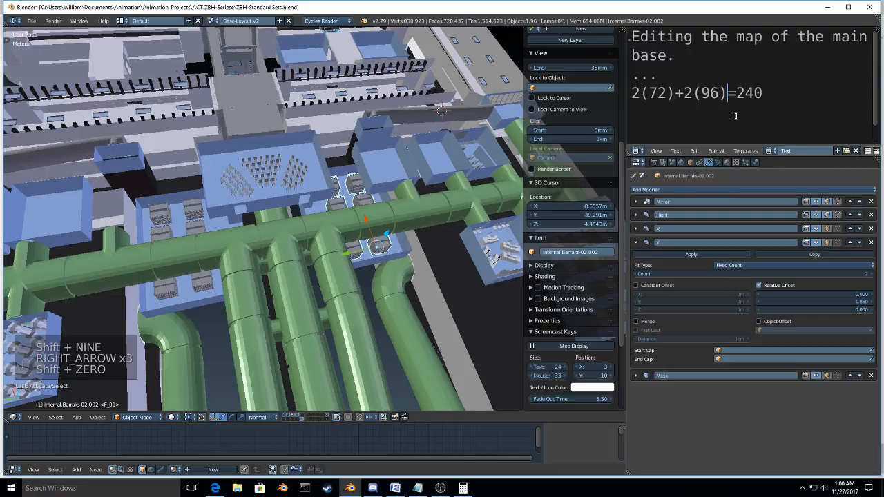
Step: Correct the second bracketed bunk count to 48, and save over the existing file ZBH-Standard Sets.blend
{"action": "key", "text": "Left"}
{"action": "key", "text": "shift+Left"}
{"action": "key", "text": "shift+Left"}
{"action": "key", "text": "shift+Left"}
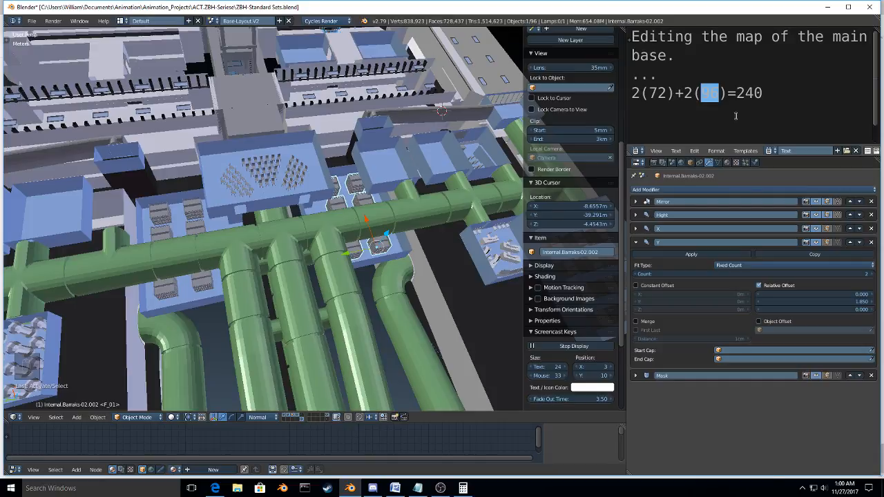
{"action": "type", "text": "48"}
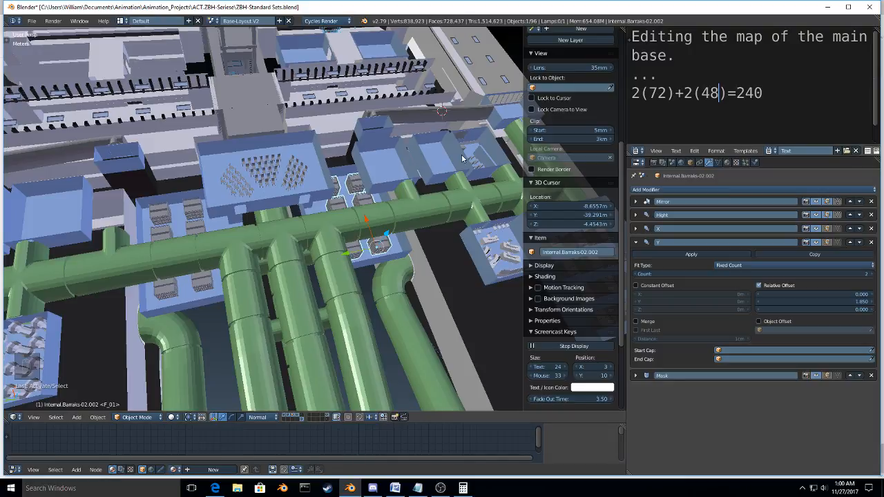
{"action": "key", "text": "ctrl+w"}
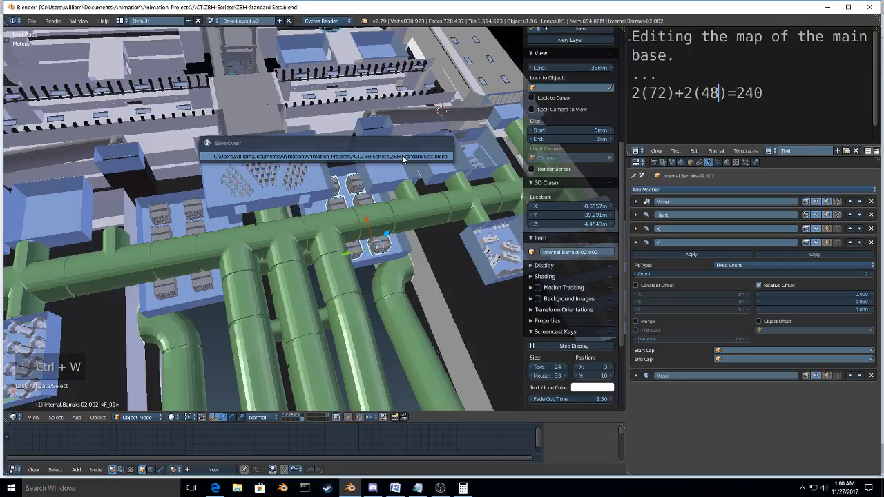
{"action": "left_click", "coordinate": [403, 157]}
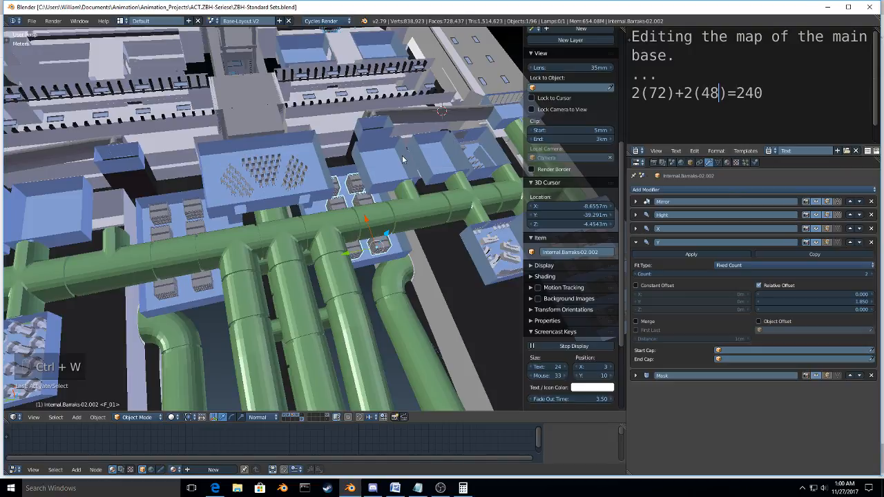
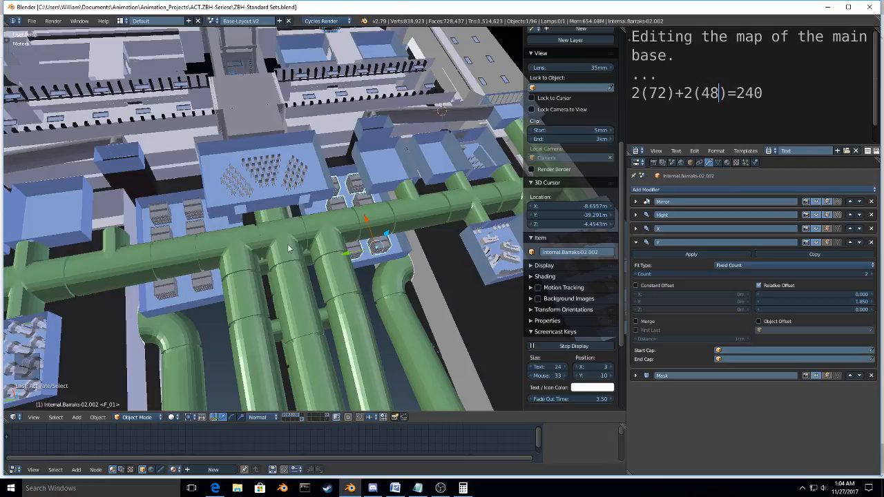
Step: Duplicate the green hall object with the curved and straight halls and shift the copy along the Z axis
{"action": "middle_click_drag", "start_coordinate": [289, 249], "coordinate": [265, 302]}
{"action": "scroll", "coordinate": [398, 236], "scroll_direction": "down", "scroll_amount": 4}
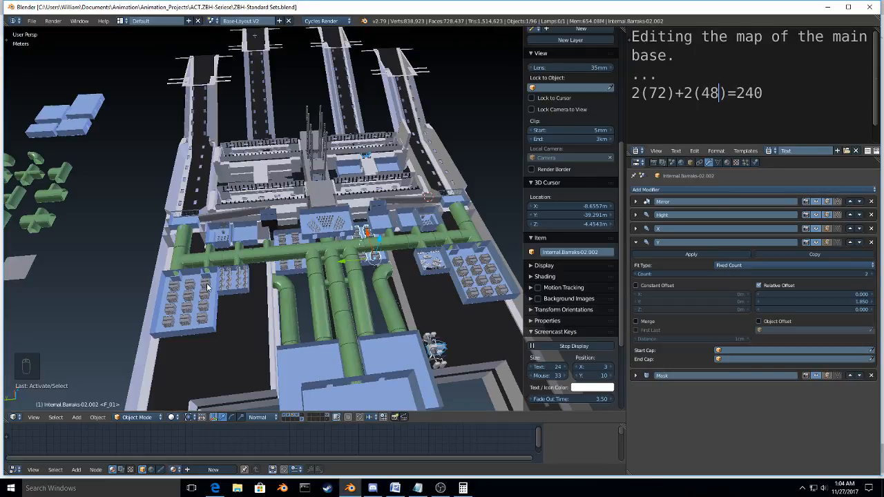
{"action": "middle_click_drag", "start_coordinate": [207, 287], "coordinate": [290, 303]}
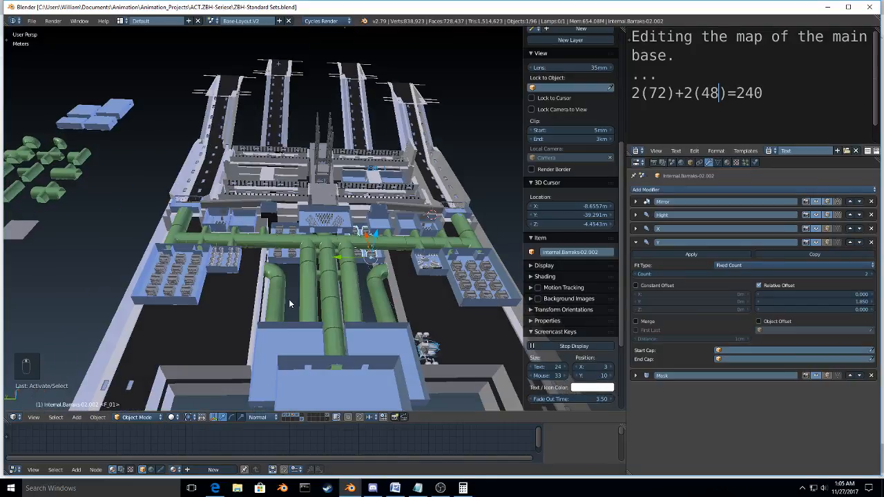
{"action": "scroll", "coordinate": [290, 304], "scroll_direction": "up", "scroll_amount": 2}
{"action": "right_click", "coordinate": [305, 299]}
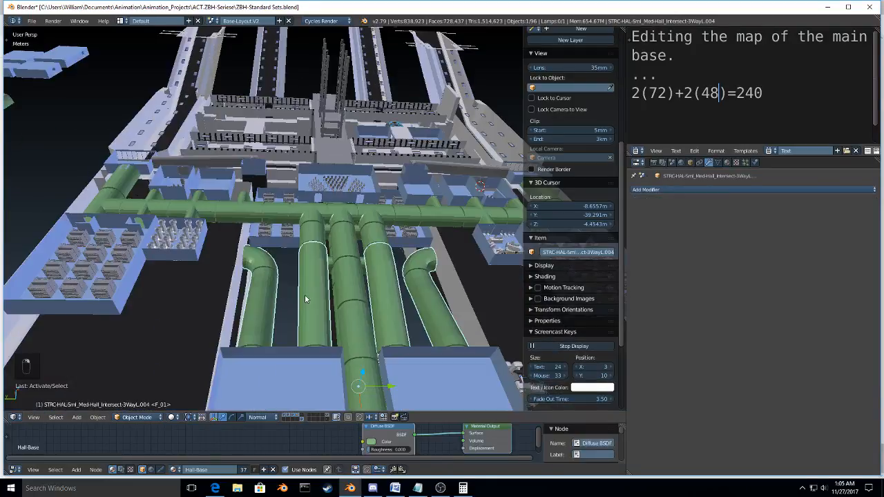
{"action": "mouse_move", "coordinate": [306, 296]}
{"action": "middle_mouse_down"}
{"action": "mouse_move", "coordinate": [307, 278]}
{"action": "mouse_move", "coordinate": [303, 317]}
{"action": "mouse_move", "coordinate": [294, 230]}
{"action": "mouse_move", "coordinate": [277, 313]}
{"action": "mouse_move", "coordinate": [306, 334]}
{"action": "mouse_move", "coordinate": [375, 310]}
{"action": "mouse_move", "coordinate": [317, 254]}
{"action": "mouse_move", "coordinate": [322, 304]}
{"action": "mouse_move", "coordinate": [287, 296]}
{"action": "mouse_move", "coordinate": [313, 291]}
{"action": "middle_mouse_up"}
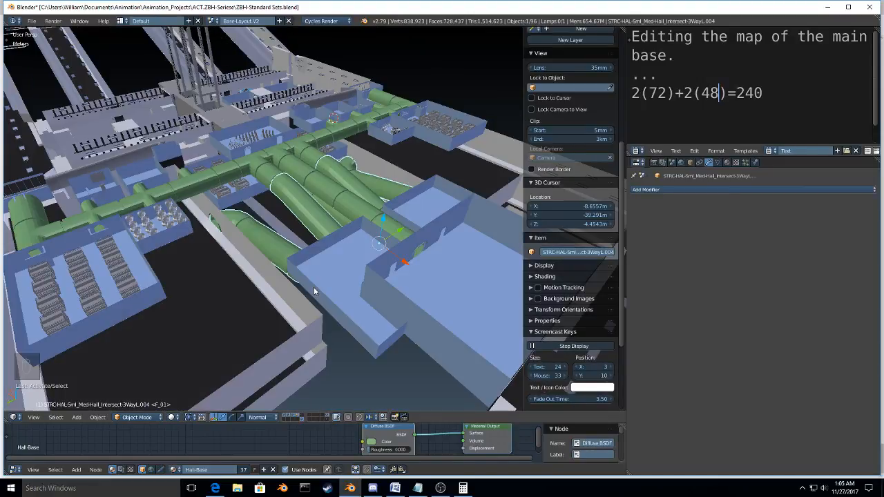
{"action": "key", "text": "shift+d"}
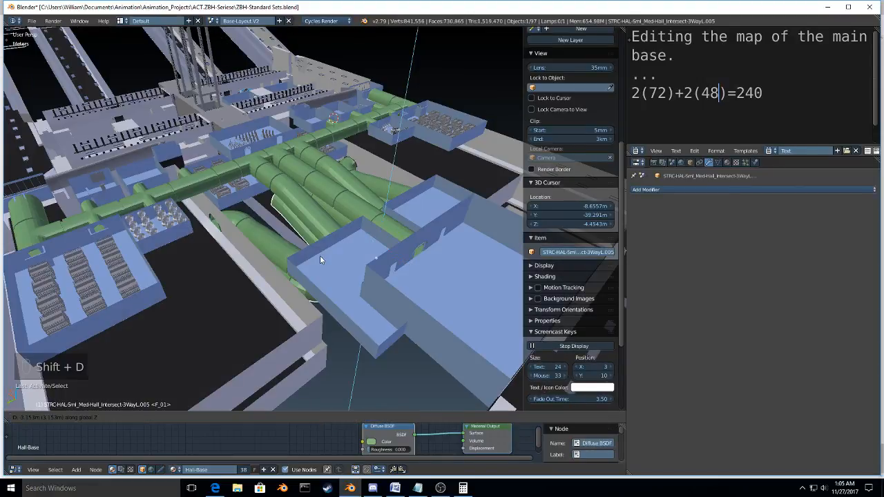
{"action": "left_click", "coordinate": [320, 255]}
Step: Lower the duplicated hall object along the Z axis so it sits beneath the original halls
{"action": "middle_click_drag", "start_coordinate": [320, 255], "coordinate": [212, 178]}
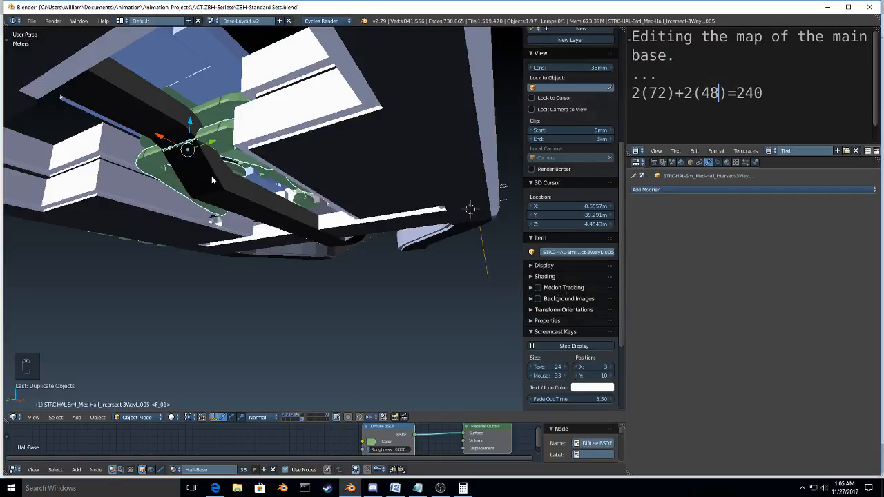
{"action": "scroll", "coordinate": [212, 177], "scroll_direction": "up", "scroll_amount": 3}
{"action": "key", "text": "g"}
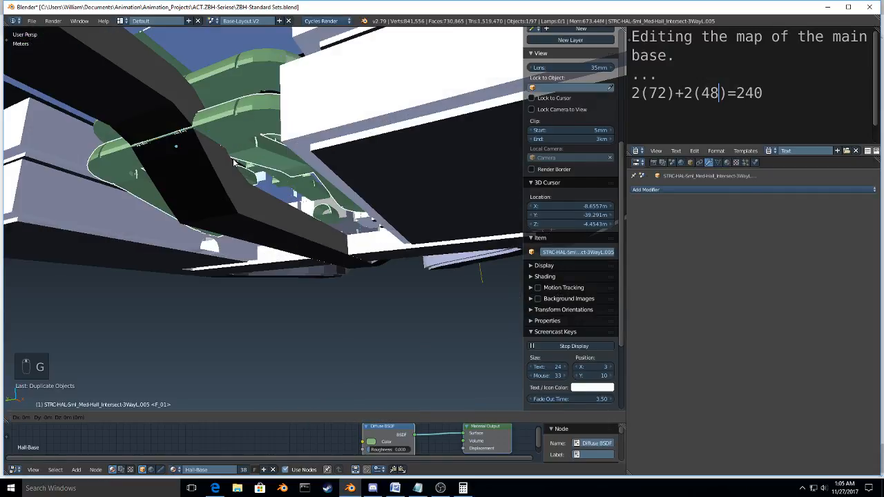
{"action": "key", "text": "z"}
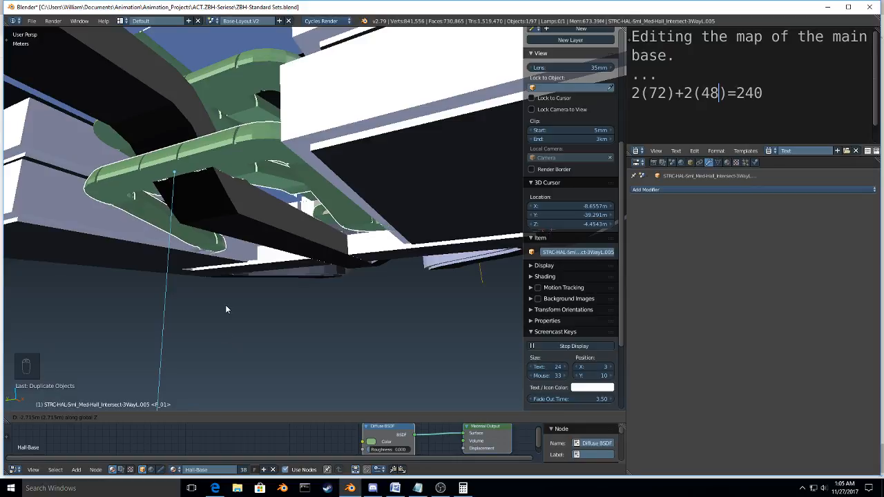
{"action": "left_click", "coordinate": [229, 223]}
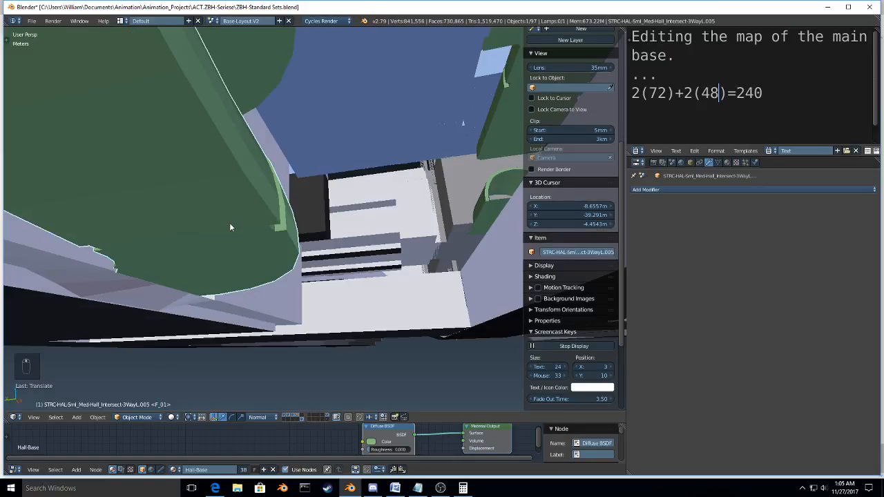
Step: Fine-tune the duplicated hall's height along Z so its floor lines up with the ledge at the wall opening
{"action": "middle_click_drag", "start_coordinate": [230, 228], "coordinate": [272, 221]}
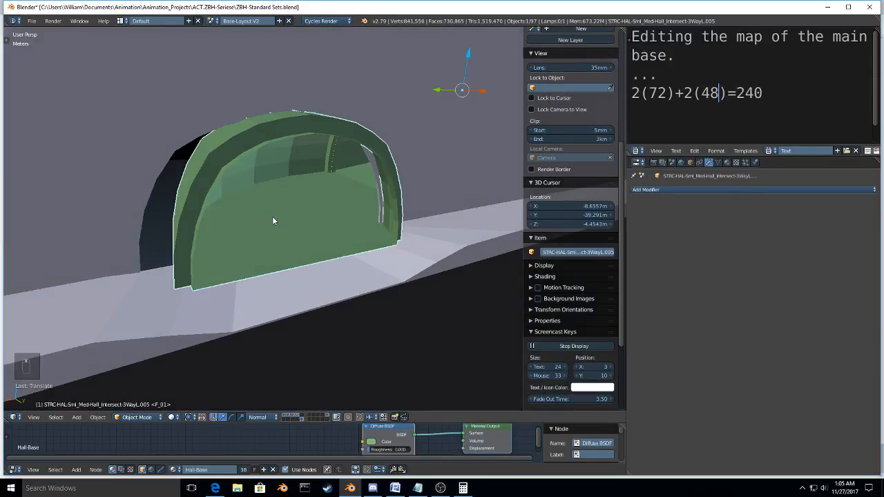
{"action": "key", "text": "g"}
{"action": "key", "text": "z"}
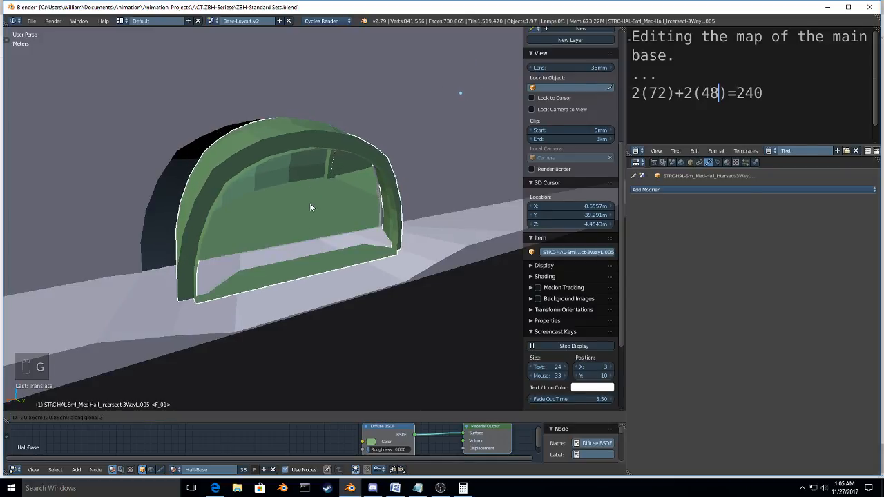
{"action": "left_click", "coordinate": [309, 203]}
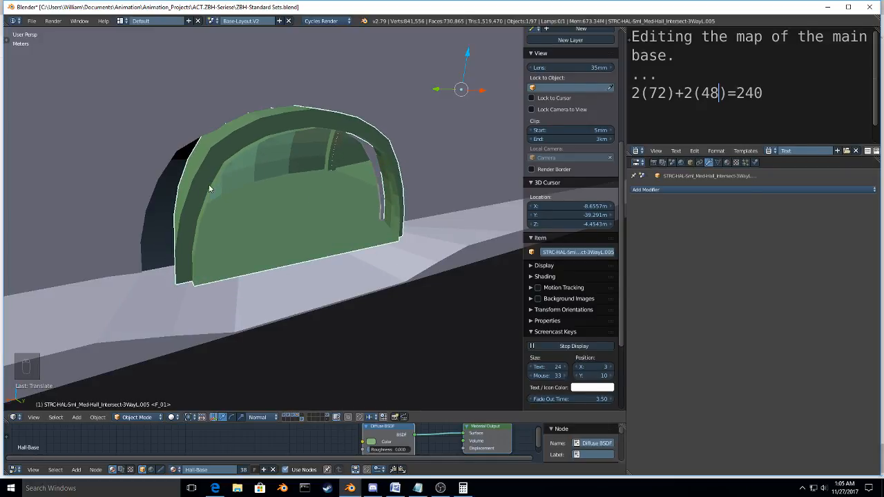
Step: Examine the base layout in top orthographic view, focusing on the central halls and the adjoining parking lot wall
{"action": "middle_click_drag", "start_coordinate": [208, 184], "coordinate": [66, 201]}
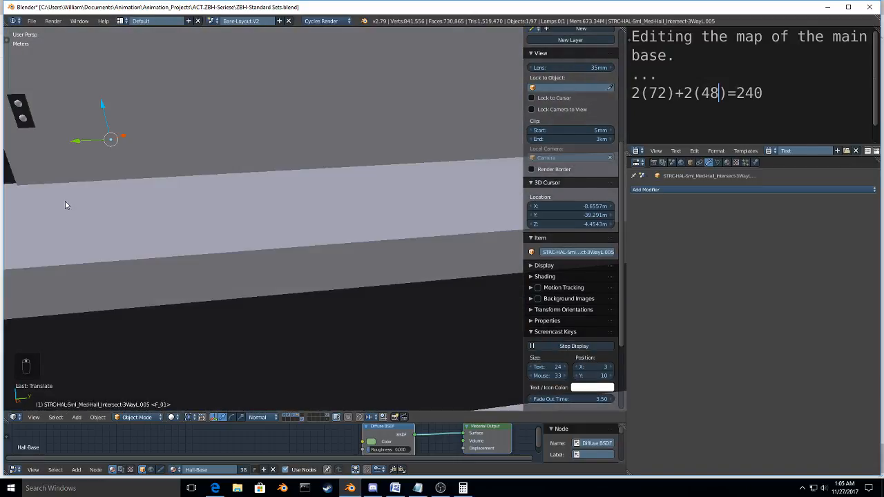
{"action": "scroll", "coordinate": [65, 201], "scroll_direction": "down", "scroll_amount": 15}
{"action": "middle_click_drag", "start_coordinate": [258, 175], "coordinate": [366, 261]}
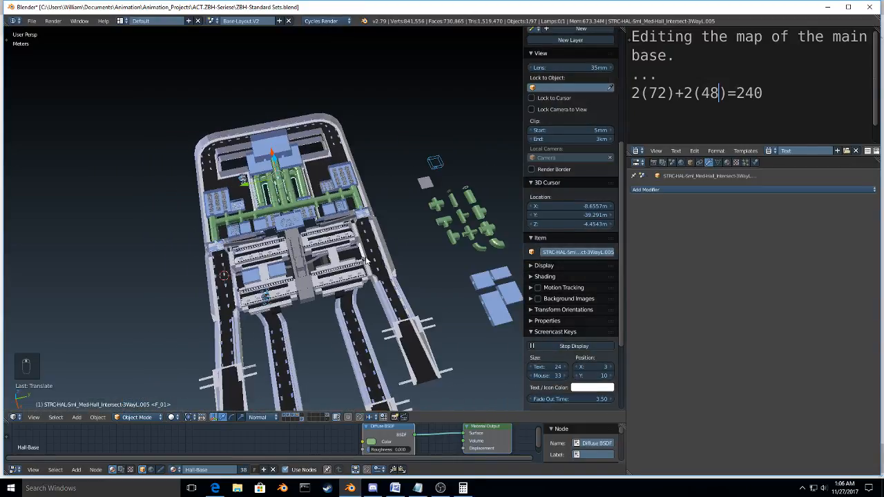
{"action": "key", "text": "KP_7"}
{"action": "key", "text": "KP_5"}
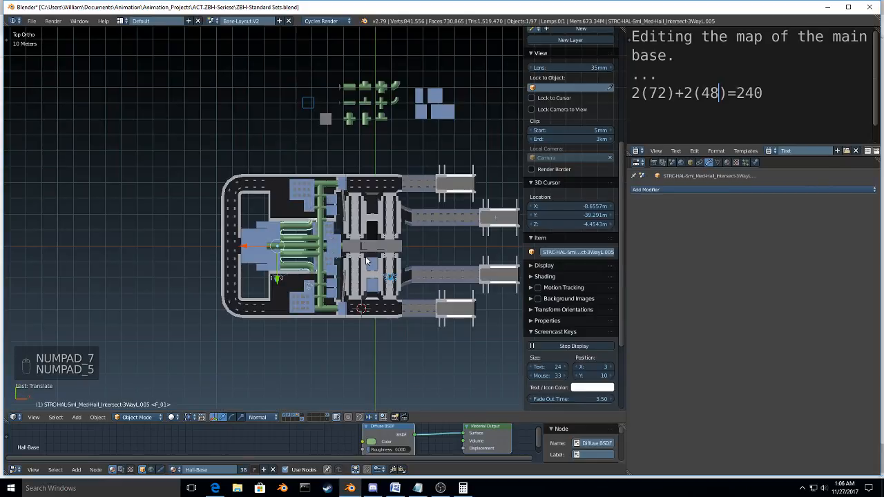
{"action": "scroll", "coordinate": [310, 265], "scroll_direction": "up", "scroll_amount": 10}
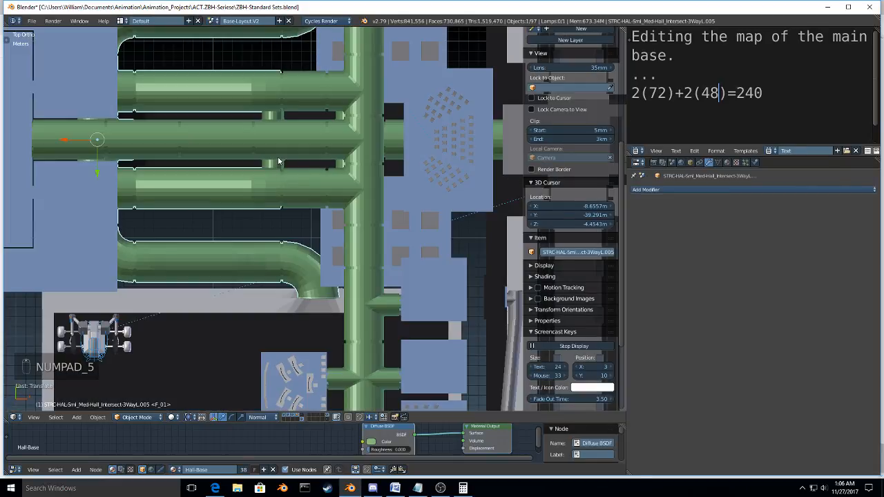
{"action": "scroll", "coordinate": [278, 160], "scroll_direction": "down", "scroll_amount": 7}
{"action": "middle_click_drag", "start_coordinate": [279, 162], "coordinate": [349, 213]}
{"action": "key", "text": "KP_7"}
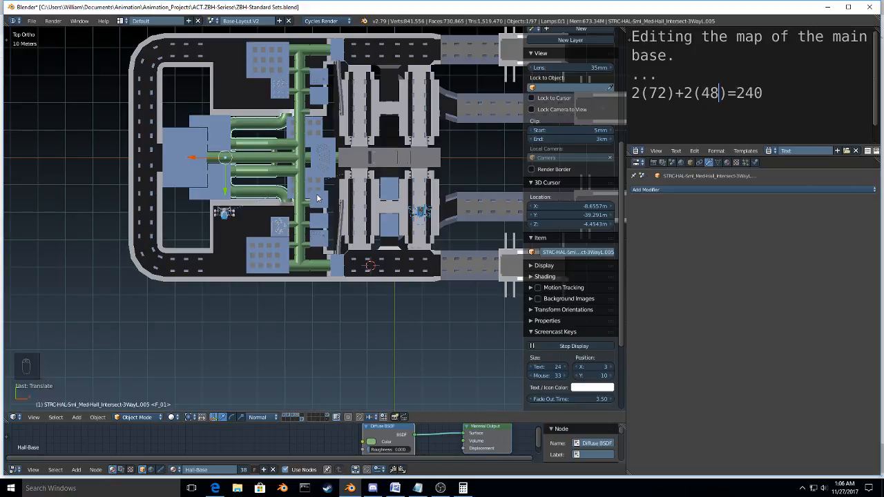
{"action": "scroll", "coordinate": [227, 164], "scroll_direction": "up", "scroll_amount": 5}
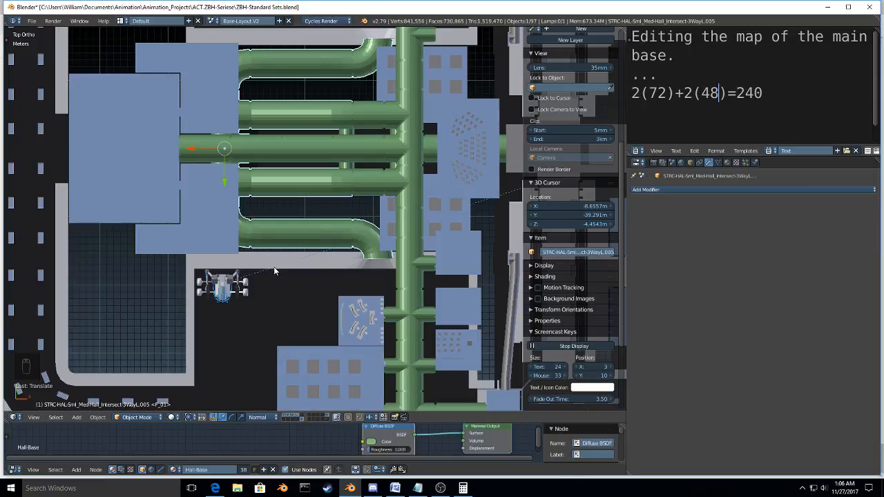
{"action": "middle_click_drag", "start_coordinate": [265, 271], "coordinate": [227, 255], "text": "shift"}
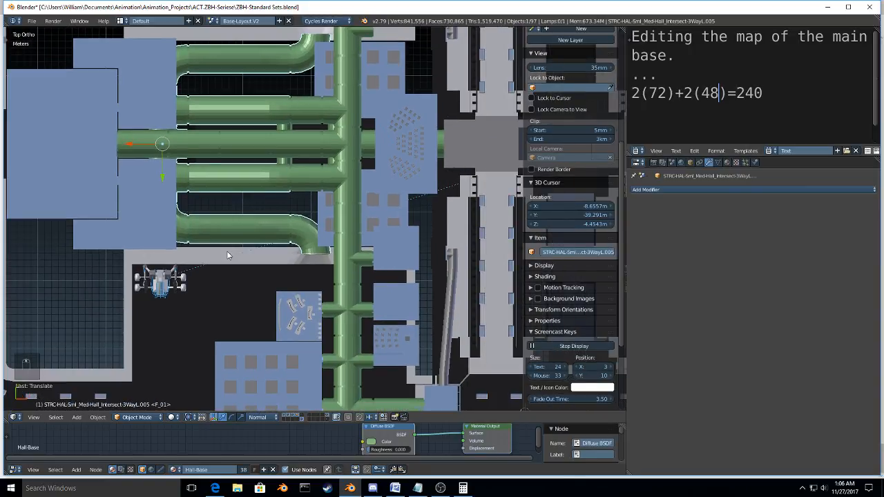
Step: Open the lower parking lot mesh in Edit Mode, with vertex selection and wireframe display
{"action": "right_click", "coordinate": [228, 256]}
{"action": "scroll", "coordinate": [256, 218], "scroll_direction": "down", "scroll_amount": 3}
{"action": "key", "text": "Tab"}
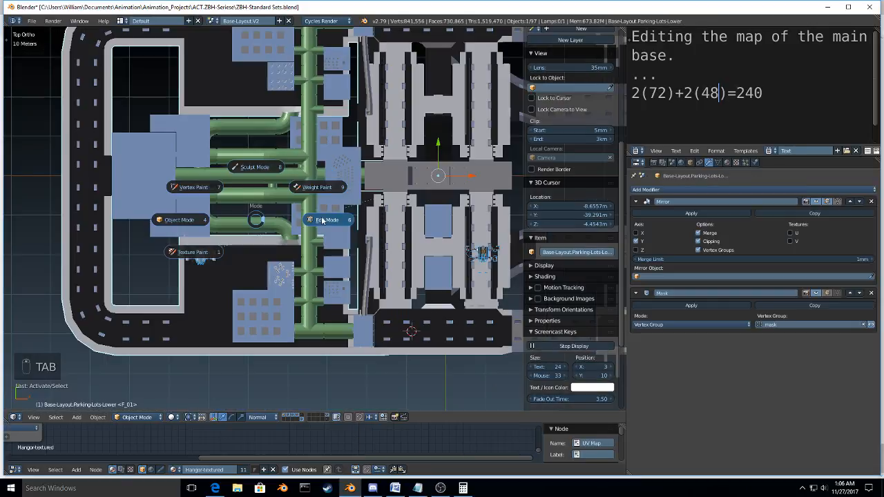
{"action": "left_click", "coordinate": [321, 217]}
{"action": "scroll", "coordinate": [325, 228], "scroll_direction": "up", "scroll_amount": 5}
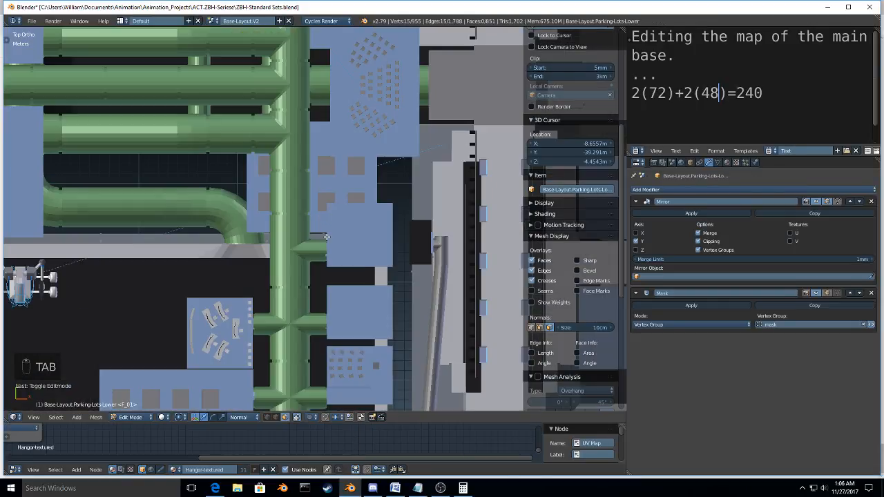
{"action": "key", "text": "ctrl+Tab"}
{"action": "key", "text": "z"}
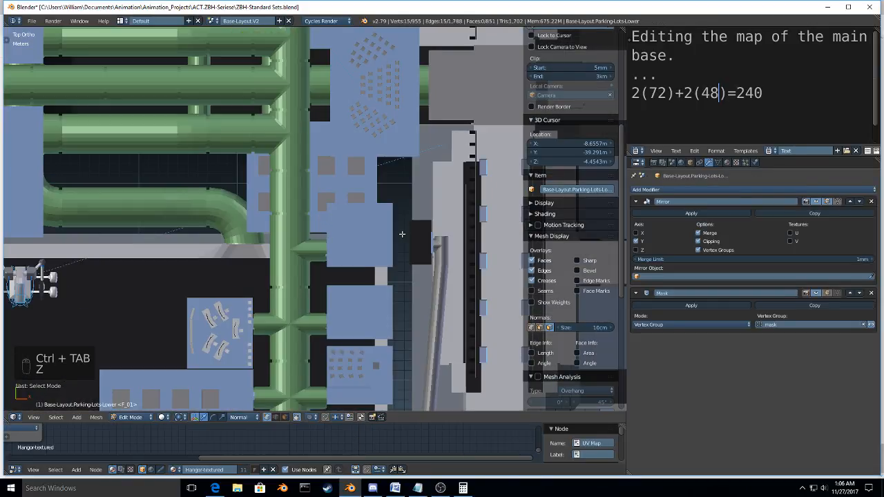
{"action": "key", "text": "z"}
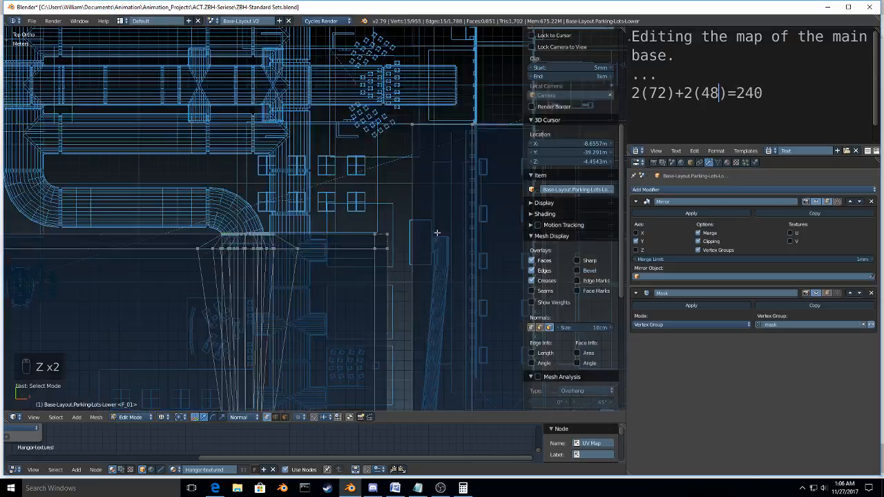
Step: Box-select only the parking lot wall vertices at the mouth of the curved hall and move them along Y toward the hall's end
{"action": "scroll", "coordinate": [415, 210], "scroll_direction": "down", "scroll_amount": 3}
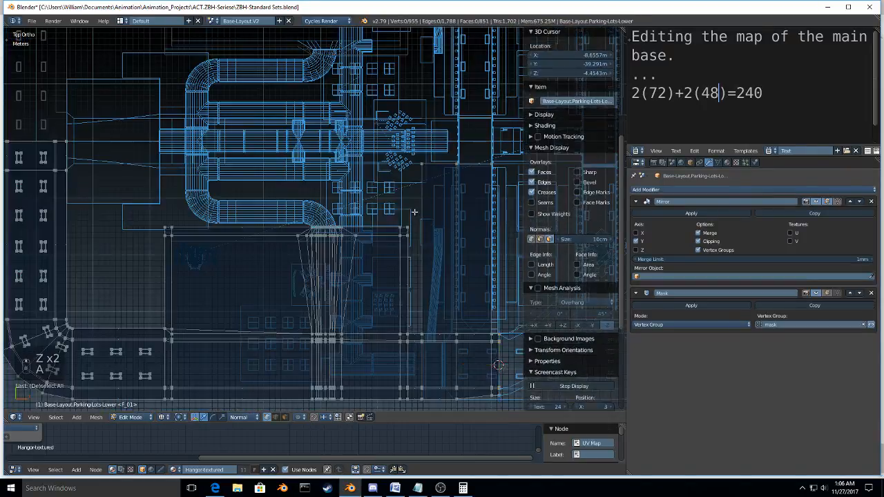
{"action": "key", "text": "a"}
{"action": "key", "text": "a"}
{"action": "key", "text": "a"}
{"action": "key", "text": "a"}
{"action": "key", "text": "b"}
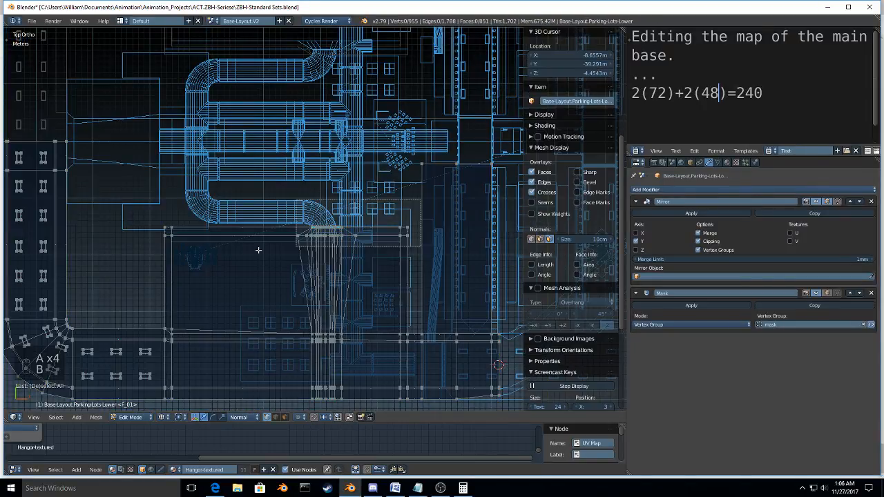
{"action": "left_click_drag", "start_coordinate": [259, 250], "coordinate": [153, 249]}
{"action": "scroll", "coordinate": [343, 241], "scroll_direction": "up", "scroll_amount": 9}
{"action": "key", "text": "g"}
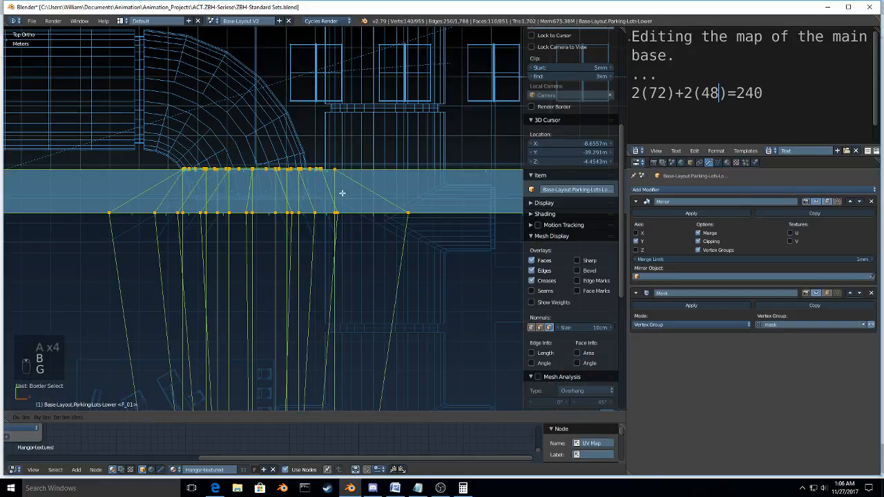
{"action": "key", "text": "y"}
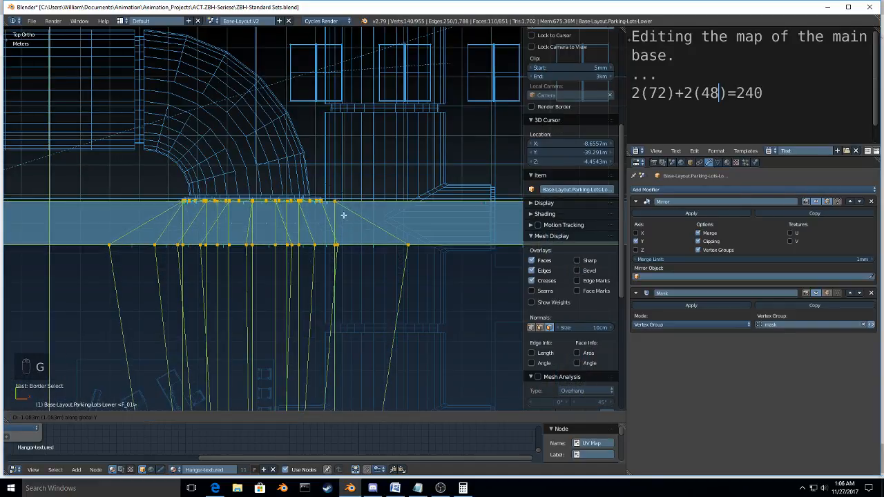
{"action": "left_click", "coordinate": [345, 198]}
Step: Nudge the selected wall vertices along Y to bring their outer edge up to the neighbouring horizontal reference edge
{"action": "middle_click_drag", "start_coordinate": [423, 215], "coordinate": [169, 246], "text": "shift"}
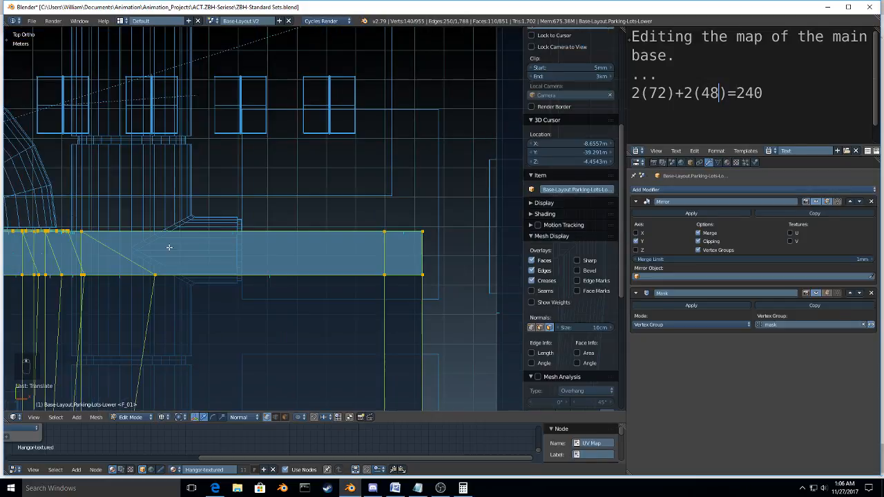
{"action": "scroll", "coordinate": [169, 247], "scroll_direction": "up", "scroll_amount": 10}
{"action": "key", "text": "g"}
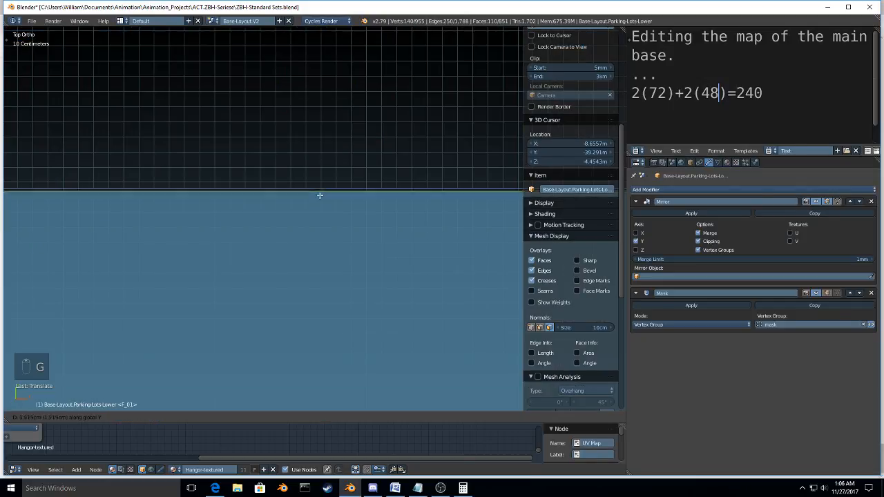
{"action": "key", "text": "y"}
{"action": "left_click", "coordinate": [321, 187]}
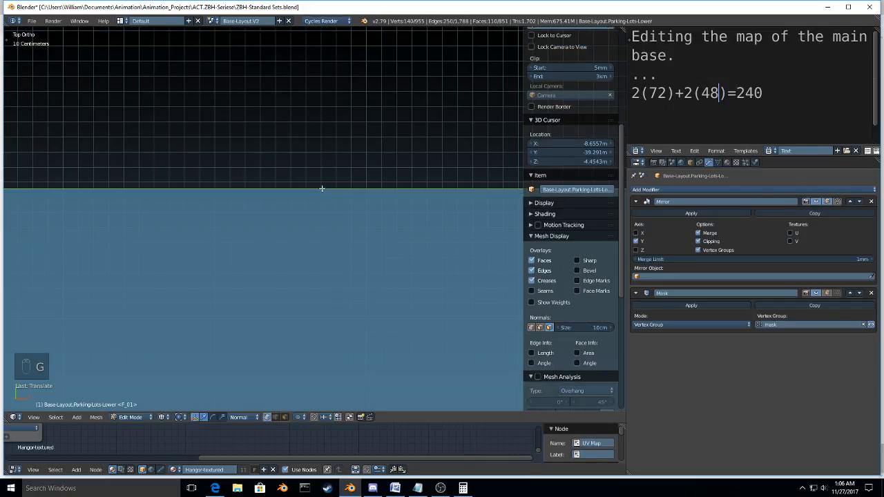
Step: Refine the wall vertices' Y position at millimetre scale until their outer edge coincides with the reference edge
{"action": "scroll", "coordinate": [321, 188], "scroll_direction": "up", "scroll_amount": 5}
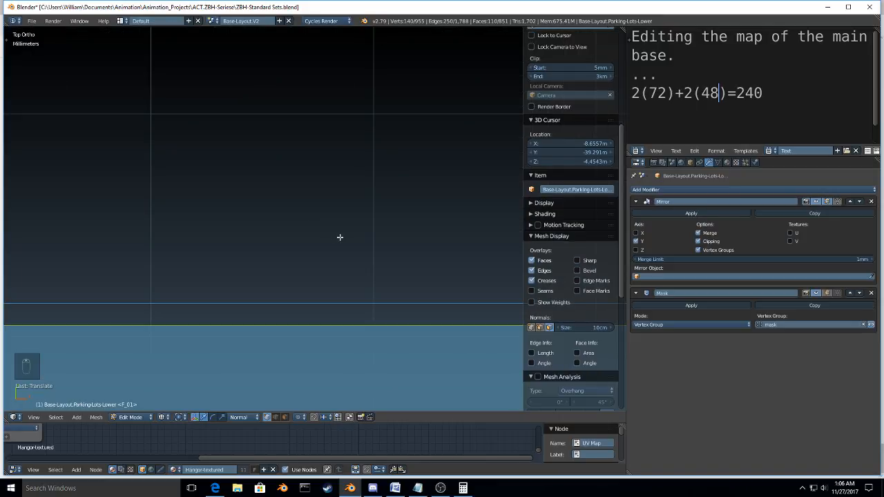
{"action": "key", "text": "g"}
{"action": "key", "text": "y"}
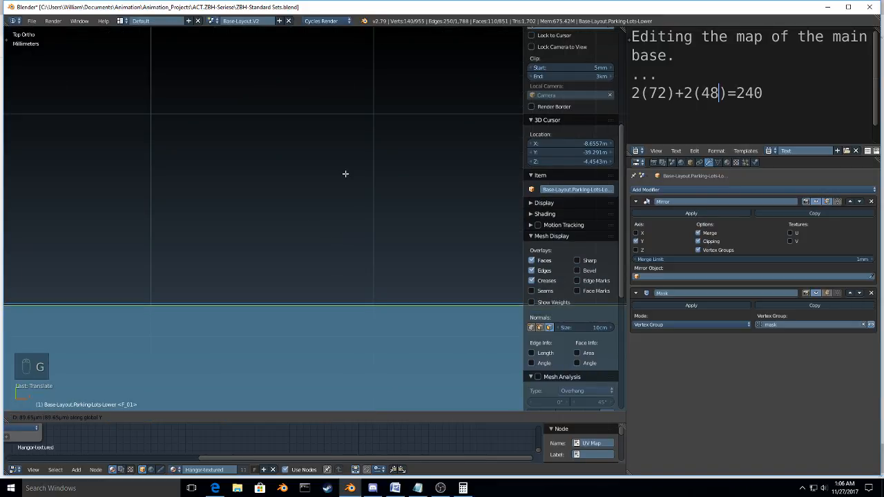
{"action": "left_click", "coordinate": [345, 174]}
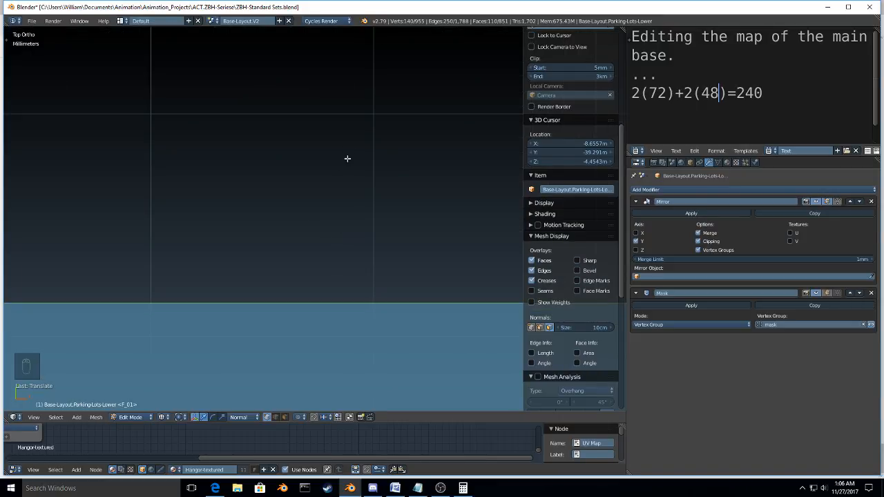
{"action": "scroll", "coordinate": [304, 304], "scroll_direction": "up", "scroll_amount": 3}
{"action": "key", "text": "g"}
{"action": "key", "text": "y"}
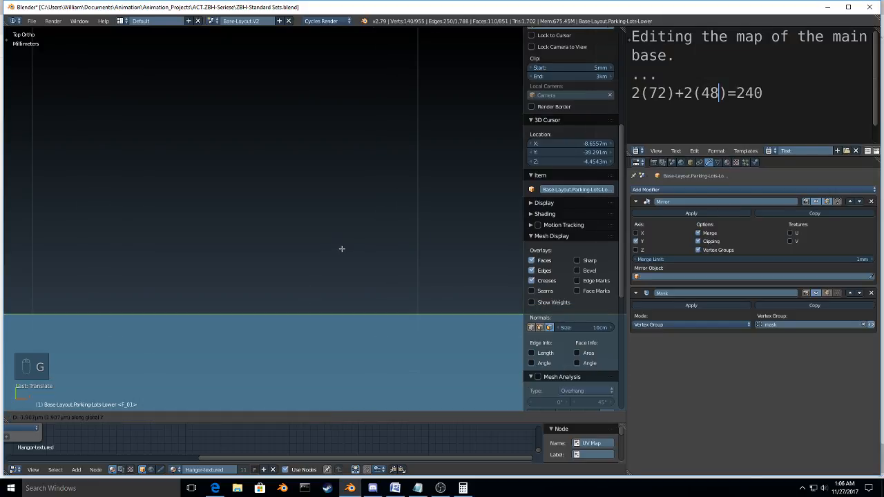
{"action": "left_click", "coordinate": [341, 245]}
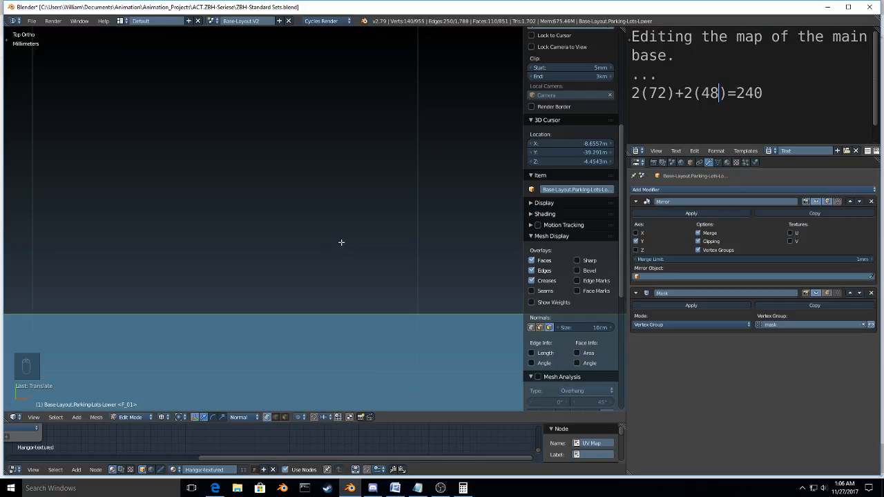
Step: Check the arched wall opening against the curved hall's end, and return the lower parking lot mesh to Object Mode
{"action": "scroll", "coordinate": [332, 298], "scroll_direction": "down", "scroll_amount": 5}
{"action": "key", "text": "KP_Decimal"}
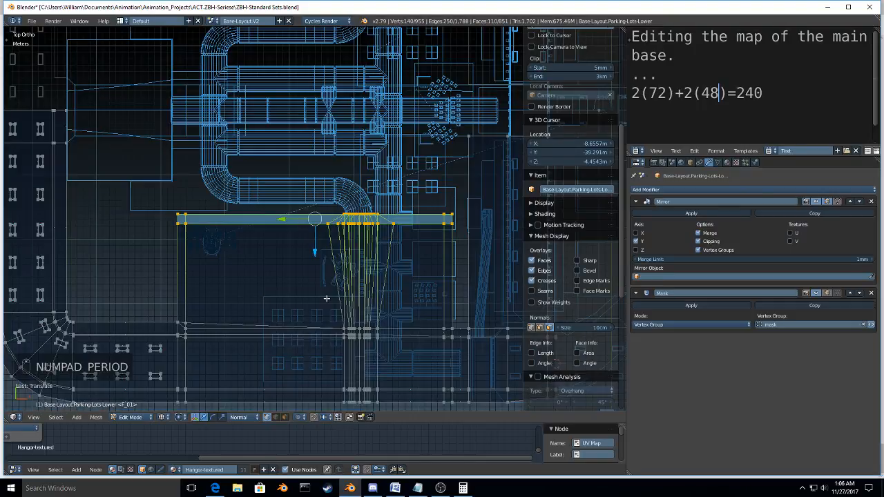
{"action": "scroll", "coordinate": [336, 221], "scroll_direction": "up", "scroll_amount": 6}
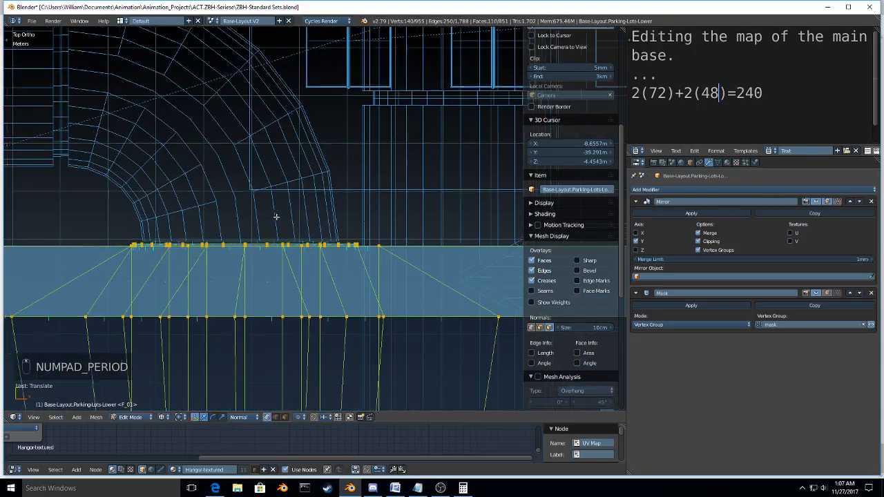
{"action": "middle_click_drag", "start_coordinate": [337, 216], "coordinate": [322, 134]}
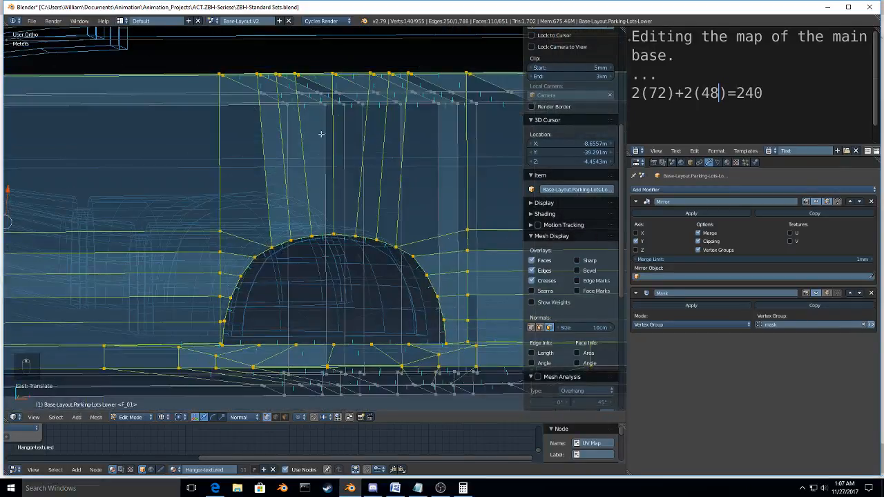
{"action": "scroll", "coordinate": [322, 251], "scroll_direction": "up", "scroll_amount": 3}
{"action": "middle_click_drag", "start_coordinate": [333, 285], "coordinate": [345, 197]}
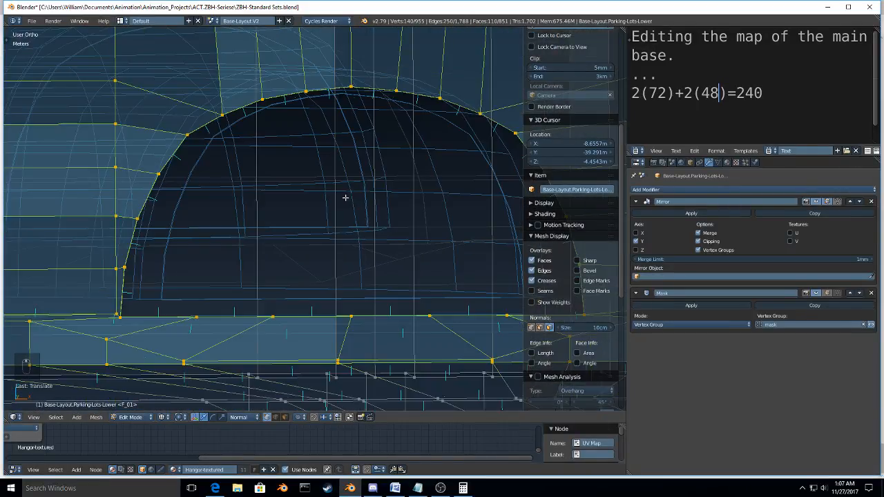
{"action": "key", "text": "Tab"}
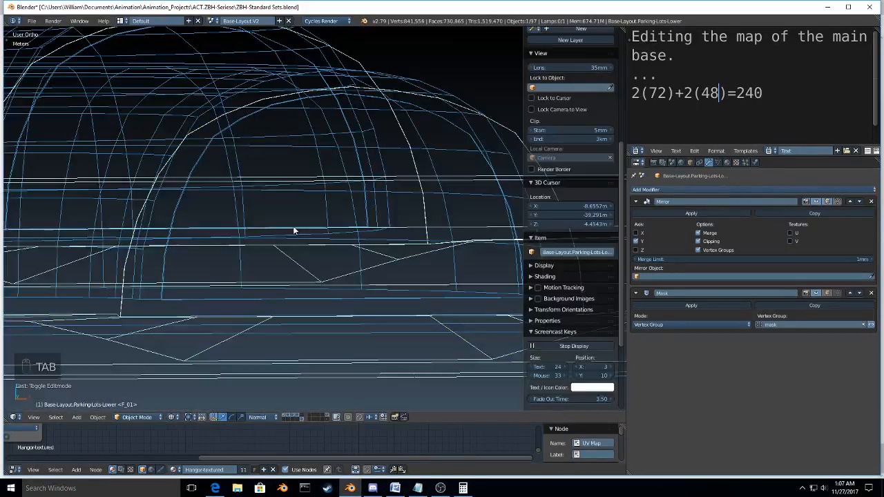
Step: Switch the viewport to a perspective view of the arched wall opening with Solid shading
{"action": "key", "text": "KP_5"}
{"action": "key", "text": "KP_Decimal"}
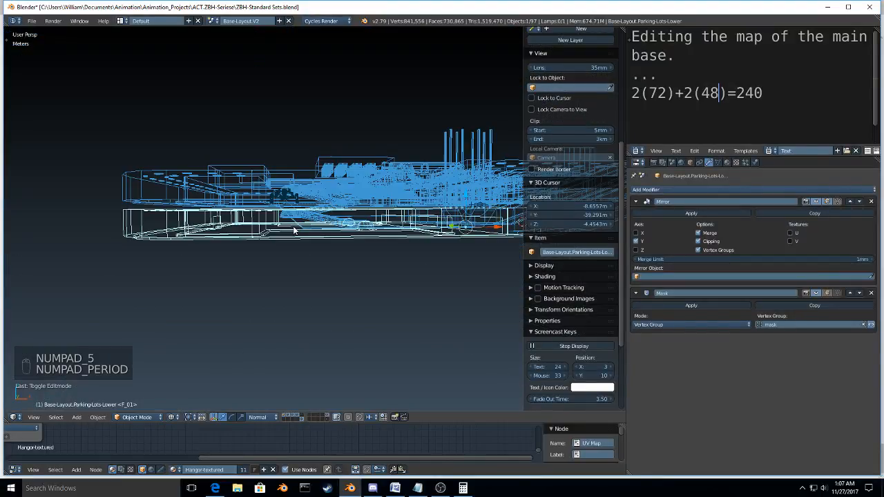
{"action": "key", "text": "KP_Decimal"}
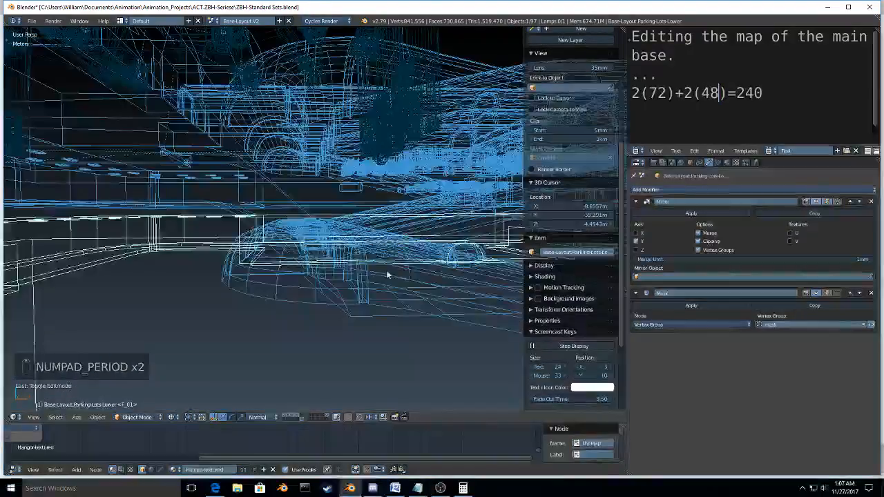
{"action": "key", "text": "z"}
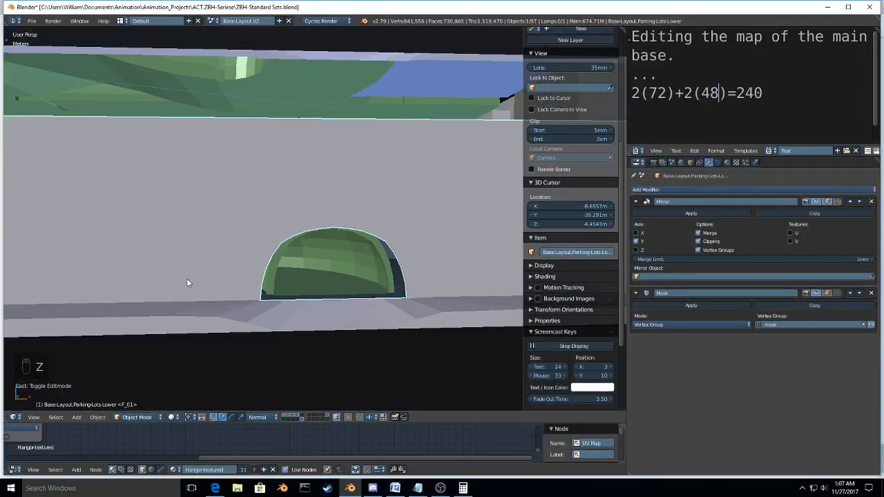
Step: Select the three-way hall intersection behind the arched opening and move it along global Z to fit the wall
{"action": "right_click", "coordinate": [187, 278]}
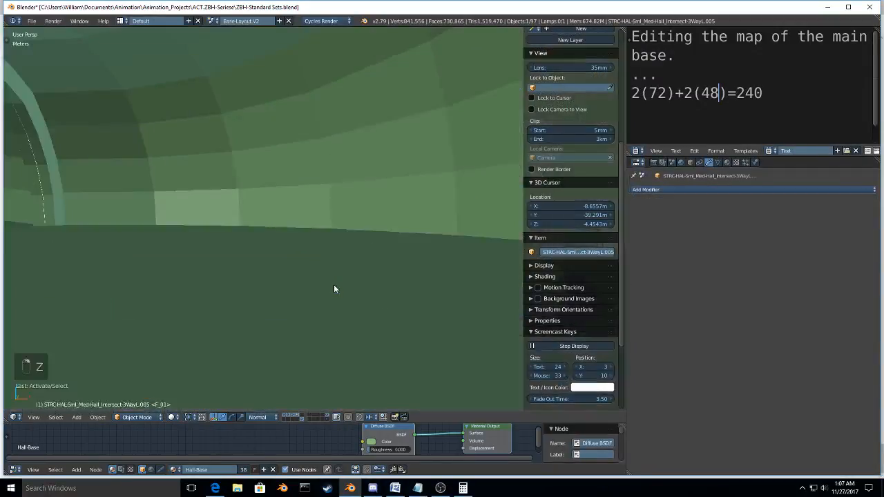
{"action": "scroll", "coordinate": [338, 282], "scroll_direction": "down", "scroll_amount": 5}
{"action": "mouse_move", "coordinate": [338, 282]}
{"action": "middle_mouse_down"}
{"action": "mouse_move", "coordinate": [322, 266]}
{"action": "mouse_move", "coordinate": [340, 268]}
{"action": "mouse_move", "coordinate": [354, 285]}
{"action": "middle_mouse_up"}
{"action": "key", "text": "g"}
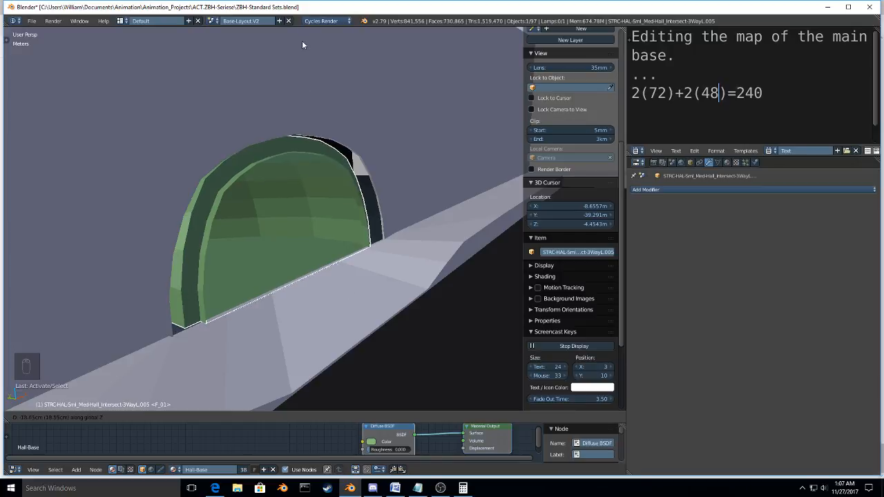
{"action": "left_click", "coordinate": [305, 375]}
Step: Select the upper parking lot walls and snap the 3D cursor to their origin
{"action": "scroll", "coordinate": [304, 375], "scroll_direction": "down", "scroll_amount": 8}
{"action": "middle_click_drag", "start_coordinate": [305, 375], "coordinate": [195, 173], "text": "shift"}
{"action": "scroll", "coordinate": [197, 168], "scroll_direction": "down", "scroll_amount": 6}
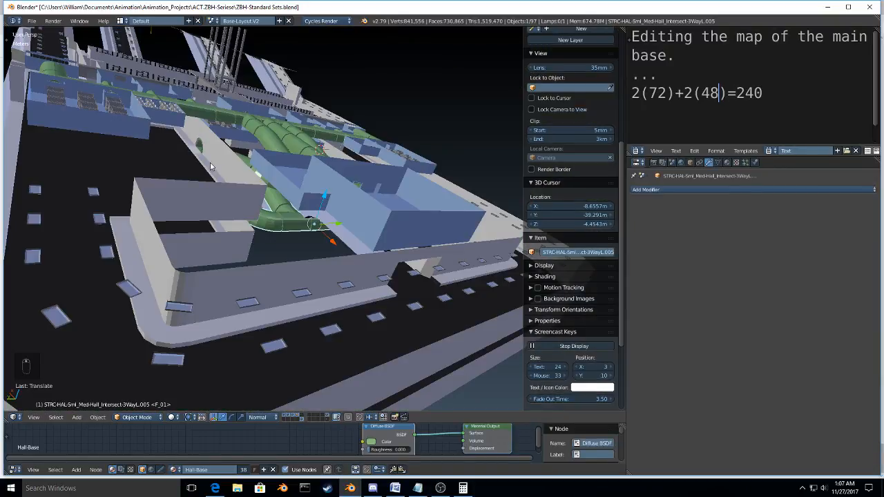
{"action": "middle_click_drag", "start_coordinate": [211, 165], "coordinate": [144, 227]}
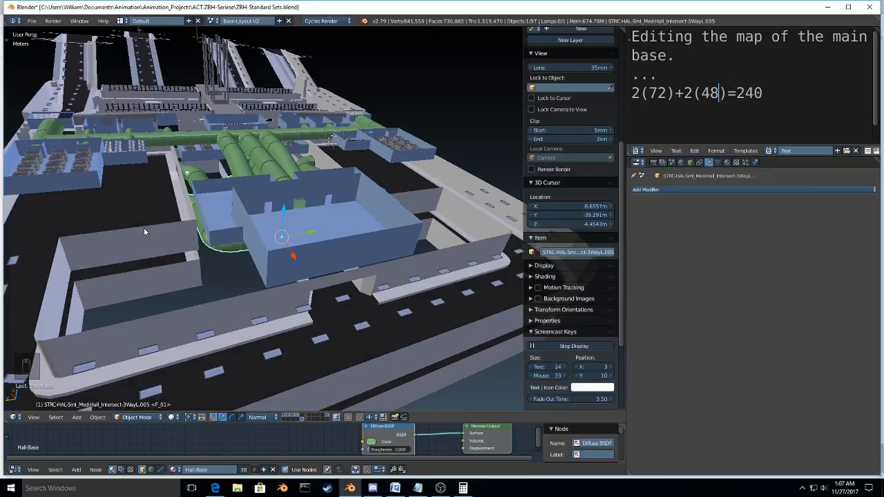
{"action": "right_click", "coordinate": [145, 228]}
{"action": "key", "text": "shift+s"}
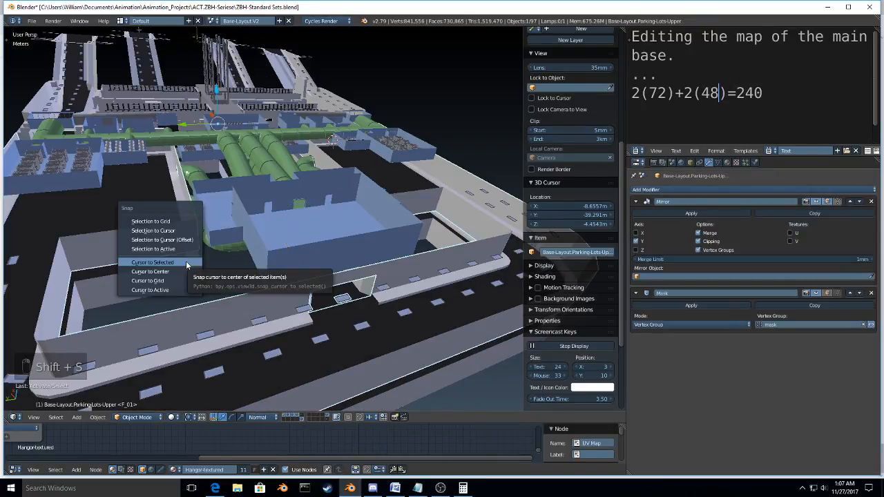
{"action": "left_click", "coordinate": [186, 261]}
Step: Set the pivot point to 3D Cursor and try scaling the lower parking lot walls along global Y
{"action": "right_click", "coordinate": [185, 275]}
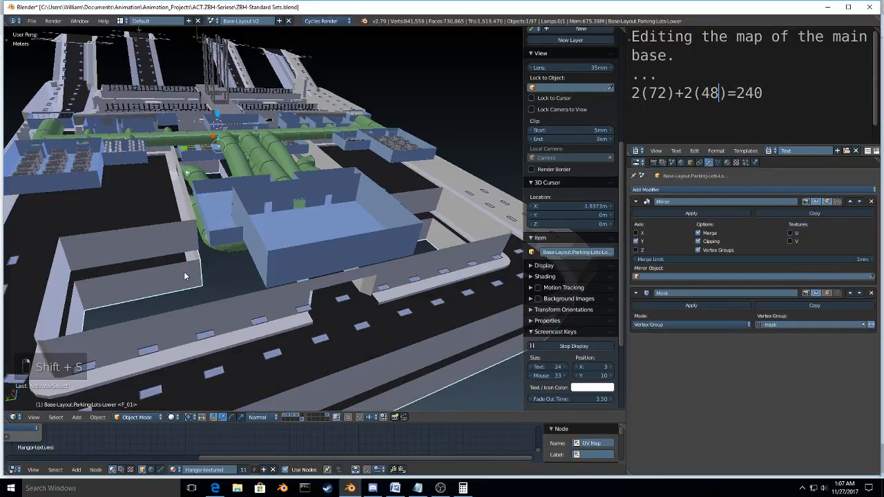
{"action": "key", "text": "period"}
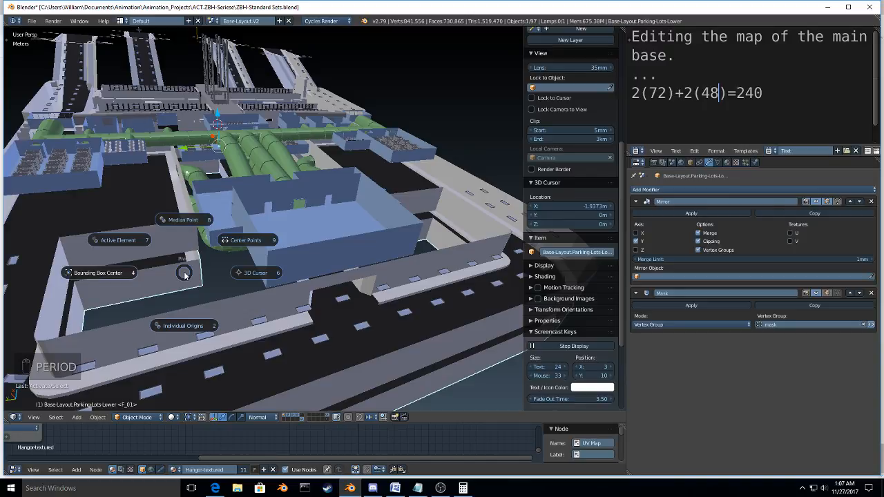
{"action": "left_click", "coordinate": [184, 275]}
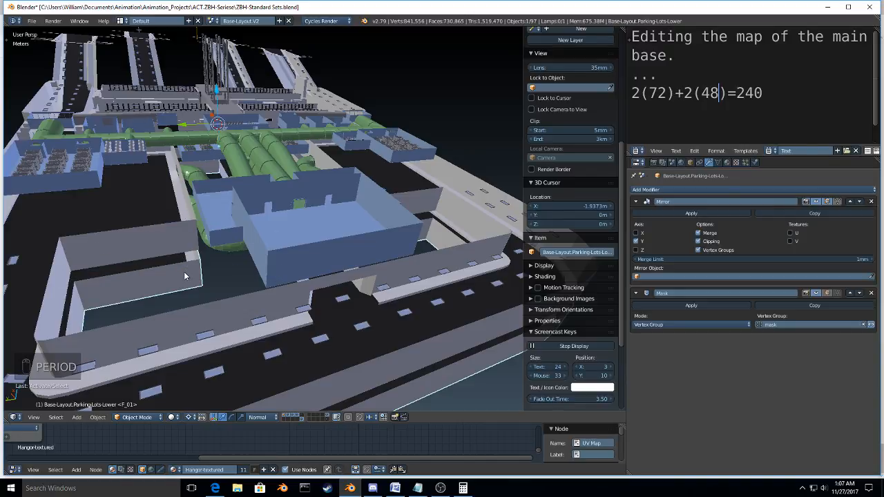
{"action": "key", "text": "period"}
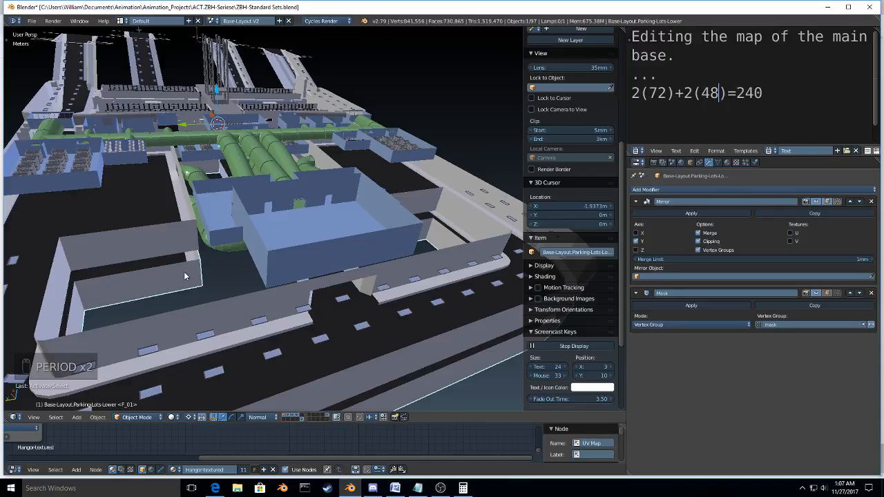
{"action": "key", "text": "s"}
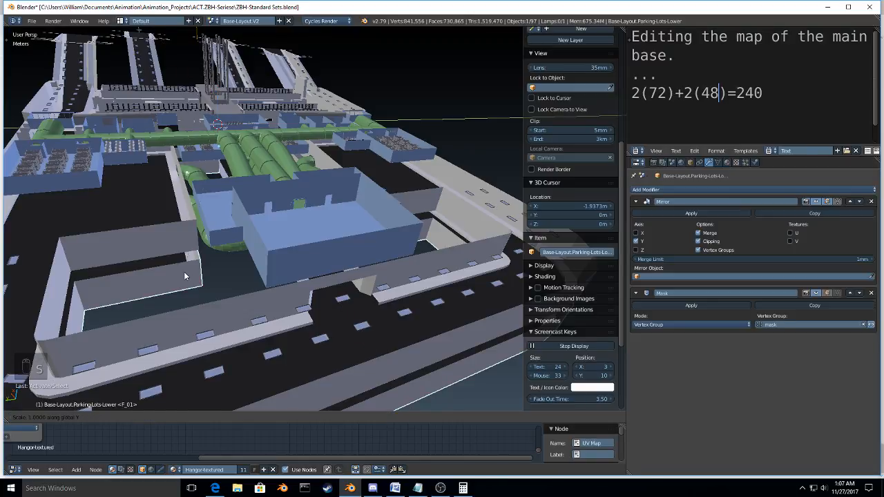
{"action": "right_click", "coordinate": [185, 276]}
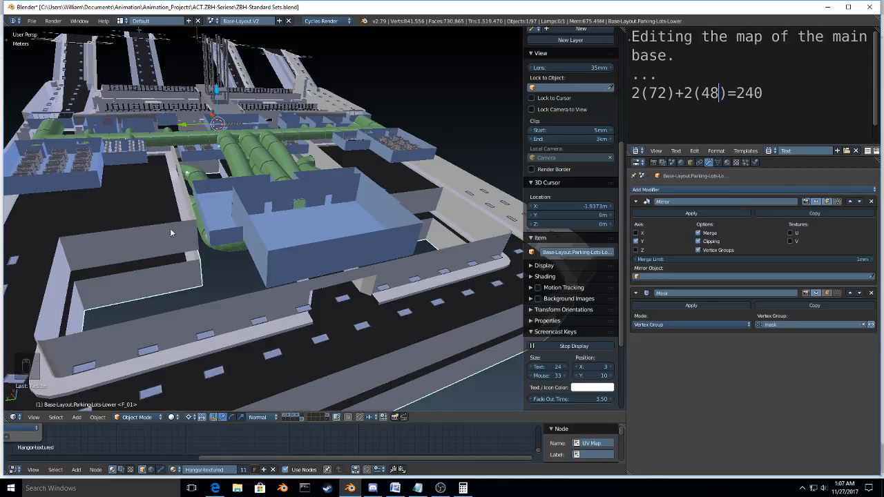
Step: Examine the gym and its connecting halls from several angles, and select the interior road mesh beneath the gym
{"action": "right_click", "coordinate": [164, 214]}
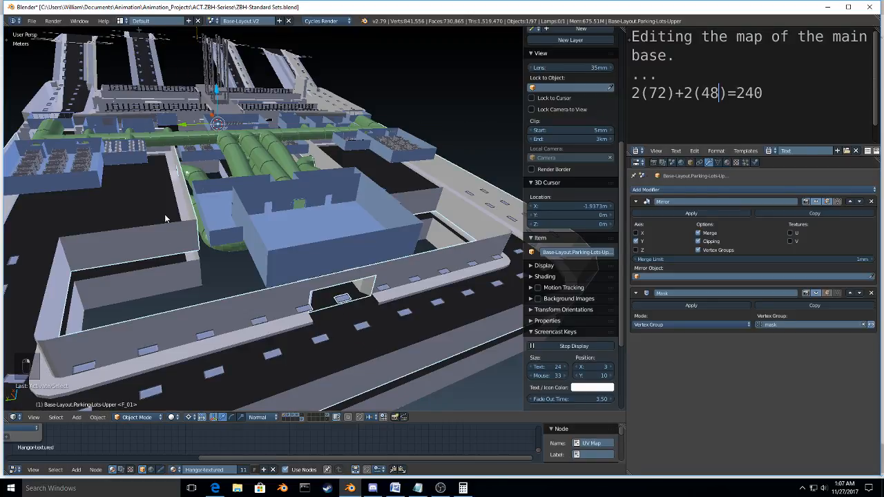
{"action": "right_click", "coordinate": [263, 200]}
{"action": "middle_click_drag", "start_coordinate": [262, 200], "coordinate": [290, 250]}
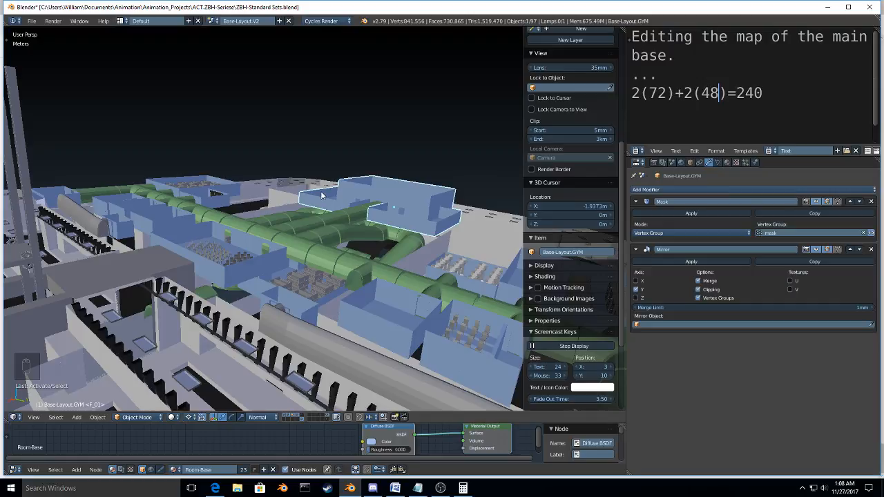
{"action": "middle_click_drag", "start_coordinate": [321, 195], "coordinate": [321, 280]}
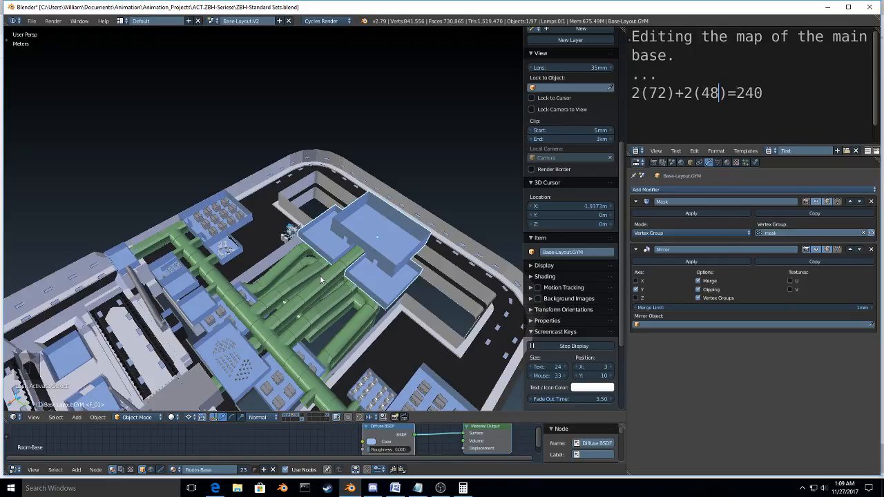
{"action": "scroll", "coordinate": [320, 275], "scroll_direction": "up", "scroll_amount": 5}
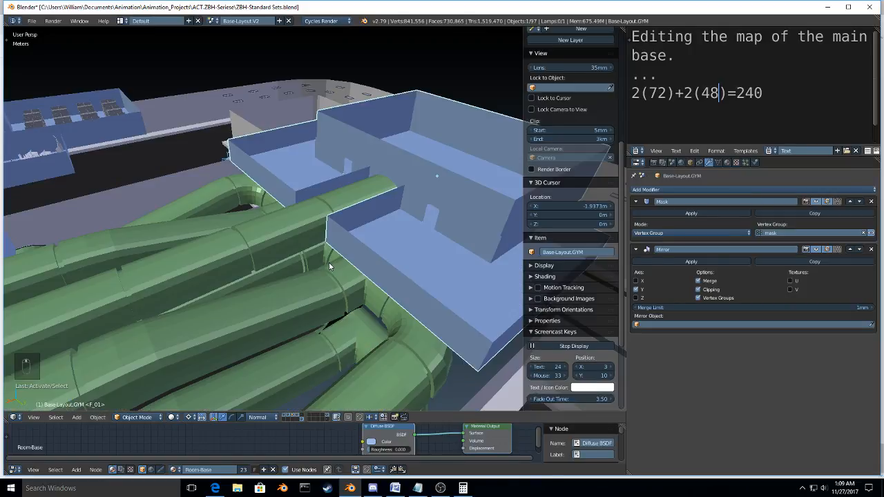
{"action": "scroll", "coordinate": [330, 266], "scroll_direction": "down", "scroll_amount": 5}
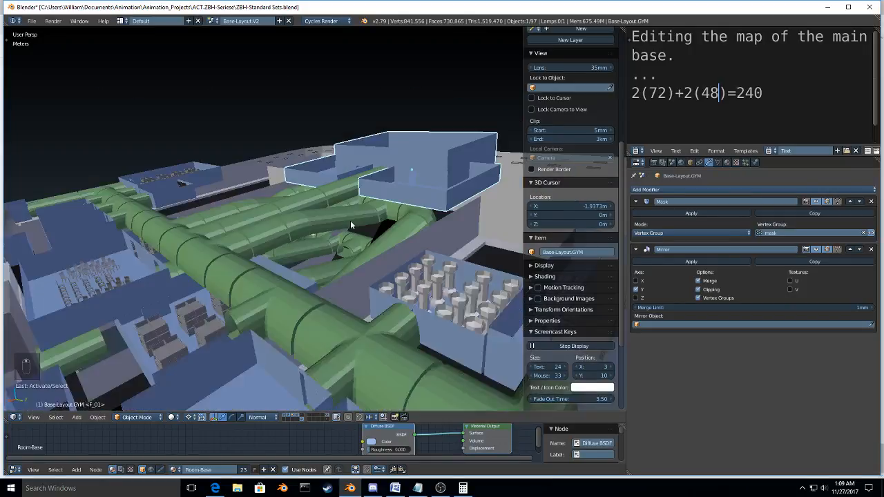
{"action": "middle_click_drag", "start_coordinate": [351, 224], "coordinate": [254, 235]}
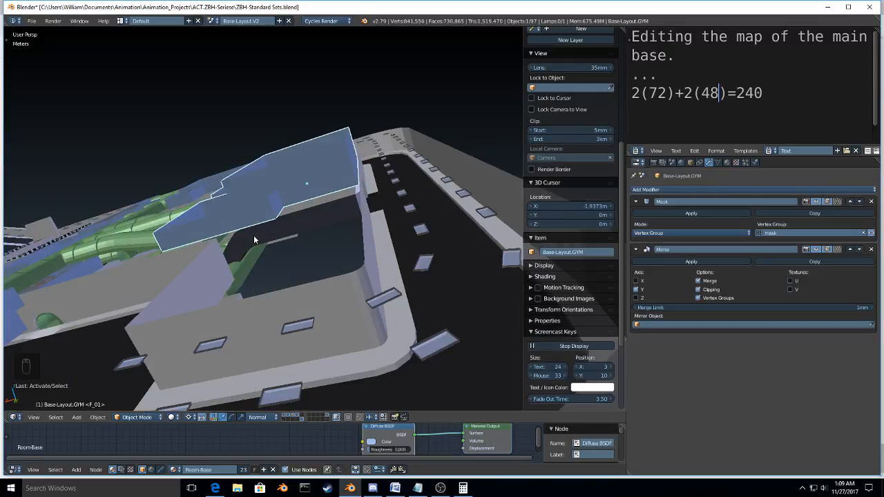
{"action": "right_click", "coordinate": [253, 235]}
{"action": "key", "text": "Tab"}
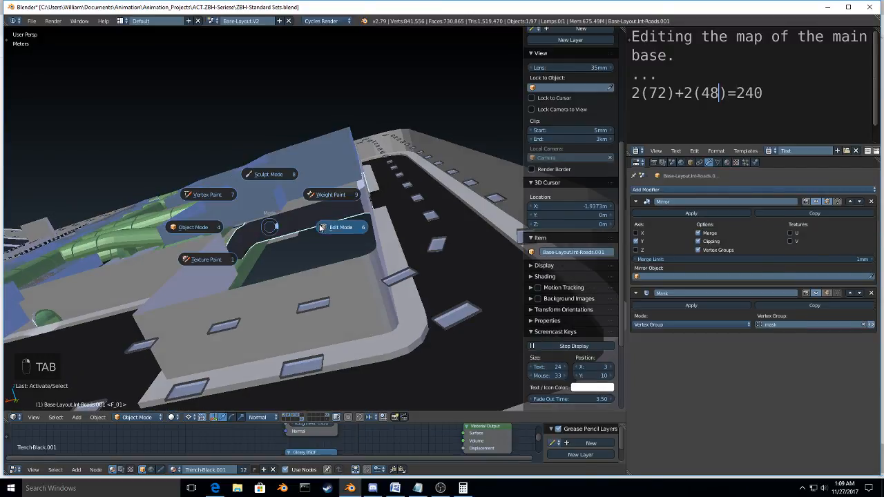
{"action": "left_click", "coordinate": [331, 221]}
{"action": "middle_click_drag", "start_coordinate": [332, 222], "coordinate": [410, 261]}
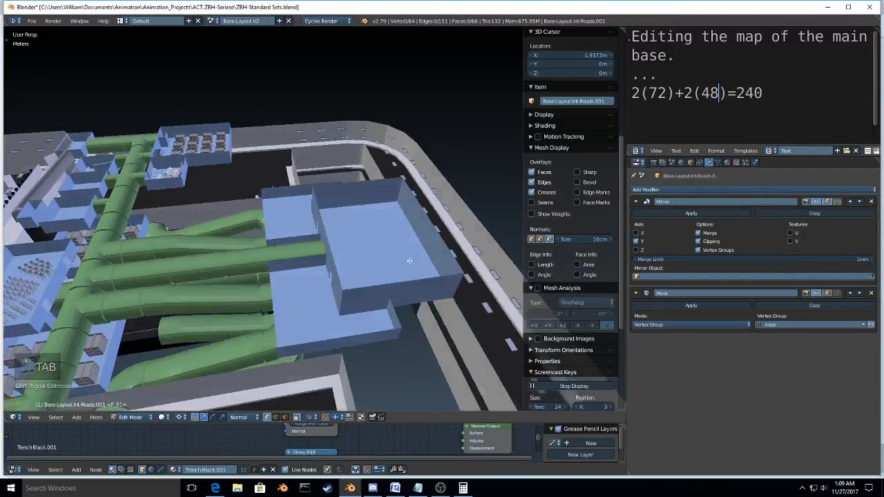
{"action": "key", "text": "Tab"}
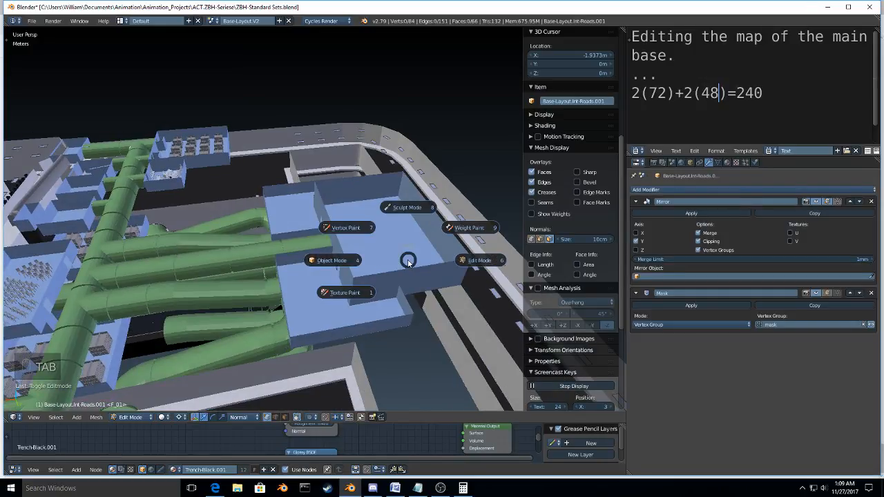
{"action": "left_click", "coordinate": [353, 261]}
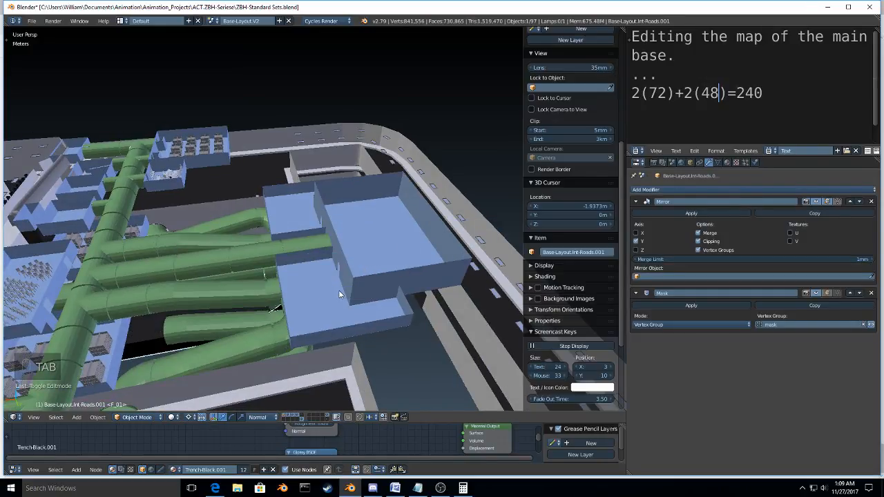
Step: Add the three-way hall intersection to the selection and isolate it with the interior road mesh in Local View
{"action": "middle_click_drag", "start_coordinate": [339, 295], "coordinate": [232, 240]}
{"action": "right_click", "coordinate": [232, 240], "text": "shift"}
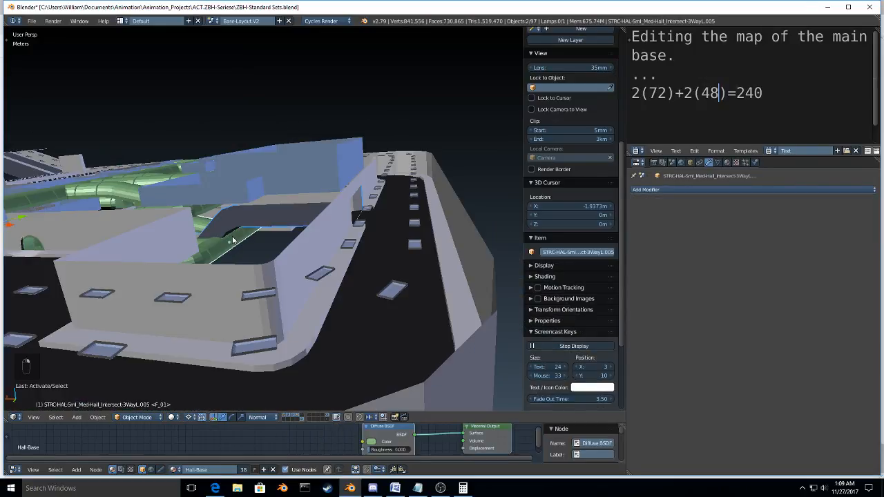
{"action": "key", "text": "KP_Divide"}
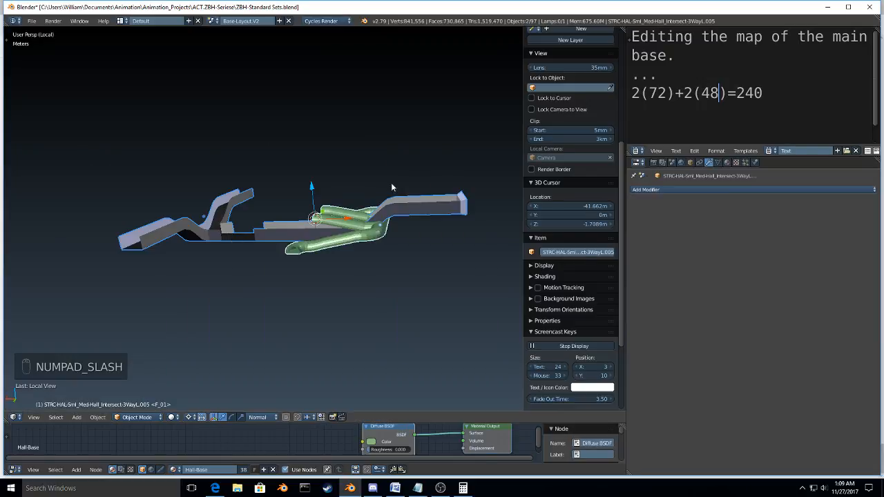
Step: Make the interior road mesh the active object and open it in Edit Mode
{"action": "middle_click_drag", "start_coordinate": [388, 190], "coordinate": [402, 289]}
{"action": "right_click", "coordinate": [498, 280]}
{"action": "key", "text": "Tab"}
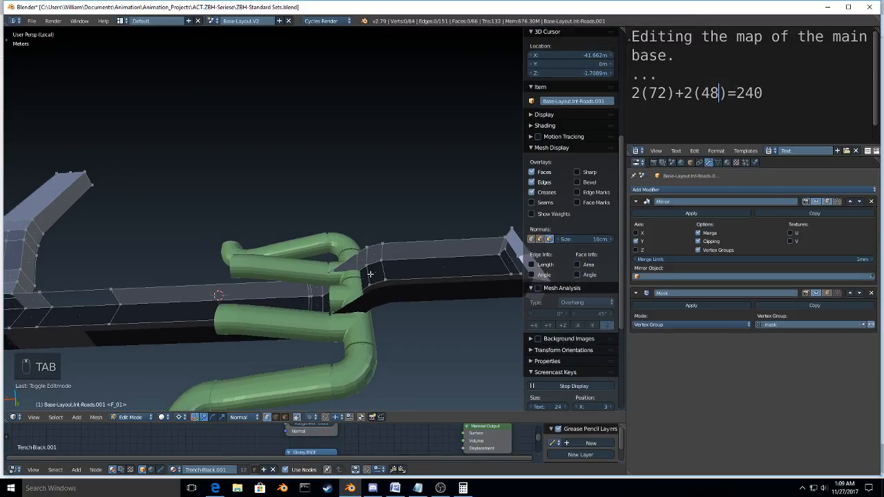
Step: Select the sloped section of the interior road beside the halls and set the pivot point to Bounding Box Center
{"action": "right_click", "coordinate": [370, 274]}
{"action": "key", "text": "ctrl+KP_Add"}
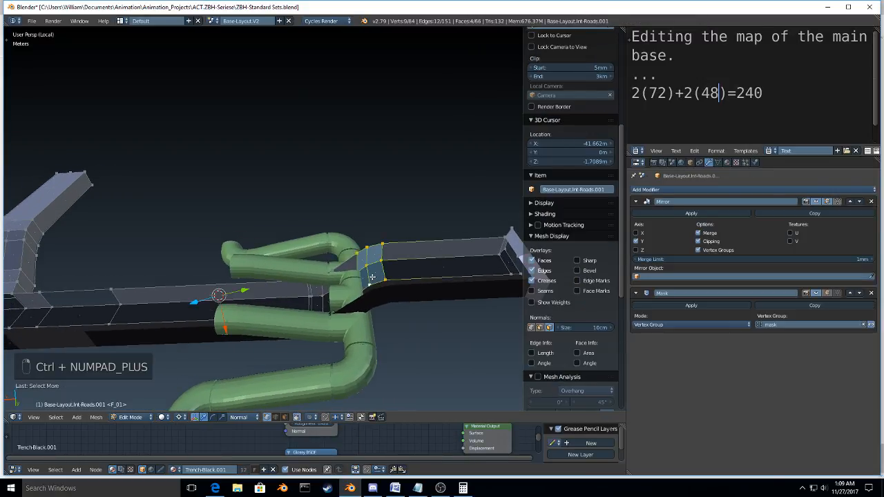
{"action": "right_click", "coordinate": [322, 301], "text": "alt+shift"}
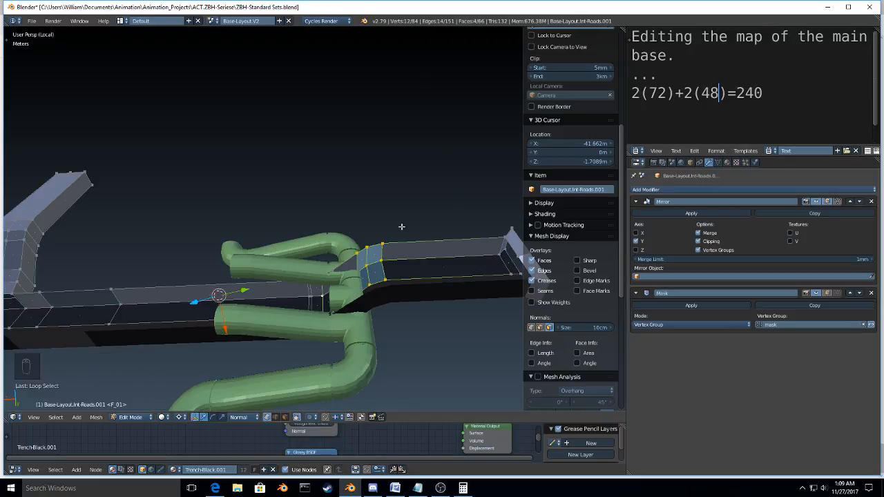
{"action": "right_click", "coordinate": [369, 273], "text": "shift"}
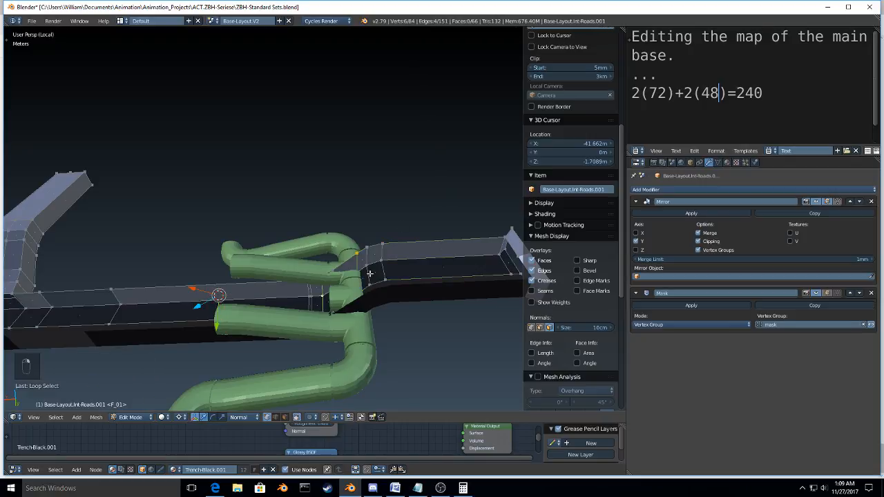
{"action": "key", "text": "ctrl+KP_Add"}
{"action": "key", "text": "ctrl+KP_Add"}
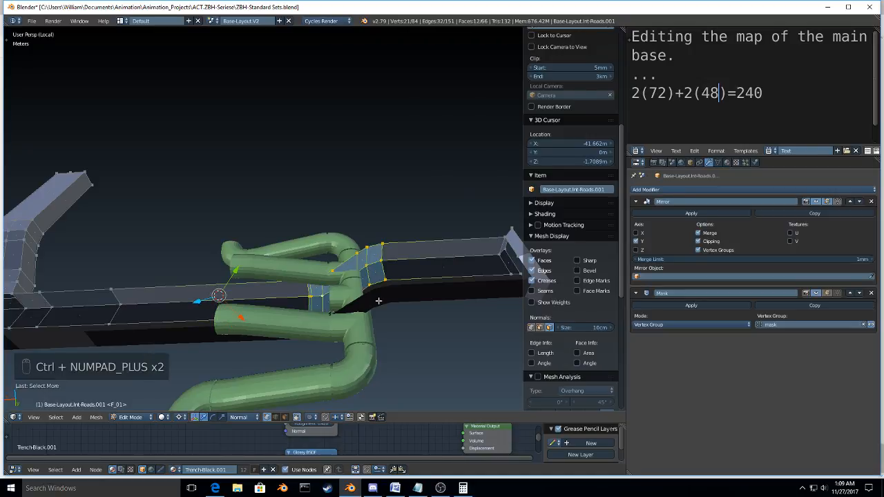
{"action": "key", "text": "comma"}
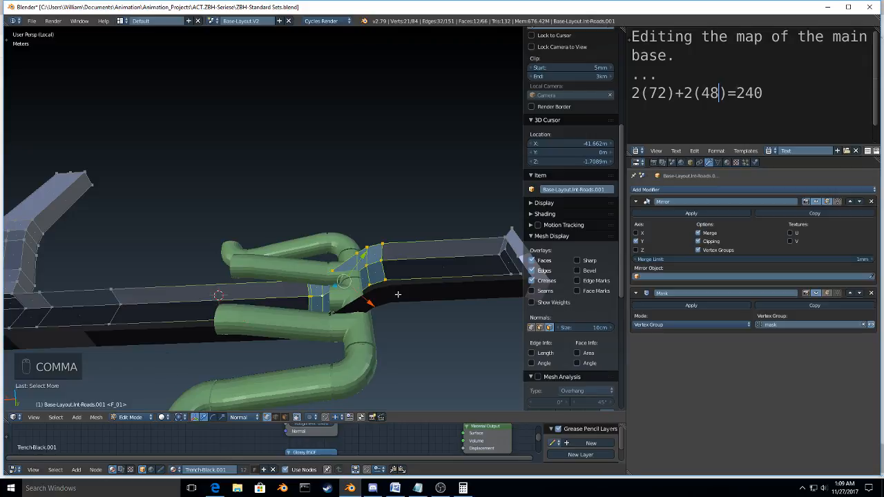
Step: Try moving the sloped road section about 10 m clear of the halls and stretching it about 1.5 times along global X
{"action": "middle_click_drag", "start_coordinate": [398, 294], "coordinate": [358, 288], "text": "shift"}
{"action": "key", "text": "g"}
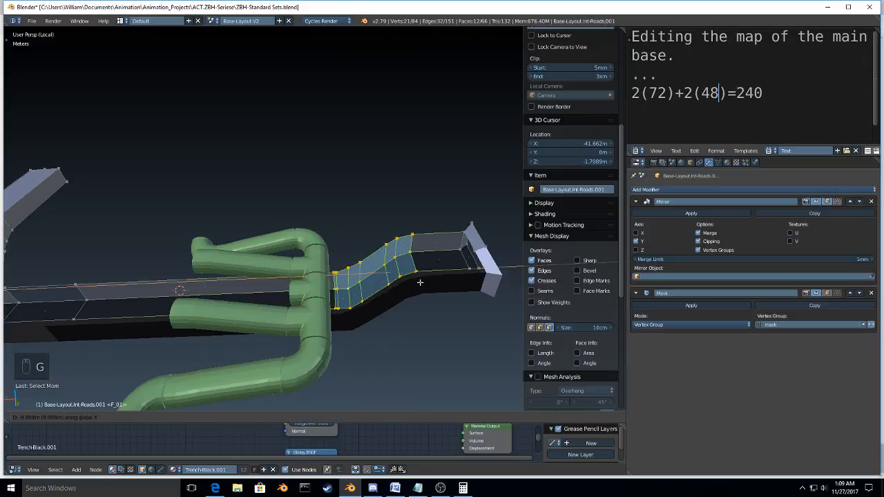
{"action": "left_click", "coordinate": [426, 284]}
{"action": "key", "text": "s"}
{"action": "key", "text": "x"}
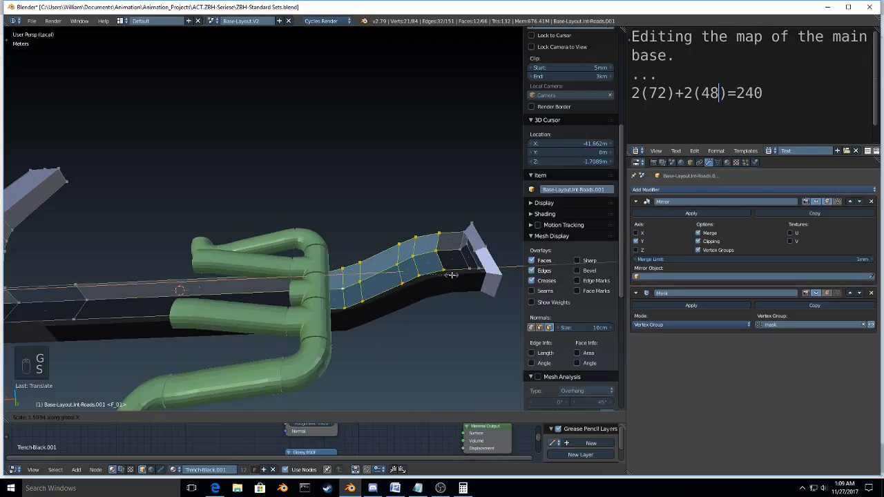
{"action": "left_click", "coordinate": [451, 274]}
{"action": "middle_click_drag", "start_coordinate": [451, 275], "coordinate": [349, 261]}
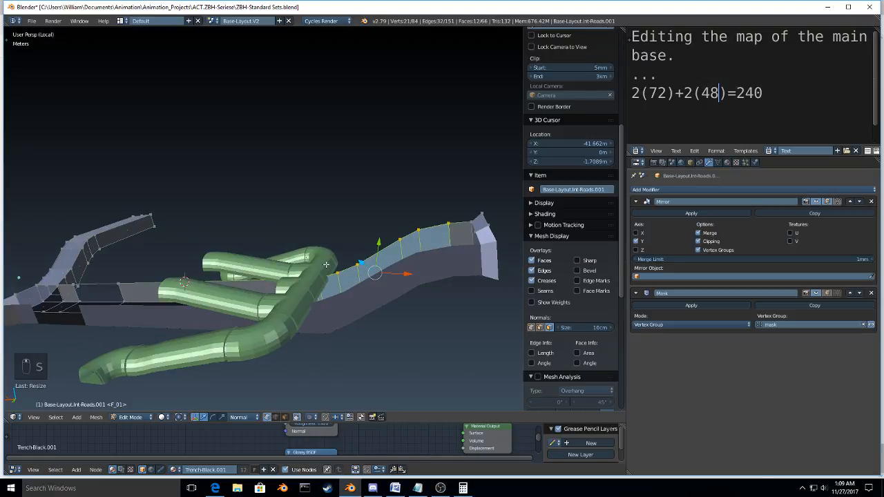
Step: Try shifting the stretched road section about 2 m farther along global X and check its clearance beneath the halls
{"action": "key", "text": "g"}
{"action": "key", "text": "x"}
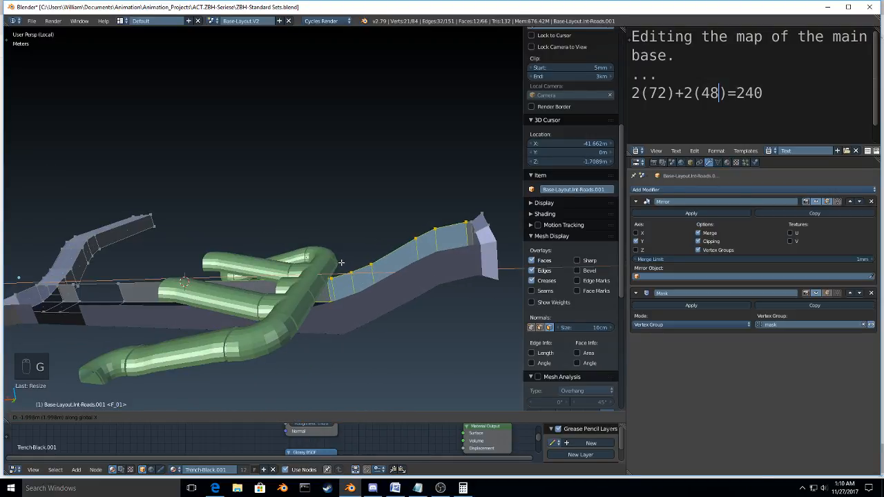
{"action": "left_click", "coordinate": [340, 263]}
{"action": "middle_click_drag", "start_coordinate": [340, 263], "coordinate": [306, 247]}
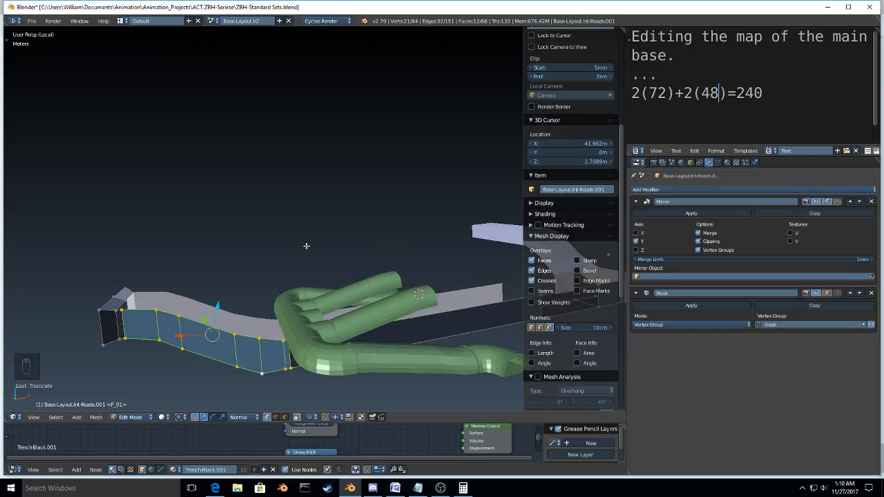
{"action": "middle_click_drag", "start_coordinate": [383, 273], "coordinate": [312, 281]}
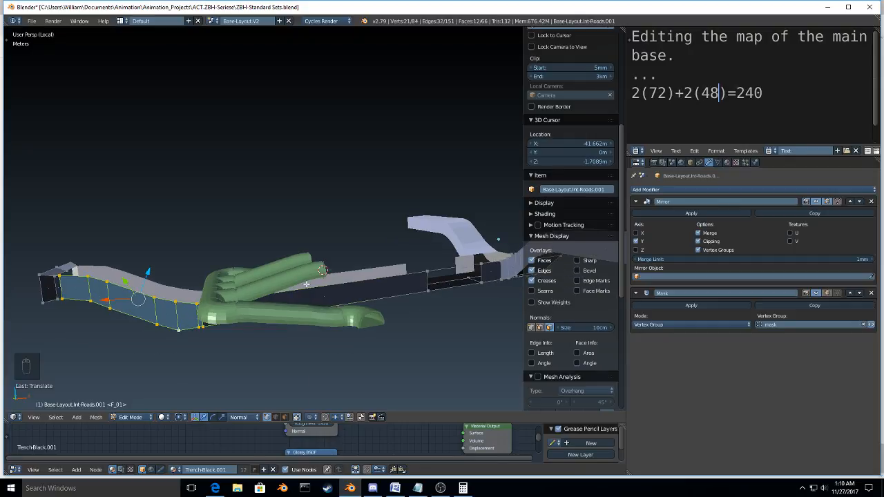
Step: Undo the moves, the stretch and the expanded selection of the sloped road section
{"action": "key", "text": "ctrl+z"}
{"action": "key", "text": "ctrl+z"}
{"action": "key", "text": "ctrl+z"}
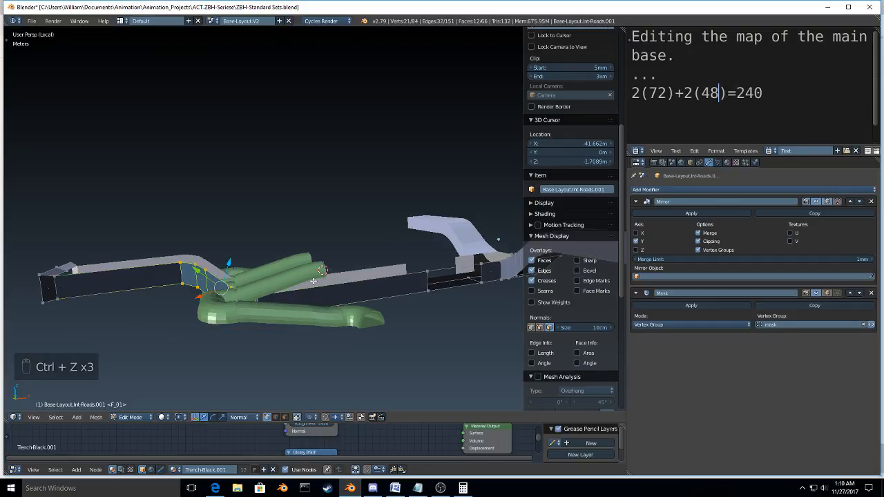
{"action": "key", "text": "ctrl+z"}
{"action": "key", "text": "ctrl+z"}
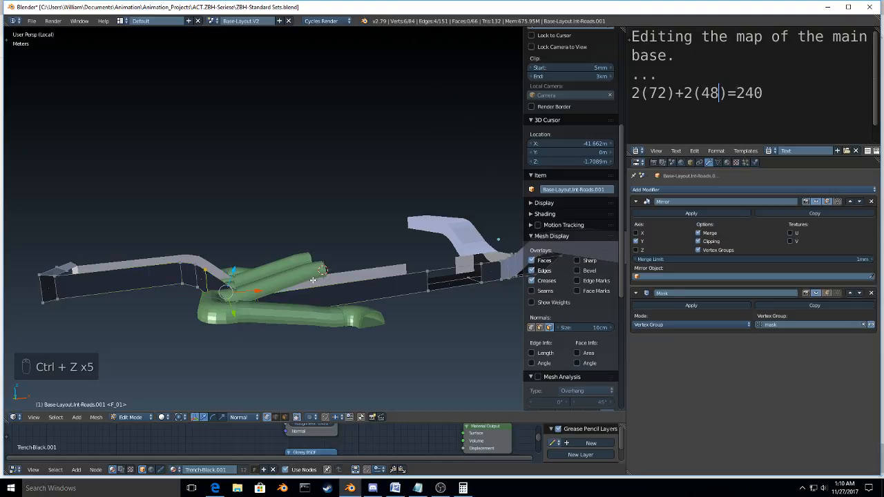
Step: Reveal the hidden road faces and select the complete sloped section, expanding the selection from its edge loops to both bends
{"action": "key", "text": "alt+h"}
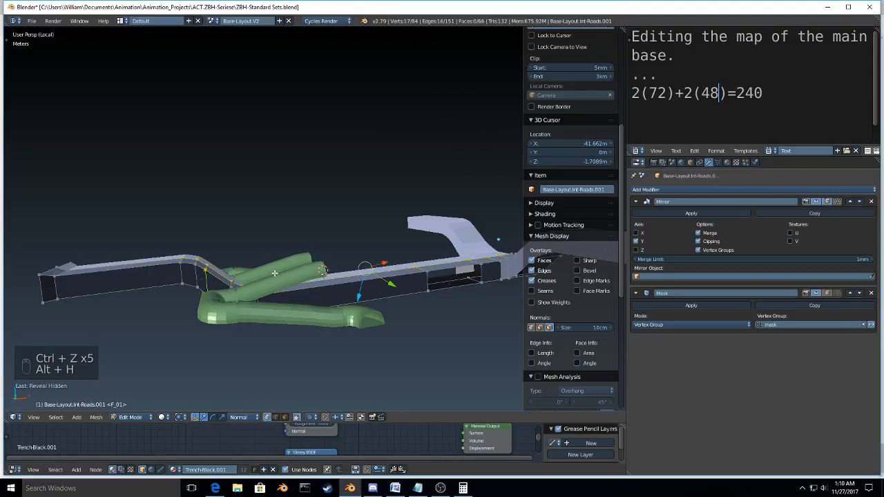
{"action": "scroll", "coordinate": [275, 274], "scroll_direction": "up", "scroll_amount": 4}
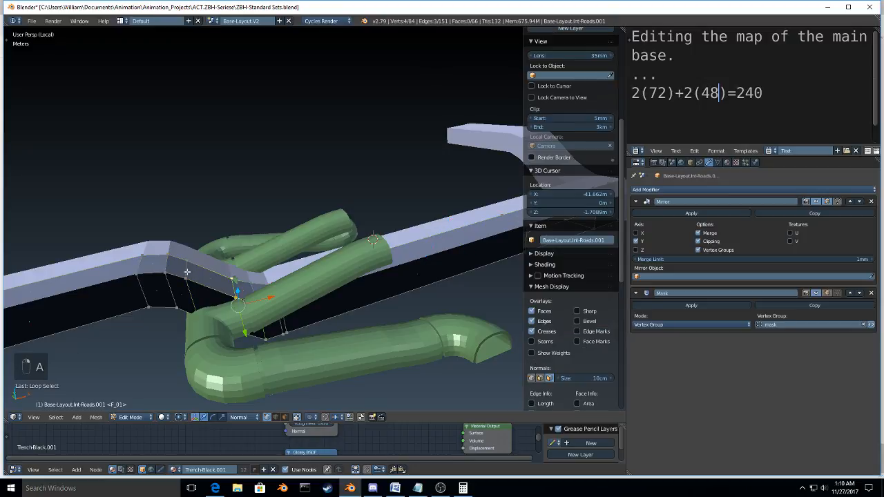
{"action": "right_click", "coordinate": [247, 284], "text": "alt"}
{"action": "right_click", "coordinate": [254, 286], "text": "alt+shift"}
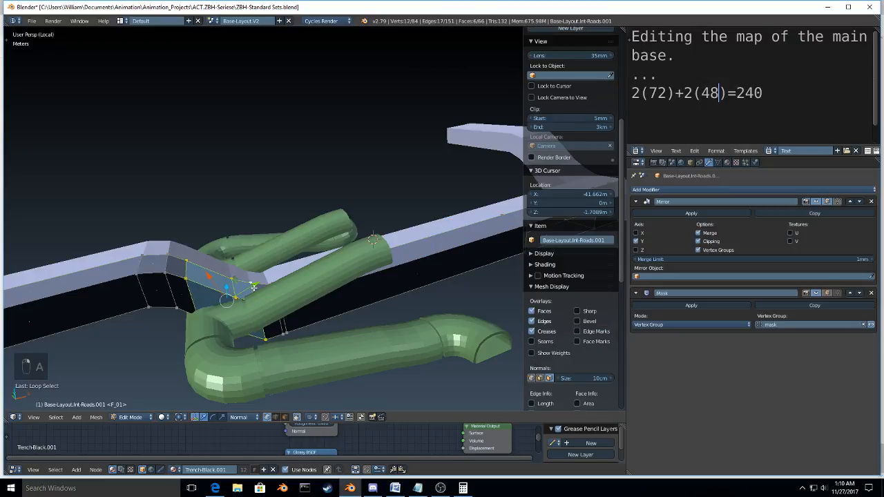
{"action": "key", "text": "ctrl+KP_Add"}
{"action": "key", "text": "ctrl+KP_Add"}
{"action": "key", "text": "ctrl+KP_Add"}
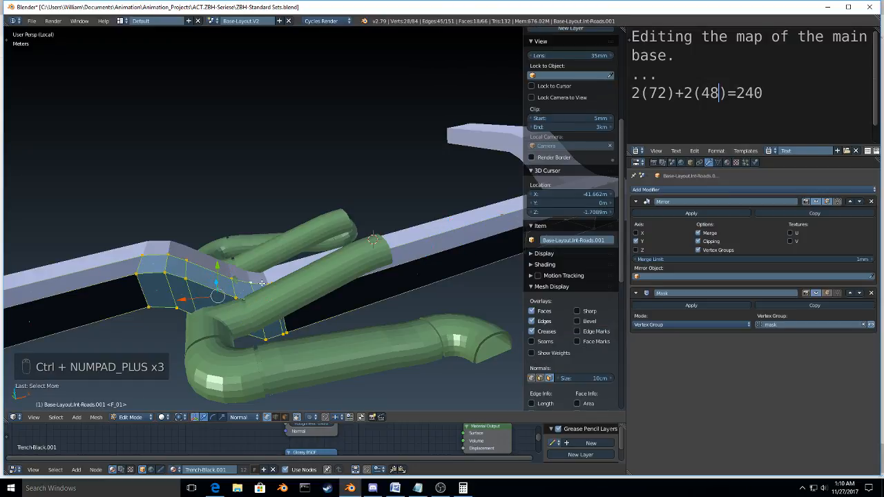
Step: Move the complete sloped road section about -8.6 m along global X, clear of the hall intersection
{"action": "scroll", "coordinate": [262, 283], "scroll_direction": "down", "scroll_amount": 4}
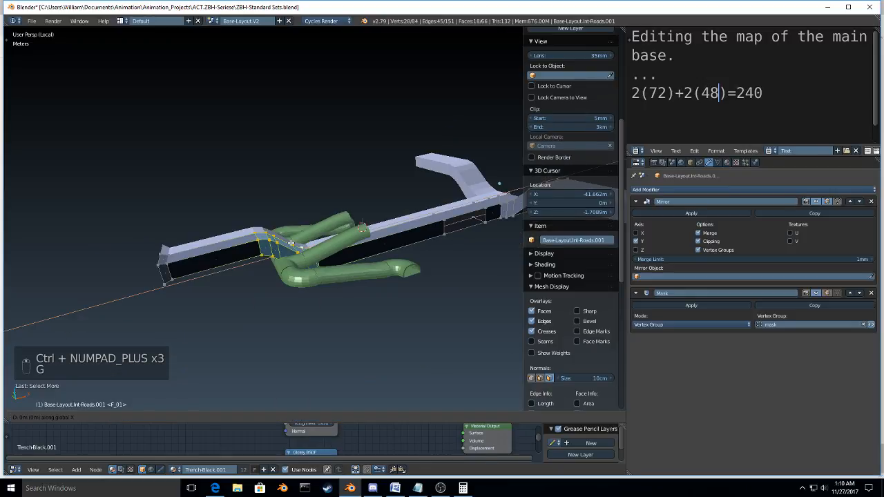
{"action": "key", "text": "g"}
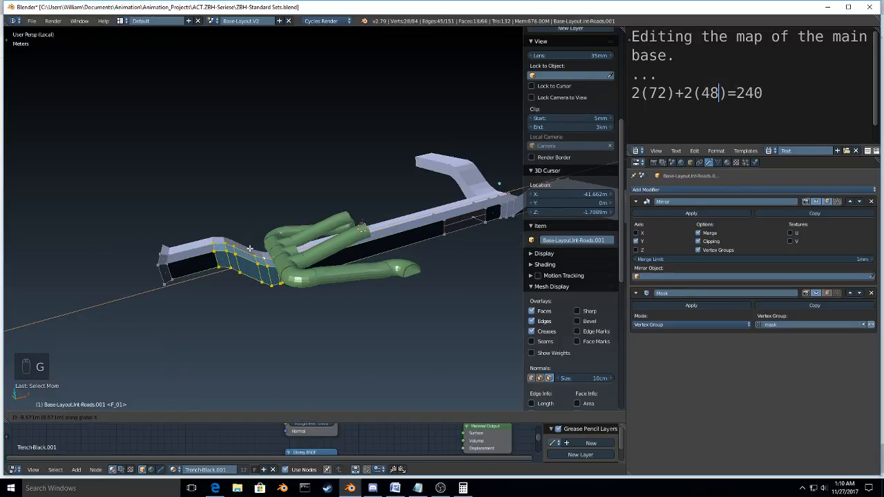
{"action": "left_click", "coordinate": [250, 249]}
{"action": "middle_click_drag", "start_coordinate": [250, 249], "coordinate": [336, 288]}
{"action": "scroll", "coordinate": [300, 266], "scroll_direction": "up", "scroll_amount": 4}
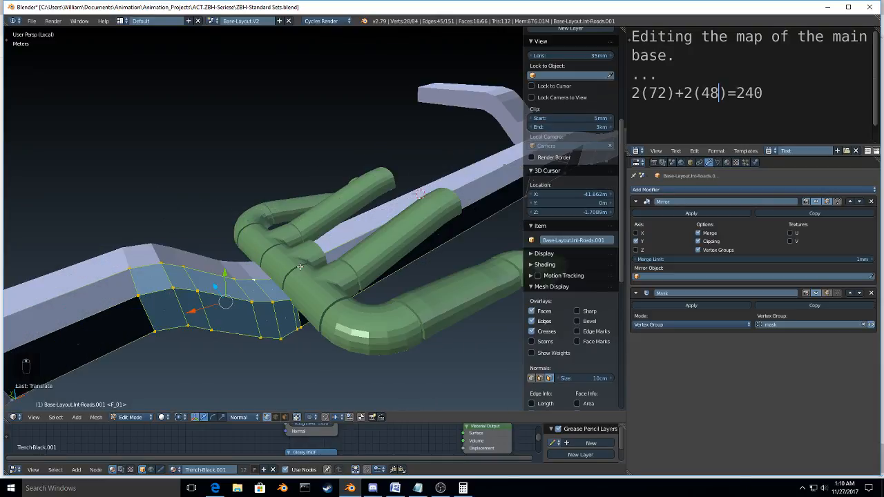
Step: Add an edge loop across the straight road beneath the halls and slide it toward the hall intersection
{"action": "middle_click_drag", "start_coordinate": [300, 267], "coordinate": [252, 293]}
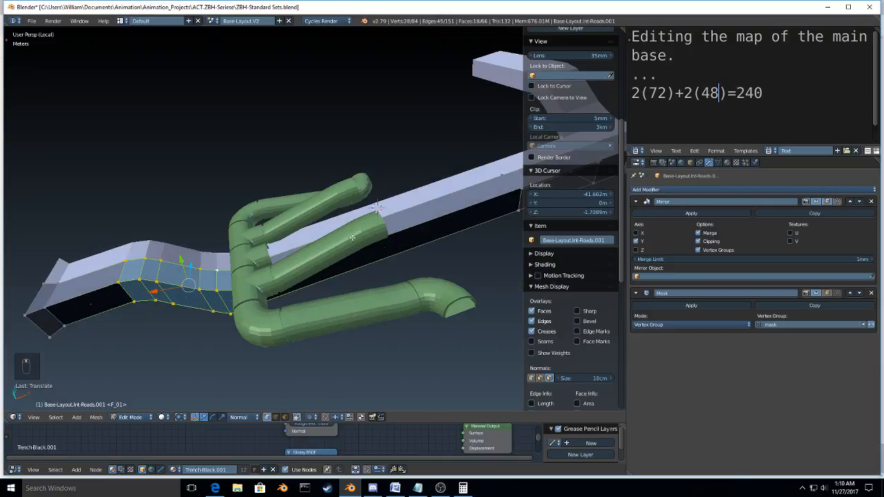
{"action": "key", "text": "ctrl+r"}
{"action": "left_click", "coordinate": [407, 218]}
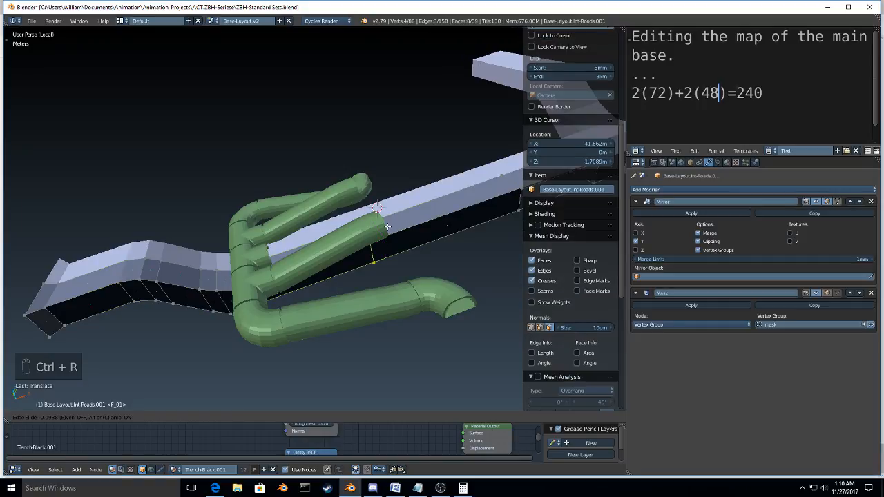
{"action": "left_click", "coordinate": [388, 226]}
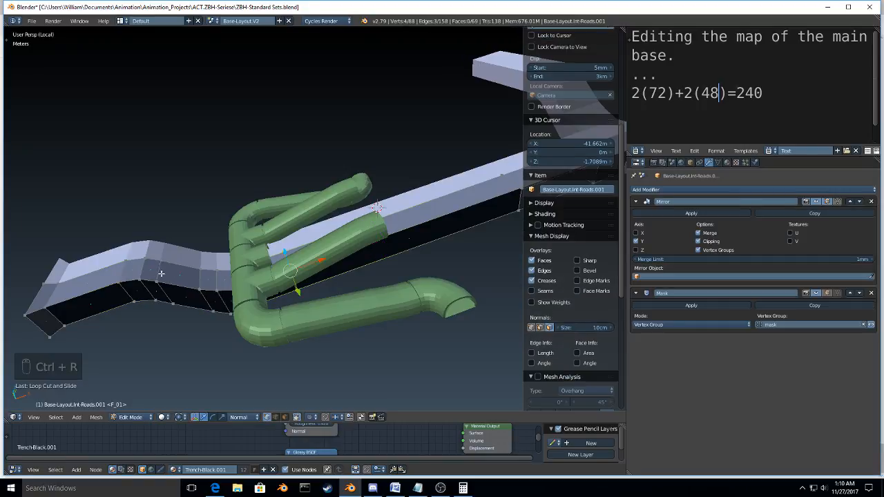
Step: Reselect the sloped road section from its upper bend to the hall intersection, leaving out the far end of the road
{"action": "right_click", "coordinate": [160, 270], "text": "alt"}
{"action": "key", "text": "ctrl+KP_Add"}
{"action": "key", "text": "ctrl+KP_Add"}
{"action": "key", "text": "ctrl+KP_Add"}
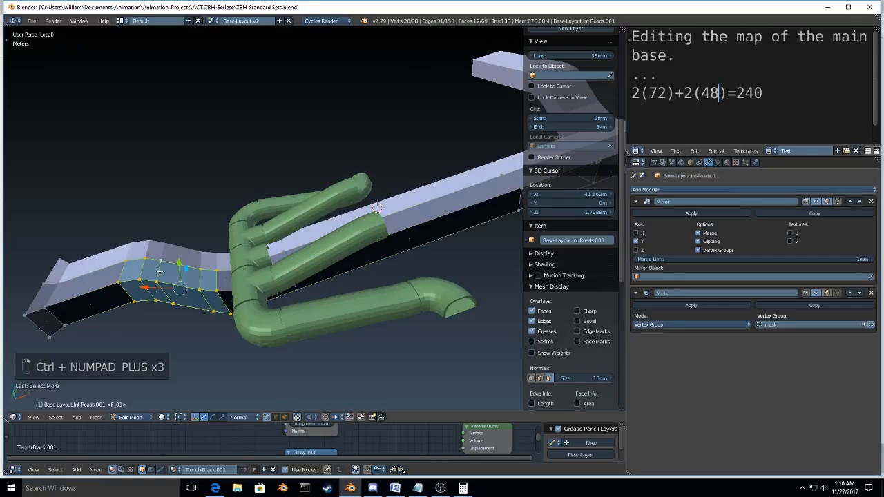
{"action": "middle_click_drag", "start_coordinate": [159, 272], "coordinate": [144, 257]}
{"action": "key", "text": "ctrl+KP_Add"}
{"action": "key", "text": "ctrl+KP_Add"}
{"action": "key", "text": "ctrl+KP_Add"}
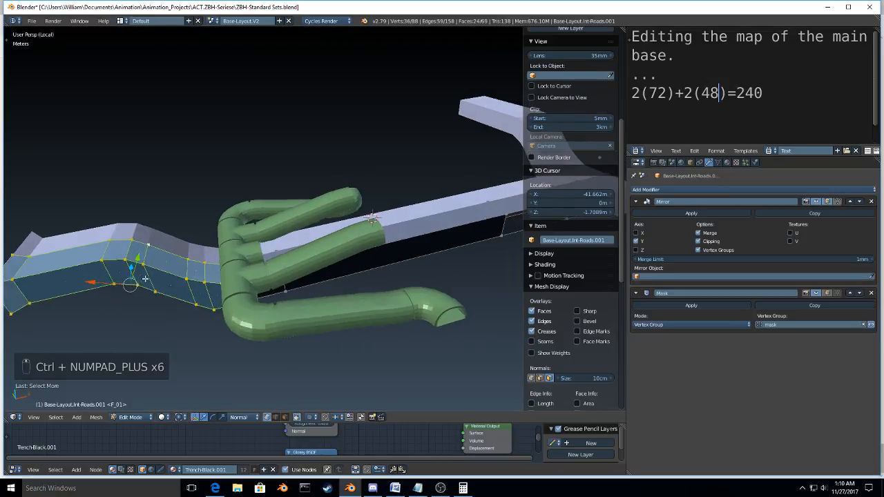
{"action": "right_click", "coordinate": [22, 268], "text": "alt+shift"}
{"action": "middle_click_drag", "start_coordinate": [22, 267], "coordinate": [81, 261]}
{"action": "key", "text": "ctrl+KP_Subtract"}
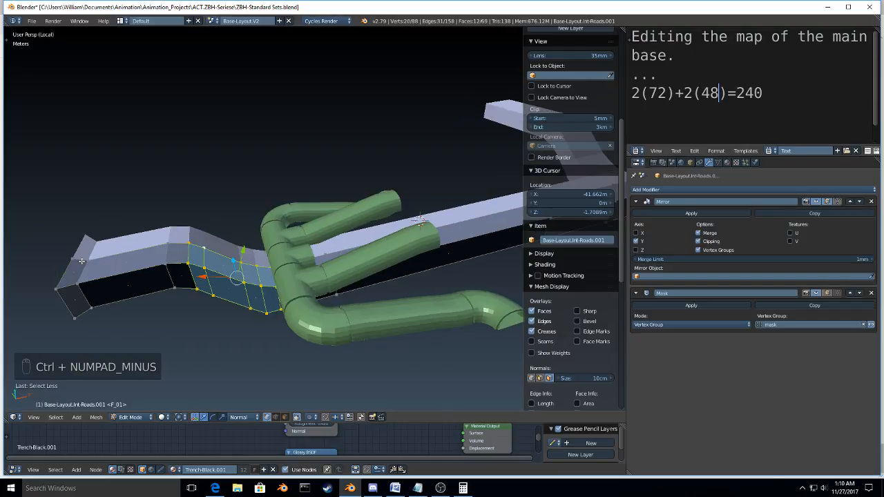
{"action": "key", "text": "ctrl+KP_Add"}
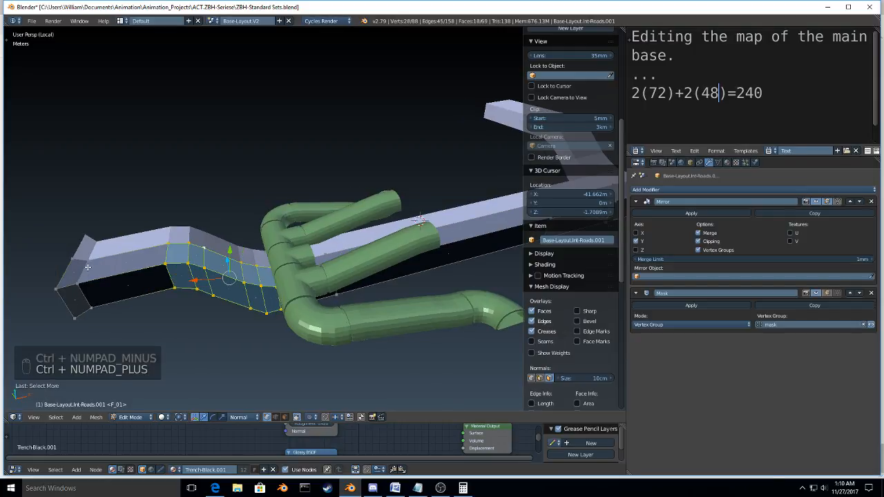
Step: Stretch the selected sloped section along global X and shift it slightly along the road away from the halls
{"action": "middle_click_drag", "start_coordinate": [161, 248], "coordinate": [373, 228]}
{"action": "key", "text": "s"}
{"action": "key", "text": "x"}
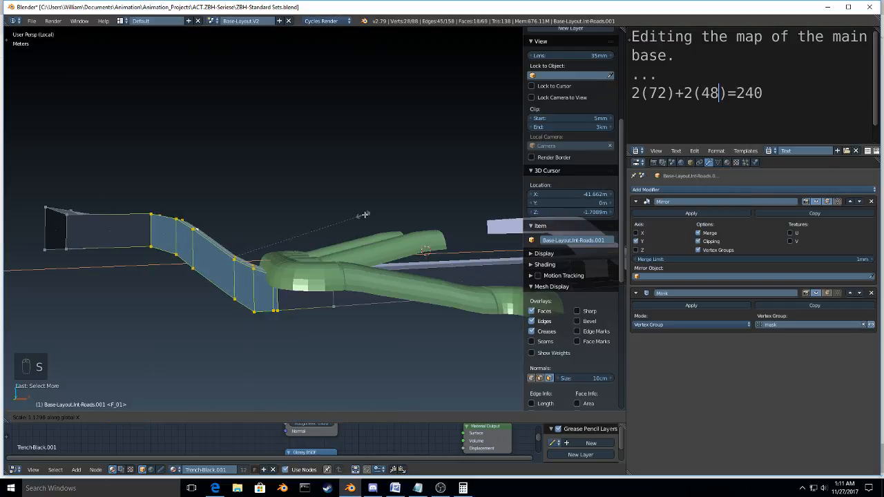
{"action": "left_click", "coordinate": [401, 216]}
{"action": "key", "text": "g"}
{"action": "key", "text": "y"}
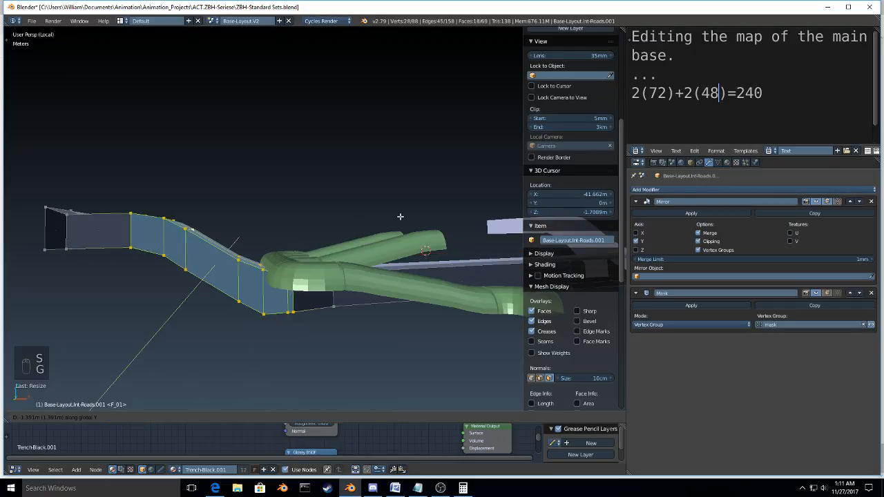
{"action": "left_click", "coordinate": [391, 216]}
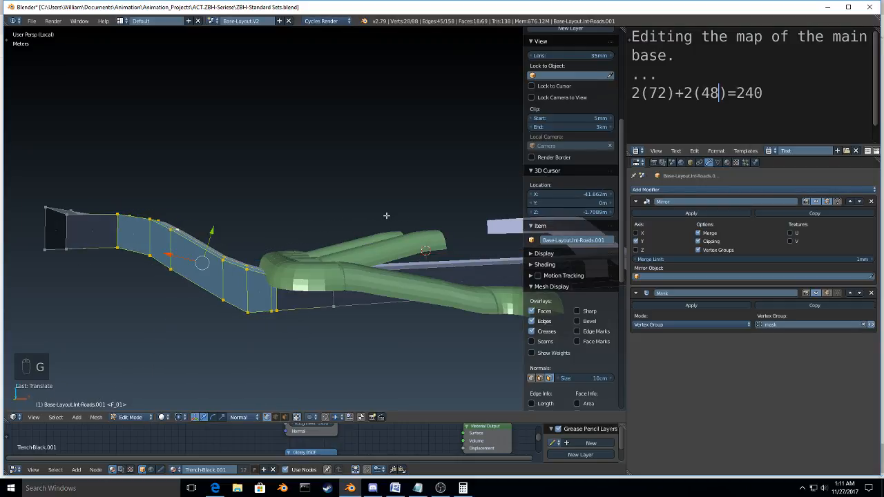
Step: Switch to wireframe, box-select the lower end of the slope and lower it slightly along global Z
{"action": "key", "text": "z"}
{"action": "left_click", "coordinate": [216, 229]}
{"action": "key", "text": "b"}
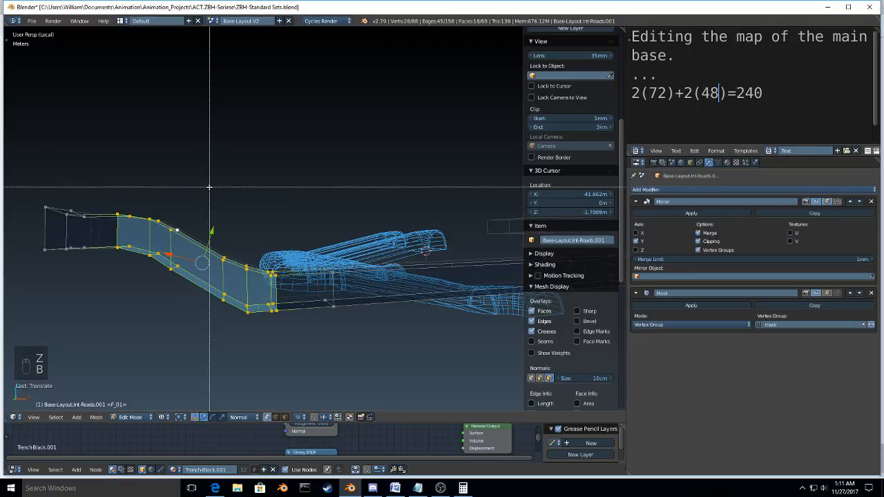
{"action": "left_click_drag", "start_coordinate": [209, 186], "coordinate": [280, 314]}
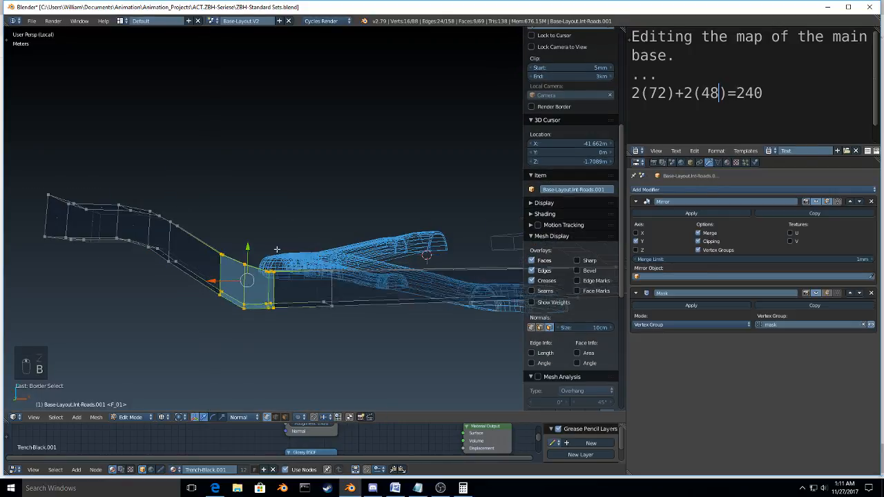
{"action": "key", "text": "g"}
{"action": "key", "text": "z"}
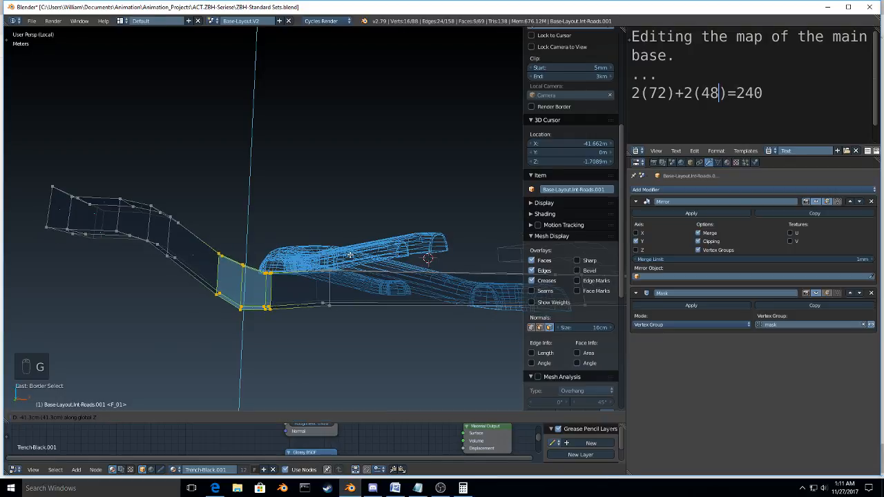
{"action": "left_click", "coordinate": [352, 258]}
Step: Select the edge loop across the road beneath the halls, lower it slightly along global Z and move it about 25 m along global X
{"action": "middle_click_drag", "start_coordinate": [352, 258], "coordinate": [248, 283]}
{"action": "right_click", "coordinate": [123, 286], "text": "alt"}
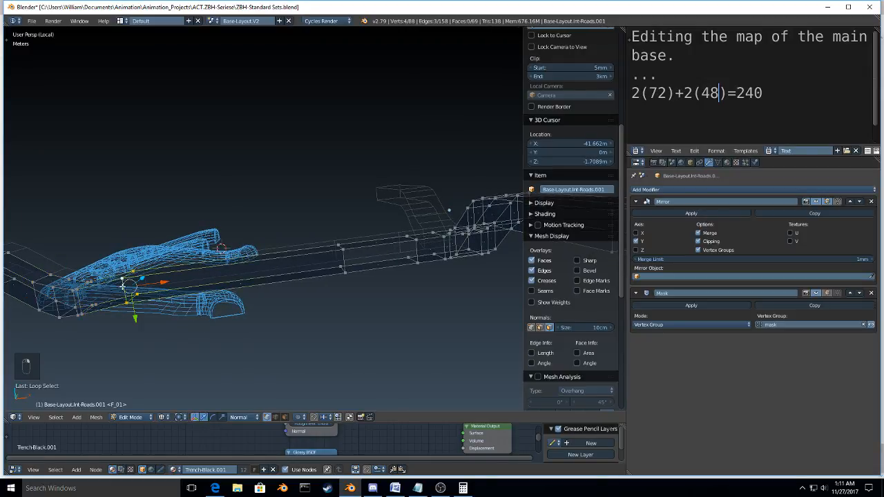
{"action": "key", "text": "g"}
{"action": "key", "text": "z"}
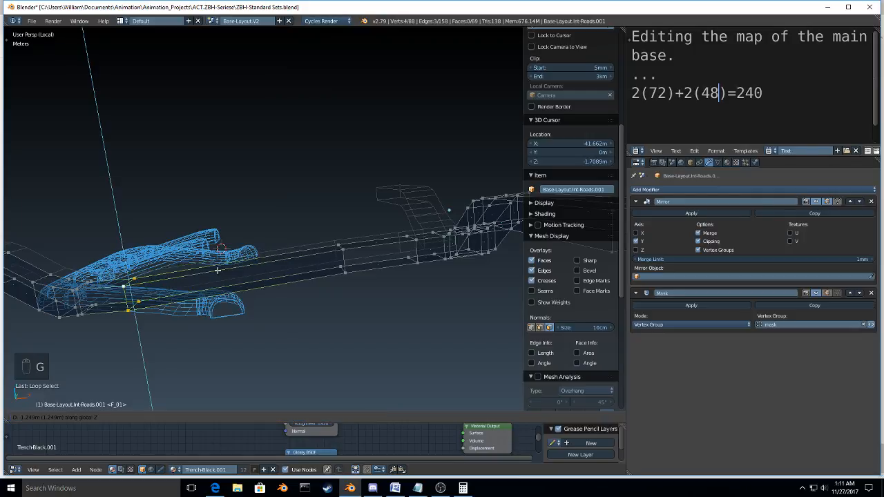
{"action": "left_click", "coordinate": [218, 270]}
{"action": "key", "text": "g"}
{"action": "key", "text": "x"}
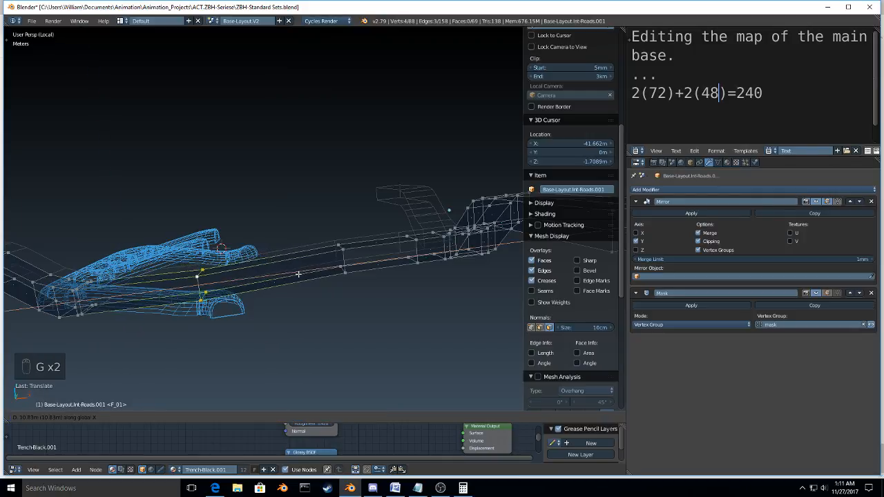
{"action": "left_click", "coordinate": [382, 269]}
Step: Add another edge loop across the road beneath the halls and shift its position
{"action": "key", "text": "ctrl+r"}
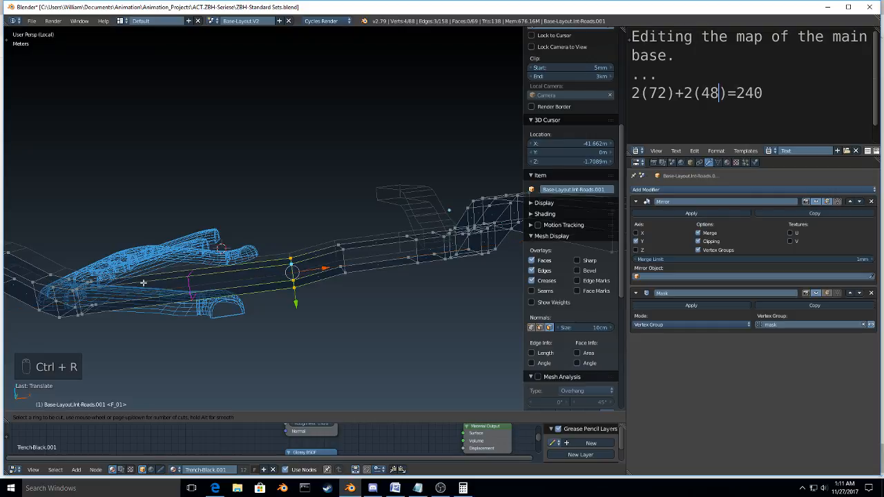
{"action": "left_click", "coordinate": [143, 282]}
{"action": "key", "text": "g"}
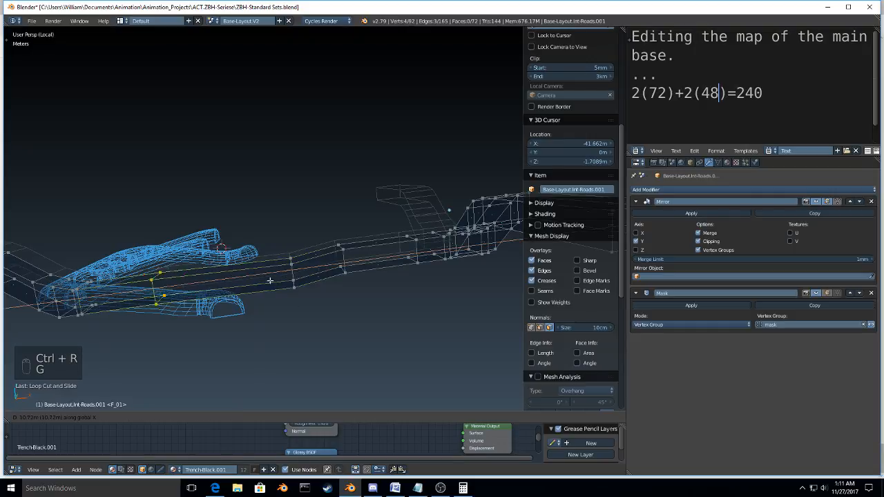
{"action": "key", "text": "y"}
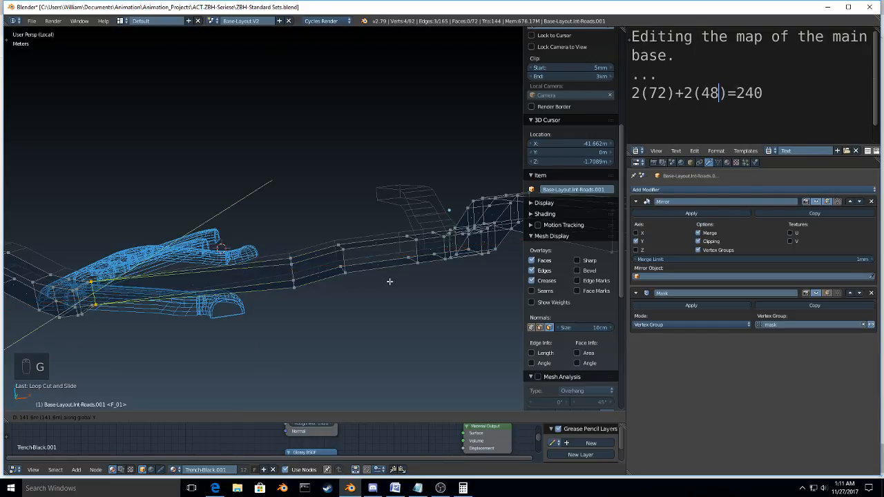
{"action": "left_click", "coordinate": [390, 282]}
Step: Delete the surplus edge loop just before the road starts rising beyond the halls
{"action": "middle_click_drag", "start_coordinate": [390, 282], "coordinate": [293, 265]}
{"action": "left_click", "coordinate": [293, 265], "text": "alt"}
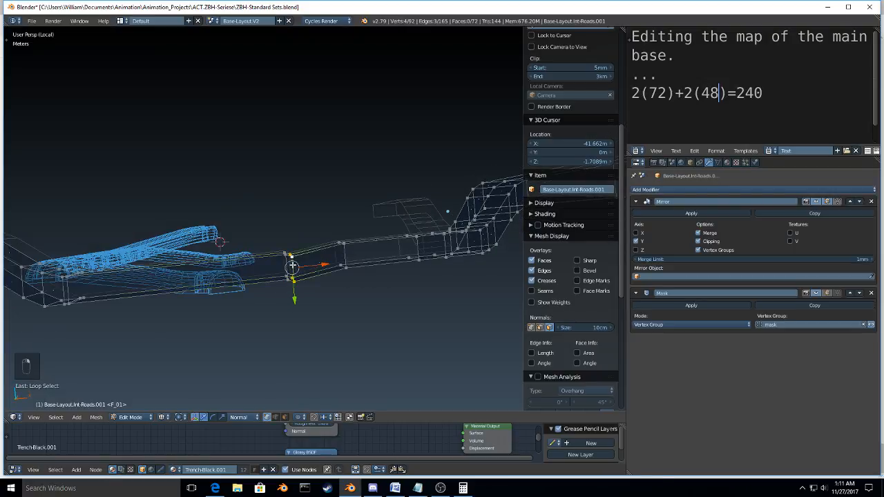
{"action": "key", "text": "x"}
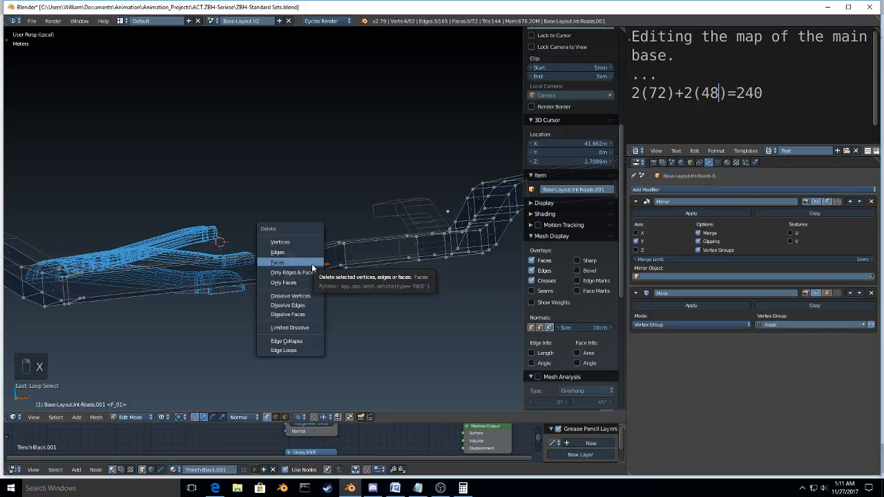
{"action": "left_click", "coordinate": [284, 351]}
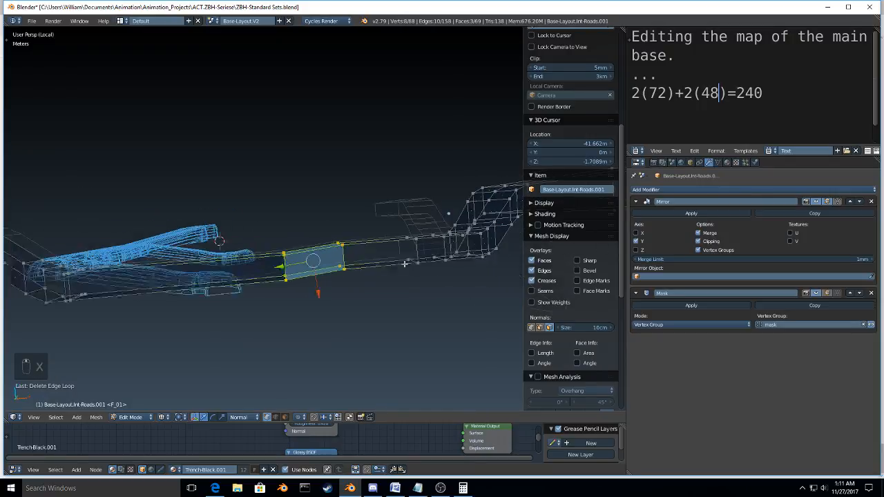
Step: Return the road to Object Mode and display the model with solid shading
{"action": "middle_click_drag", "start_coordinate": [373, 261], "coordinate": [391, 307]}
{"action": "key", "text": "Tab"}
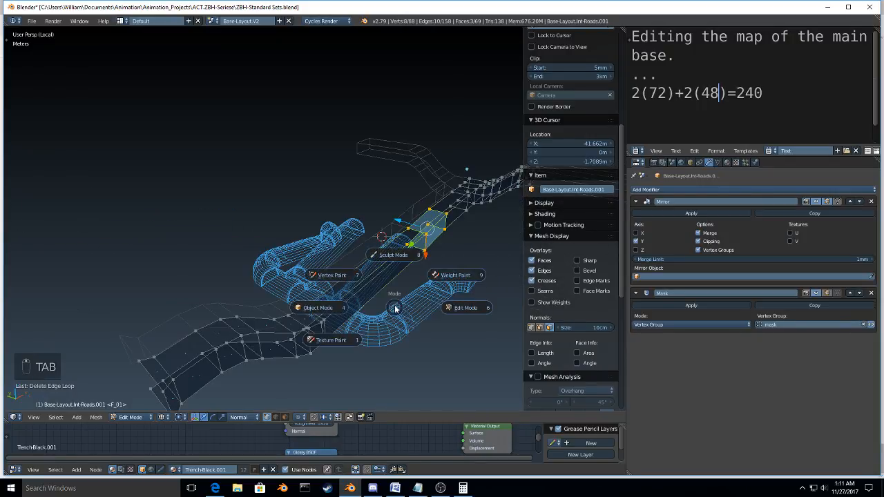
{"action": "left_click", "coordinate": [343, 315]}
{"action": "key", "text": "z"}
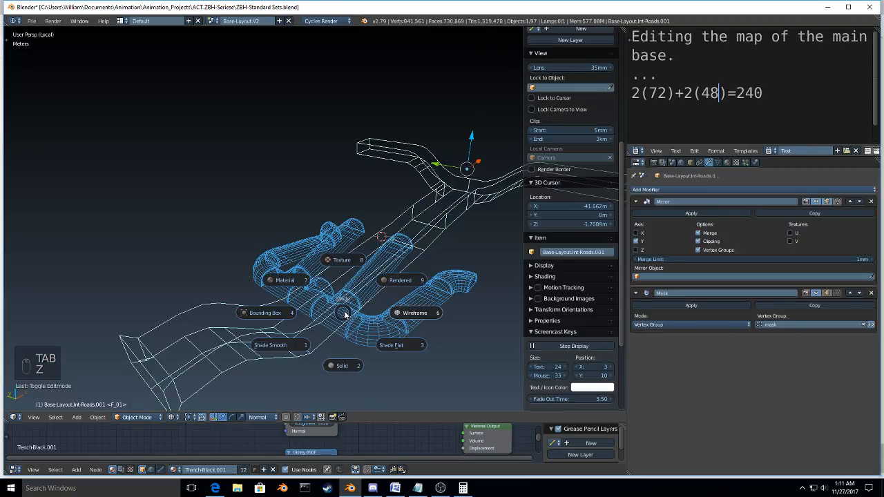
{"action": "left_click", "coordinate": [342, 365]}
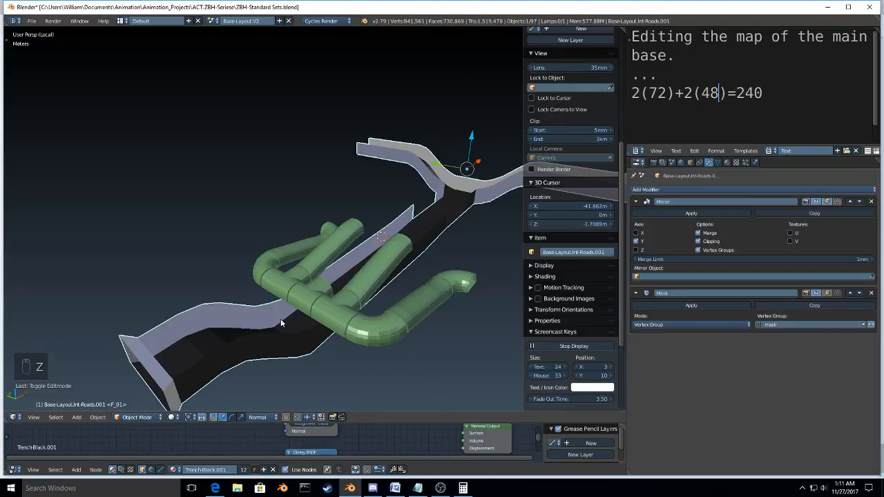
Step: Walk along the reshaped road beneath the halls to examine its clearance, and leave local view
{"action": "key", "text": "shift+f"}
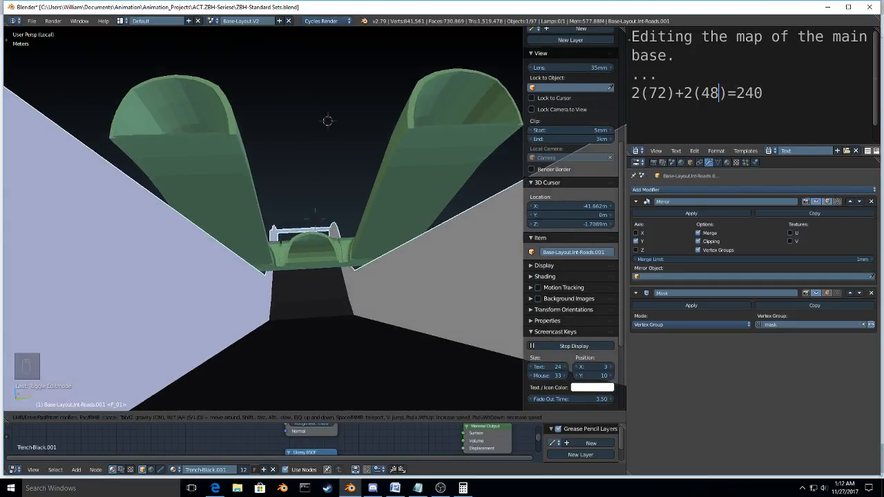
{"action": "key", "text": "w"}
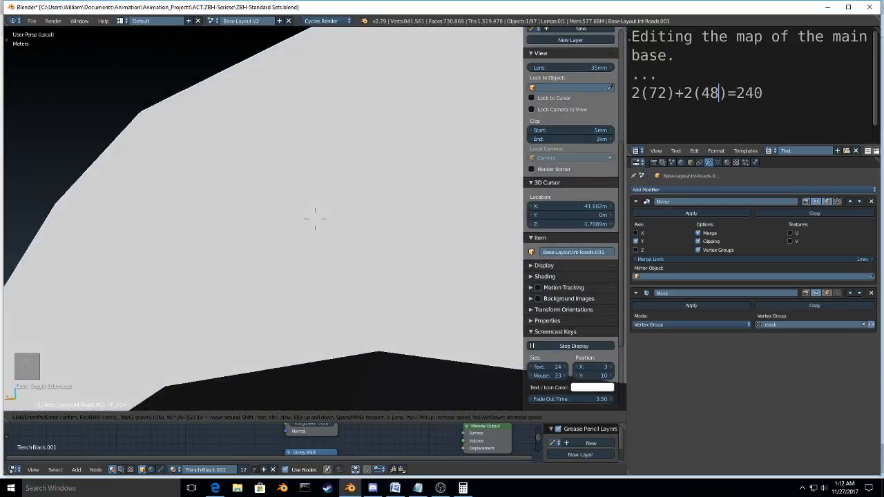
{"action": "key", "text": "Escape"}
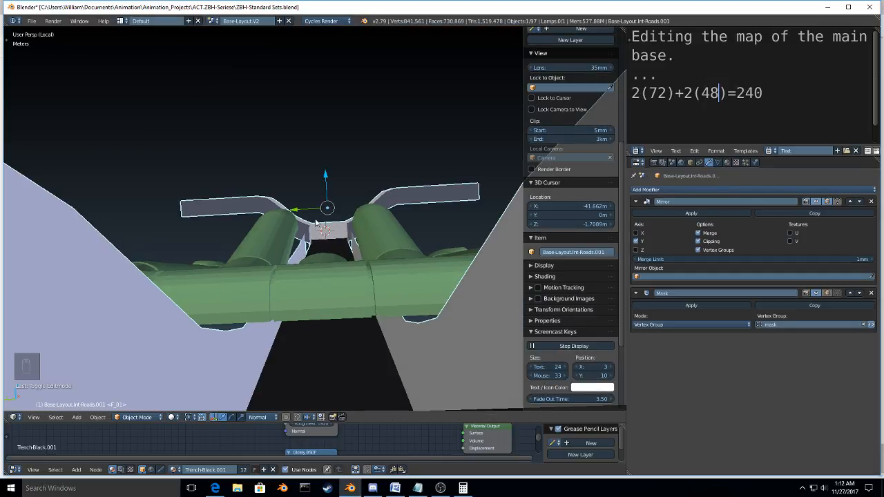
{"action": "key", "text": "KP_Divide"}
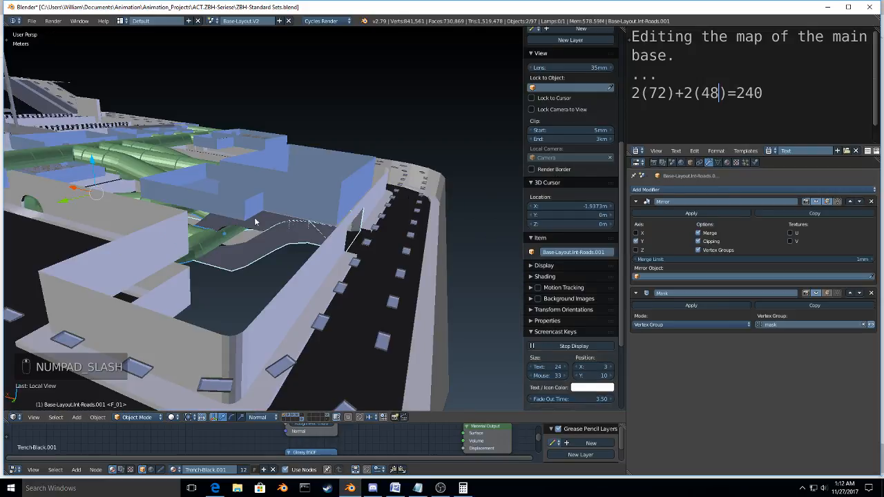
{"action": "middle_click_drag", "start_coordinate": [194, 227], "coordinate": [249, 216]}
{"action": "right_click", "coordinate": [272, 236]}
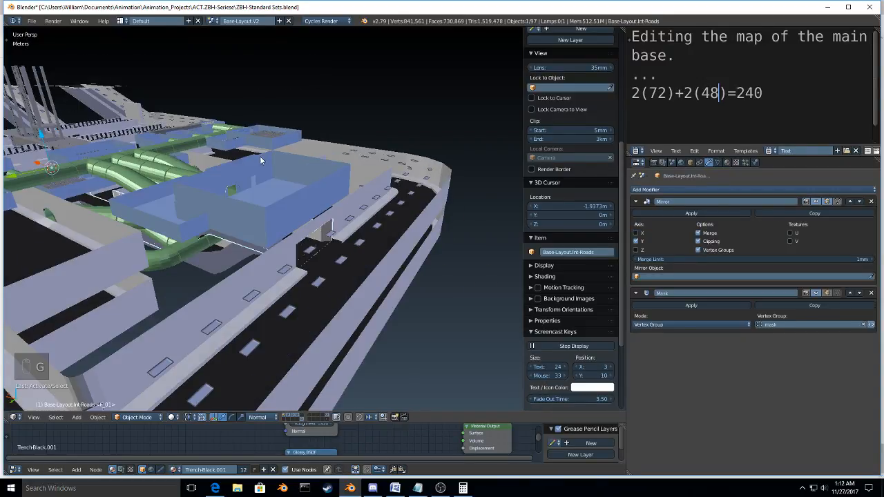
{"action": "key", "text": "shift+d"}
{"action": "key", "text": "g"}
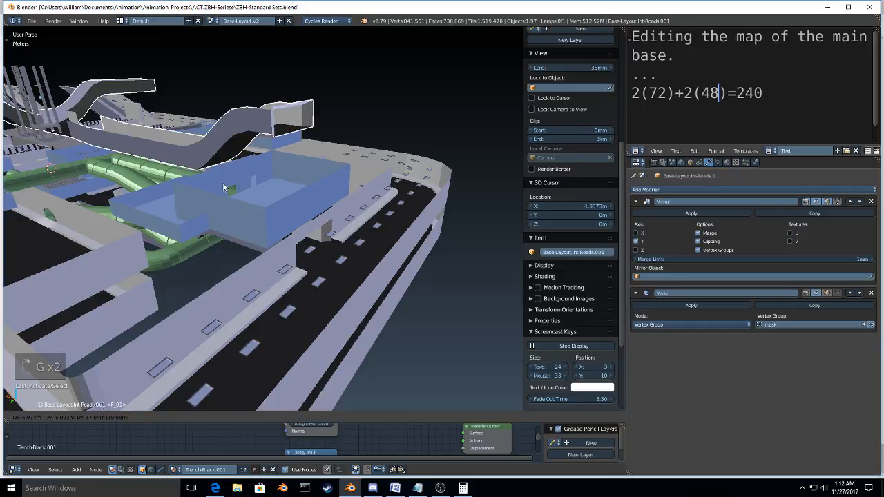
{"action": "right_click", "coordinate": [224, 187]}
{"action": "middle_click_drag", "start_coordinate": [224, 187], "coordinate": [285, 293]}
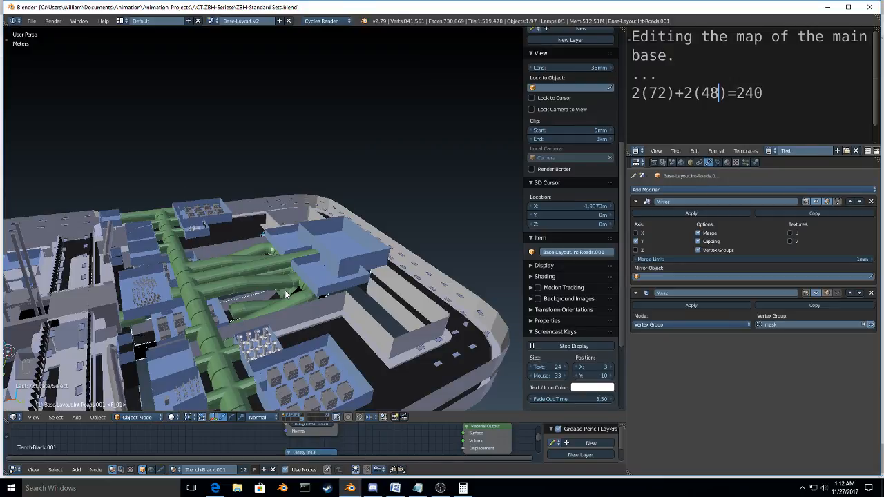
{"action": "middle_click_drag", "start_coordinate": [285, 294], "coordinate": [253, 252]}
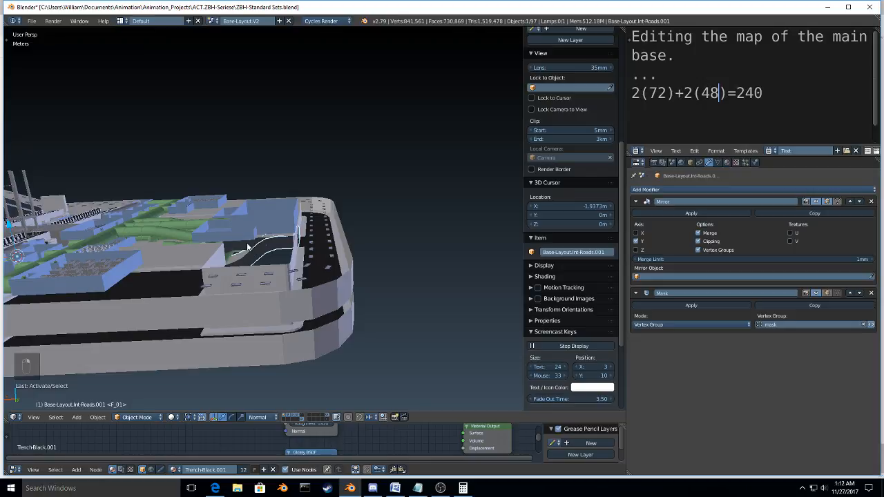
Step: Select the original interior roads object Base-Layout.Int-Roads and delete it, keeping the reshaped copy
{"action": "right_click", "coordinate": [248, 245]}
{"action": "key", "text": "g"}
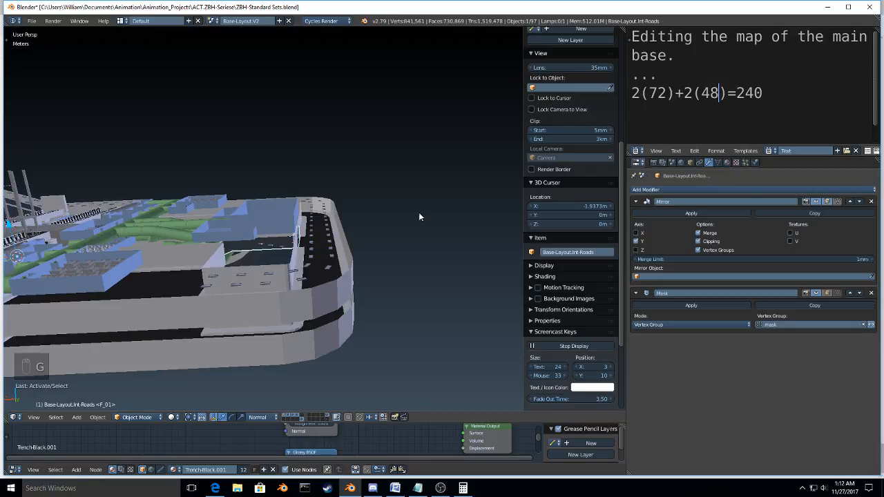
{"action": "middle_click_drag", "start_coordinate": [419, 213], "coordinate": [424, 251]}
{"action": "right_click", "coordinate": [423, 249]}
{"action": "key", "text": "x"}
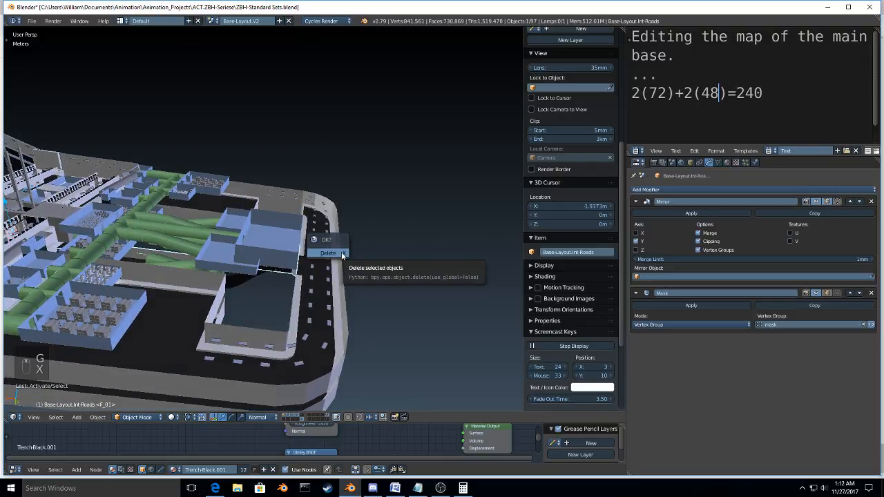
{"action": "left_click", "coordinate": [341, 252]}
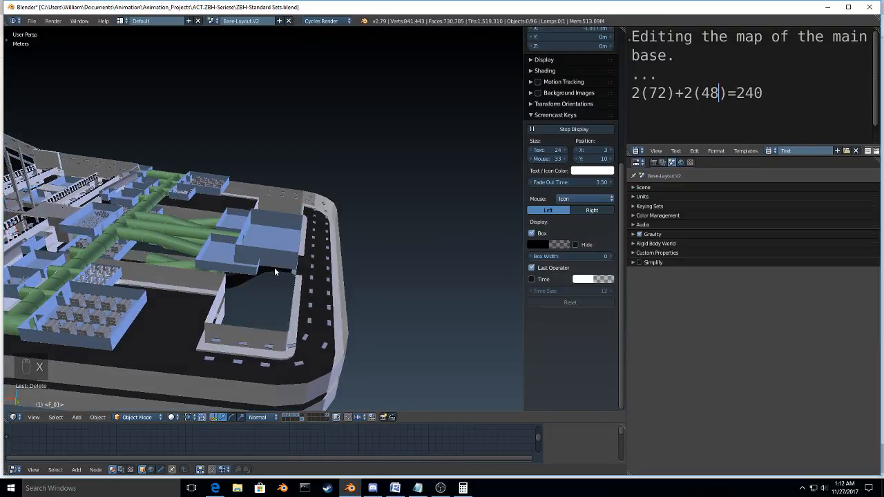
Step: Examine the reshaped interior road and the lower hall openings around the gym from several angles, including the right view
{"action": "right_click", "coordinate": [274, 267]}
{"action": "middle_click_drag", "start_coordinate": [274, 267], "coordinate": [353, 232]}
{"action": "scroll", "coordinate": [352, 233], "scroll_direction": "up", "scroll_amount": 5}
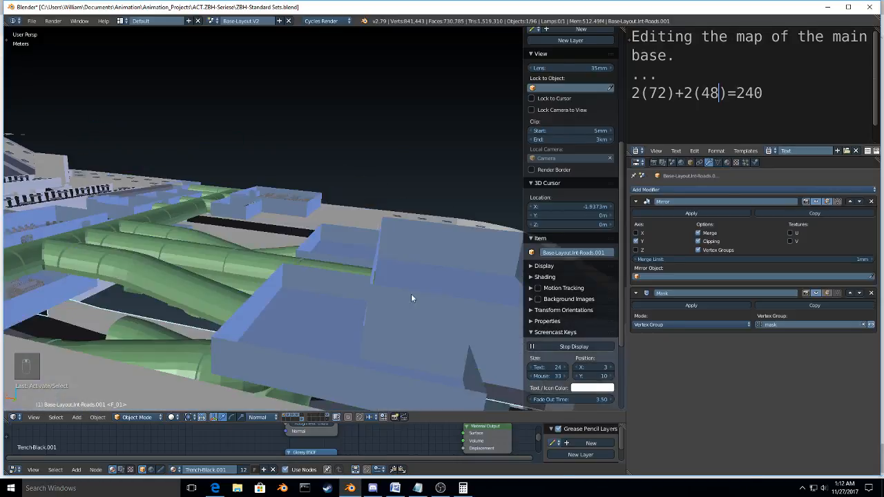
{"action": "scroll", "coordinate": [410, 298], "scroll_direction": "down", "scroll_amount": 5}
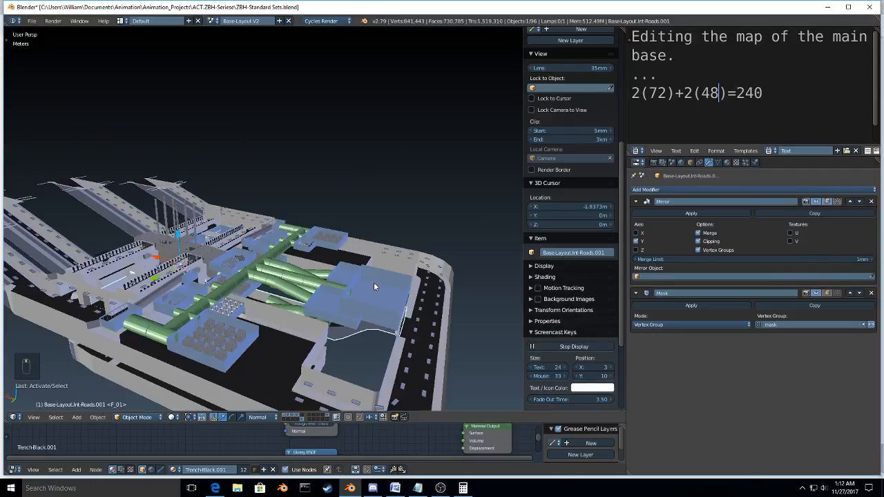
{"action": "right_click", "coordinate": [354, 280]}
{"action": "middle_click_drag", "start_coordinate": [310, 320], "coordinate": [271, 244]}
{"action": "scroll", "coordinate": [271, 343], "scroll_direction": "up", "scroll_amount": 5}
{"action": "scroll", "coordinate": [280, 238], "scroll_direction": "up", "scroll_amount": 5}
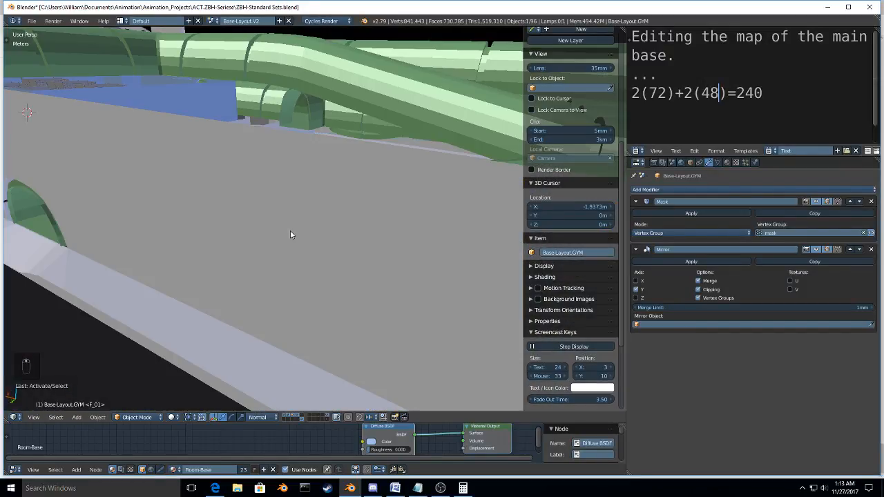
{"action": "middle_click_drag", "start_coordinate": [290, 231], "coordinate": [174, 233]}
{"action": "key", "text": "shift+f"}
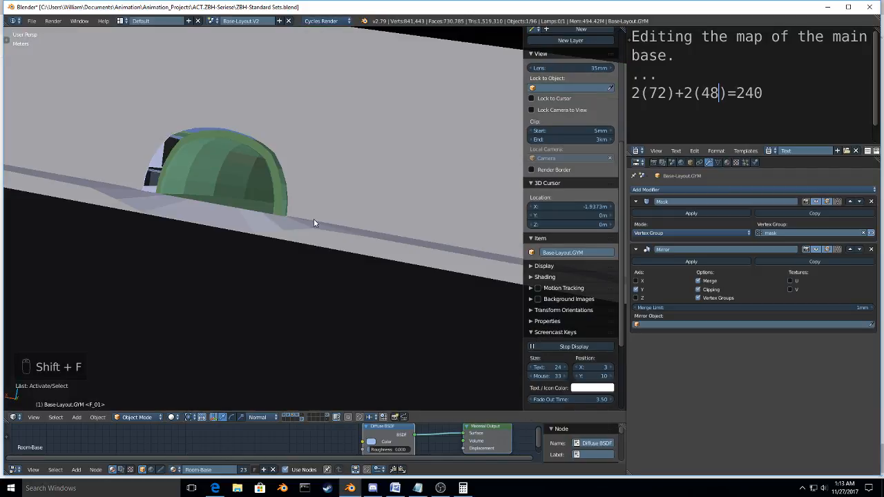
{"action": "key", "text": "KP_3"}
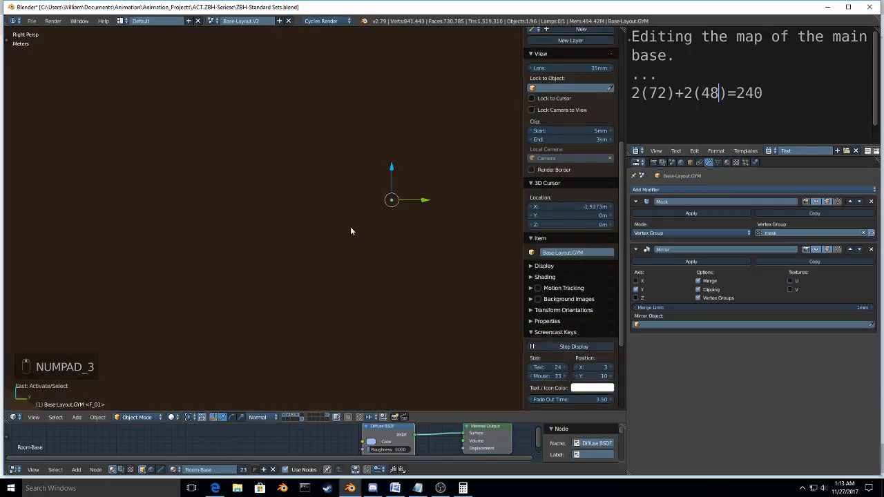
{"action": "middle_click_drag", "start_coordinate": [350, 231], "coordinate": [354, 314], "text": "shift"}
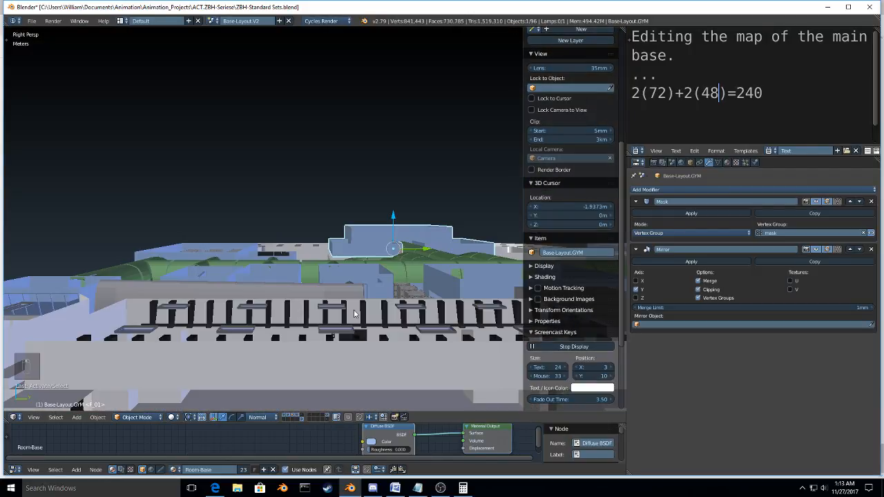
Step: Walk through the base interior, the green halls and the road area to examine how the hall ends meet the wall openings
{"action": "key", "text": "shift+f"}
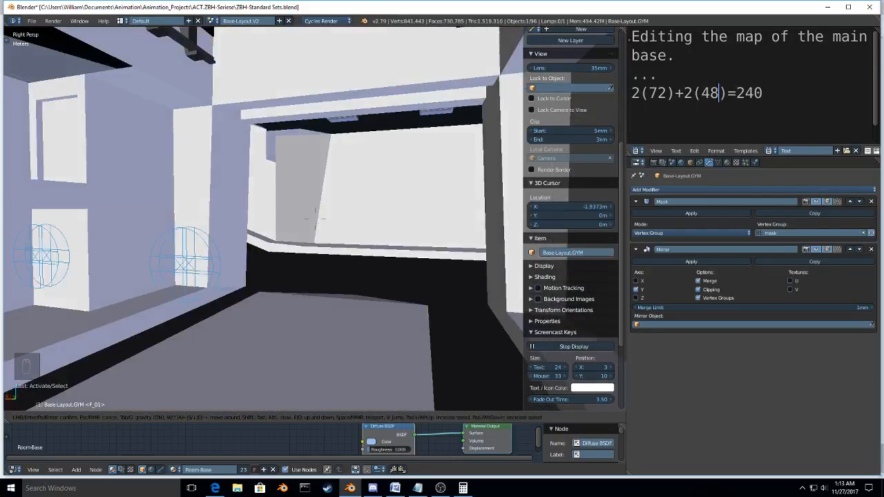
{"action": "key", "text": "w"}
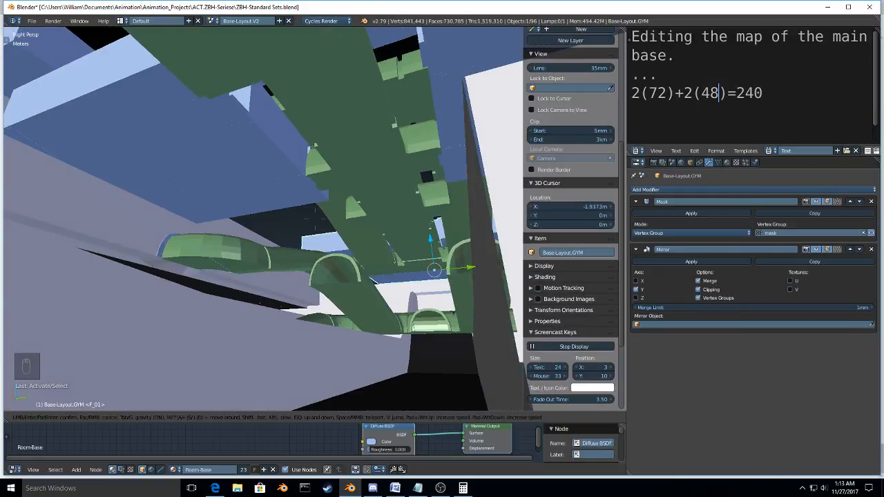
{"action": "key", "text": "space"}
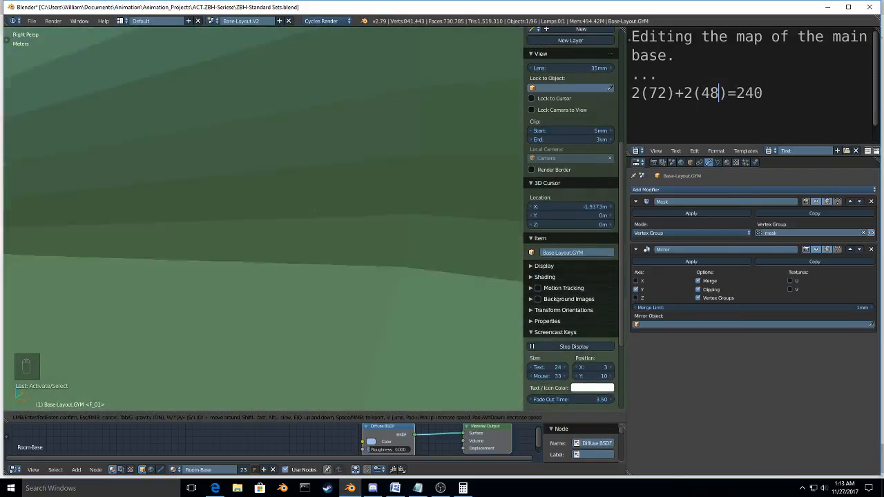
{"action": "key", "text": "space"}
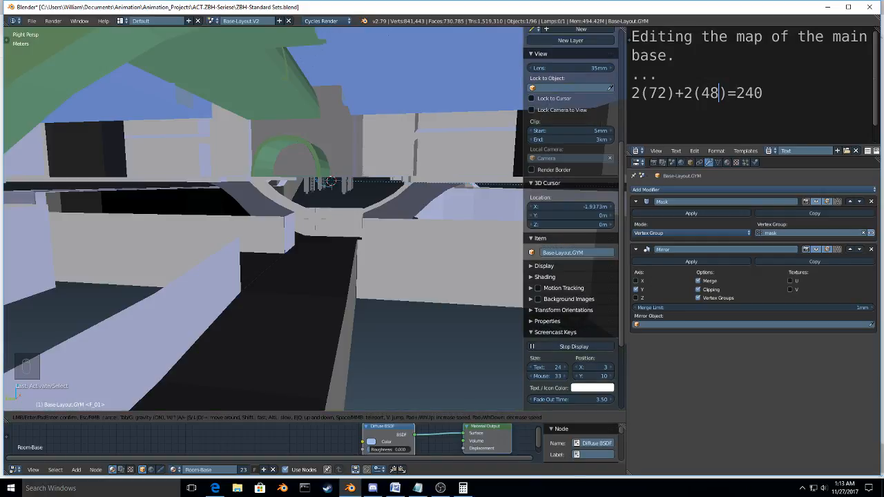
{"action": "key", "text": "space"}
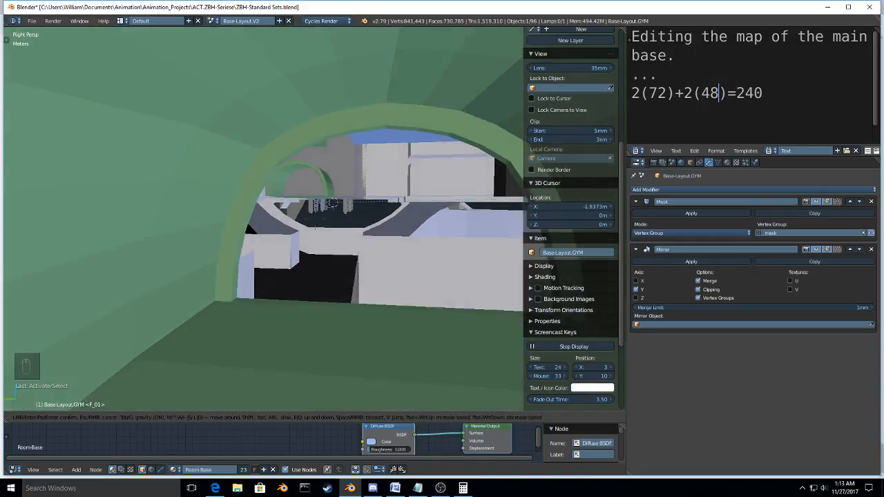
{"action": "key", "text": "space"}
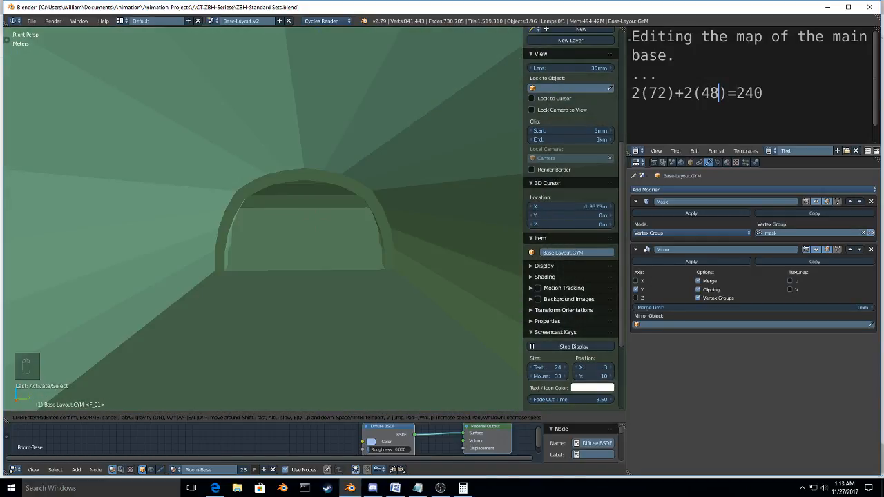
{"action": "key", "text": "space"}
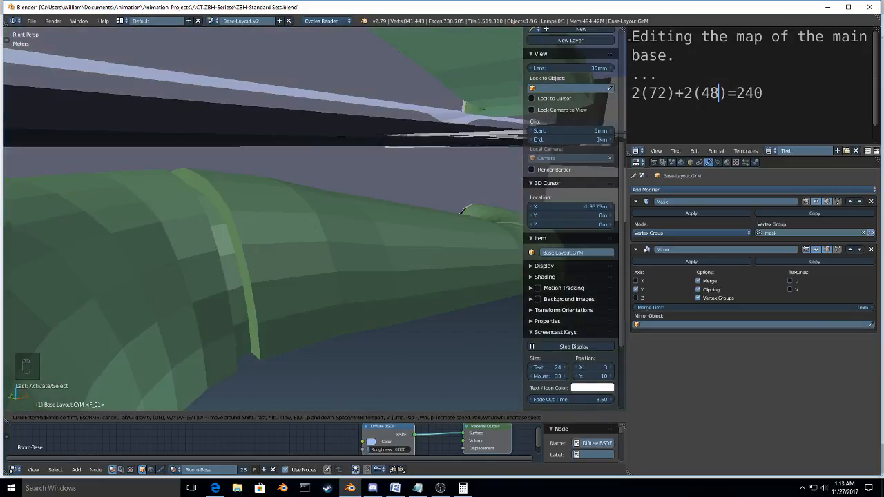
{"action": "key", "text": "space"}
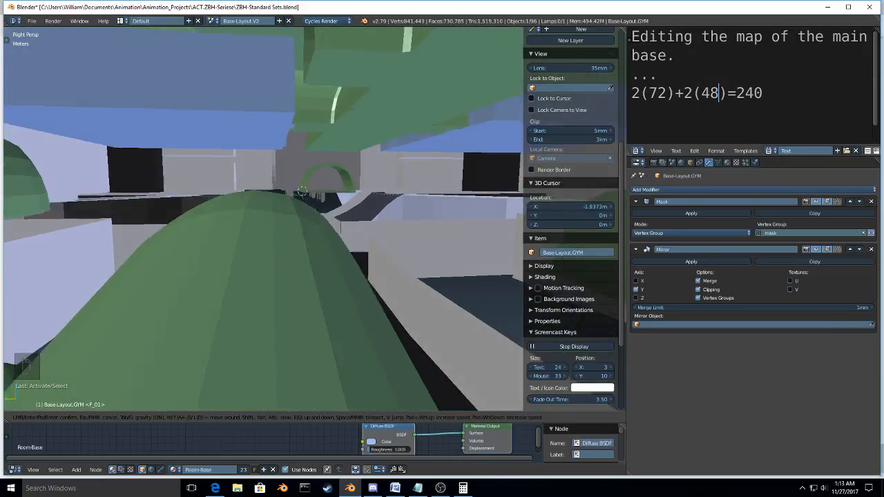
{"action": "key", "text": "space"}
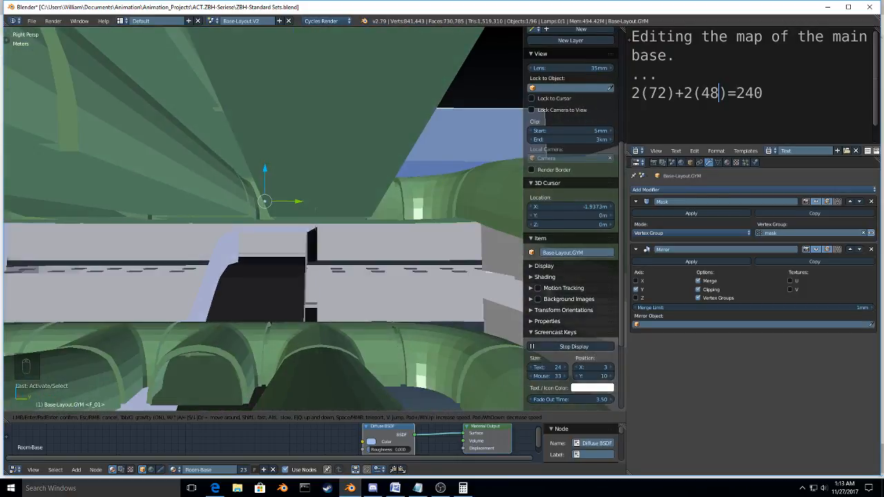
{"action": "key", "text": "space"}
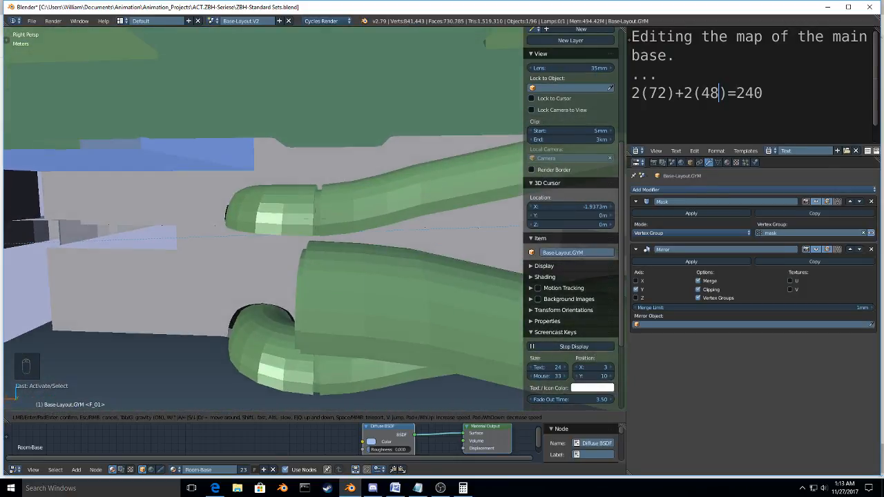
{"action": "key", "text": "space"}
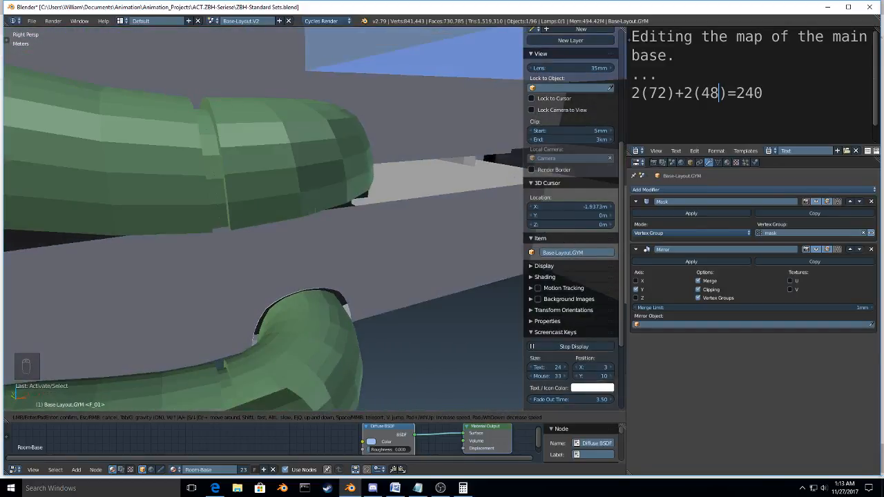
{"action": "left_click", "coordinate": [431, 255]}
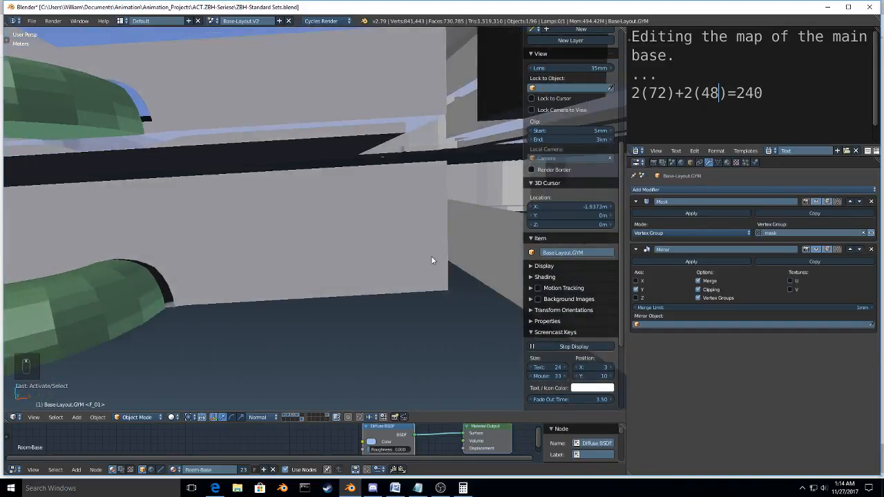
Step: Select the upper three-way hall intersection STRC-HAL-Sml_Med-Hall_Intersect-3WayL.004, inspect its end at the wall, and save the Blender file
{"action": "middle_click_drag", "start_coordinate": [436, 258], "coordinate": [289, 164]}
{"action": "right_click", "coordinate": [295, 152]}
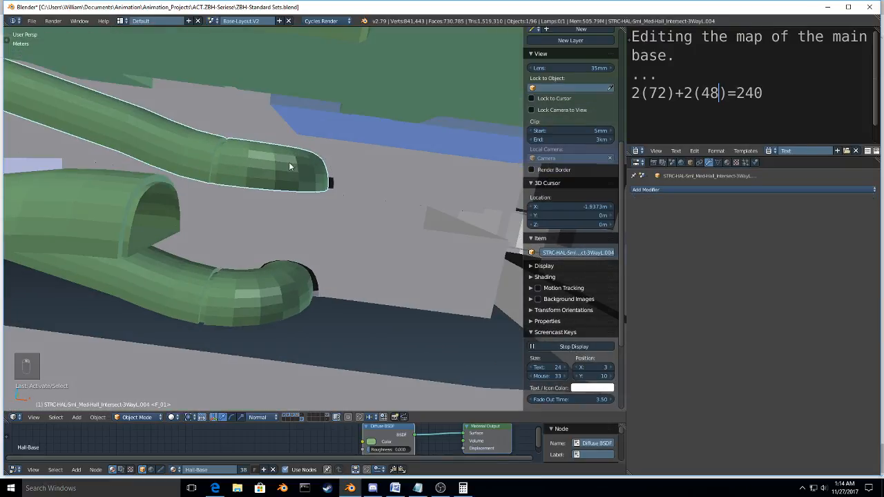
{"action": "middle_click_drag", "start_coordinate": [289, 165], "coordinate": [299, 281]}
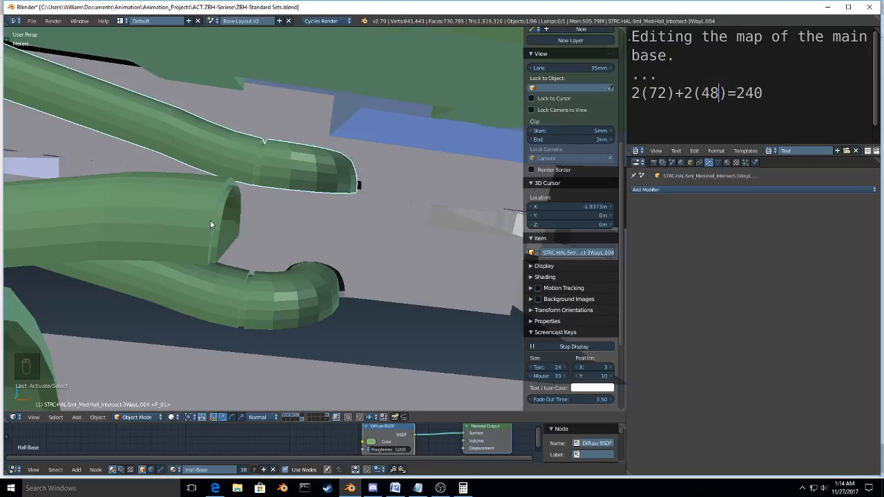
{"action": "key", "text": "ctrl+w"}
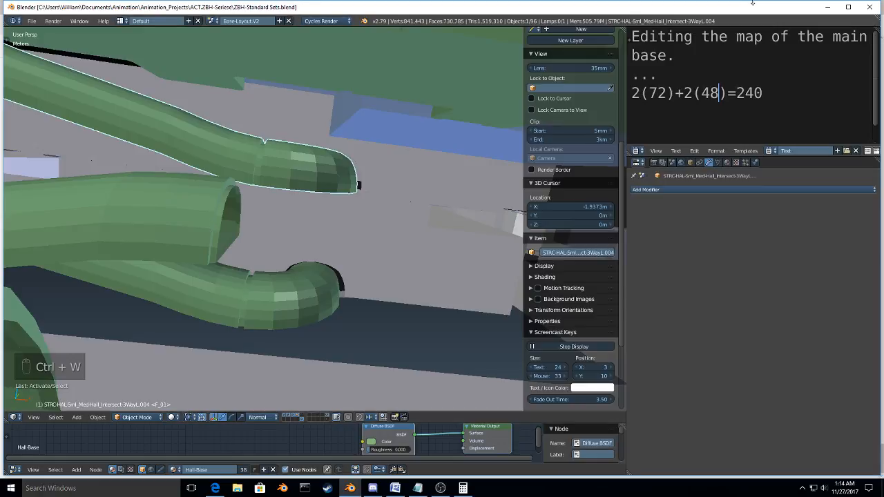
Step: Switch from Blender to the open Microsoft Edge window
{"action": "key", "text": "alt+Tab"}
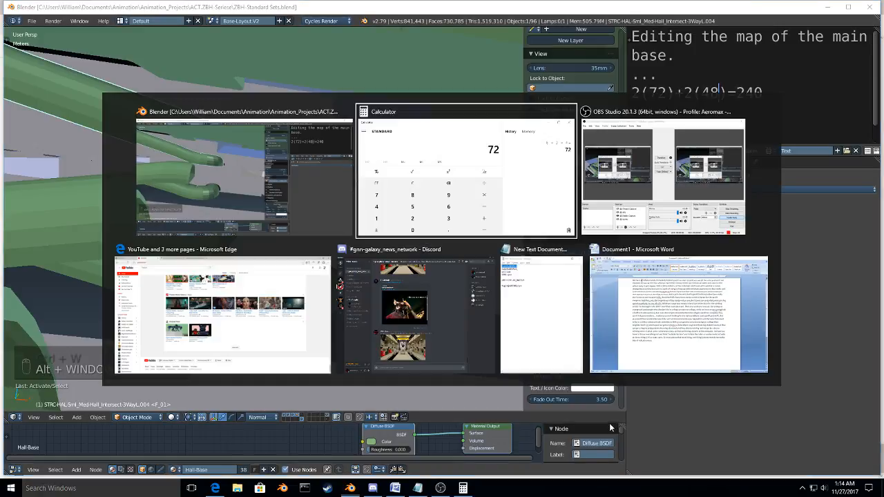
{"action": "key", "text": "alt+Tab"}
{"action": "key", "text": "alt+Tab"}
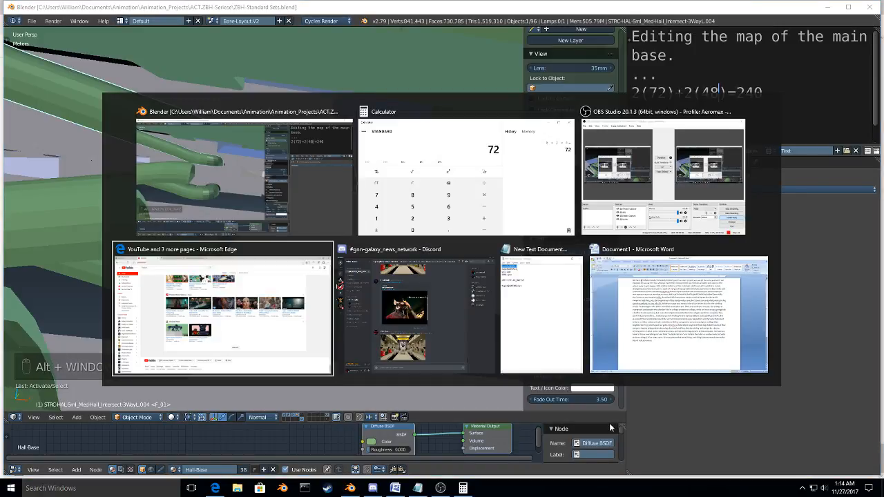